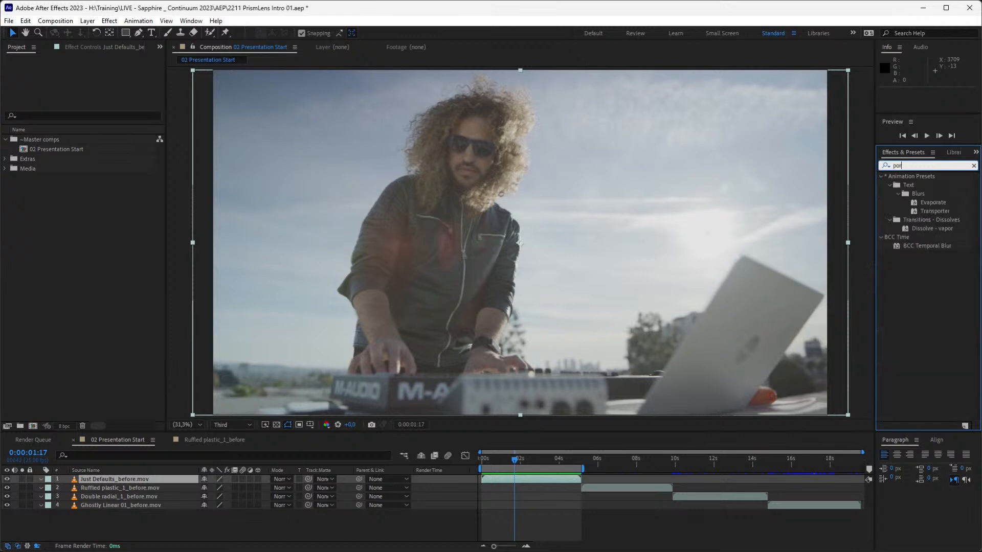
Step: Find the effects matching "prism" and apply S_PrismLens to the Just Defaults_before.mov layer
key("BackSpace")
key("BackSpace")
type("rism")
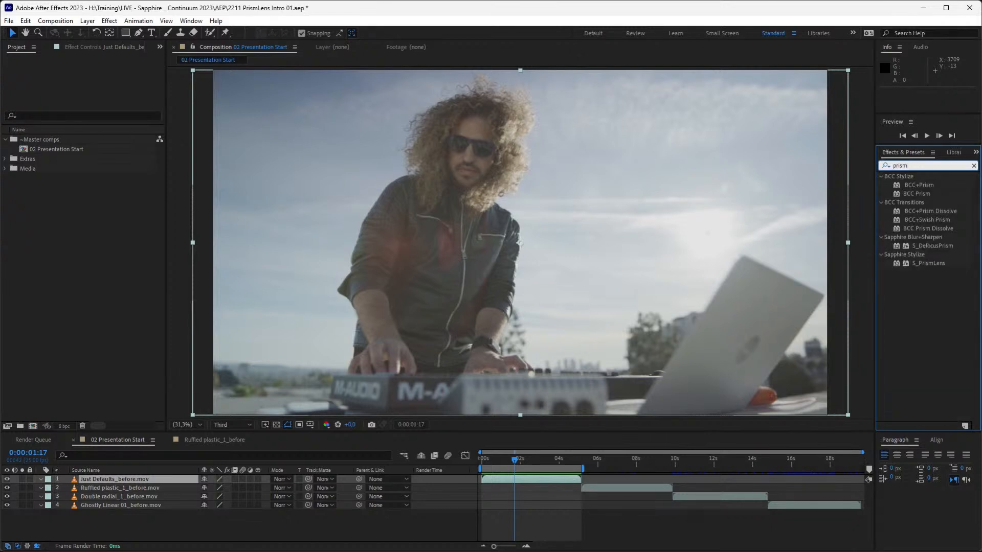
left_click(929, 262)
double_click(928, 262)
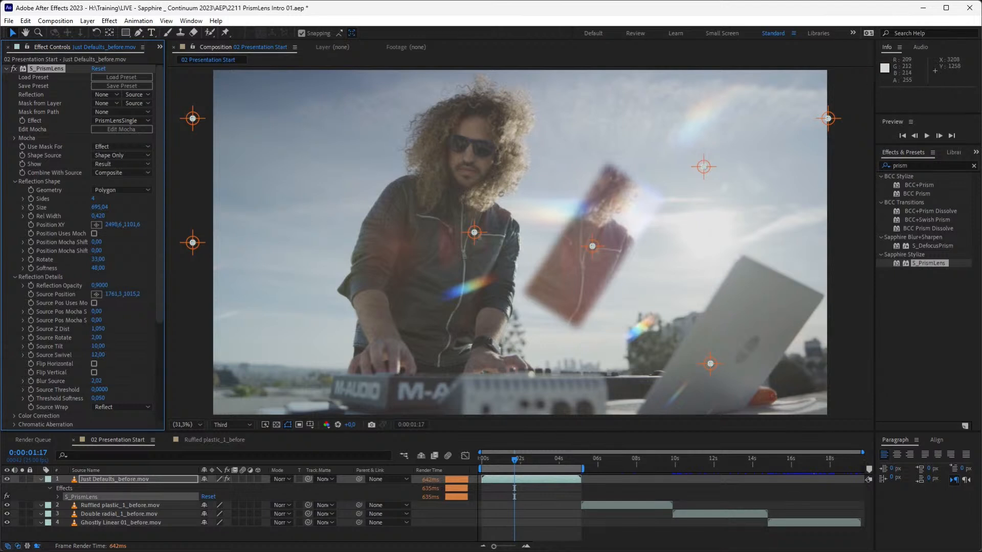
Step: Move the source point onto the man's face, the reflection to about 2722, 1041, and shift the lights' start and pivot points
left_click_drag(474, 232, 460, 175)
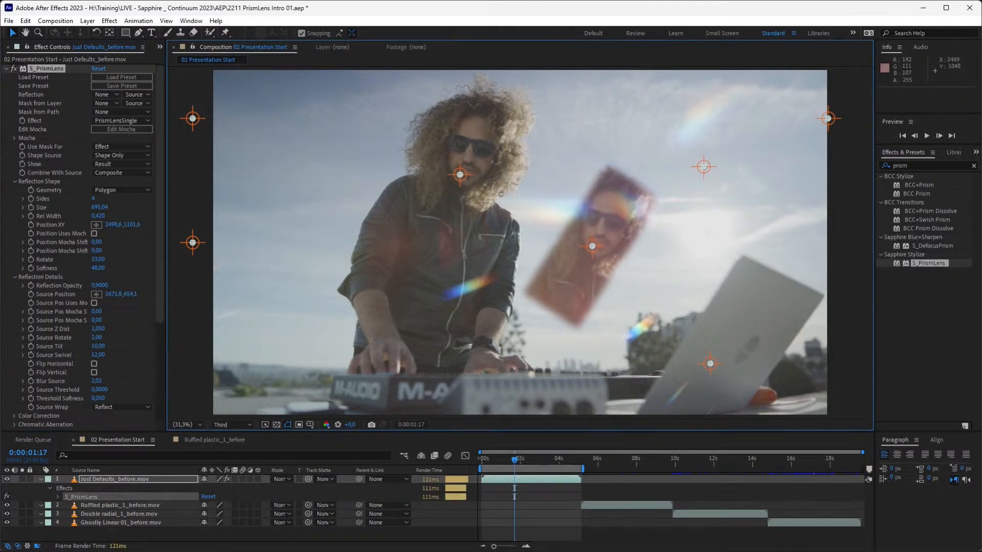
left_click_drag(592, 246, 628, 236)
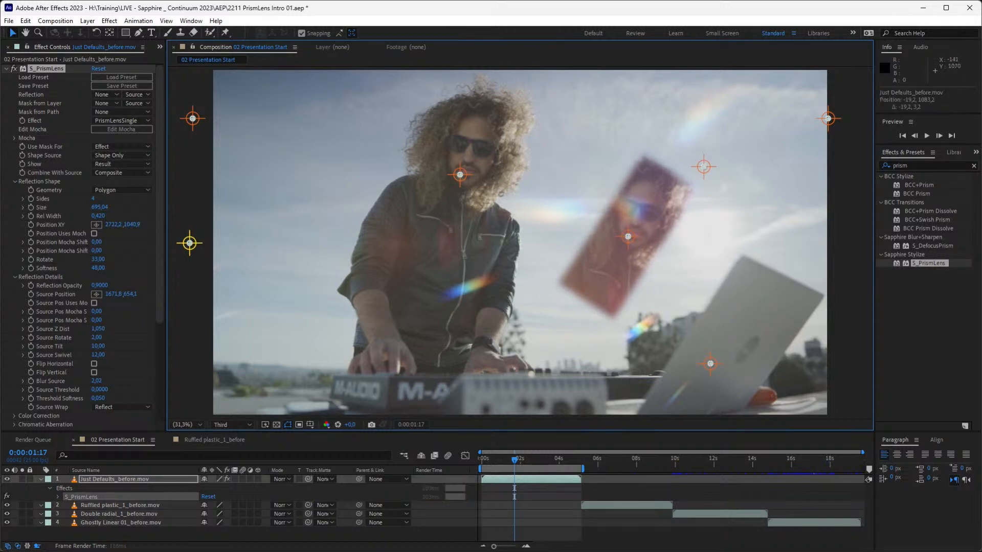
left_click_drag(193, 243, 192, 274)
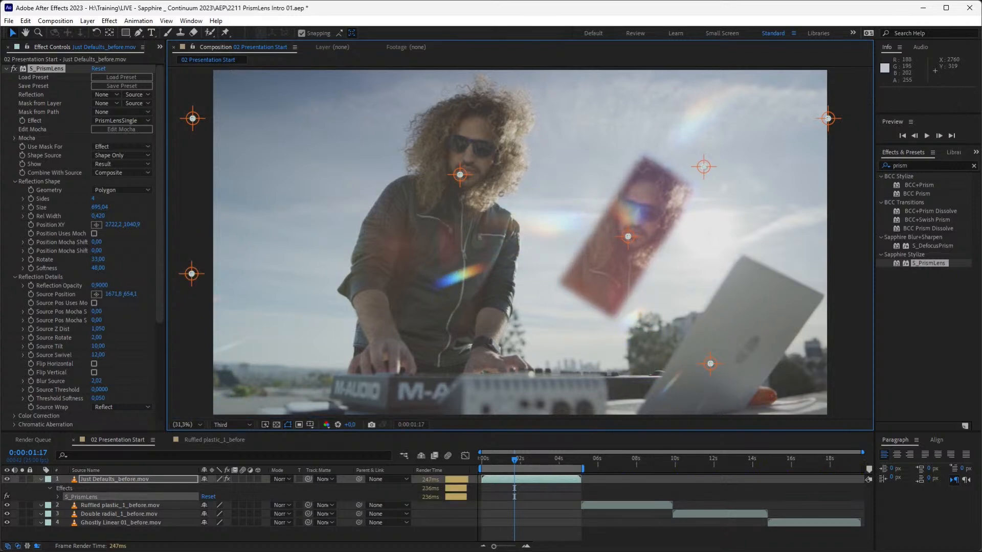
left_click_drag(703, 167, 709, 144)
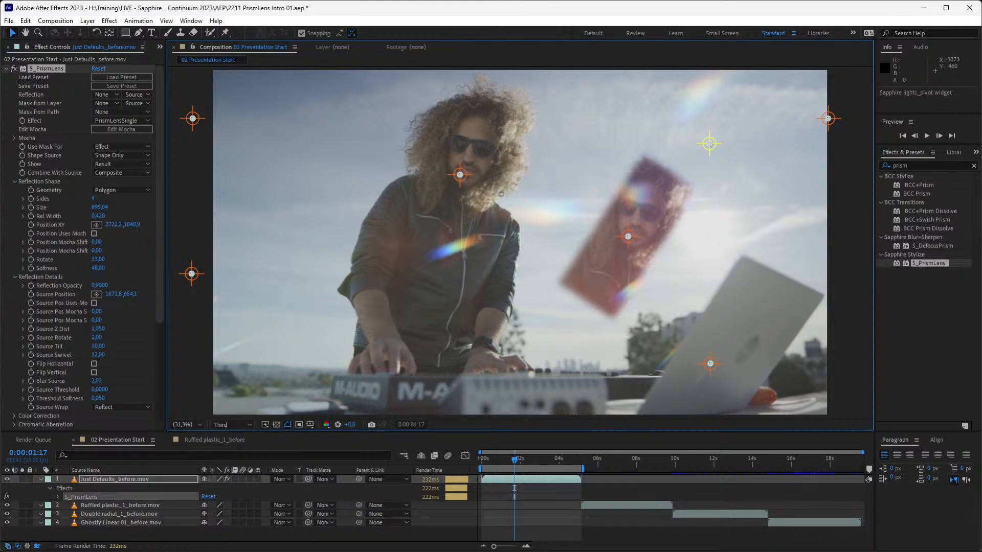
Step: Collapse the Reflection Shape and Reflection Details settings and move the reflection to about 2537, 1146
left_click(15, 181)
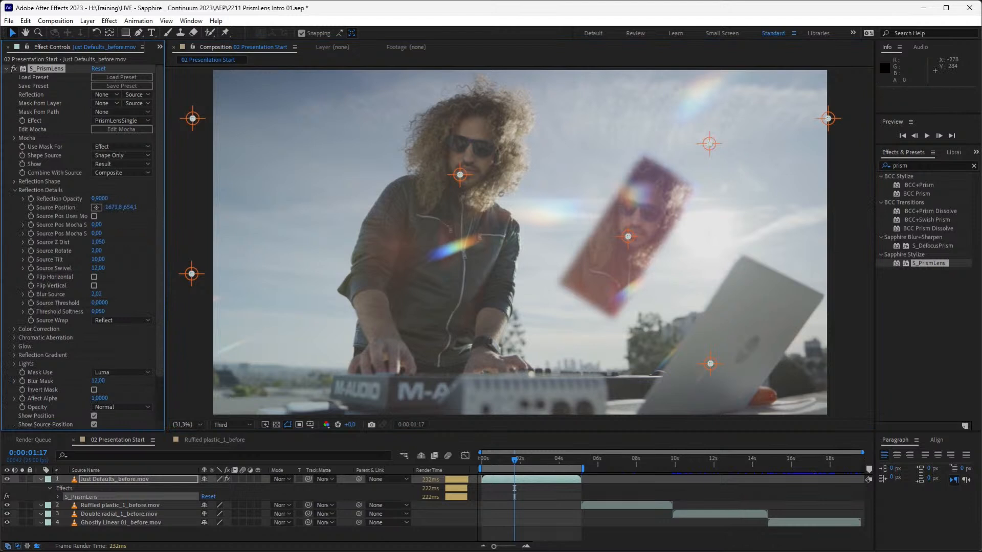
left_click(15, 190)
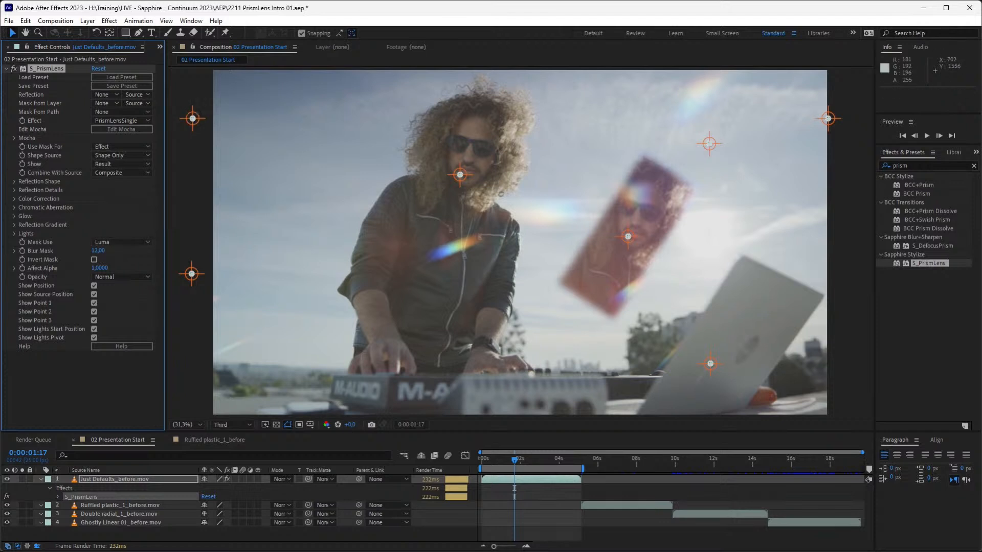
left_click_drag(631, 236, 596, 253)
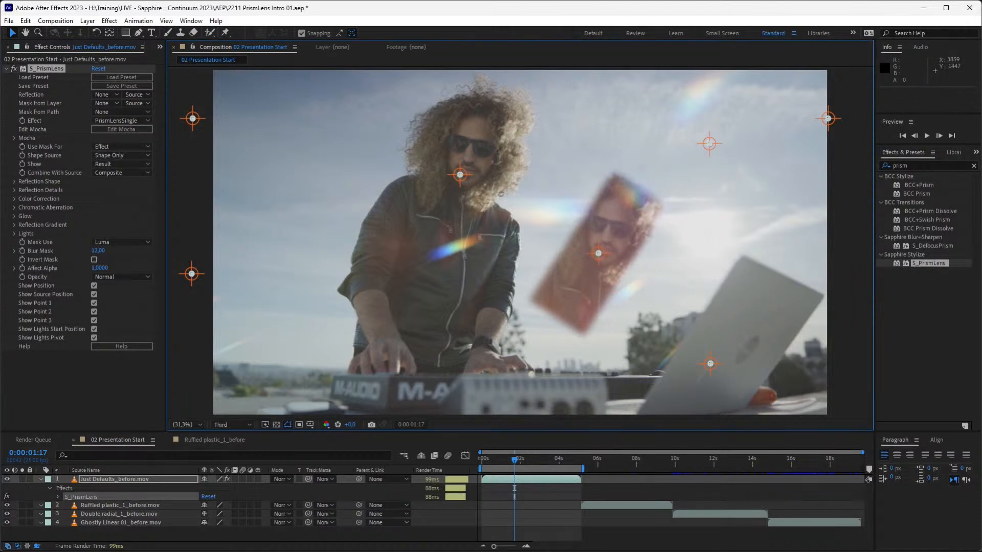
Step: Change the reflection geometry to Ellipse with a relative width of 1 and move the reflection to about 2767, 852
left_click(14, 181)
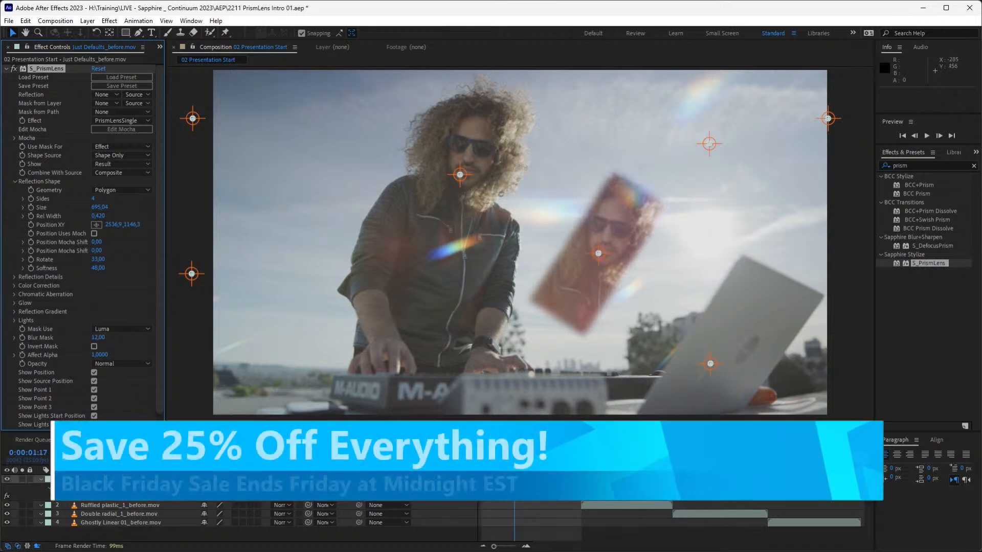
left_click(122, 190)
left_click(119, 212)
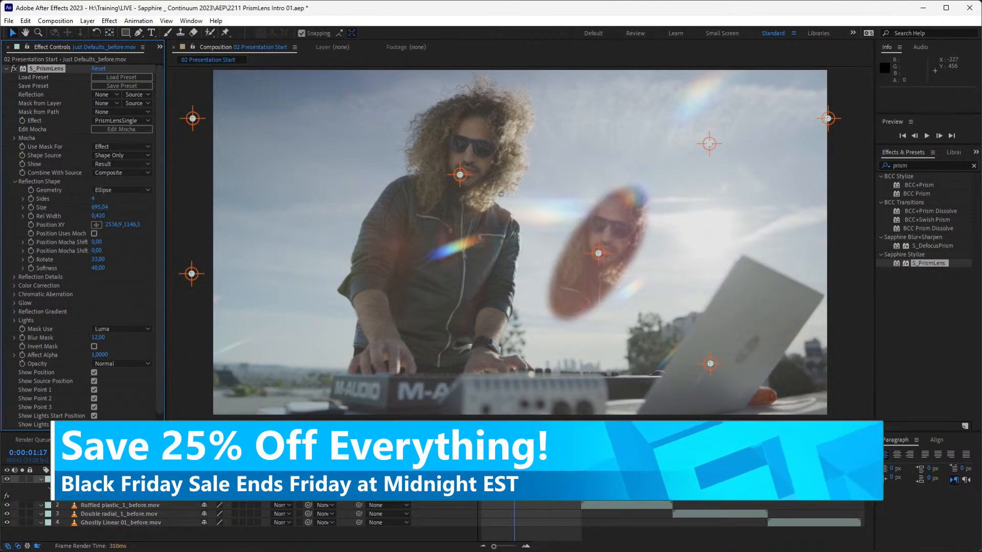
left_click(100, 216)
type("1")
key("Return")
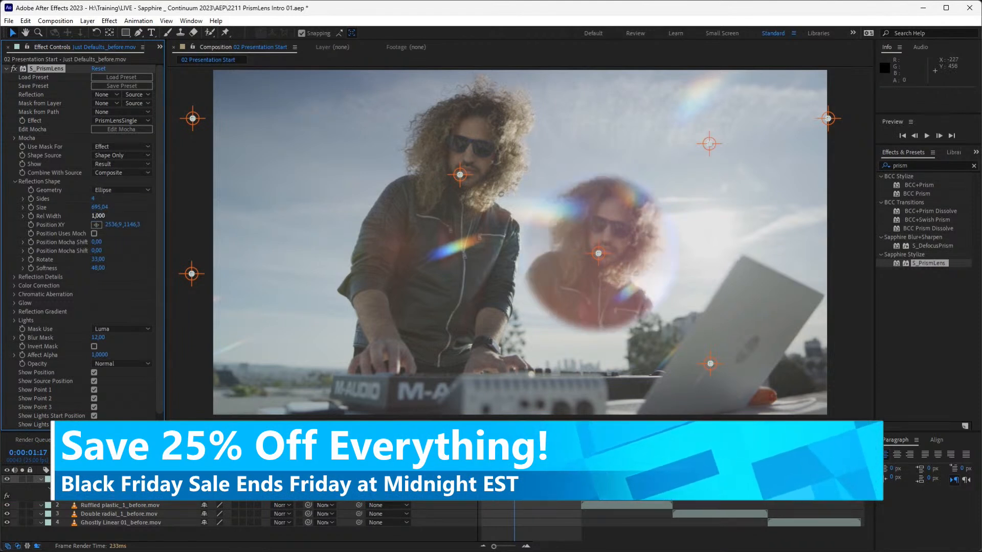
left_click_drag(598, 253, 635, 207)
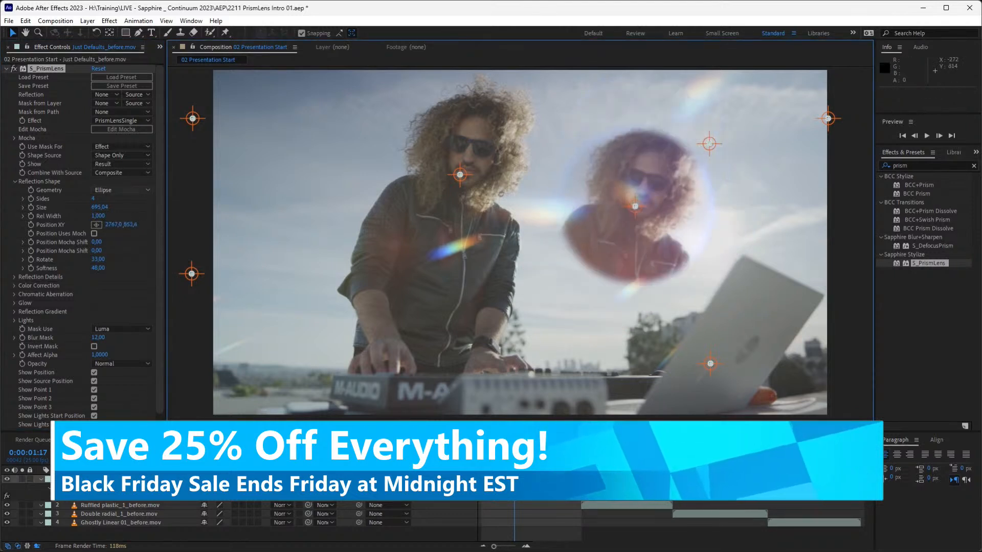
Step: Switch the reflection geometry to Polygon and set its size to 1295.04, relative width to 0.530 and softness to 20
left_click(121, 189)
left_click(105, 199)
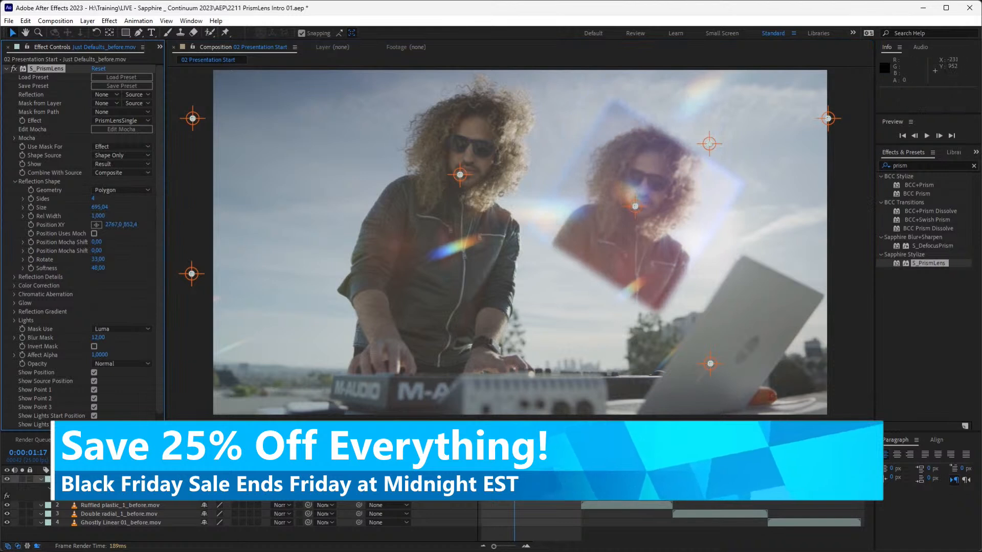
mouse_move(93, 199)
left_mouse_down()
mouse_move(92, 216)
mouse_move(103, 207)
left_mouse_up()
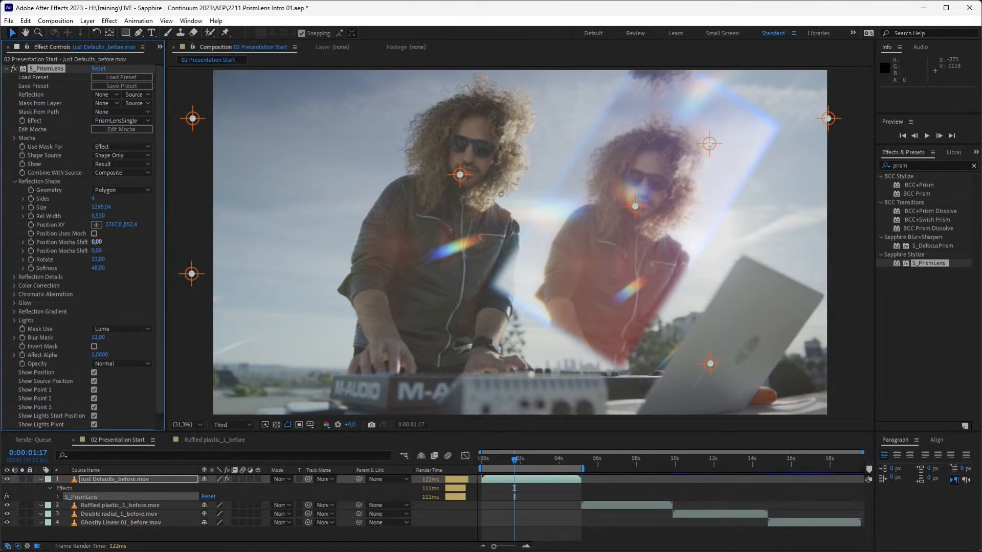
left_click_drag(98, 268, 97, 268)
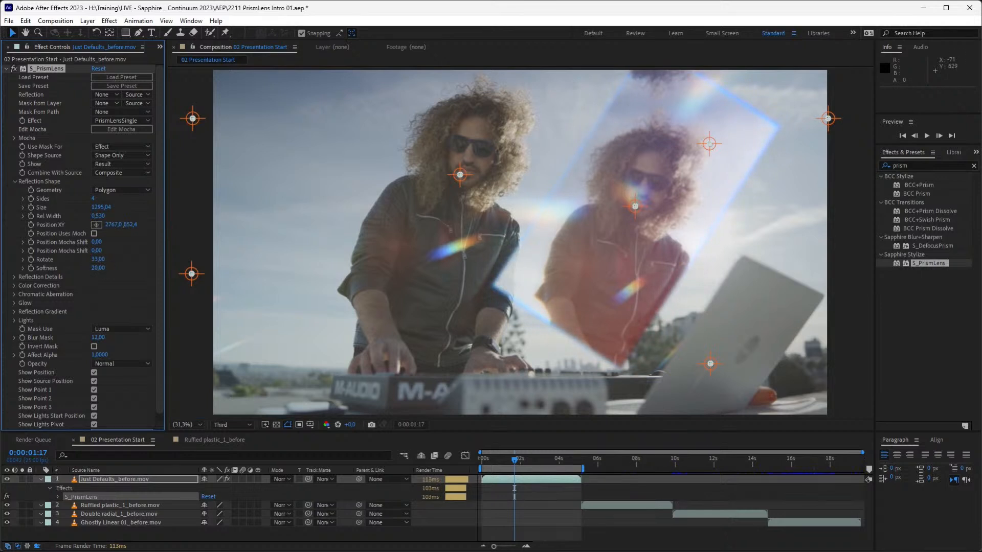
left_click(14, 182)
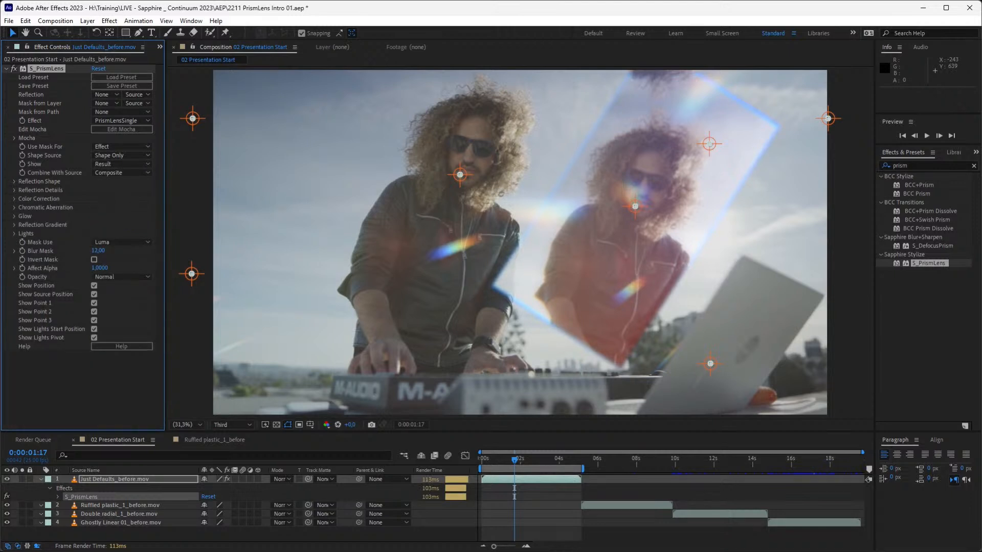
Step: Move the reflection source to about 1614, 855, set rotate 14, tilt 6 and swivel 21, flip it horizontally and adjust its blur
left_click(15, 190)
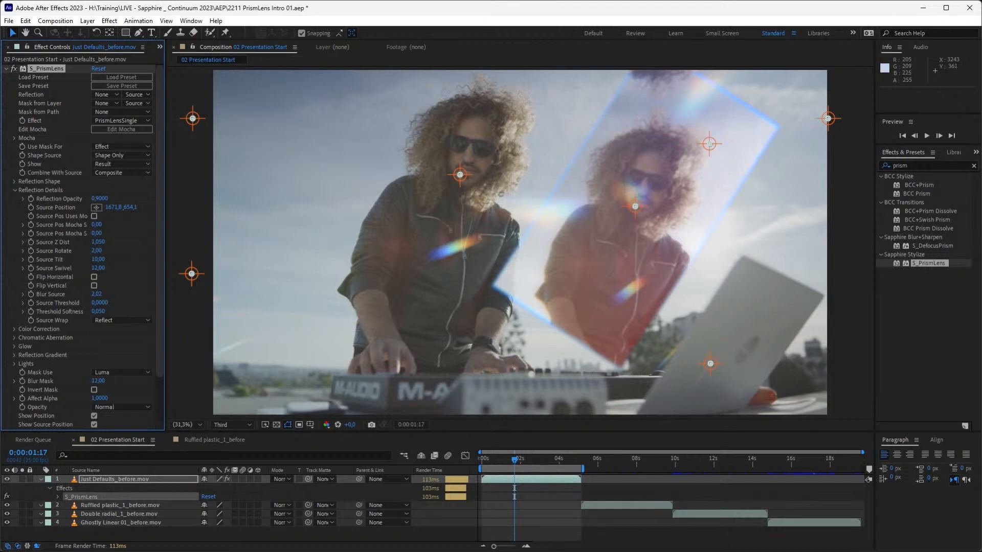
left_click_drag(460, 175, 450, 207)
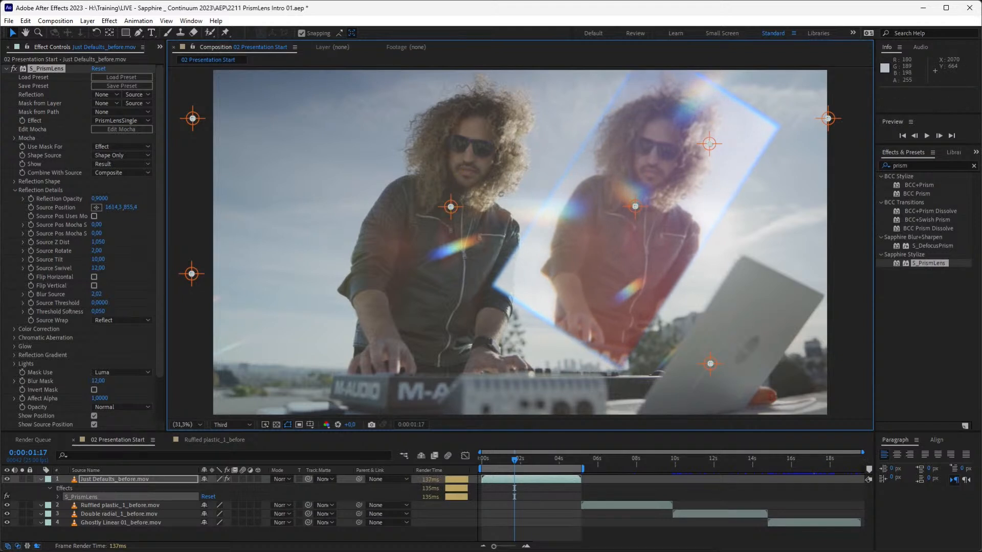
mouse_move(96, 251)
left_mouse_down()
mouse_move(114, 259)
mouse_move(96, 259)
mouse_move(102, 267)
left_mouse_up()
left_click(95, 277)
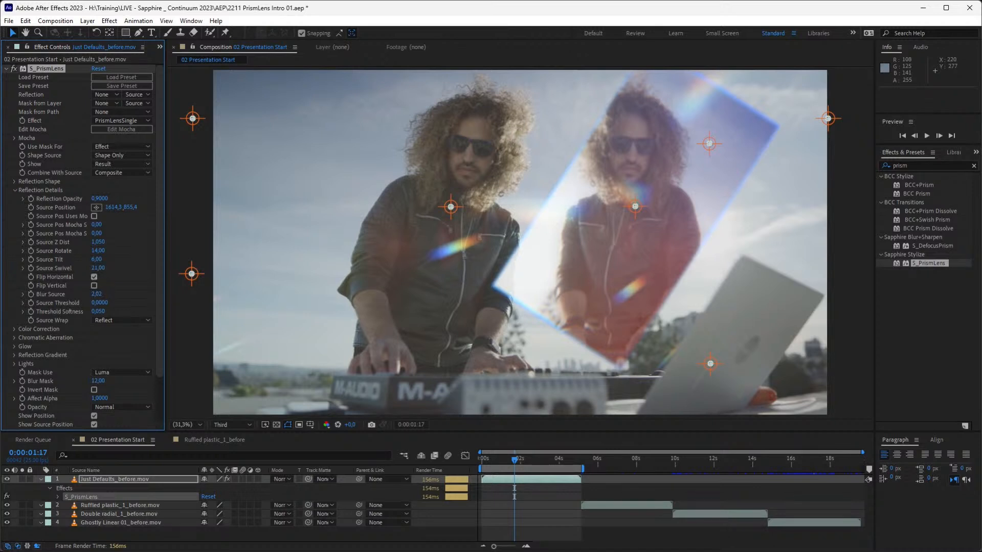
mouse_move(97, 294)
left_mouse_down()
mouse_move(128, 294)
mouse_move(86, 294)
mouse_move(112, 293)
left_mouse_up()
left_click(14, 190)
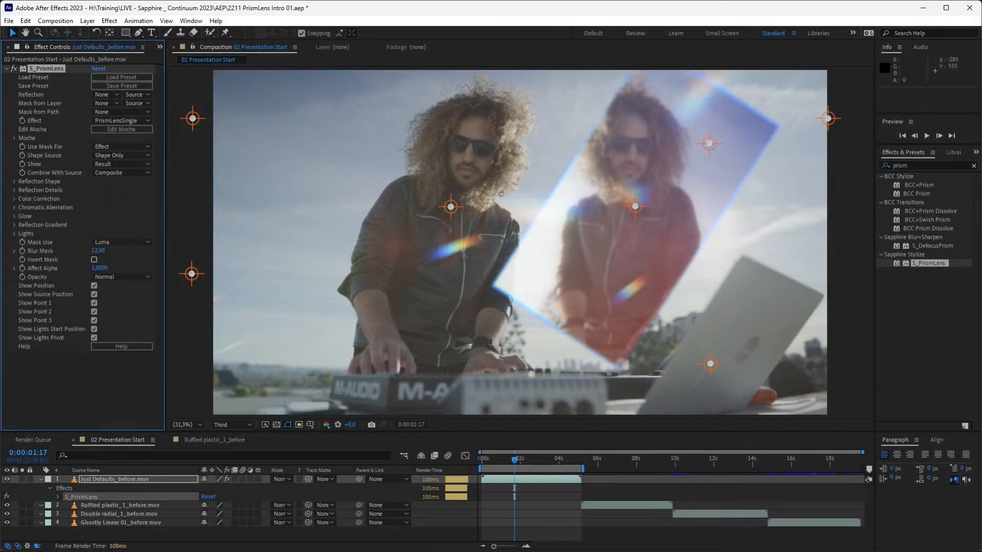
Step: Play back the work area to preview the animated prism reflection on the first clip
key("space")
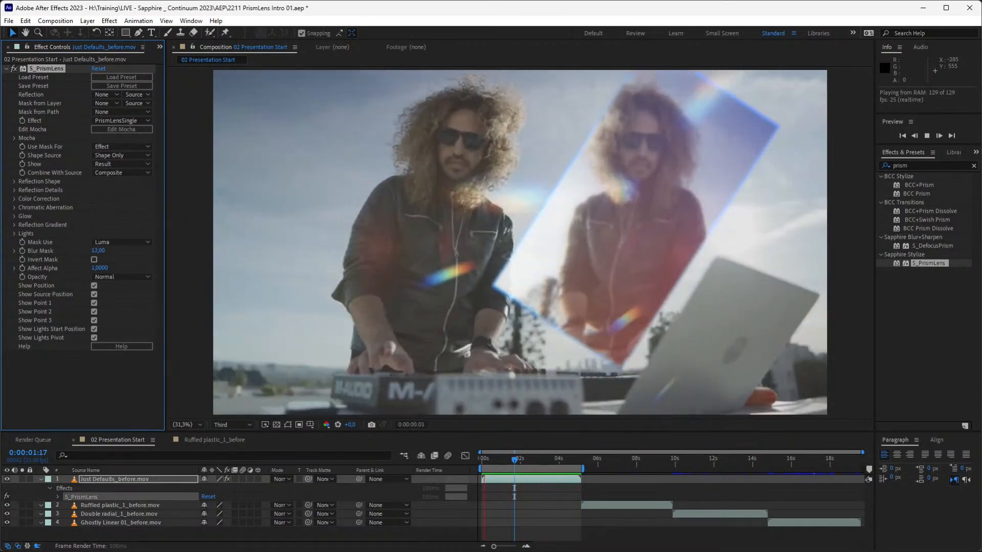
key("space")
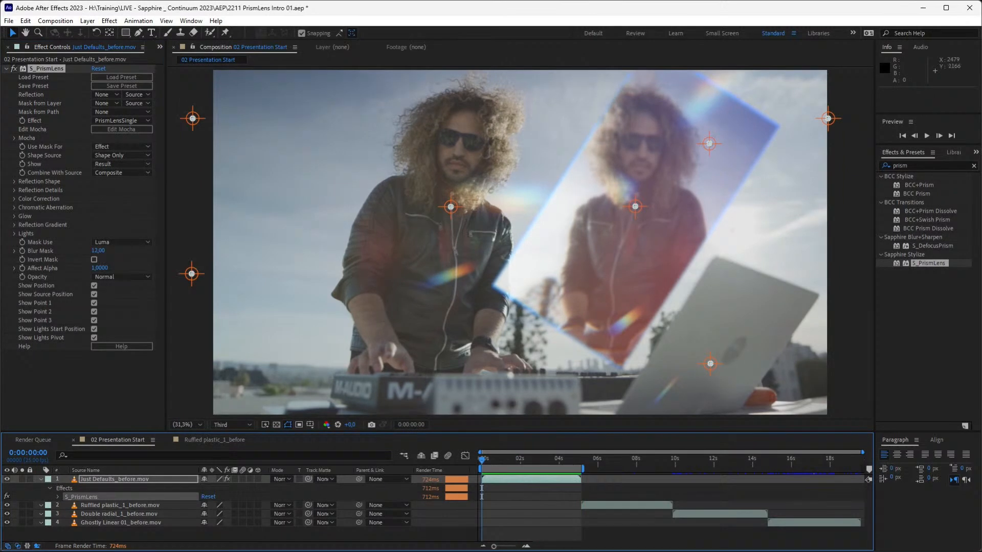
Step: Set the work area to the Ruffled plastic_1_before.mov layer and place the playhead at 0:00:05:09
left_click(120, 505)
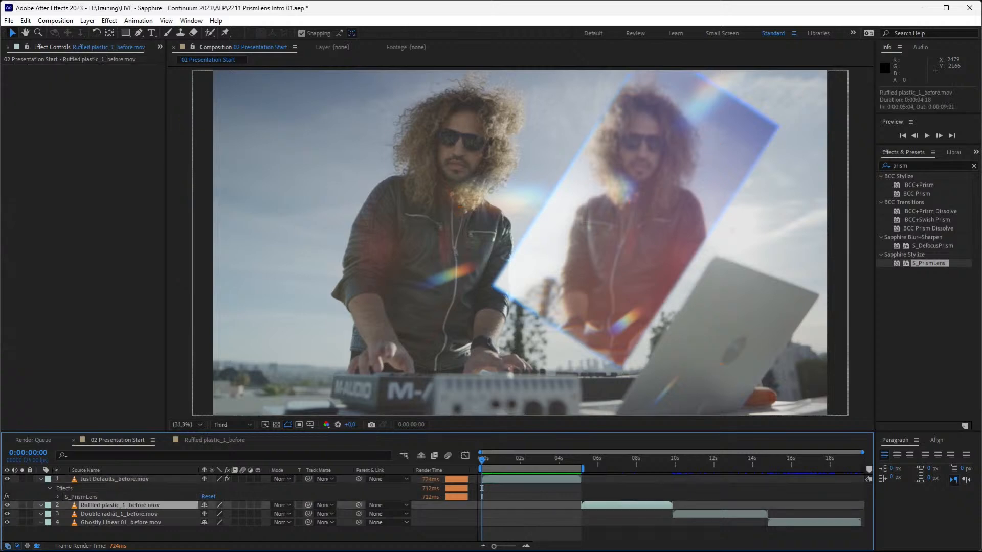
key("ctrl+alt+b")
key("o")
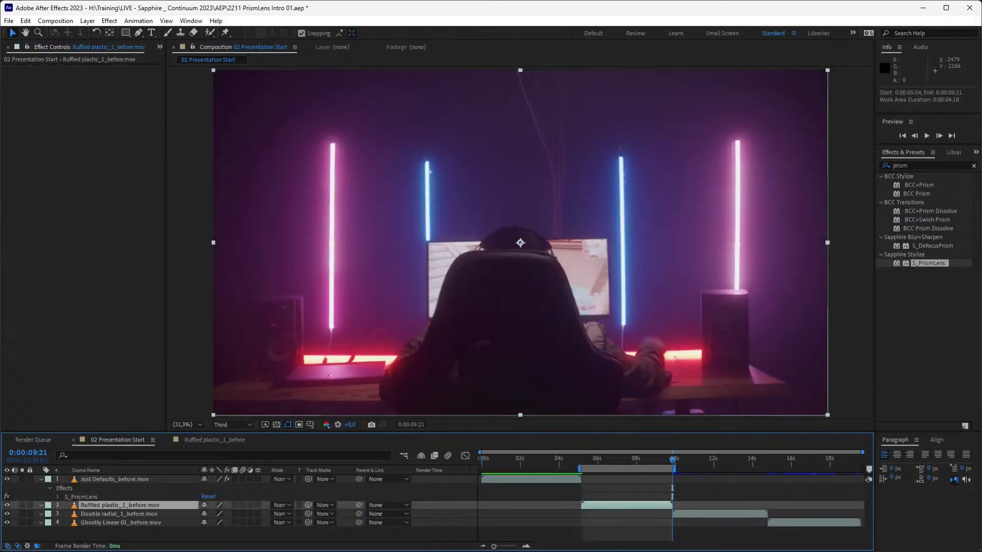
key("space")
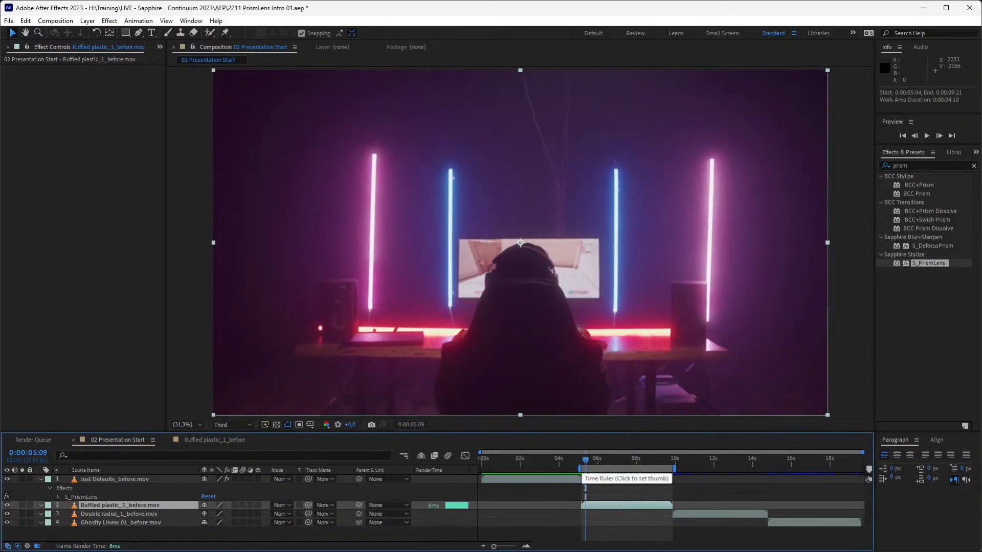
Step: Apply S_PrismLens to the Ruffled plastic_1_before.mov layer and open its preset browser
key("ctrl+alt+shift+e")
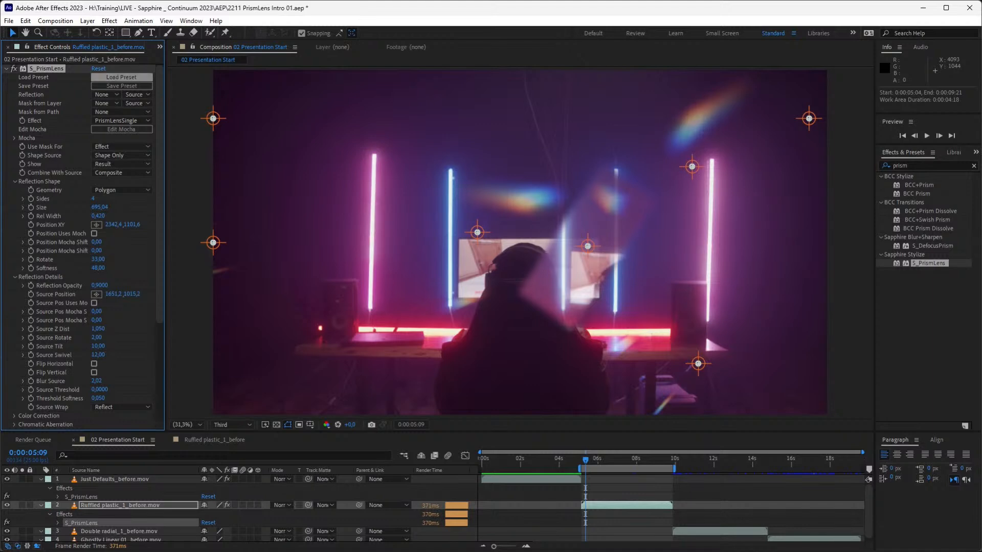
left_click(121, 76)
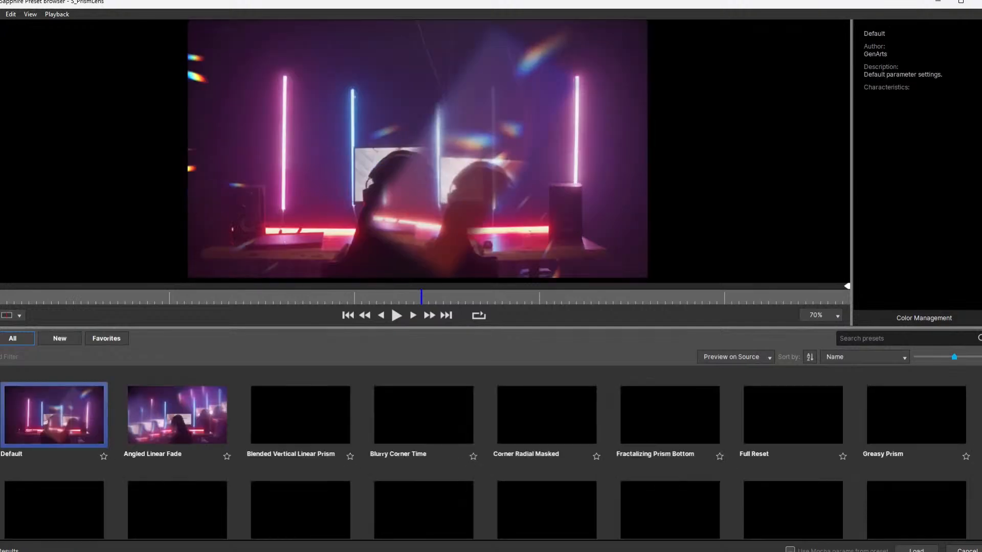
key("Caps_Lock")
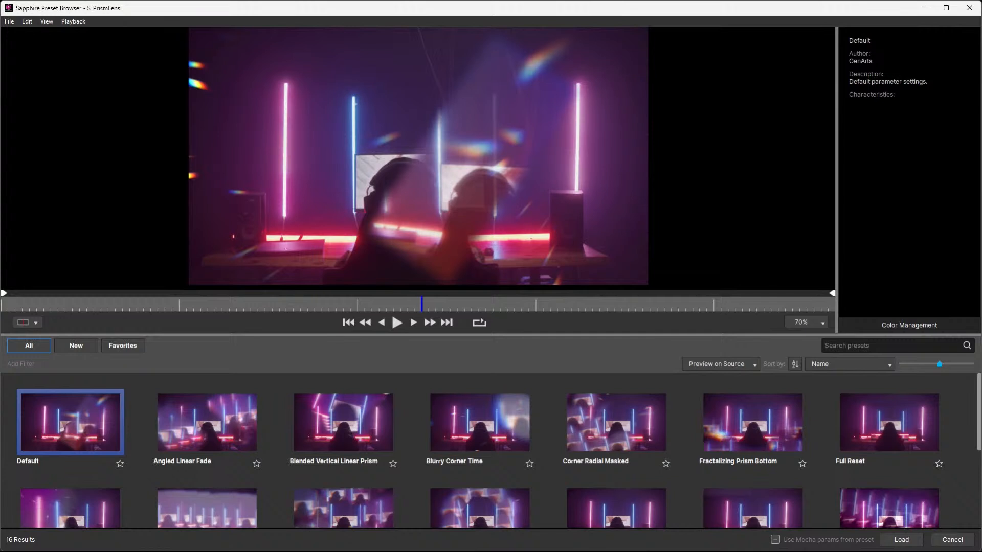
Step: Look over the S_PrismLens presets and preview those in the first row, from Angled Linear Fade through Full Reset
scroll(491, 450, "down", 5)
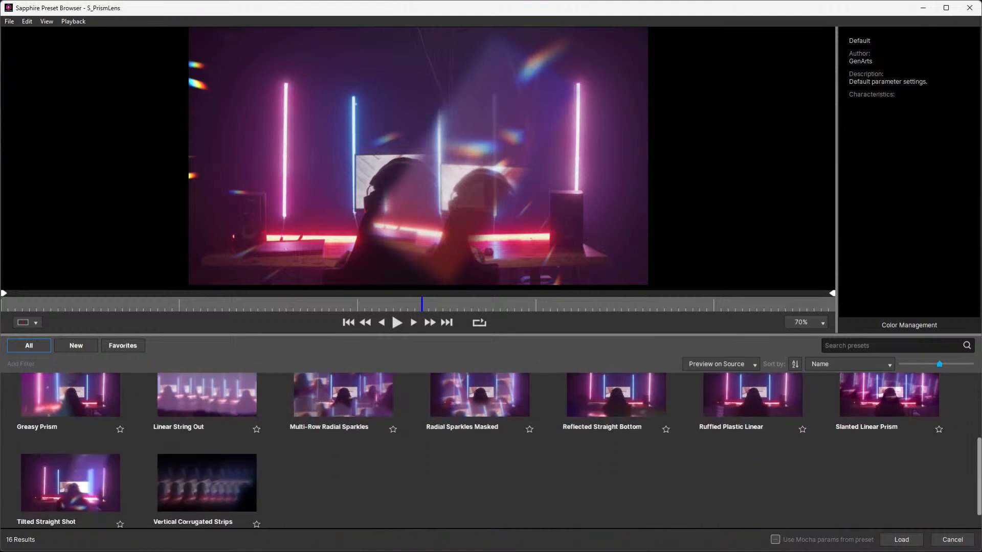
scroll(491, 450, "up", 5)
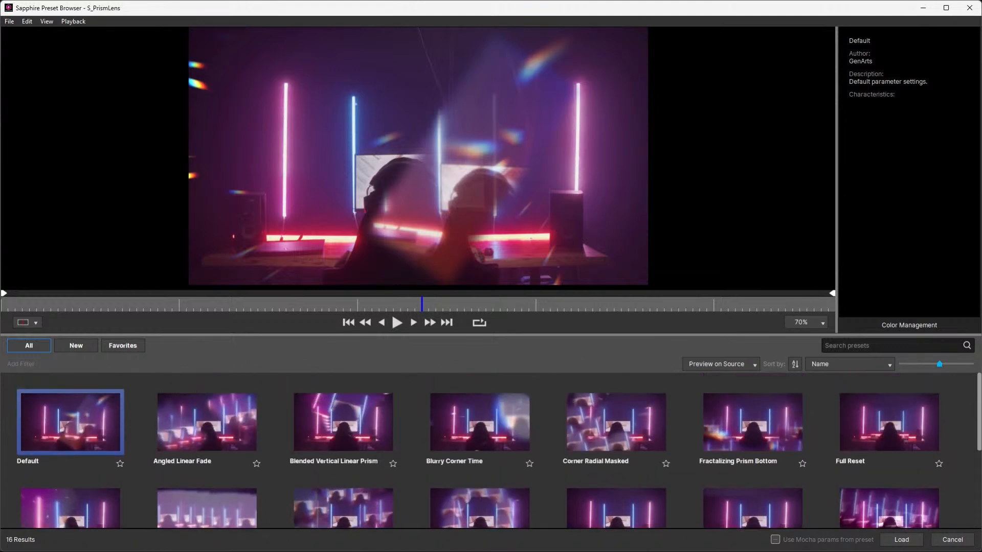
left_click(207, 422)
key("Right")
key("Right")
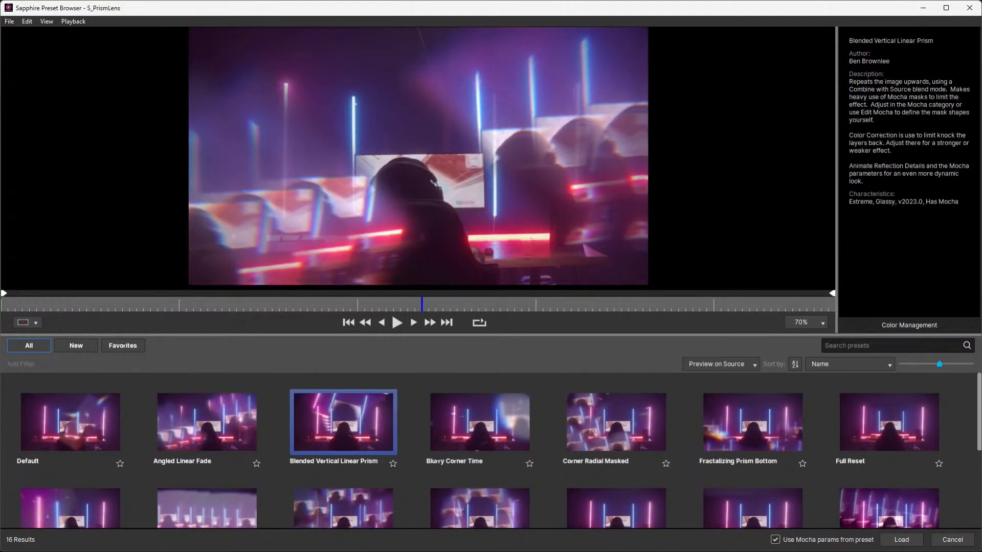
key("Right")
key("Right")
key("Right")
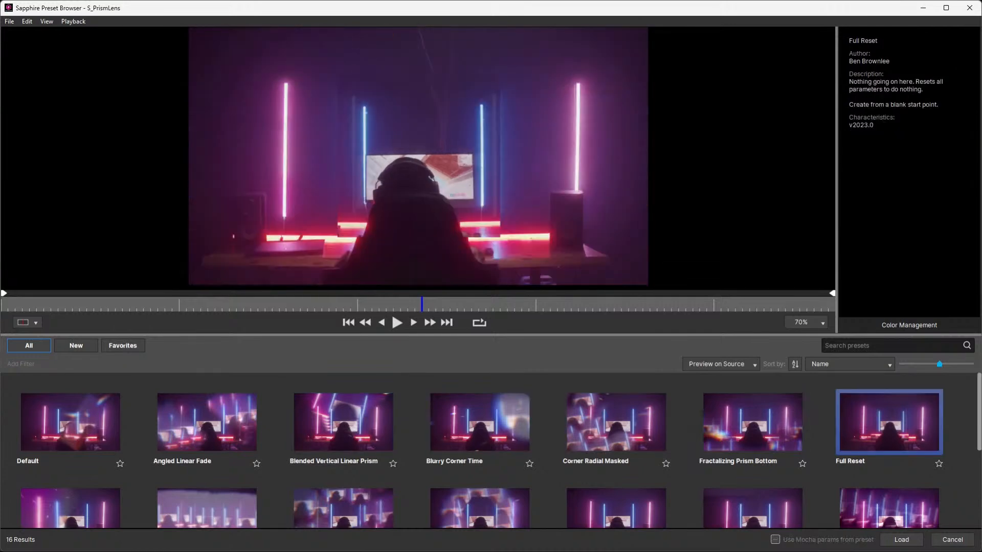
Step: Preview the second-row presets in reverse order, from Slanted Linear Prism back to Greasy Prism
key("Down")
key("Left")
key("Left")
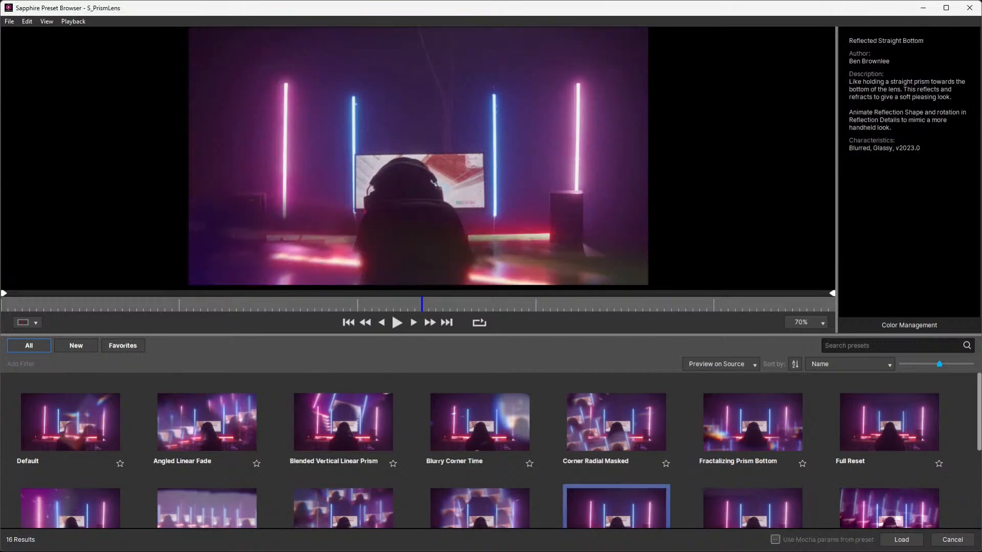
key("Left")
key("Left")
key("Left")
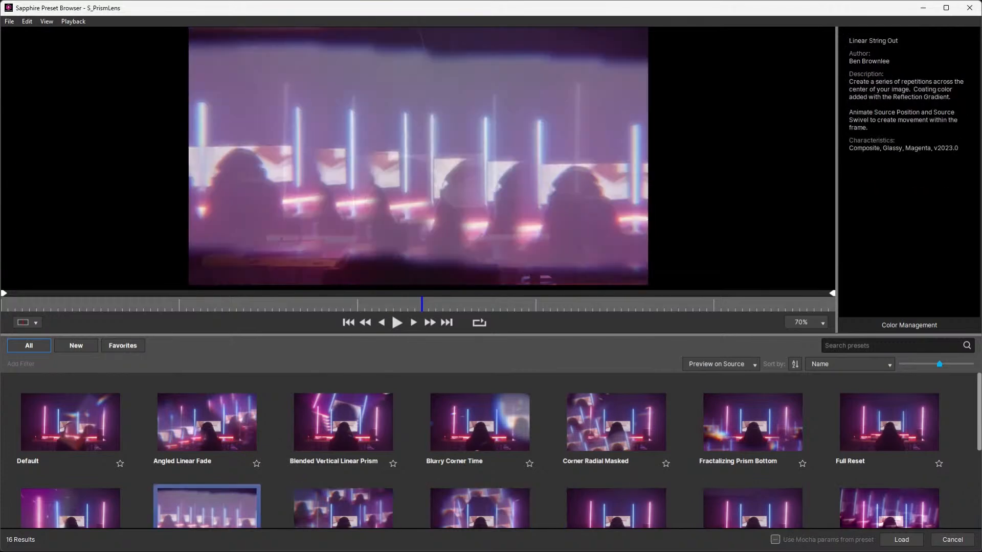
key("Left")
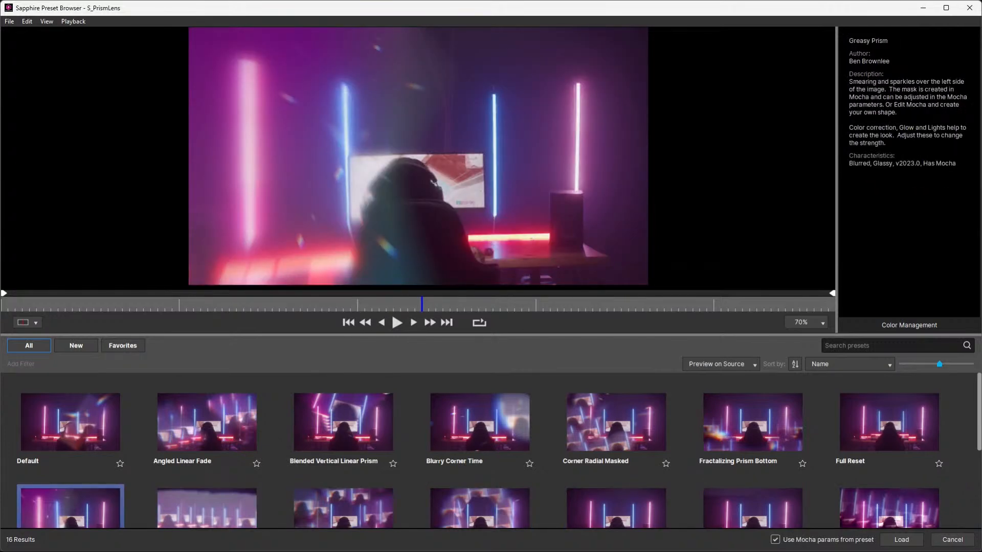
Step: Preview the last-row presets Tilted Straight Shot and Vertical Corrugated Strips
scroll(491, 450, "down", 3)
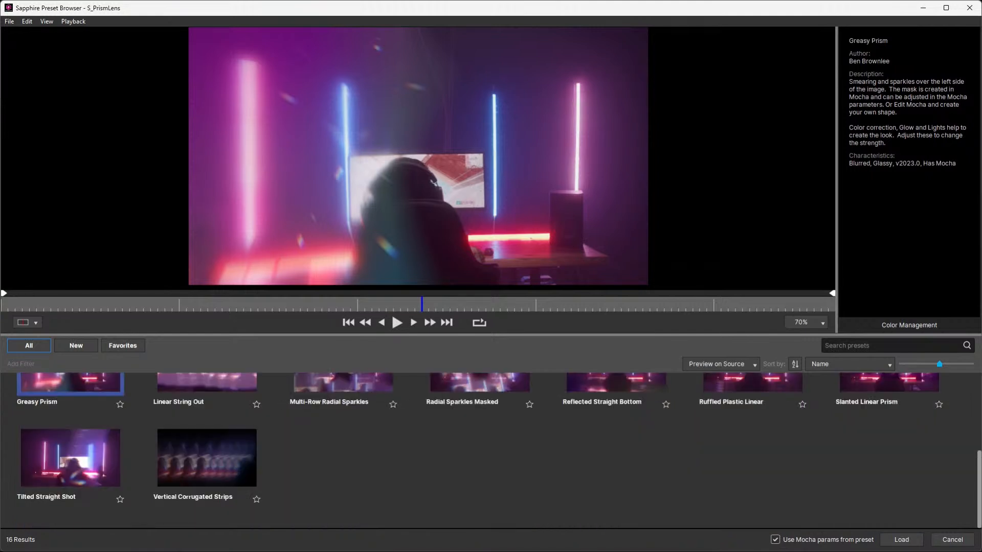
key("Down")
key("Right")
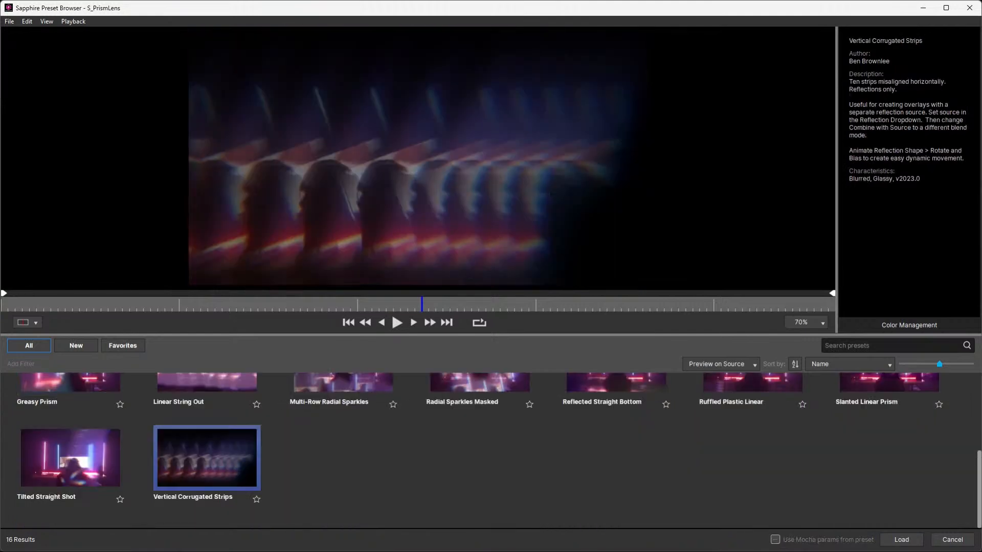
left_click_drag(980, 427, 974, 426)
scroll(975, 427, "up", 1)
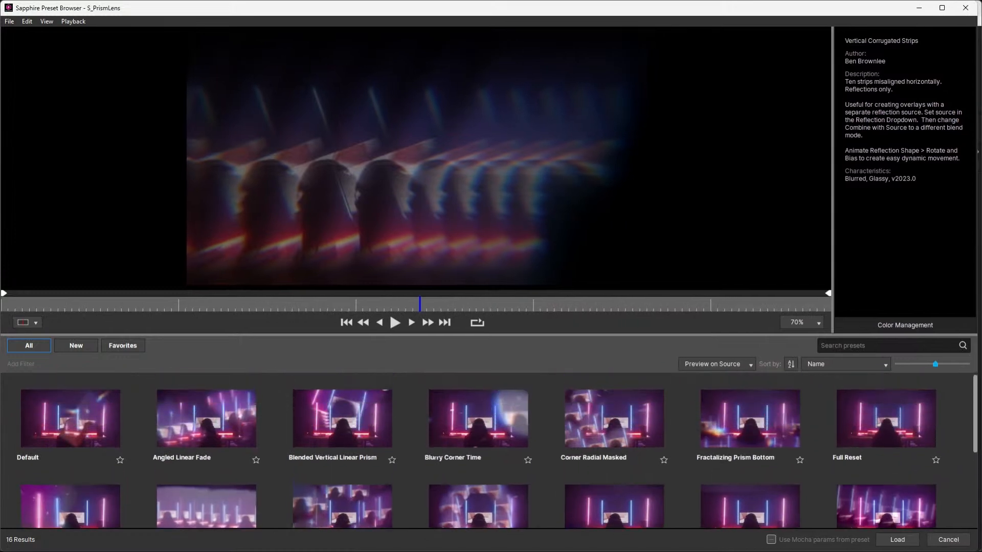
Step: Compare Reflected Straight Bottom with Ruffled Plastic Linear, and load the Ruffled Plastic Linear preset
key("Left")
key("Left")
key("Left")
key("Left")
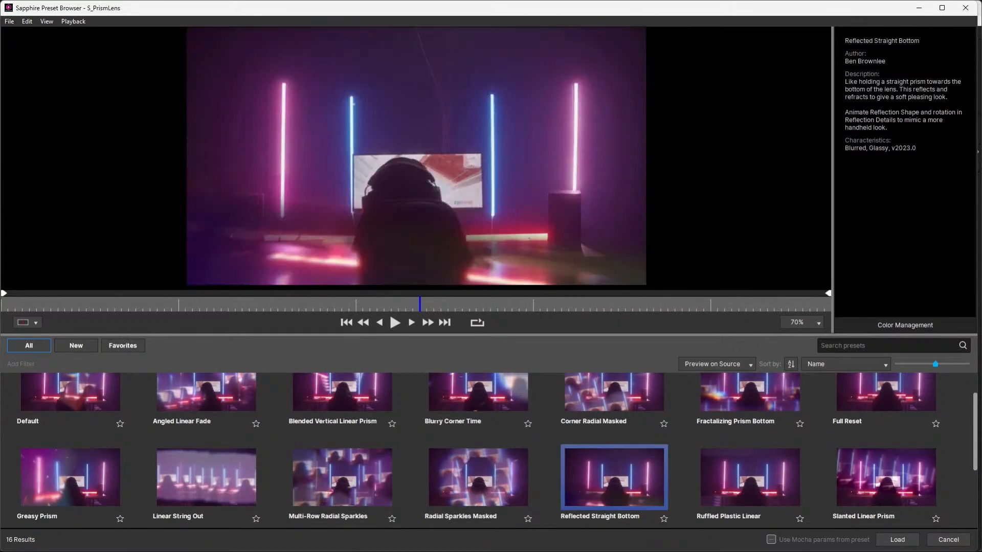
key("Right")
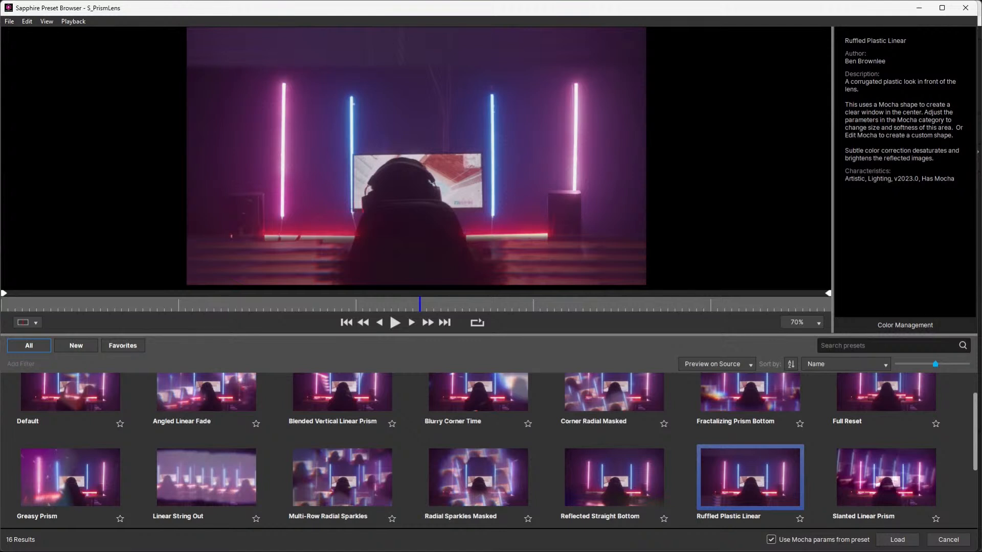
key("Return")
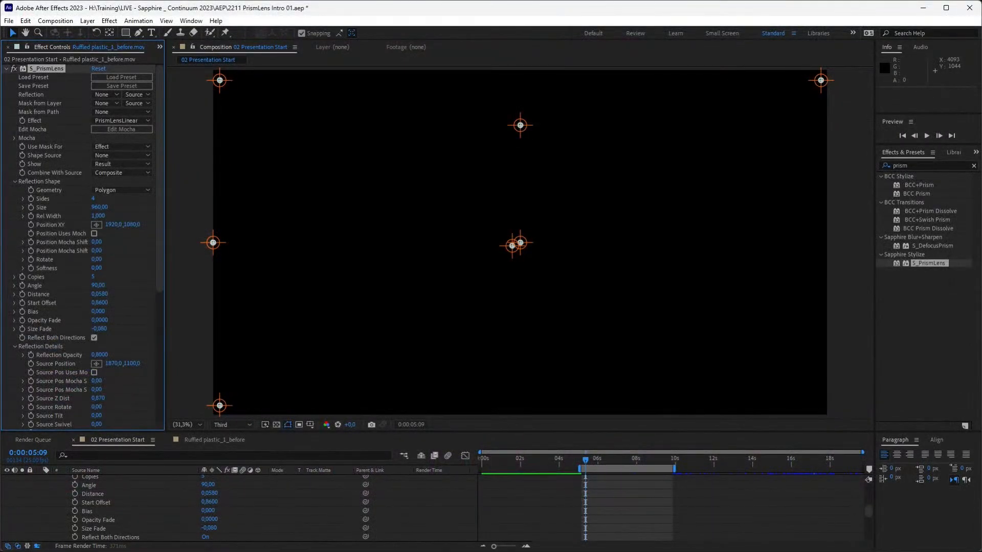
Step: Try to refresh the composition by moving the playhead to 0:00:07:07 and toggling S_PrismLens off and on, collapsing the Ruffled plastic_1_before.mov layer
left_click(622, 458)
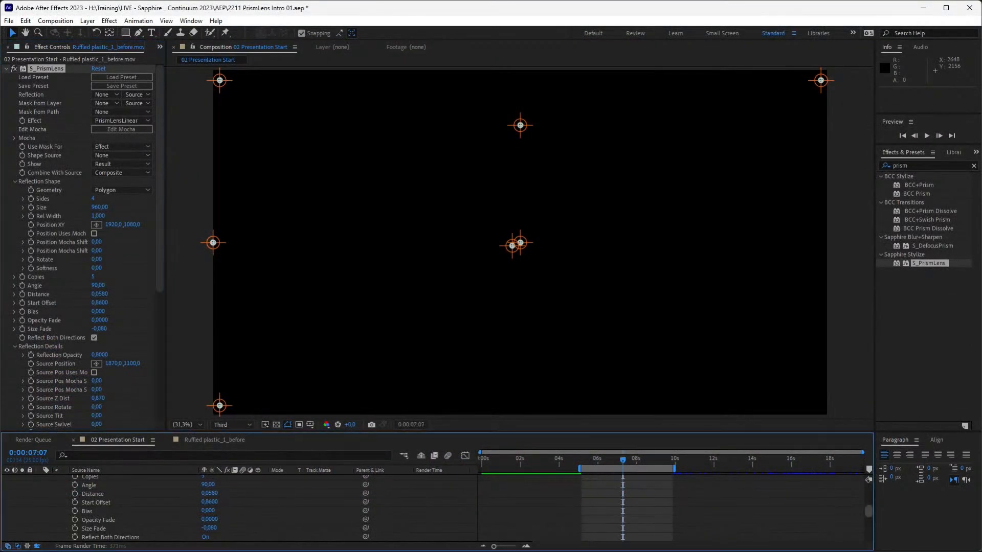
key("e")
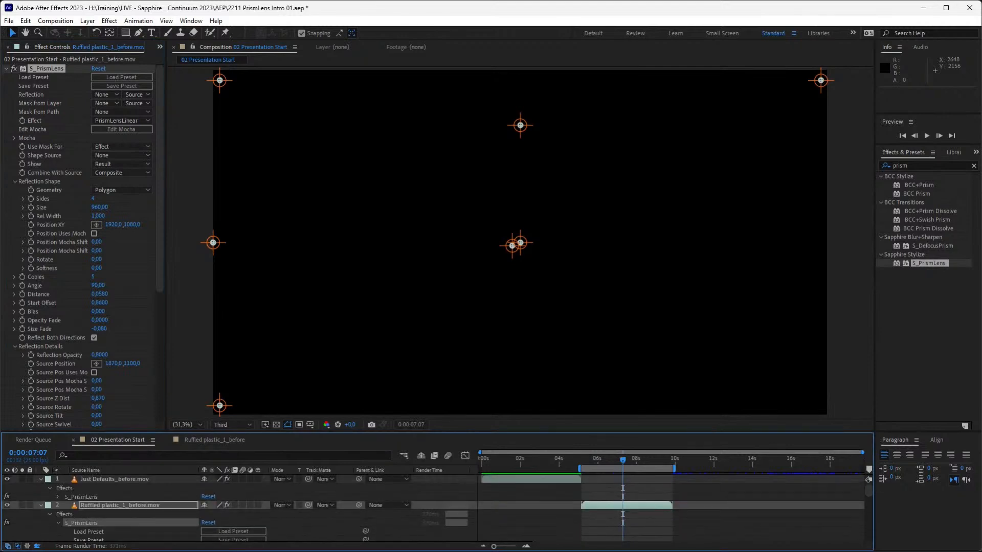
left_click(41, 505)
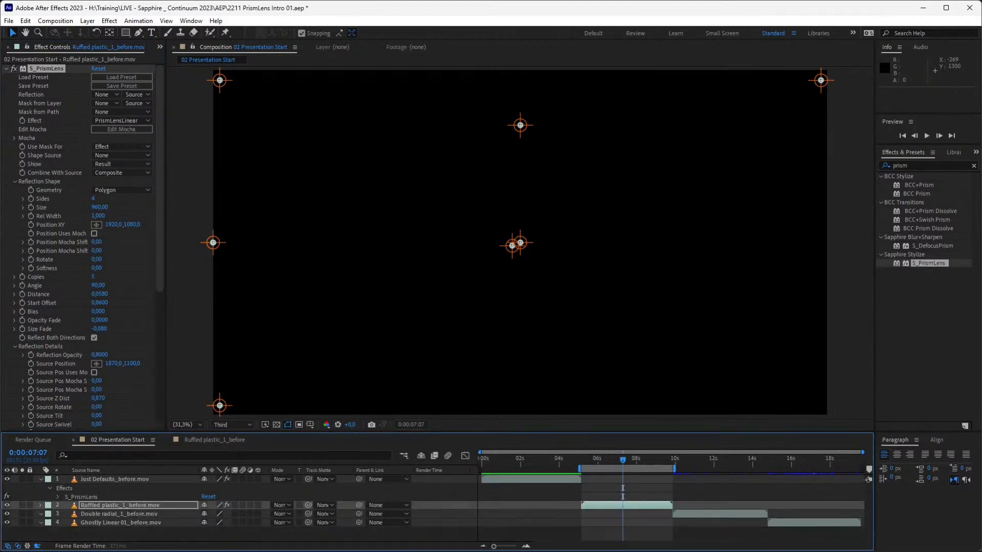
left_click(14, 68)
left_click(14, 68)
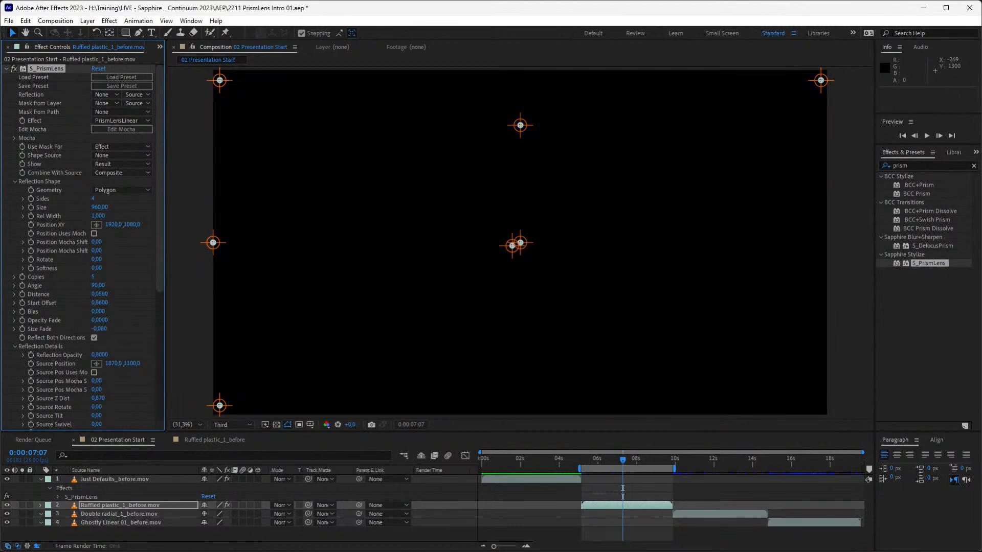
Step: Reopen the S_PrismLens preset browser and reload the Ruffled Plastic Linear preset
left_click(121, 77)
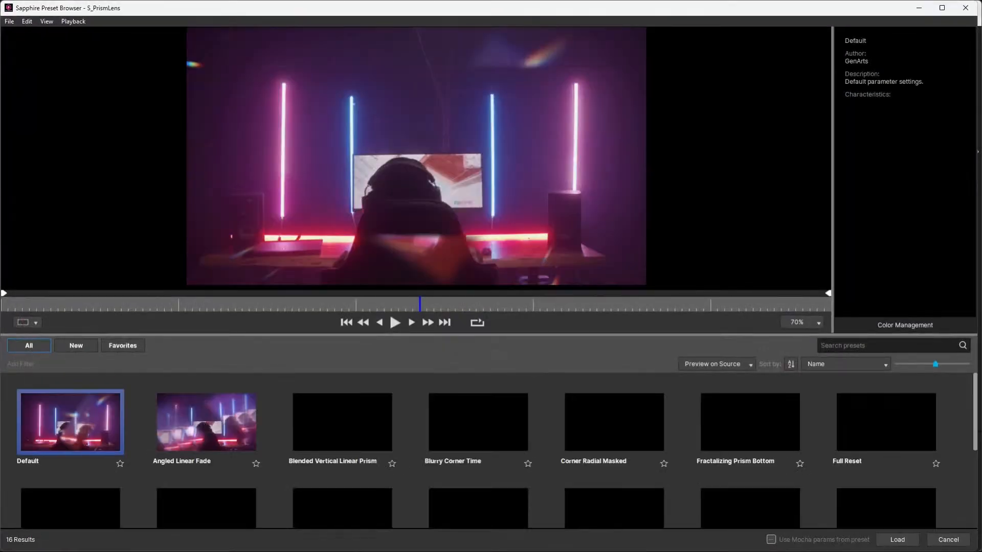
scroll(496, 450, "down", 2)
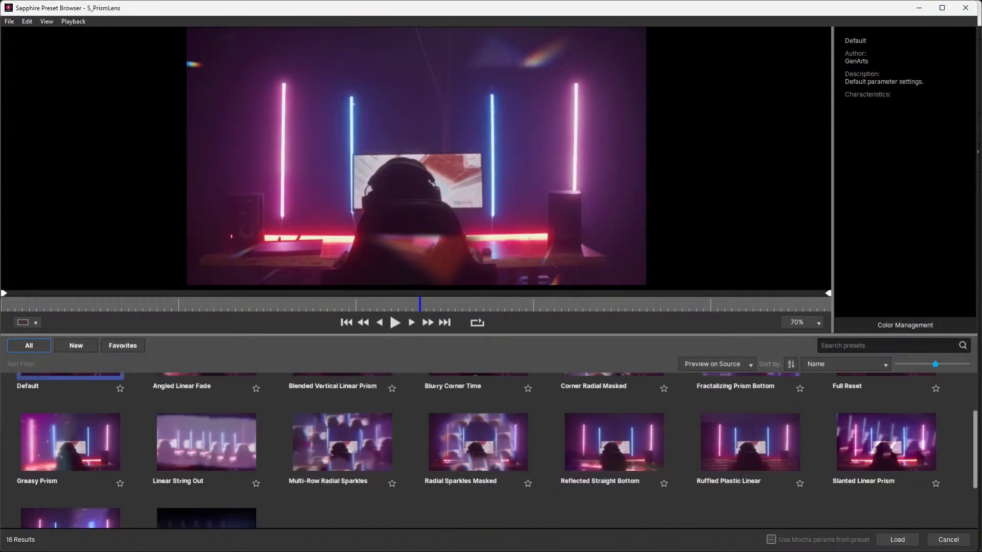
double_click(749, 442)
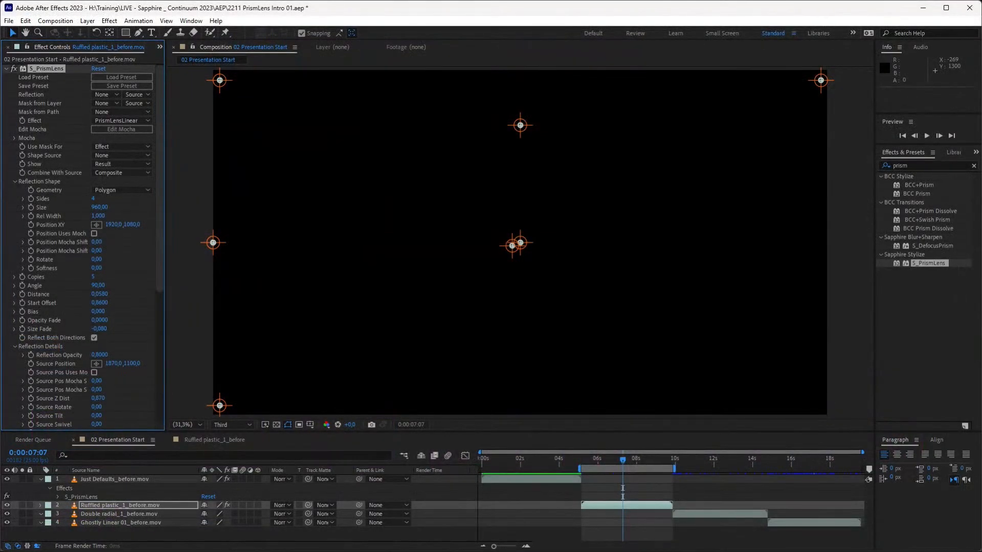
Step: Move the playhead to 0:00:08:04, delete S_PrismLens from the Ruffled plastic_1_before.mov layer, and undo back to its earlier PrismLensSingle settings
mouse_move(622, 459)
left_mouse_down()
mouse_move(649, 459)
mouse_move(639, 459)
left_mouse_up()
left_click(6, 68)
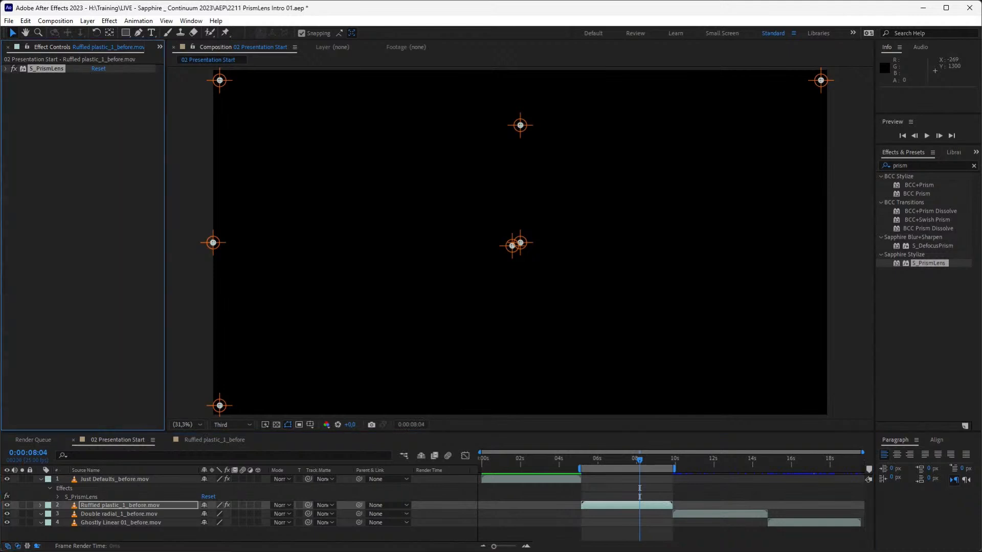
key("Delete")
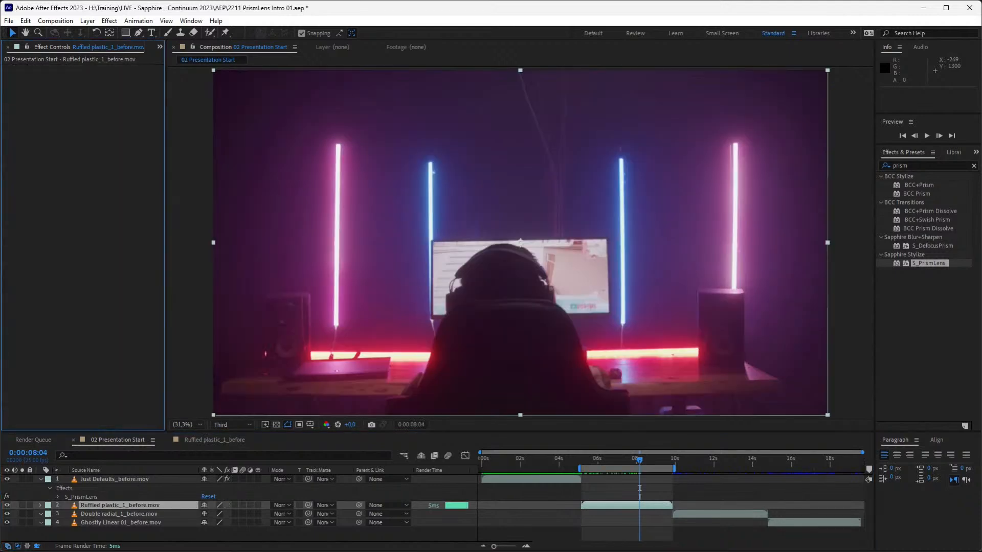
key("ctrl+z")
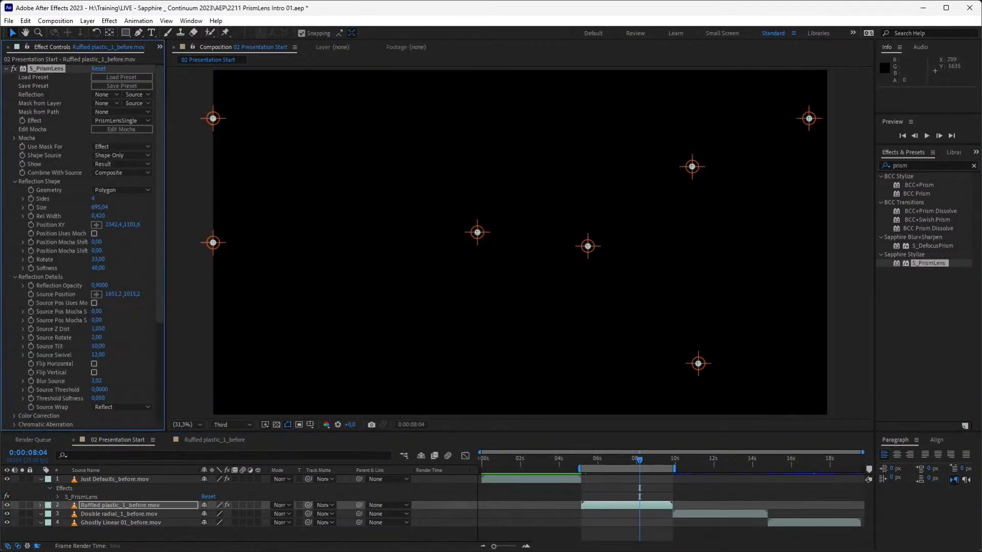
Step: Set the composition preview resolution to Half and keep its channel display on RGB
left_click(232, 424)
left_click(224, 452)
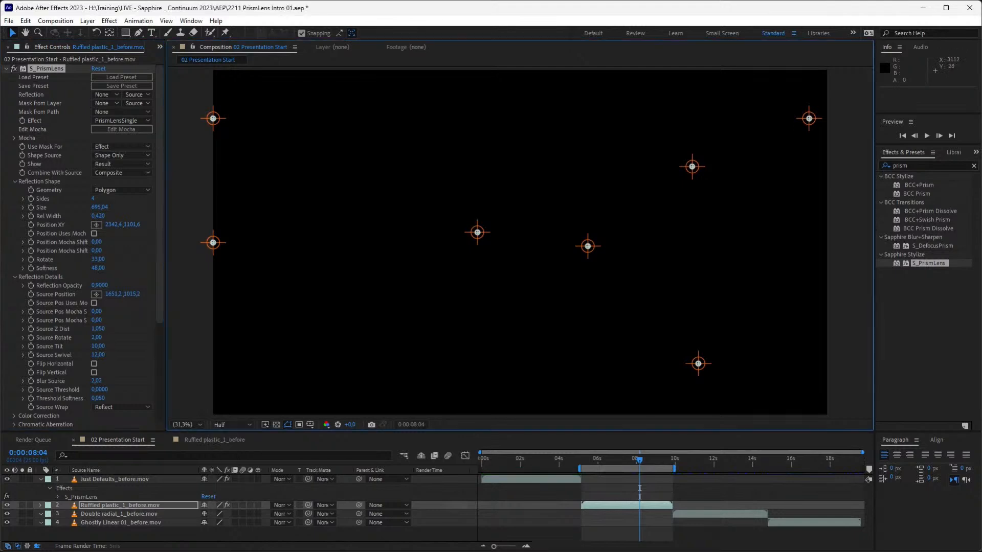
left_click(326, 424)
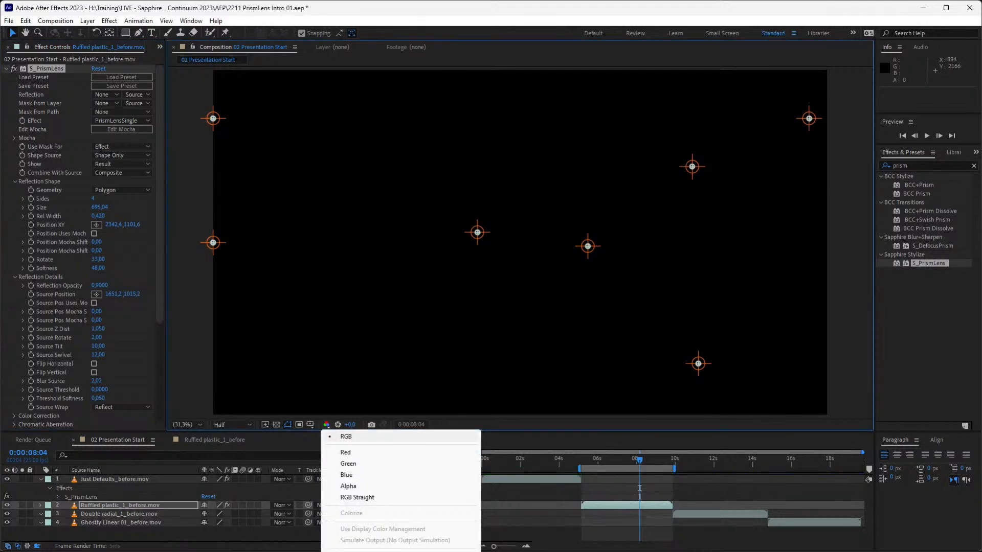
left_click(338, 437)
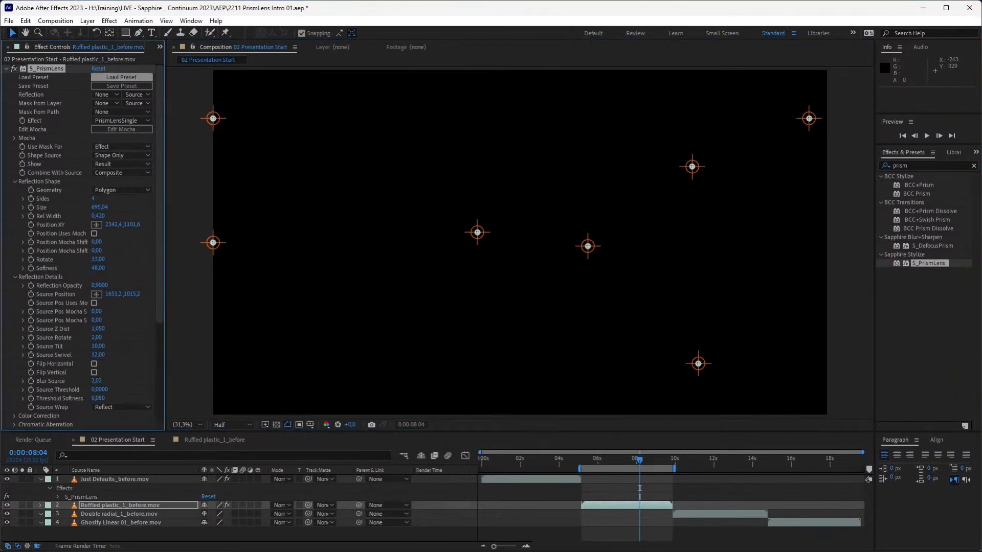
Step: Move the playhead to 0:00:12:00, then close After Effects and save the changes to 2211 PrismLens Intro 01.aep
left_click(704, 459)
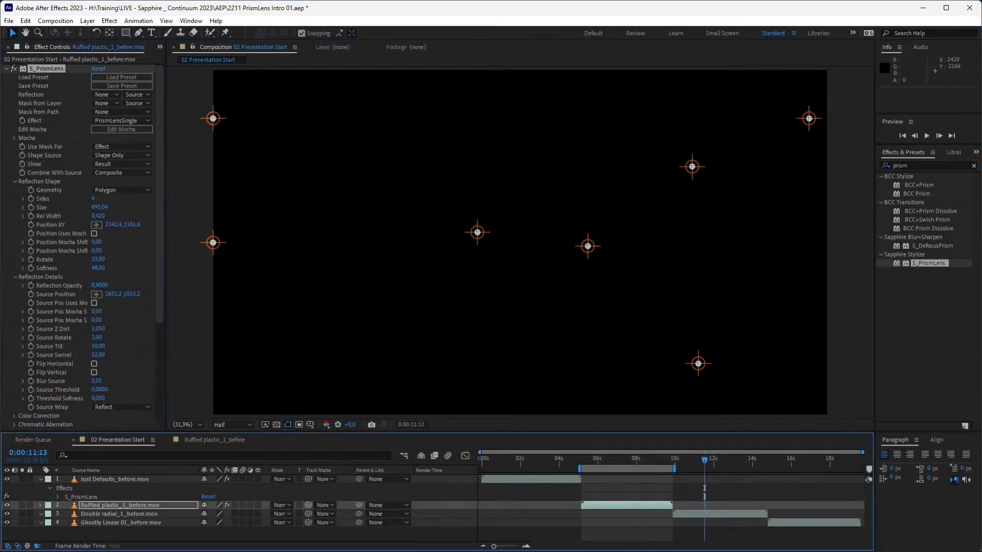
left_click_drag(704, 458, 713, 459)
left_click(969, 8)
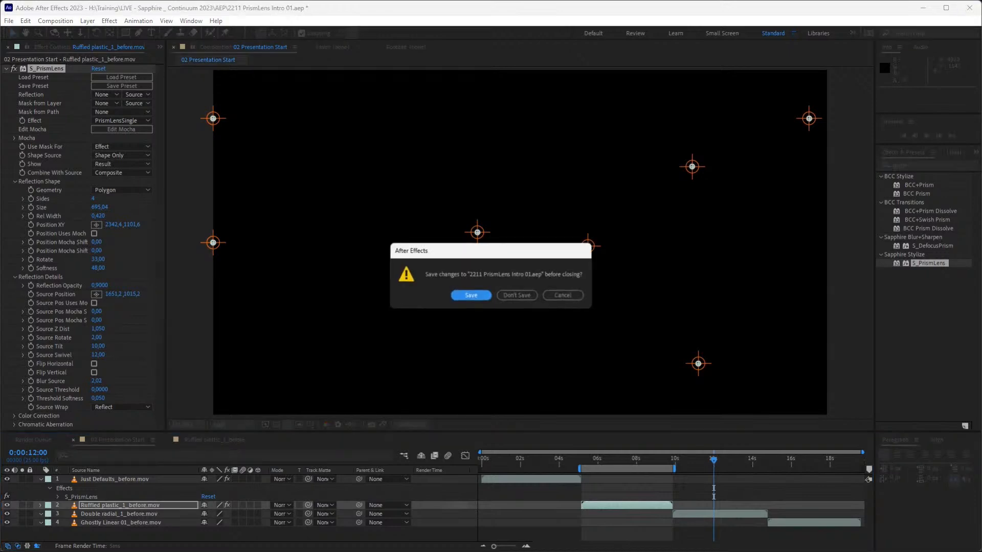
key("Return")
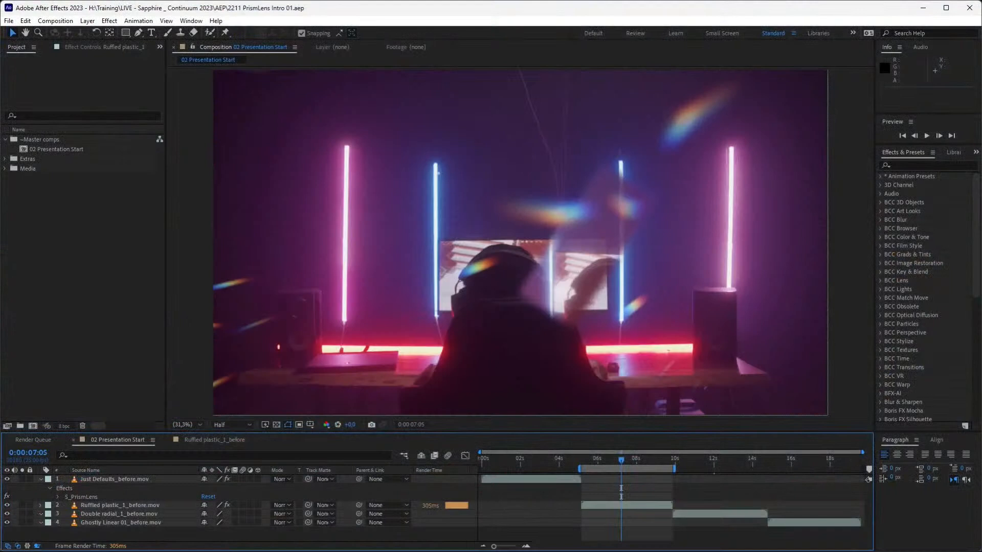
Step: Show the effect controls of the Ruffled plastic_1_before.mov layer, load S_PrismLens's Ruffled Plastic Linear preset, and deselect the layer
left_click(120, 505)
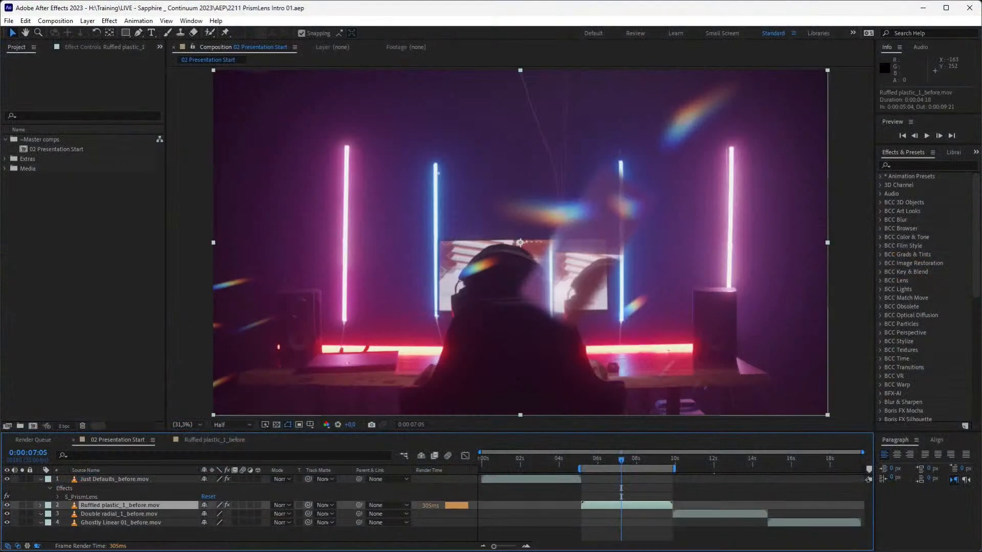
key("F3")
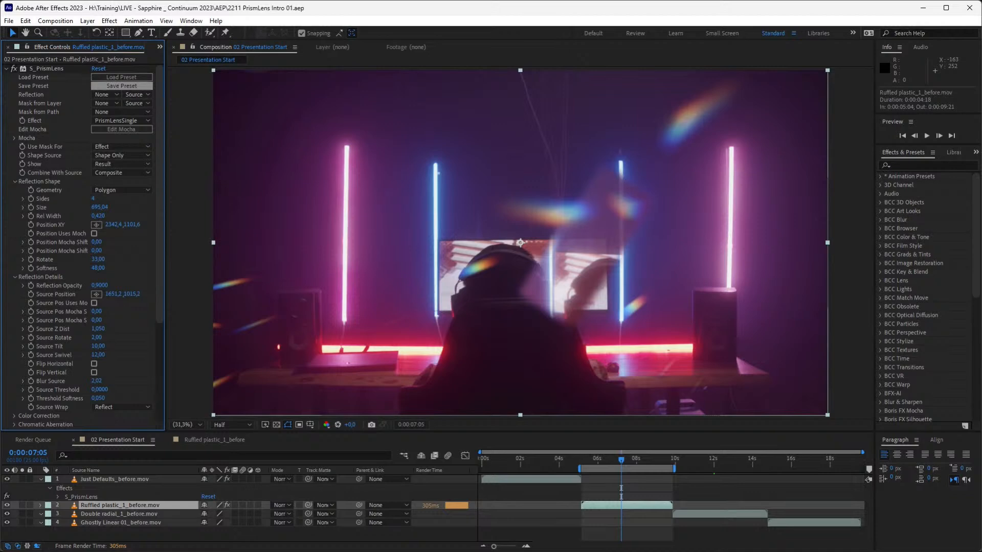
left_click(122, 76)
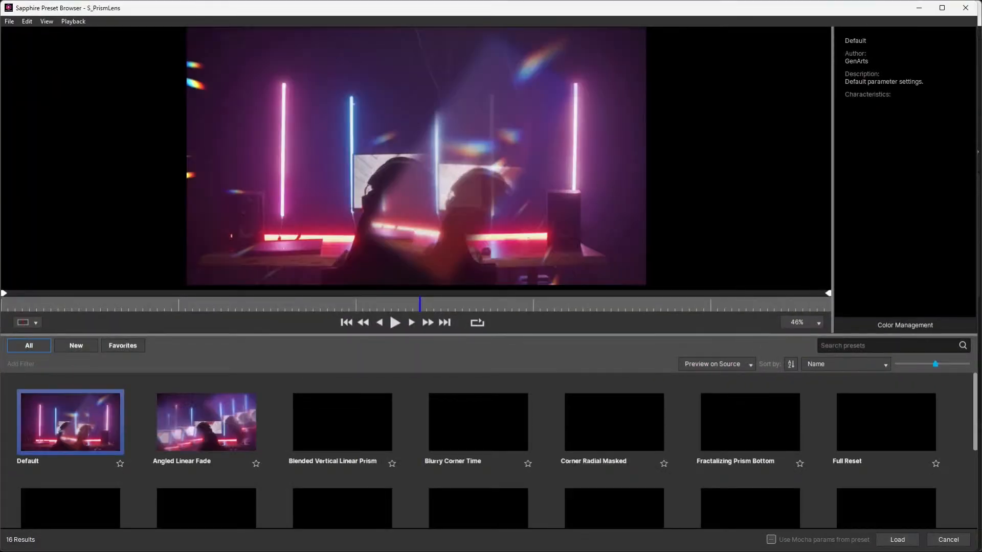
scroll(491, 450, "down", 3)
left_click(749, 428)
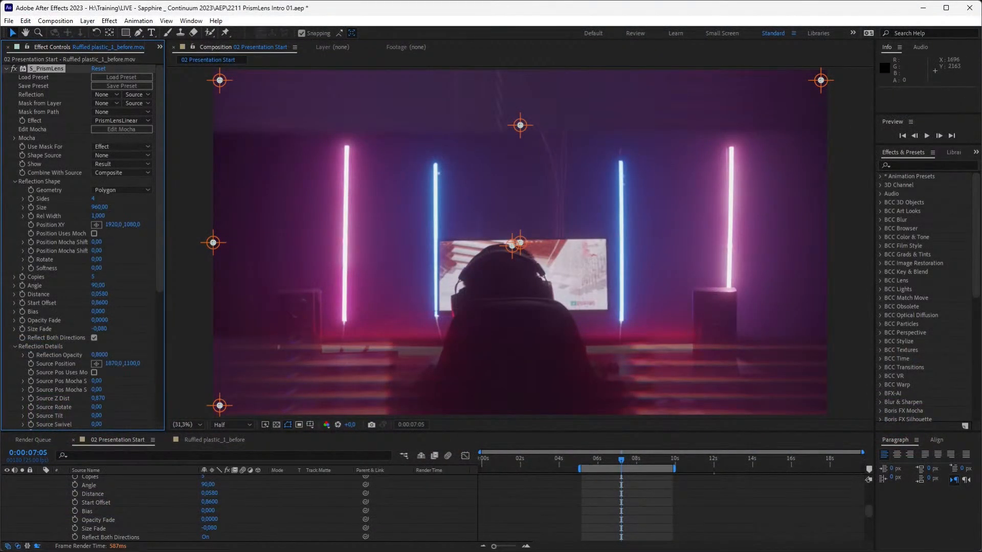
left_click_drag(868, 512, 868, 490)
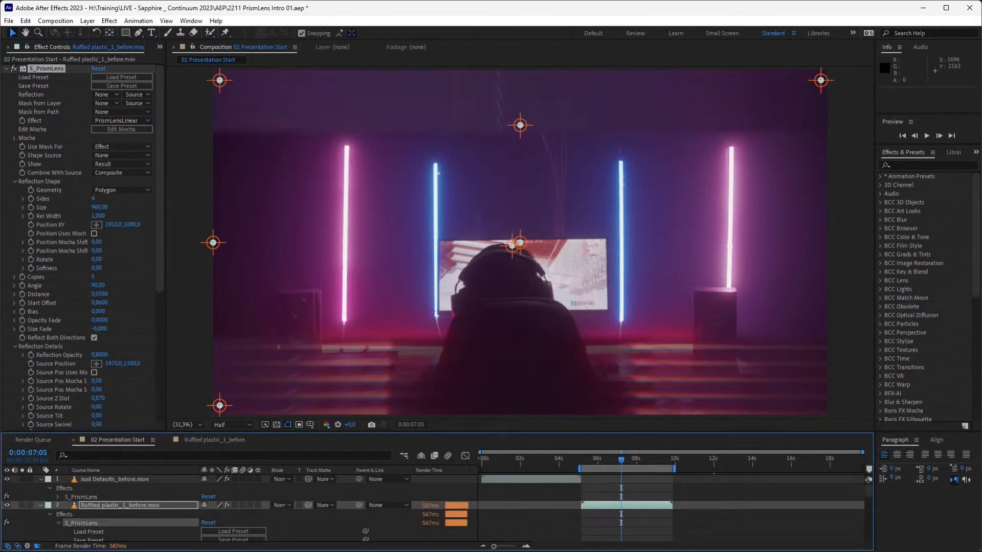
key("F2")
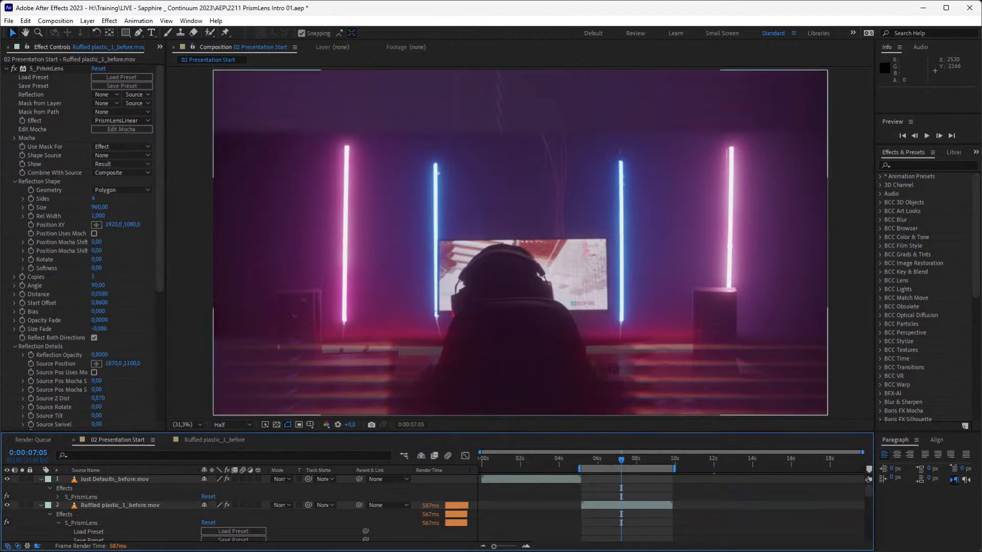
Step: Select the Ruffled plastic_1_before.mov layer and check S_PrismLens's effect type options, keeping PrismLensLinear
left_click(627, 505)
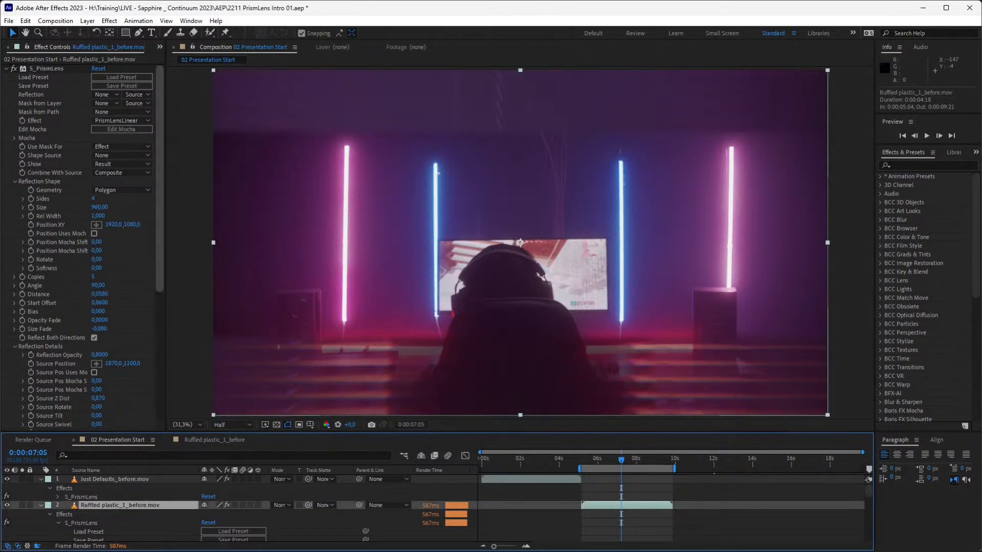
scroll(81, 245, "down", 1)
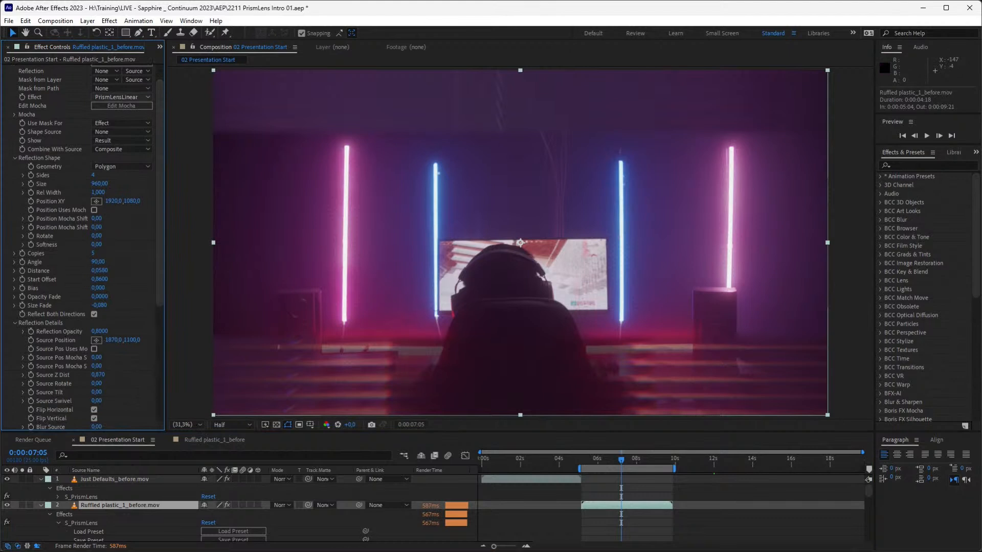
left_click(123, 96)
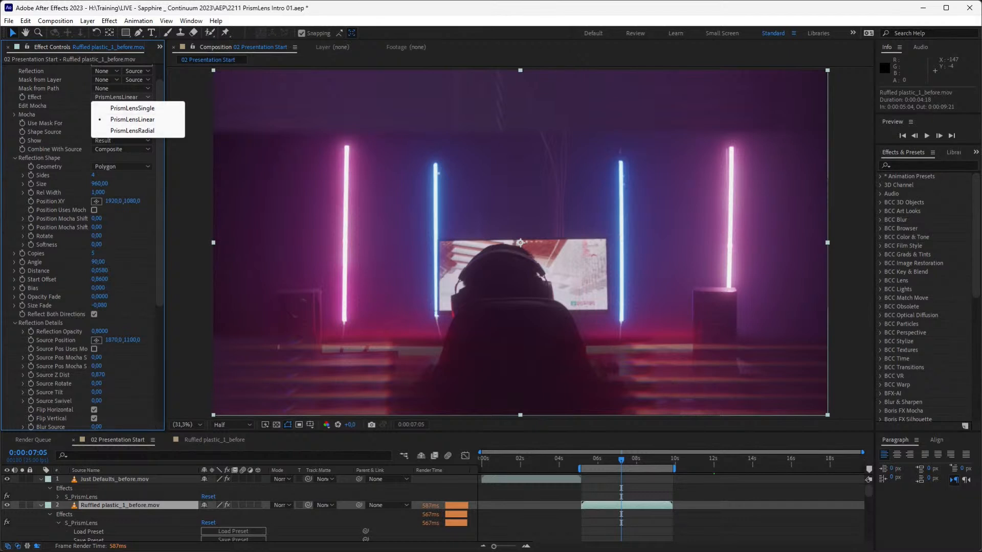
left_click(158, 119)
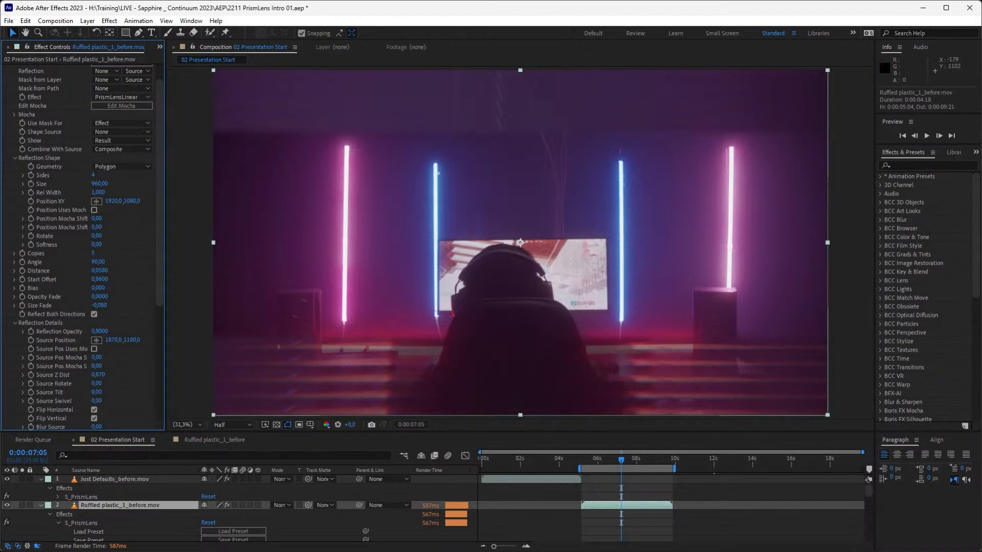
Step: Select S_PrismLens and move its reflection position to about 1990.3, 1080.0 and its source position to about 1818.9, 1192.7
scroll(82, 246, "up", 2)
left_click(46, 68)
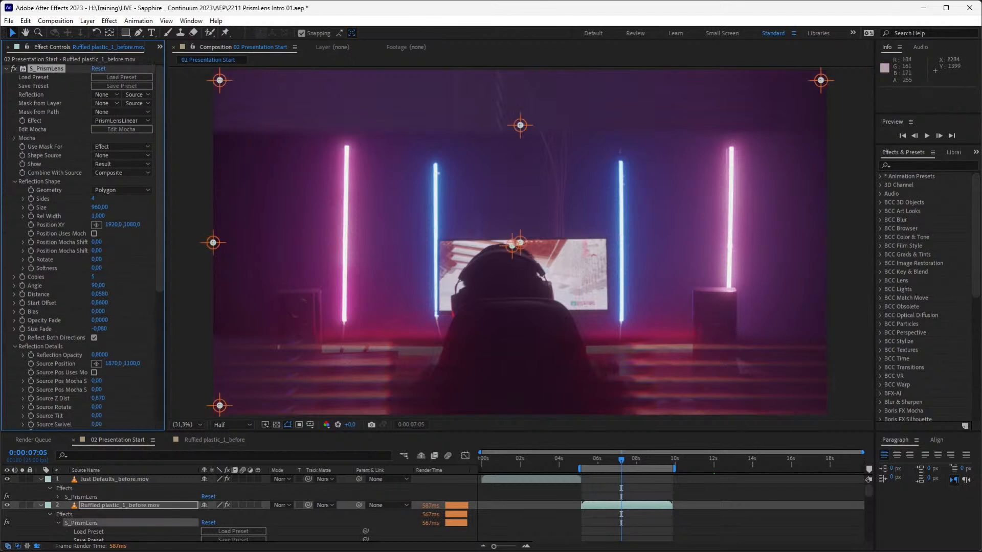
left_click_drag(520, 243, 503, 261)
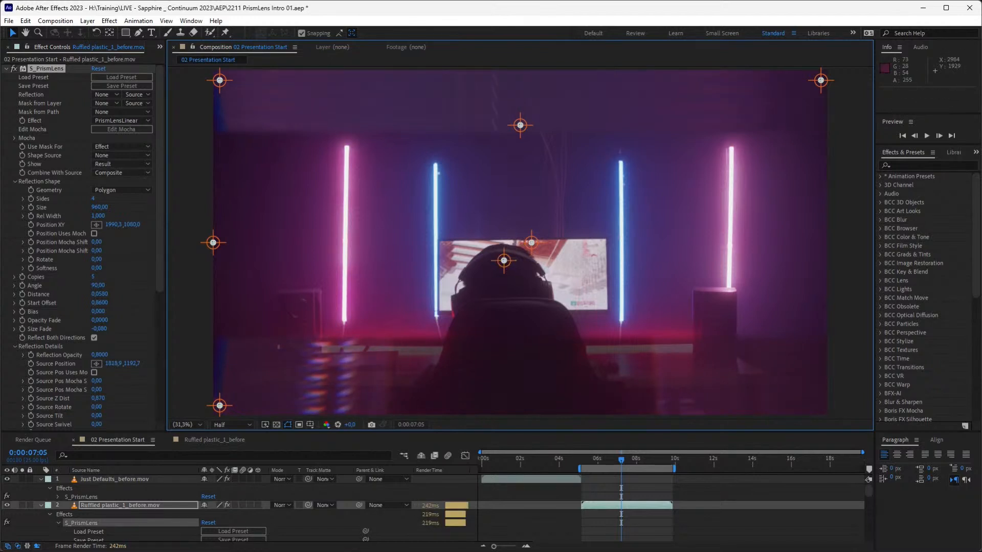
Step: Keyframe Source Position at 0:00:05:04, move the source point to about 1828.5, 1032.9 at 0:00:09:21, and preview the animation
key("i")
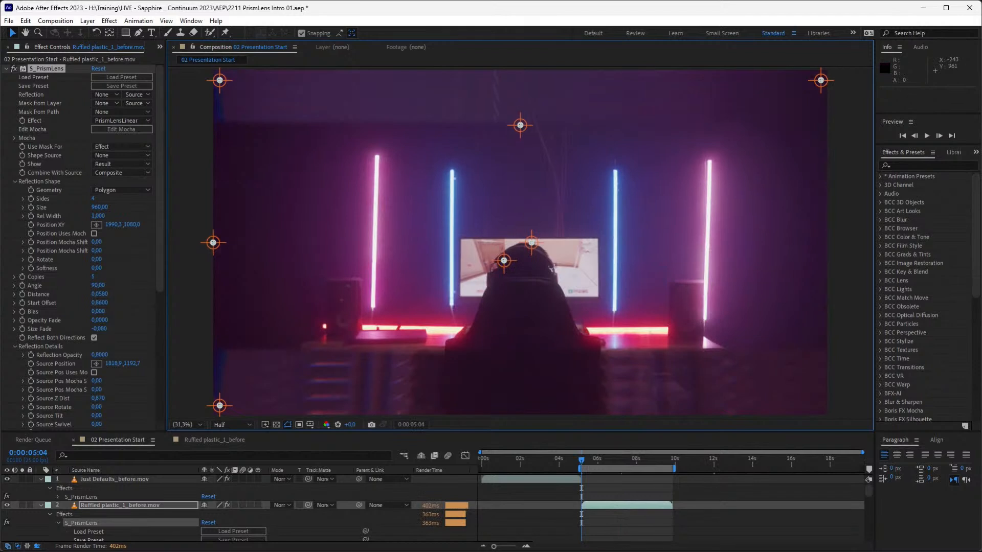
scroll(82, 245, "down", 3)
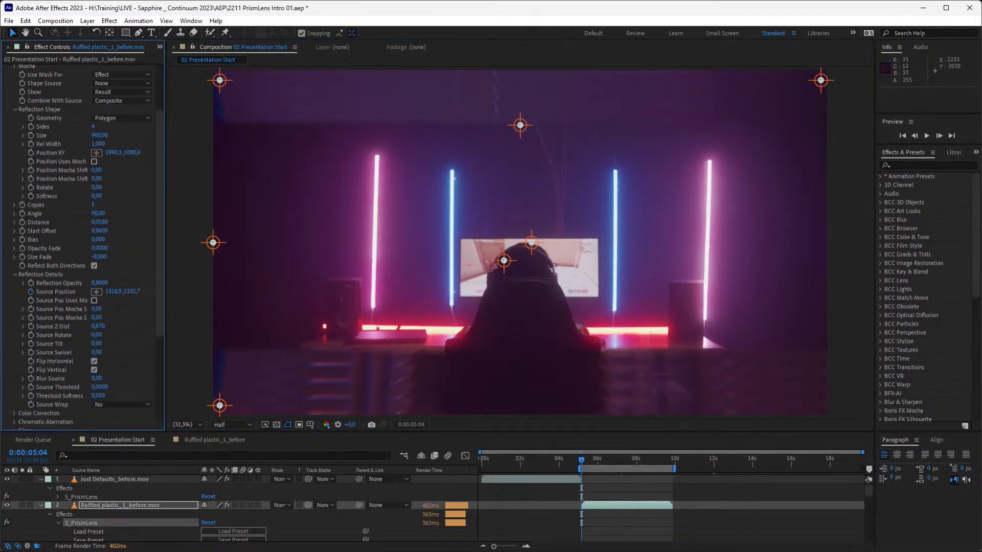
key("o")
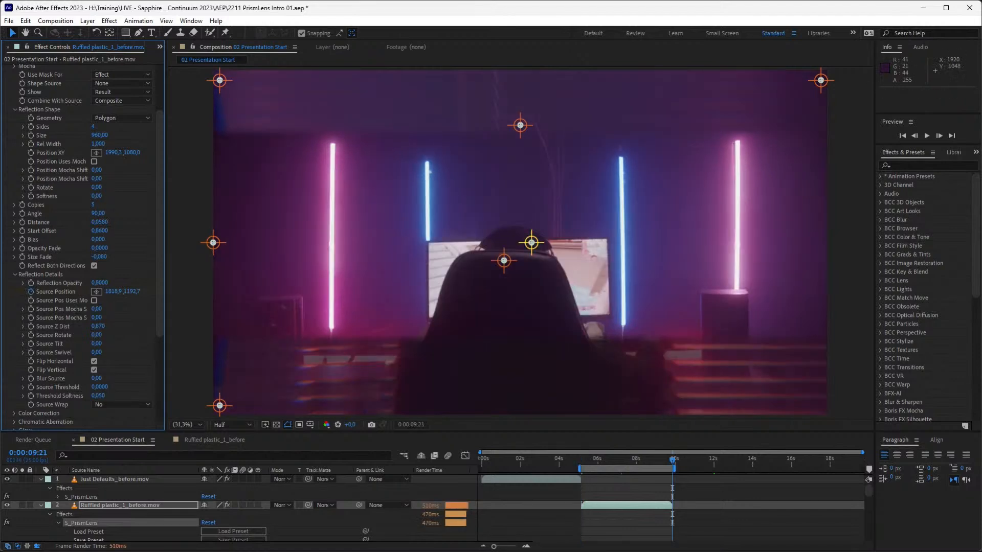
left_click_drag(503, 260, 505, 235)
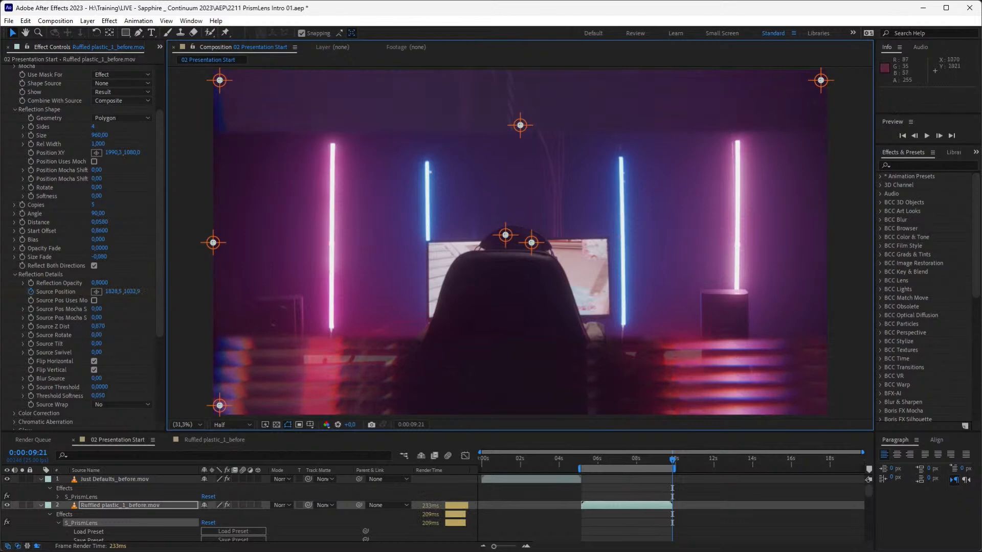
key("space")
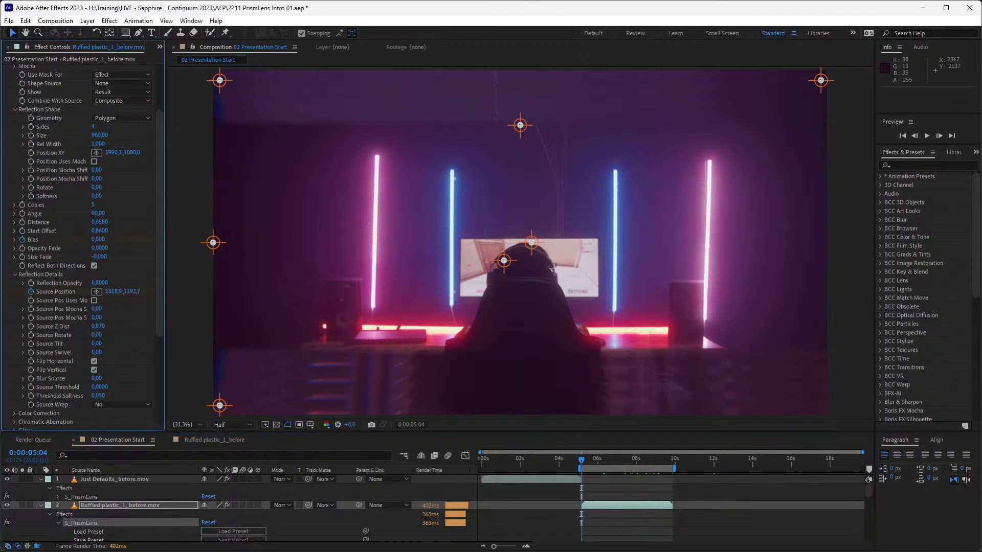
Step: Animate S_PrismLens's Bias from 0.000 at the clip's start to -0.100 at 0:00:09:21, and preview it to about 0:00:07:16
key("o")
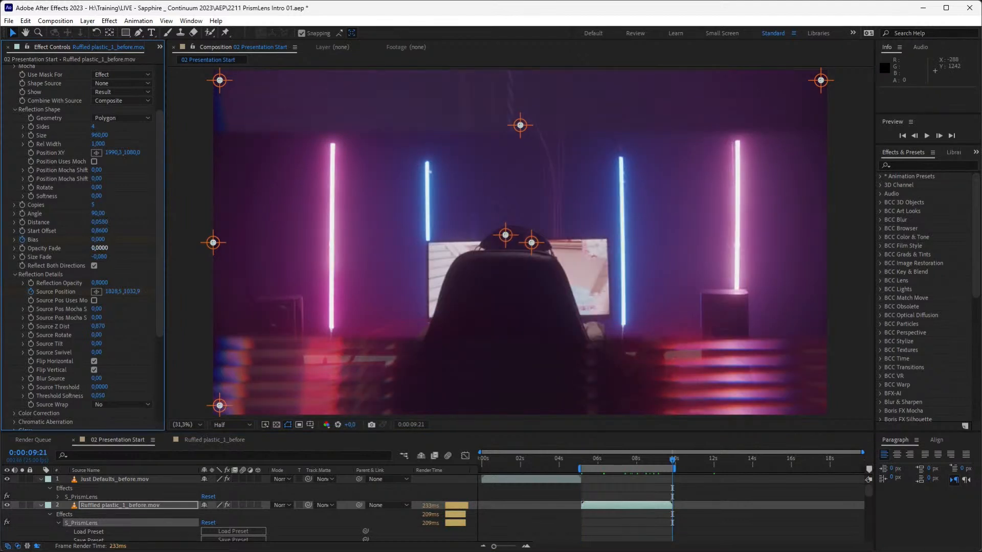
left_click_drag(98, 239, 86, 239)
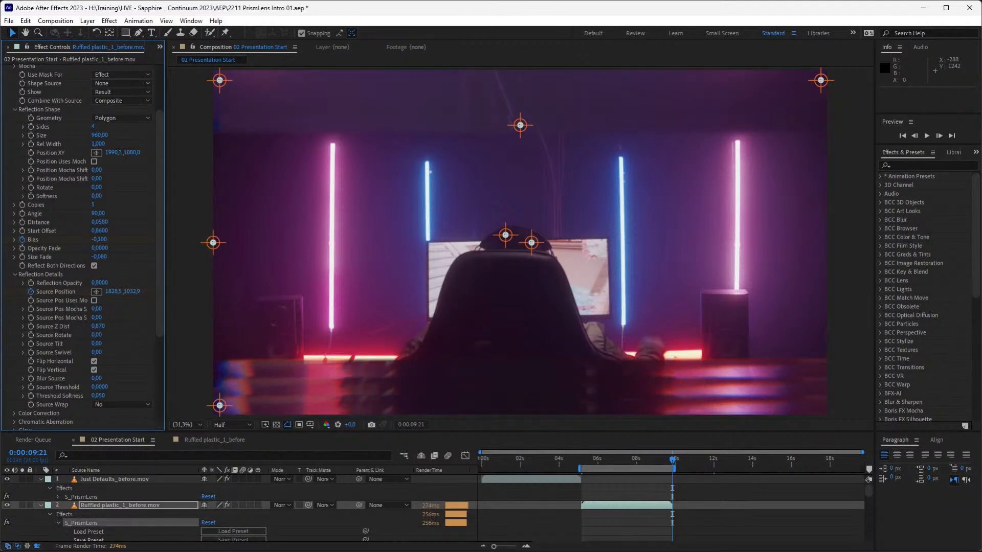
key("space")
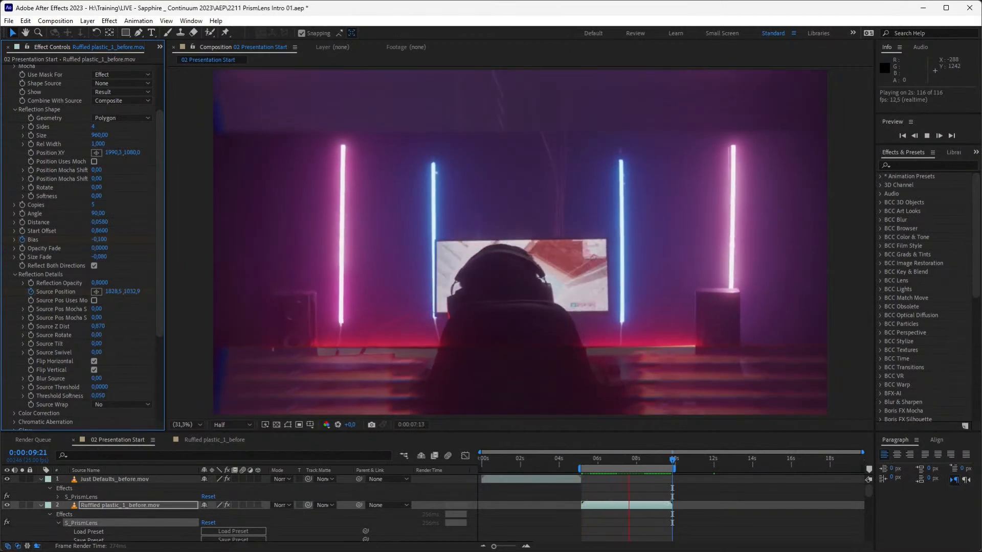
key("space")
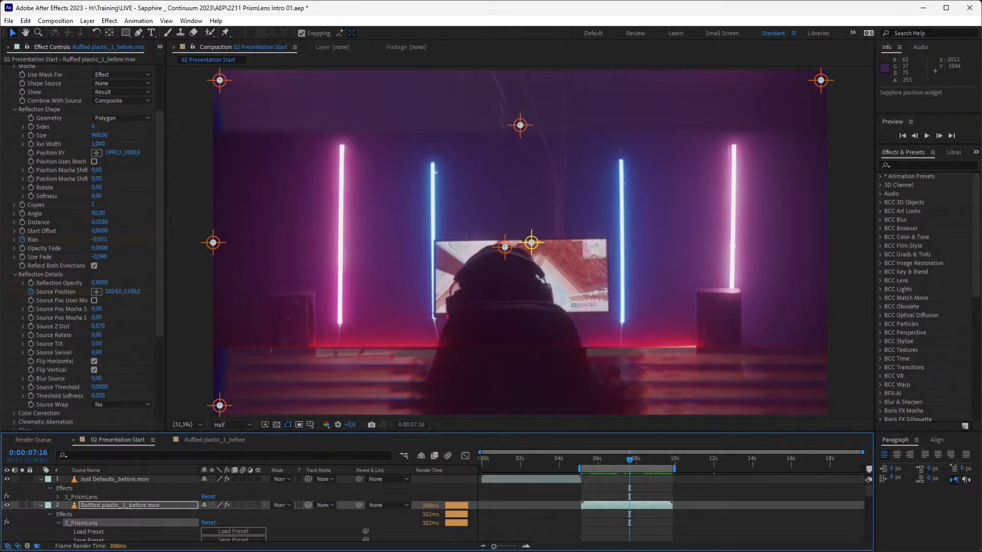
Step: Open S_PrismLens in Mocha, collapse the Effect Trackers group, and select the Middle mask layer
scroll(82, 236, "up", 3)
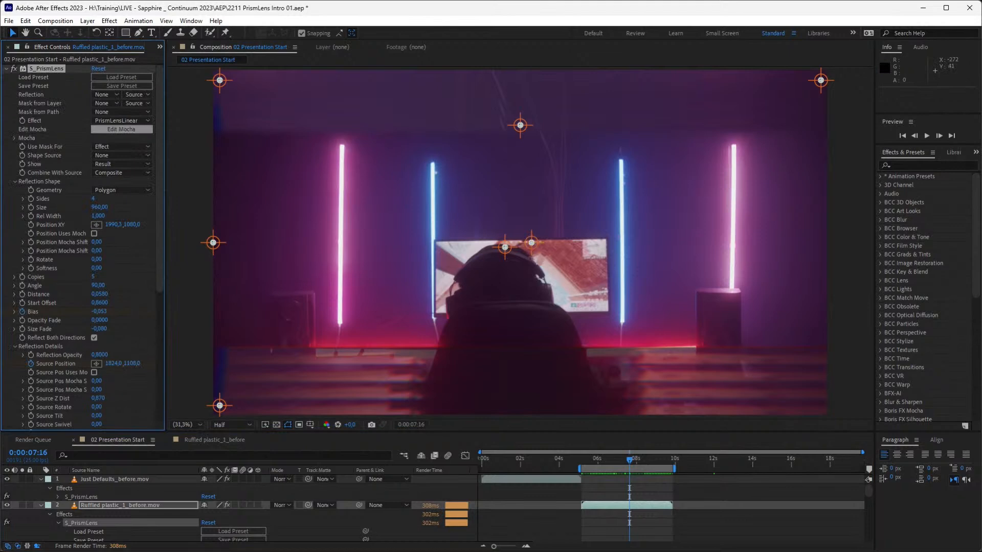
left_click(121, 129)
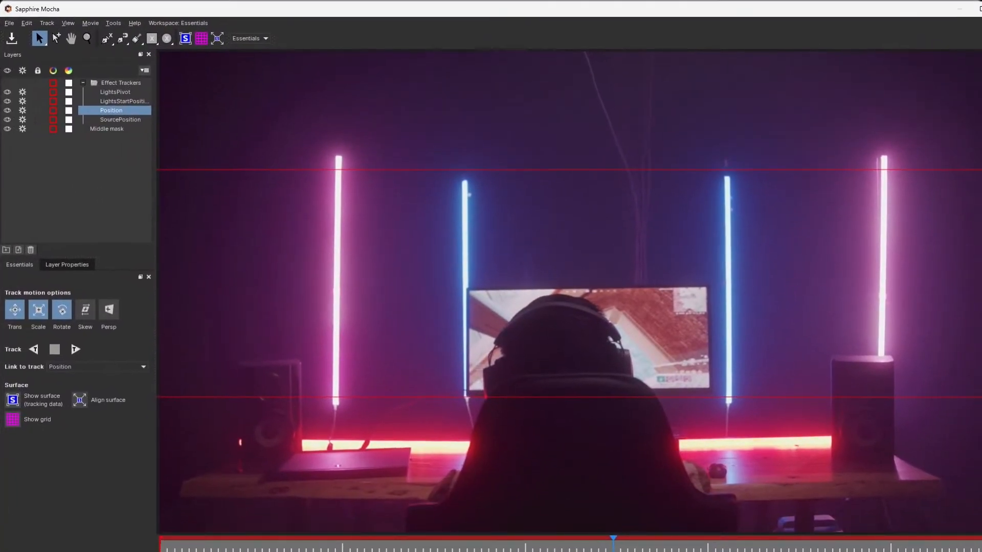
left_click_drag(981, 551, 981, 551)
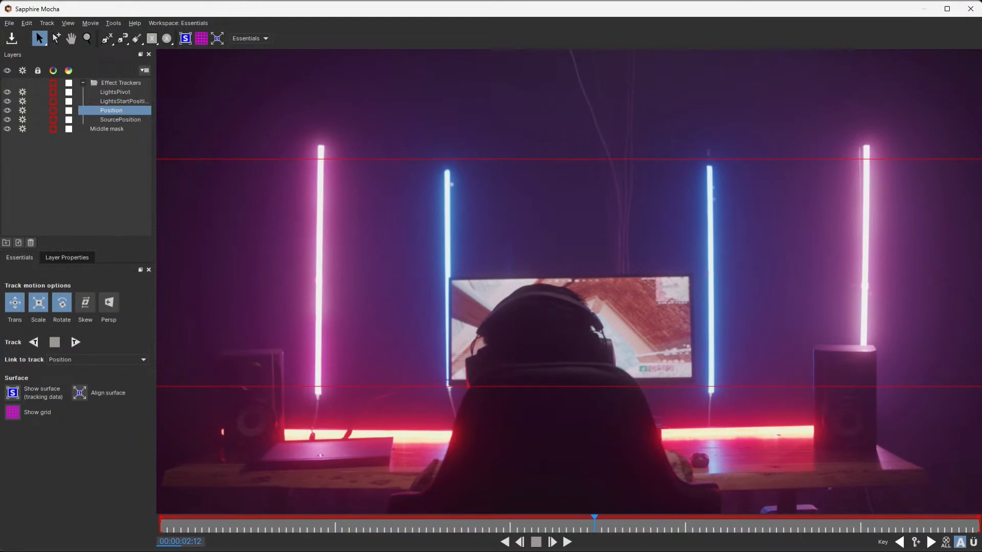
left_click(121, 83)
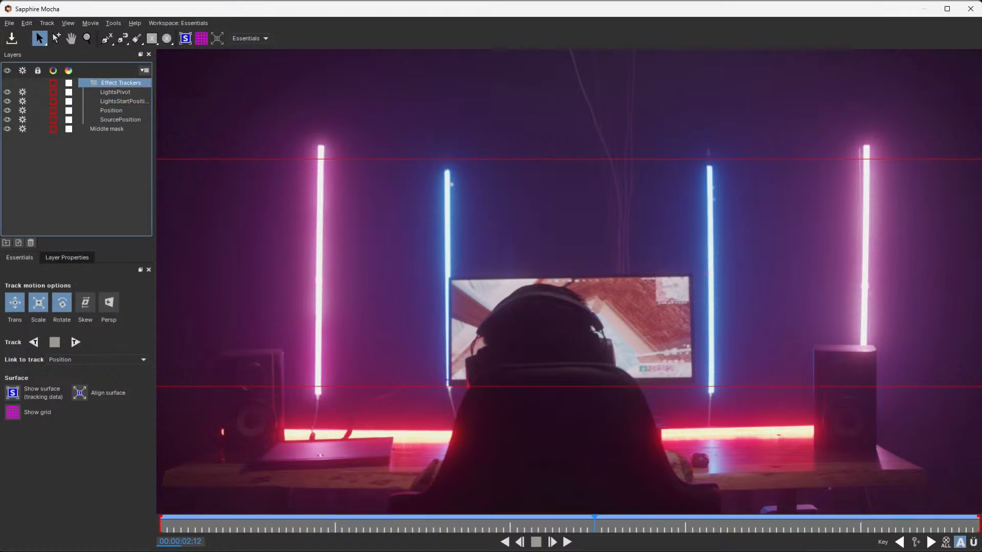
key("Left")
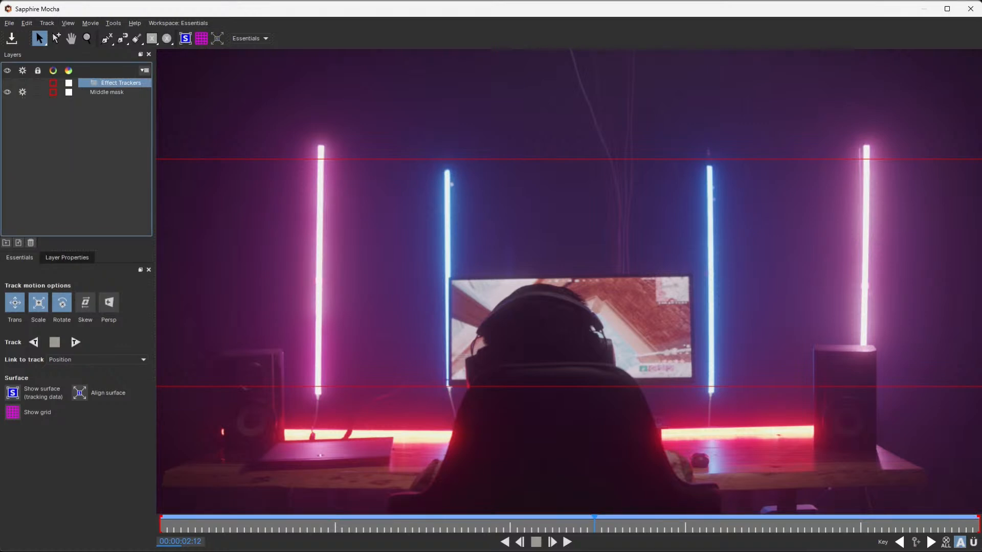
left_click(106, 92)
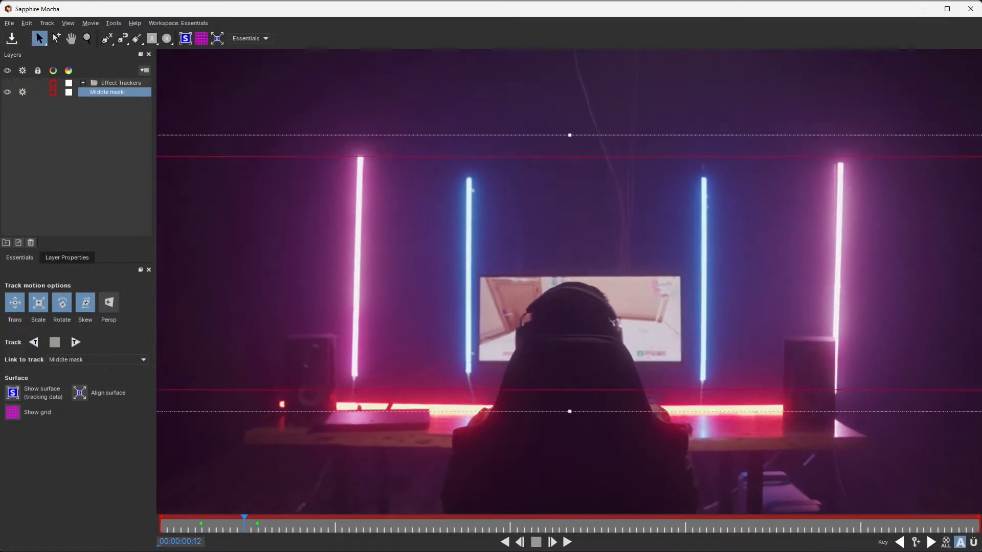
Step: Narrow the Middle mask at 0:00:04:04 by raising its lower edge and lowering its upper edge, and check the mask's movement
key("b")
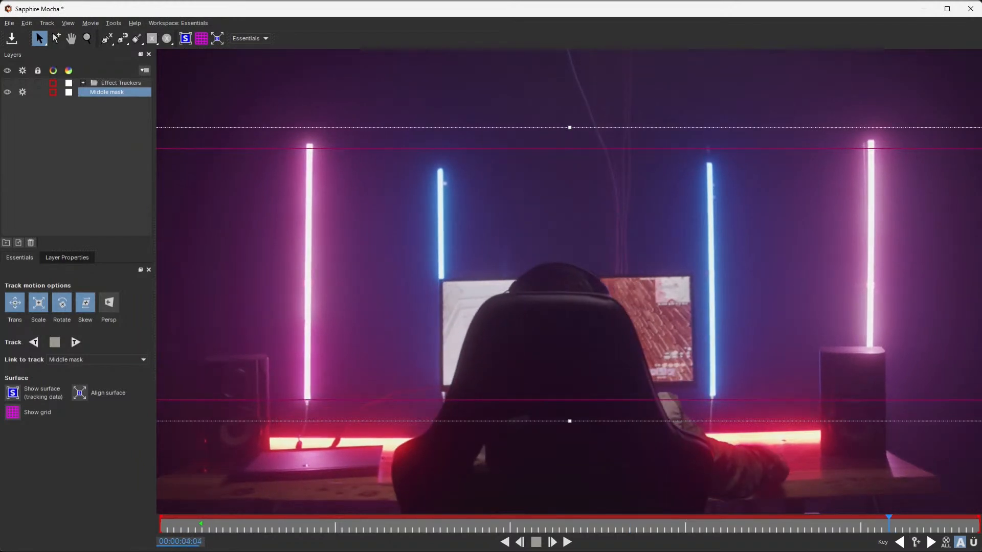
left_click_drag(569, 421, 569, 394)
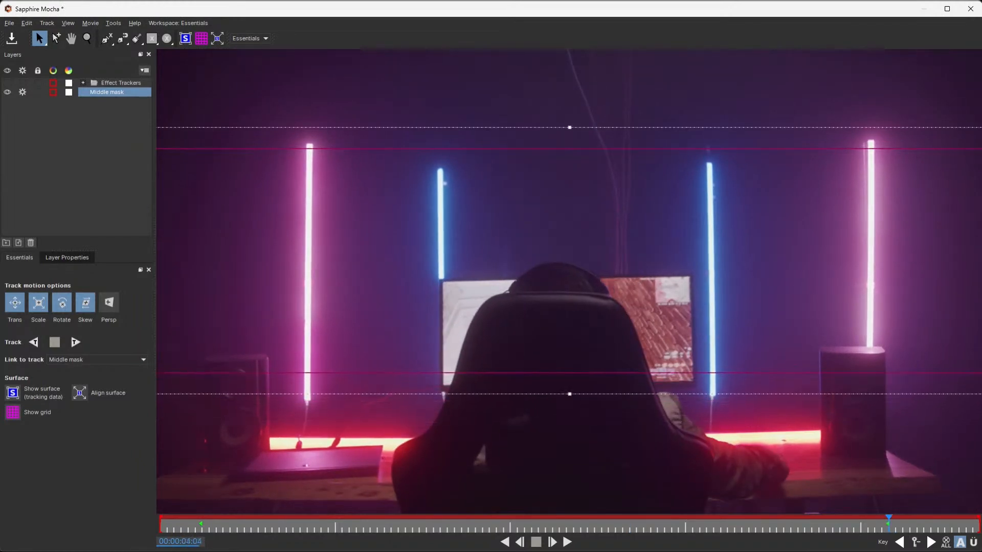
left_click_drag(569, 127, 570, 187)
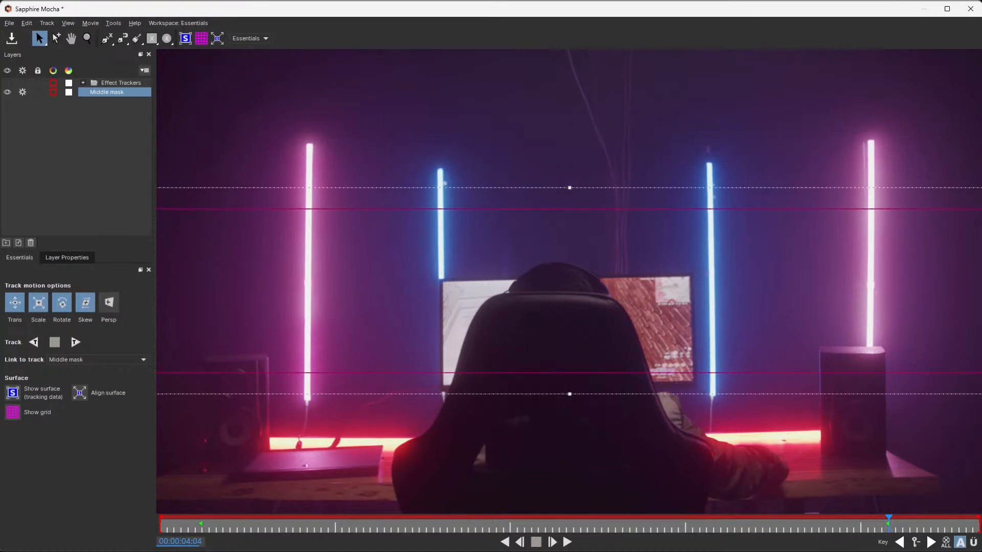
key("z")
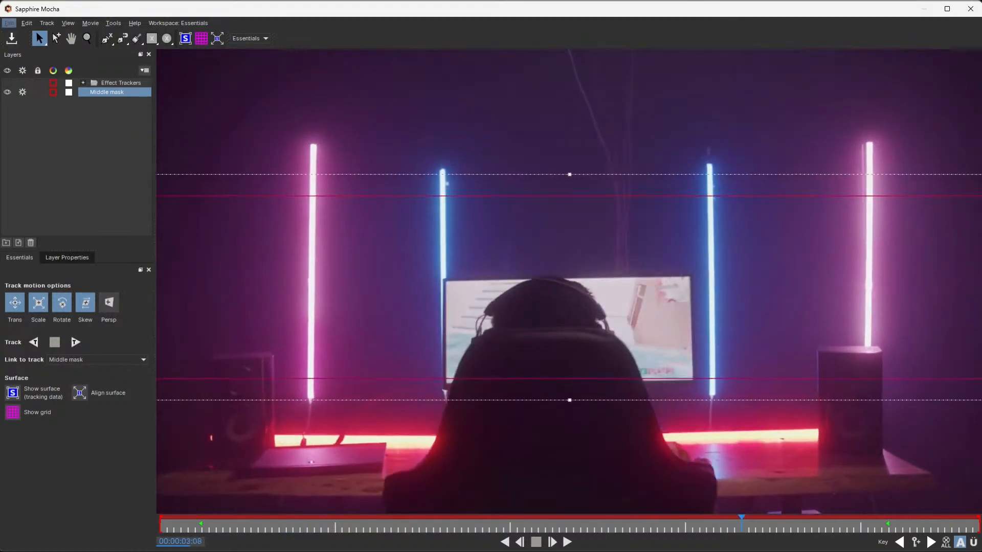
Step: Save and close the Mocha project, return to After Effects, and preview the clip with the animated mask
left_click(9, 23)
left_click(30, 126)
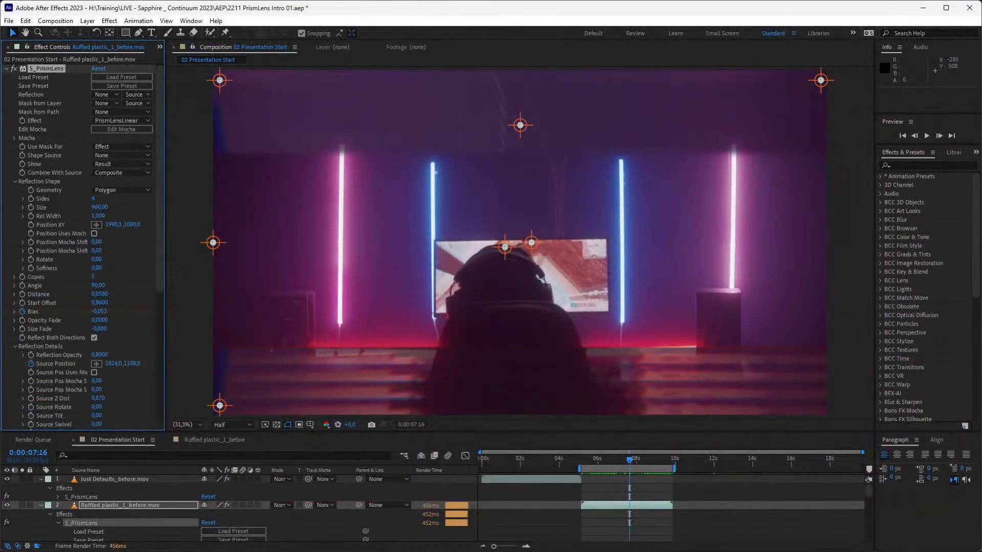
key("space")
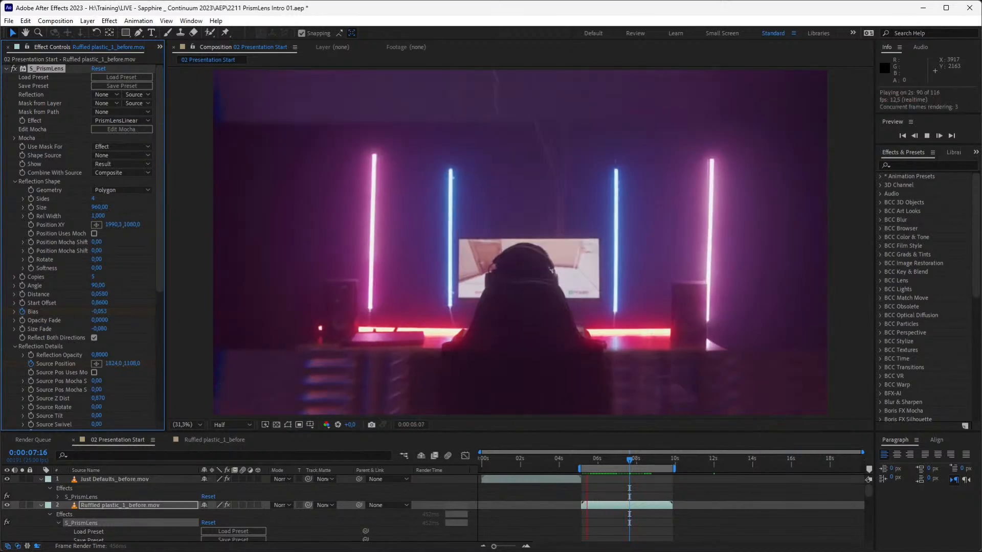
Step: Select the Double radial_1_before.mov layer, set the work area to its duration, and move the playhead to its end
left_click(690, 458)
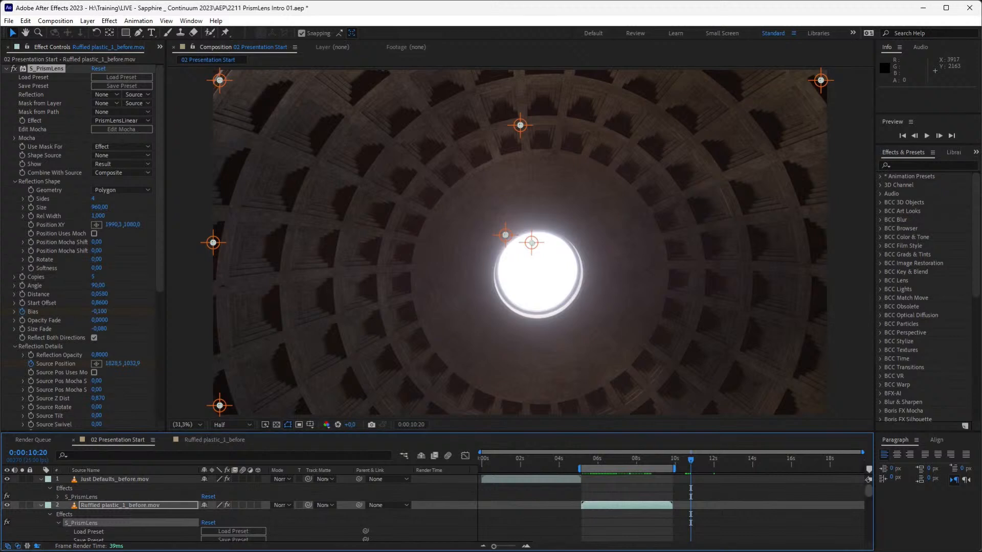
scroll(204, 509, "down", 10)
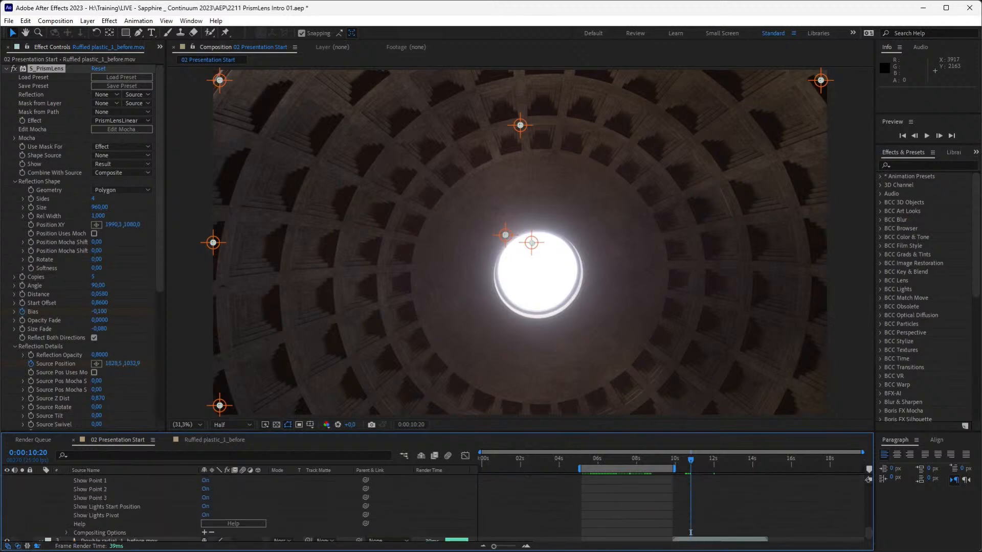
scroll(690, 526, "down", 1)
left_click(690, 526)
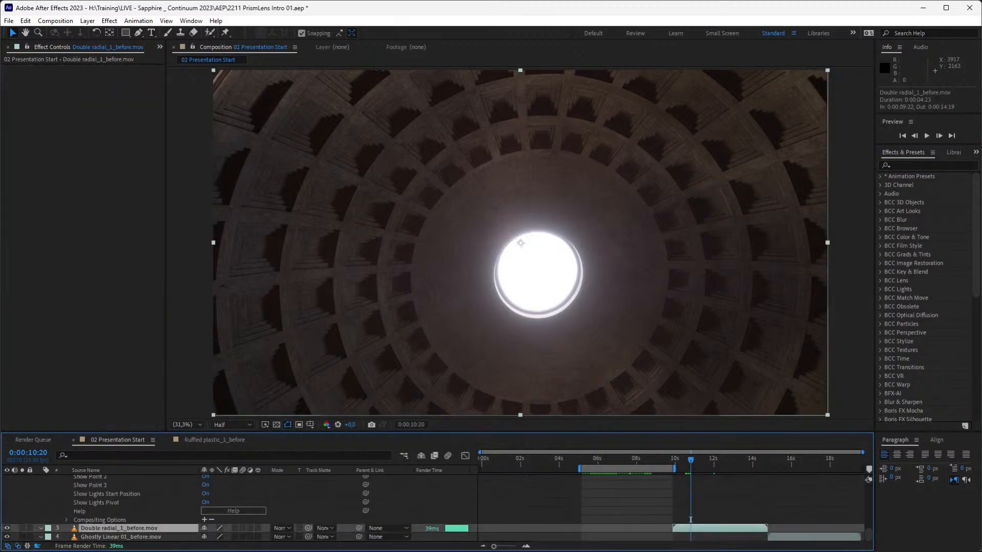
key("ctrl+alt+b")
key("o")
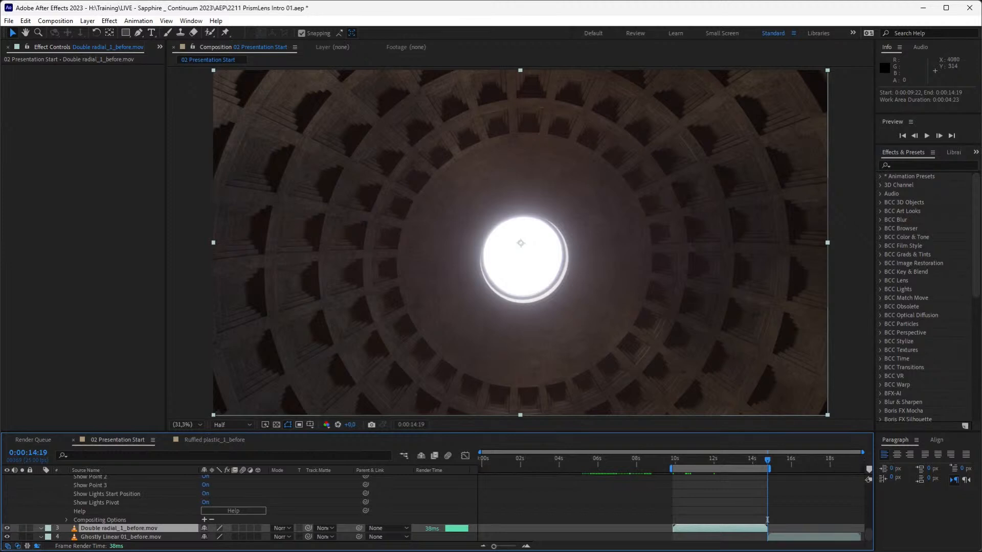
Step: Find the Sapphire S_PrismLens effect by searching for prism and apply it to the Double radial clip
key("ctrl+5")
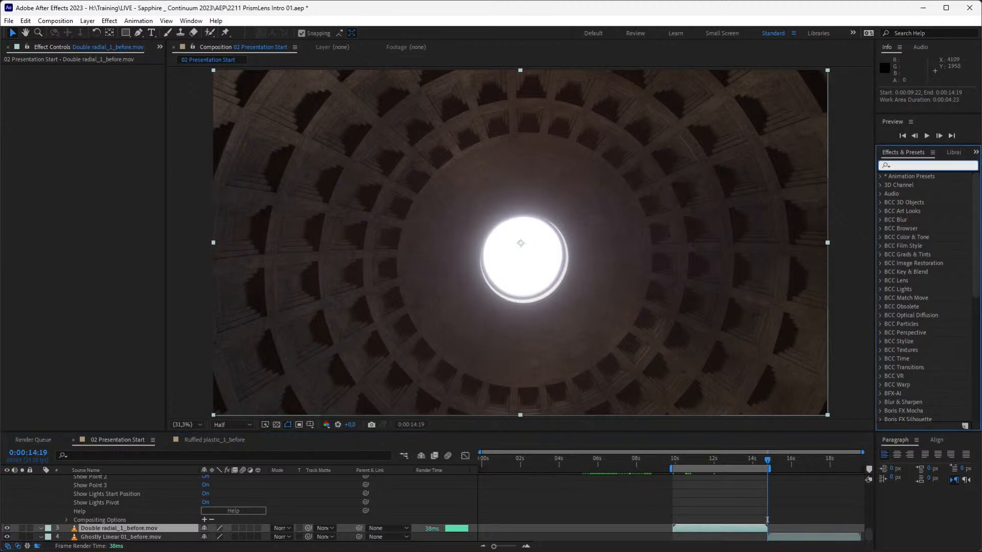
type("prism")
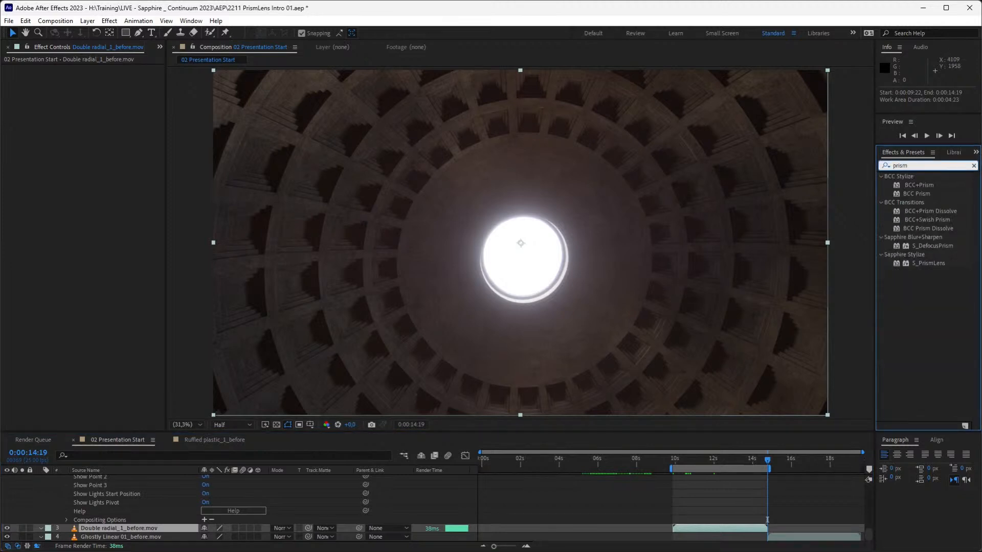
key("Return")
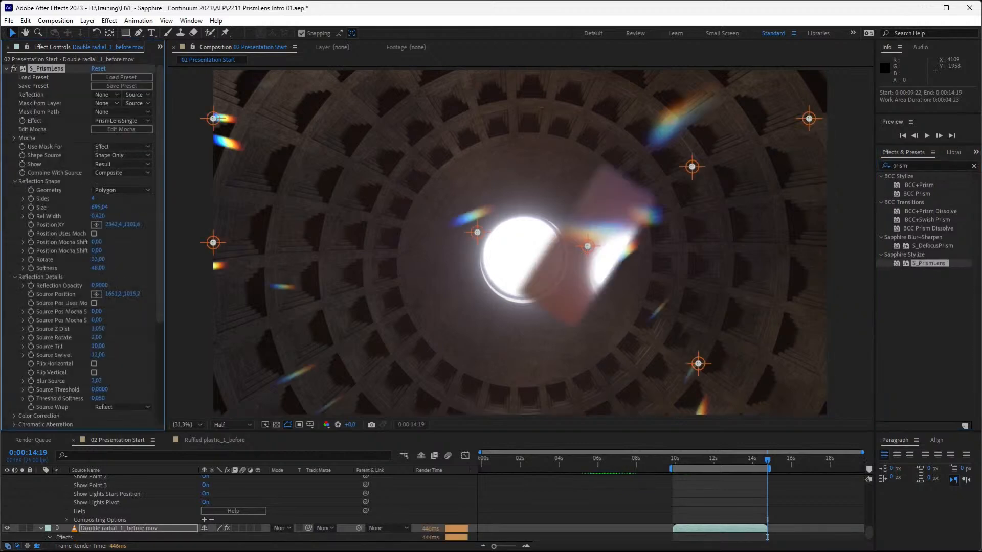
Step: Switch the S_PrismLens effect type to PrismLensRadial and centre its reflection position on the dome opening at about 1962, 1197
left_click(138, 121)
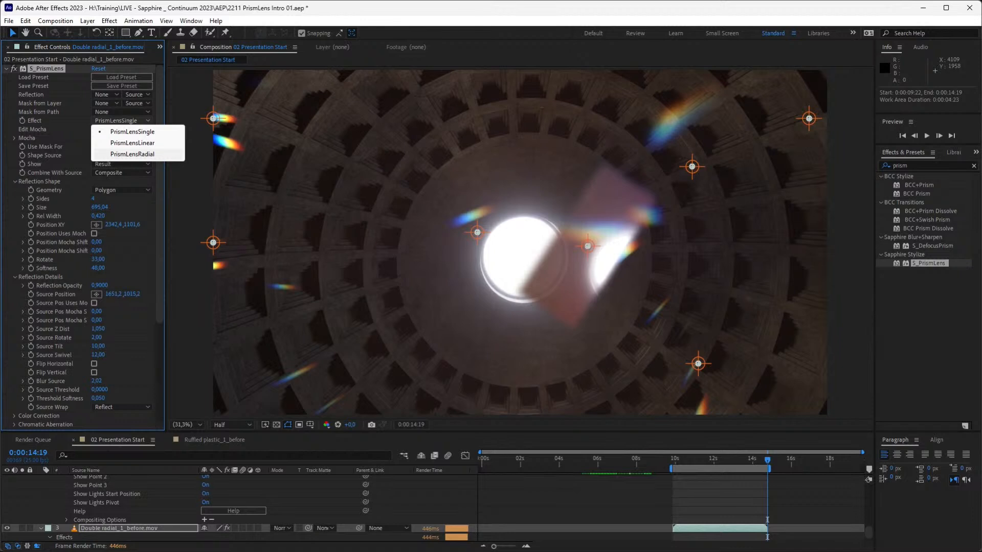
left_click(132, 154)
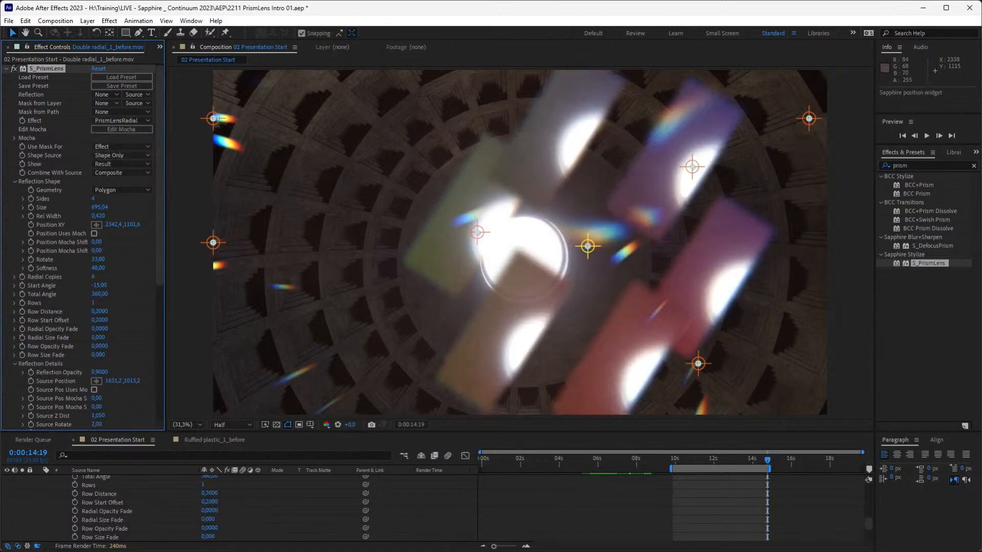
left_click_drag(587, 246, 526, 262)
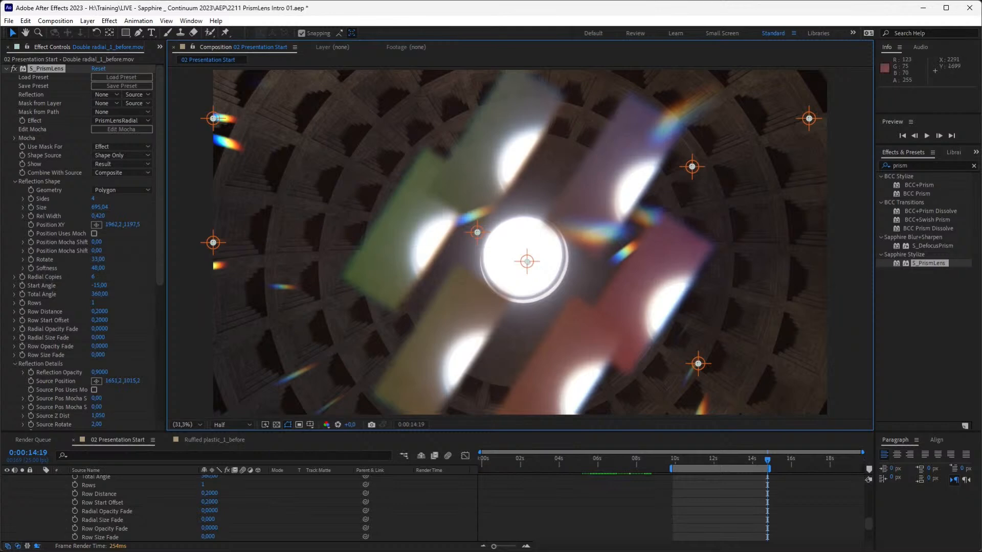
Step: Browse the S_PrismLens presets matching radial and load Multi-Row Radial Sparkles
left_click(121, 76)
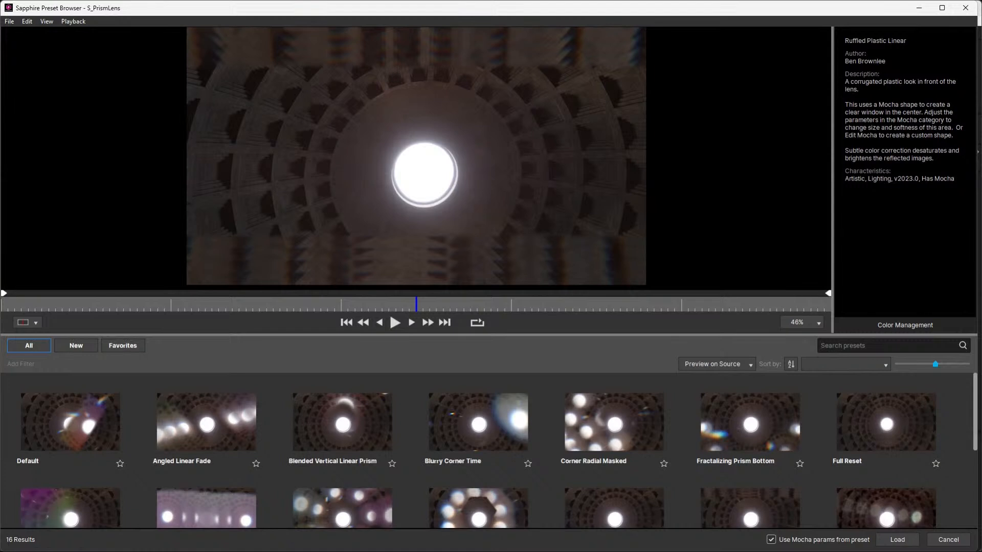
type("rai")
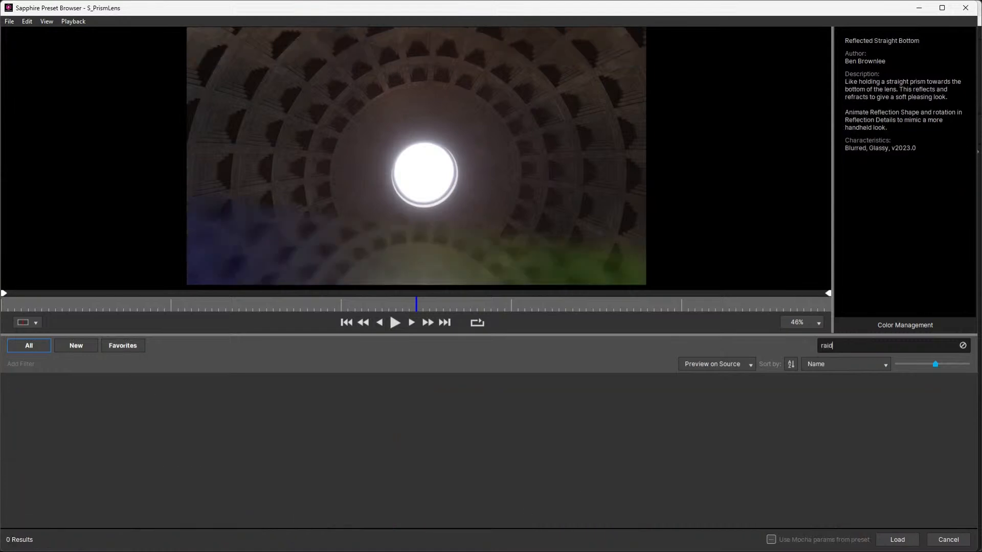
key("BackSpace")
type("dial")
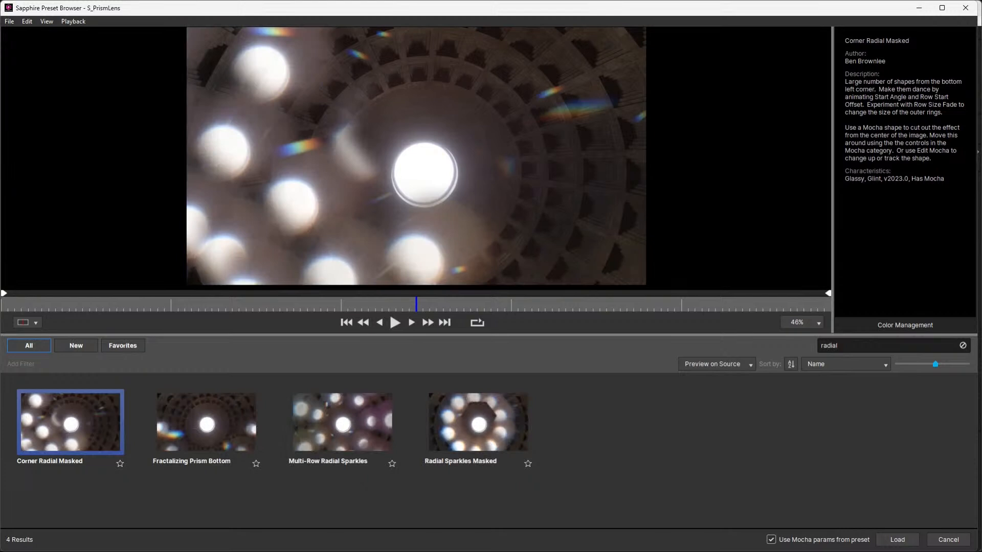
left_click(206, 423)
left_click(342, 422)
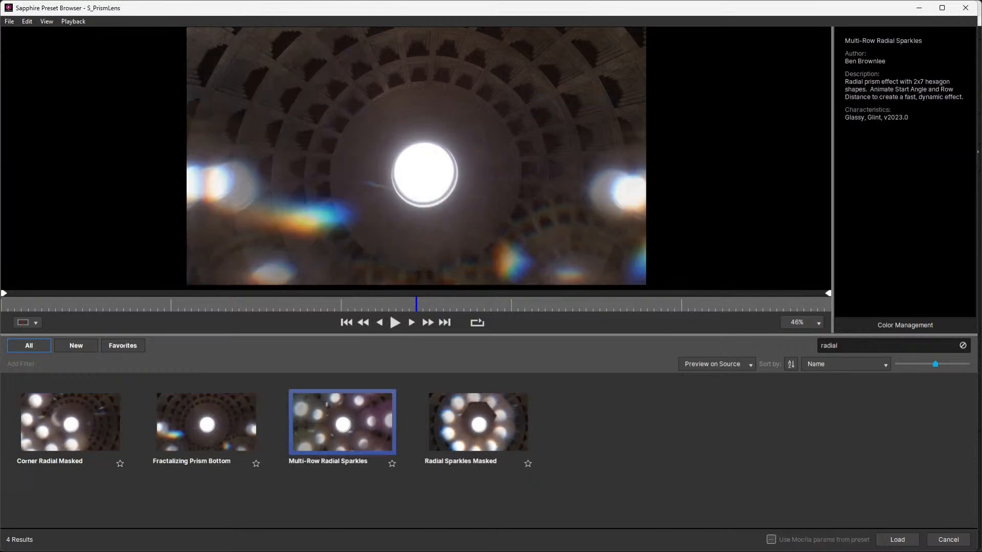
left_click(478, 422)
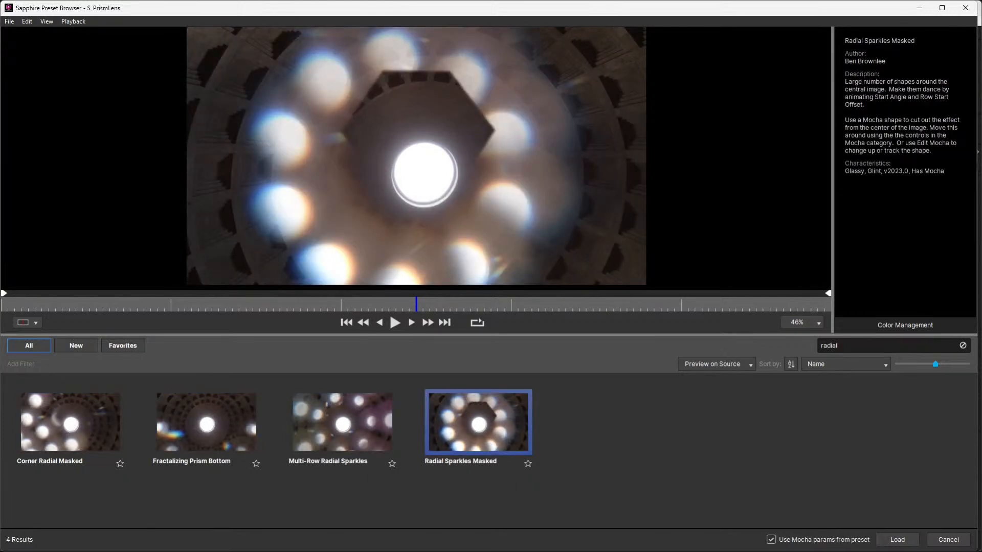
left_click(342, 422)
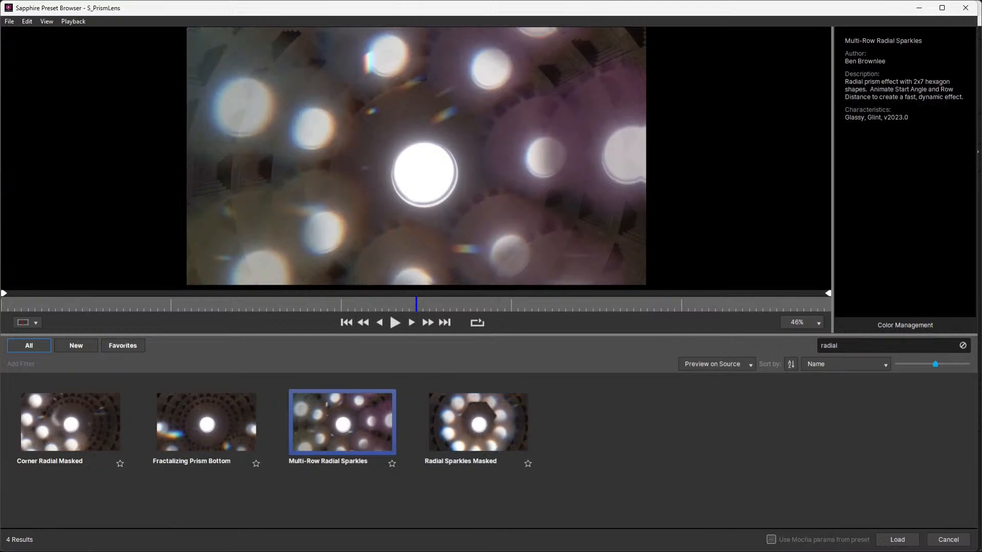
double_click(342, 423)
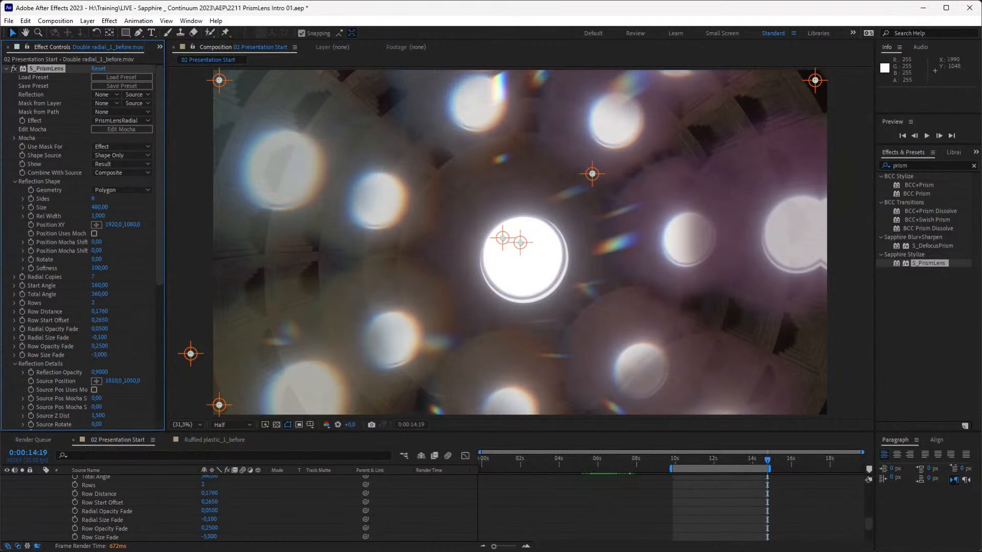
Step: Move the reflection position to about 1952, 1176 and the source position to about 1727, 1123, and collapse the Reflection Shape and Reflection Details groups
left_click_drag(522, 244, 489, 249)
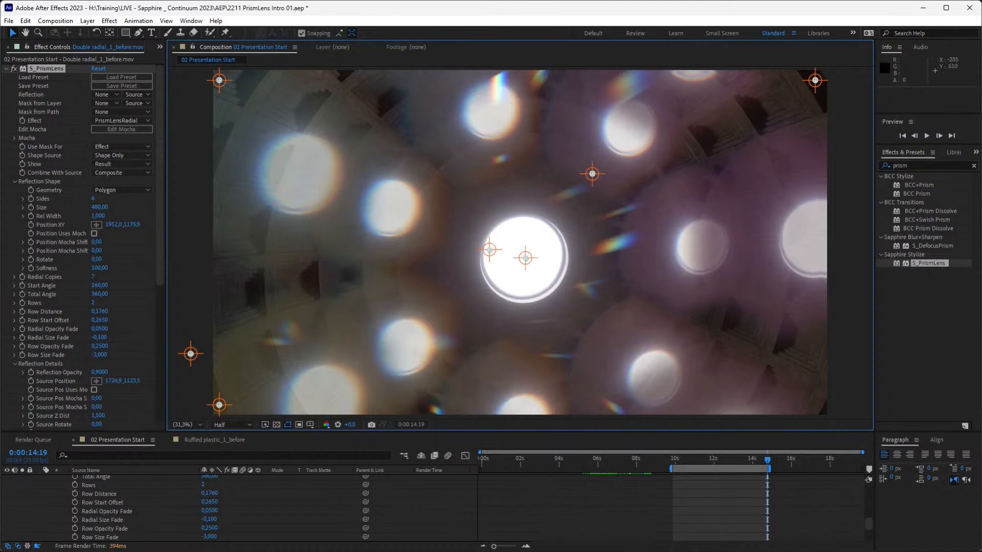
left_click(14, 181)
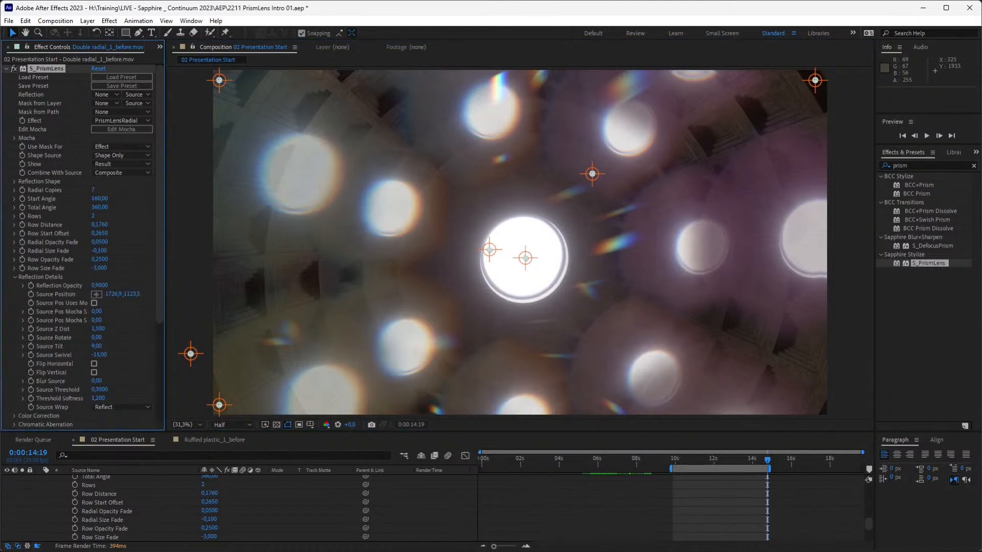
left_click(15, 276)
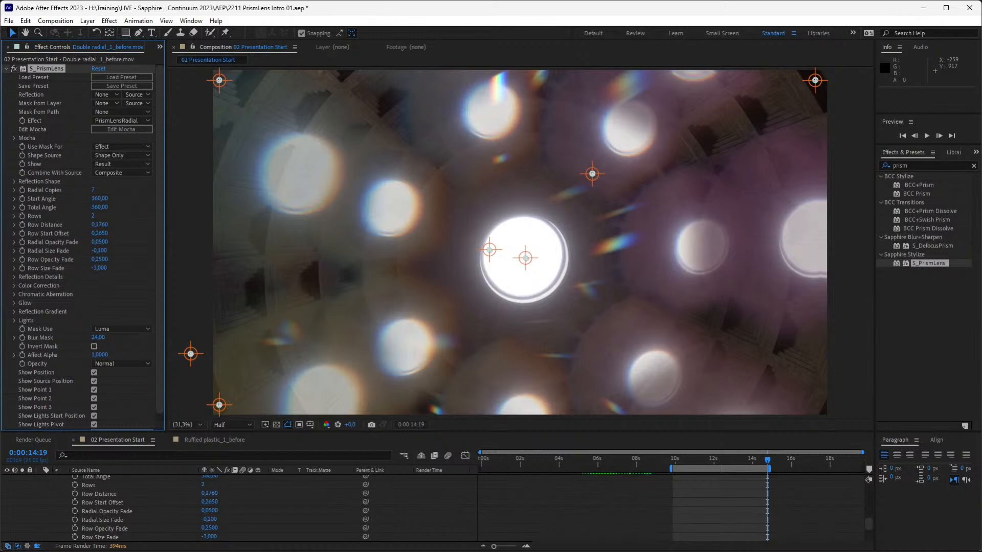
Step: Reduce the radial reflections to 1 row and set Radial Copies to 6
left_click(88, 484)
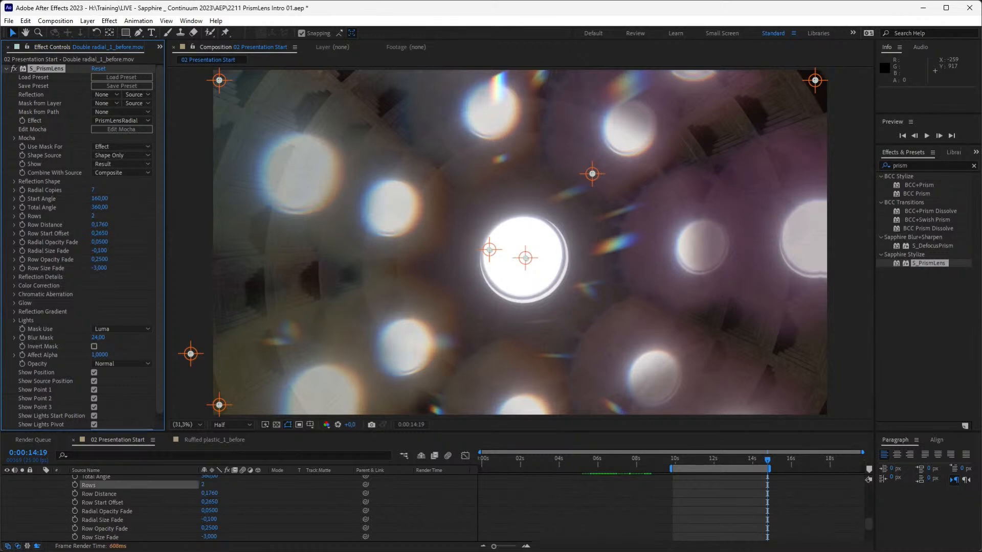
left_click_drag(93, 216, 87, 216)
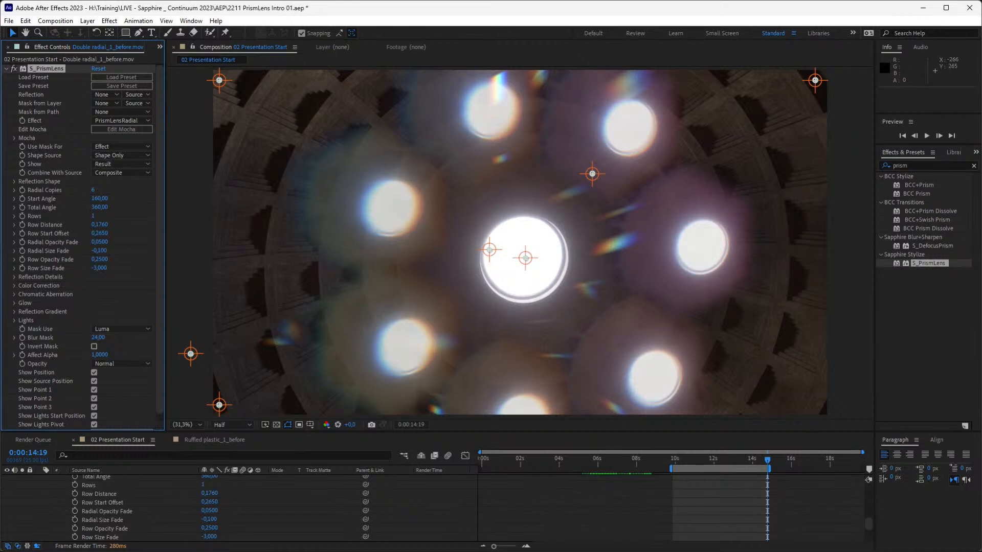
left_click_drag(93, 190, 84, 190)
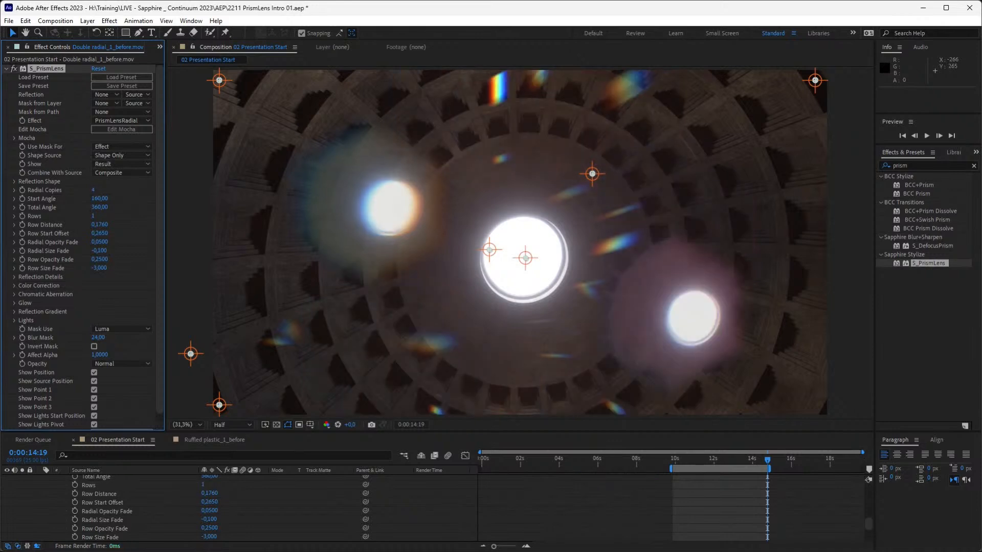
left_click_drag(93, 190, 95, 190)
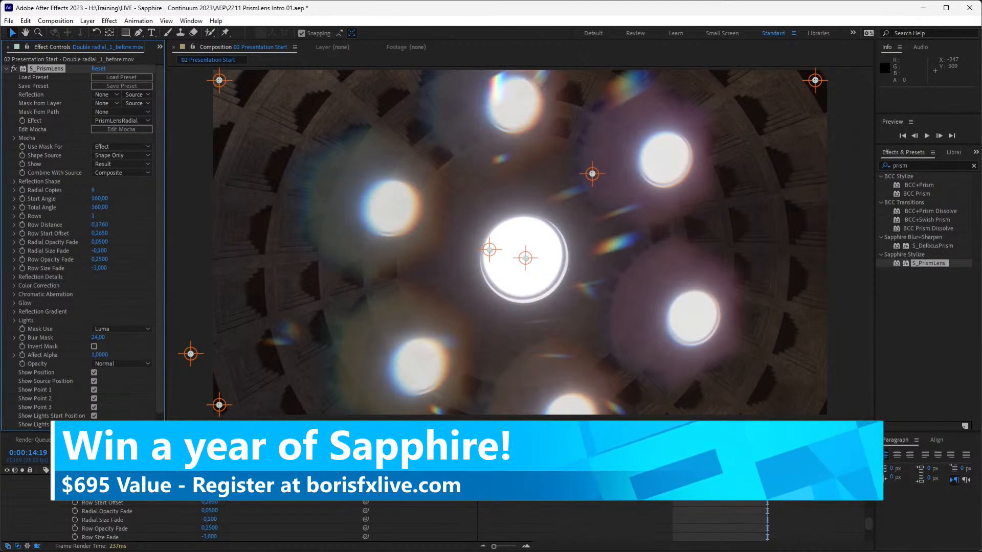
Step: Try different Radial Opacity Fade values and settle on 0.39
type("0,8")
key("Return")
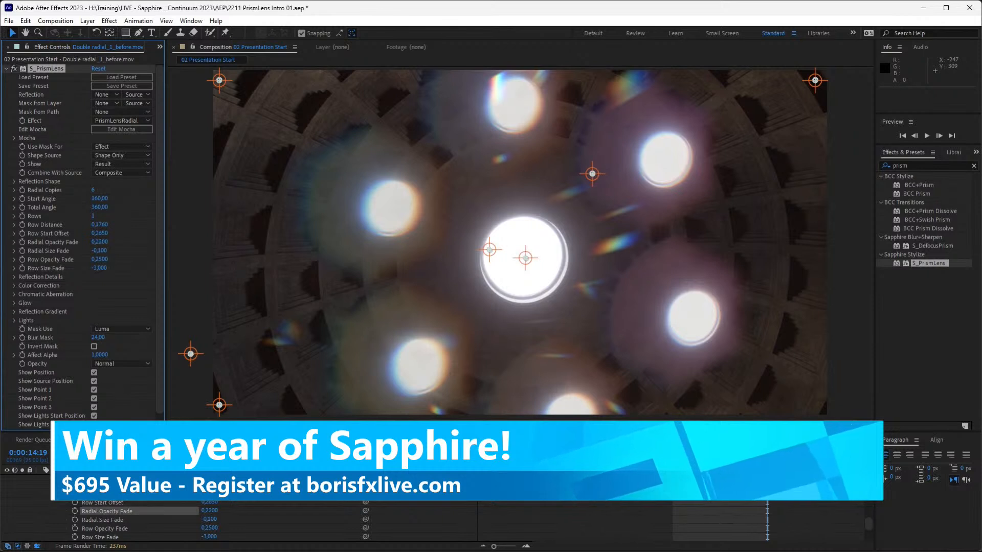
type("0,47")
key("Return")
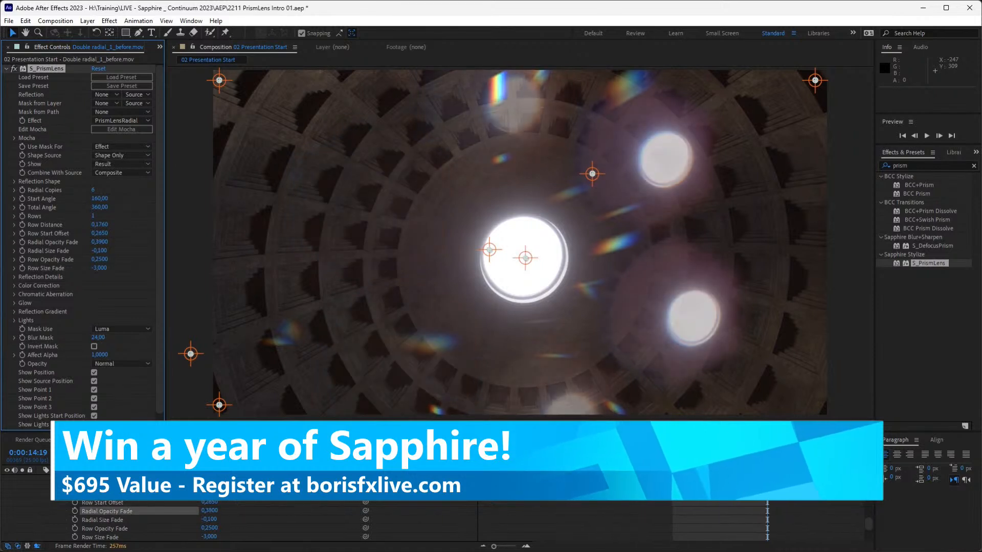
type("0,39")
key("Return")
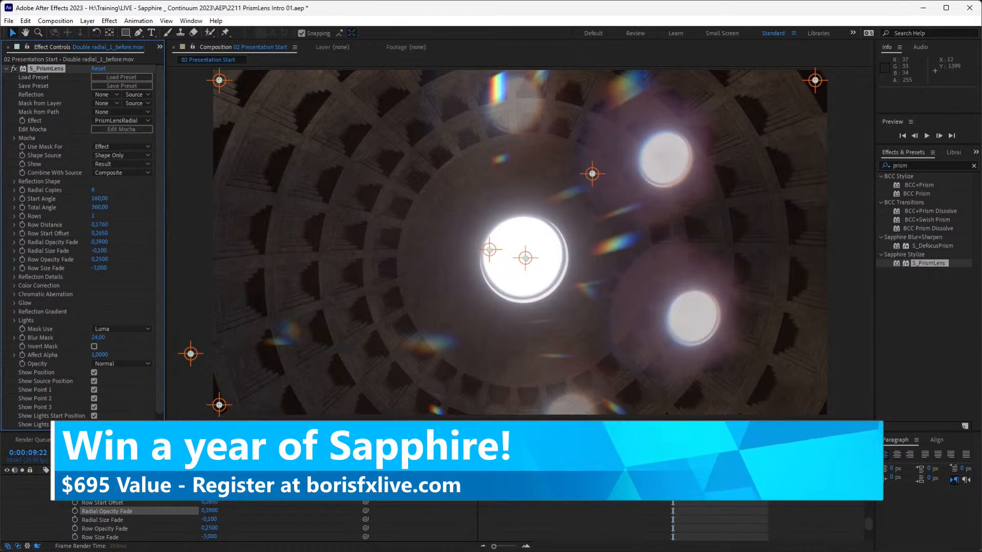
Step: At 0:00:09:22, enable keyframing for Radial Opacity Fade, Radial Size Fade, Row Opacity Fade and Row Size Fade, with Radial Size Fade at -0.060
left_click(673, 492)
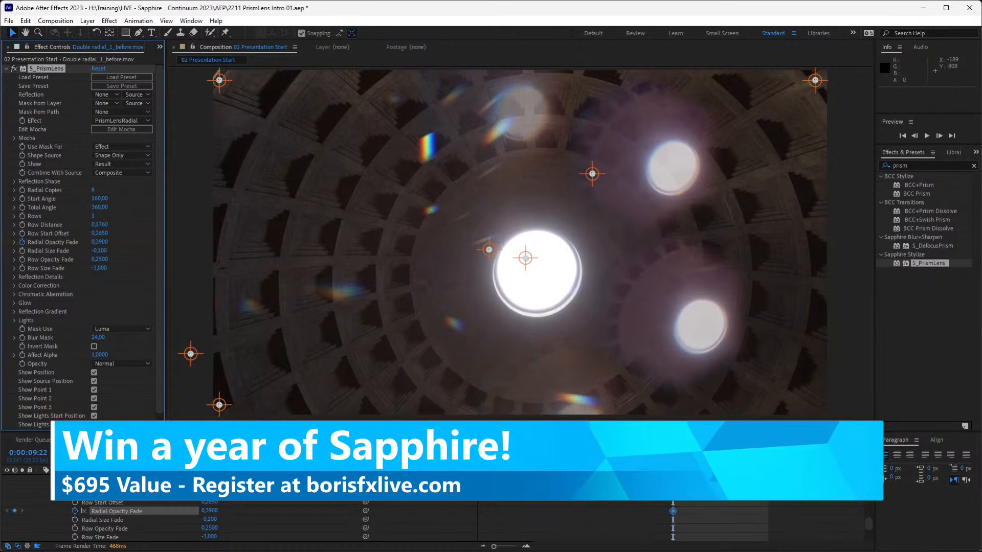
left_click(22, 242)
left_click(22, 251)
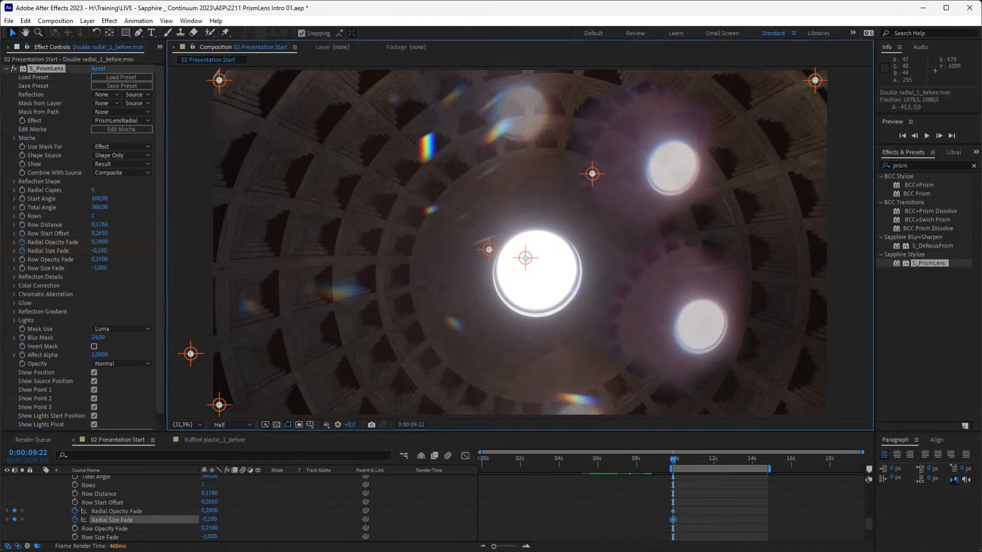
left_click_drag(517, 249, 497, 249)
key("ctrl+z")
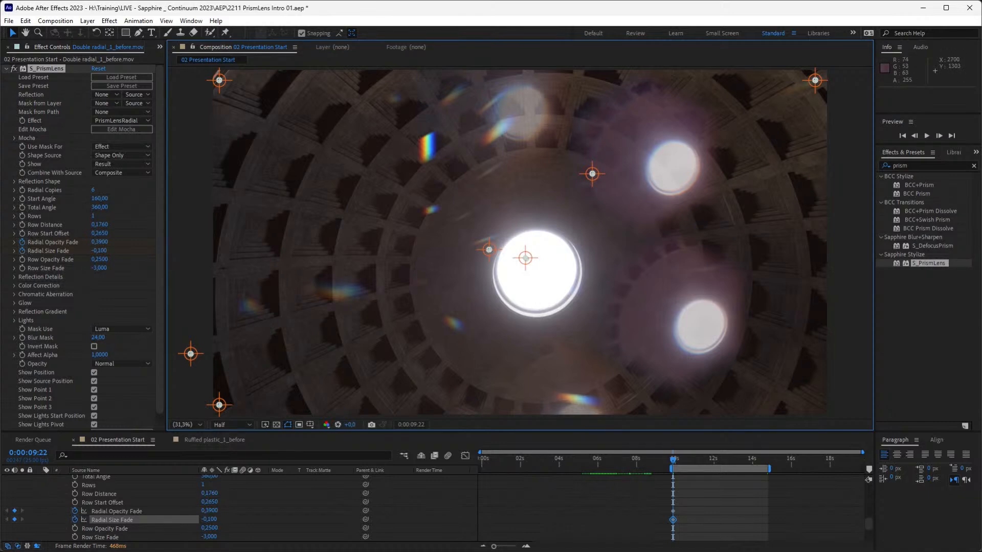
left_click_drag(99, 251, 89, 251)
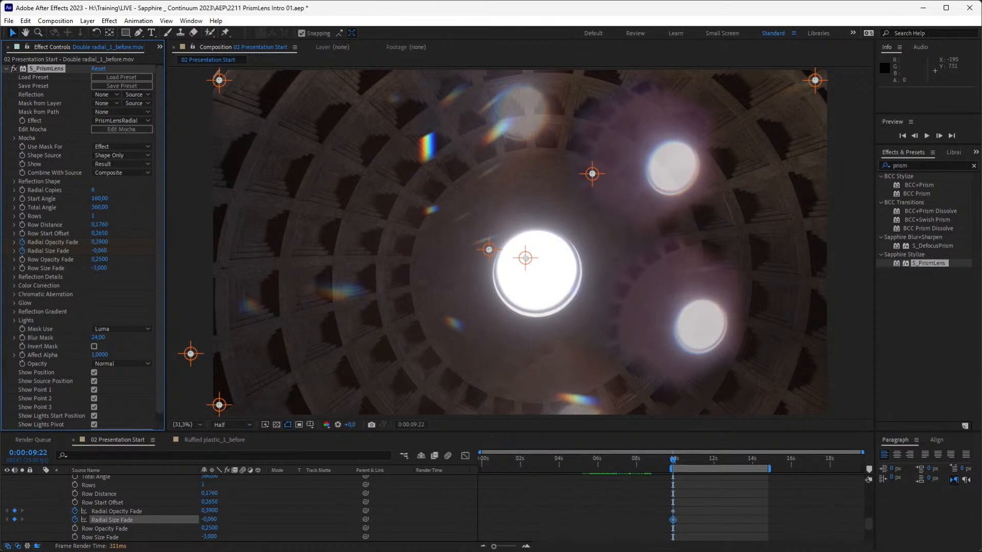
left_click(22, 260)
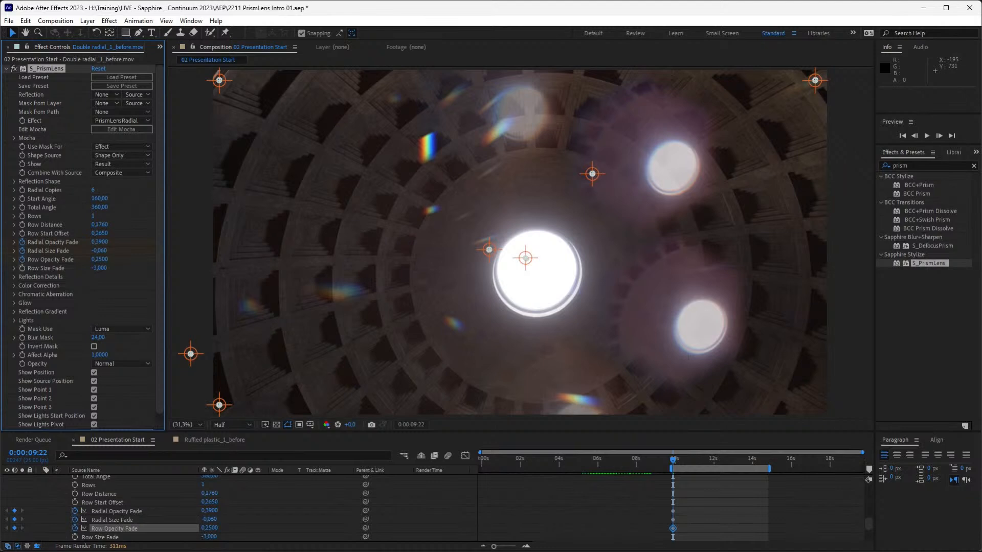
left_click(22, 268)
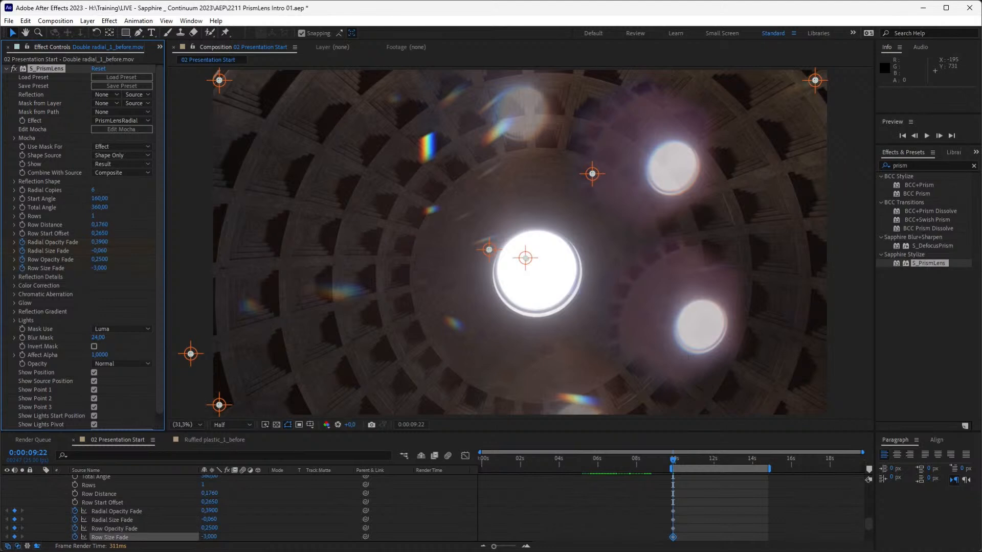
Step: Set Rows to 3 and lower Row Distance to 0.0100 to bring the reflection rows closer together
left_click(93, 216)
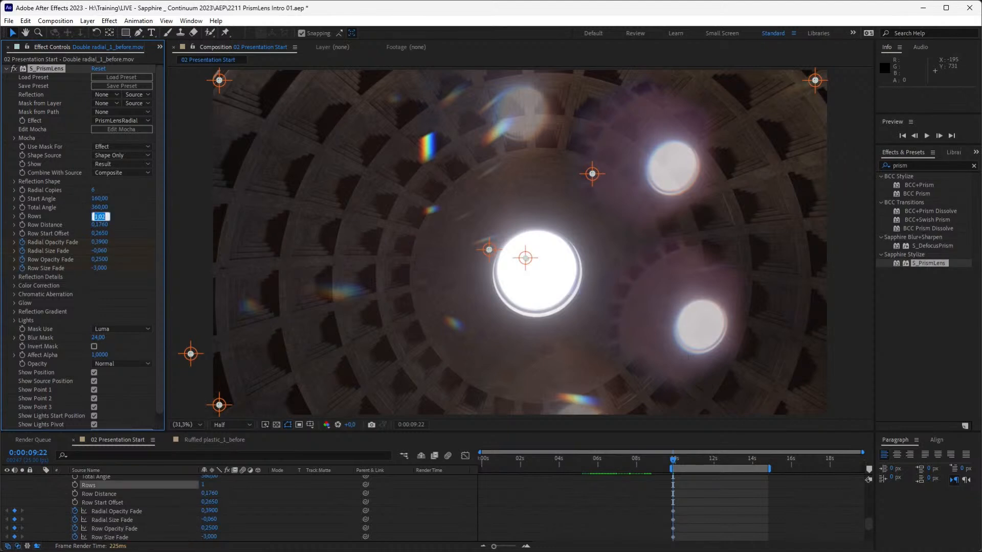
type("2")
key("Return")
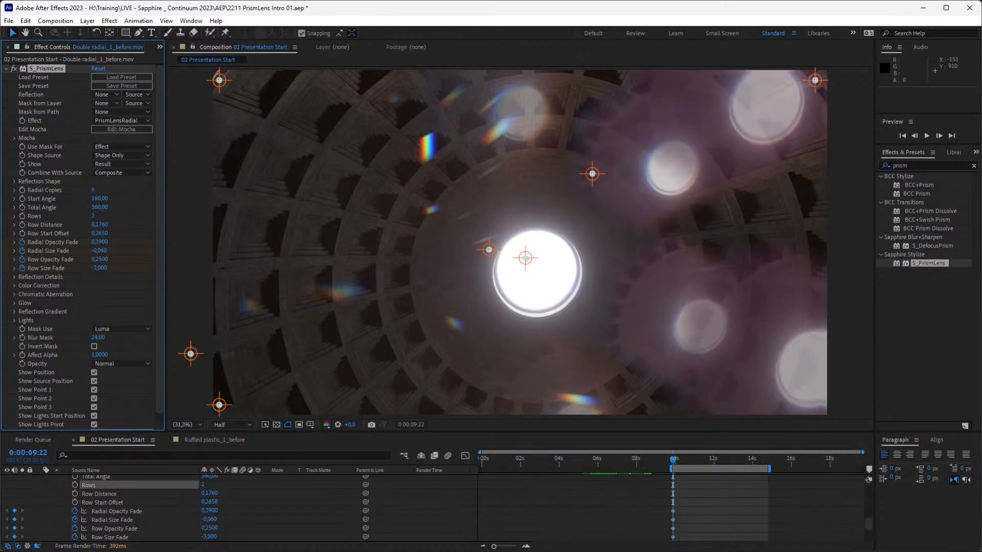
mouse_move(100, 225)
left_mouse_down()
mouse_move(39, 225)
mouse_move(98, 216)
left_mouse_up()
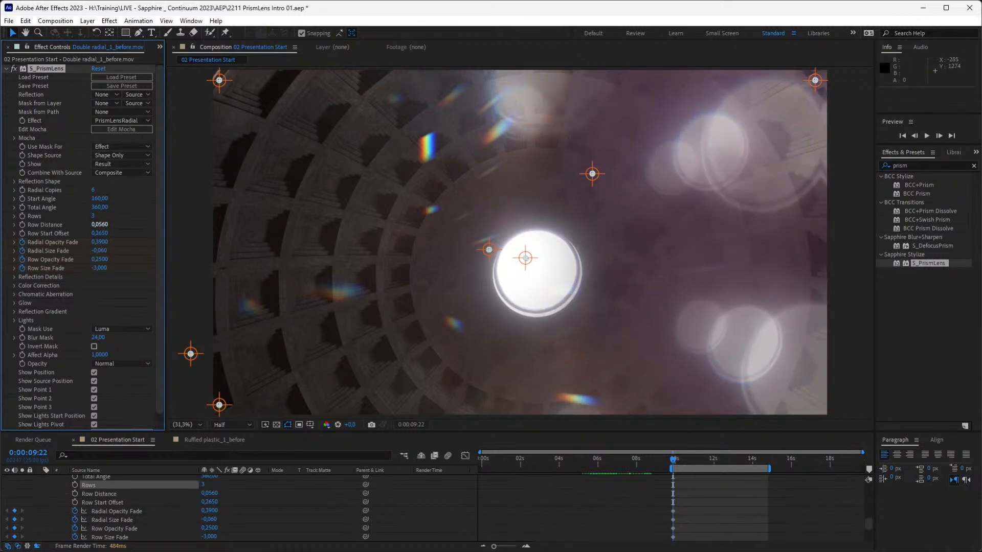
left_click_drag(100, 225, 86, 224)
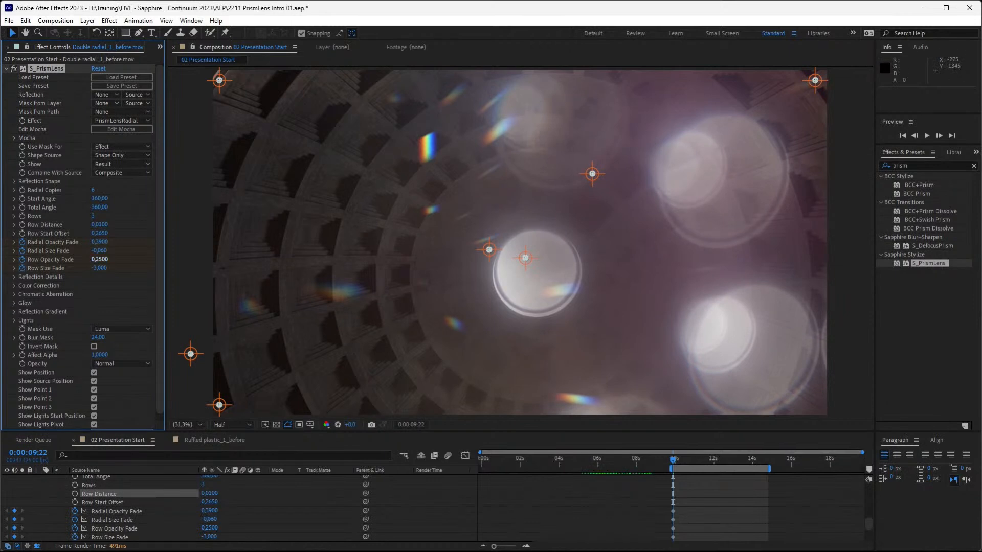
Step: Set the 0:00:09:22 keyframe values to 0.79 for Row Opacity Fade and -2.270 for Row Size Fade
left_click_drag(100, 259, 135, 259)
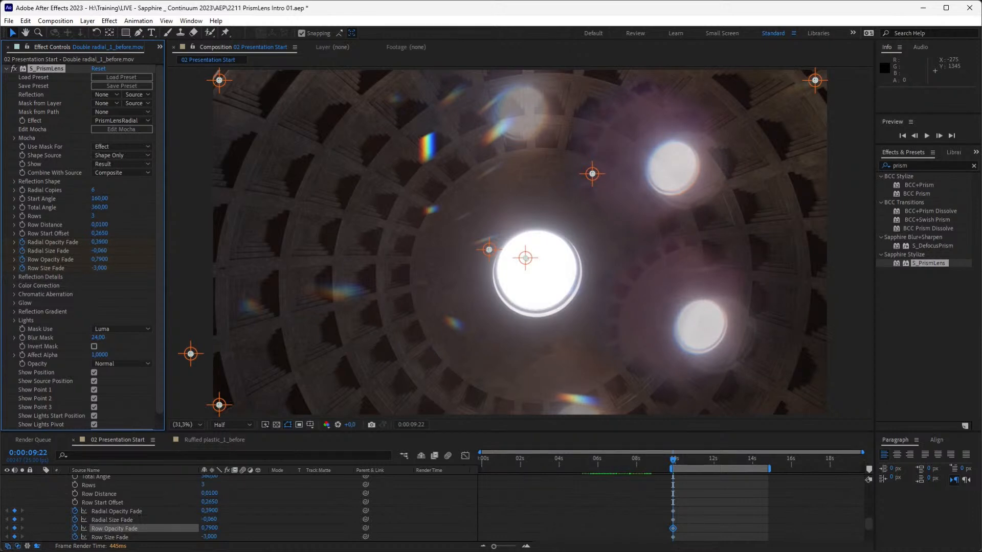
left_click_drag(209, 536, 220, 537)
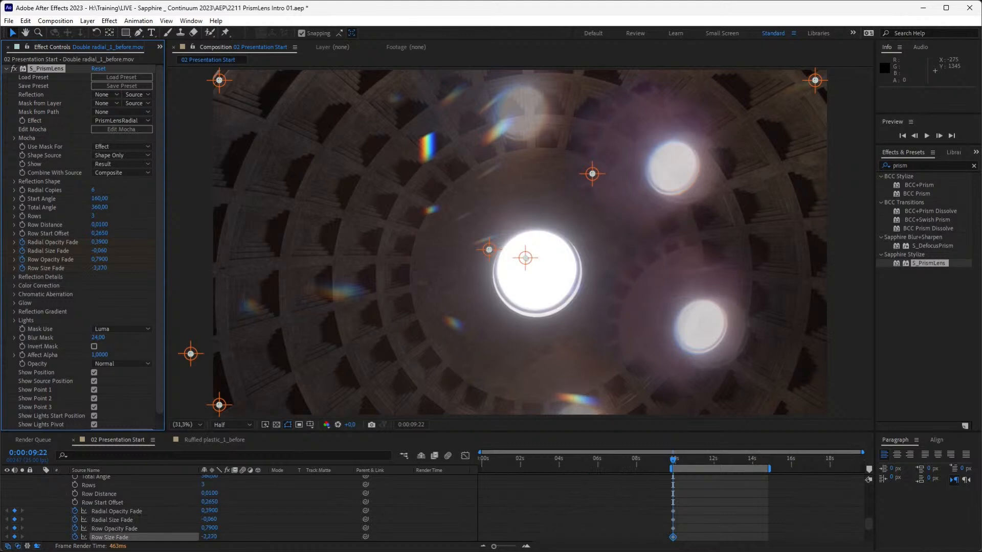
Step: Set Row Size Fade to -1.350 at 0:00:09:22; at 0:00:14:19 set Radial Opacity Fade to 0.23, Row Opacity Fade to 0.08, Row Size Fade to -2.610
left_click_drag(209, 536, 211, 536)
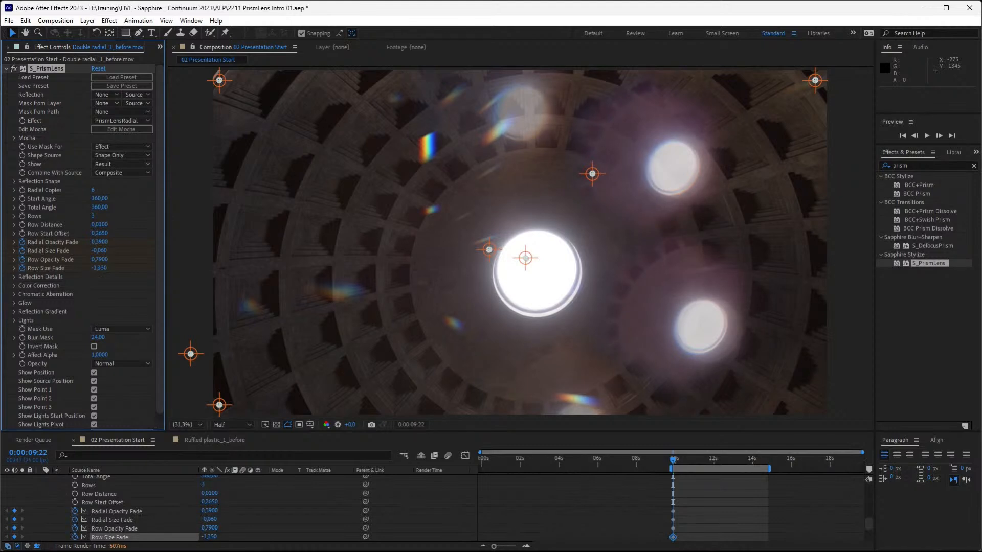
key("shift+End")
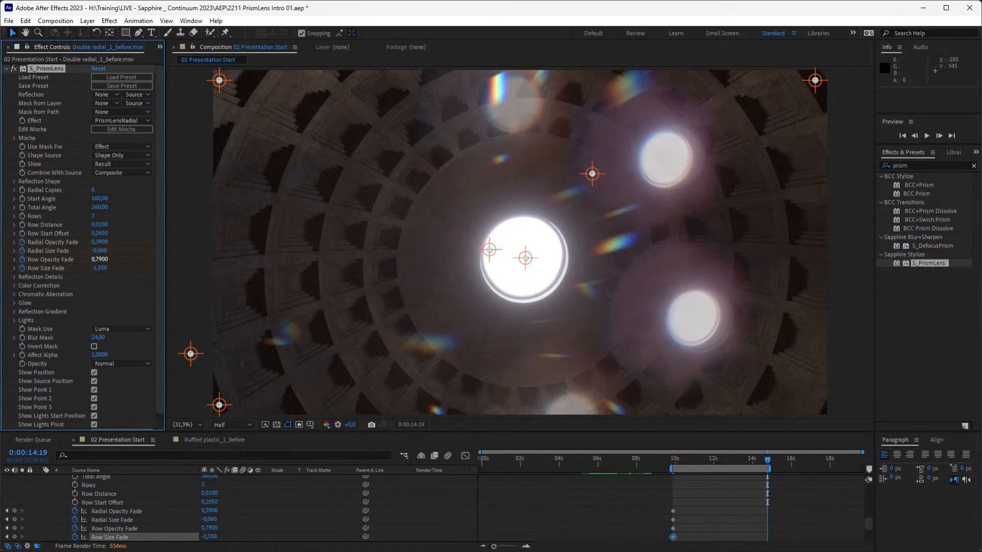
left_click(100, 242)
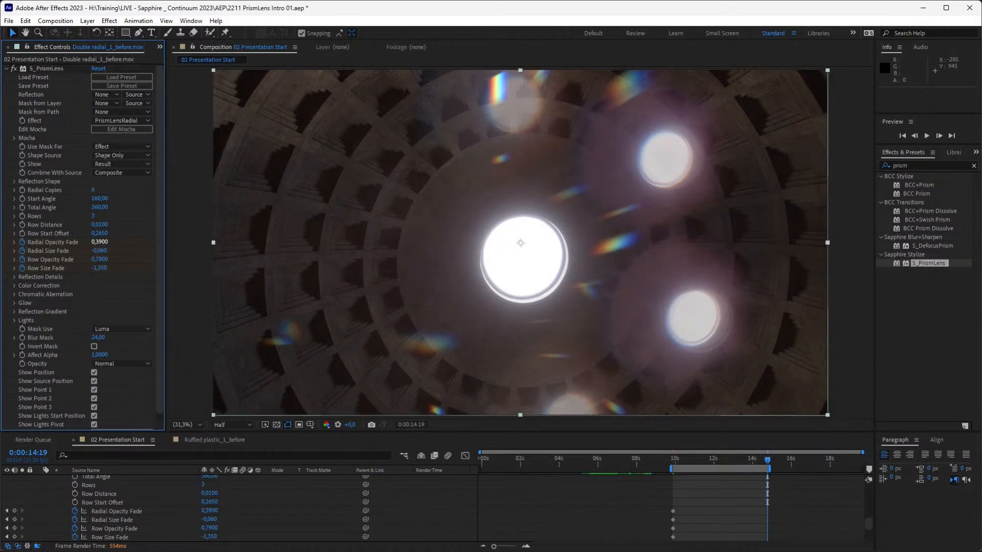
key("BackSpace")
type("3")
key("Return")
left_click_drag(209, 511, 204, 510)
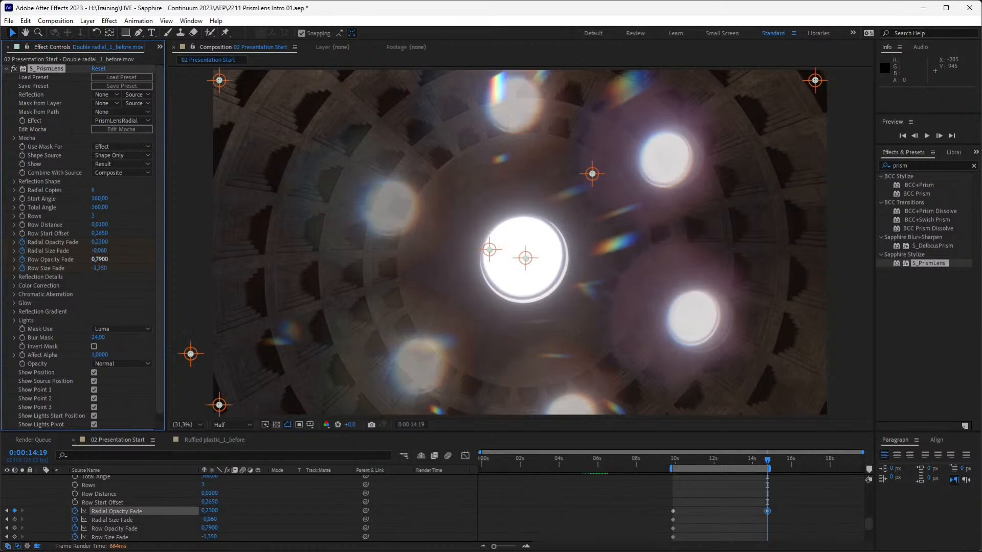
left_click_drag(99, 259, 88, 259)
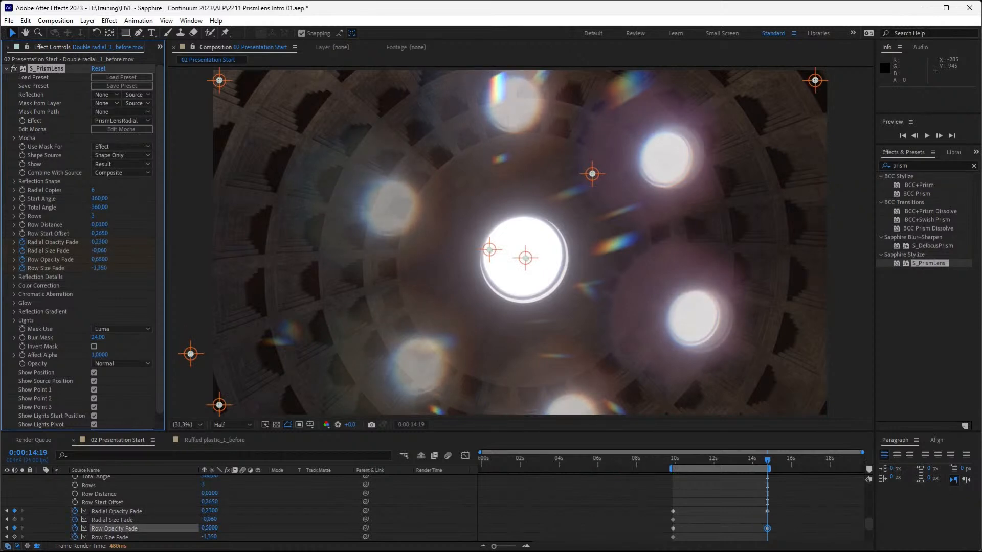
left_click_drag(209, 527, 178, 536)
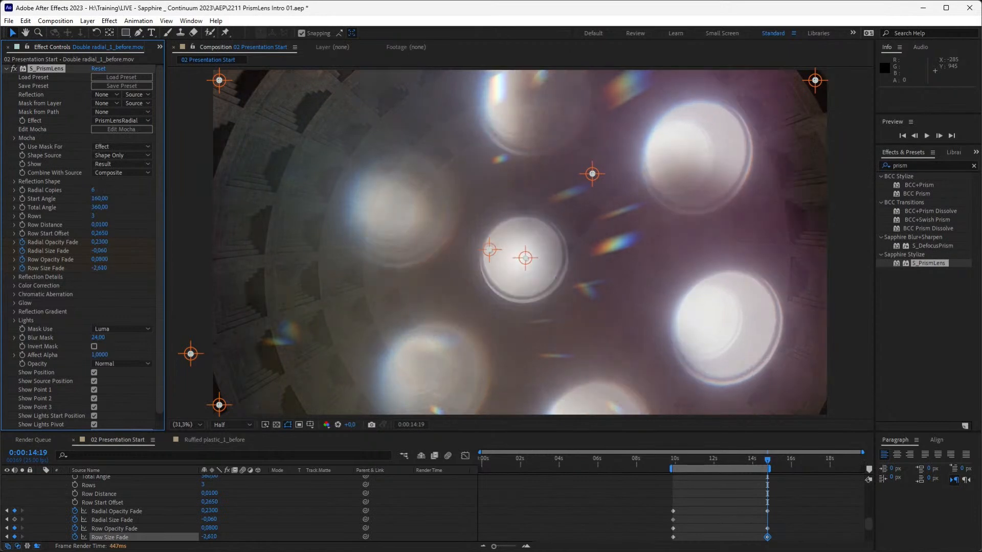
Step: Keyframe Row Distance at 0.0100 on 0:00:09:22 and set it to 0.1400 at 0:00:14:19
key("j")
left_click(22, 225)
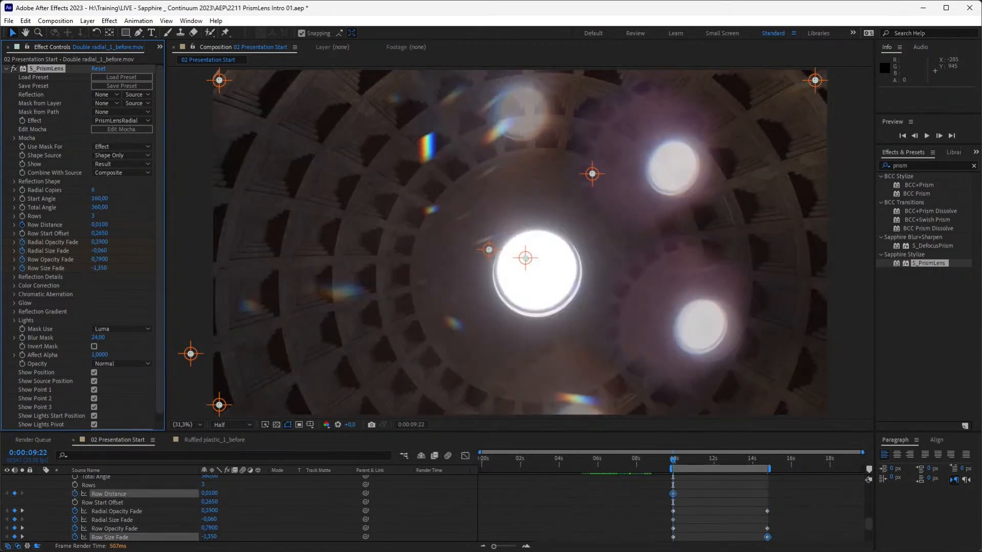
key("k")
left_click_drag(99, 225, 97, 224)
key("ctrl+z")
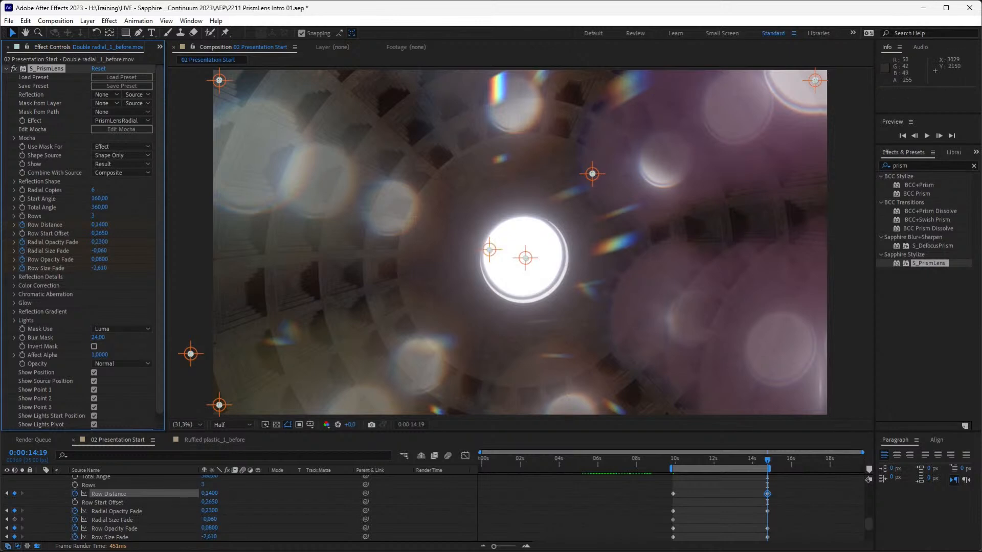
Step: Lower the composition preview resolution to Third and play back the radial reflection animation
left_click(686, 458)
left_click(233, 424)
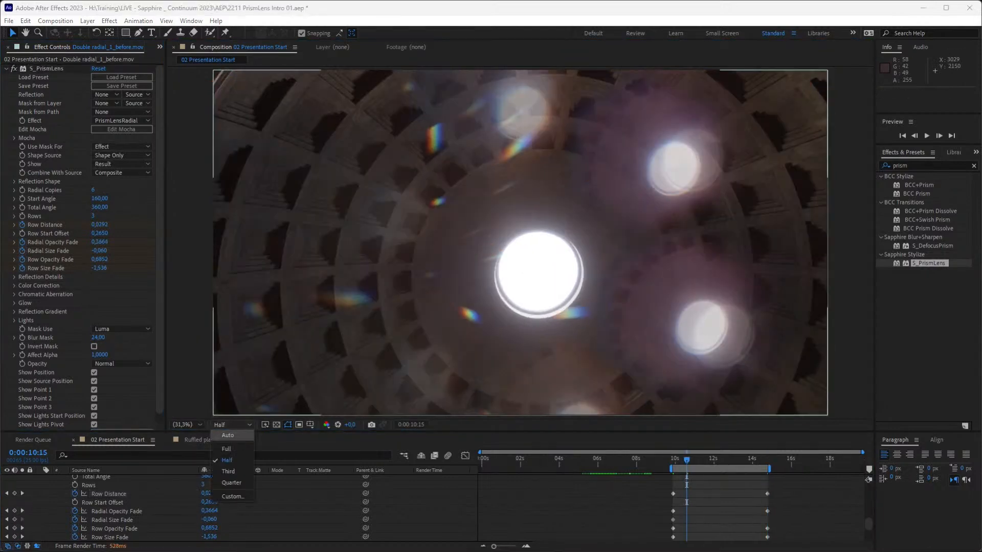
left_click(228, 471)
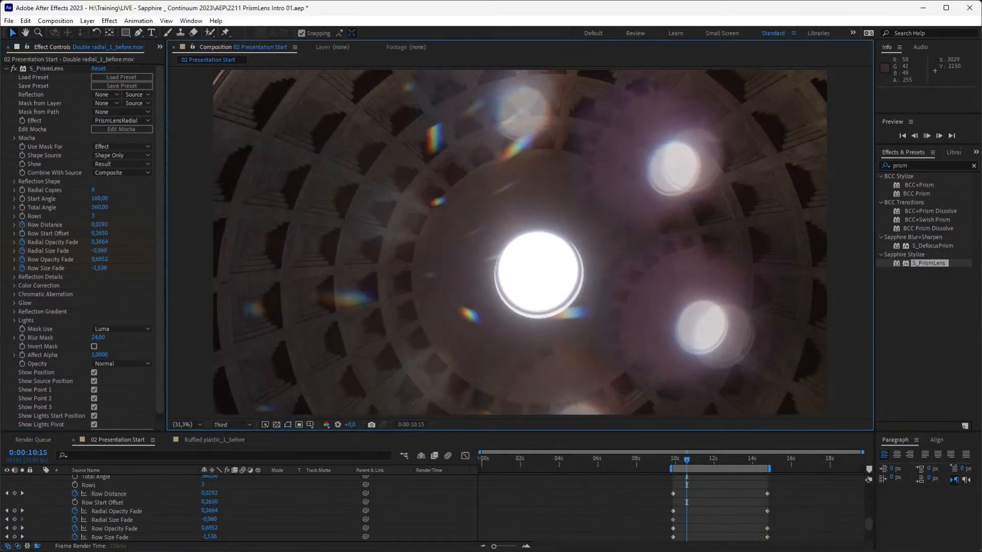
key("space")
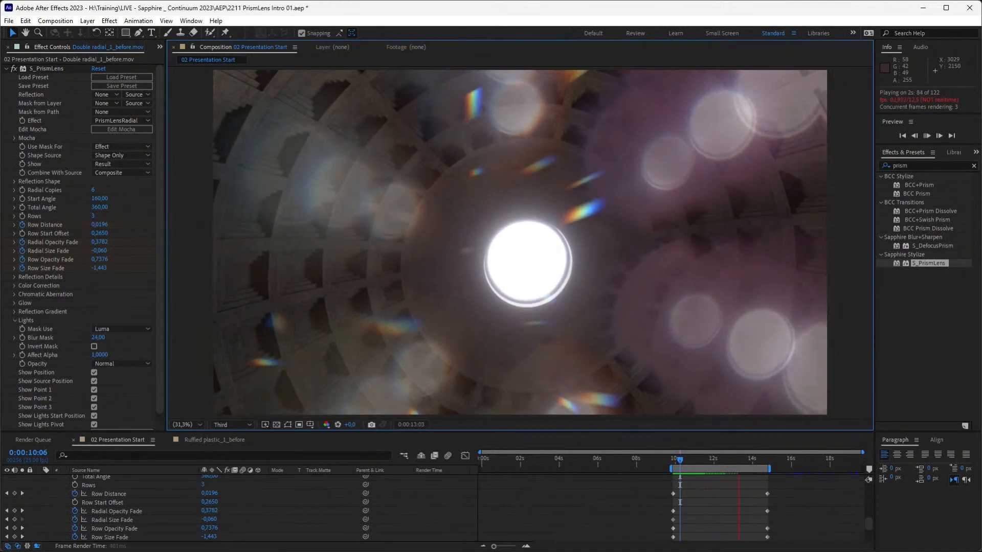
Step: Examine the Lights settings of S_PrismLens while previewing the animation, and collapse the group again
left_click(14, 320)
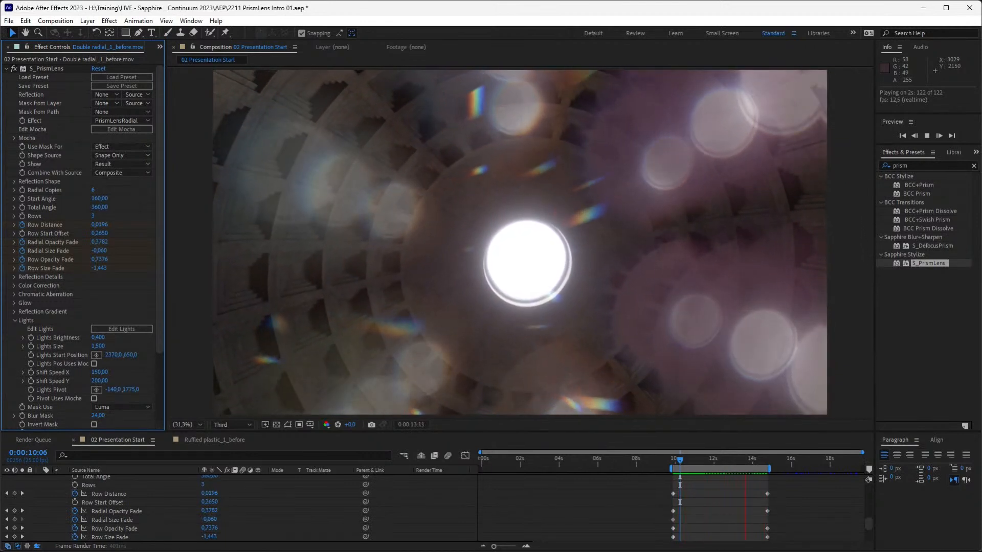
key("space")
key("space")
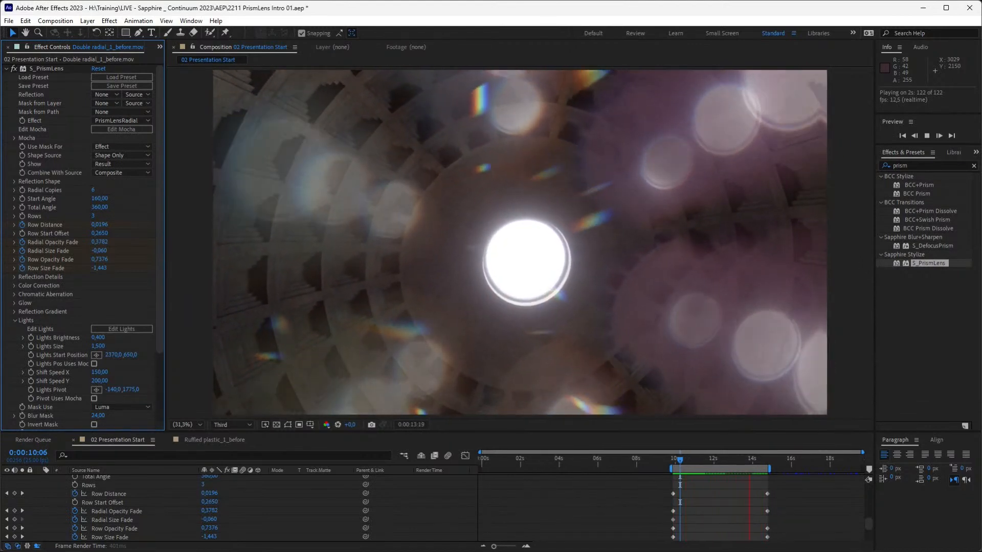
key("space")
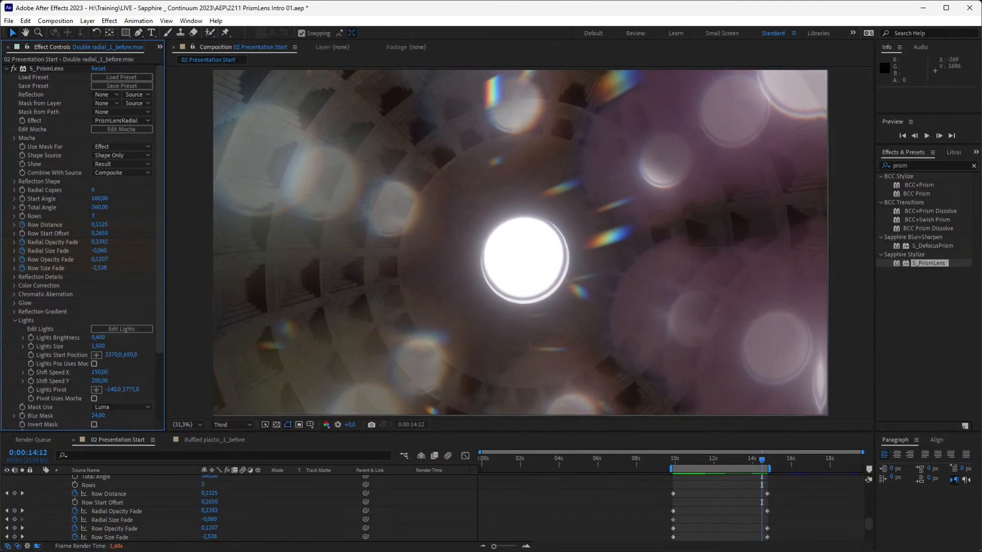
left_click(14, 320)
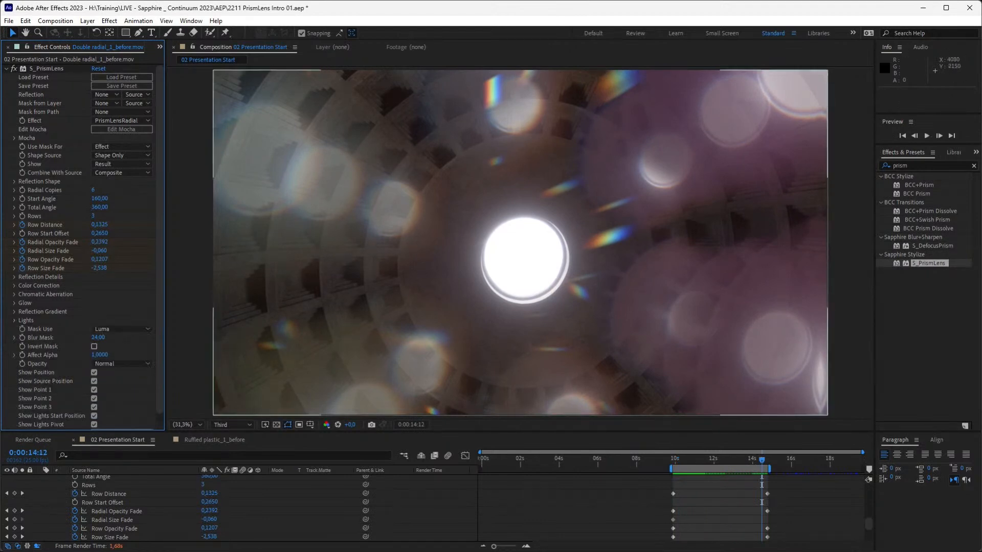
Step: Fit the work area to the Ghostly Linear 01_before.mov layer at 0:00:14:20–0:00:19:14 and apply S_PrismLens to it
left_click_drag(868, 524, 868, 535)
key("ctrl+Down")
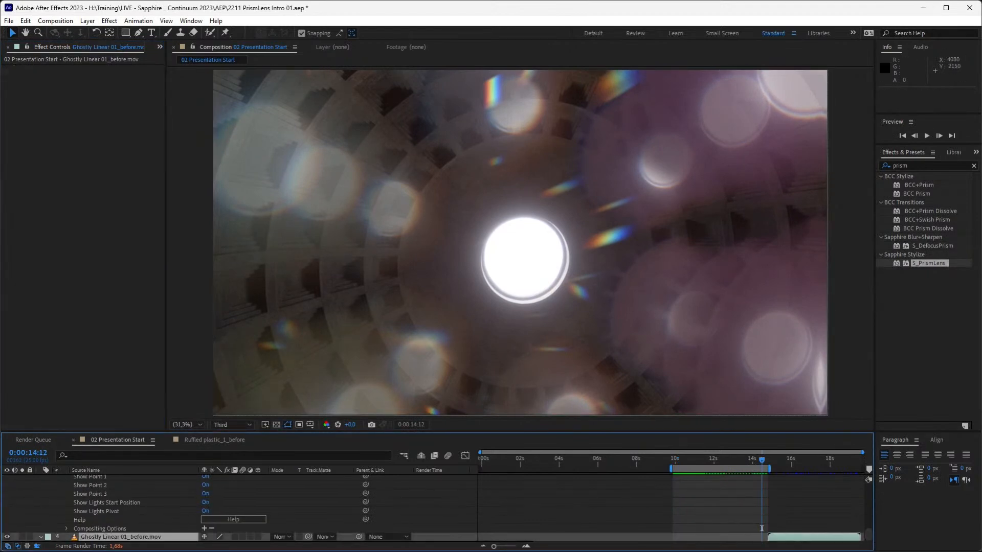
left_click_drag(761, 528, 859, 528)
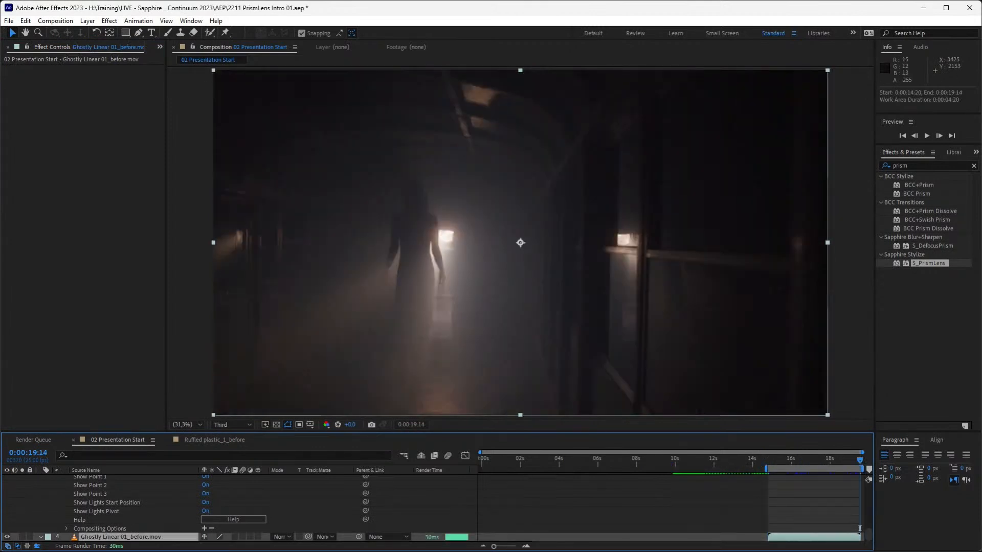
key("ctrl+alt+shift+e")
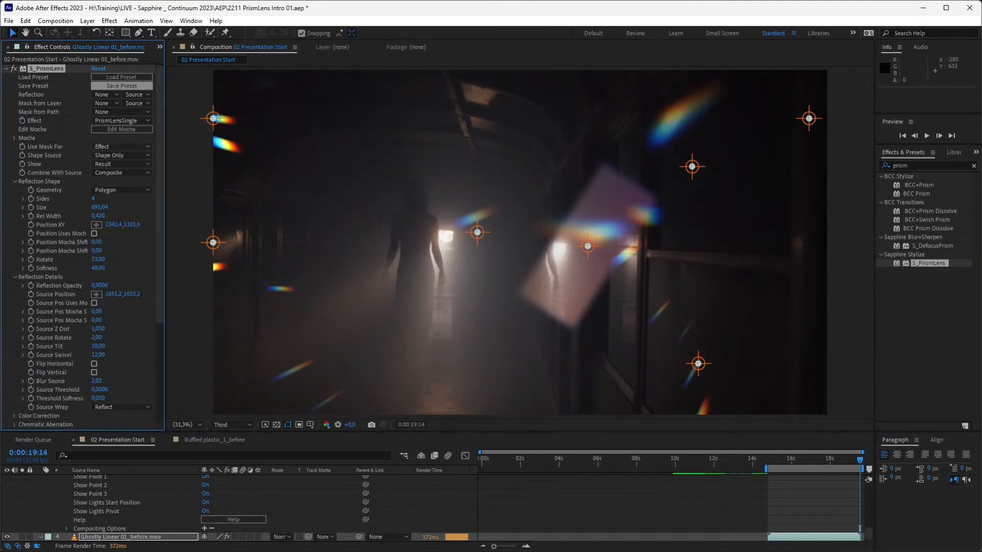
Step: Load the Angled Linear Fade preset for S_PrismLens on the Ghostly Linear clip and preview the result
left_click(121, 77)
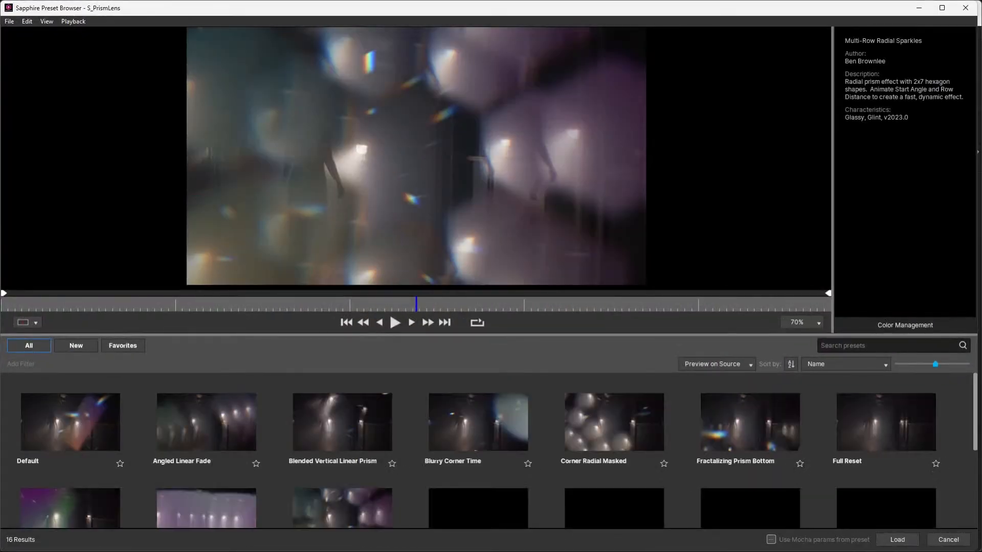
left_click(206, 422)
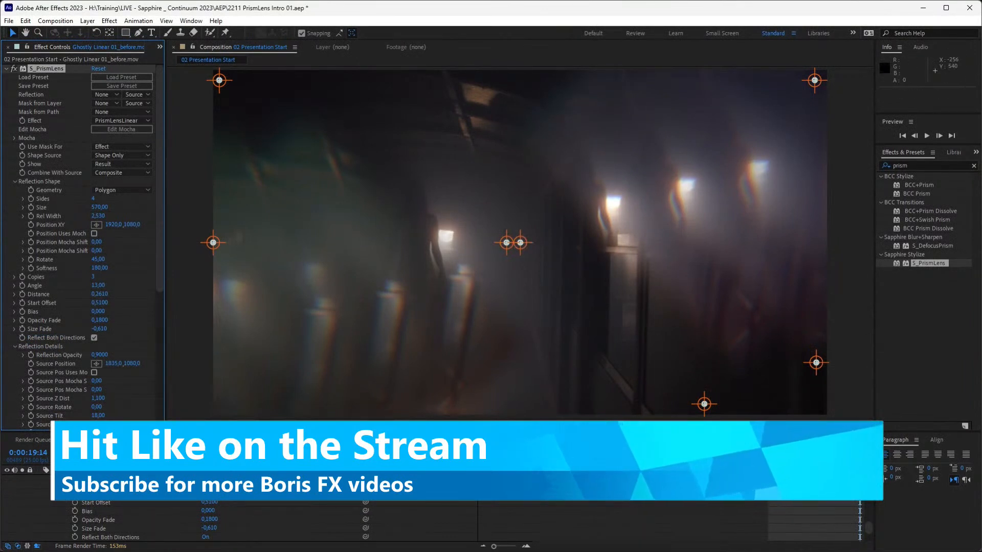
left_click(793, 459)
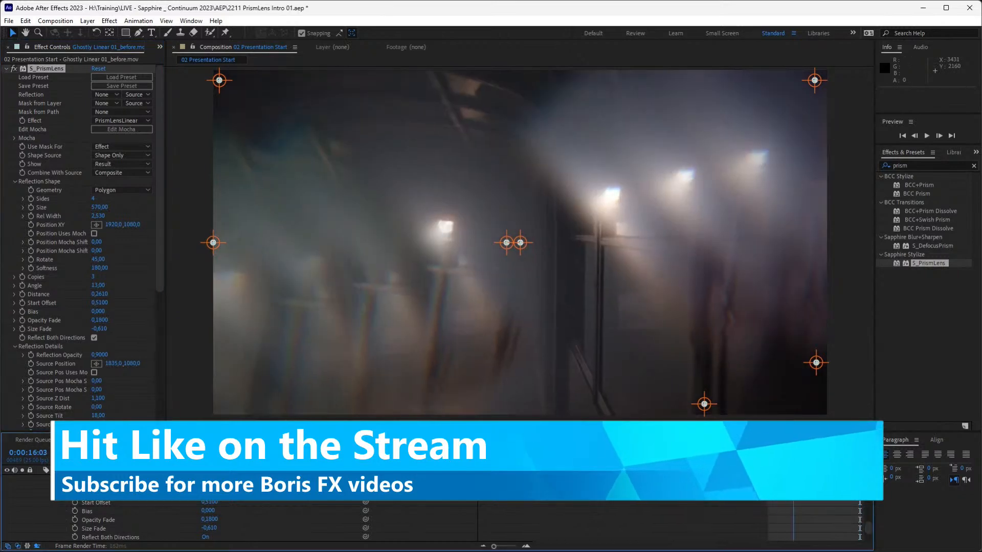
key("space")
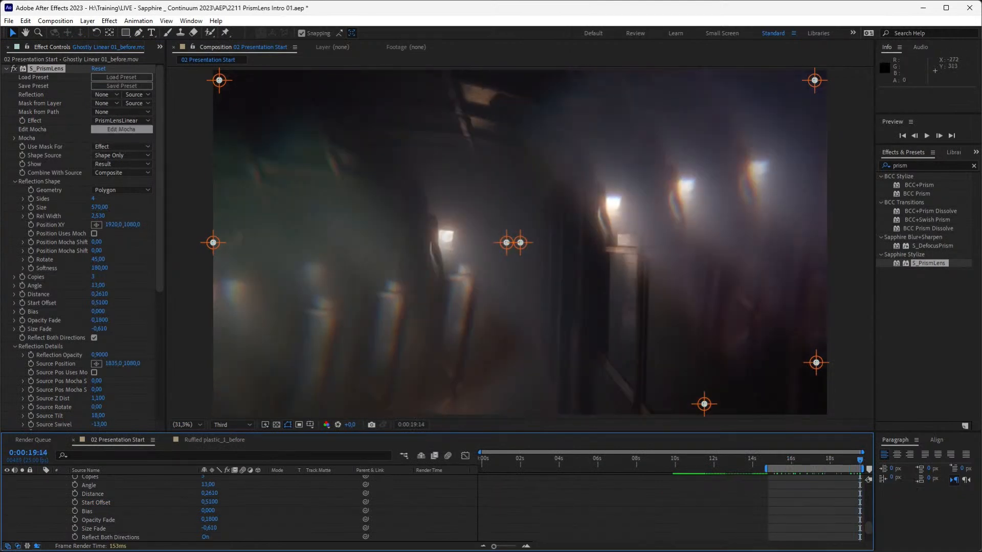
Step: Open Mocha for the effect and disable and hide the LightsPivot, LightsStartPosition and SourcePosition trackers, moving LightsPivot below SourcePosition
left_click(121, 129)
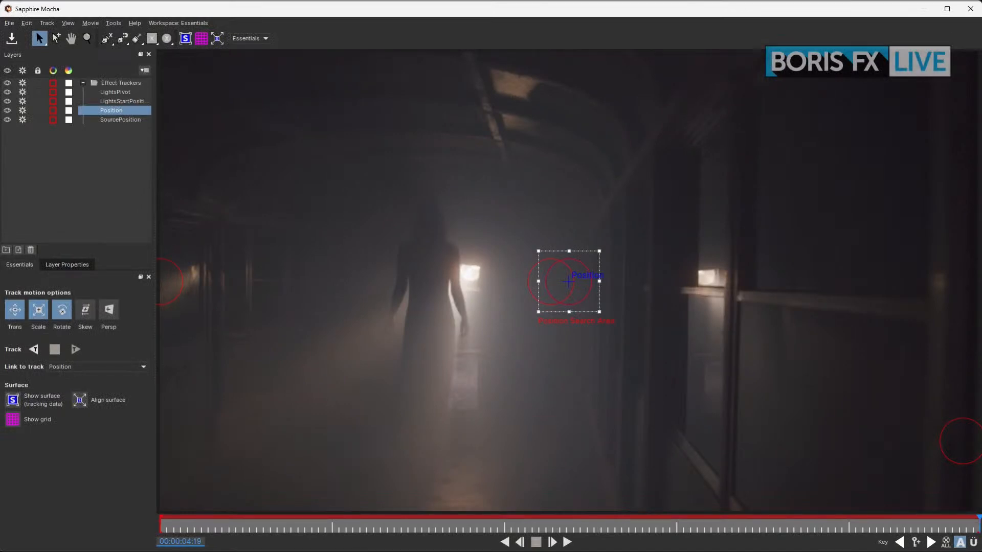
left_click(122, 101)
left_click(120, 119)
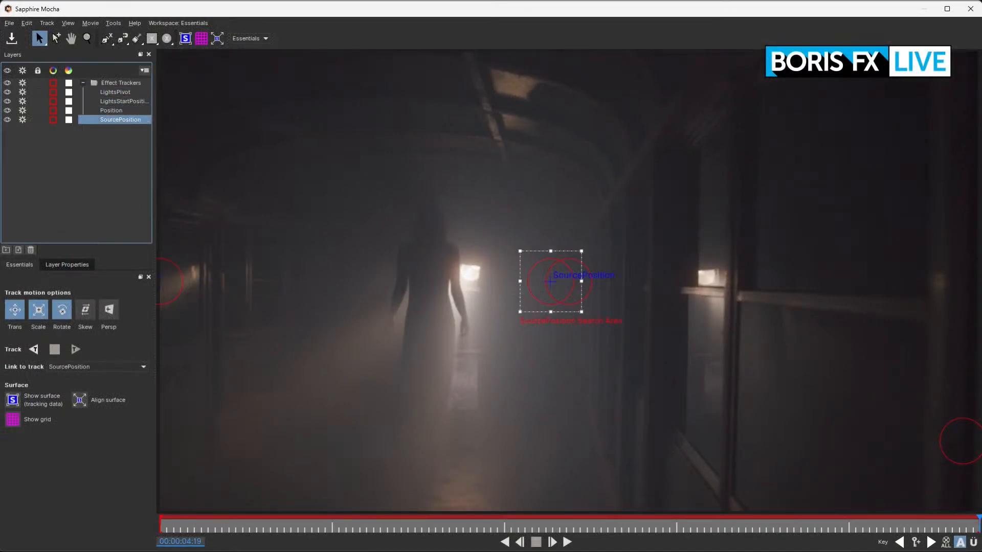
left_click(112, 111)
left_click(123, 101)
left_click(115, 92)
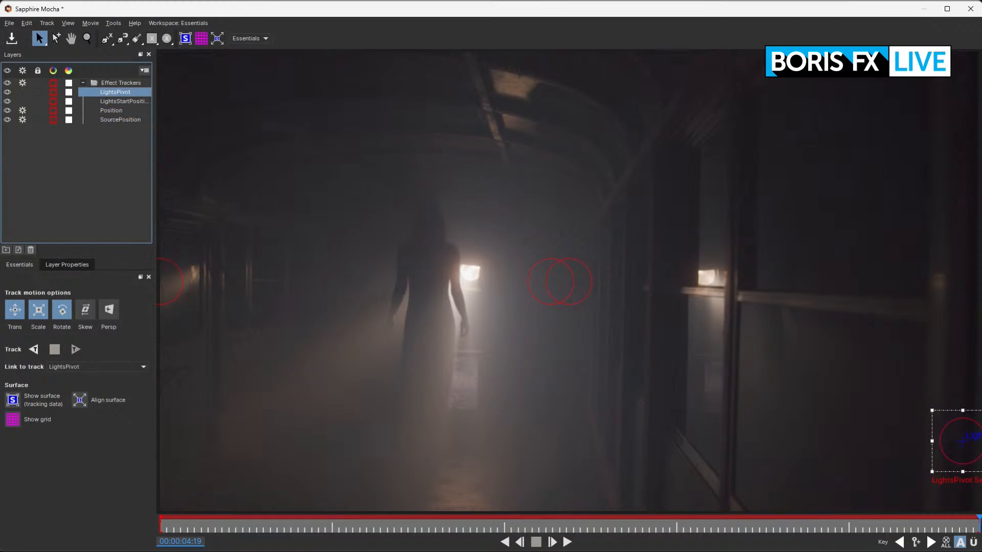
left_click_drag(115, 92, 115, 121)
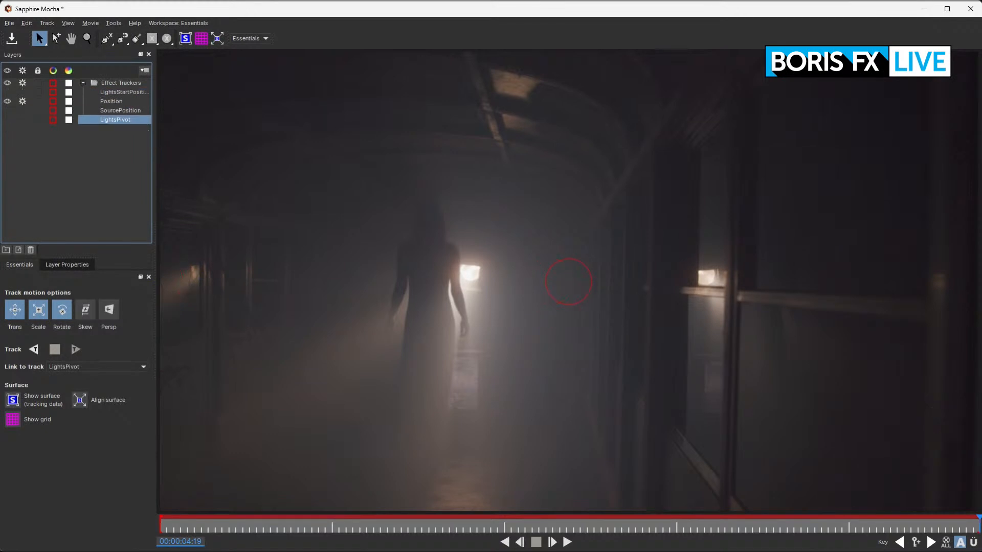
Step: At the first frame, fit the Position tracker around the woman's head, its point on her upper back, and track forward with translation and scale
left_click(111, 101)
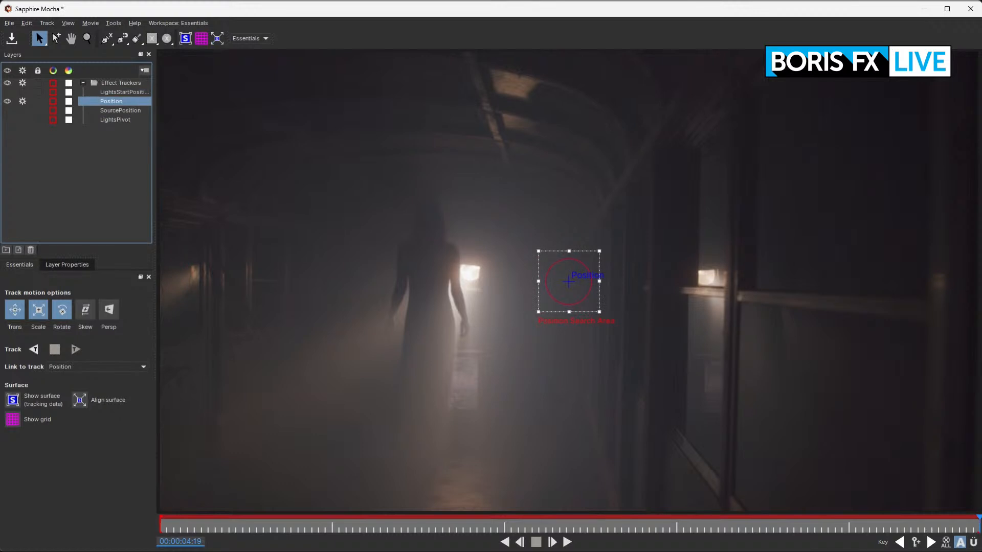
left_click_drag(979, 522, 160, 523)
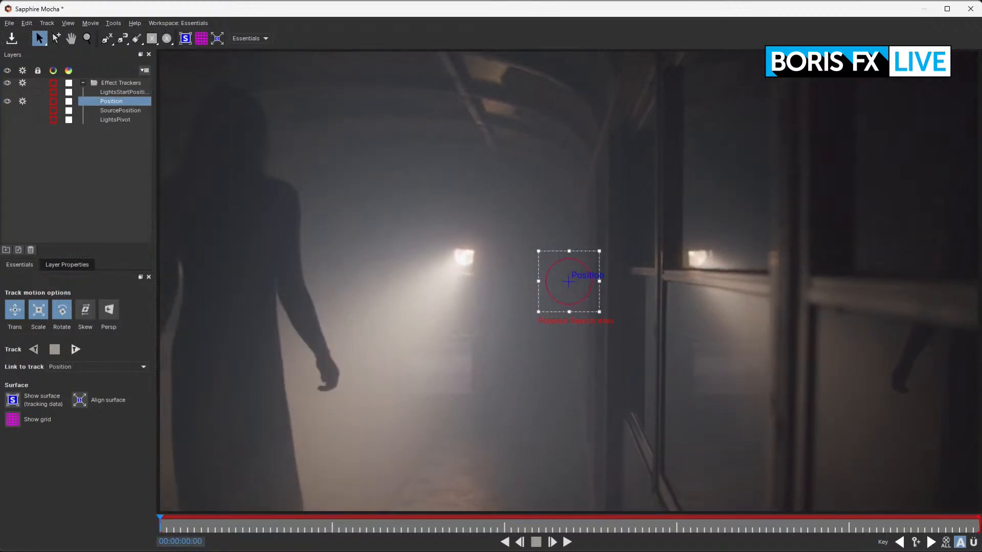
left_click_drag(568, 281, 214, 102)
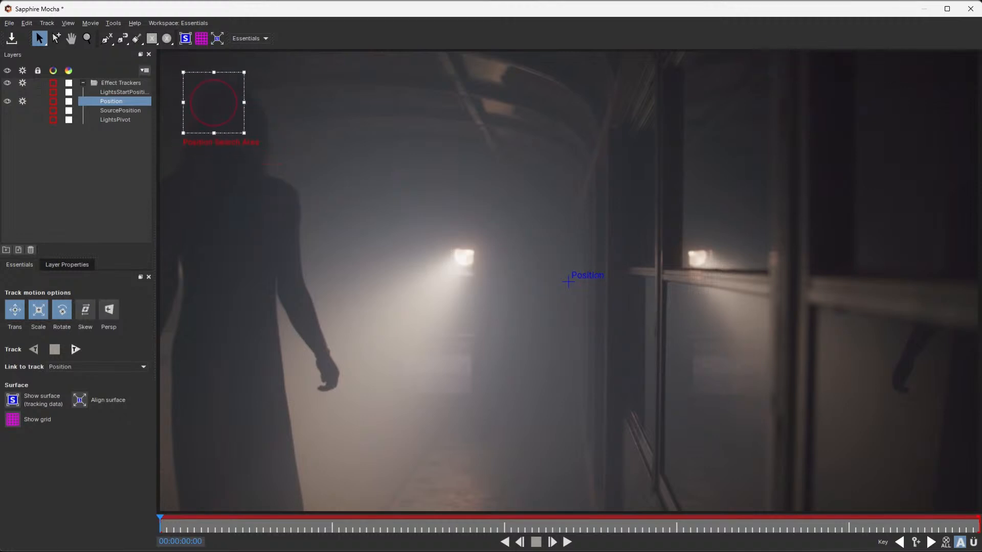
left_click_drag(243, 132, 292, 209)
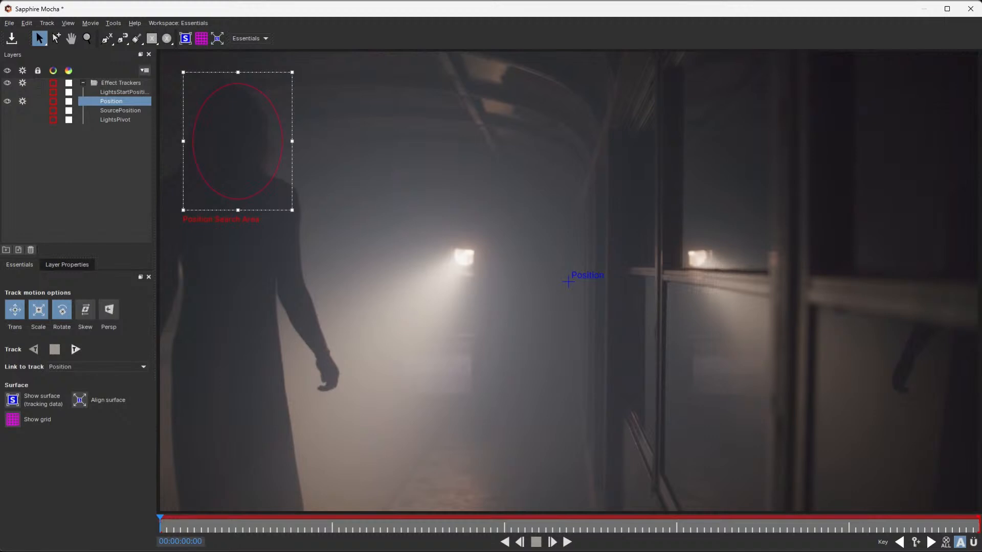
left_click_drag(184, 209, 160, 215)
left_click_drag(226, 72, 226, 66)
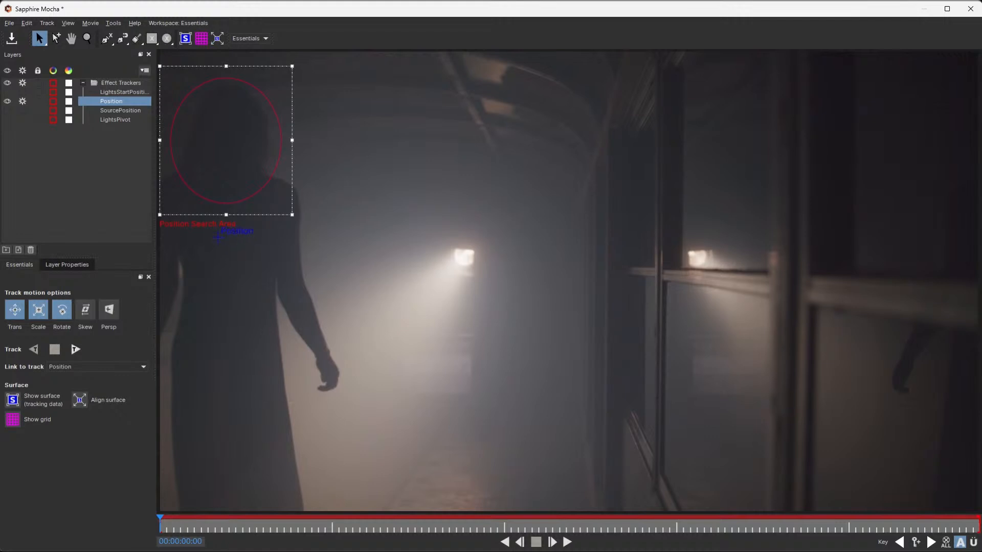
left_click(76, 350)
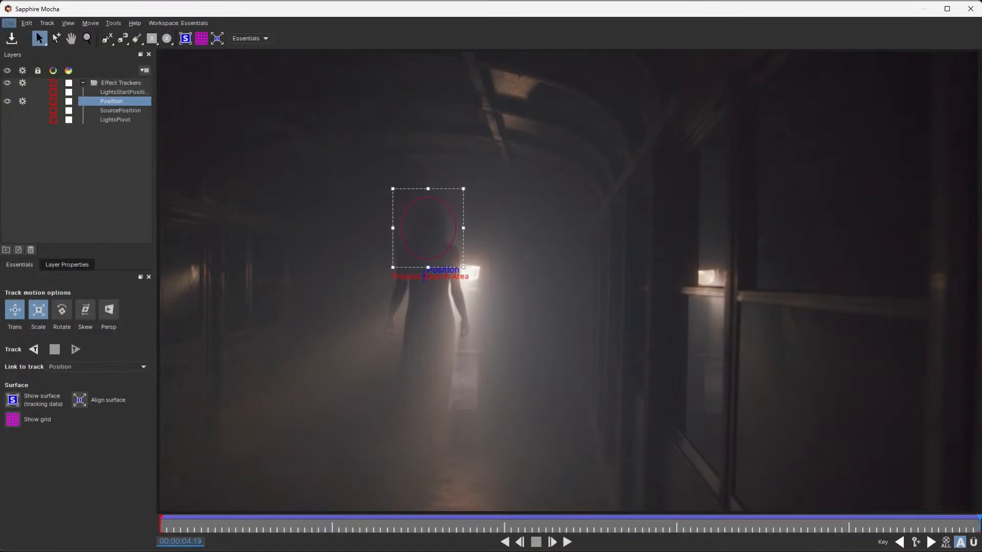
Step: Save the tracking and return to After Effects, with Position Uses Mocha enabled, and play back the Ghostly Linear clip
key("alt+f")
key("Return")
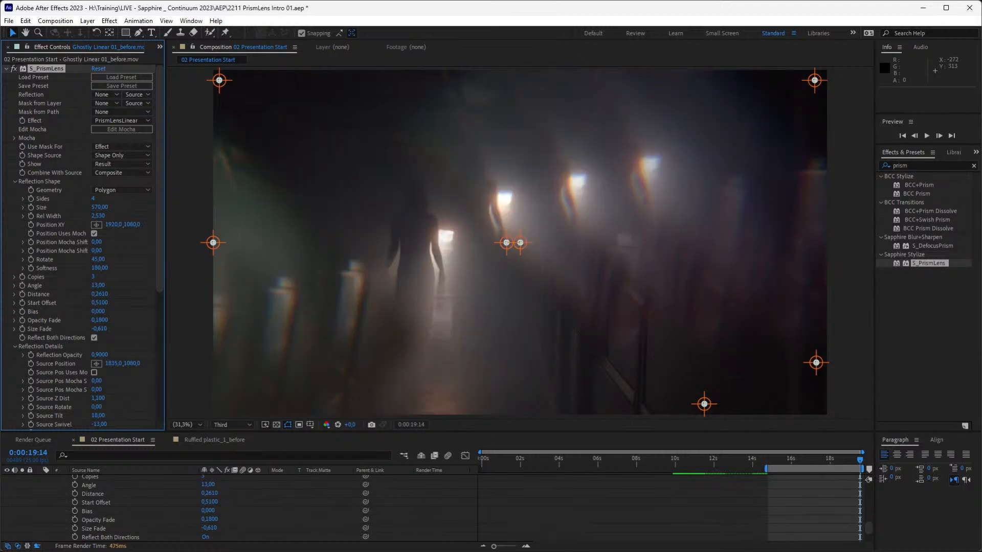
key("space")
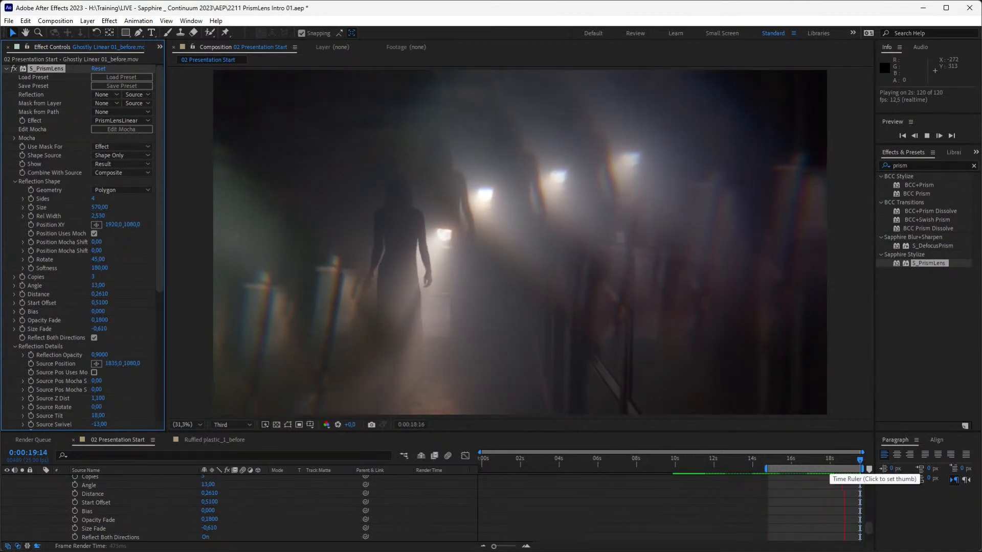
key("space")
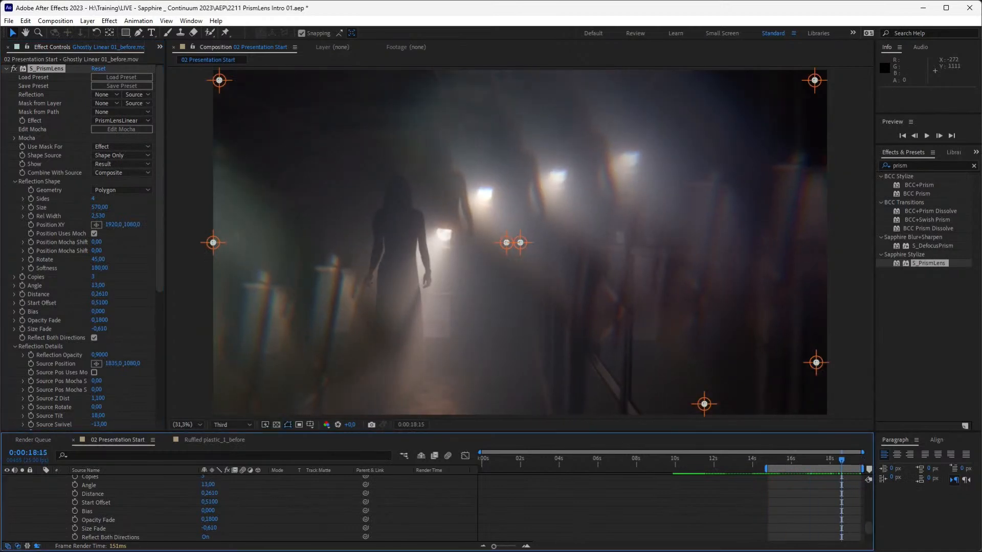
Step: Collapse the Reflection Shape and Reflection Details parameters, expand Lights, and raise Lights Brightness to 0.620
left_click(15, 181)
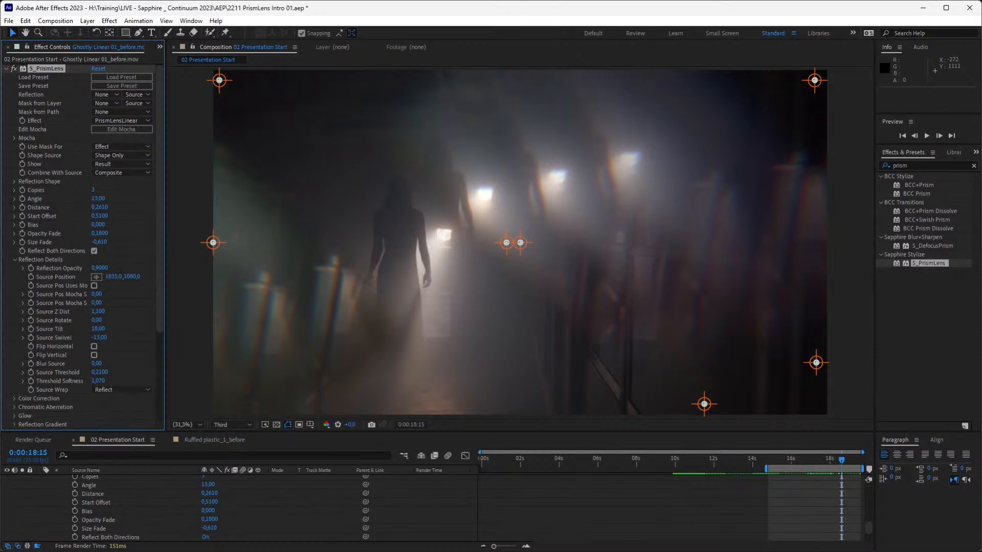
left_click(15, 259)
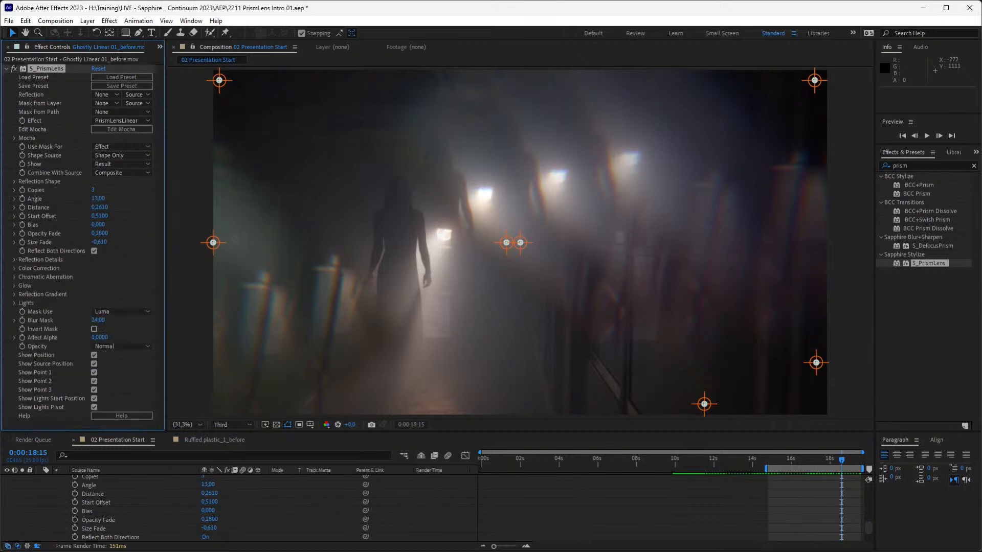
left_click(14, 302)
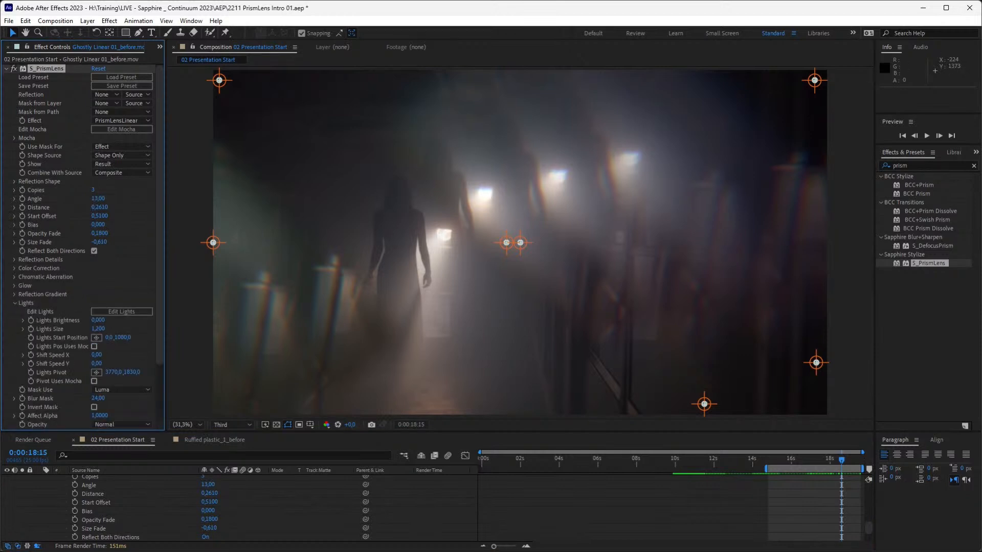
left_click_drag(98, 320, 123, 320)
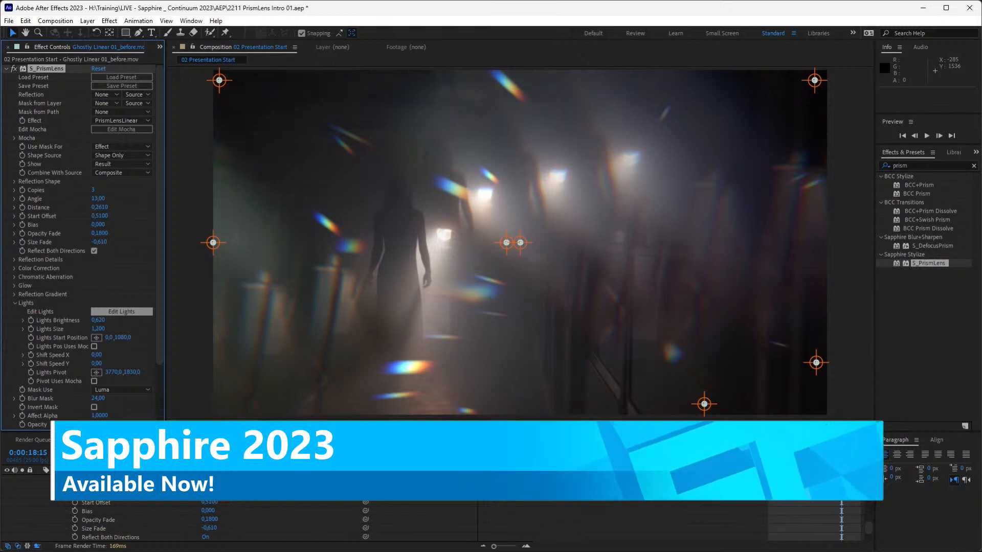
Step: Open Flare Designer for the effect's lights, look through the New flare presets, and show the Featured presets
left_click(121, 311)
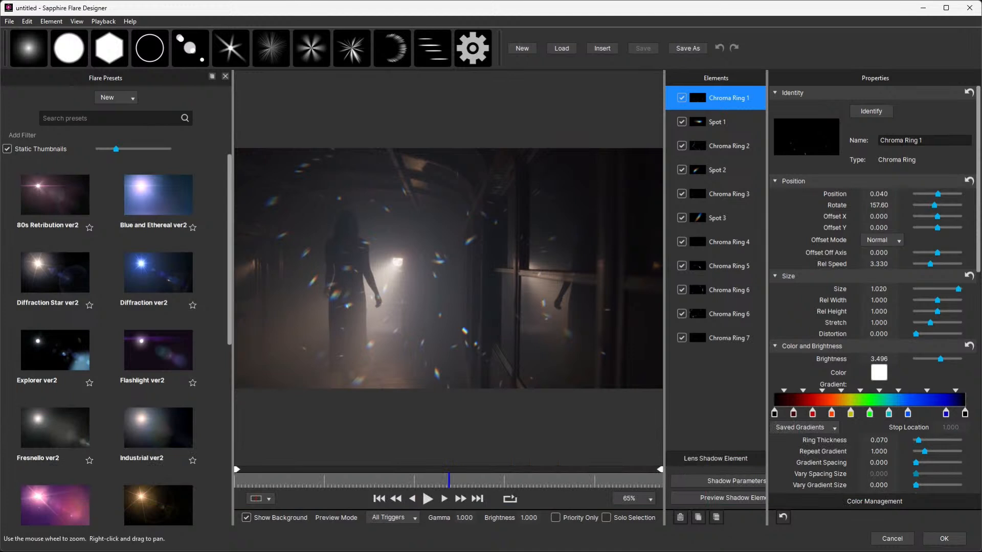
scroll(115, 338, "down", 10)
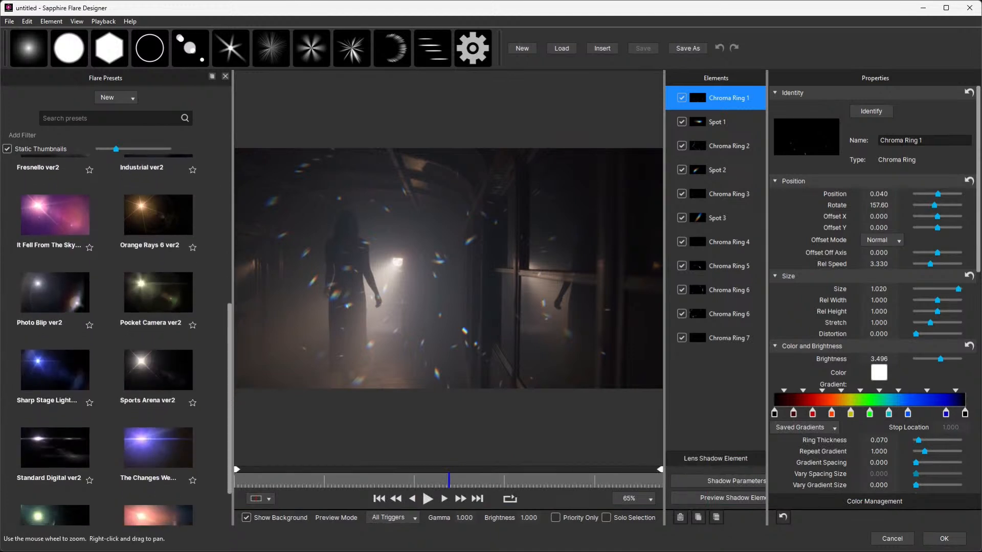
scroll(115, 337, "up", 10)
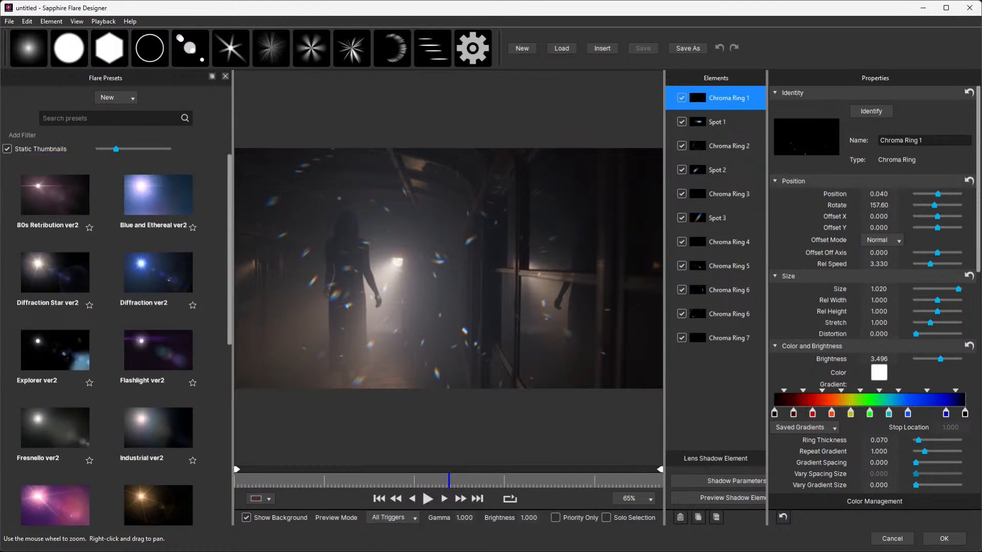
left_click(115, 97)
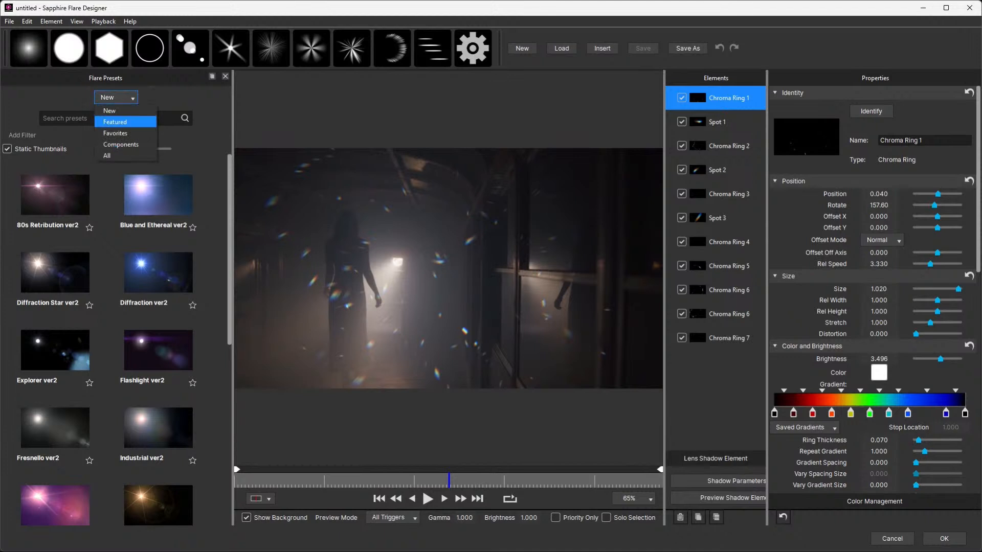
left_click(115, 122)
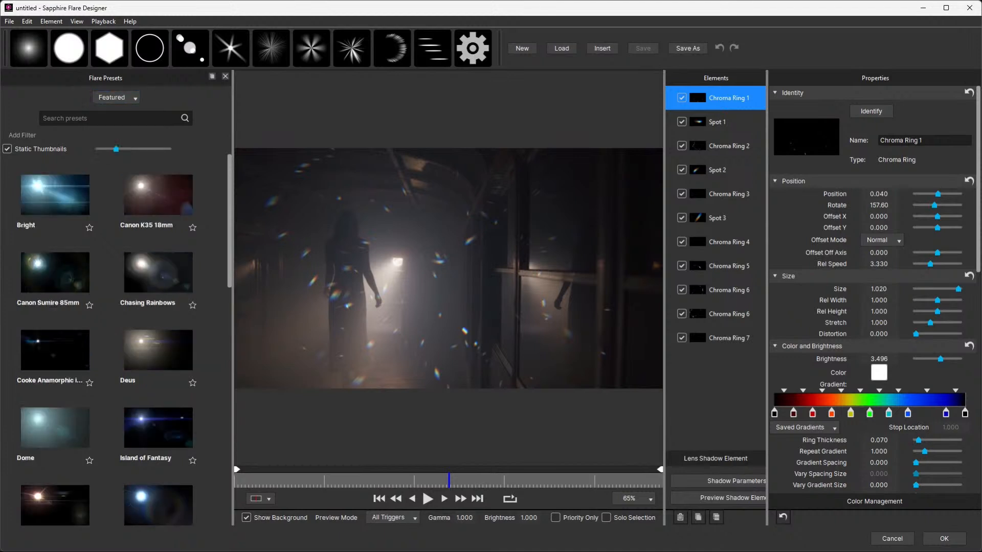
Step: Try several Featured flare presets and apply the one with a thin blue horizontal streak to the lights
key("Right")
key("Right")
key("Right")
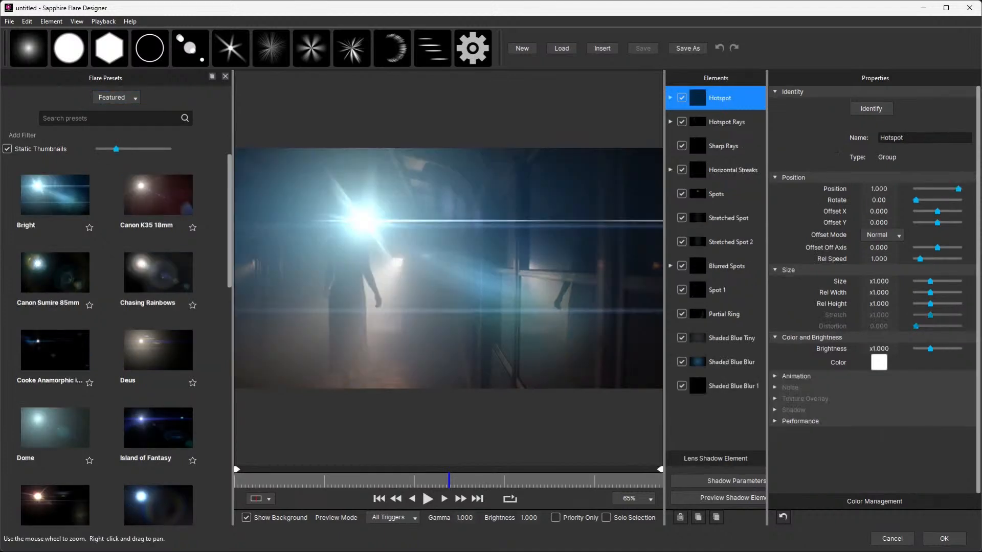
left_click(158, 350)
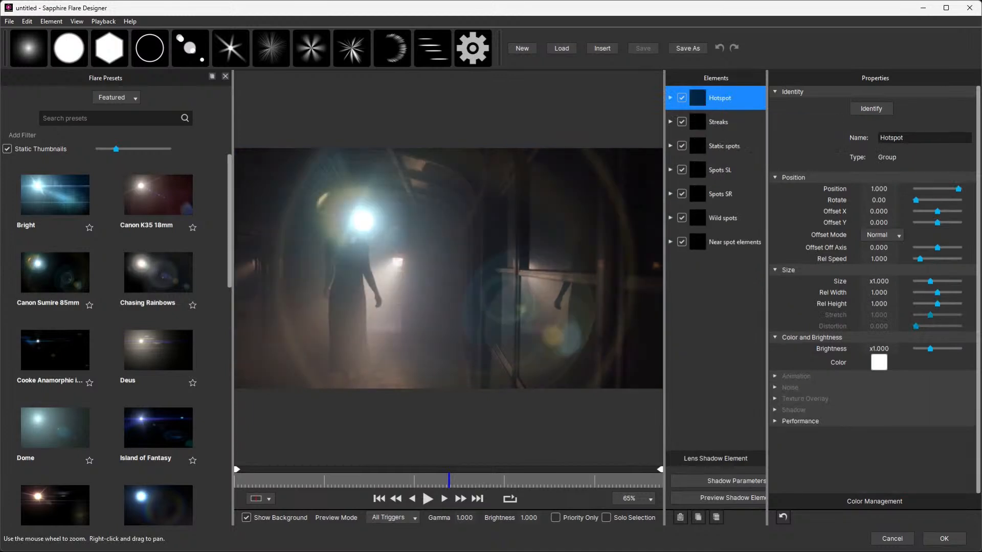
key("Right")
key("Right")
key("Right")
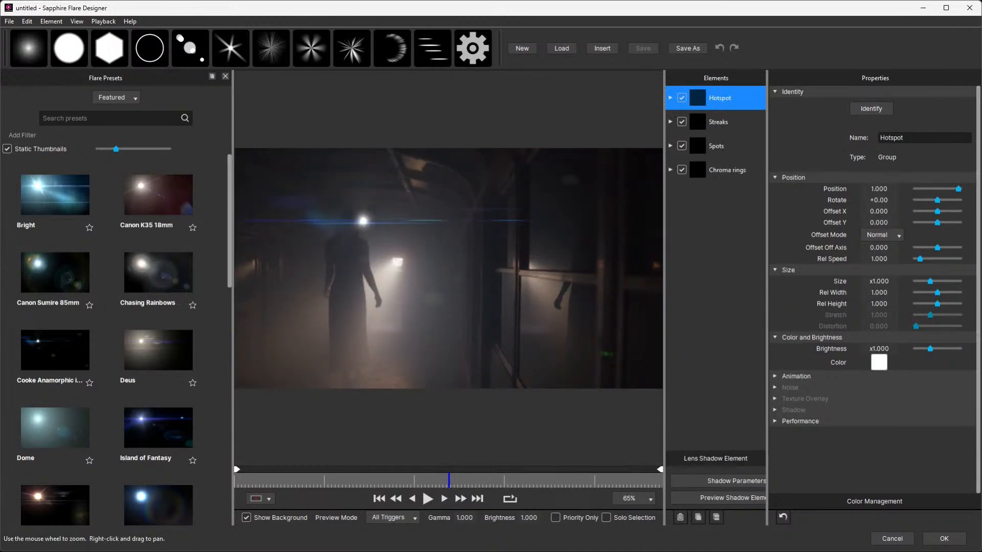
key("Right")
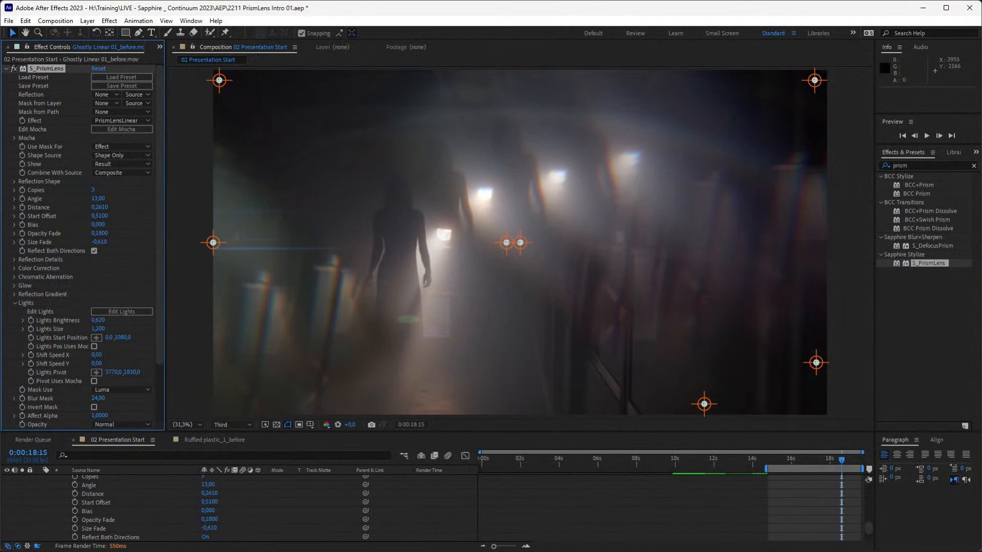
Step: Animate the lights by setting Shift Speed X to 350 and Shift Speed Y to 200
left_click(811, 459)
key("space")
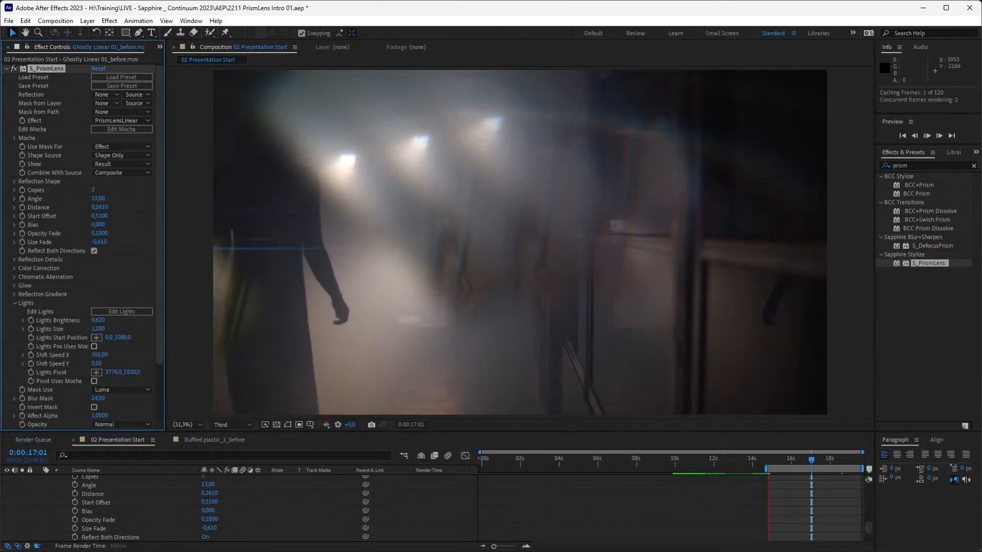
left_click(97, 363)
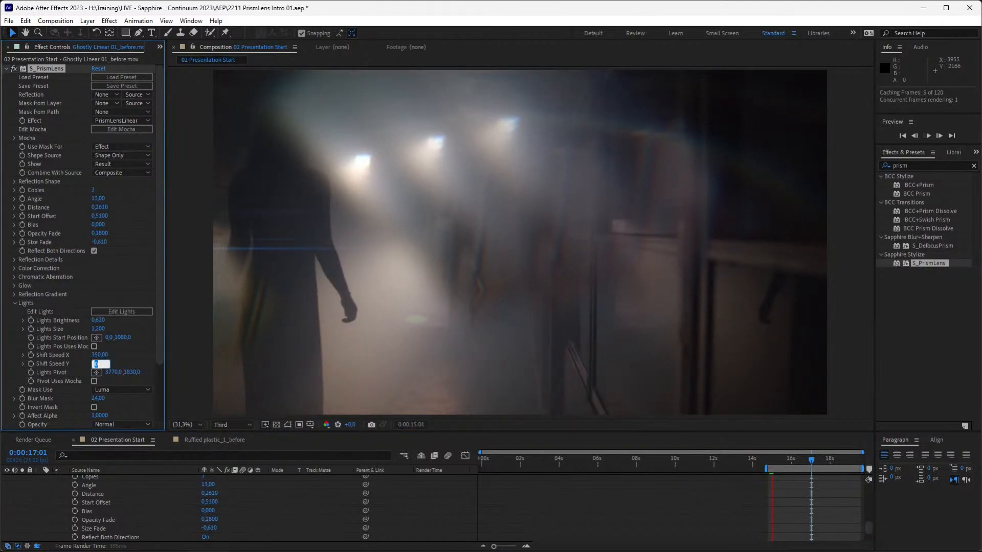
type("200")
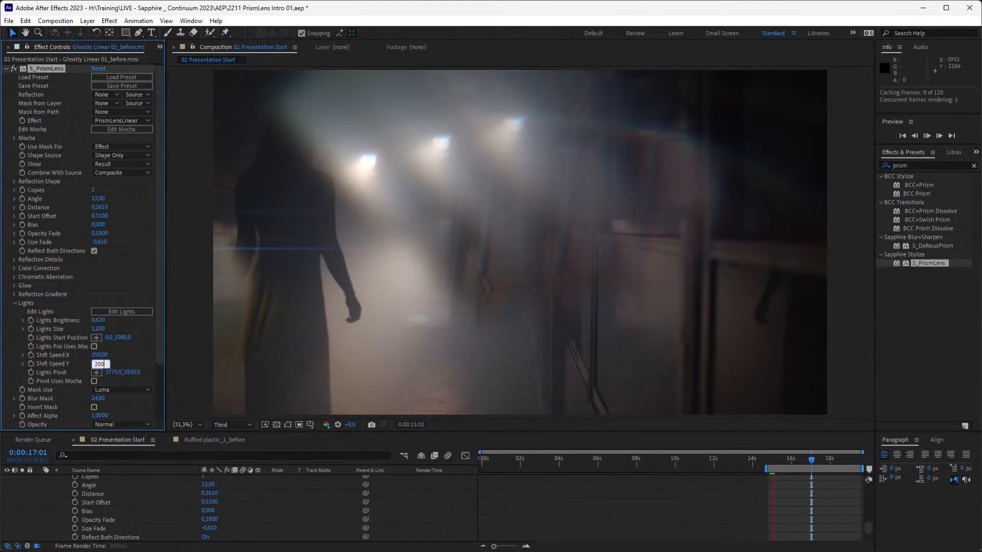
key("Return")
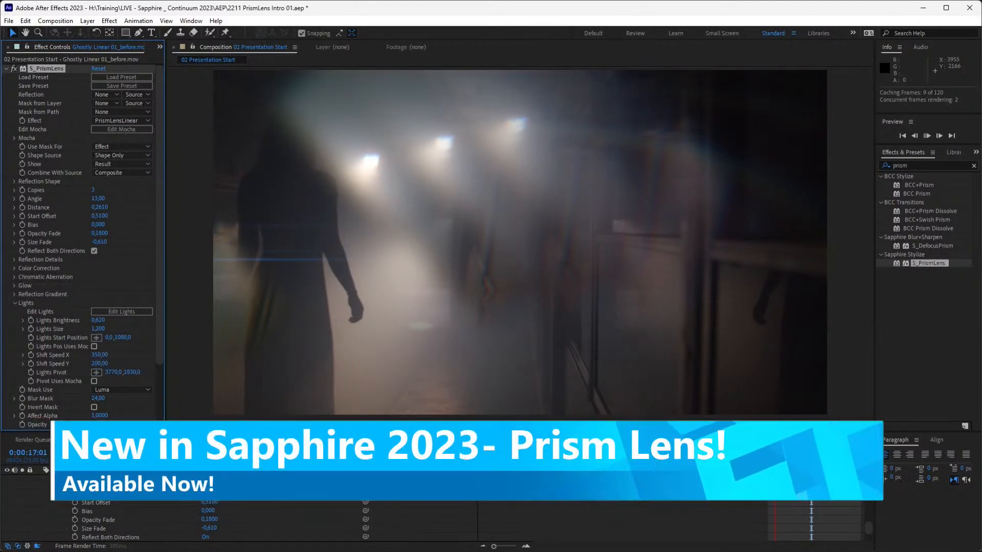
Step: Play back the clip to review the moving lights and save the project
key("space")
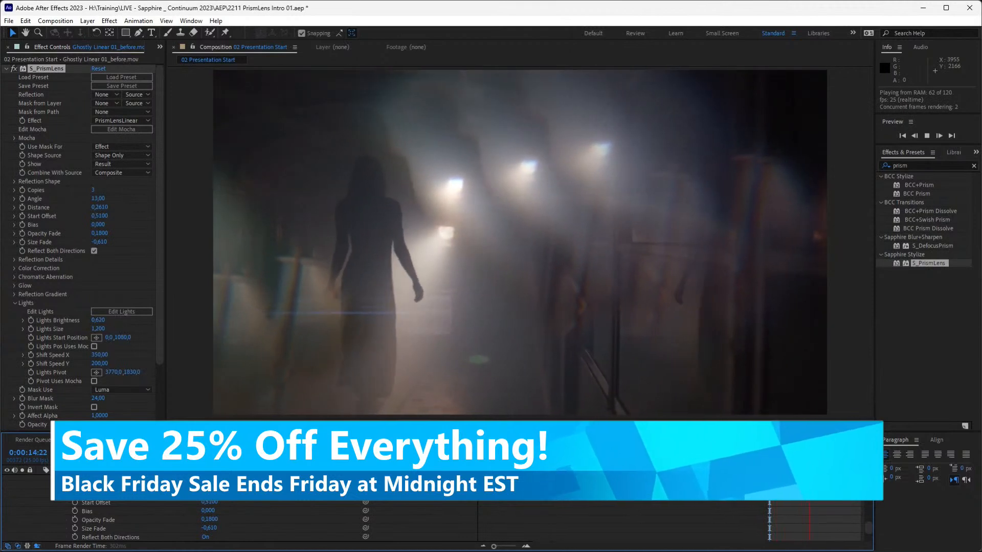
key("space")
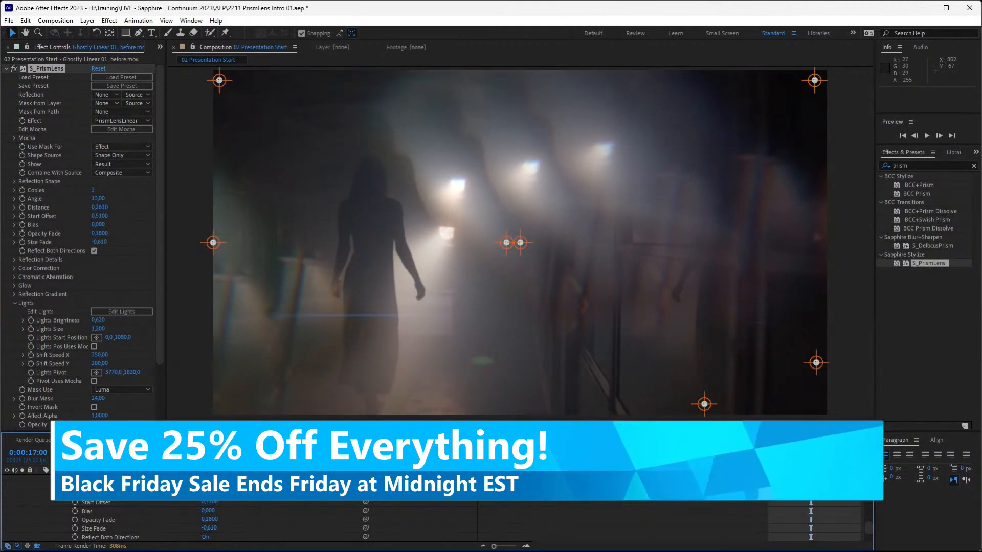
key("ctrl+s")
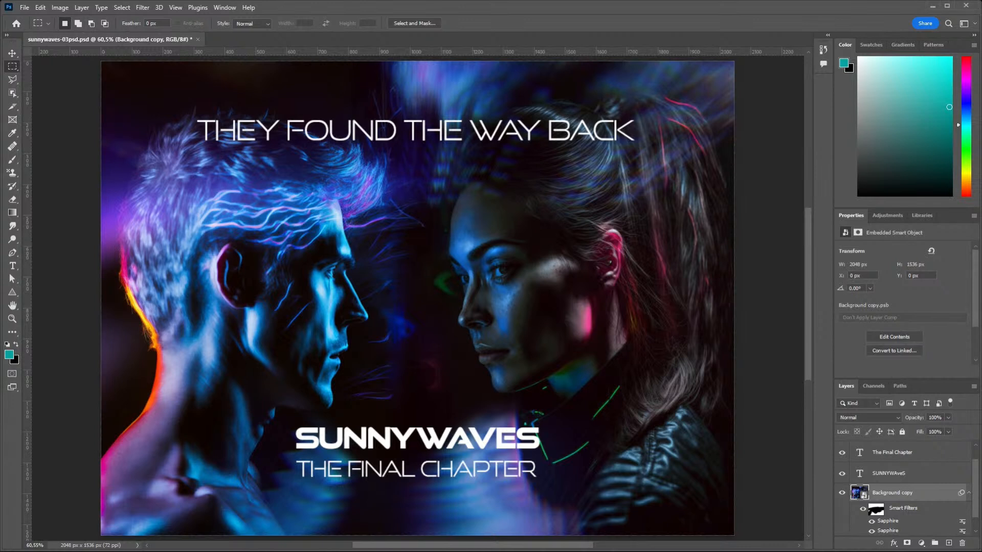
Step: Switch to the sunnywaves poster in Photoshop and compare the original Background layer alone with the full composition
scroll(902, 490, "down", 1)
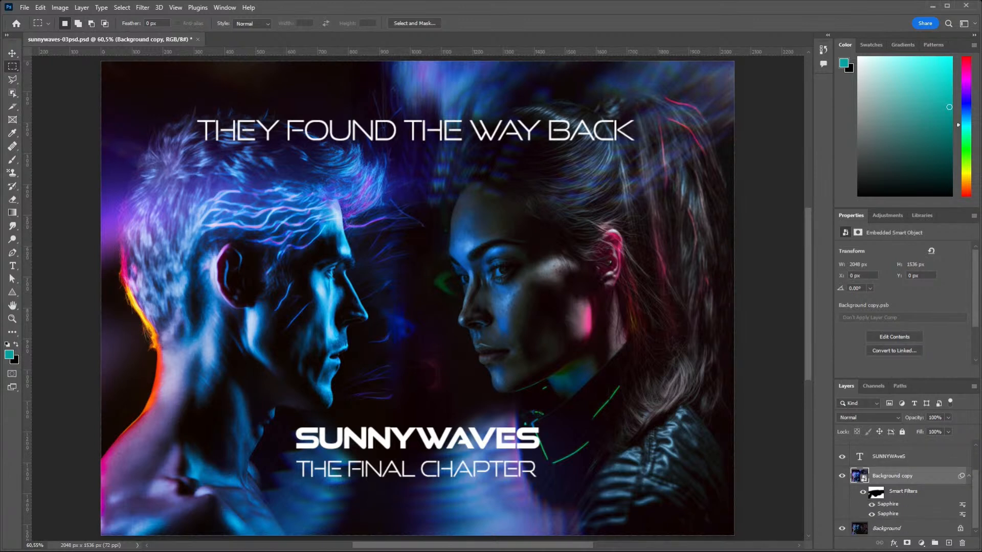
left_click(842, 529, "alt")
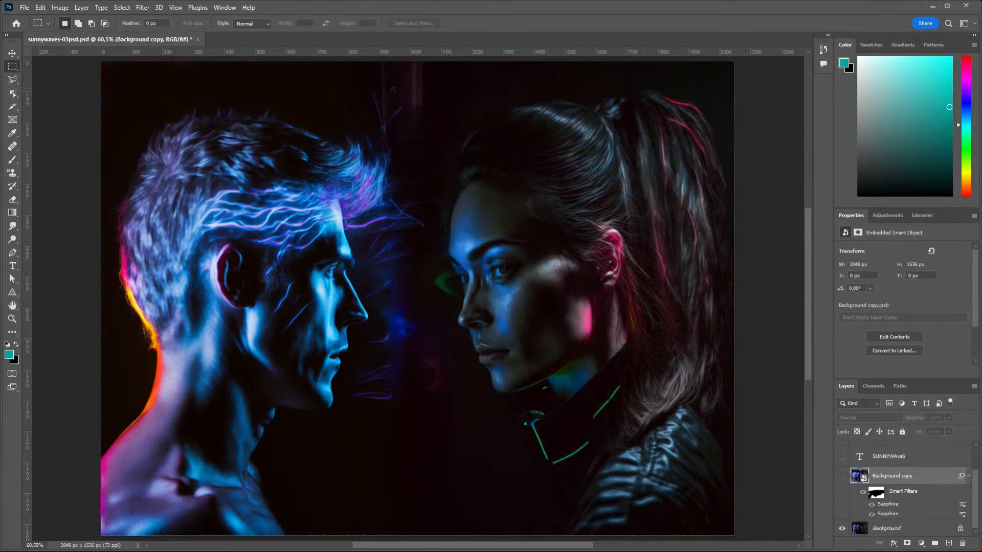
left_click(842, 529, "alt")
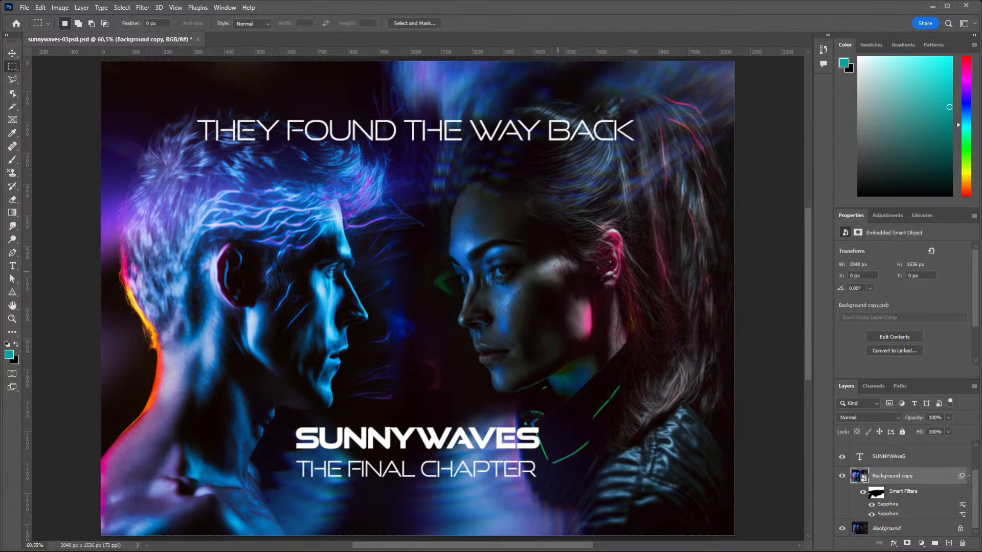
Step: Open the Boris FX Sapphire filter on the Background copy layer and maximize the Effect Builder window
left_click(142, 7)
mouse_move(154, 241)
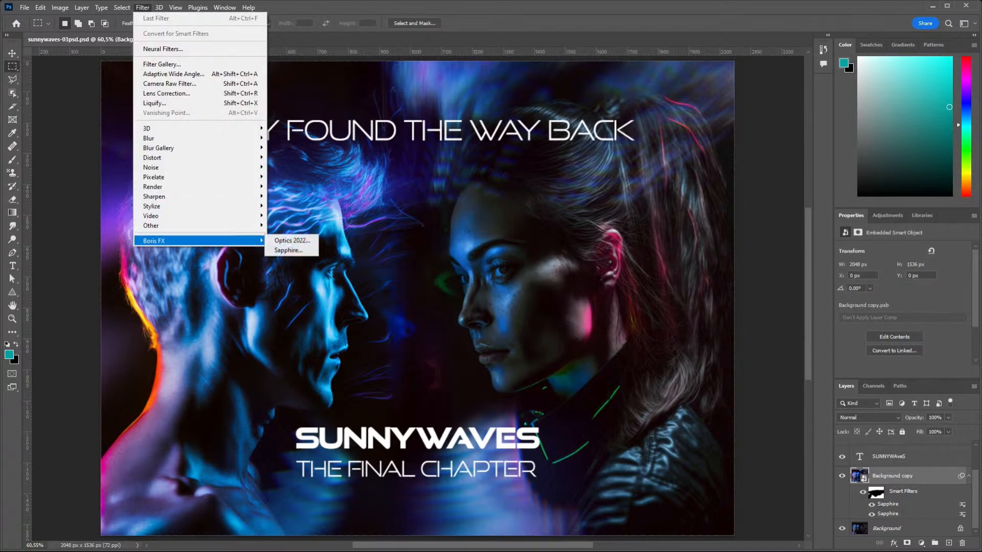
left_click(288, 250)
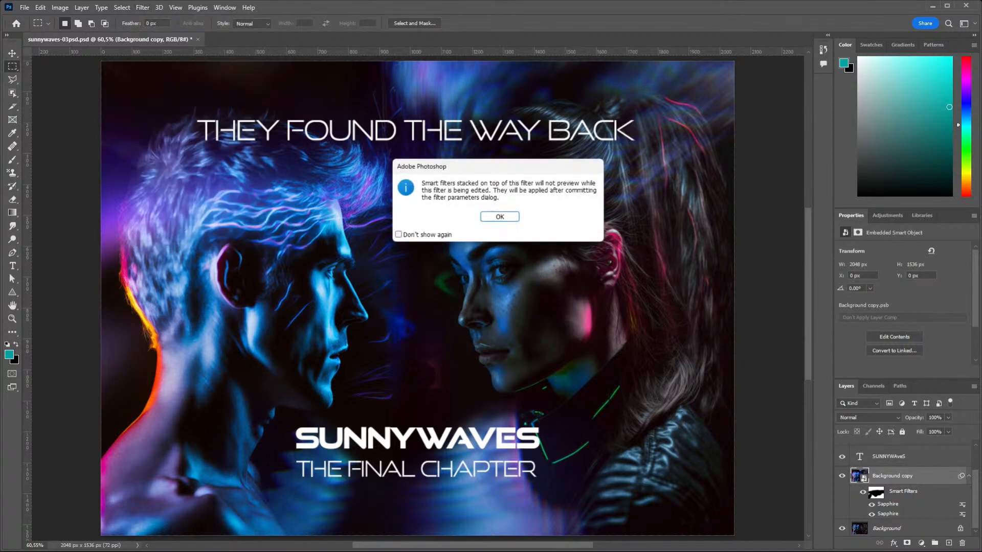
key("Return")
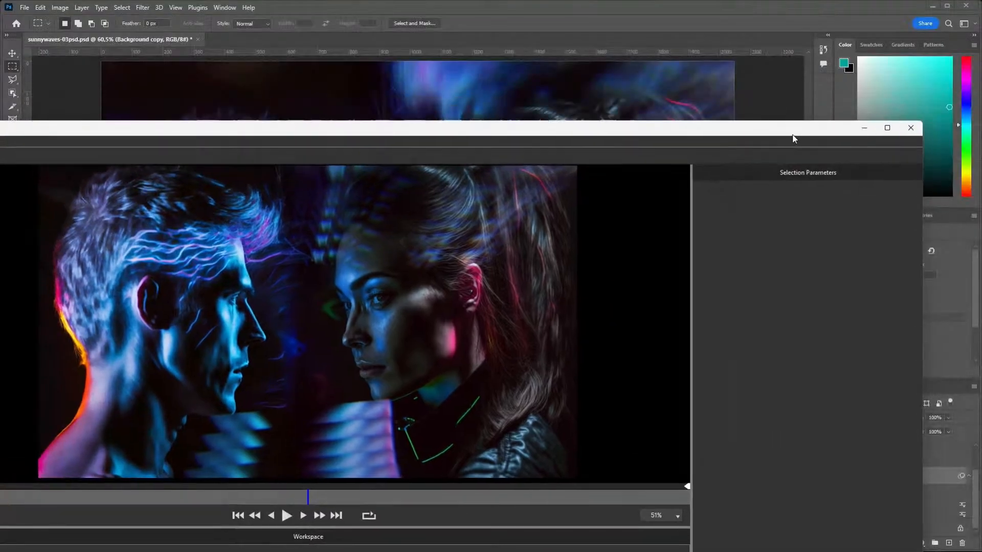
key("Caps_Lock")
double_click(806, 137)
key("Caps_Lock")
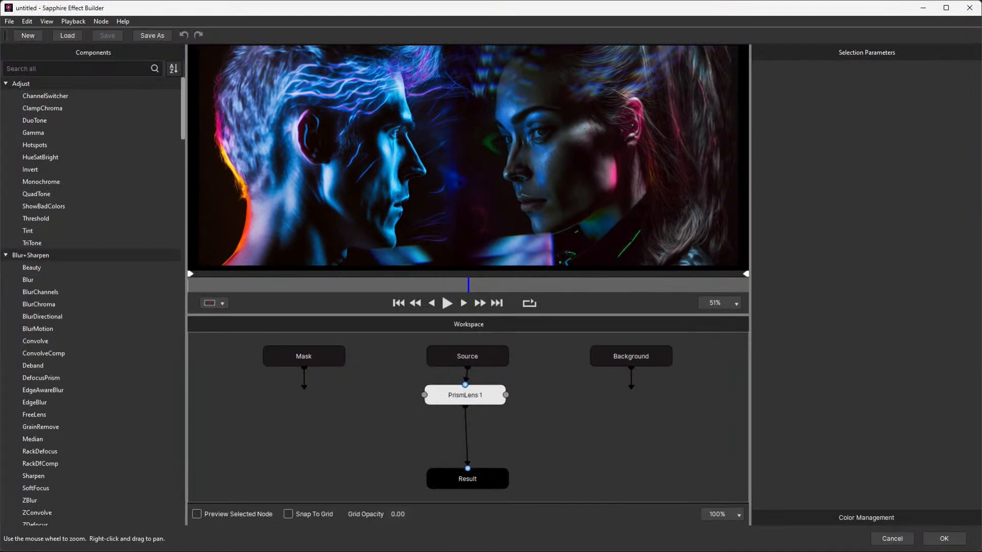
Step: Show the PrismLens 1 node's parameters, enlarge the preview area and fit the image to it
left_click_drag(465, 395, 479, 391)
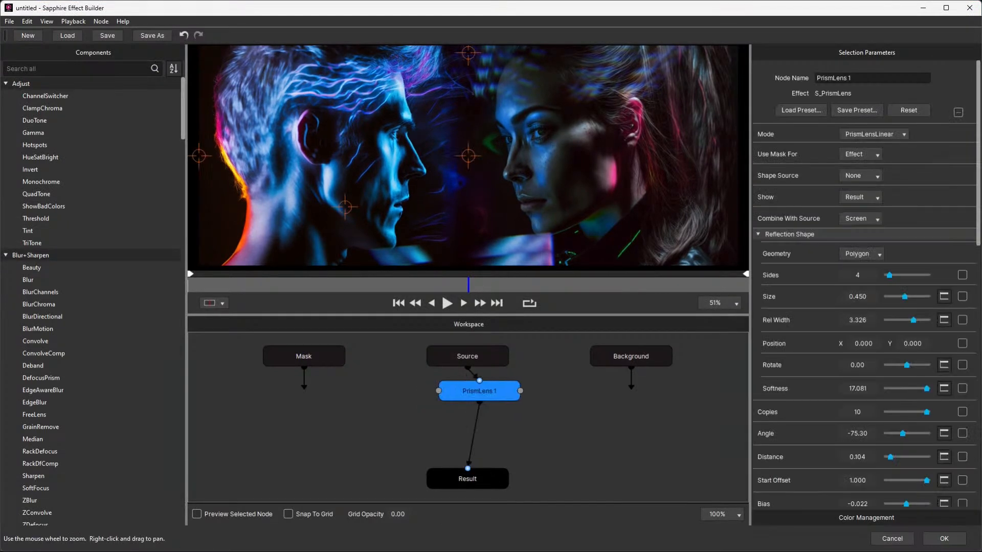
left_click(720, 302)
left_click(716, 316)
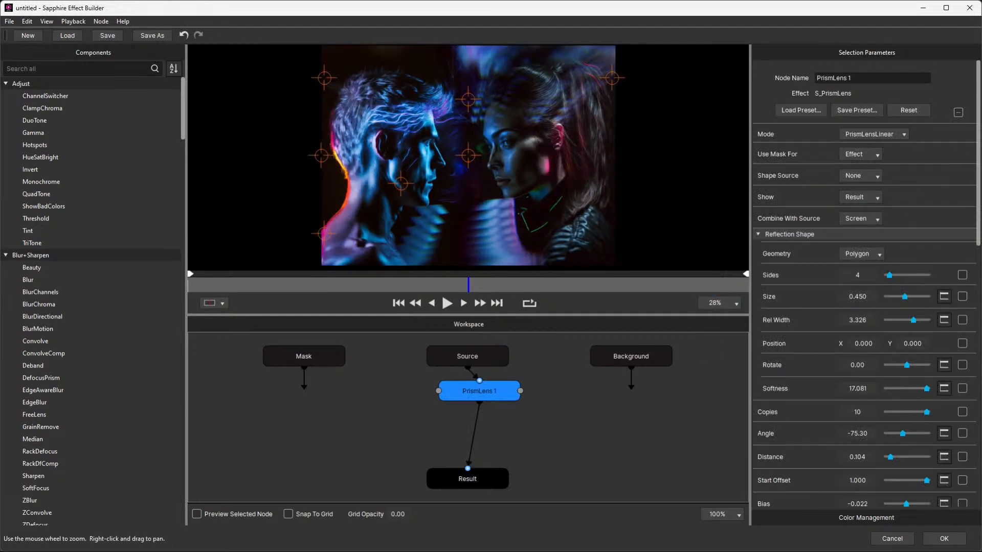
left_click_drag(469, 316, 469, 396)
left_click(718, 383)
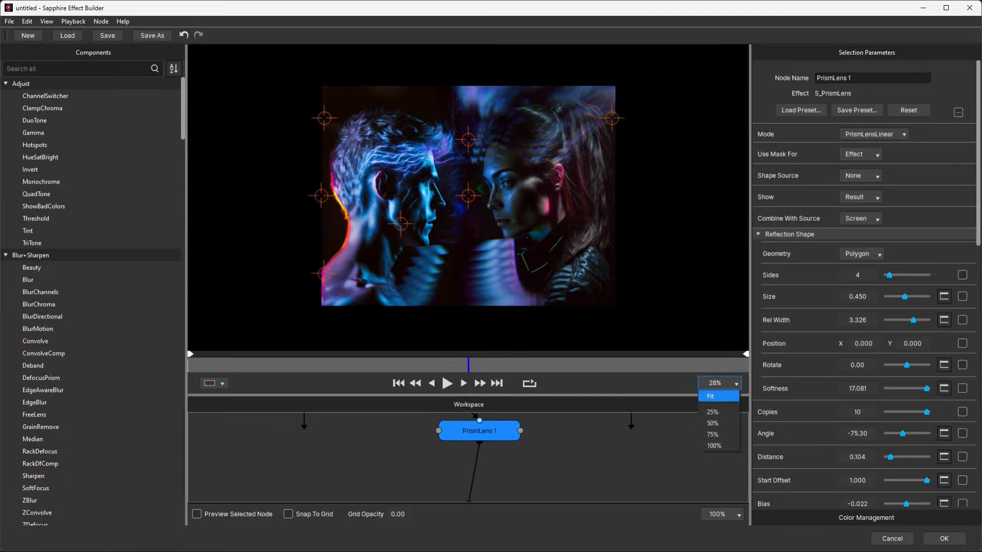
left_click(715, 396)
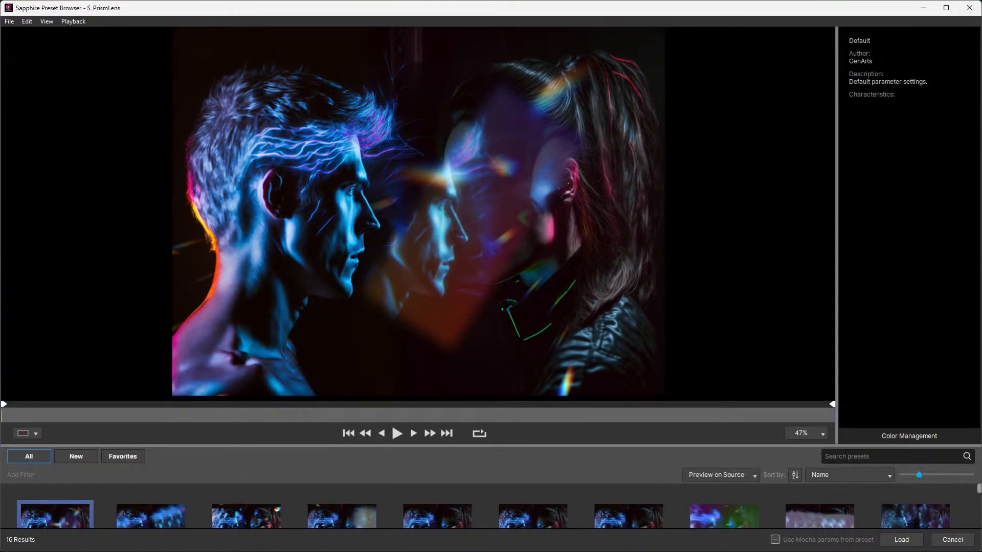
Step: Look through the S_PrismLens presets and return to Photoshop without loading one or applying changes
scroll(491, 506, "down", 2)
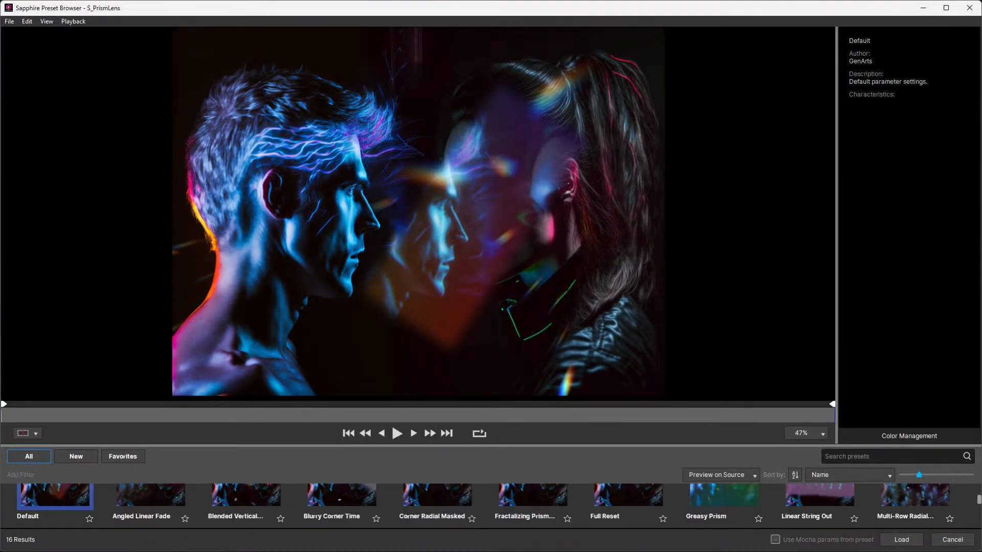
scroll(491, 506, "up", 2)
left_click(952, 539)
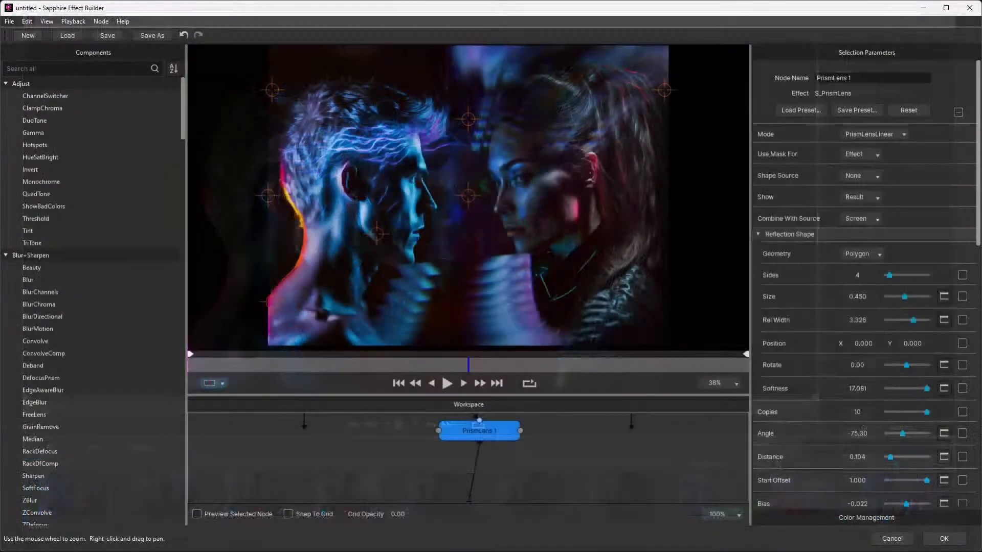
left_click(892, 538)
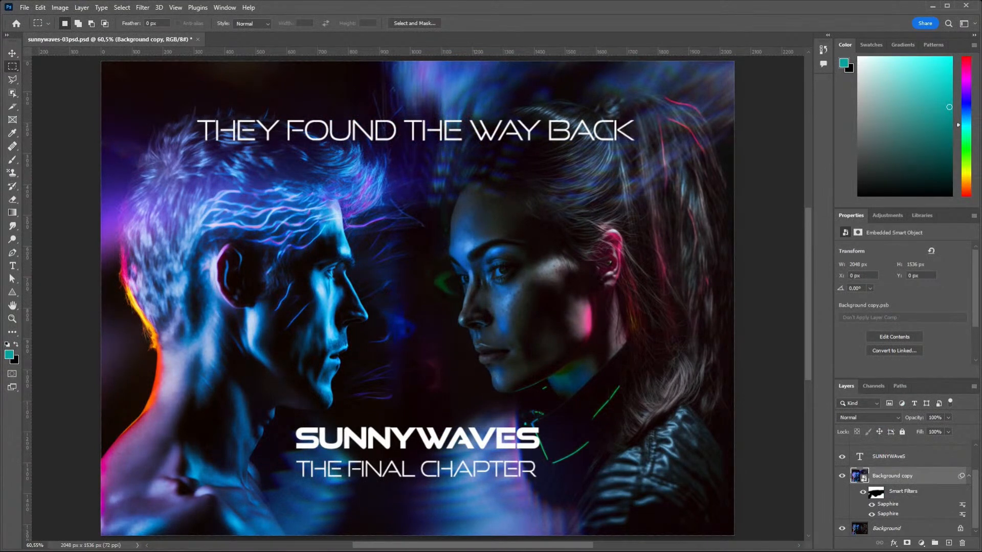
Step: Disable the Smart Filters mask on the Background copy layer
left_click(875, 493, "shift")
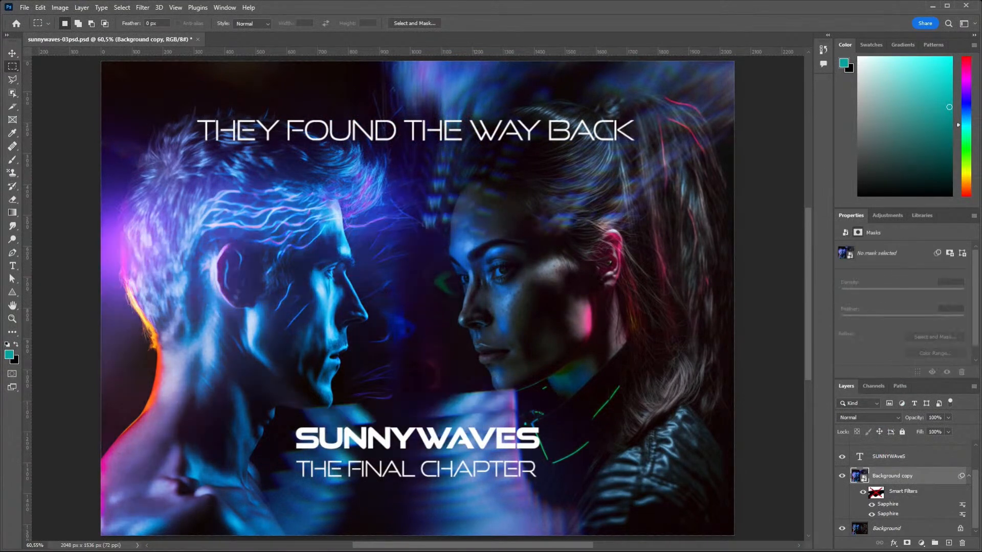
Step: View the Background copy layer's Smart Filters mask on its own, then return to the normal image view
key("ctrl+z")
left_click(876, 493, "alt")
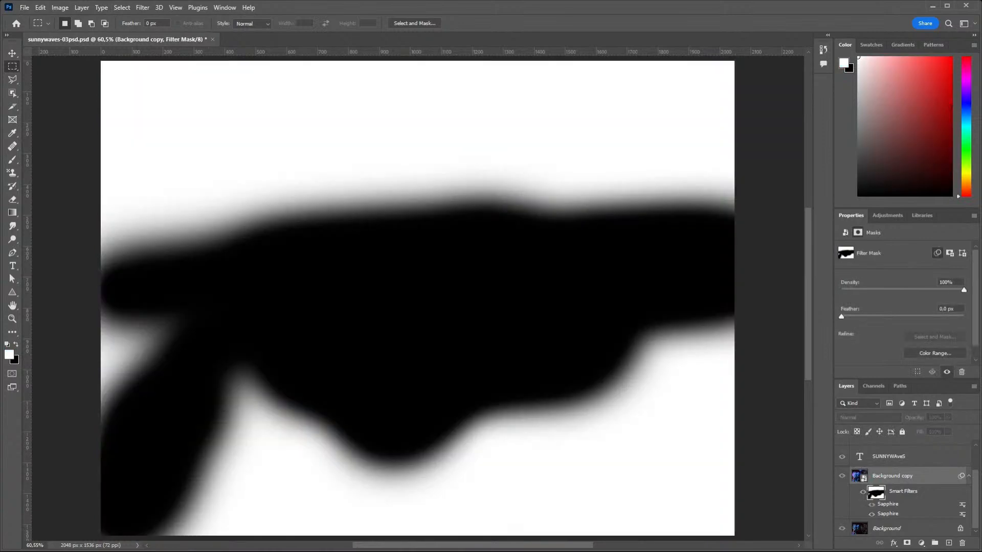
left_click(876, 493, "alt")
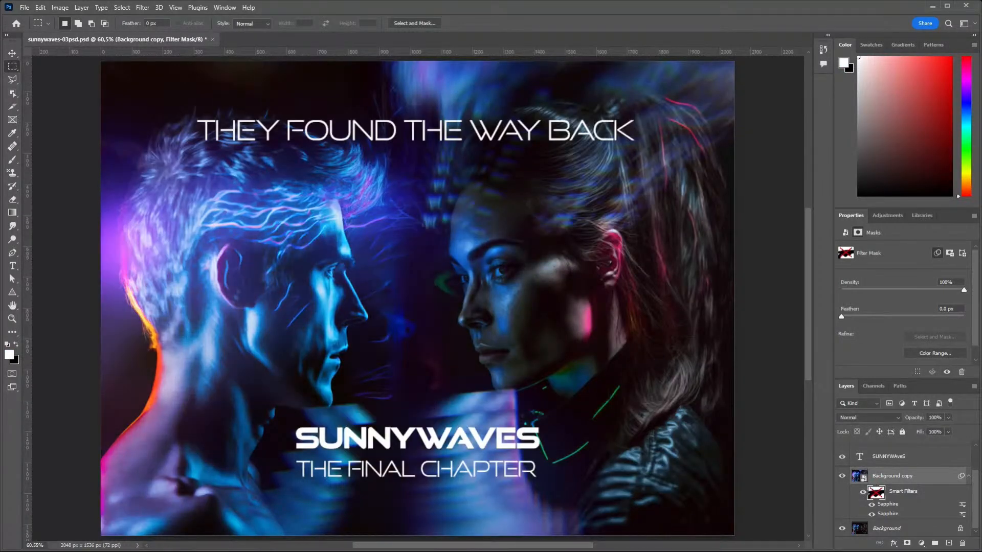
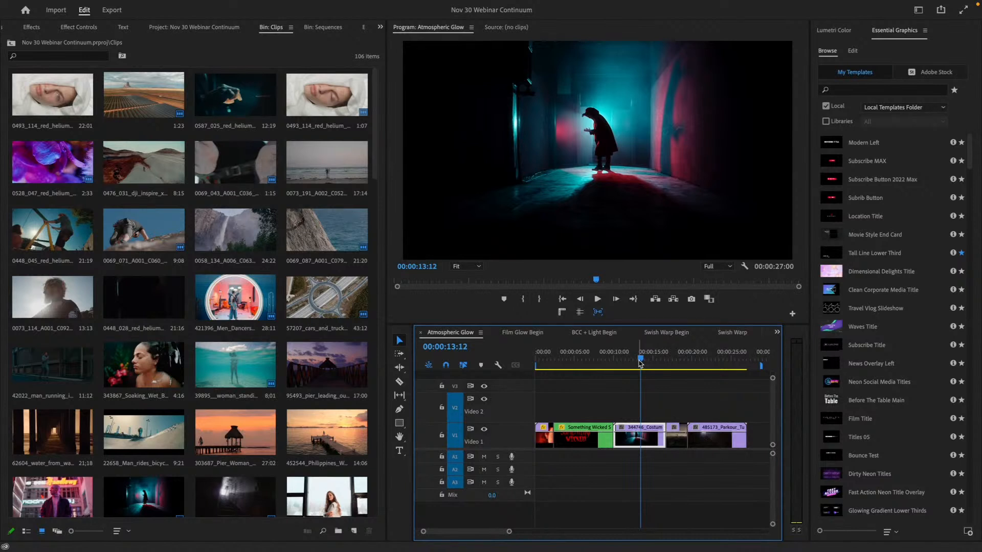
Step: Switch to Premiere Pro, apply BCC+Atmospheric Glow to the 344746_Costume clip in the Atmospheric Glow sequence and show its effect parameters
left_click(36, 27)
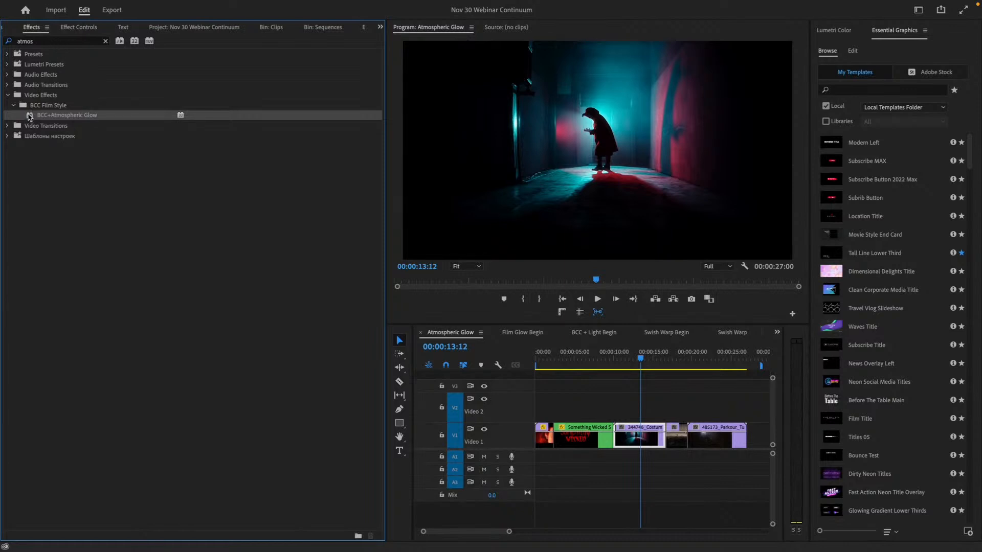
left_click_drag(29, 117, 636, 438)
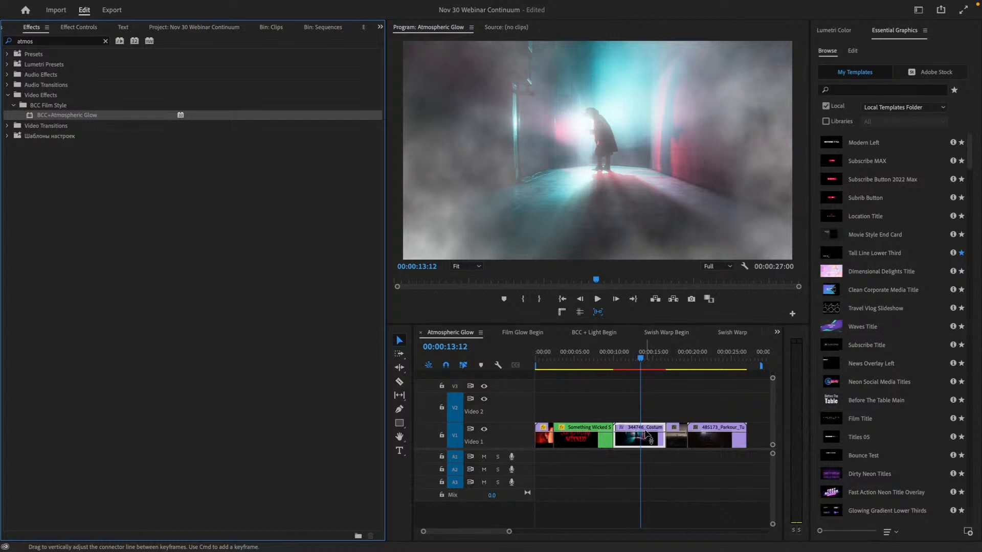
left_click(646, 439)
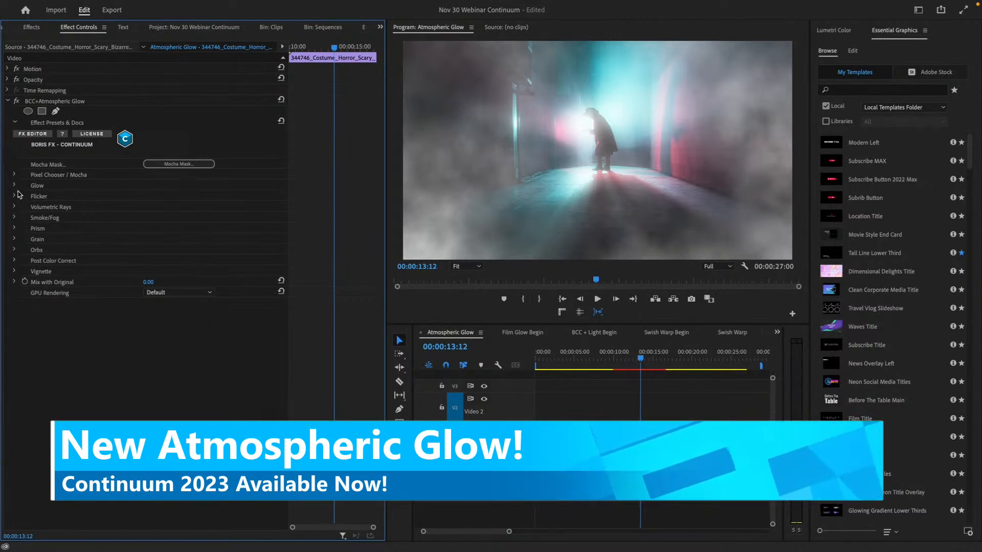
Step: Disable the Volumetric Rays and Smoke/Fog components of BCC+Atmospheric Glow
left_click(13, 207)
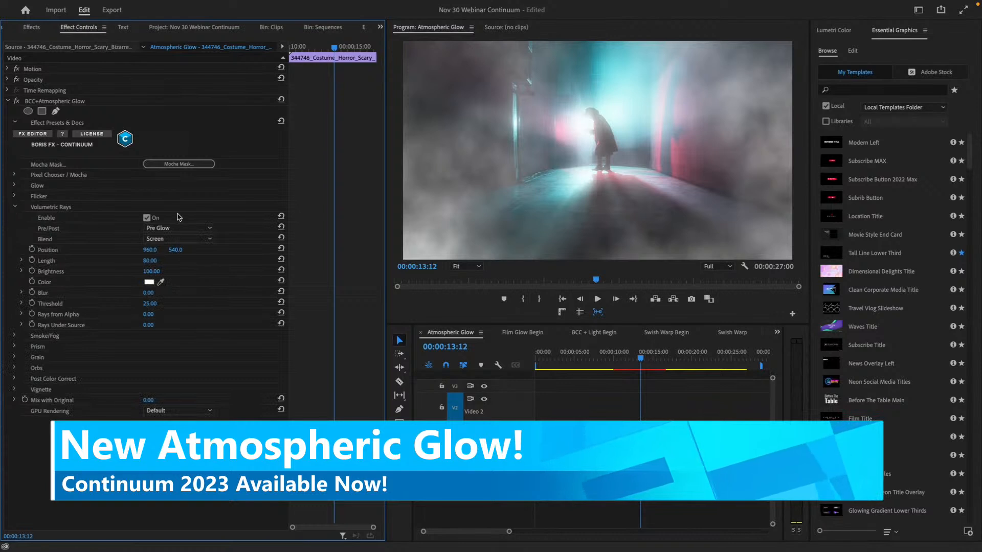
left_click(147, 218)
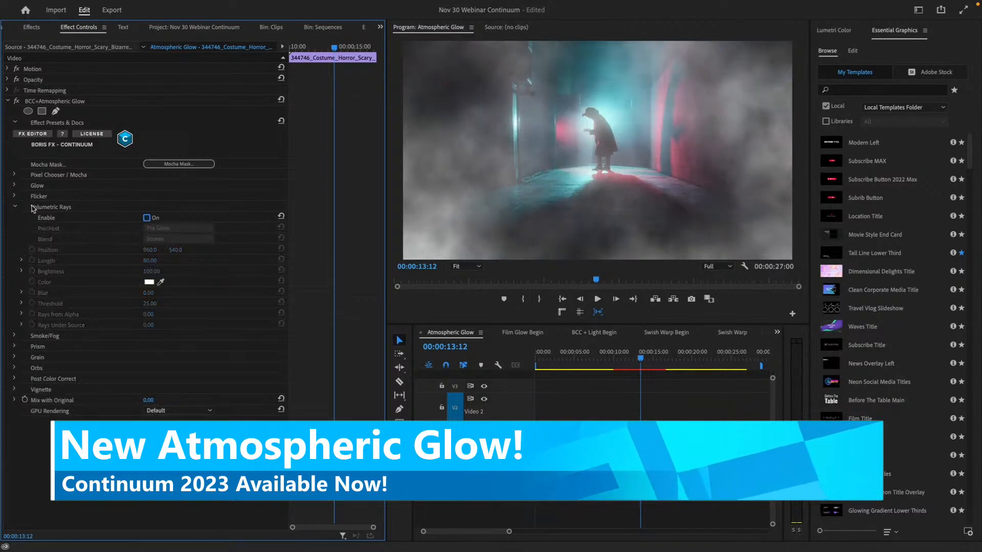
left_click(13, 207)
left_click(14, 218)
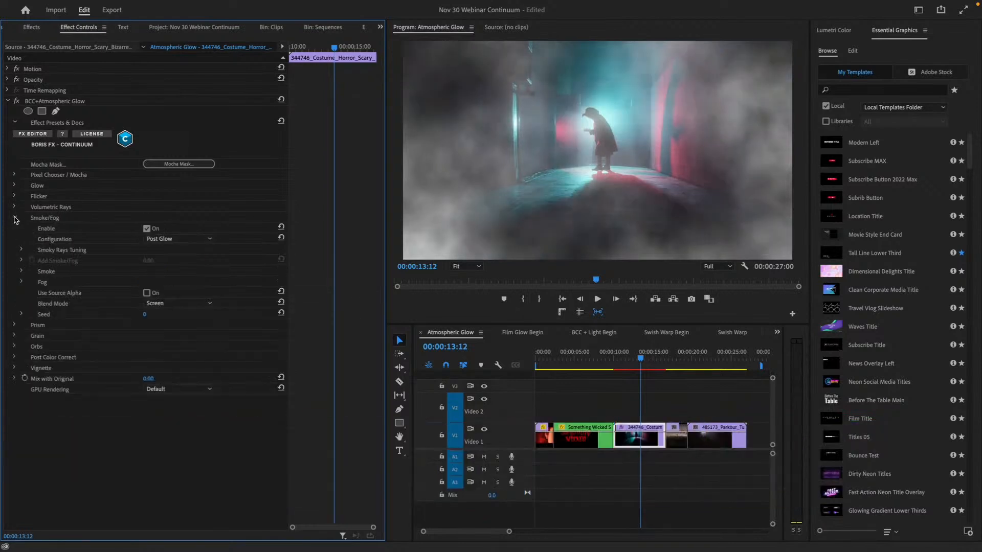
left_click(147, 228)
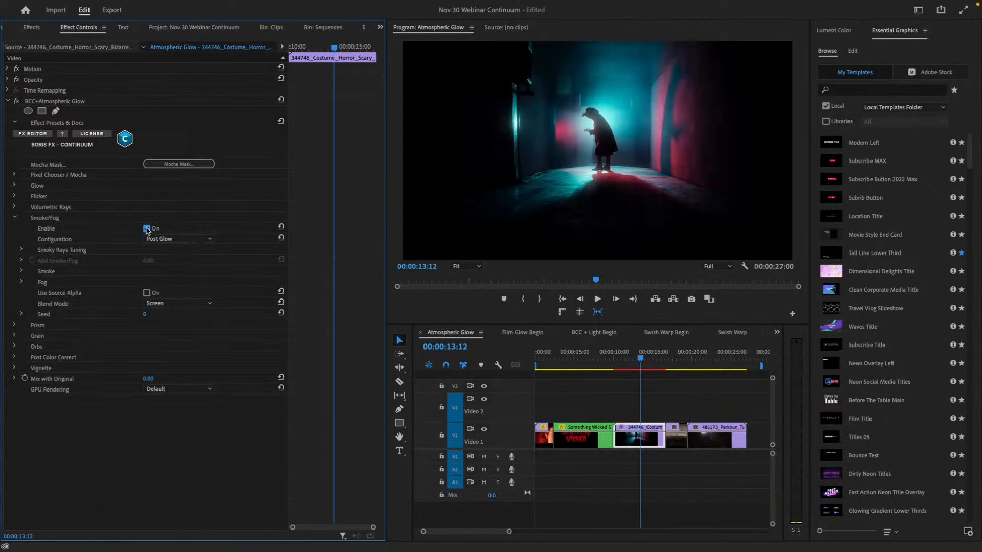
left_click(15, 217)
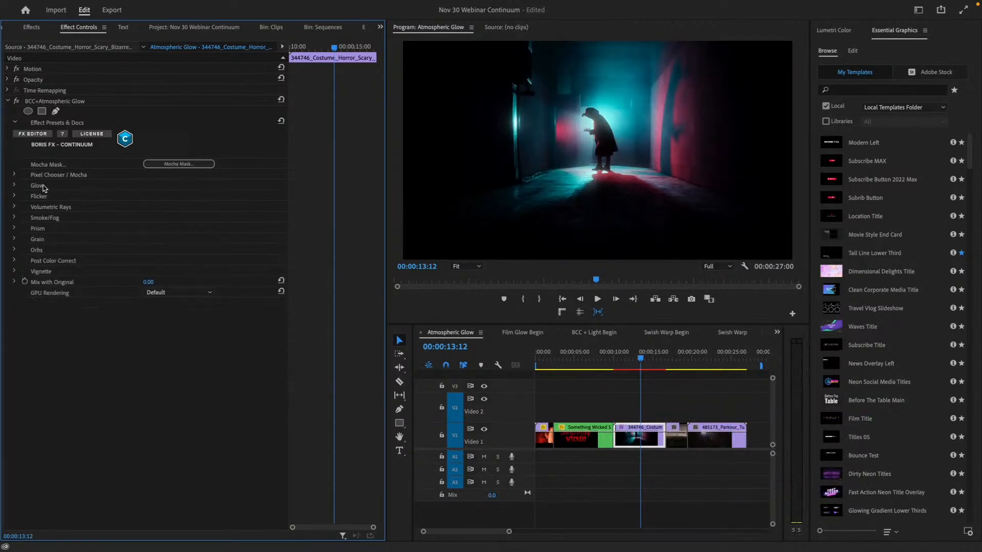
Step: Set the Glow Threshold of BCC+Atmospheric Glow to 9, trying 23 and 4 on the way
left_click(14, 186)
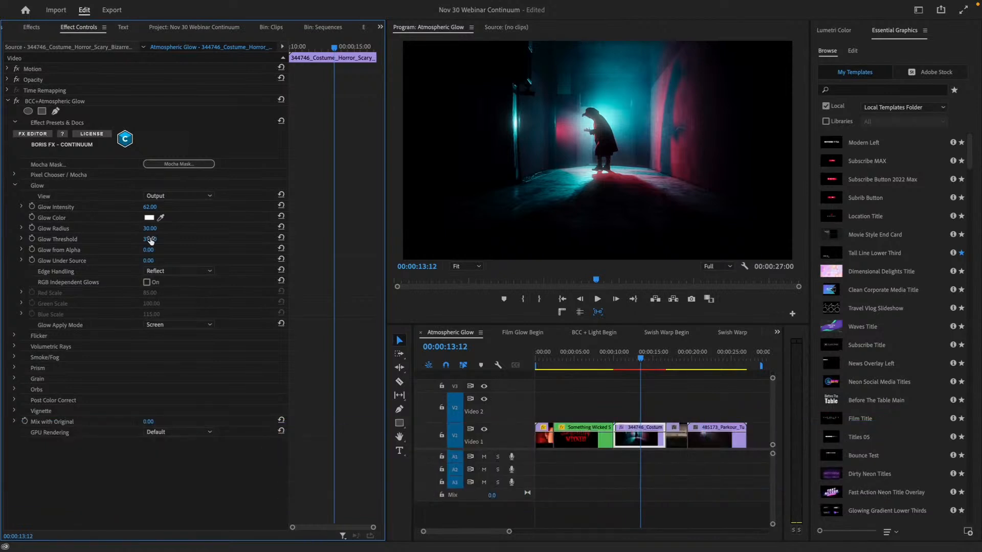
left_click(149, 238)
type("3")
key("Return")
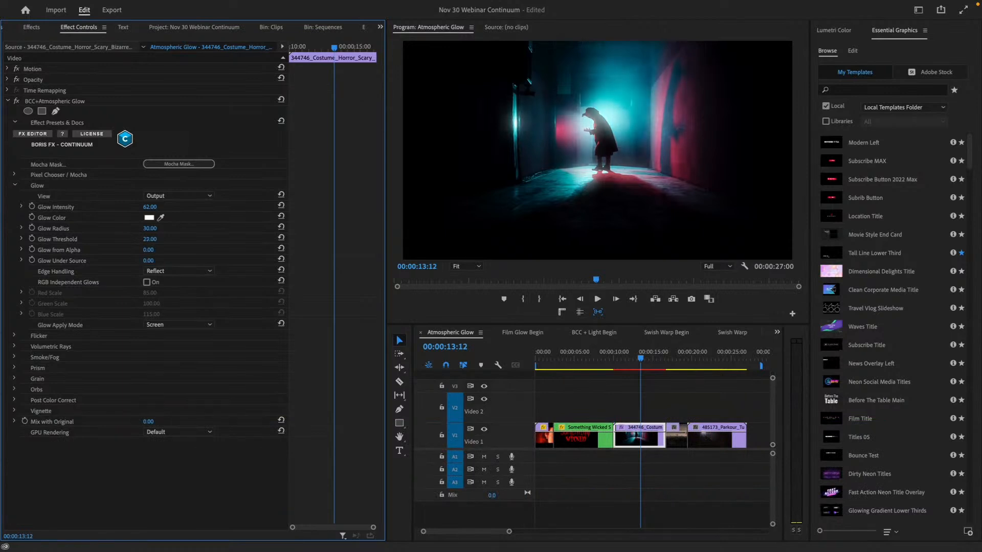
left_click(149, 239)
type("13")
key("Return")
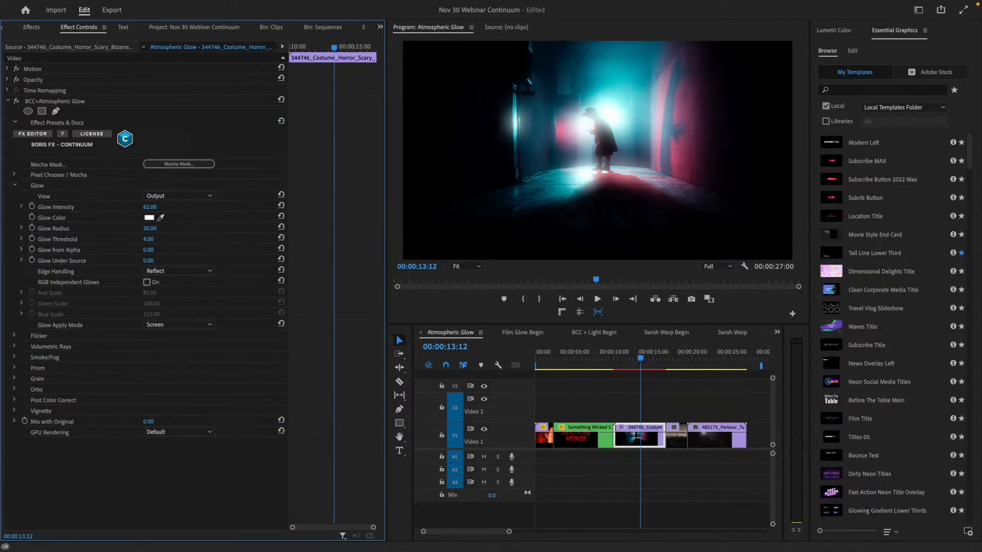
left_click(149, 238)
type("9")
key("Return")
Step: Set the Glow Radius of BCC+Atmospheric Glow to 51
left_click(150, 228)
type("53")
key("Return")
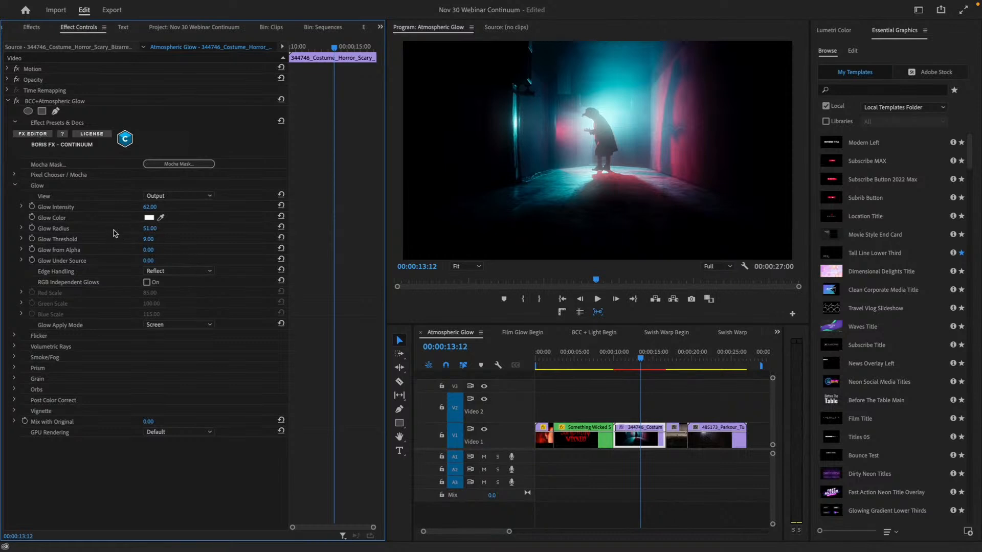
Step: Open the effect in the FX Editor and try several presets, ending on Glow, Grain and Large Orb Hotspots
left_click(35, 134)
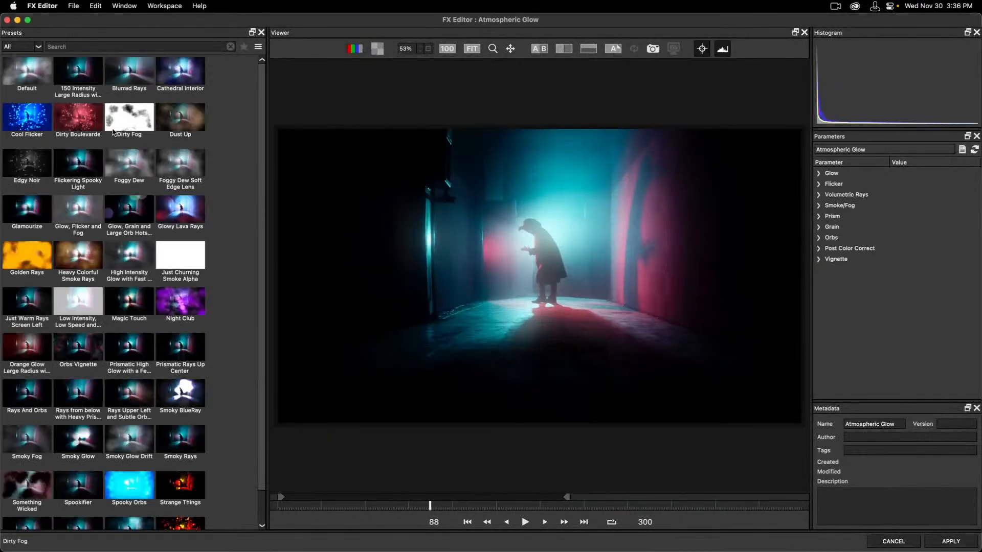
scroll(261, 309, "down", 2)
scroll(262, 309, "up", 2)
left_click(133, 305)
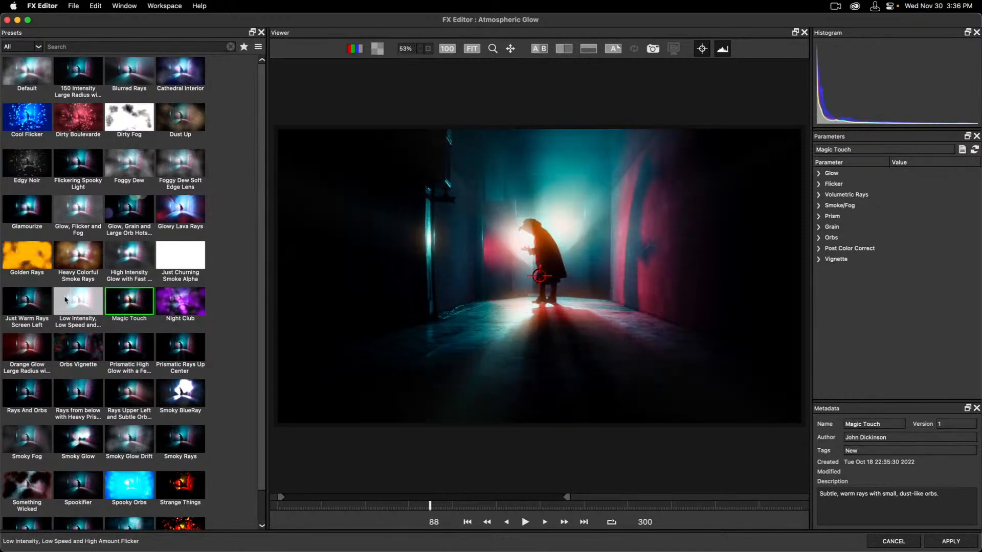
left_click(122, 358)
left_click(169, 348)
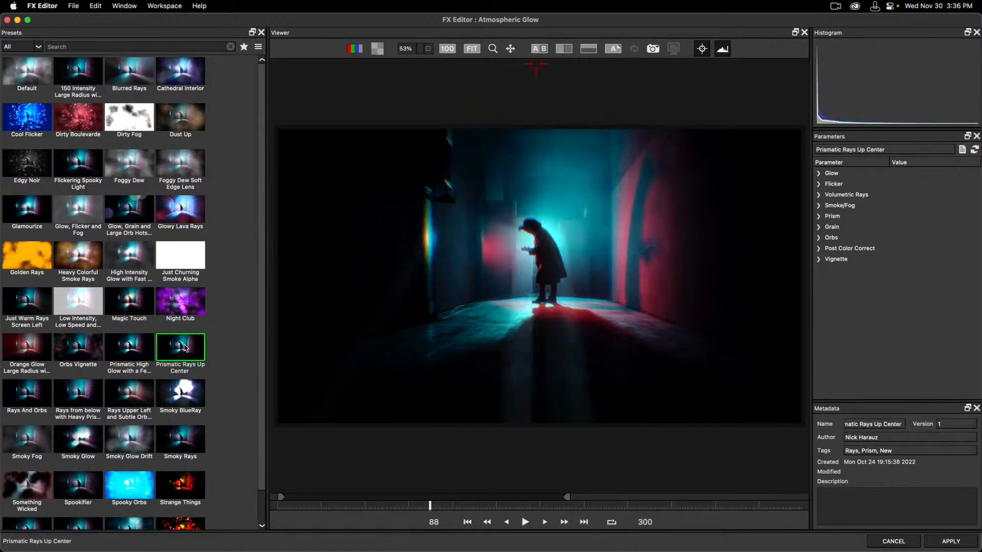
left_click(143, 351)
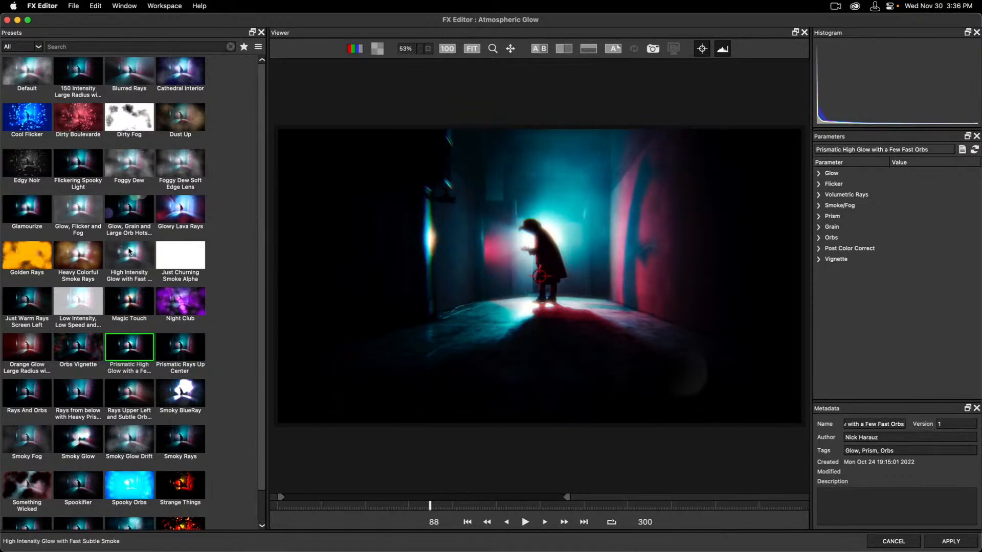
left_click(128, 250)
left_click(130, 215)
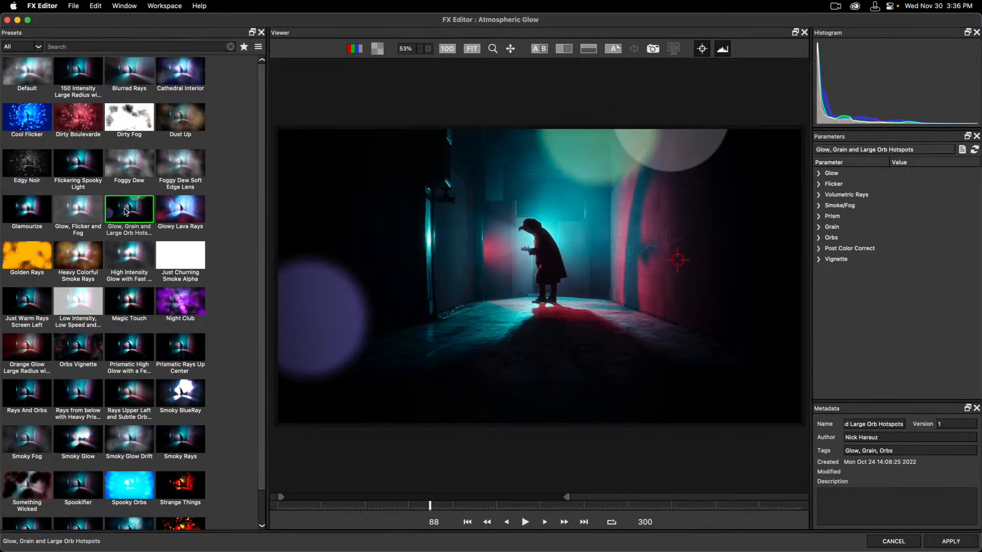
Step: Play the preview briefly and compare the preset with the original in A/B, vertical split and horizontal split views
left_click(525, 522)
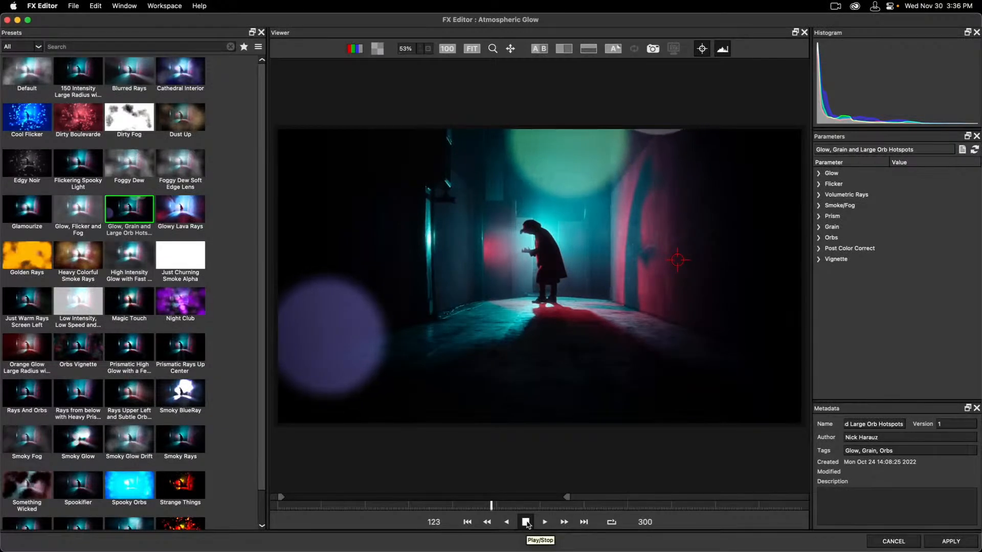
left_click(526, 523)
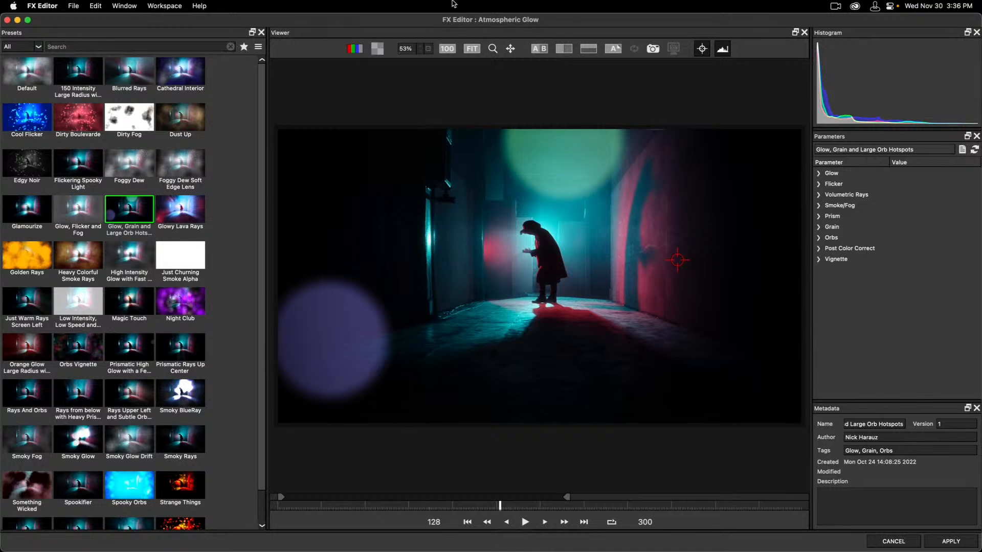
left_click(540, 49)
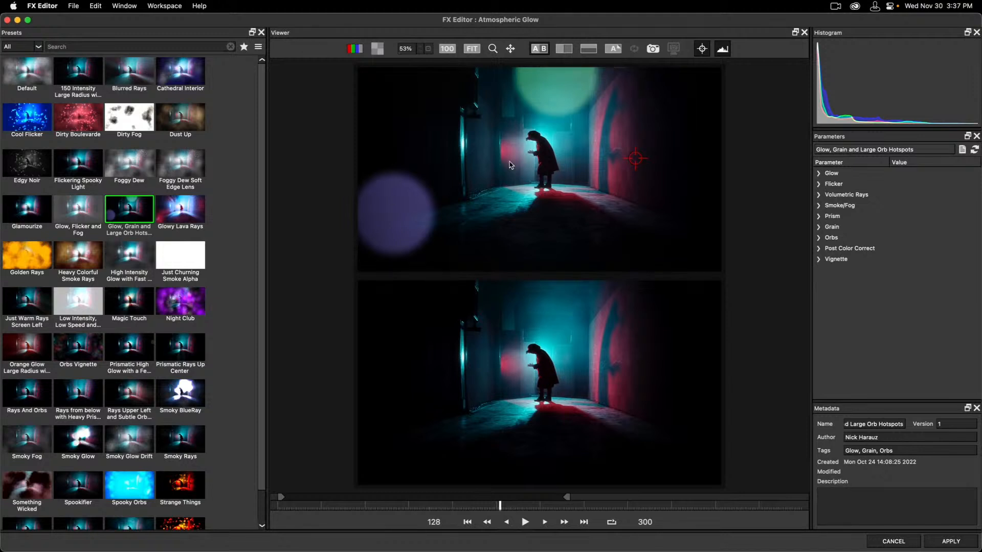
left_click(560, 49)
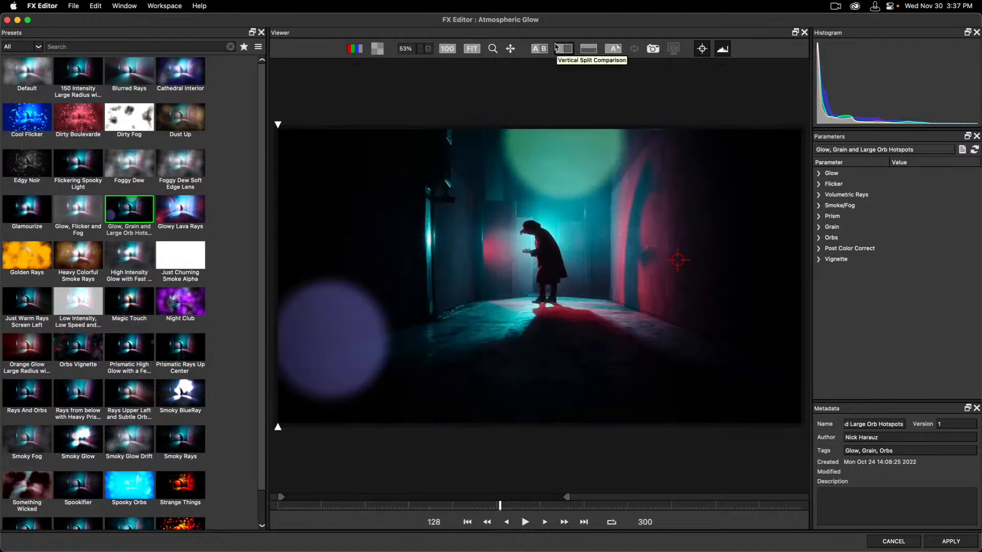
left_click_drag(277, 124, 675, 126)
left_click(588, 49)
left_click_drag(273, 129, 257, 211)
left_click_drag(263, 347, 263, 129)
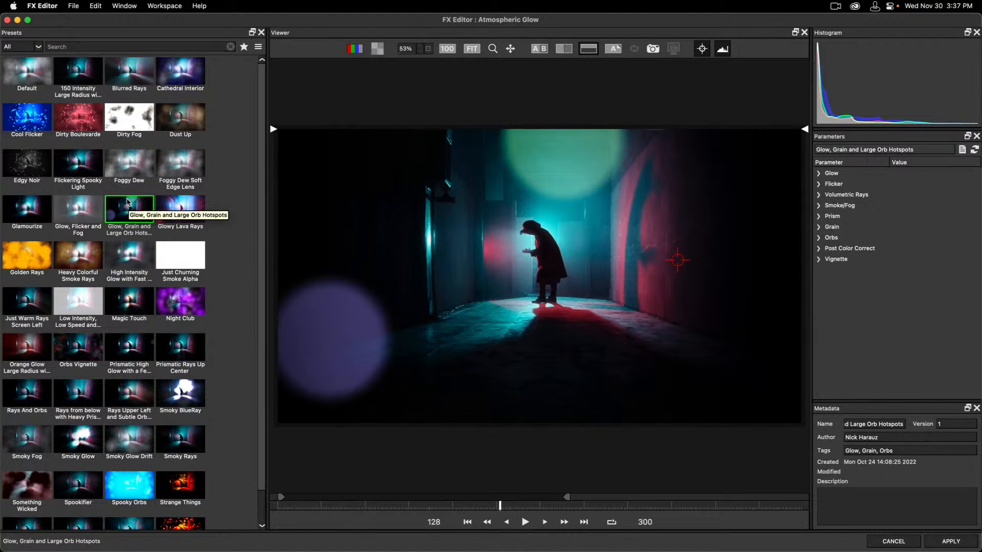
Step: Load the Prismatic Rays Up Center preset and move its ray origin to just above the frame's upper edge, over the figure
left_click(183, 353)
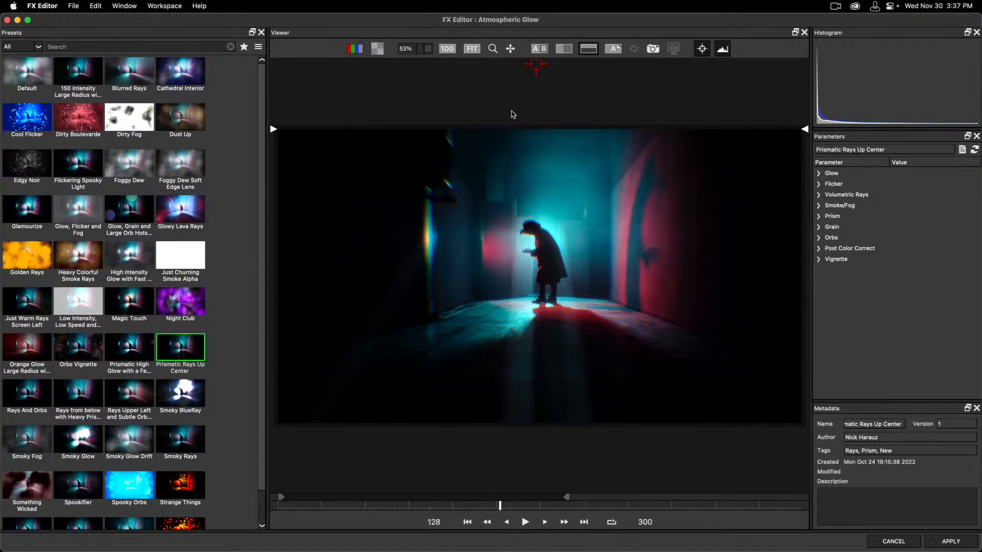
mouse_move(535, 88)
left_mouse_down()
mouse_move(526, 136)
mouse_move(537, 184)
mouse_move(607, 244)
mouse_move(416, 216)
mouse_move(425, 152)
mouse_move(546, 152)
mouse_move(599, 196)
left_mouse_up()
left_click_drag(639, 162, 553, 105)
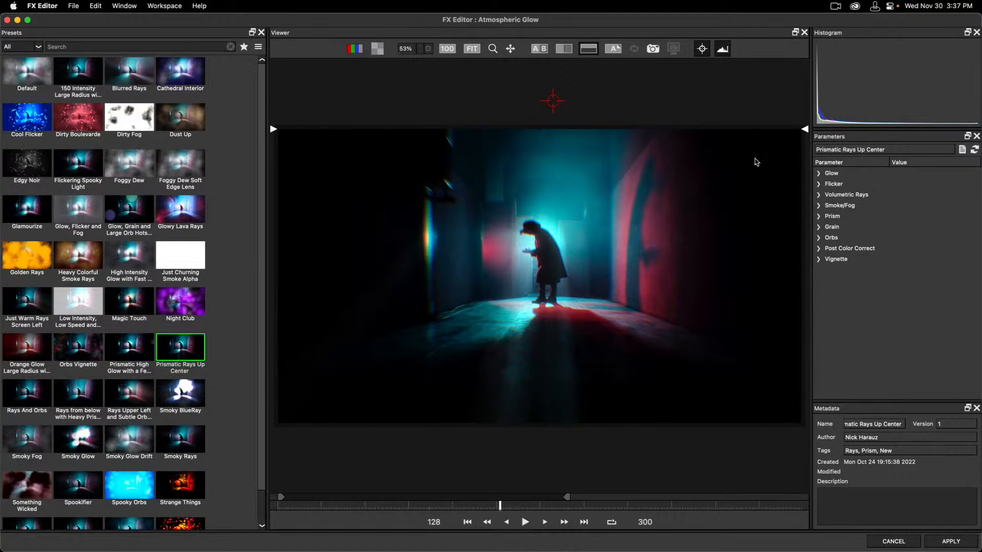
Step: Sample a cyan Glow Color from the light around the figure and set Glow Intensity to 59, Glow Threshold to 28 and Glow Radius to 28
left_click(818, 174)
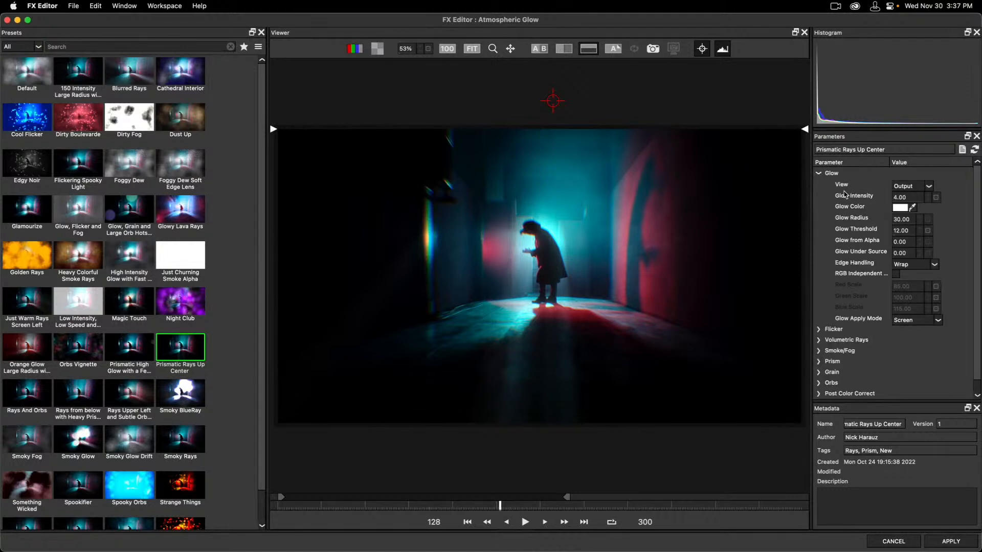
left_click(913, 211)
left_click(553, 218)
mouse_move(899, 230)
left_mouse_down()
mouse_move(869, 230)
mouse_move(916, 230)
mouse_move(899, 230)
mouse_move(920, 197)
mouse_move(918, 217)
mouse_move(900, 217)
left_mouse_up()
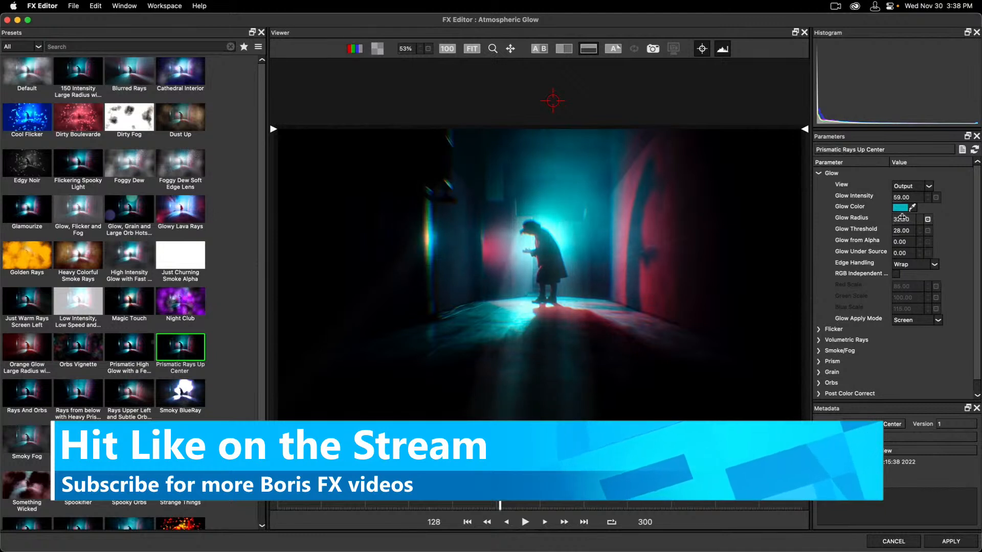
left_click_drag(899, 217, 910, 216)
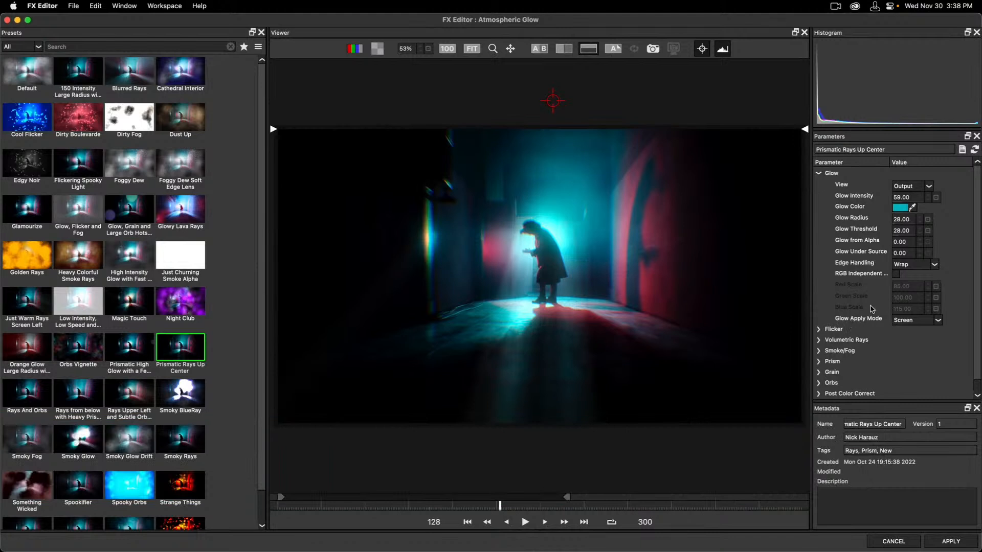
Step: Try Multiply and Screen as the Glow Apply Mode, and settle on Lighter
left_click(903, 328)
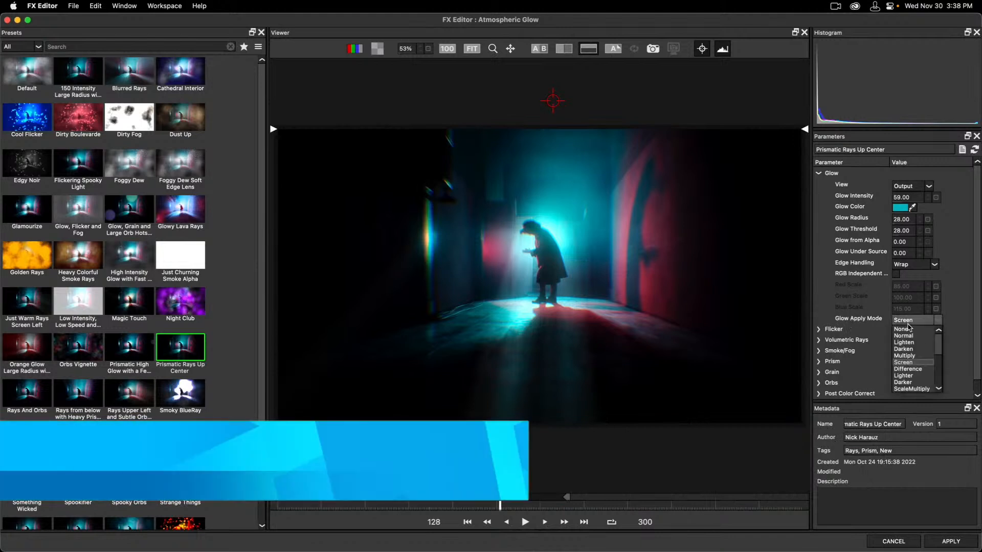
left_click(907, 356)
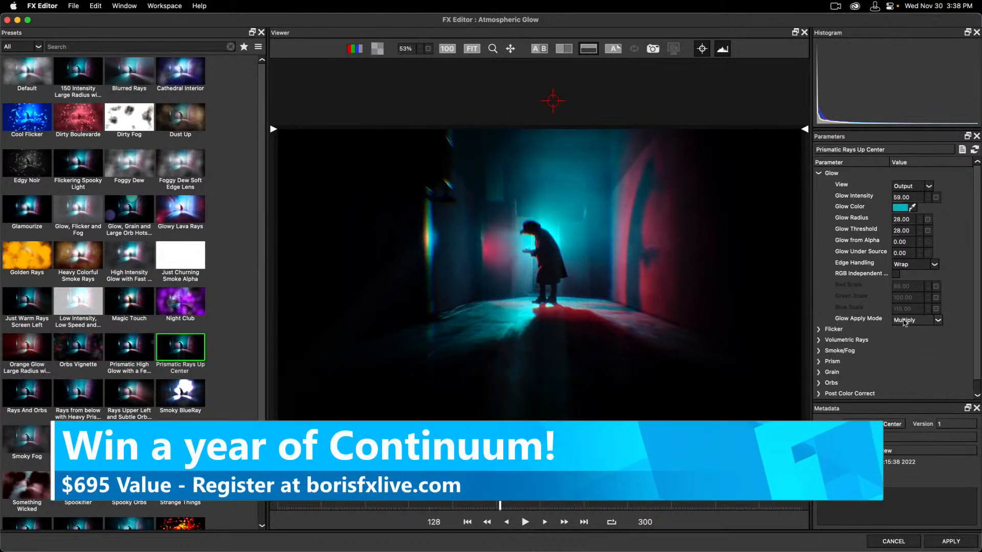
left_click(908, 320)
left_click(905, 362)
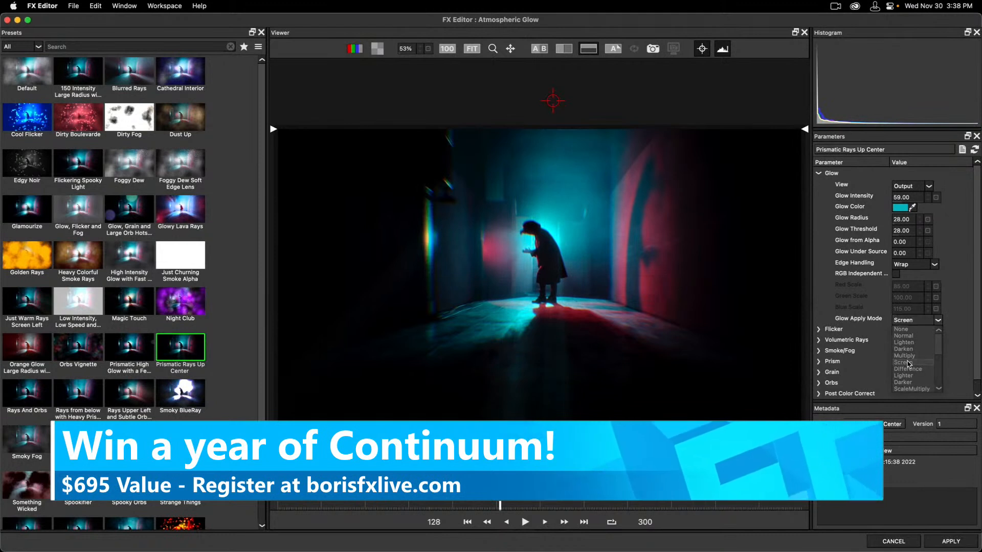
left_click(909, 321)
scroll(919, 363, "down", 1)
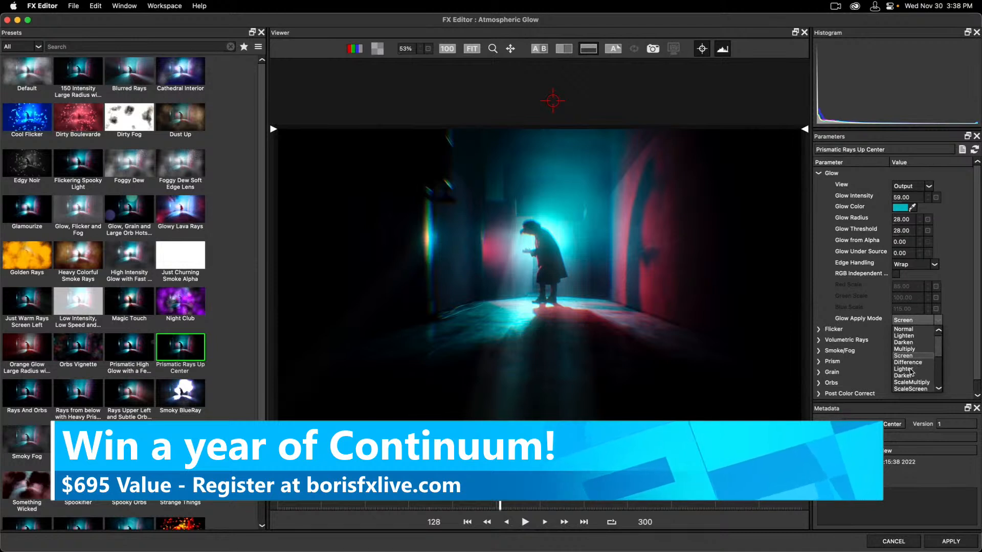
left_click(915, 368)
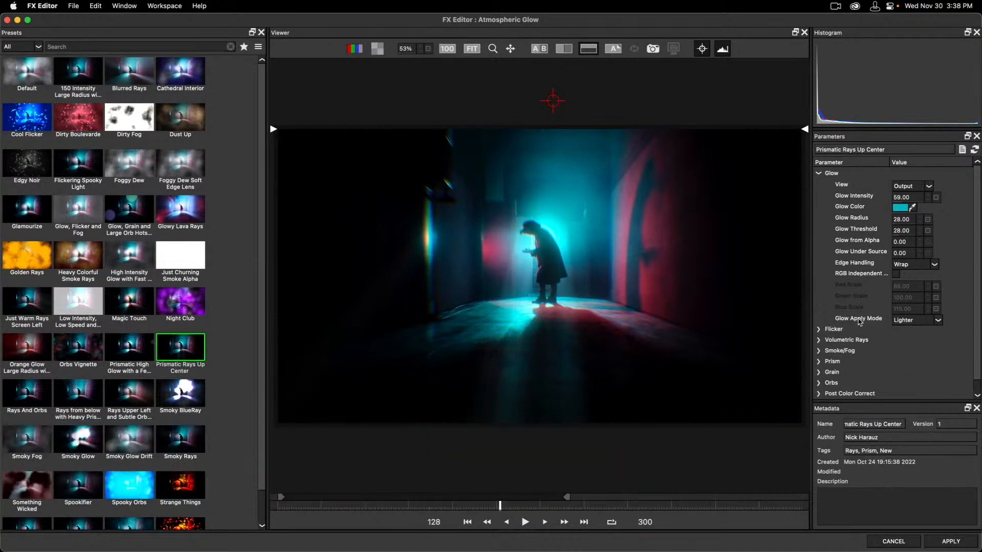
Step: Enable Flicker for the Atmospheric Glow and set its Amount to 1
left_click(819, 173)
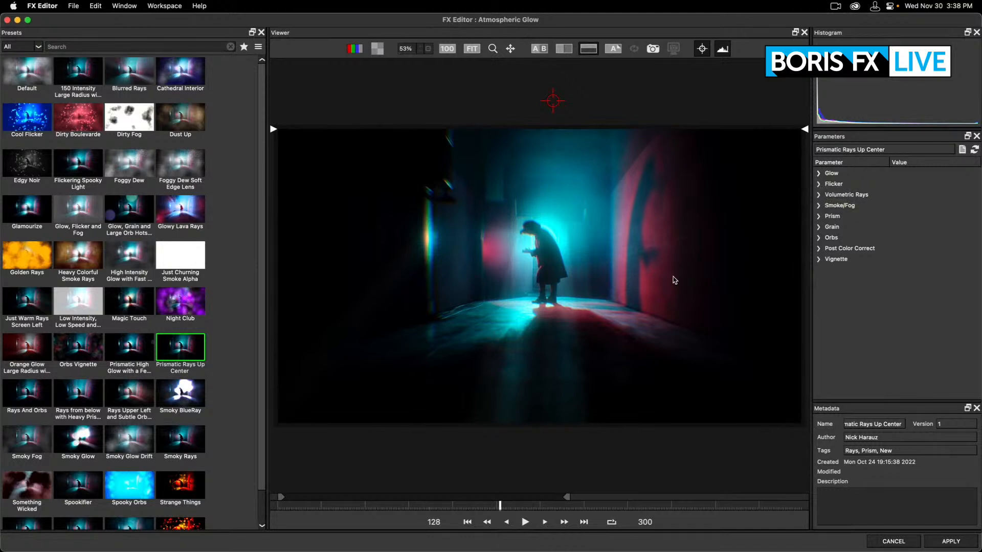
left_click(818, 184)
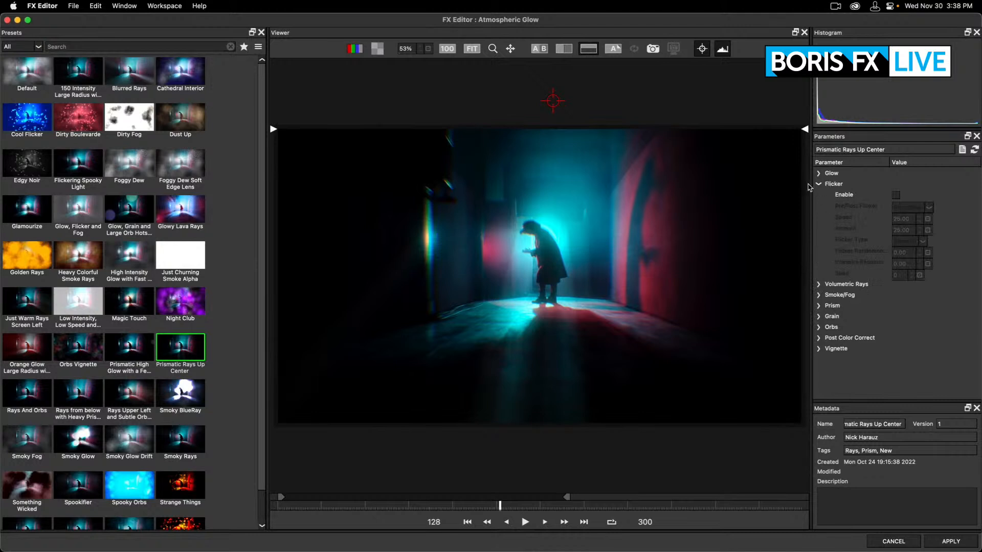
left_click(896, 195)
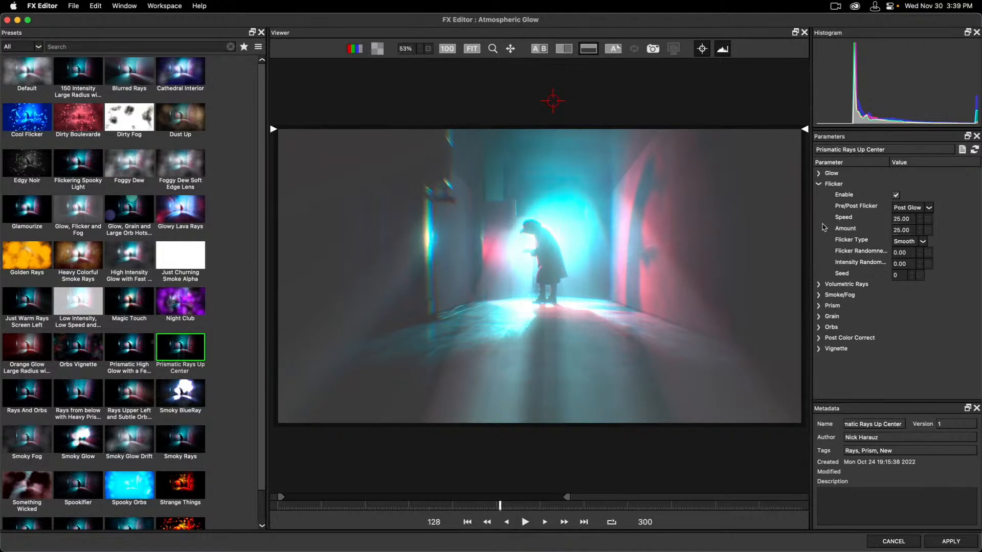
left_click(902, 230)
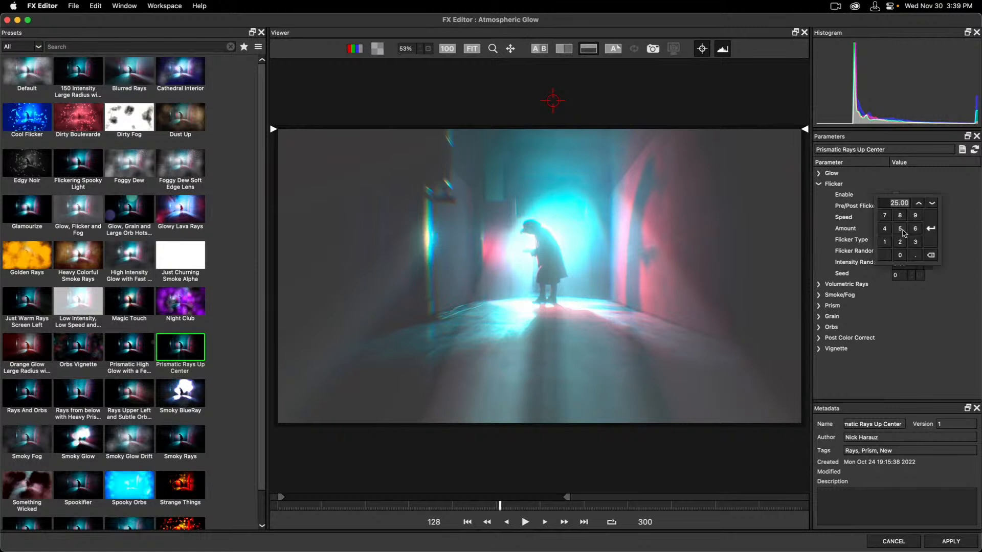
left_click(885, 243)
left_click(933, 229)
Step: Play the preview, scrub back to an earlier frame and play it again to judge the flicker
left_click(525, 522)
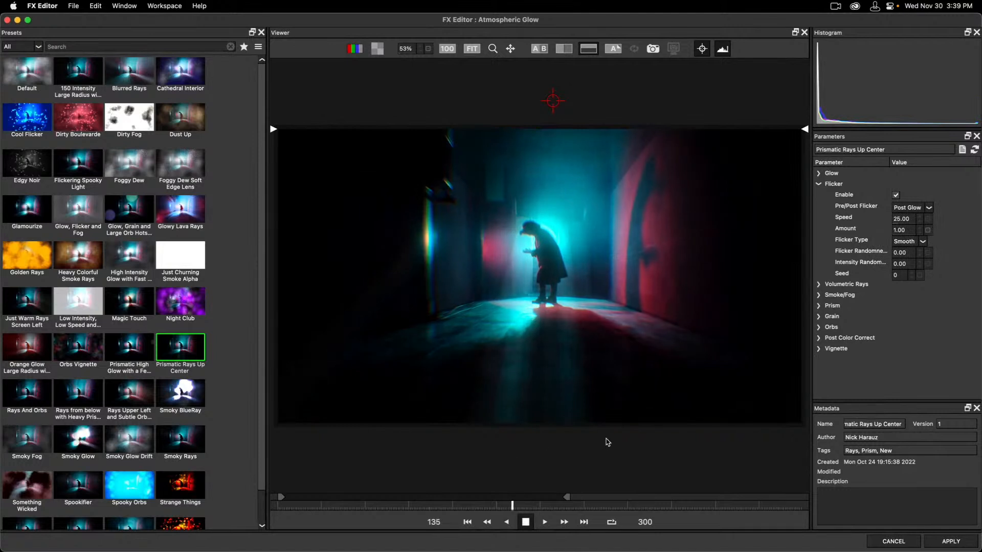
left_click(525, 521)
left_click_drag(527, 506, 396, 509)
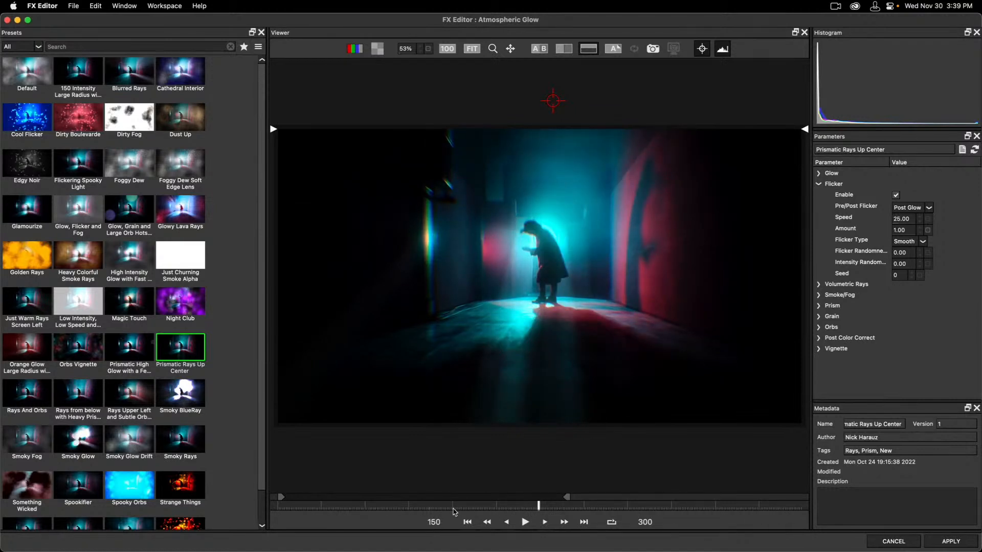
left_click(525, 521)
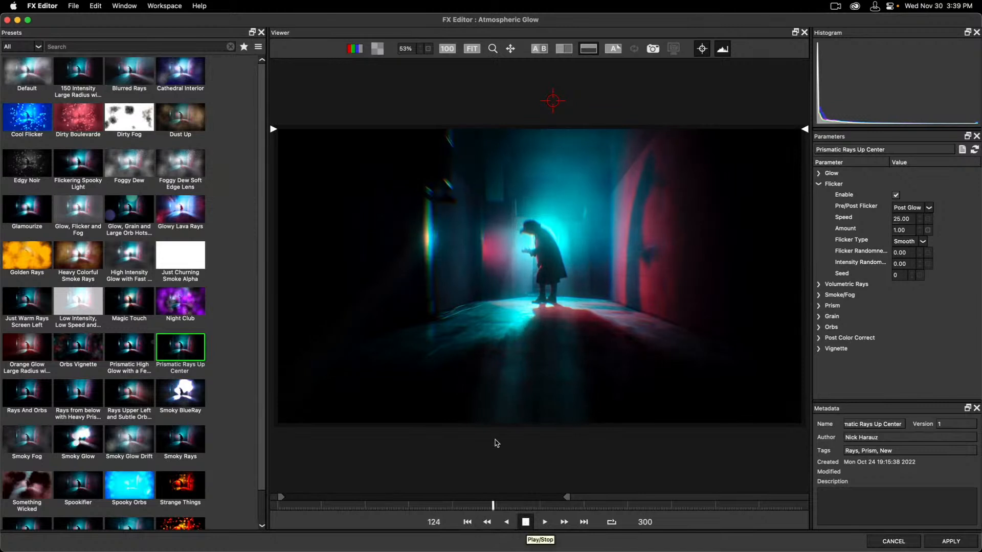
left_click(525, 521)
Step: Set the Flicker Amount to 5 and the Speed to 100, and play the preview to check the effect
left_click(903, 230)
left_click(901, 229)
left_click(929, 232)
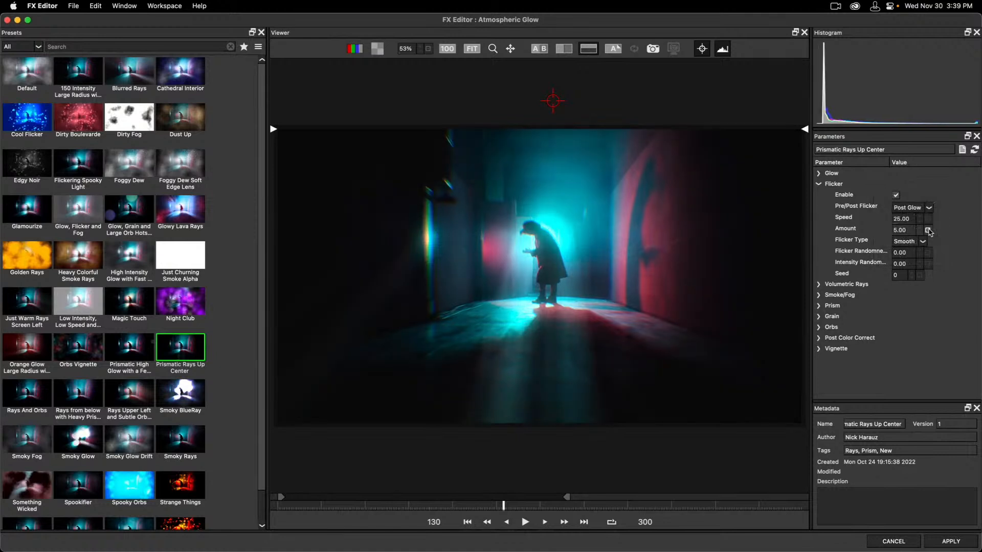
left_click(903, 217)
left_click(889, 231)
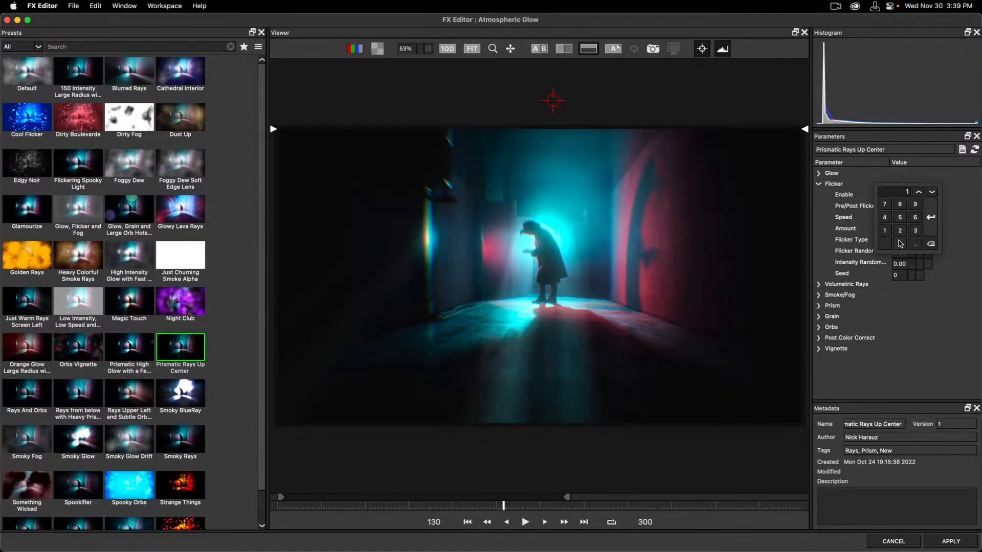
left_click(901, 245)
left_click(931, 218)
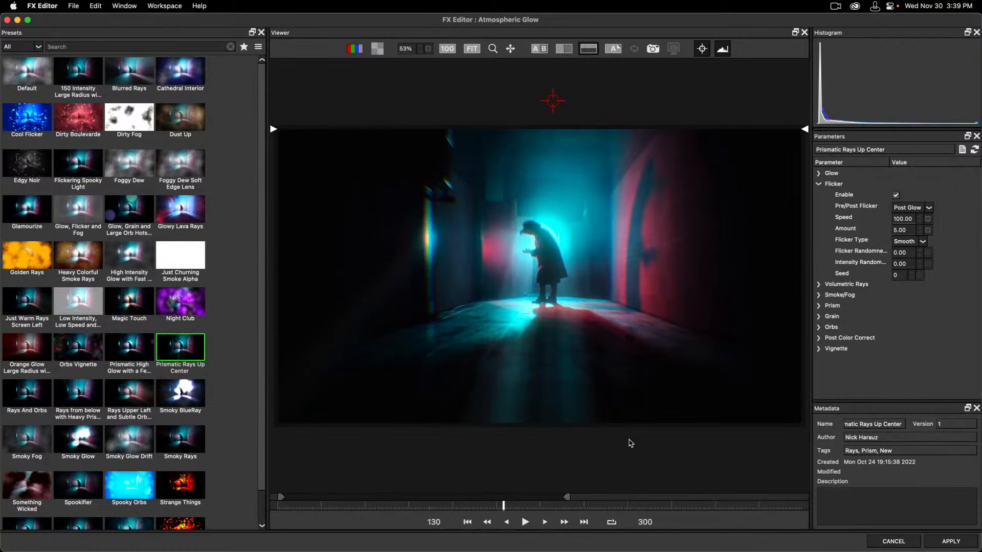
left_click(525, 522)
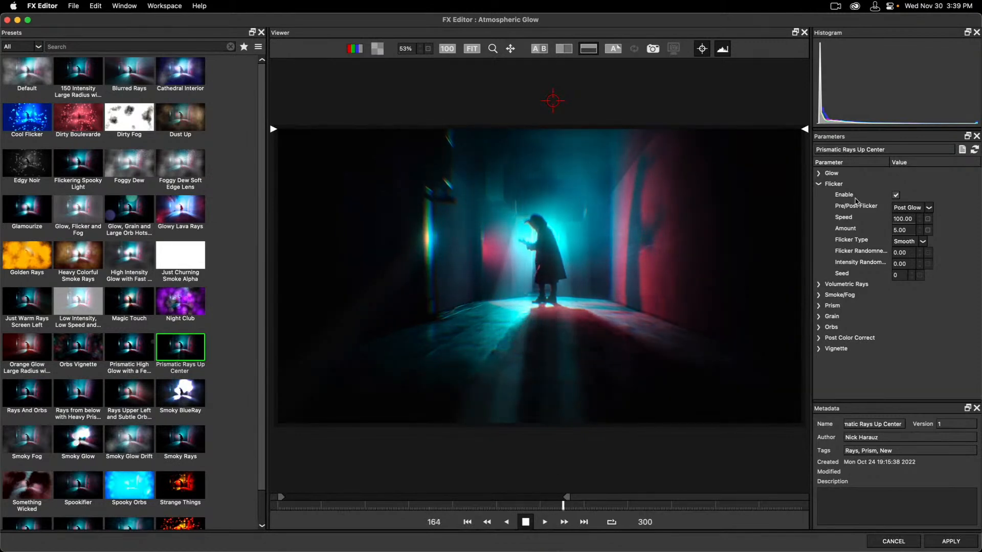
left_click(526, 522)
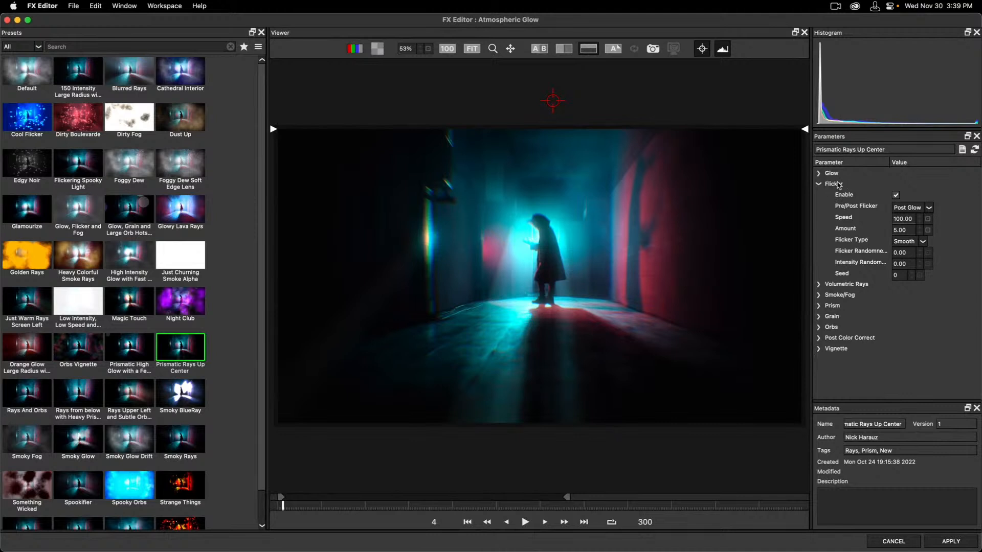
Step: Try Pre Glow as the Pre/Post Flicker option and return it to Post Glow
left_click(907, 208)
left_click(908, 216)
left_click(913, 209)
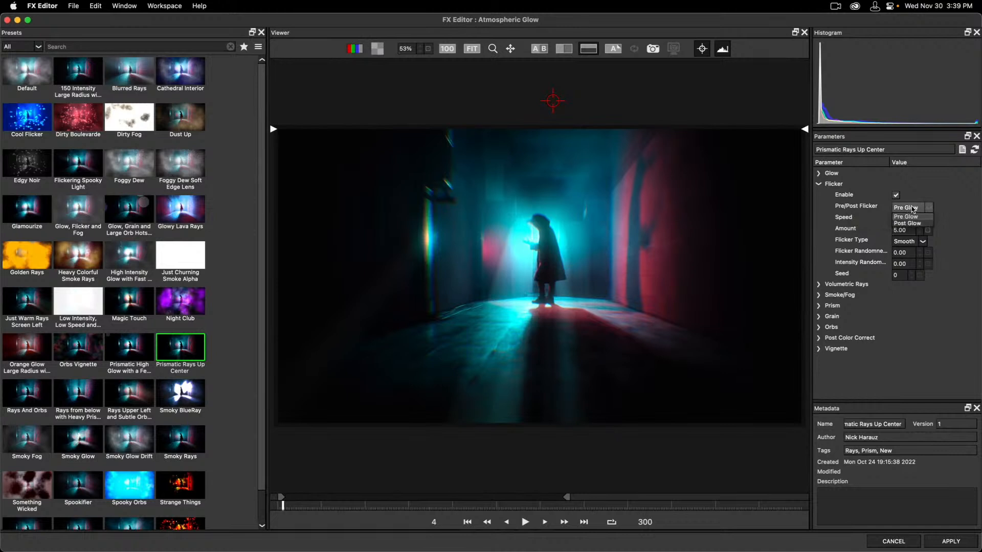
left_click(908, 224)
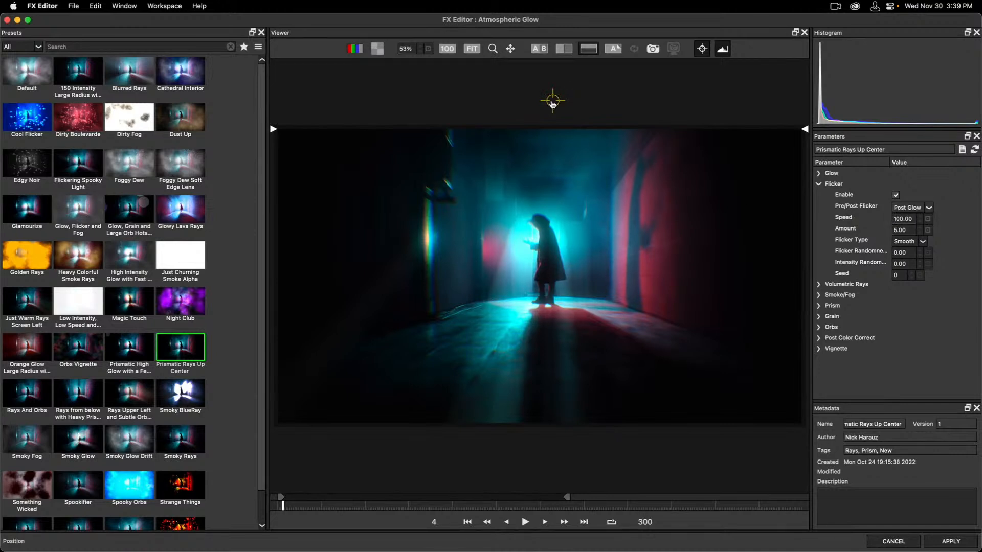
Step: Compare the shot with Volumetric Rays off and on, and reposition the ray origin to about 53.6, -3.2, just above the frame's upper edge
left_click_drag(554, 157, 549, 116)
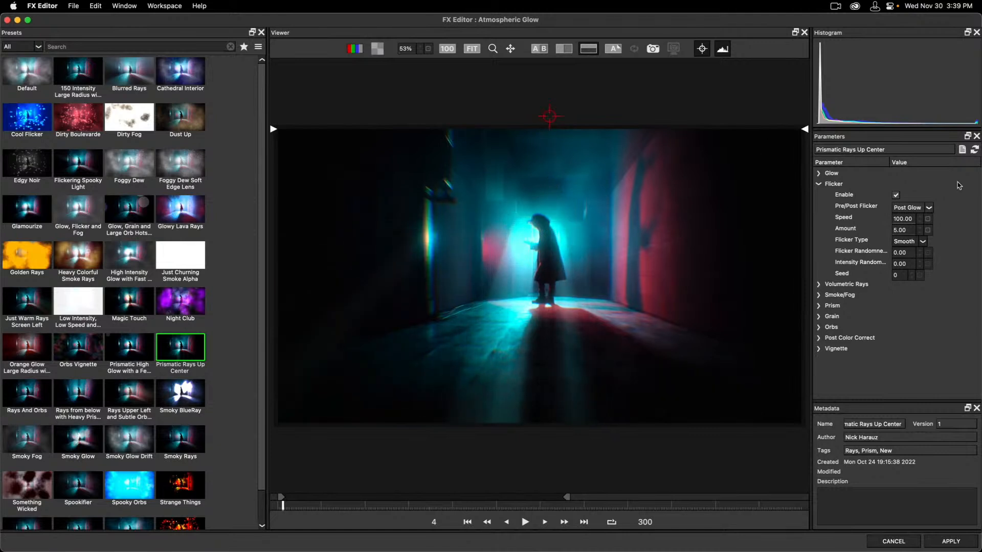
left_click(817, 186)
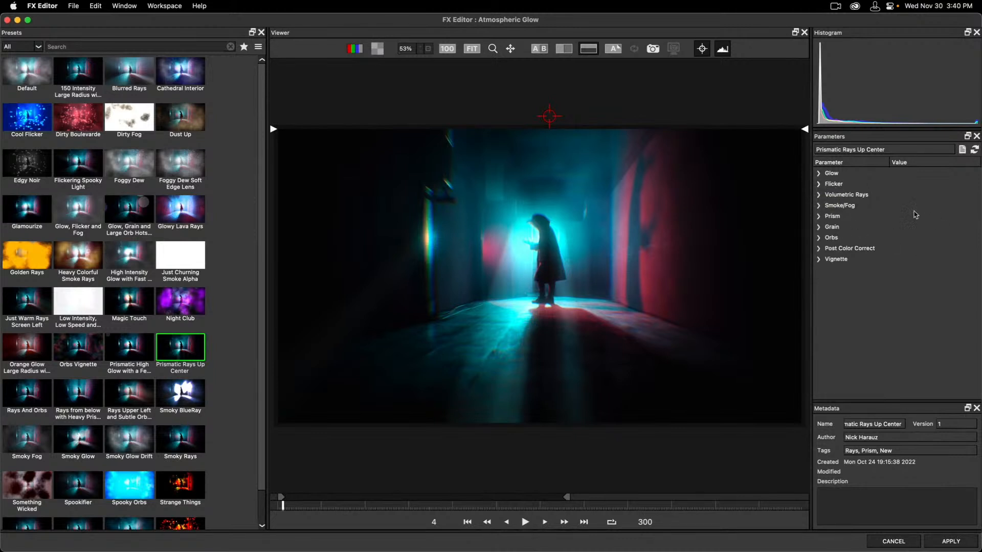
left_click(819, 239)
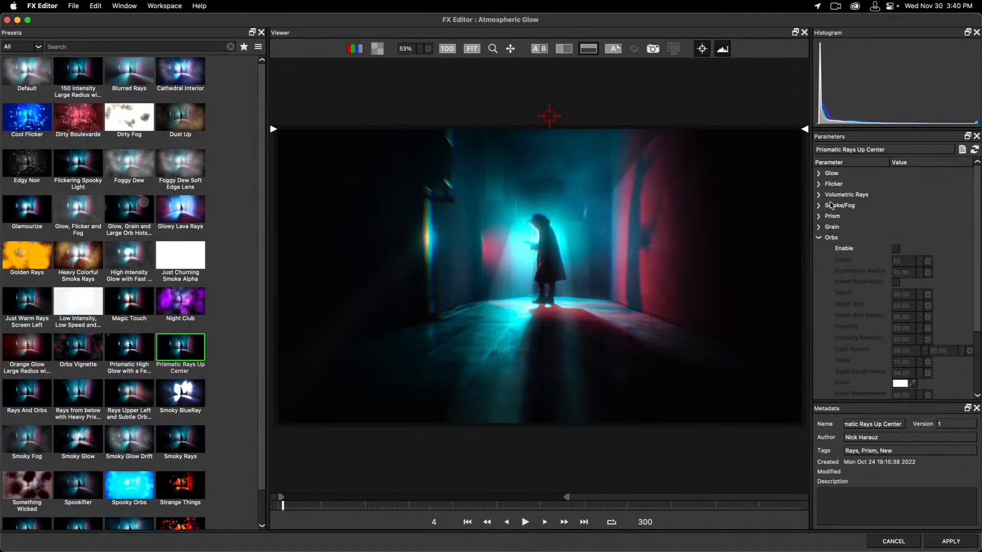
left_click(819, 195)
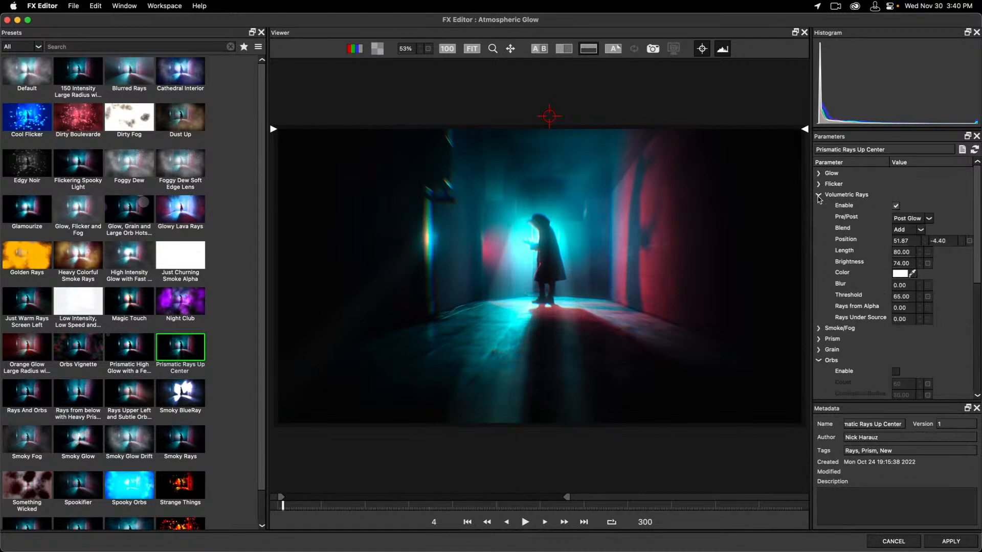
left_click(896, 206)
left_click(896, 206)
left_click(896, 206)
left_click(896, 206)
mouse_move(550, 117)
left_mouse_down()
mouse_move(559, 153)
mouse_move(558, 119)
left_mouse_up()
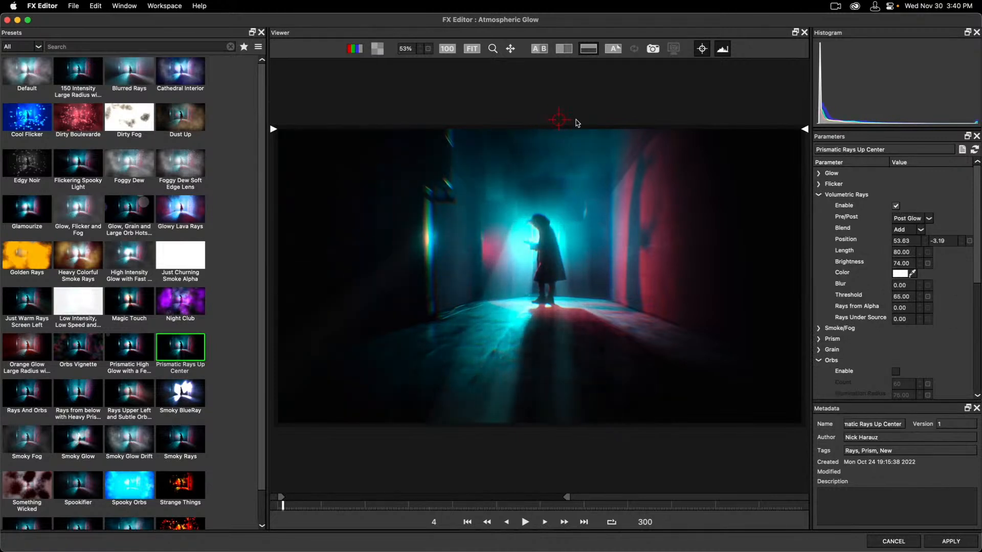
left_click(819, 196)
Step: Look over the Smoke/Fog settings and compare the shot with Prism disabled and enabled
left_click(819, 205)
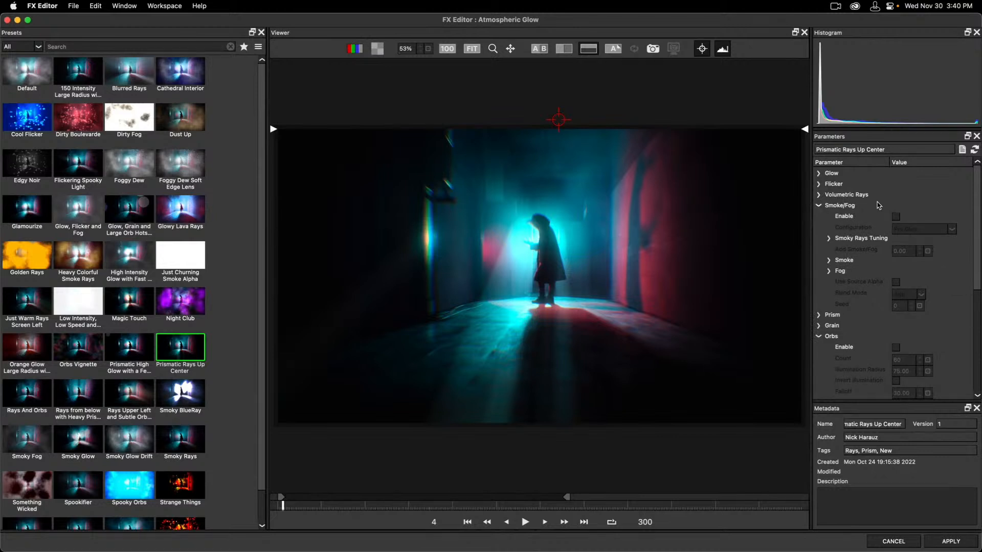
left_click(819, 206)
left_click(819, 217)
left_click(896, 228)
left_click(898, 229)
left_click(896, 228)
left_click(896, 228)
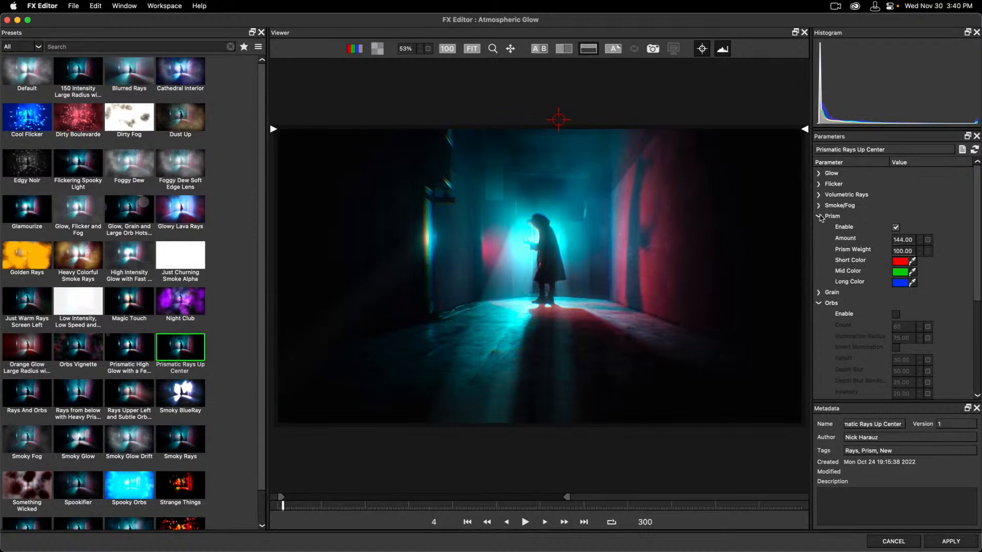
left_click(819, 216)
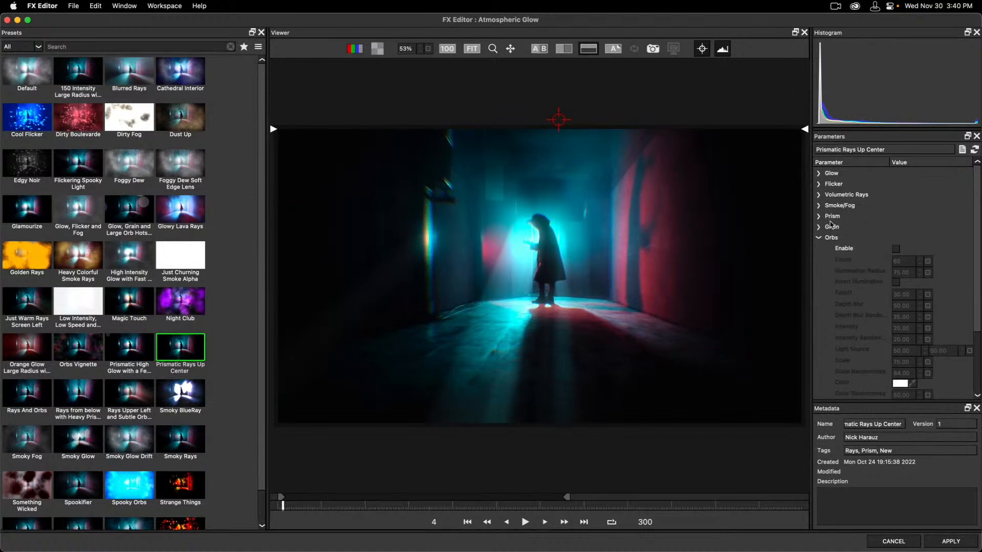
Step: Enable Orbs, place their Light Source on the figure at about 48.6, 45.5, and play the preview briefly
left_click(895, 249)
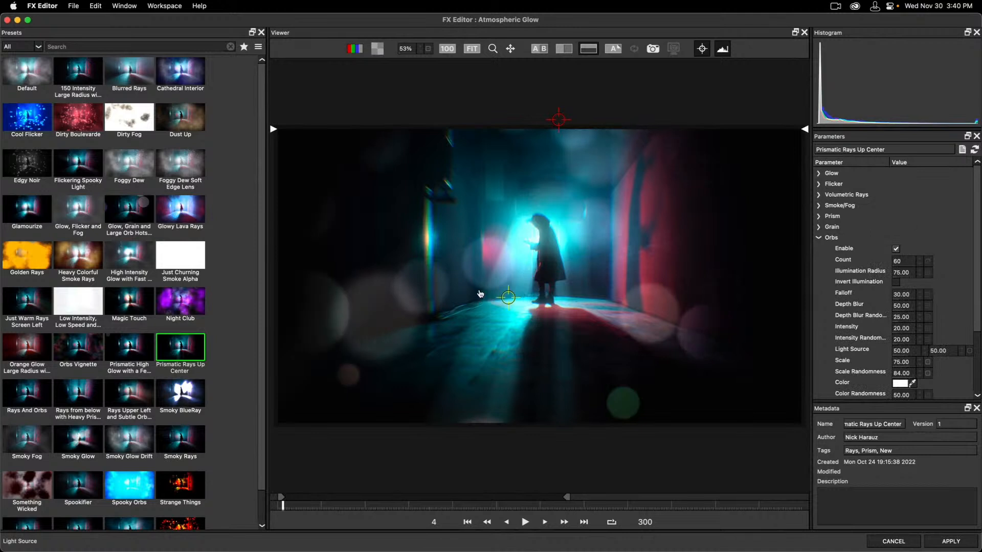
left_click_drag(564, 278, 555, 267)
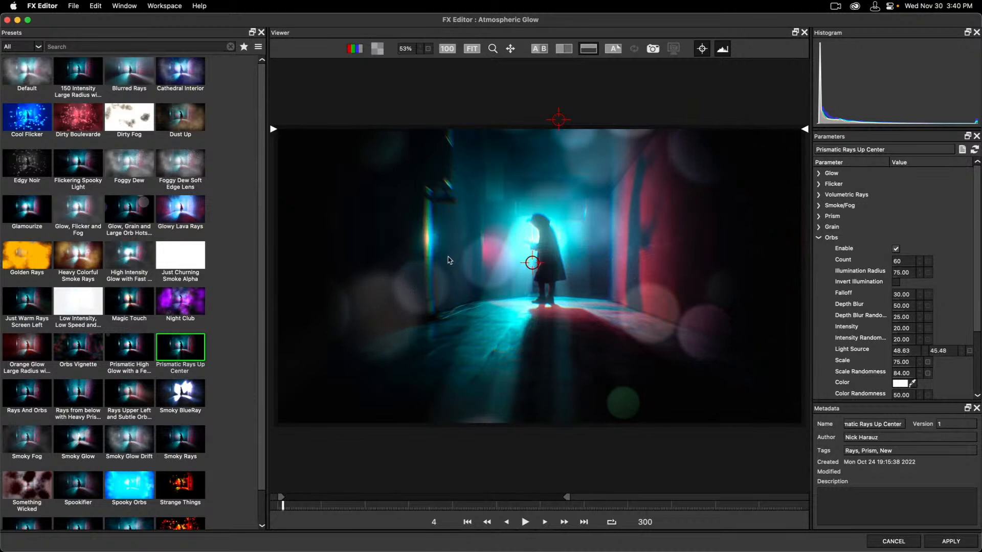
left_click(525, 522)
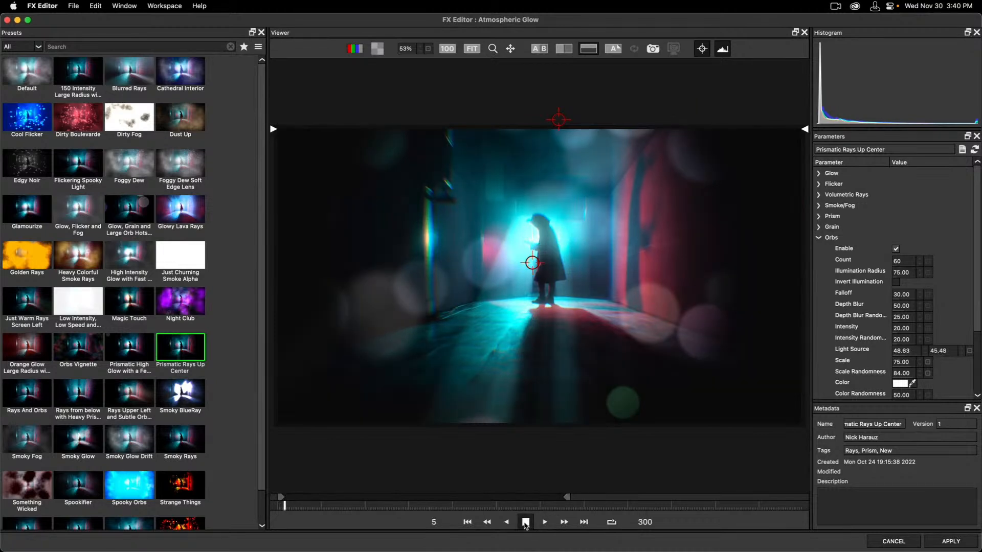
left_click(525, 522)
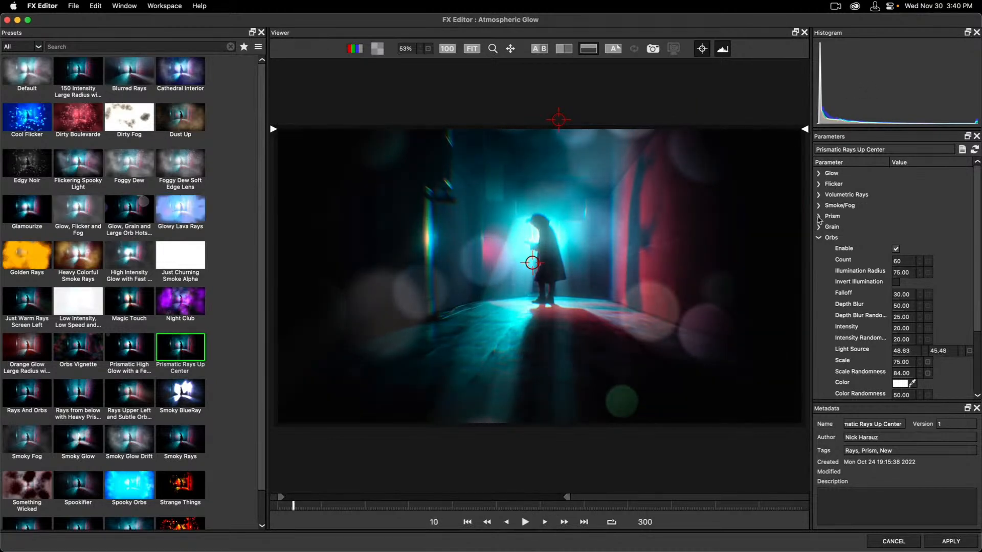
Step: Disable Volumetric Rays and preview the shot with only the orbs and glow
left_click(818, 194)
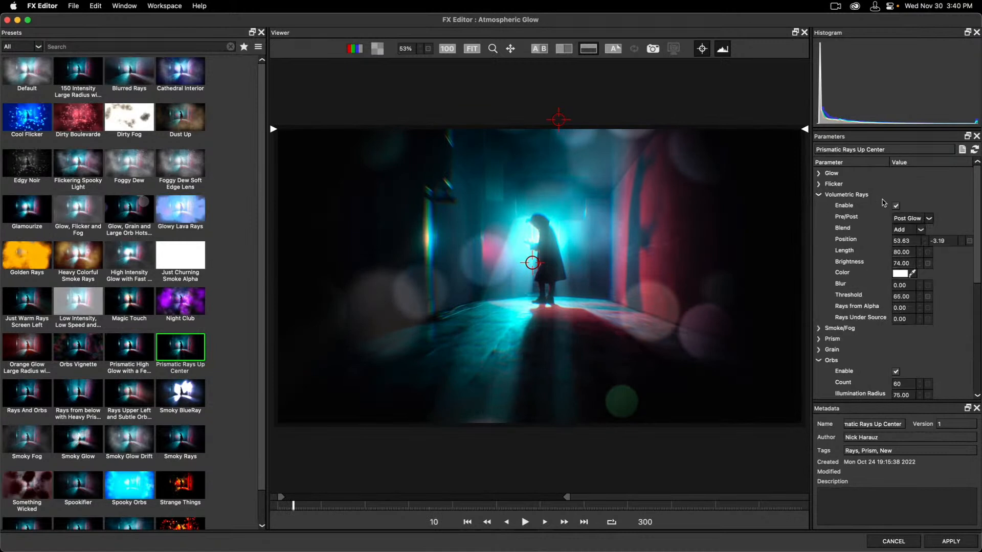
left_click(895, 205)
left_click(819, 196)
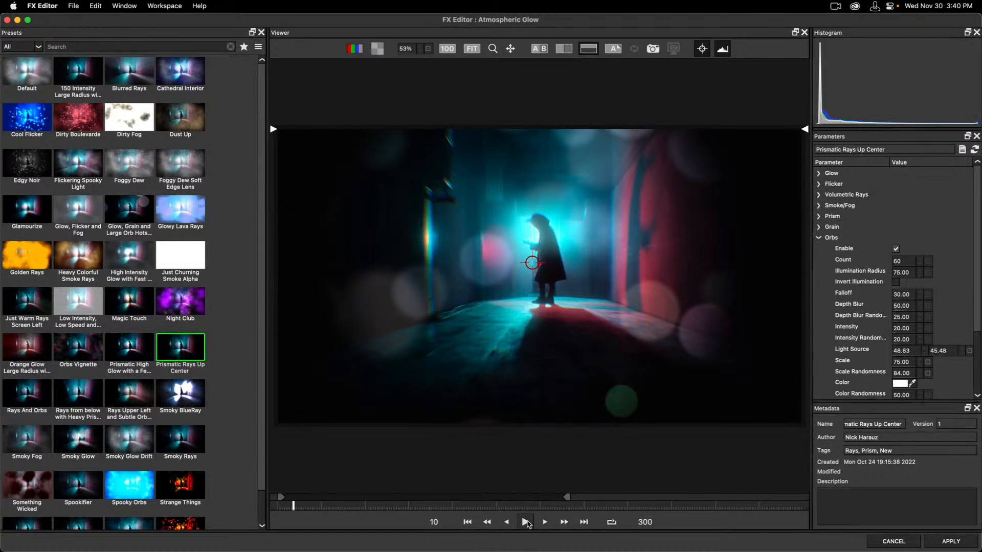
left_click(526, 522)
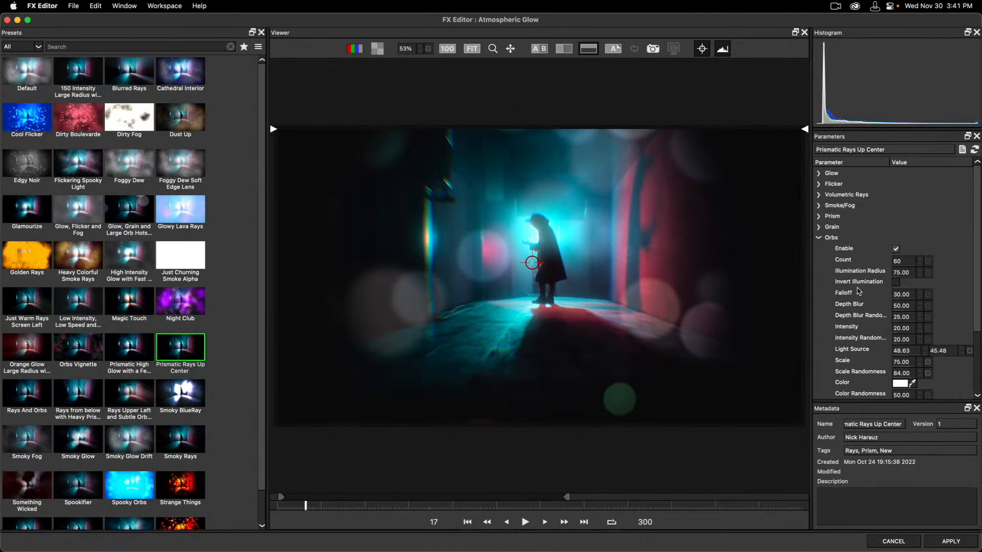
Step: Set the orbs' Illumination Radius to 86, turn on Invert Illumination and preview the result
mouse_move(896, 271)
left_mouse_down()
mouse_move(928, 269)
mouse_move(911, 270)
left_mouse_up()
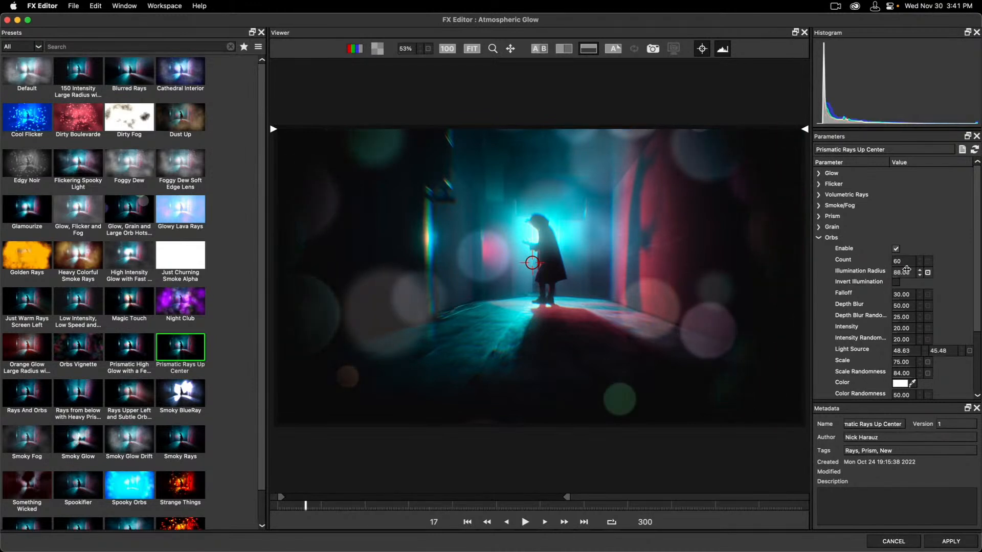
left_click(895, 282)
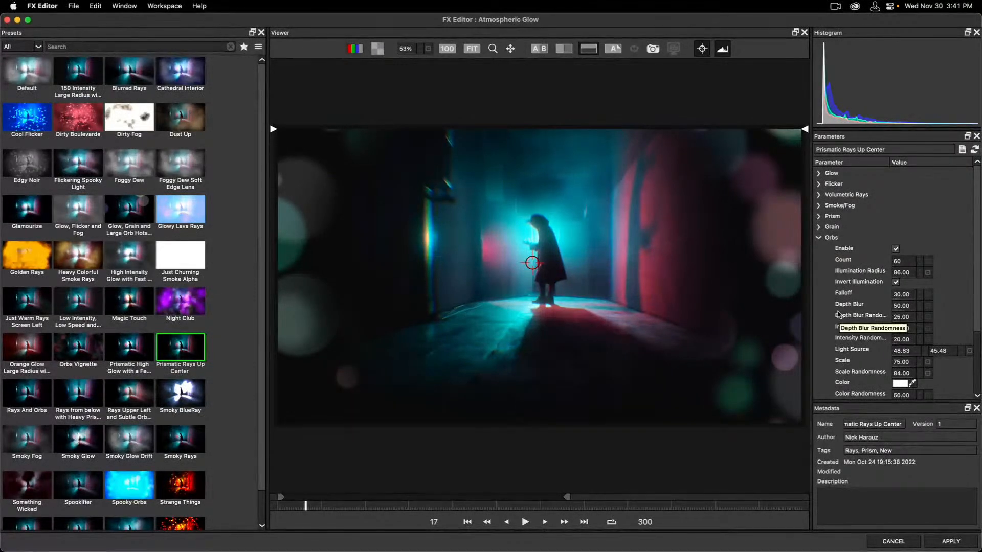
left_click(526, 522)
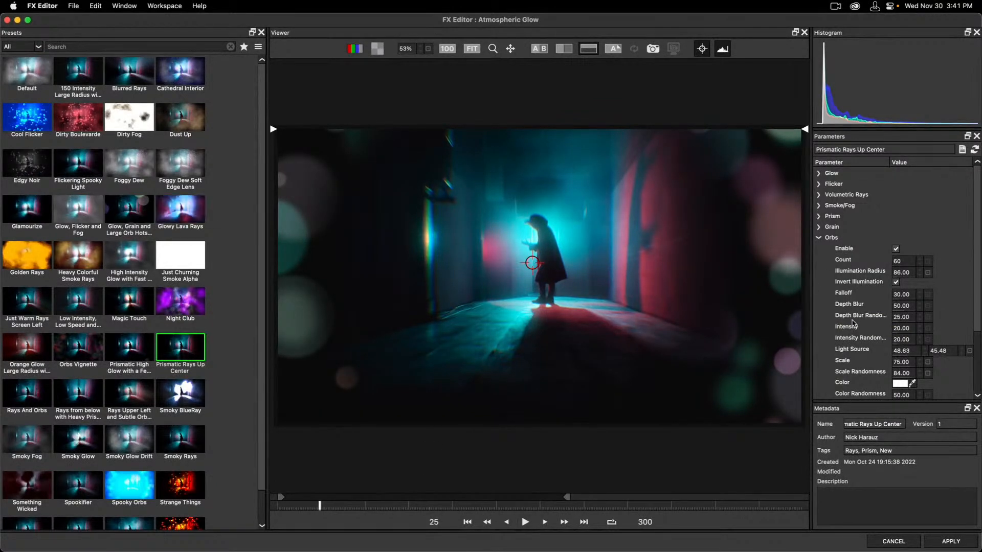
Step: Set the orbs' Speed to 34 and play the preview to check their motion
scroll(852, 322, "down", 3)
scroll(850, 324, "down", 1)
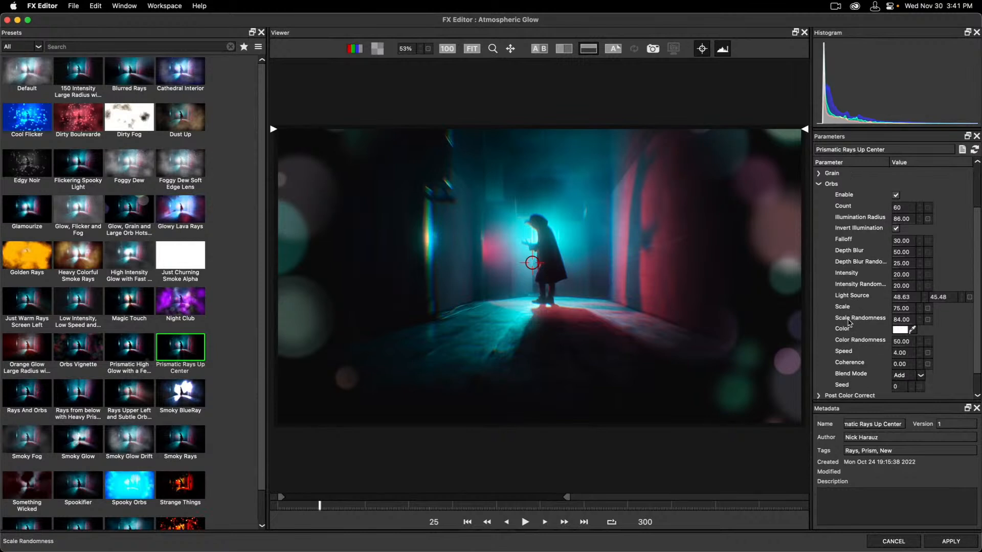
double_click(902, 353)
type("32")
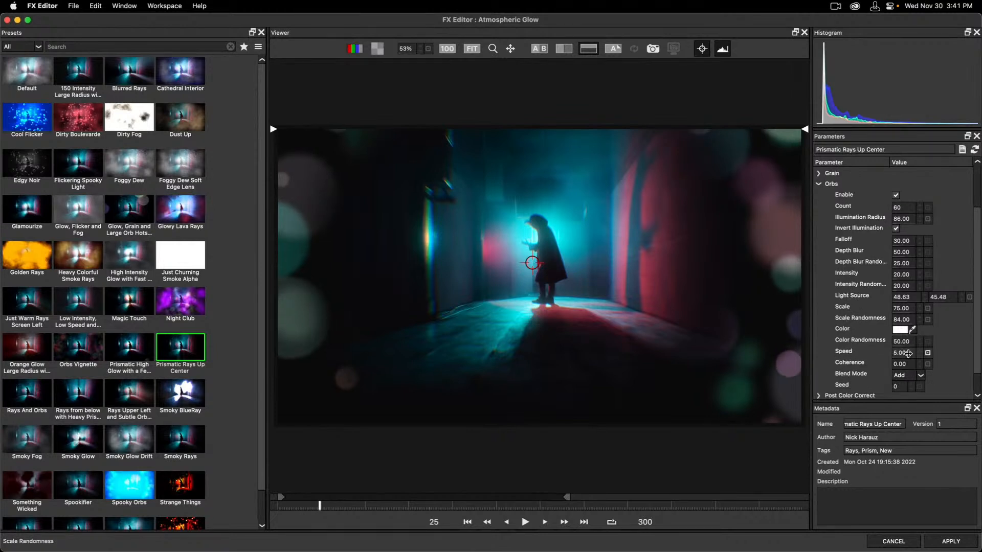
key("Return")
mouse_move(920, 354)
left_mouse_down()
mouse_move(905, 352)
mouse_move(920, 351)
left_mouse_up()
left_click(525, 522)
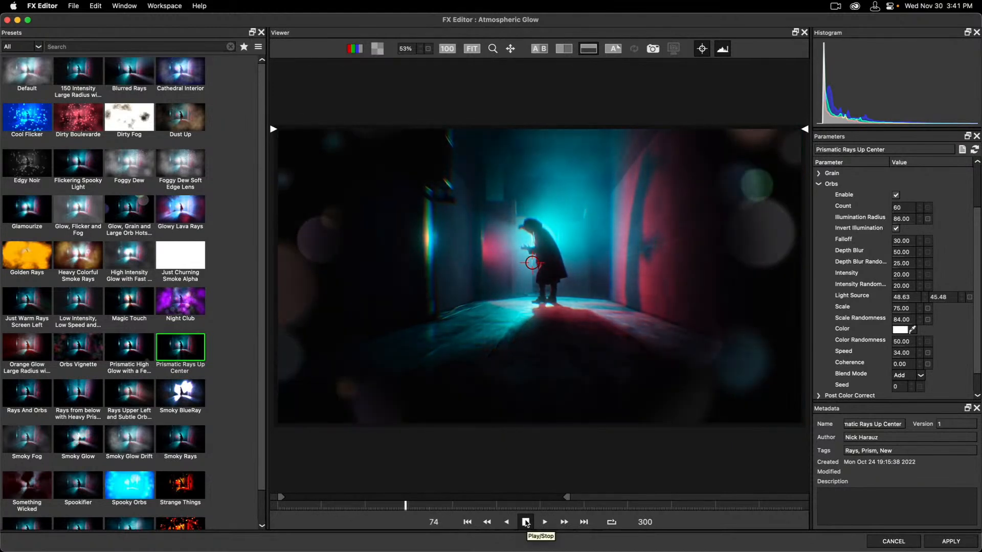
left_click(526, 522)
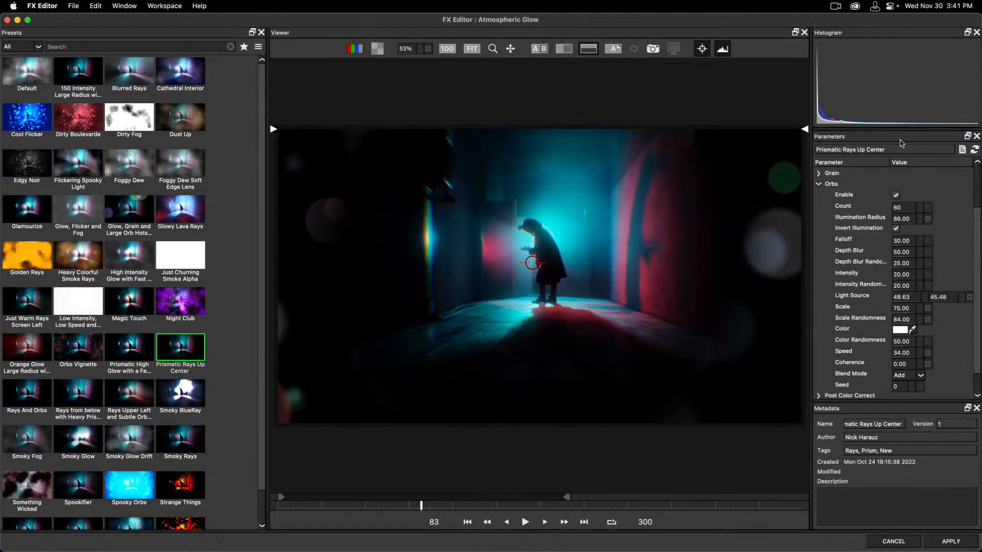
Step: Review the details for saving the current look as a custom preset, and close them without saving
left_click(820, 184)
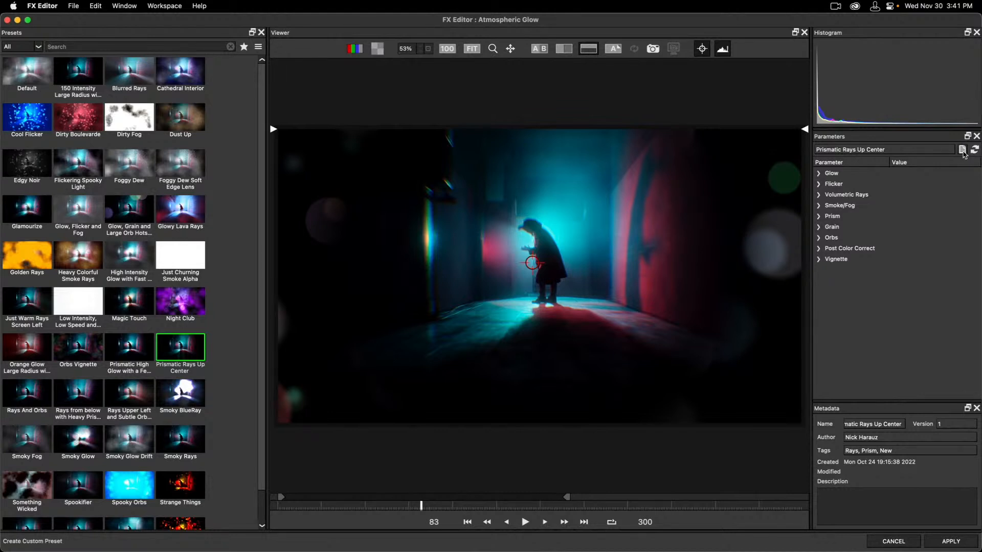
left_click(961, 150)
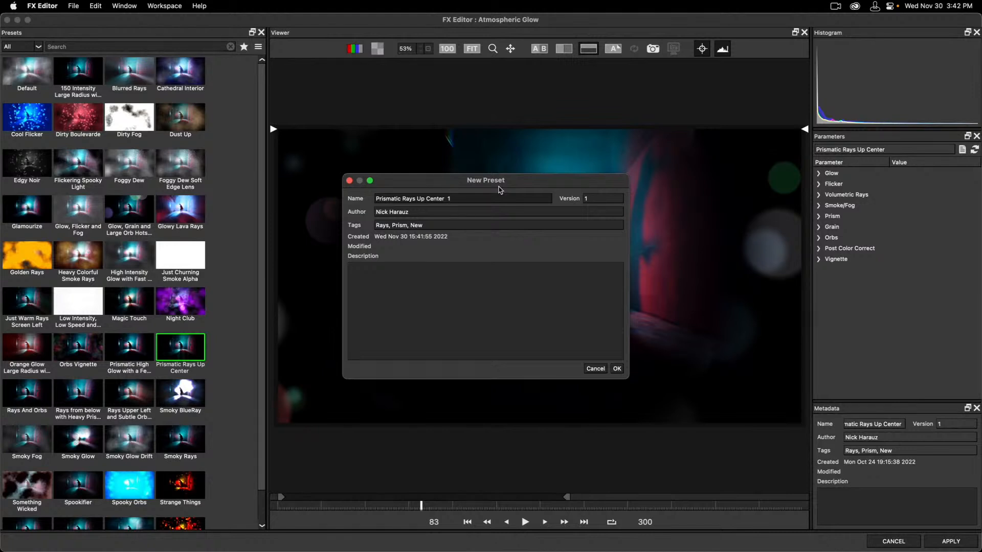
left_click(594, 369)
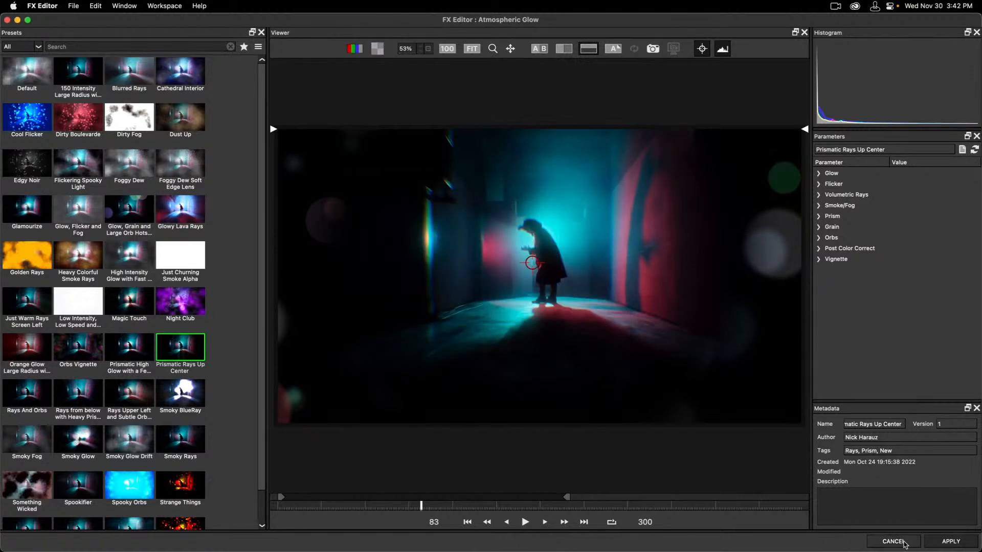
Step: Apply the Prismatic Rays Up Center preset to the clip and switch back to Premiere Pro
left_click(949, 541)
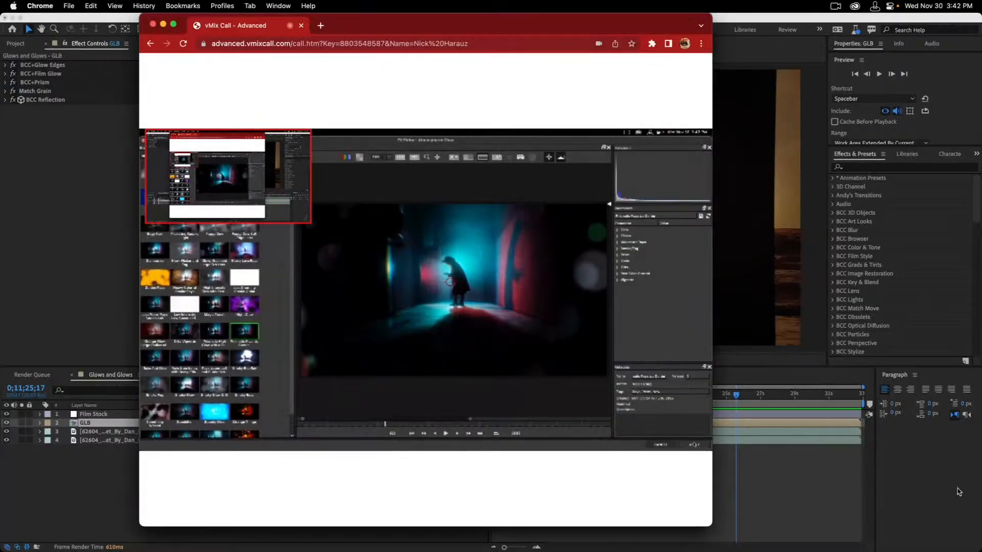
key("super+Tab")
key("super+Tab")
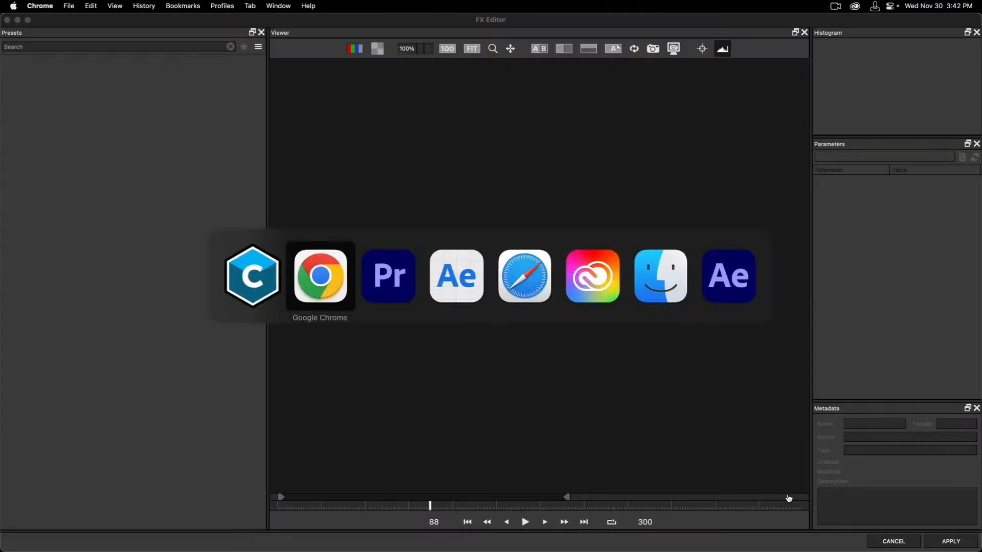
key("super+Tab")
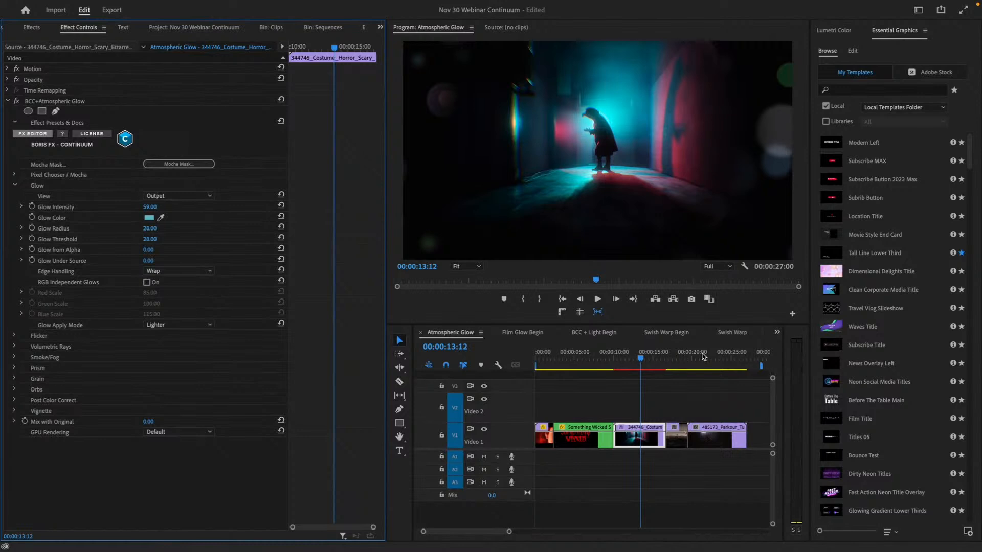
key("super+Tab")
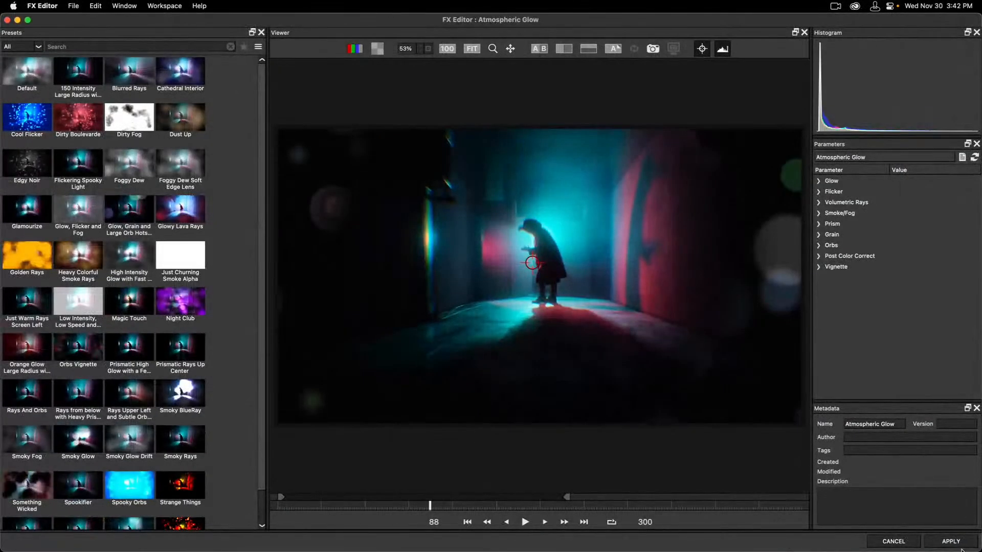
left_click(950, 541)
key("super+Tab")
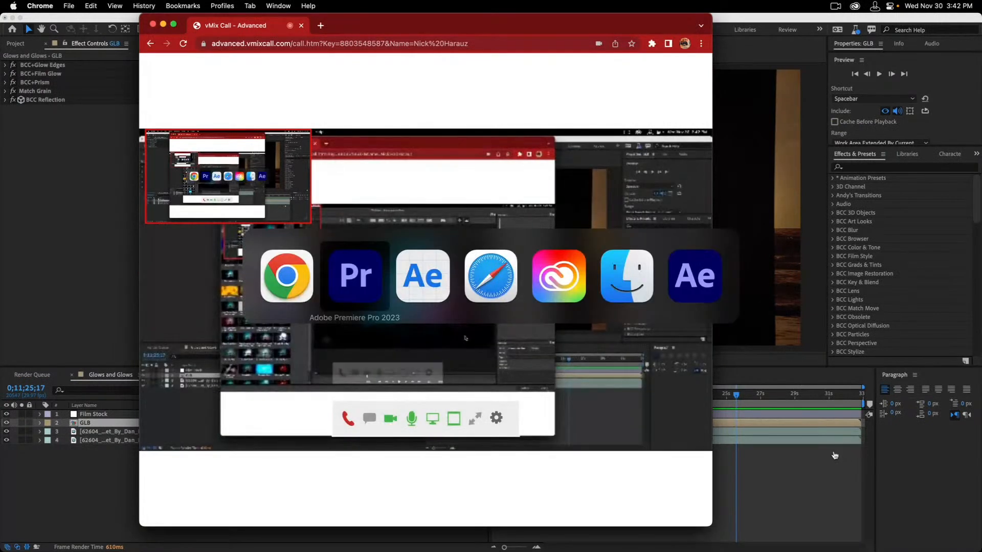
key("super+Tab")
key("super+Tab")
key("super+Tab")
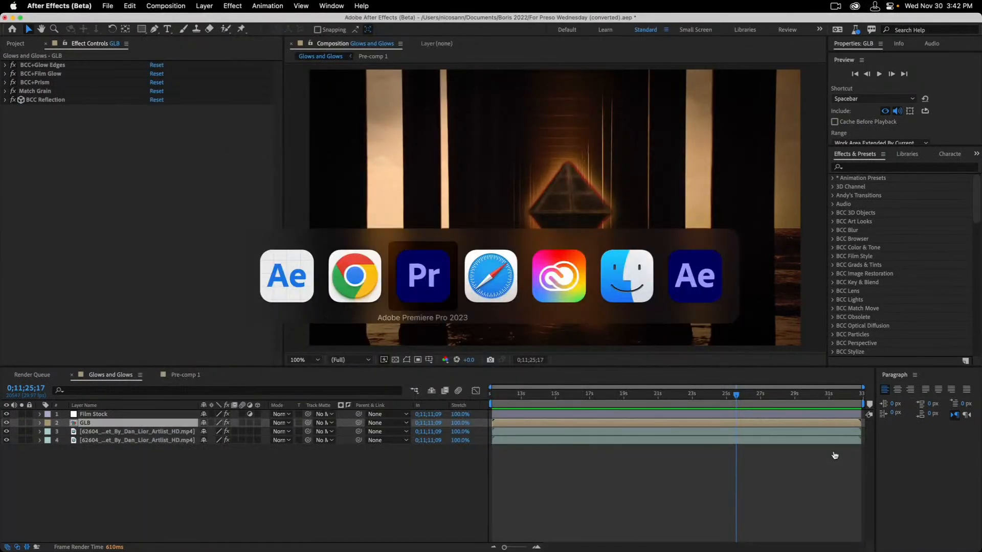
Step: Move the playhead to 00:00:05:15 and add the BCC+Atmospheric Glow effect to the Something Wicked title clip
left_click(586, 358)
mouse_move(586, 357)
left_mouse_down()
mouse_move(571, 357)
mouse_move(583, 359)
left_mouse_up()
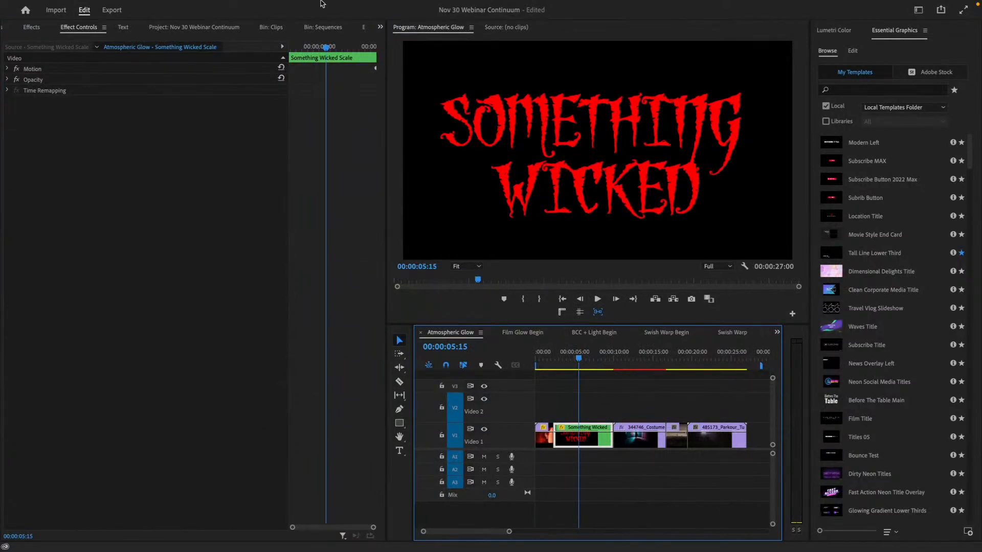
left_click(381, 28)
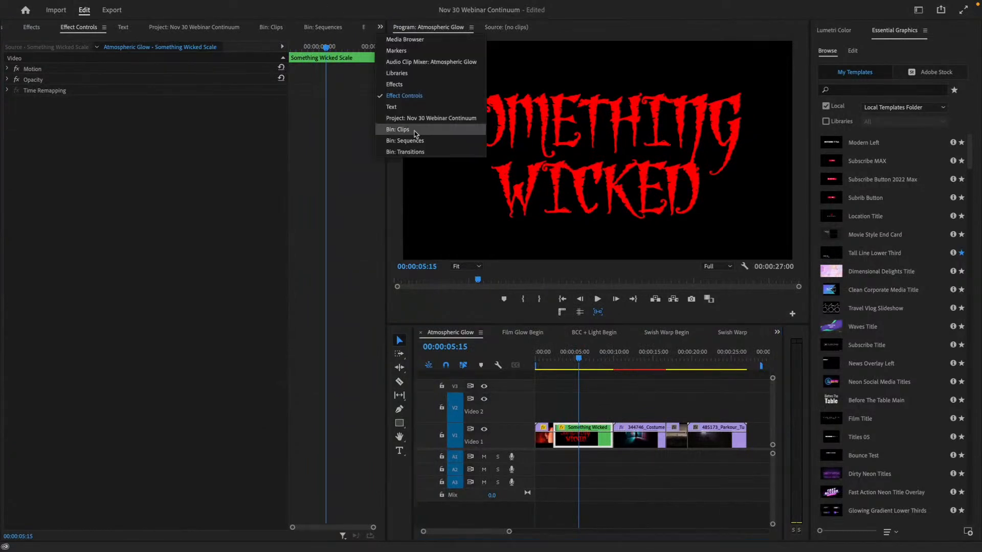
left_click(406, 86)
left_click_drag(28, 115, 582, 436)
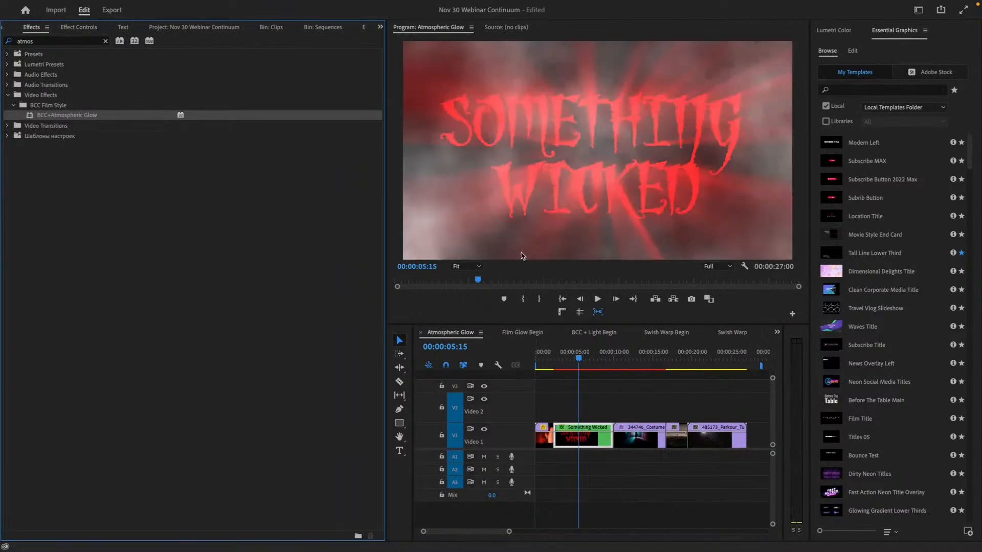
Step: Set the title effect's Glow Intensity to 117, Glow Threshold to 11, Glow from Alpha to 2 and Glow Under Source to 57
left_click(74, 28)
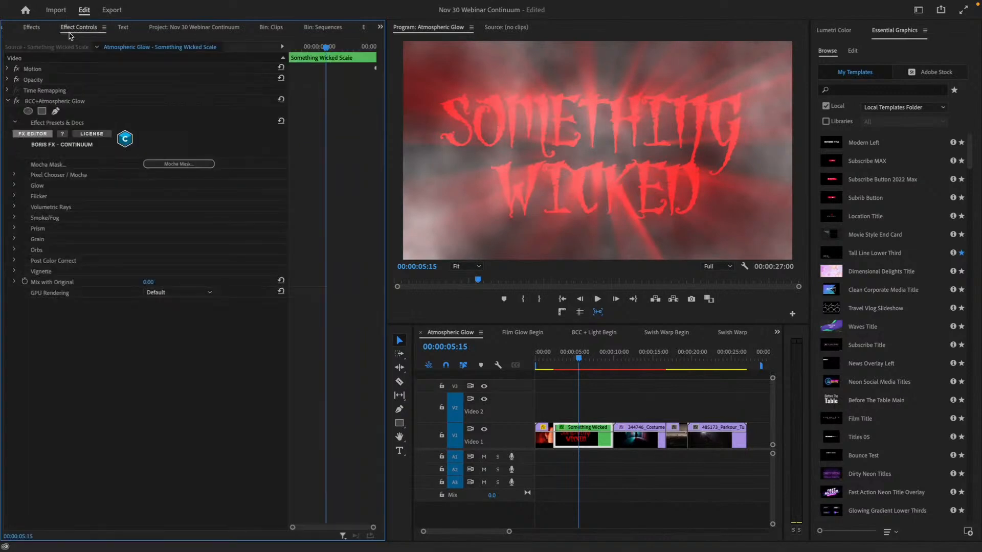
left_click(14, 185)
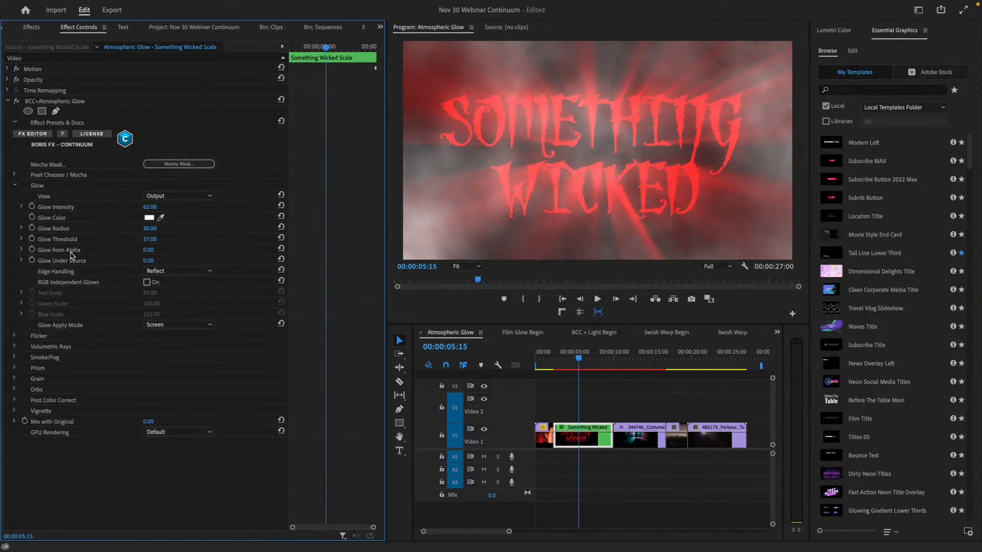
left_click(148, 249)
type("100")
key("Return")
mouse_move(150, 249)
left_mouse_down()
mouse_move(138, 250)
mouse_move(148, 264)
mouse_move(139, 261)
mouse_move(152, 249)
left_mouse_up()
left_click(160, 217)
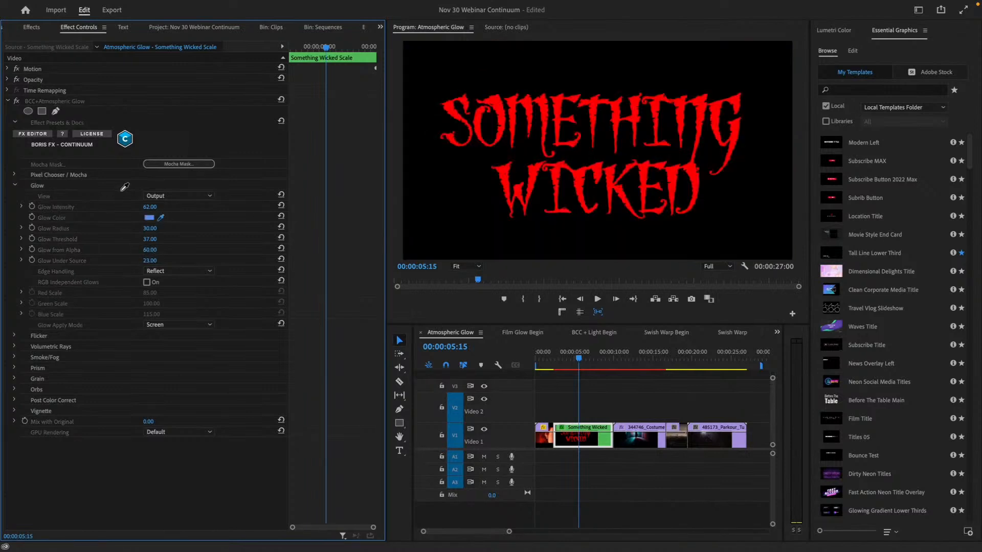
left_click(459, 126)
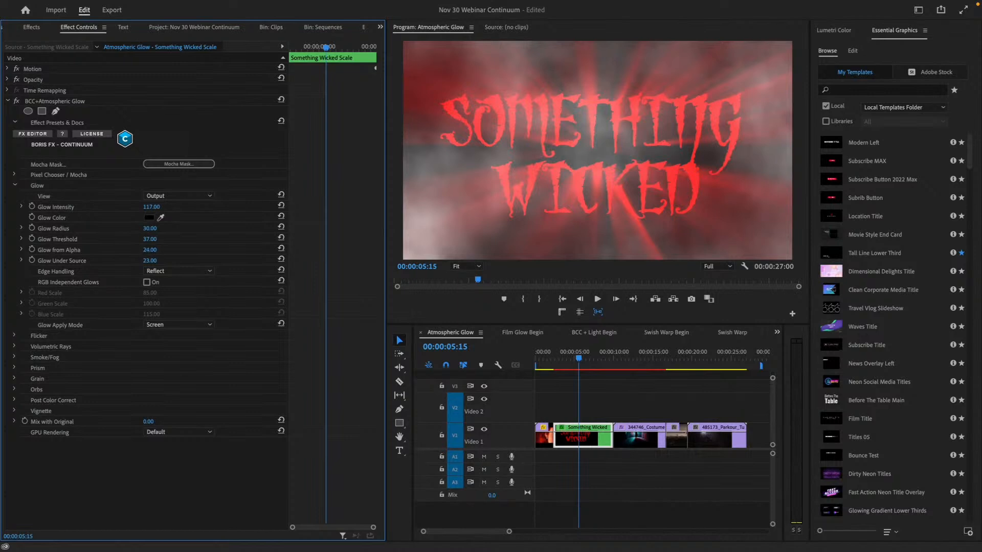
left_click_drag(167, 257, 176, 257)
left_click_drag(150, 239, 138, 240)
Step: Set the Glow Color to red E00416 and the Glow Intensity to 127
left_click(149, 217)
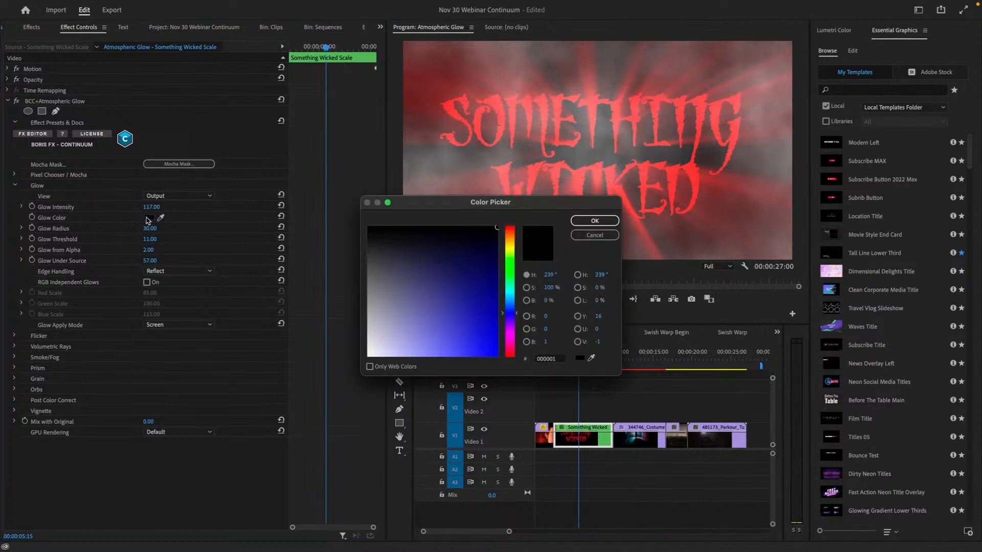
left_click(511, 350)
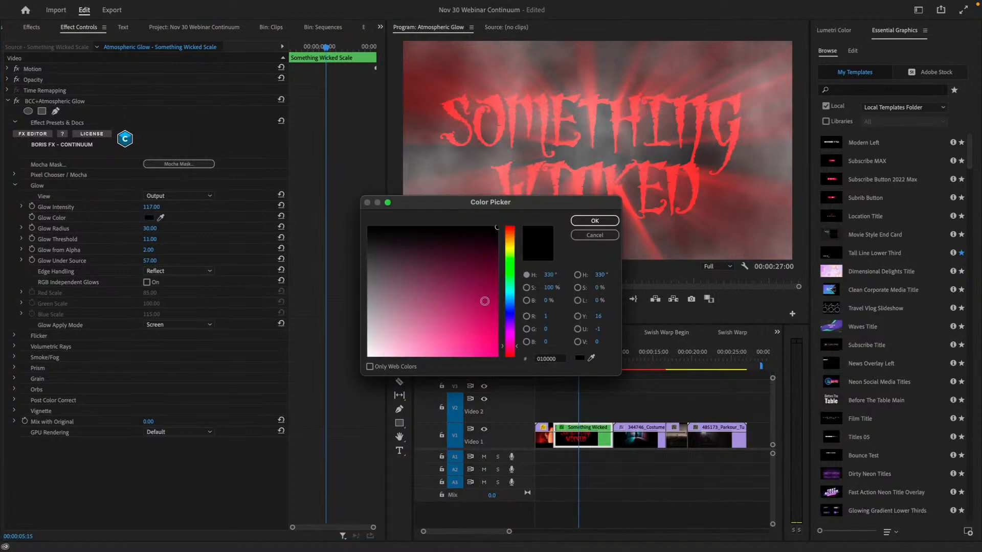
left_click(510, 354)
left_click(496, 227)
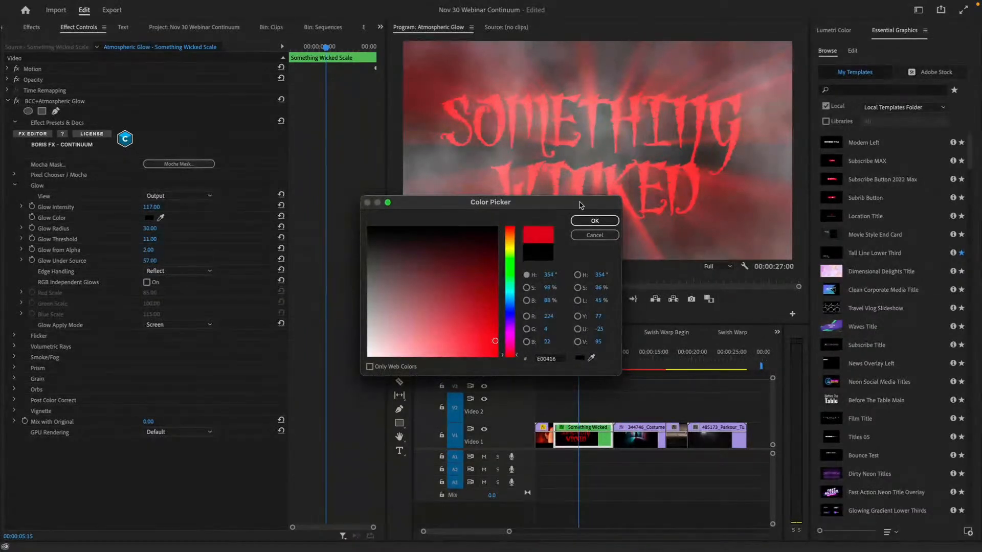
left_click(595, 221)
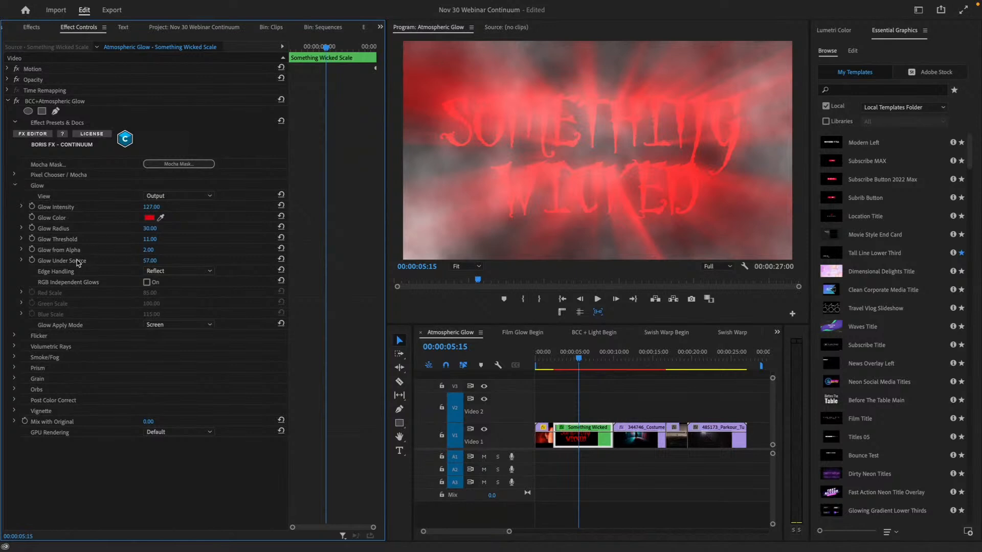
left_click(14, 187)
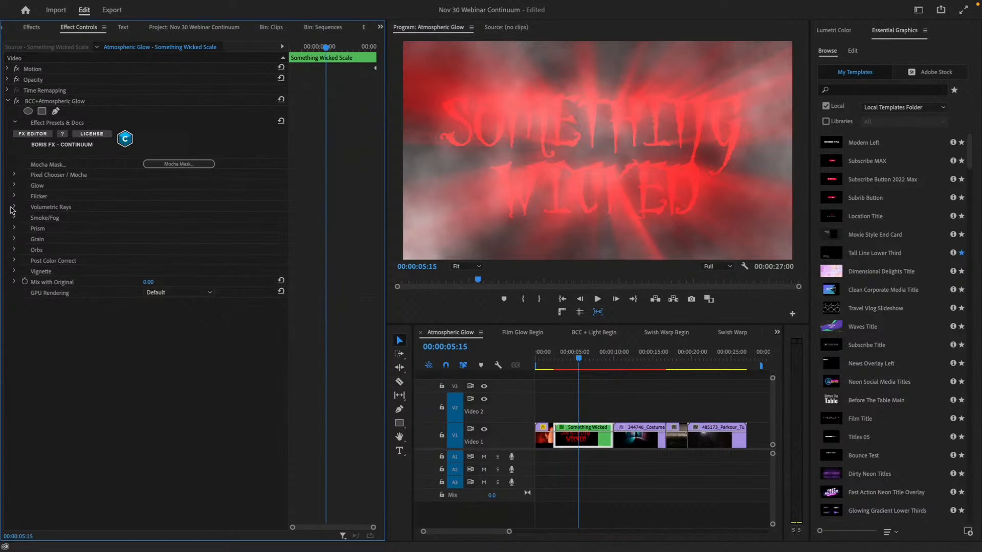
Step: In the effect's Volumetric Rays settings, set Rays from Alpha to 19 and Rays Under Source to 100
left_click(14, 207)
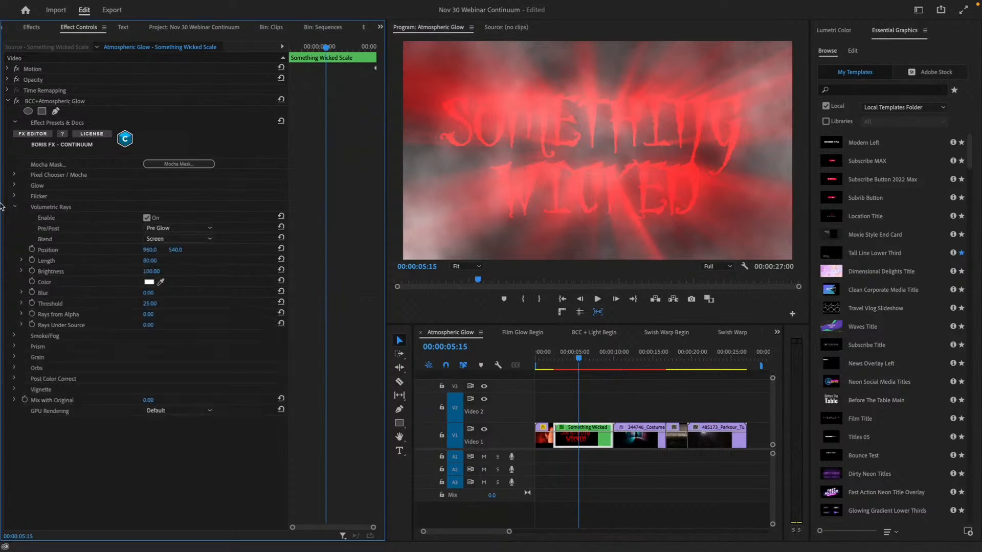
left_click_drag(148, 314, 199, 324)
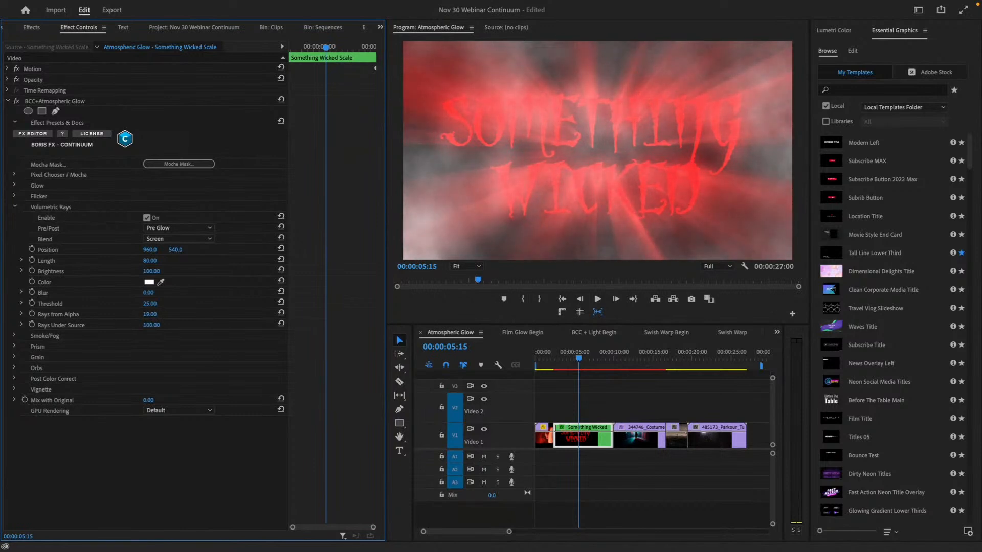
left_click(15, 207)
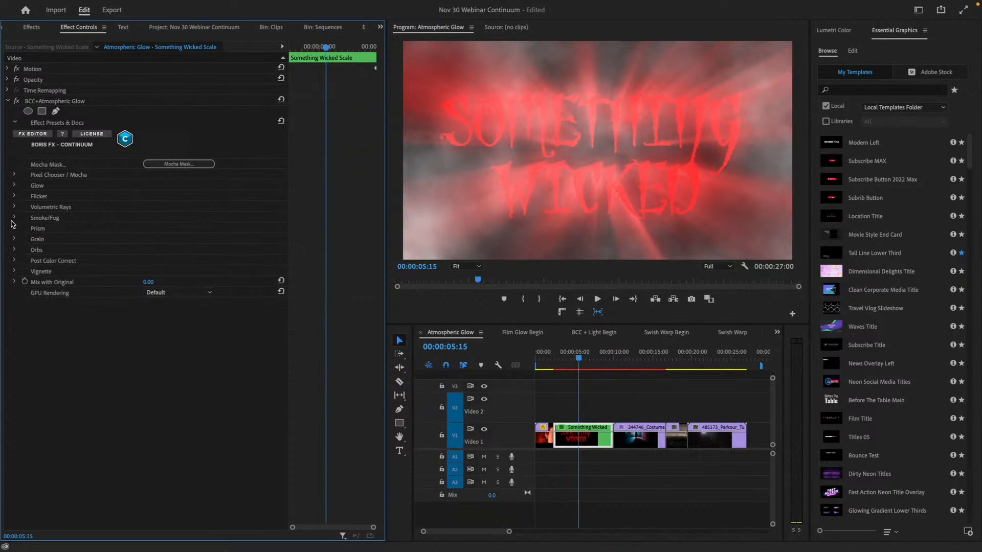
Step: Turn on Use Source Alpha in the effect's Smoke/Fog settings
left_click(14, 218)
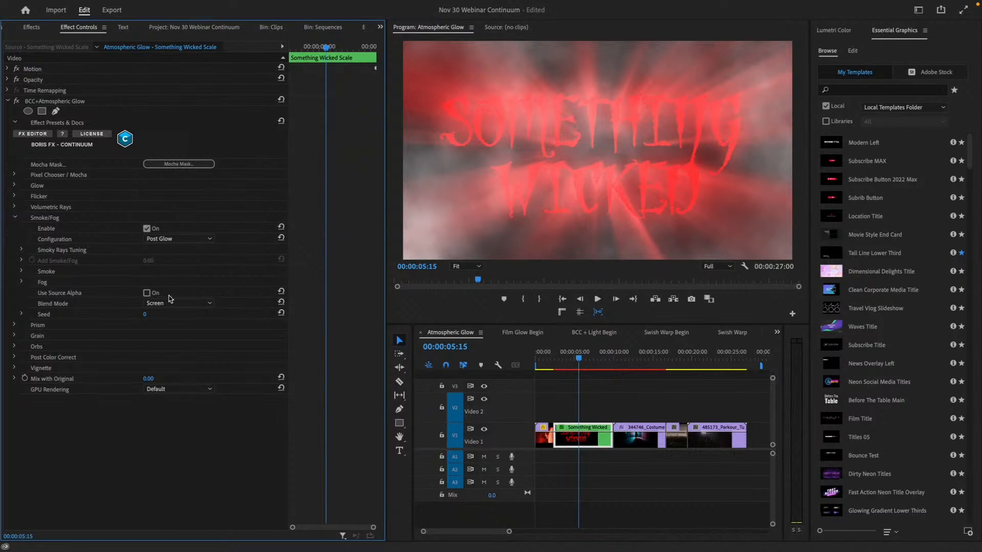
left_click(147, 293)
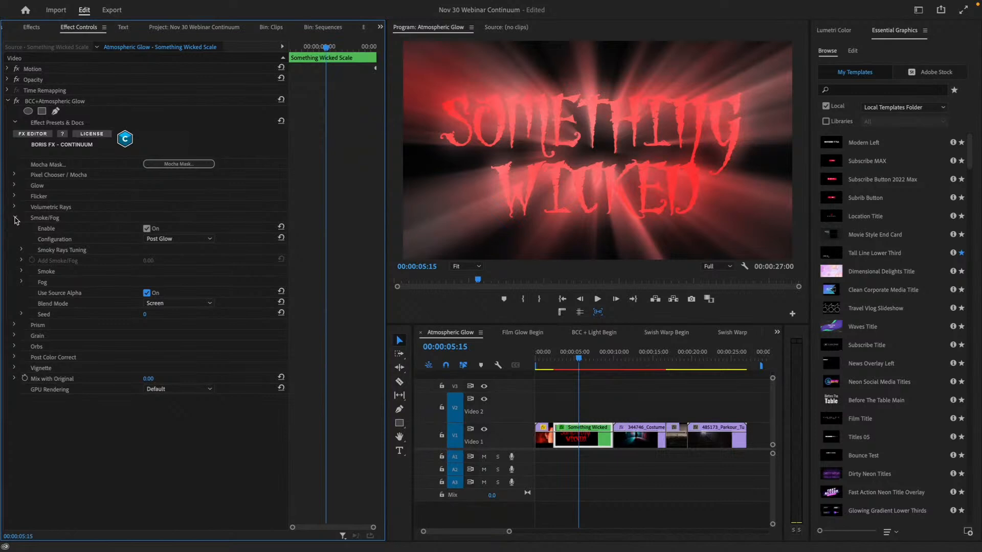
left_click(14, 218)
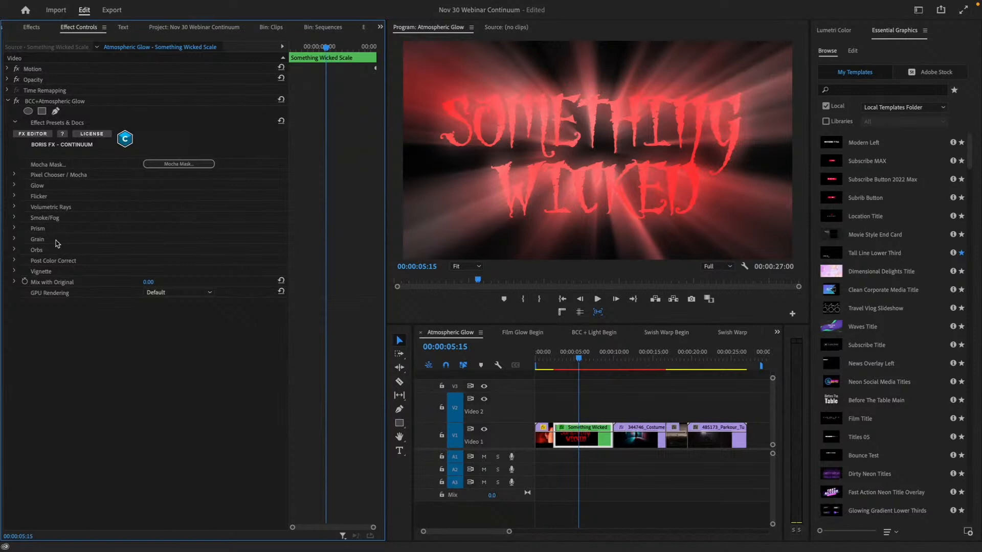
Step: Open the title's Atmospheric Glow in the FX Editor and filter the presets to the Text category
left_click(35, 134)
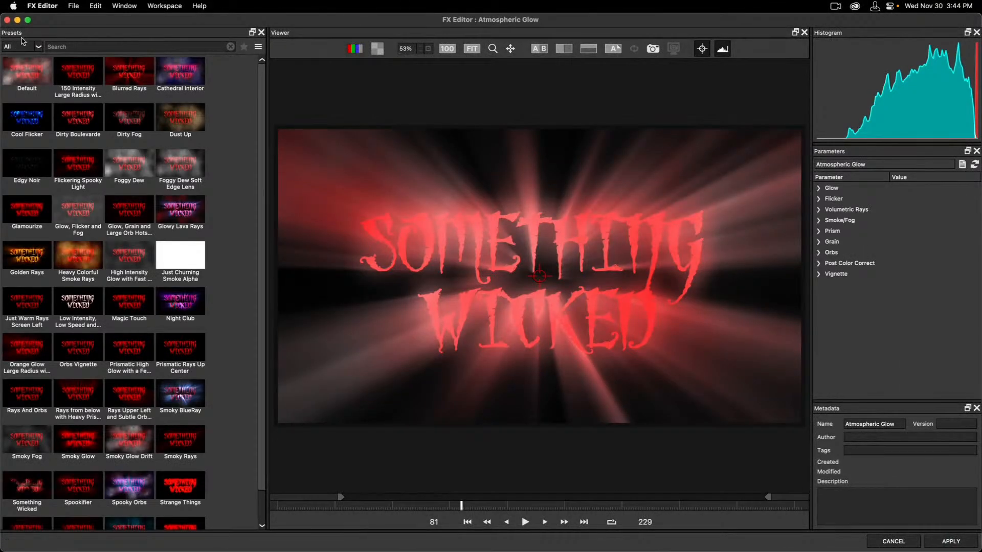
left_click(39, 48)
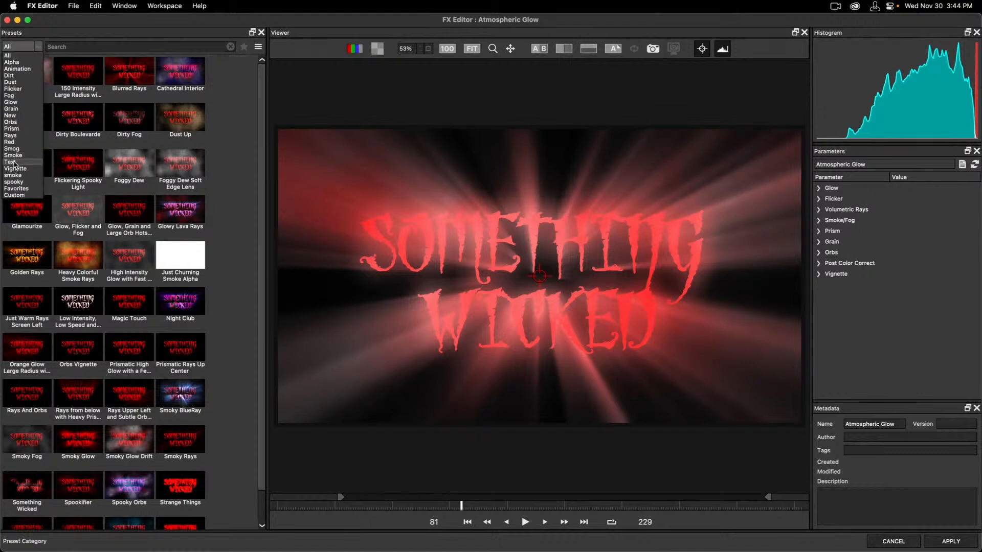
left_click(11, 161)
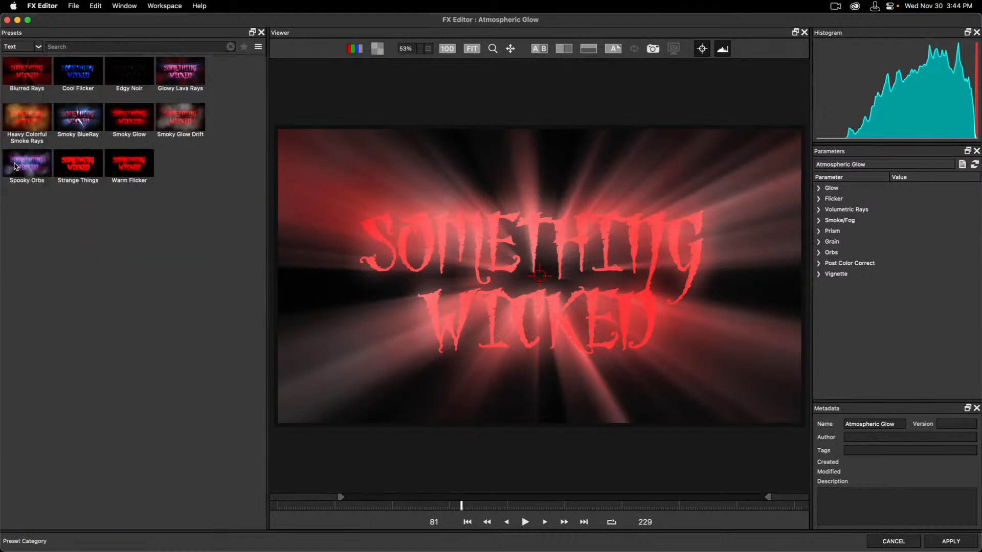
Step: Preview the Blurred Rays, Cool Flicker, Edgy Noir, Glowy Lava Rays and Warm Flicker presets on the title
left_click(45, 76)
left_click(78, 75)
left_click(129, 74)
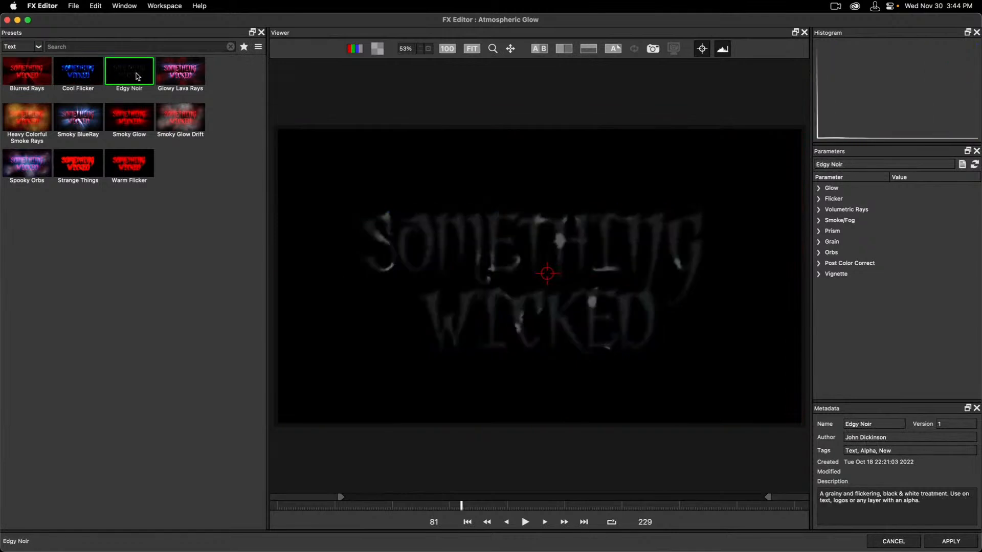
left_click(176, 75)
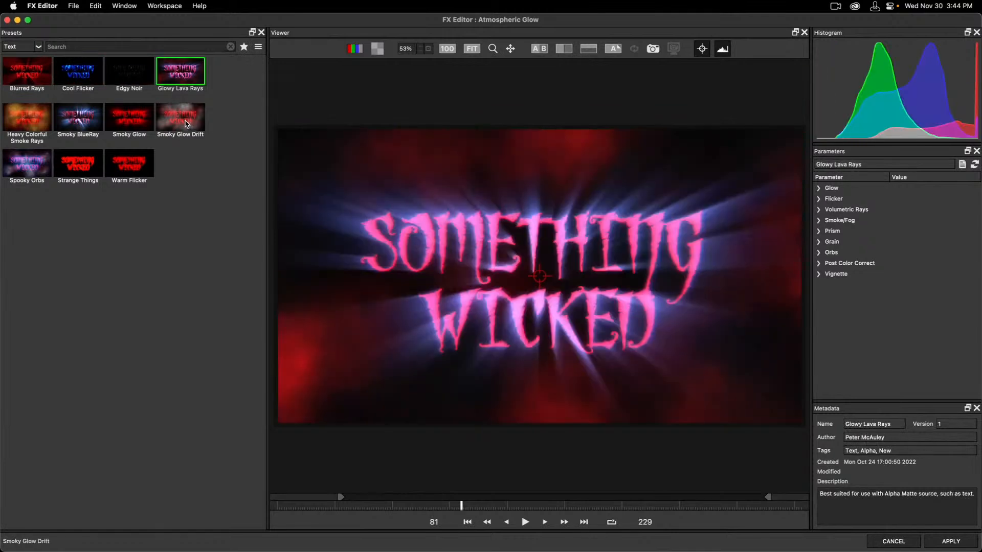
left_click(185, 122)
key("Down")
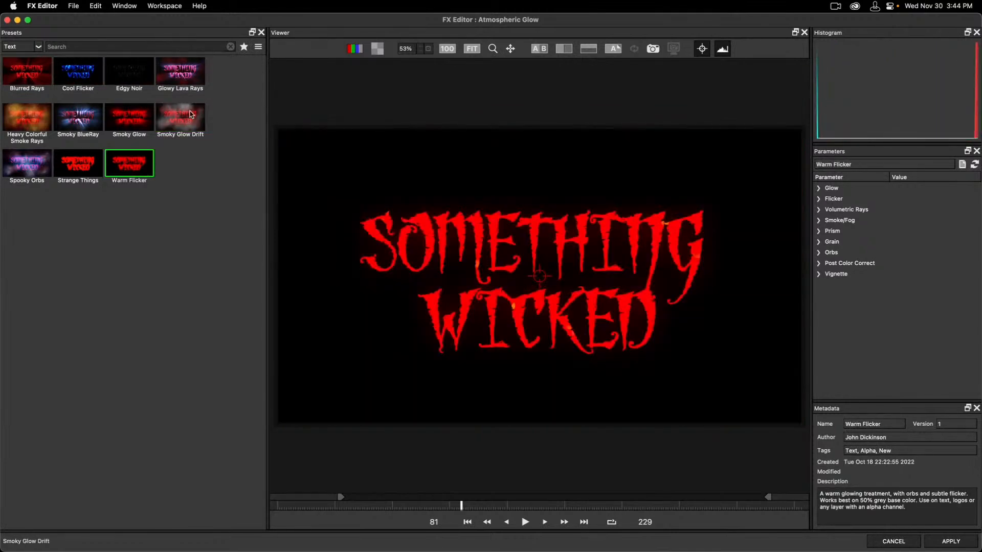
Step: Preview more text presets on the title, including Heavy Colorful Smoke Rays and Spooky Orbs
left_click(171, 109)
left_click_drag(538, 277, 526, 257)
key("Home")
key("Down")
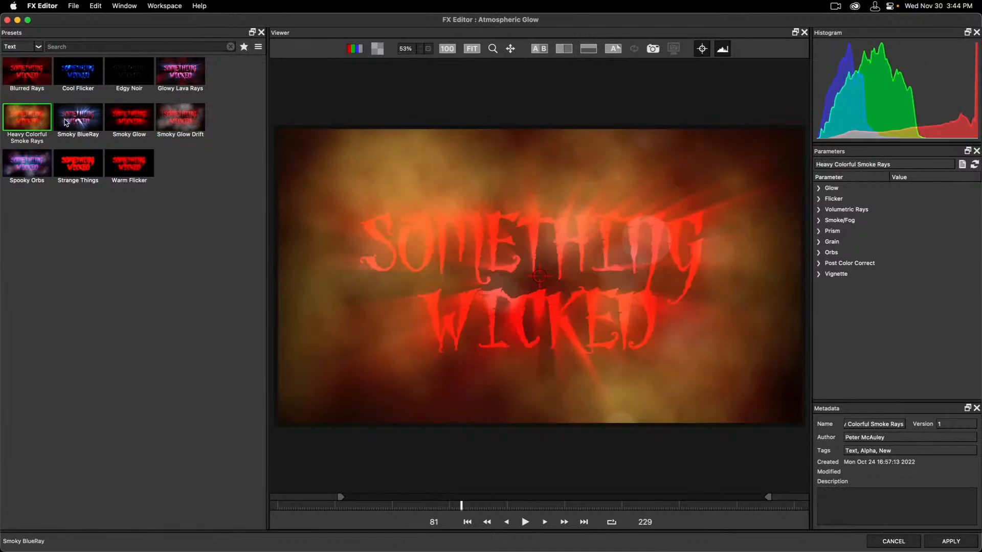
key("Right")
key("Right")
key("Right")
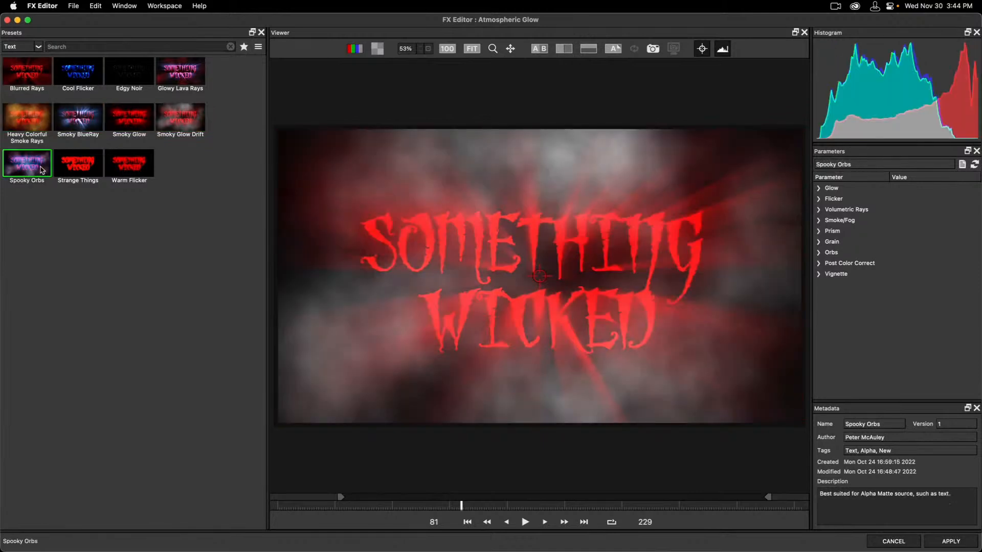
Step: Move the position point slightly up and left of the title's centre and apply the Spooky Orbs preset
key("Right")
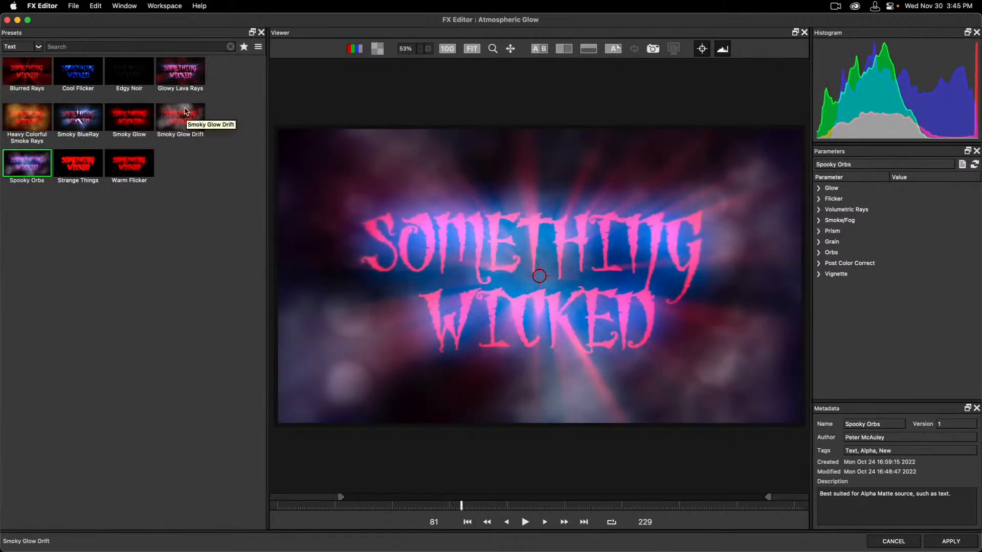
mouse_move(537, 280)
left_mouse_down()
mouse_move(505, 273)
mouse_move(521, 273)
left_mouse_up()
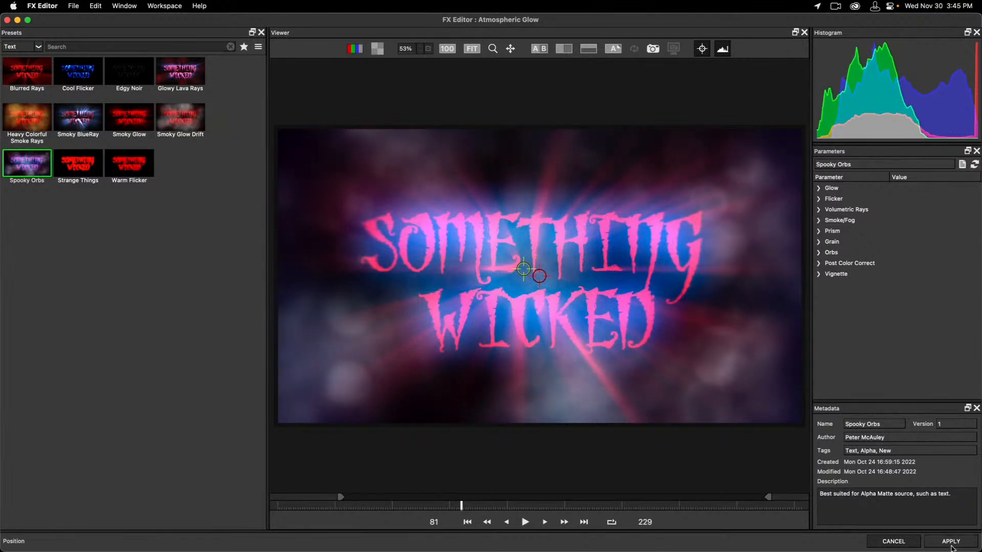
left_click(951, 541)
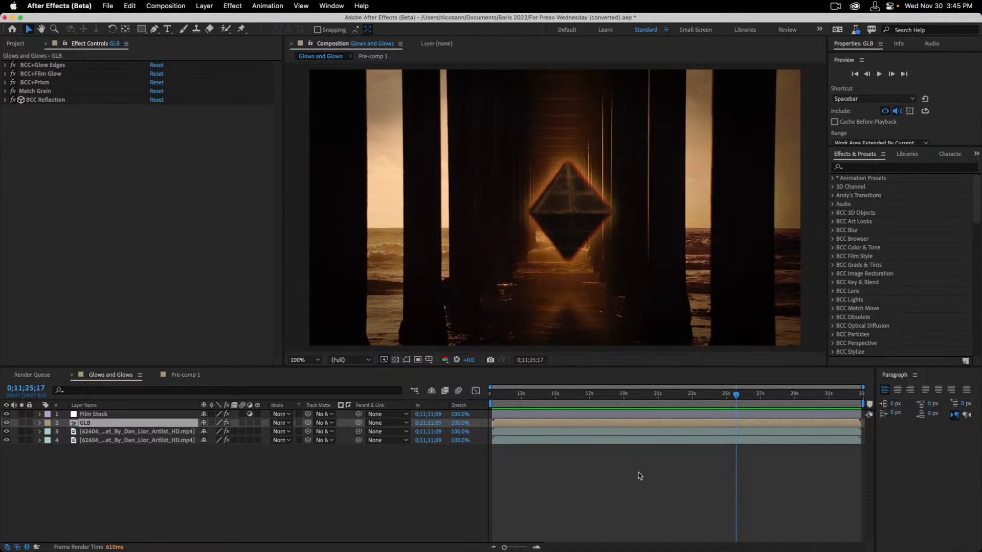
Step: Switch to Premiere Pro and apply the BCC+Film Glow effect to the silk sheet clip in the Film Glow Begin sequence
key("super+Tab")
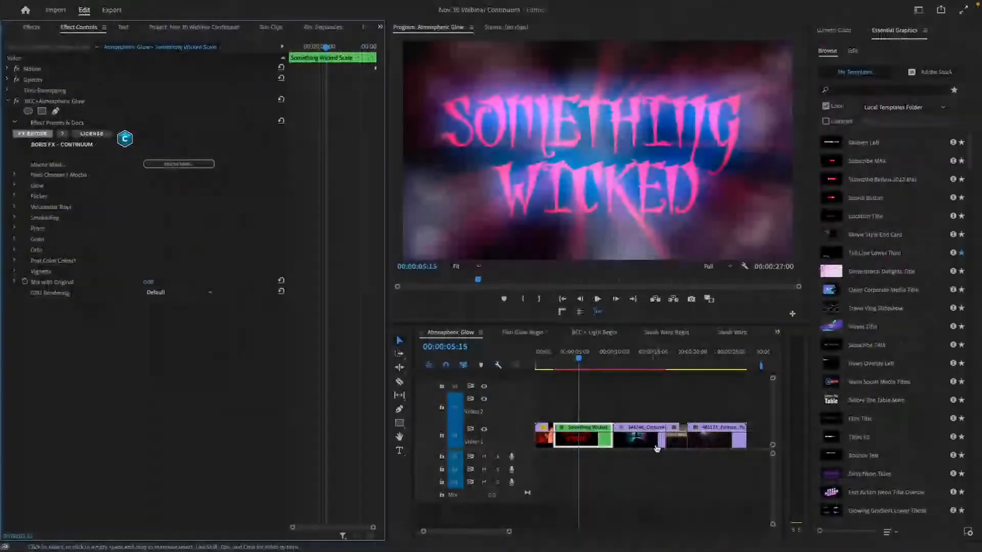
left_click(522, 332)
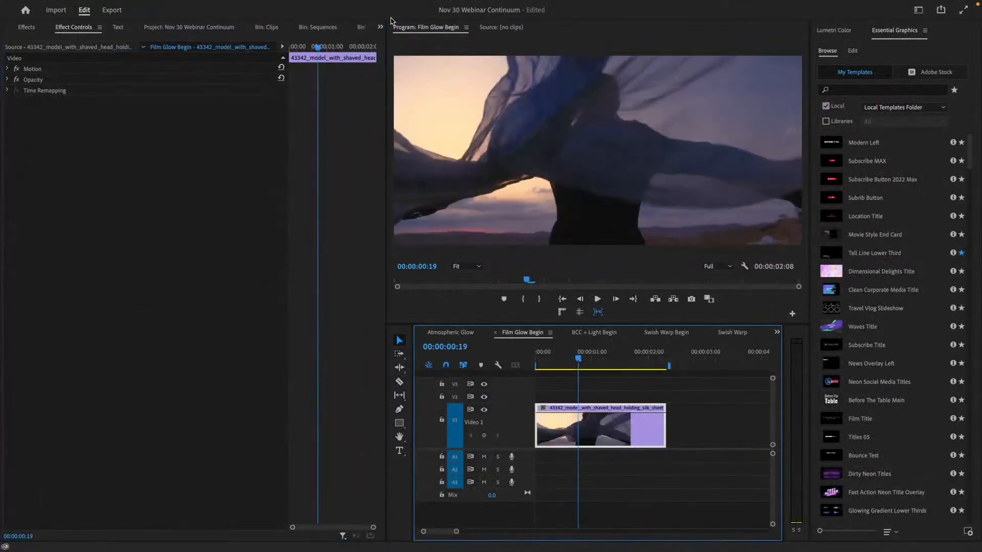
left_click(23, 28)
left_click(42, 40)
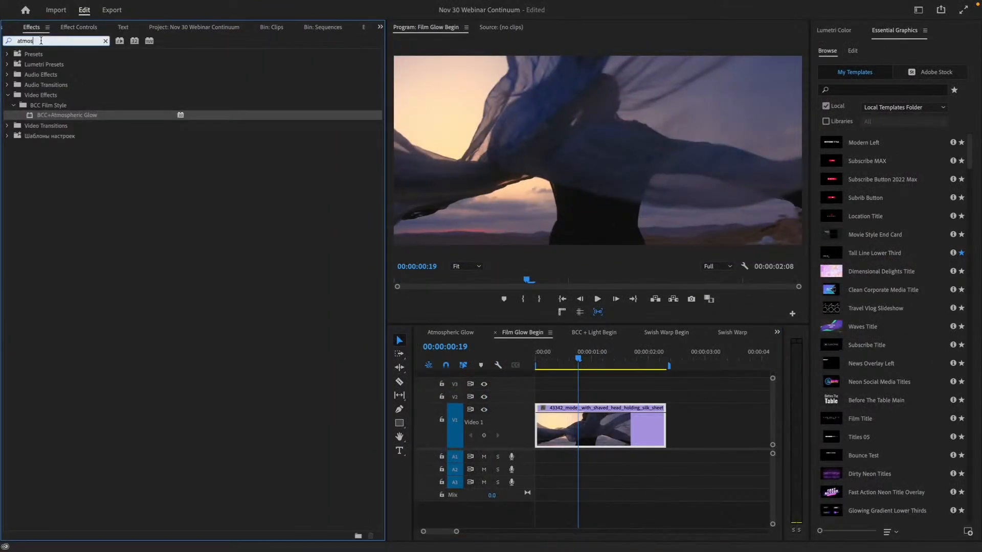
type("fim")
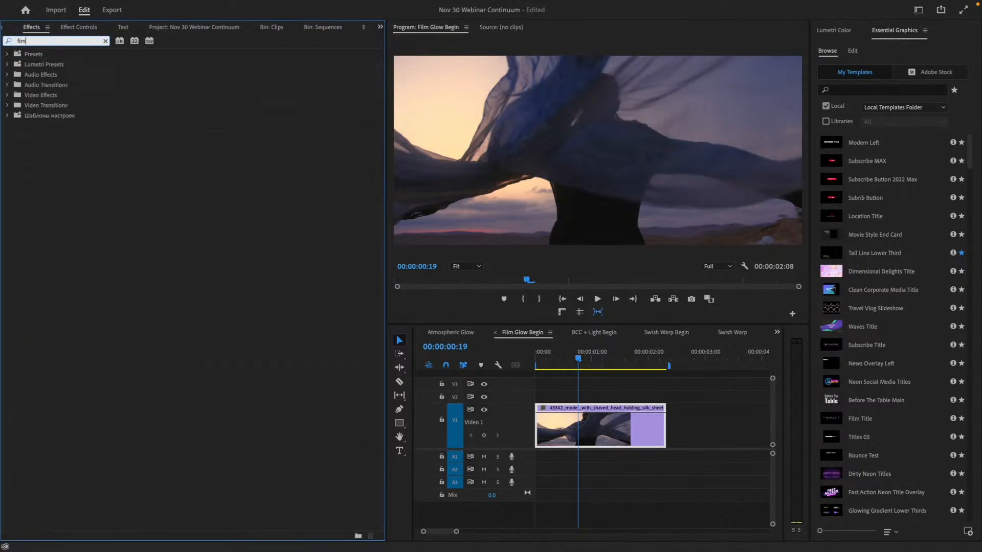
key("BackSpace")
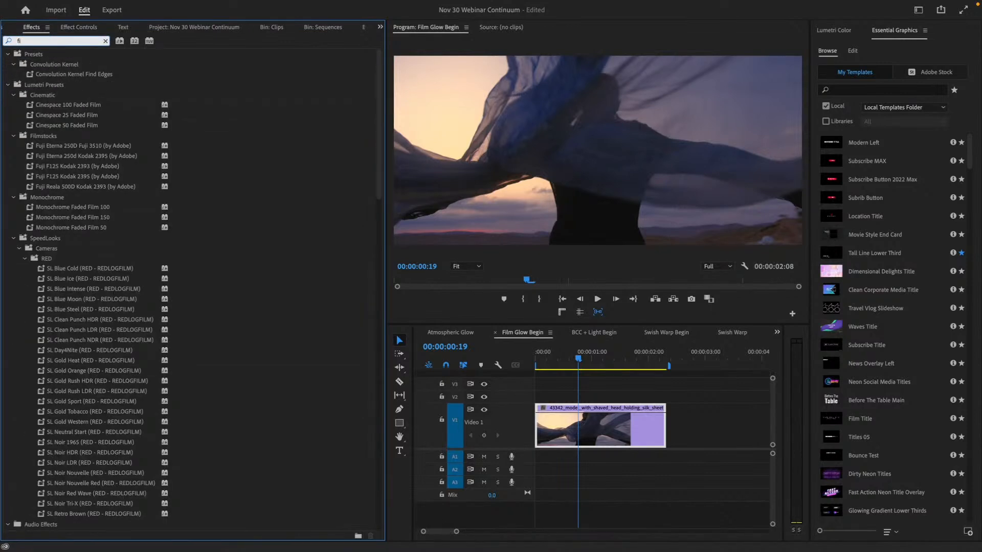
type("lm glow")
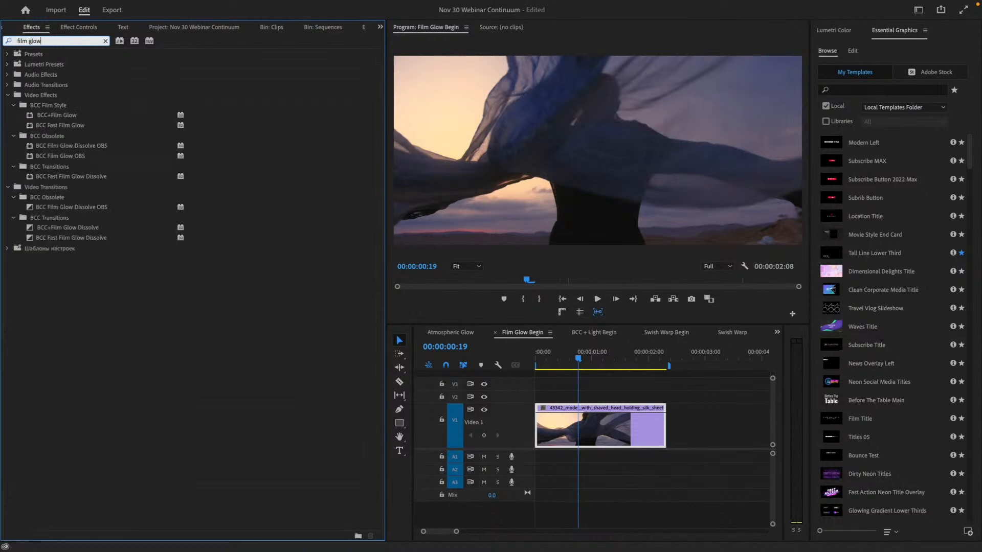
left_click(29, 117)
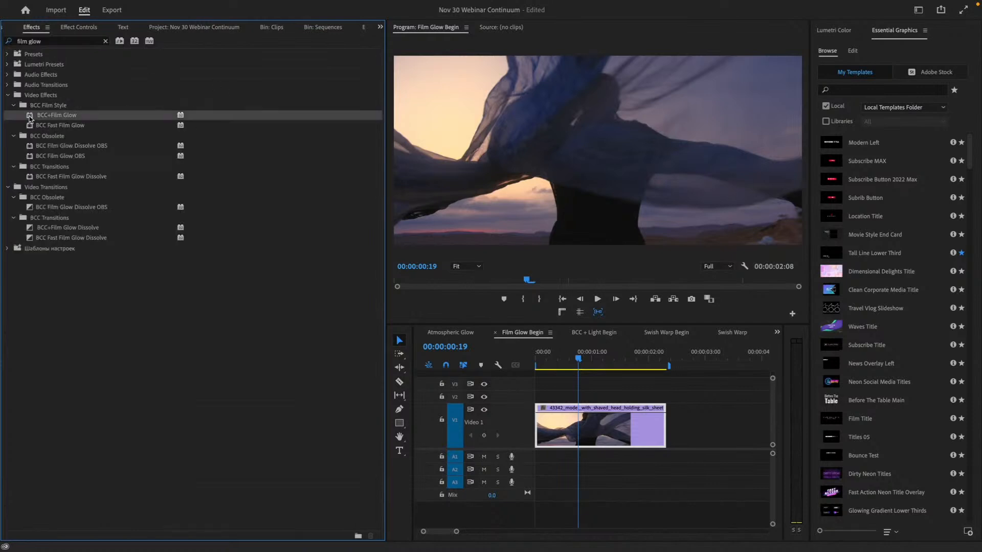
left_click_drag(30, 117, 585, 433)
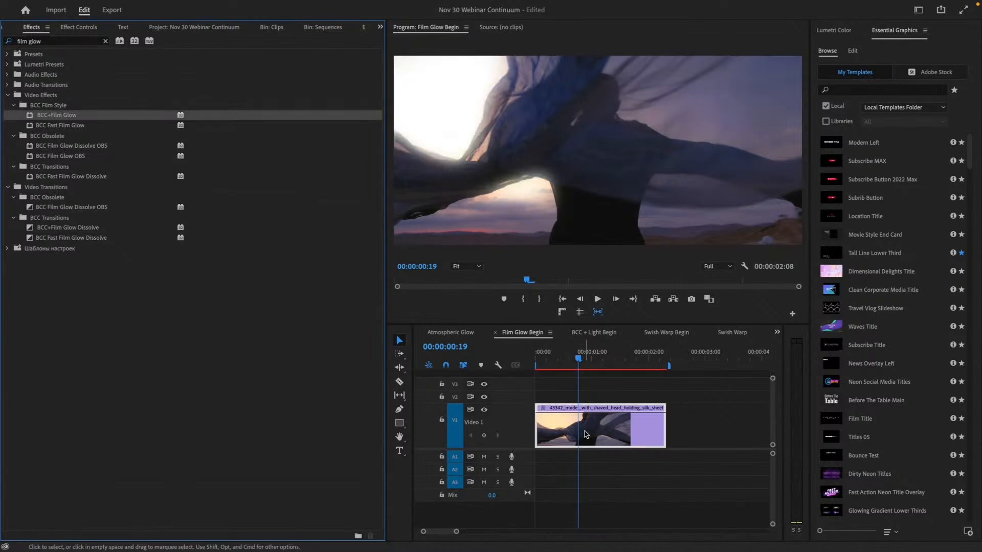
Step: Enable the clip's secondary glow in BCC+Film Glow and set its Glow Radius X to 132 and Glow Radius Y to 234
left_click(85, 29)
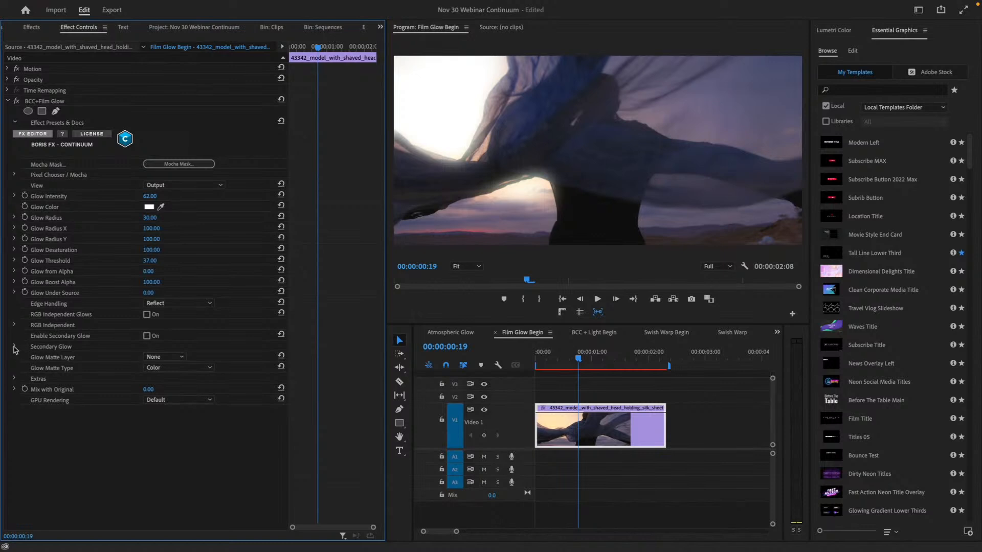
left_click(147, 336)
left_click(15, 346)
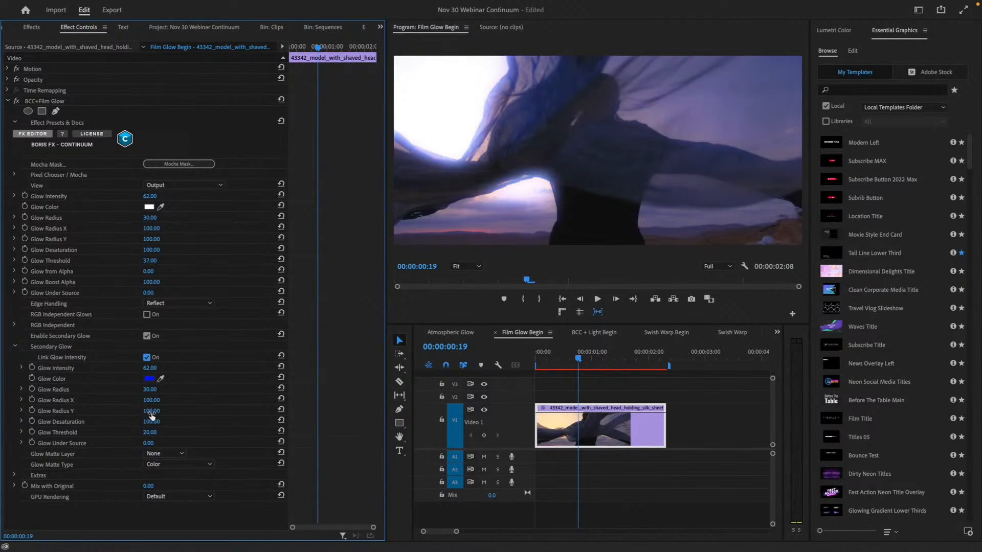
mouse_move(152, 411)
left_mouse_down()
mouse_move(163, 411)
mouse_move(128, 400)
mouse_move(138, 400)
left_mouse_up()
Step: Set the secondary glow's color to orange E9A406, its Glow Radius to 26 and its Glow Intensity to 87
left_click(149, 378)
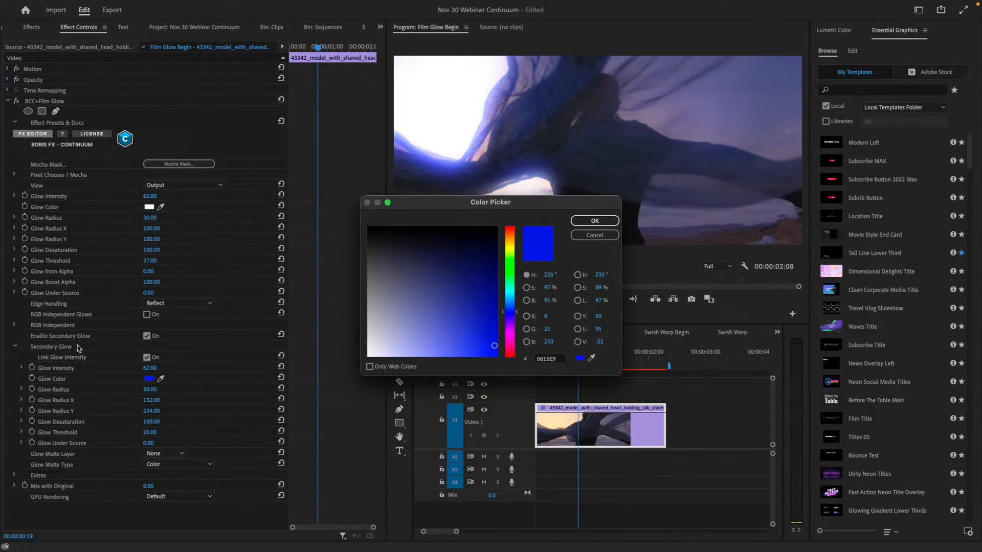
left_click(510, 242)
left_click(593, 221)
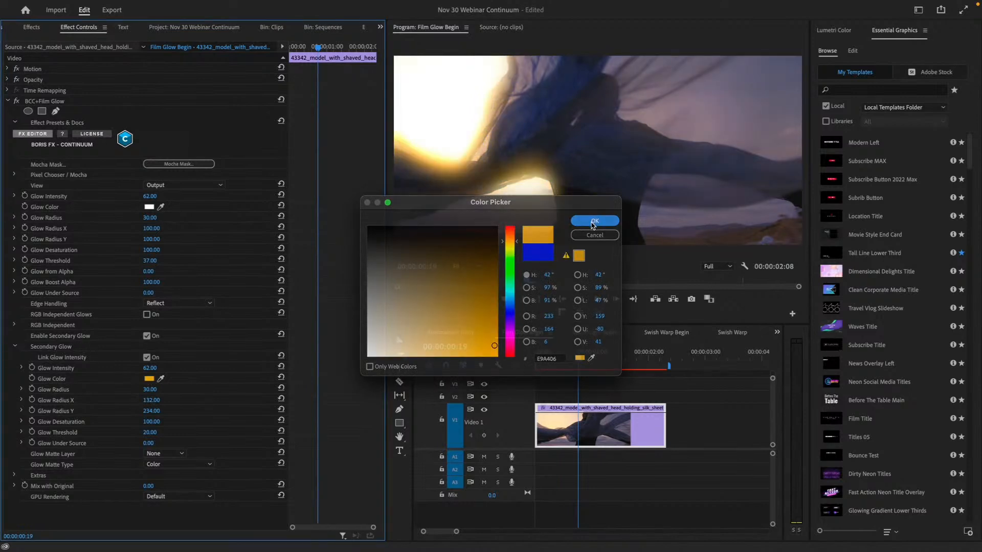
left_click_drag(150, 391, 143, 391)
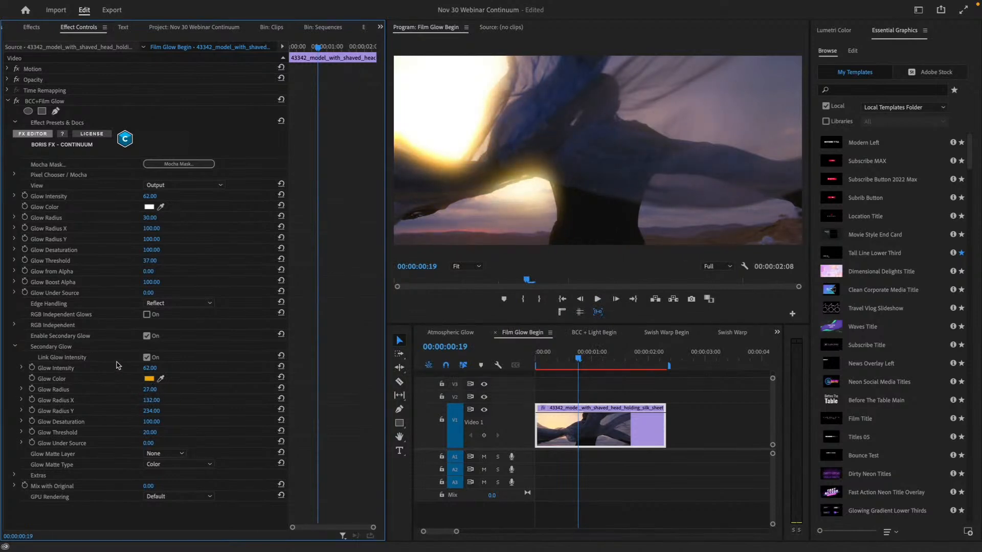
left_click_drag(150, 368, 155, 391)
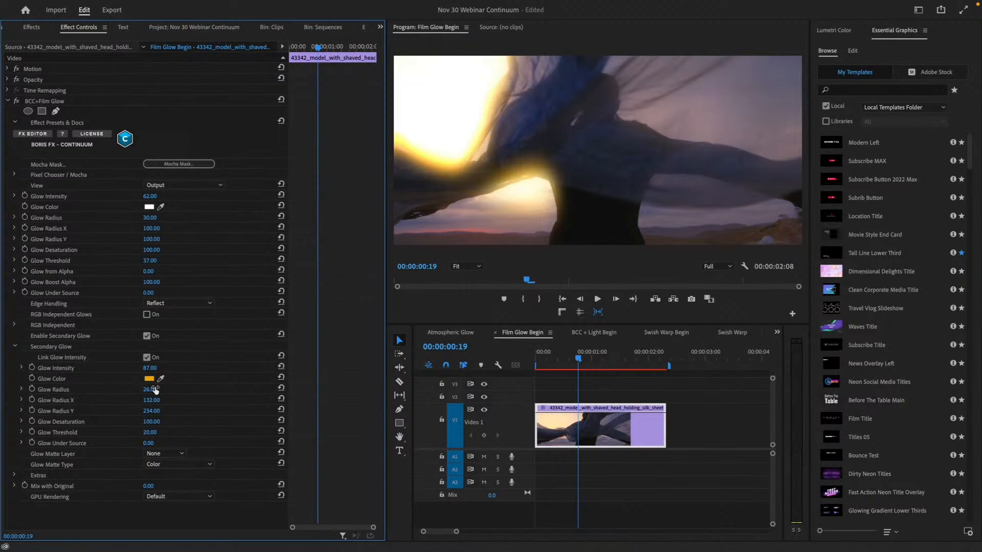
Step: Switch to After Effects and open the Pre-comp 1 composition
key("super+Tab")
key("super+Tab")
key("super+Tab")
key("super+Tab")
key("super+Tab")
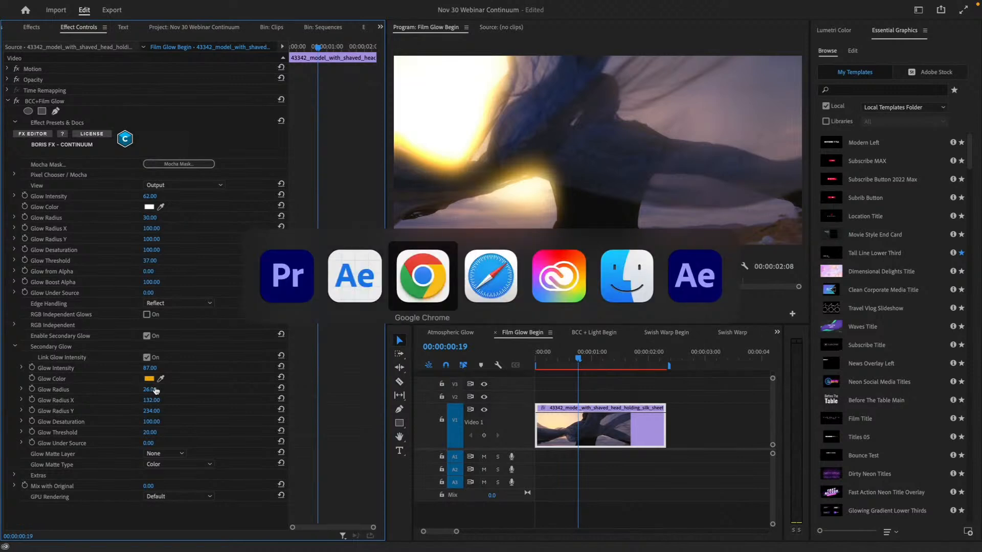
key("super+Tab")
key("super+Tab")
key("super+Tab")
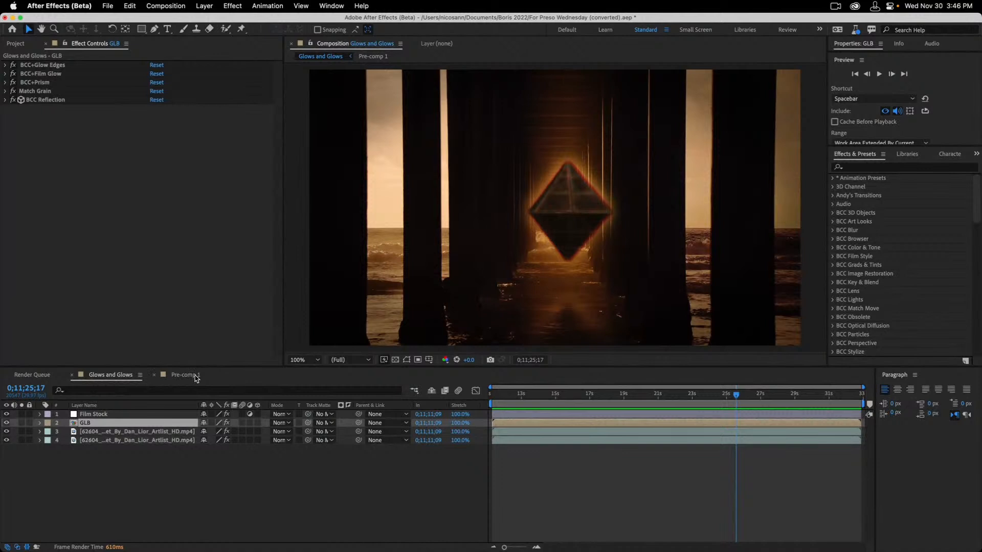
left_click(185, 375)
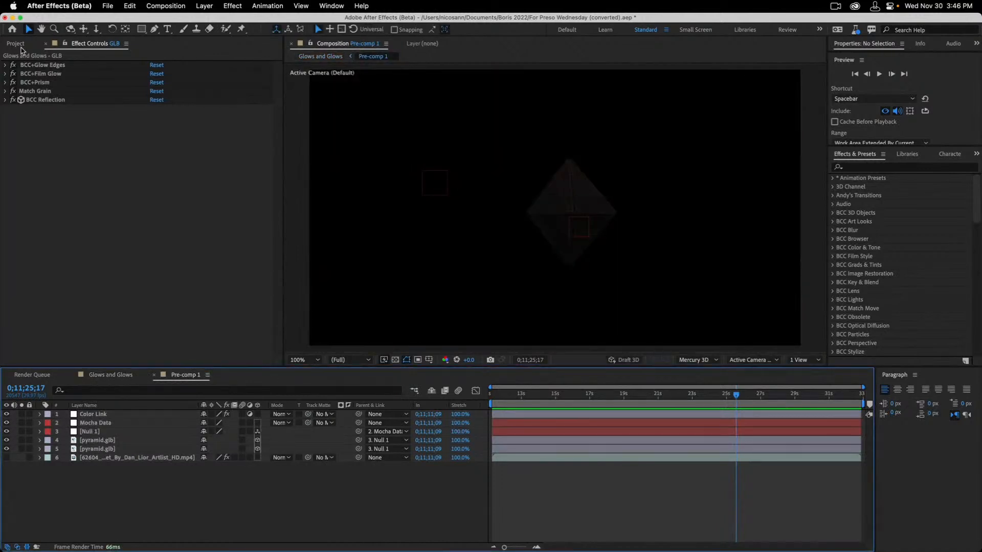
Step: Locate the pyramid.glb model in the project, and solo its two layers with Null 1 to inspect the pyramid's rotation over time
left_click(20, 44)
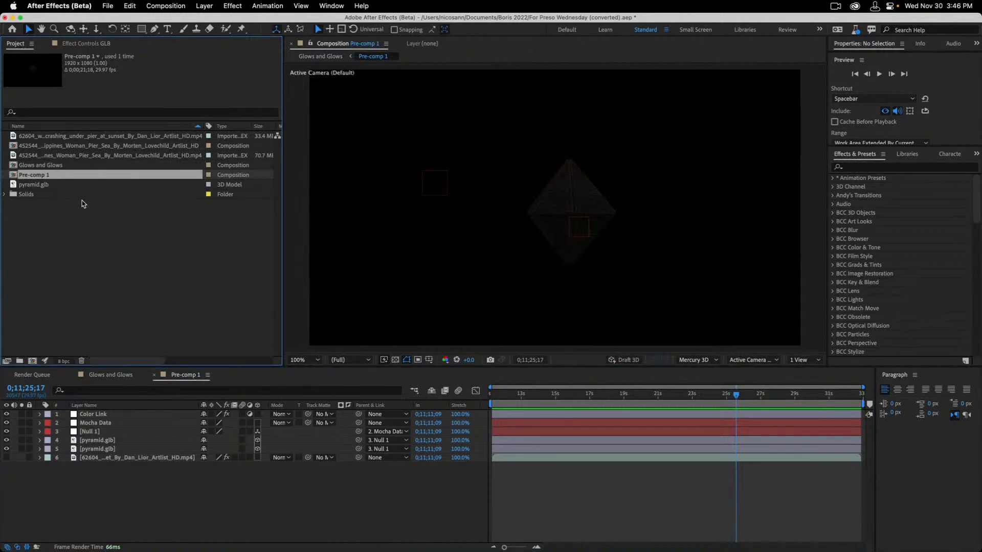
left_click(45, 185)
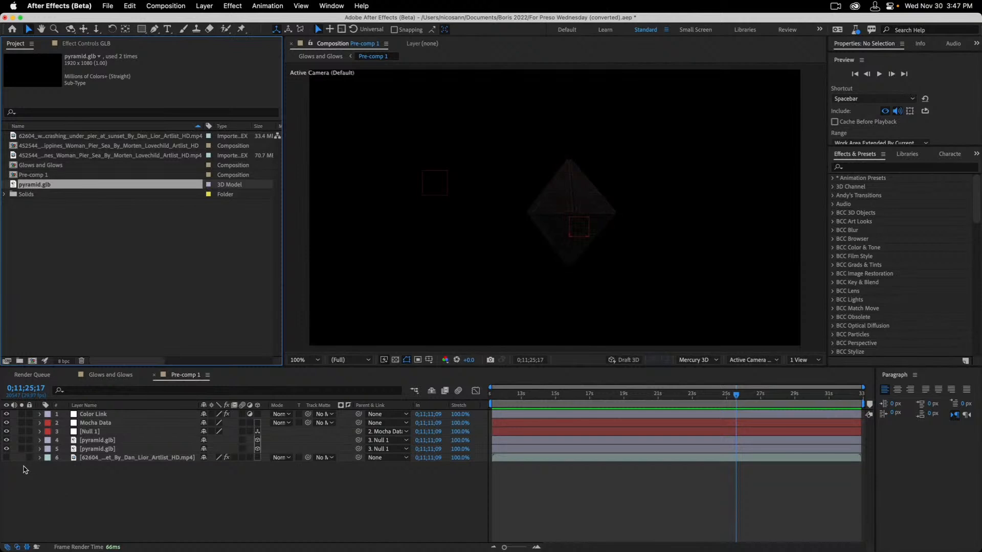
left_click(21, 449)
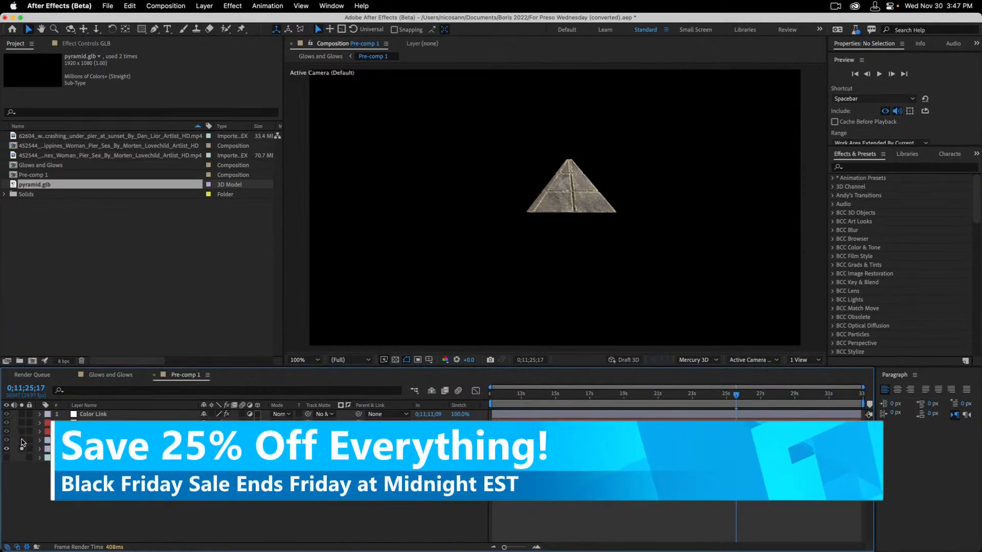
left_click(21, 441)
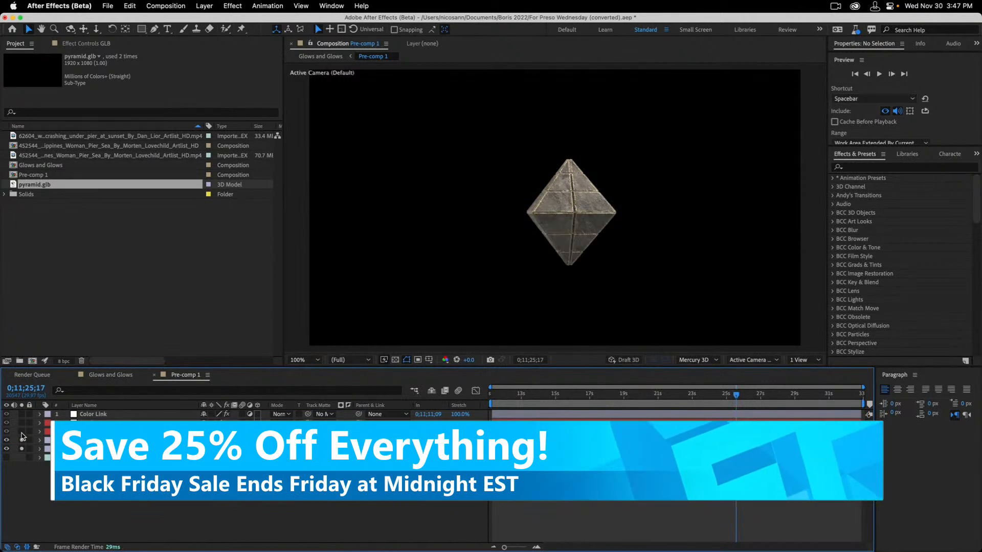
left_click_drag(582, 396, 732, 395)
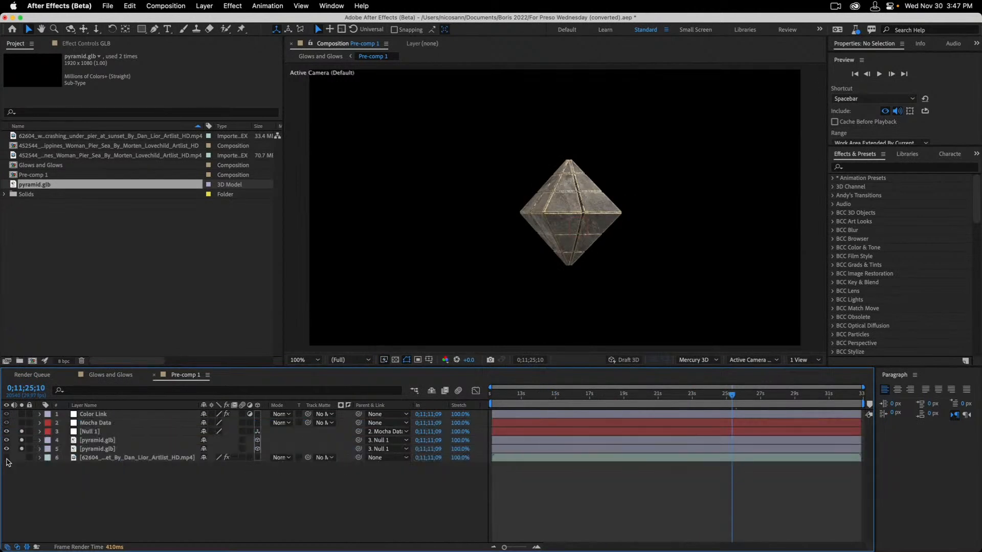
Step: Turn on the water footage layer's visibility and solo the Color Link adjustment layer together with the footage and pyramids
left_click(7, 457)
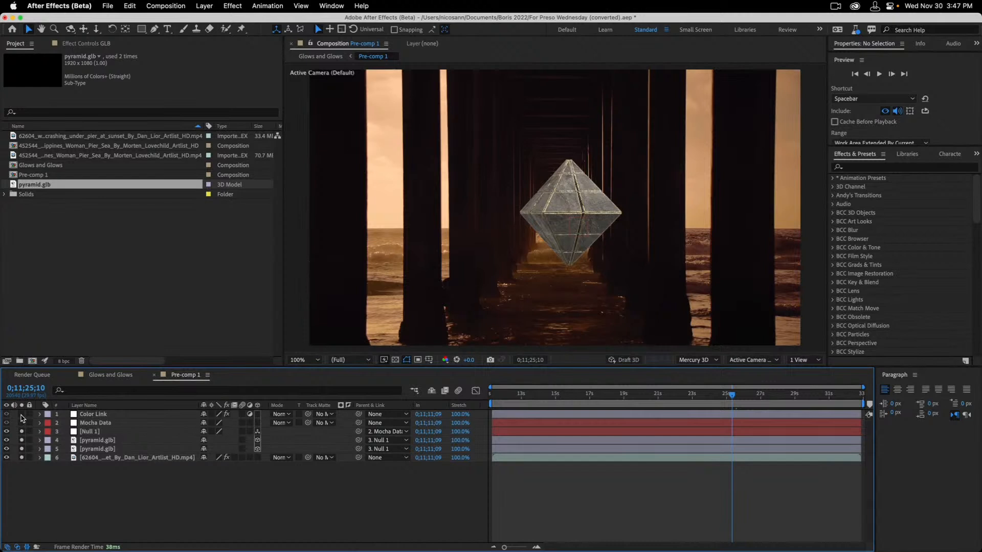
left_click(21, 414)
left_click(95, 415)
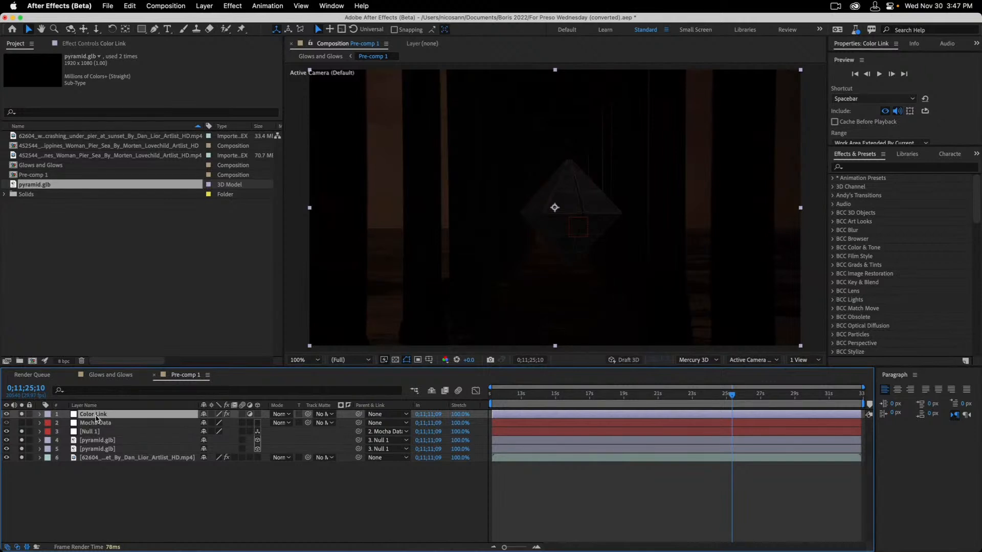
Step: Remove the solo from the water footage and set the Color Link effect's Opacity to 89%
left_click(21, 458)
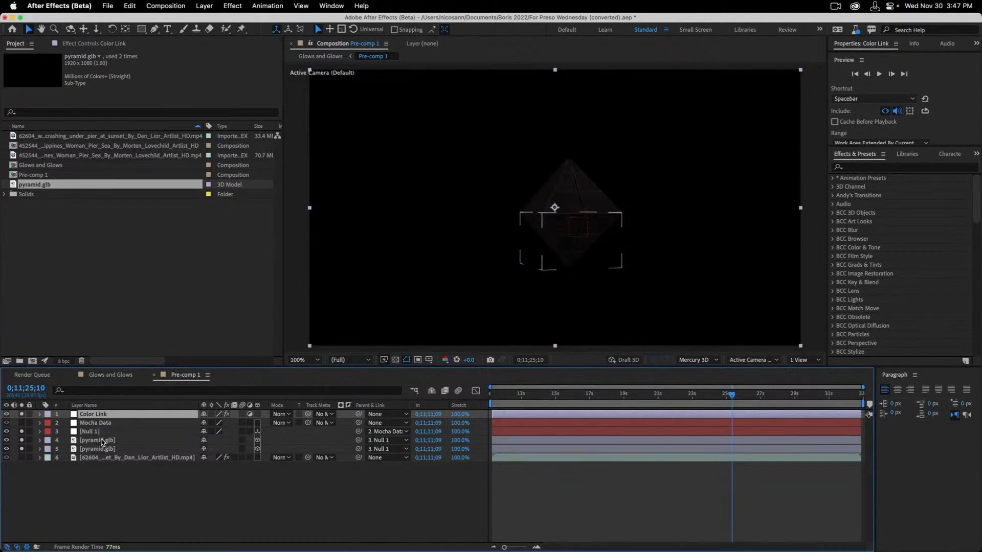
left_click(102, 44)
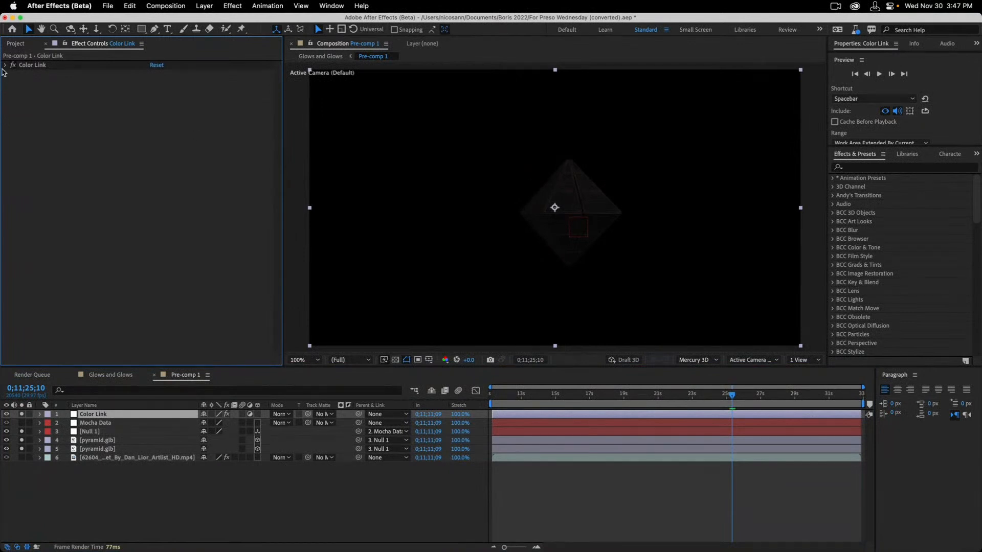
left_click(5, 66)
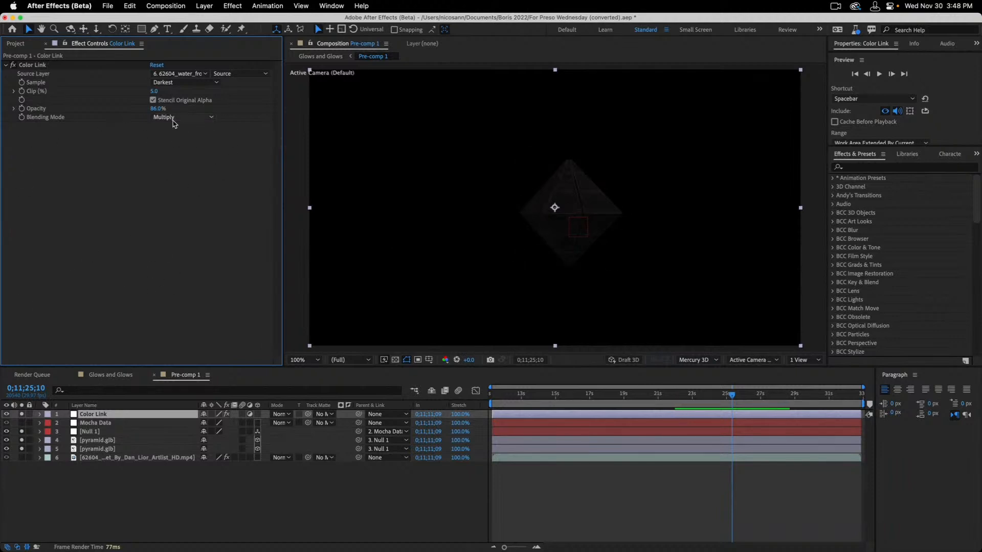
left_click_drag(156, 108, 168, 108)
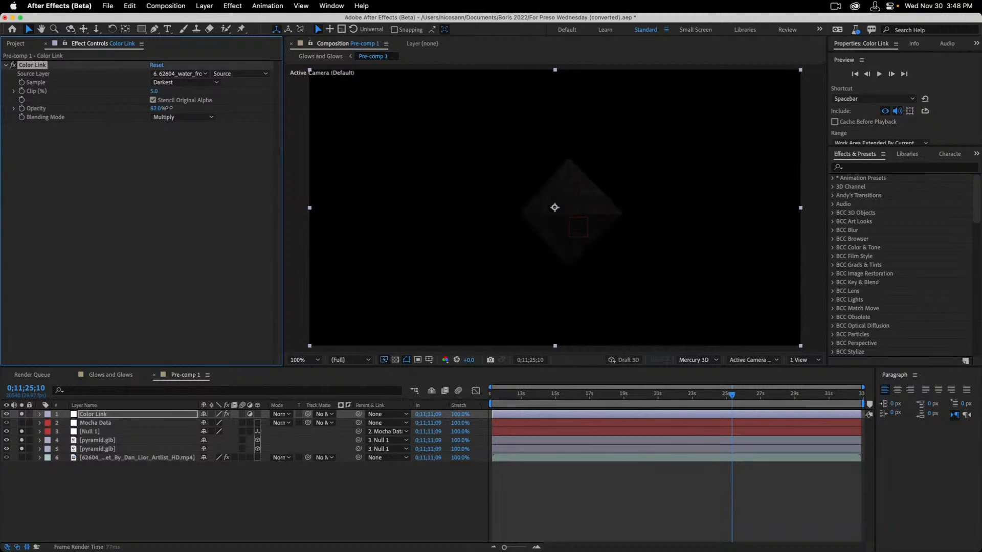
Step: Hide the Color Link layer for comparison against the footage and clear the solo from the footage, pyramid and null layers
left_click(22, 457)
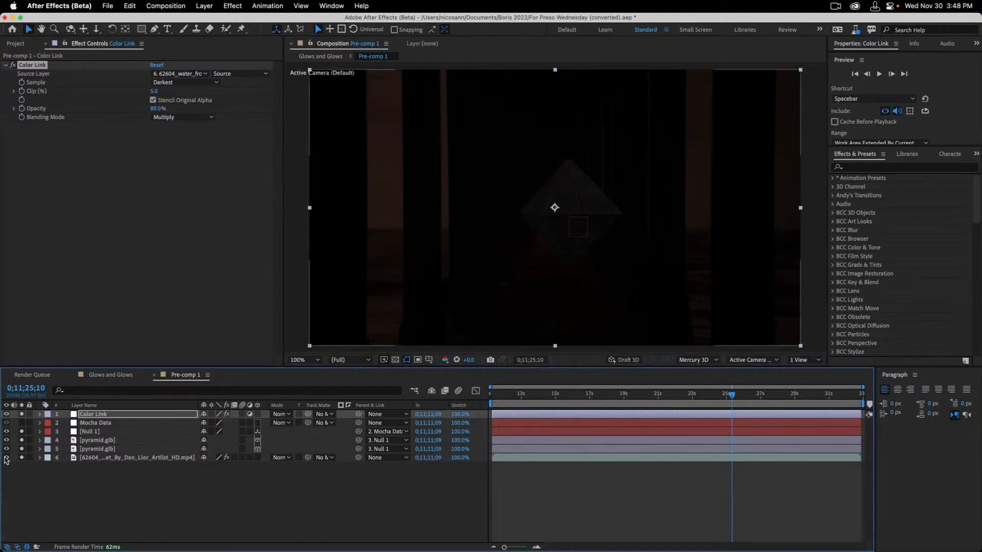
left_click_drag(6, 423, 5, 416)
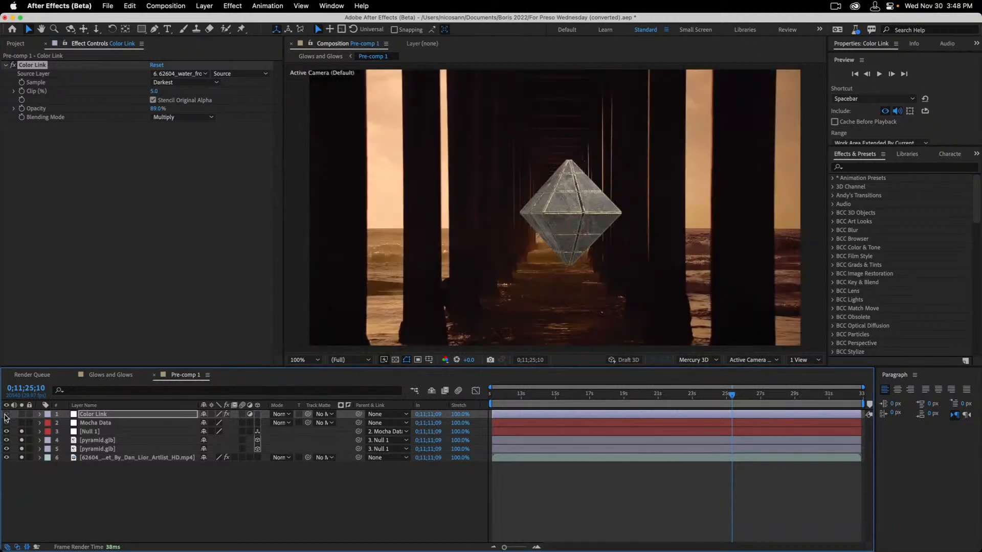
left_click(6, 423)
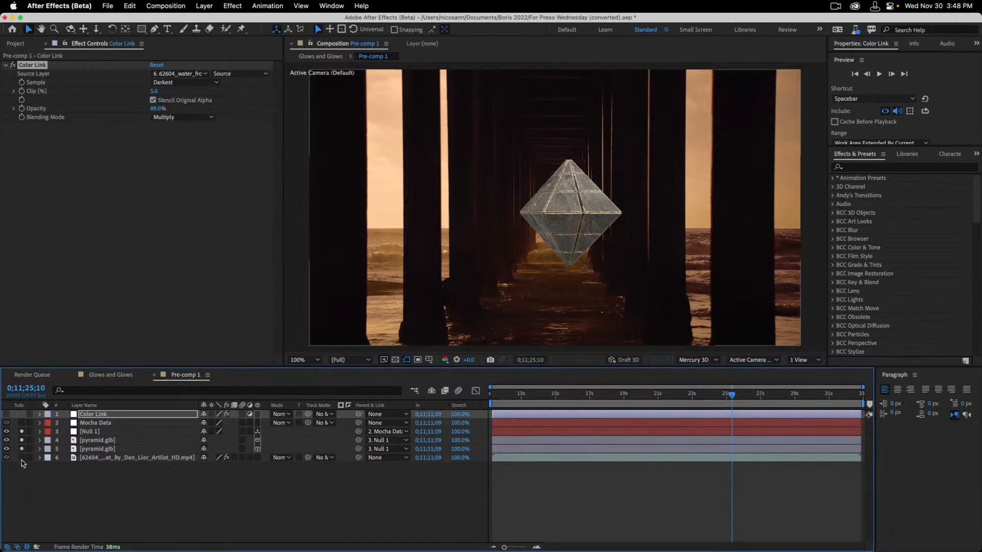
left_click(22, 458)
left_click_drag(24, 452, 22, 431)
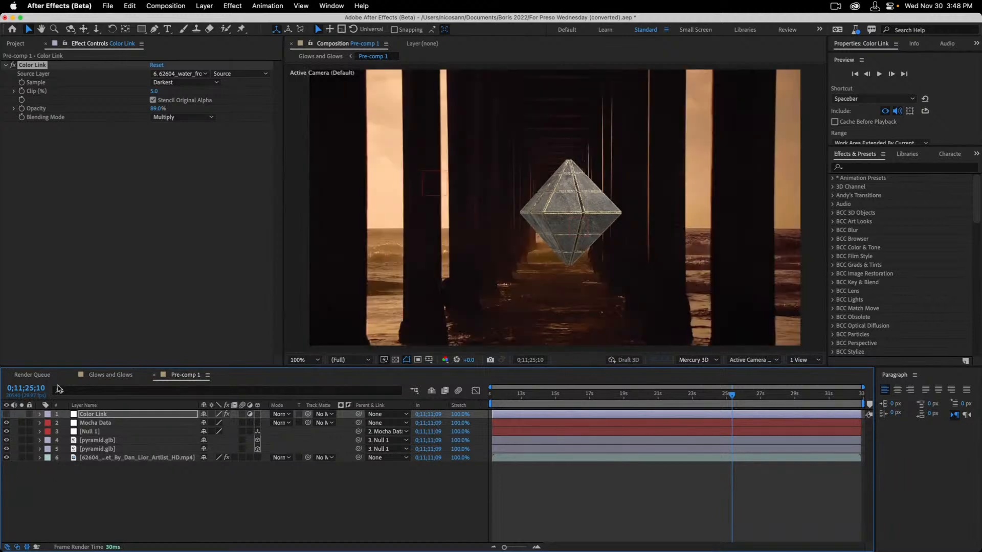
Step: Hide the water footage layer in Pre-comp 1 and check the effect on the Glows and Glows composition
left_click(111, 375)
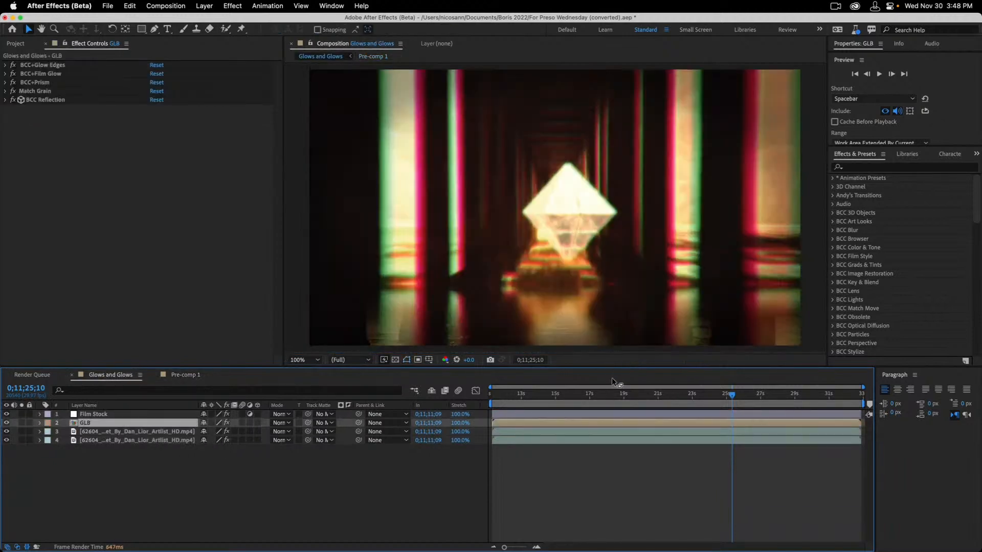
left_click(185, 375)
left_click(6, 458)
left_click(122, 376)
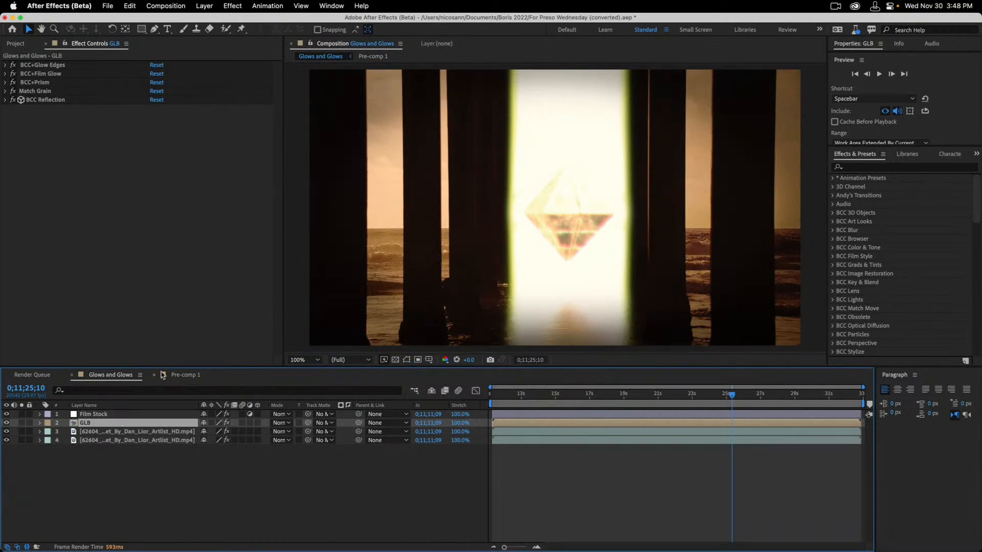
Step: Make the Color Link layer in Pre-comp 1 visible again and return to the Glows and Glows composition
left_click(180, 374)
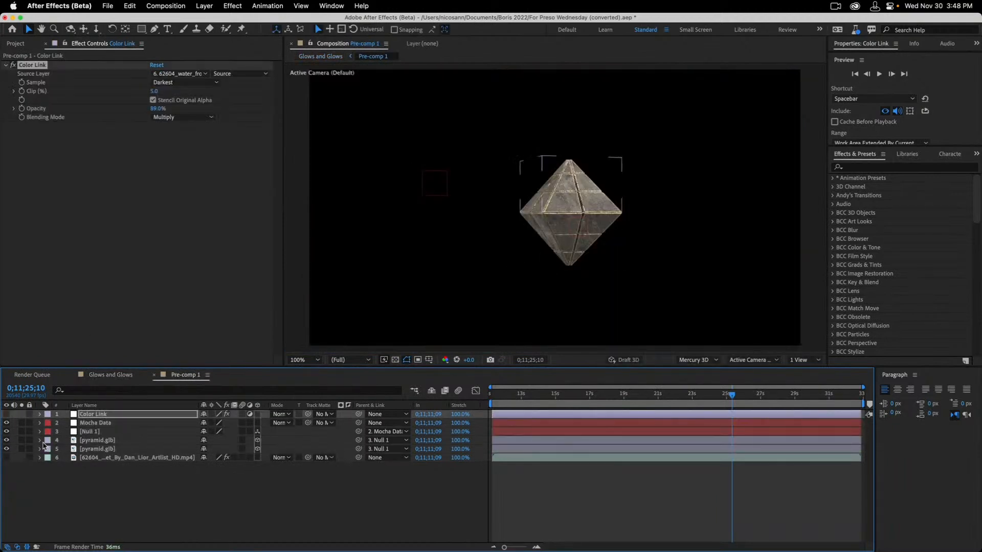
left_click(8, 415)
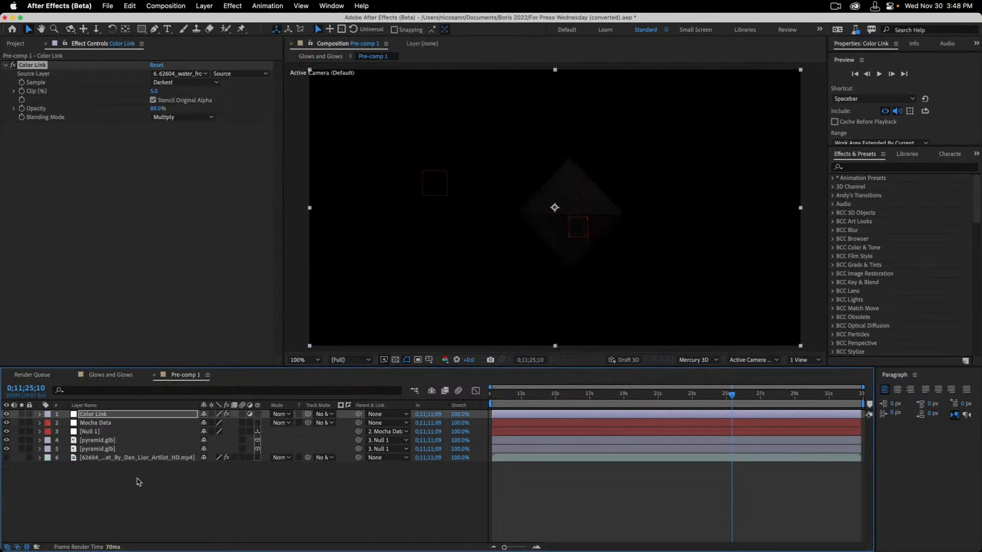
left_click(130, 376)
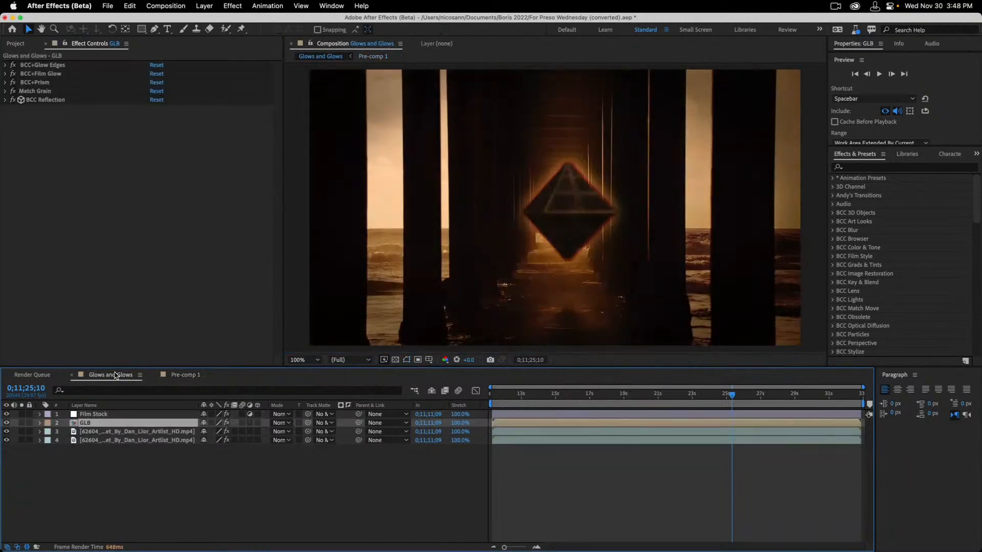
Step: Disable all effects on the GLB layer, then re-enable BCC+Glow Edges and BCC+Film Glow one at a time
left_click(14, 70)
left_click(16, 101)
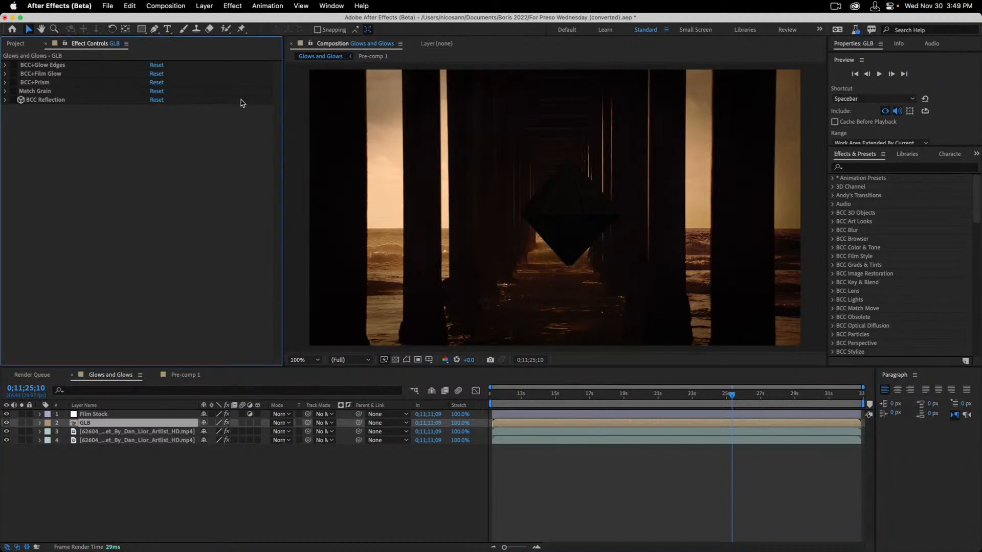
left_click(14, 66)
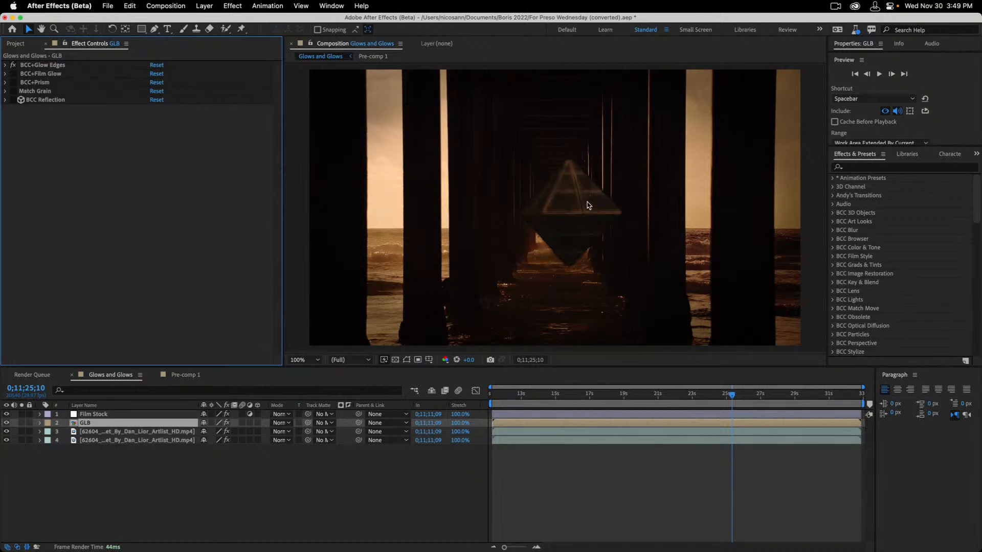
left_click(13, 74)
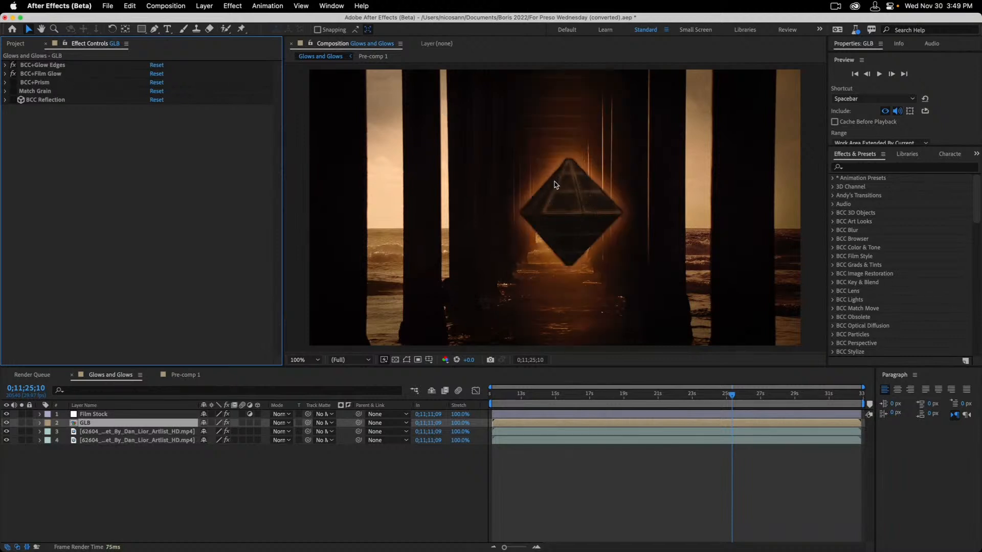
Step: Examine the BCC+Film Glow settings on the GLB layer and scrub the composition to 0;11;24;04
left_click(5, 73)
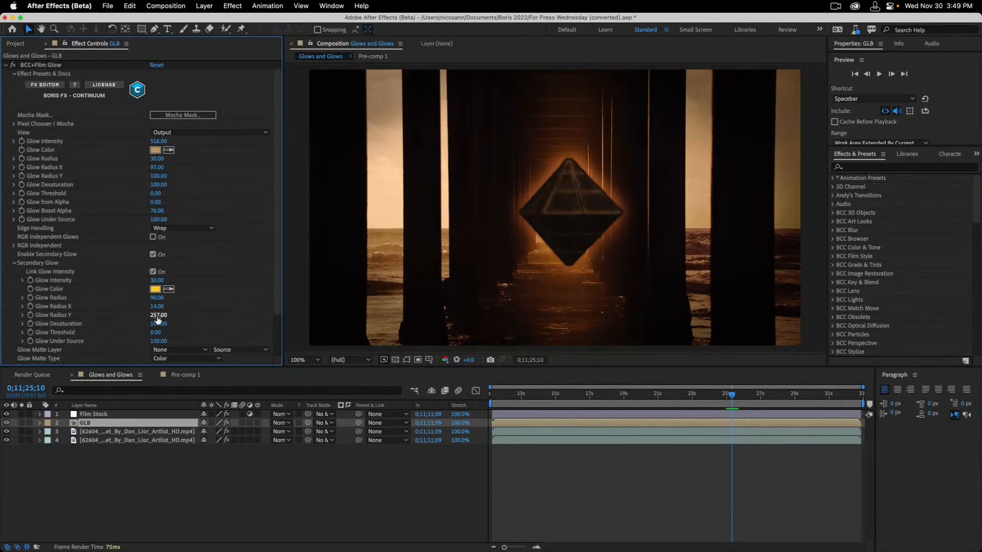
mouse_move(701, 394)
left_mouse_down()
mouse_move(723, 394)
mouse_move(624, 395)
mouse_move(711, 394)
left_mouse_up()
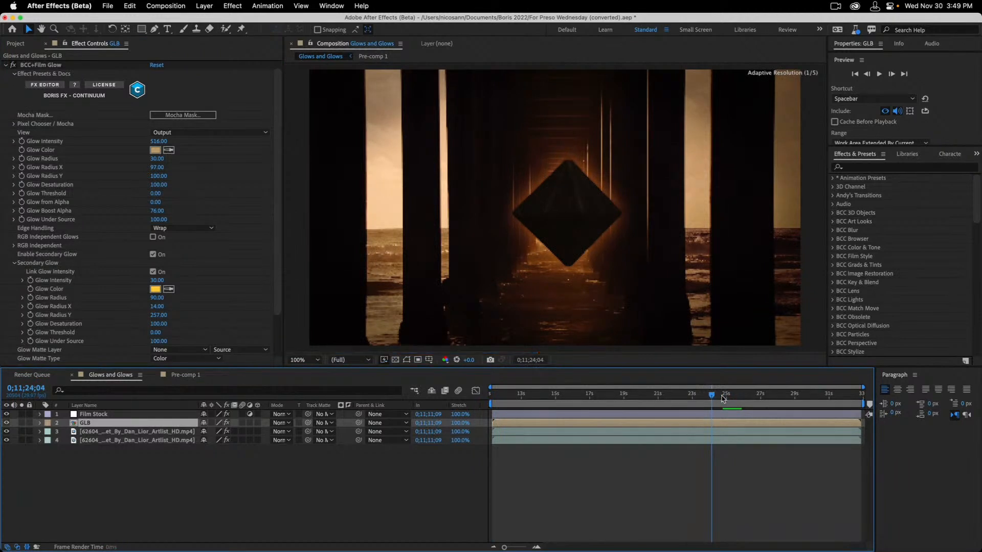
left_click(5, 65)
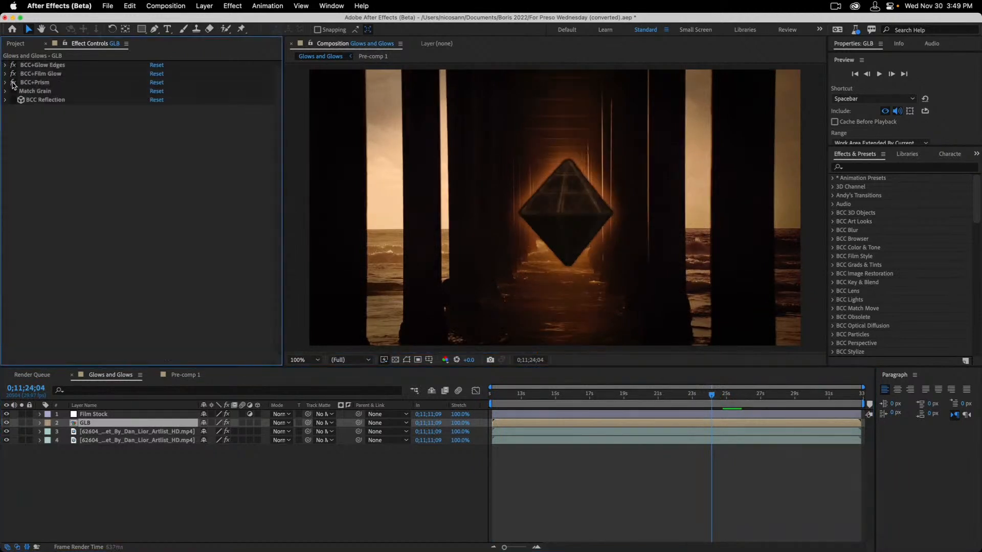
Step: Compare the GLB layer with and without BCC+Prism, re-enable it with Match Grain and BCC Reflection, and return to the composition's start
left_click(14, 82)
left_click(13, 82)
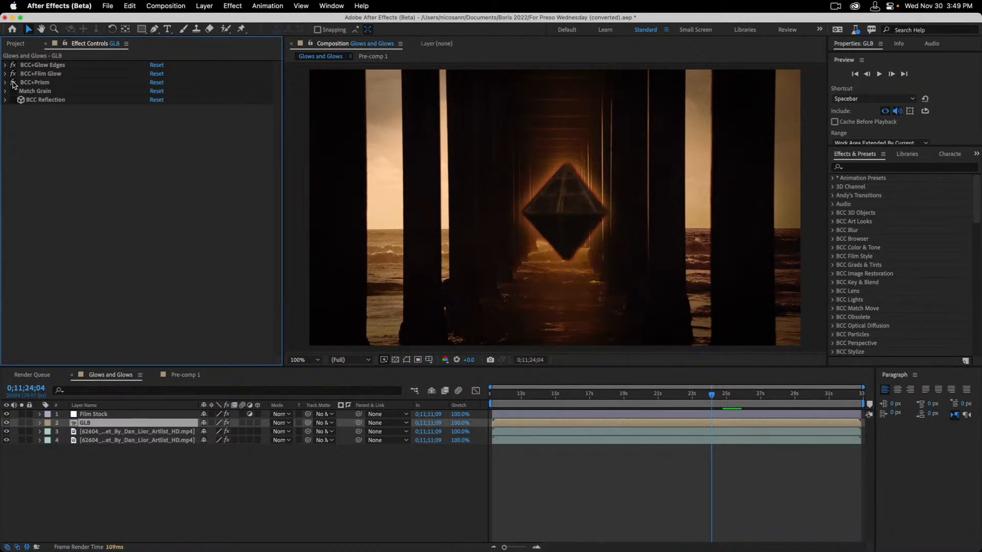
left_click(13, 82)
left_click(14, 92)
left_click(13, 99)
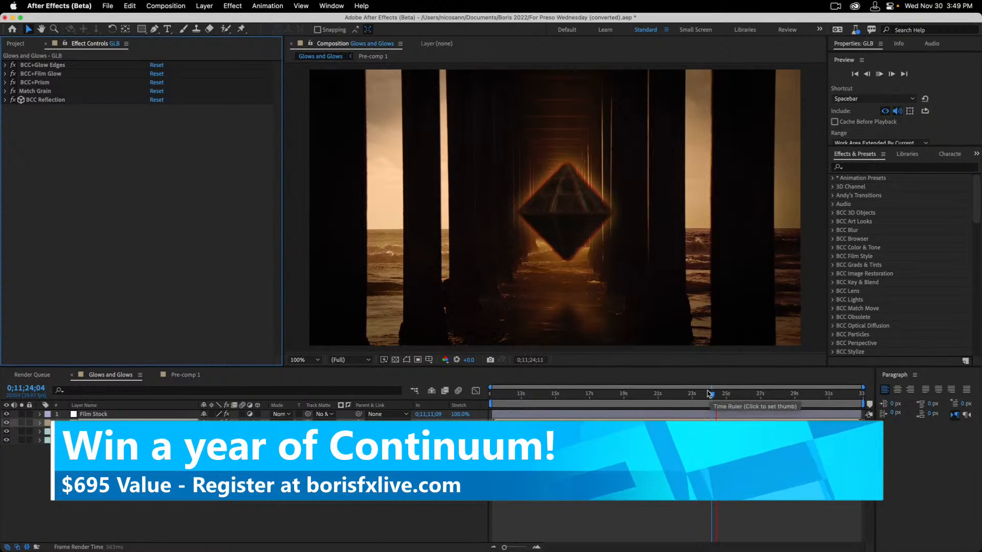
left_click(492, 393)
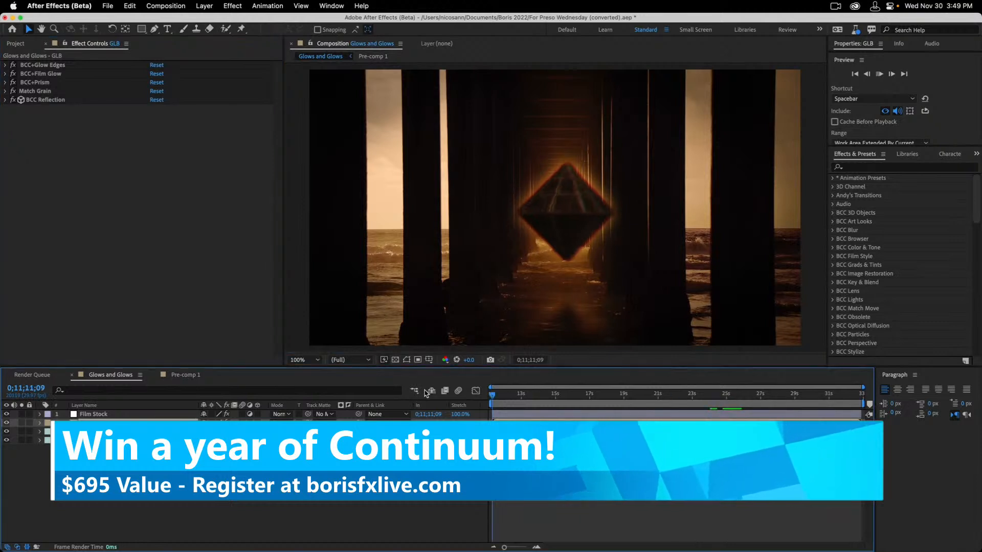
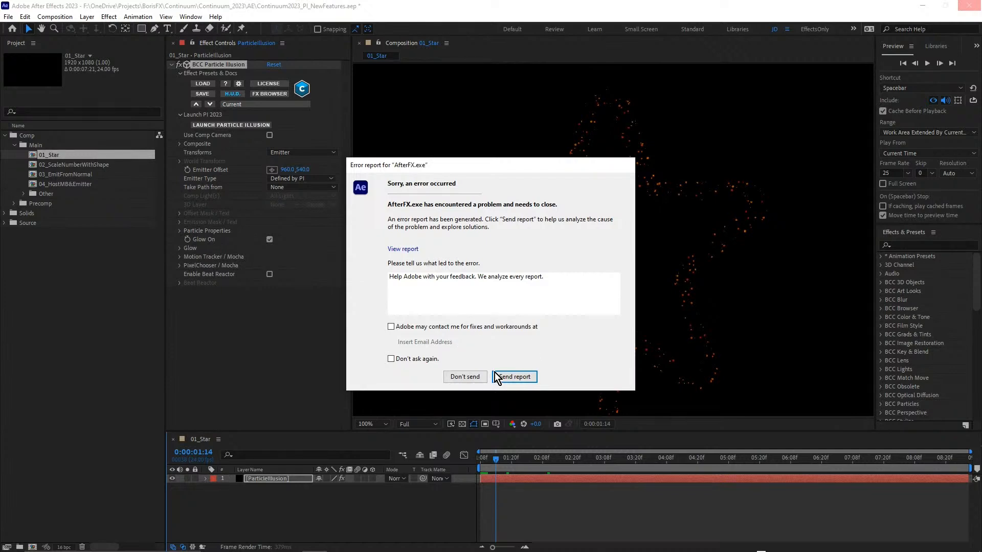
Step: Dismiss the After Effects crash report without sending it
left_click(465, 376)
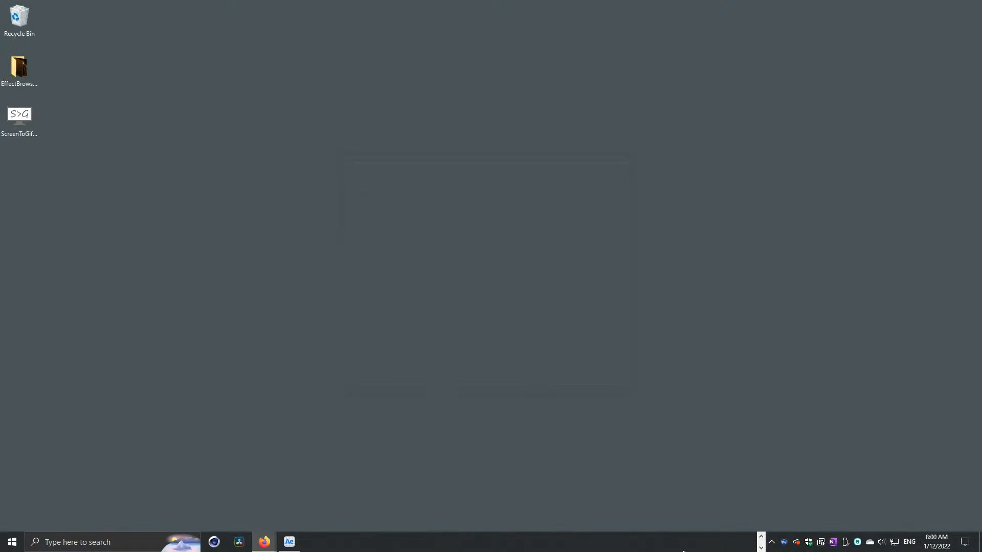
left_click(761, 536)
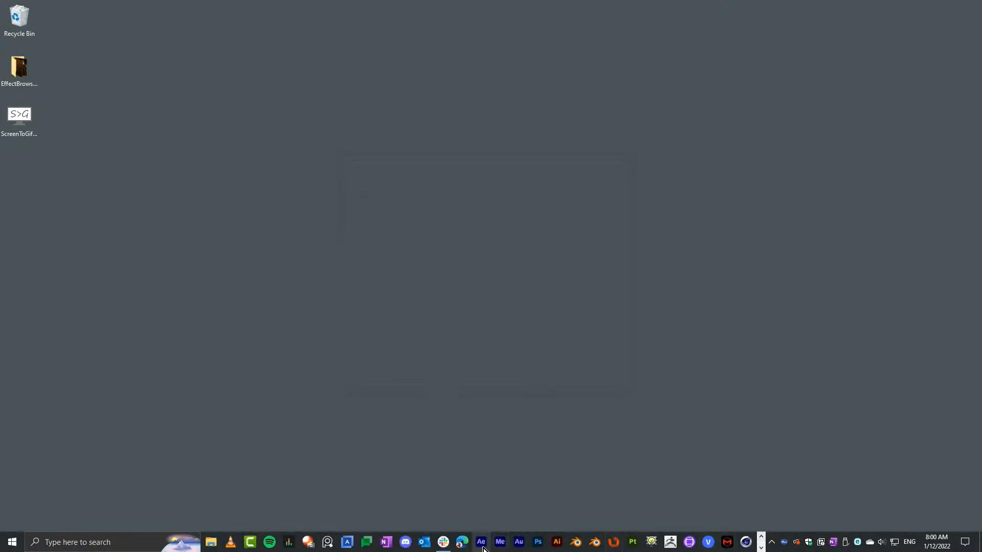
left_click(761, 547)
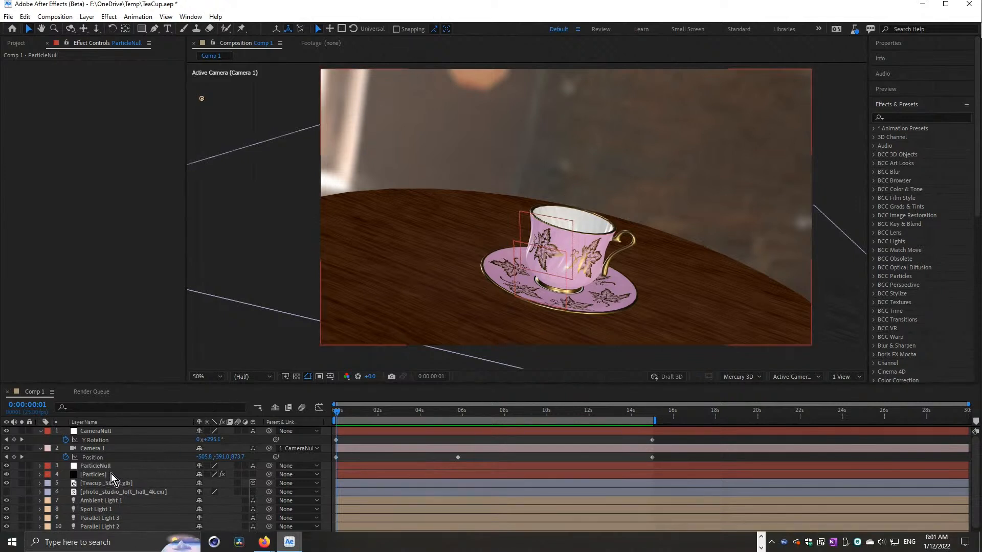
left_click(14, 545)
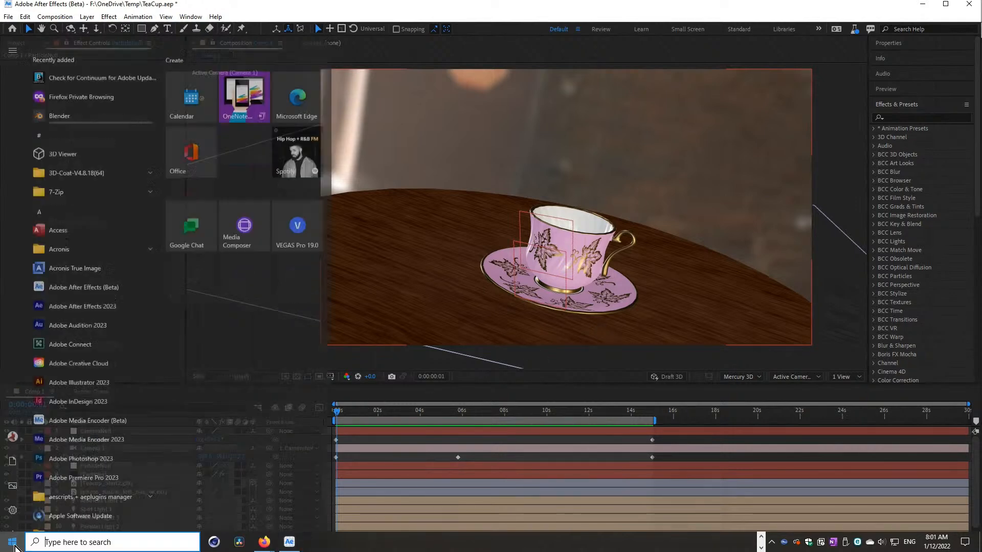
left_click(14, 545)
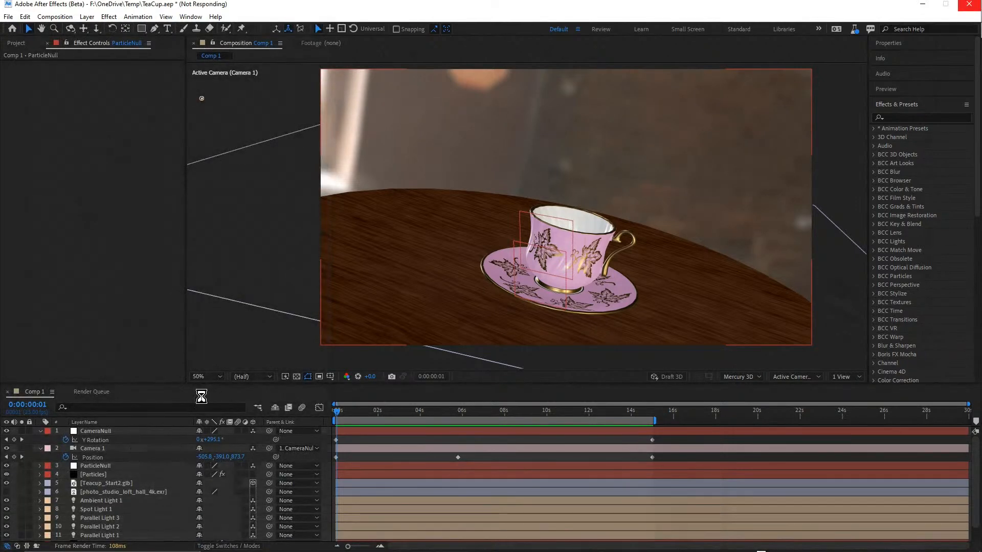
Step: Review the Take Path from options of BCC Particle Illusion on the Particles layer, and inspect where ParticleNull sits in the teacup
left_click(517, 182)
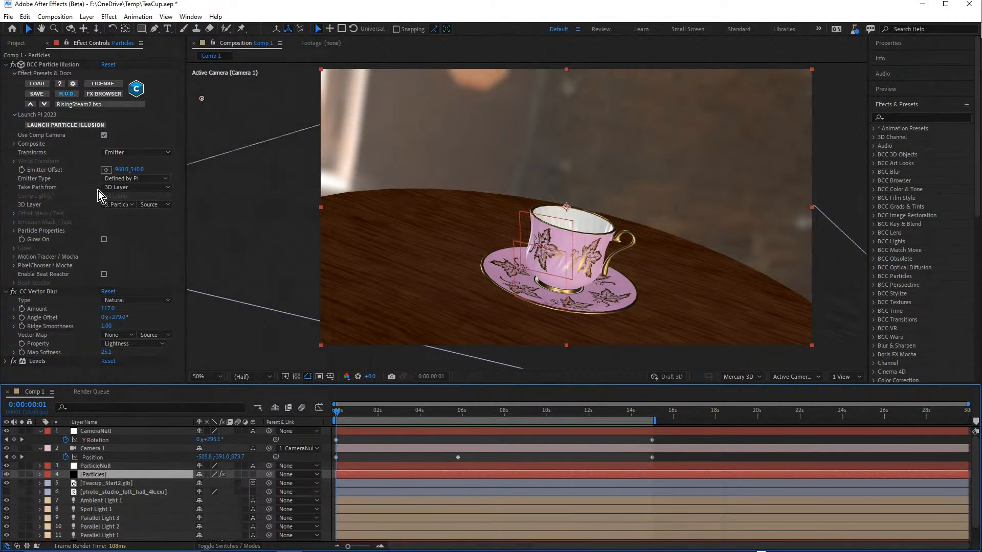
left_click(128, 187)
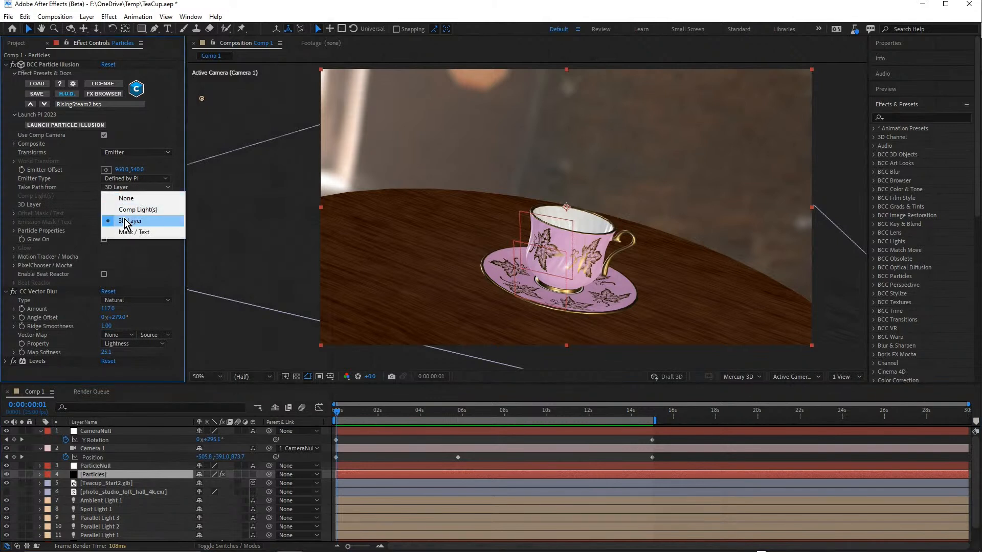
left_click(51, 192)
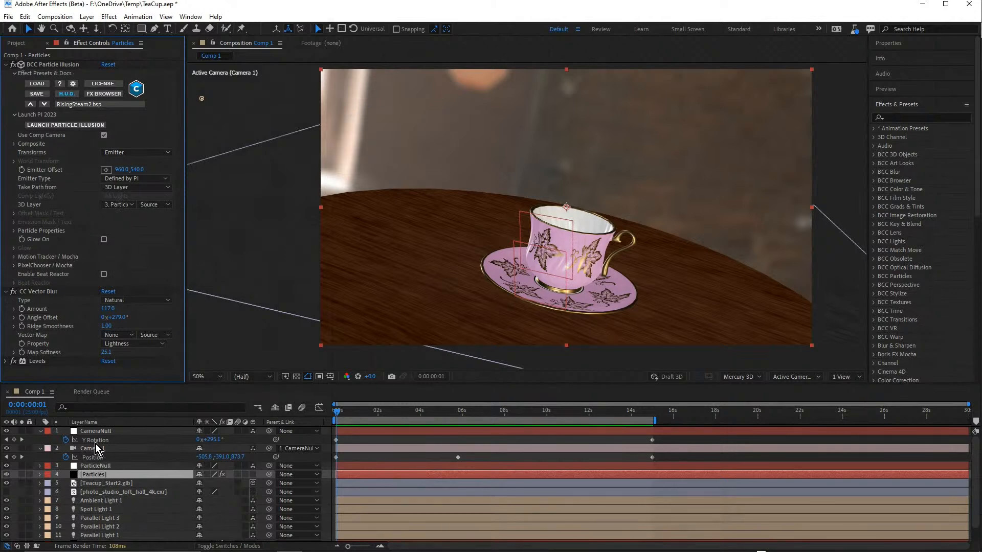
left_click(105, 466)
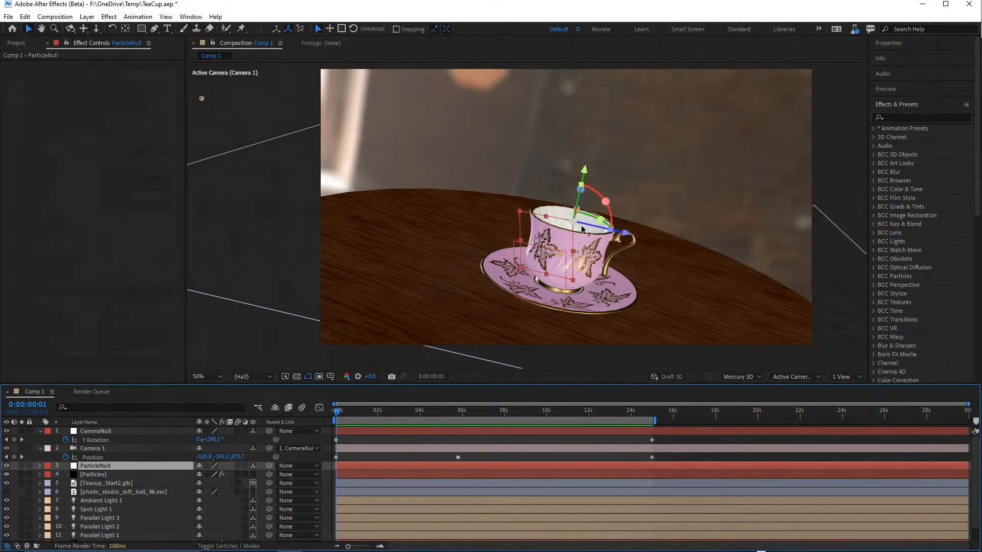
scroll(582, 228, "up", 2)
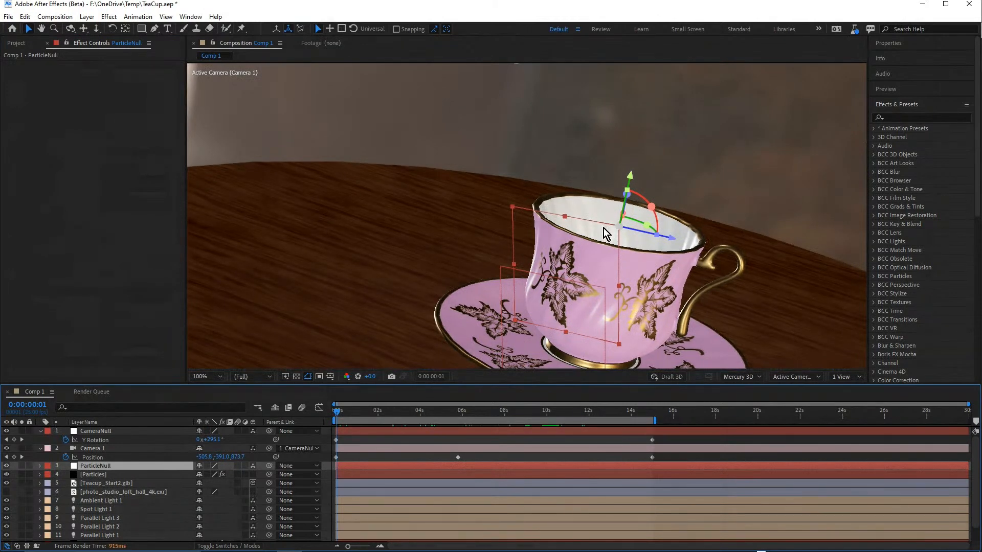
scroll(604, 226, "down", 2)
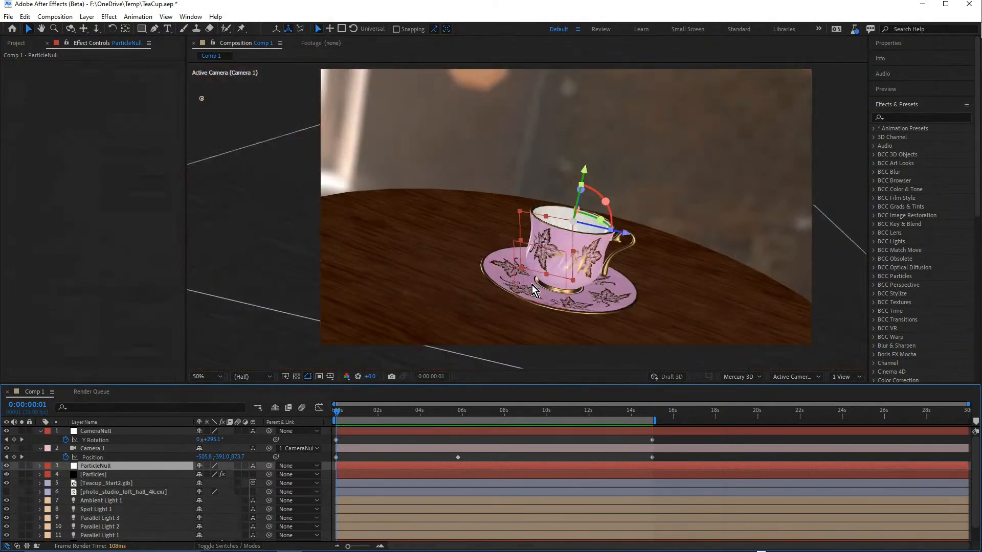
Step: Preview the teacup animation up to 0:00:02:21, orbit Camera 1 around the cup, and select the ParticleNull layer
key("space")
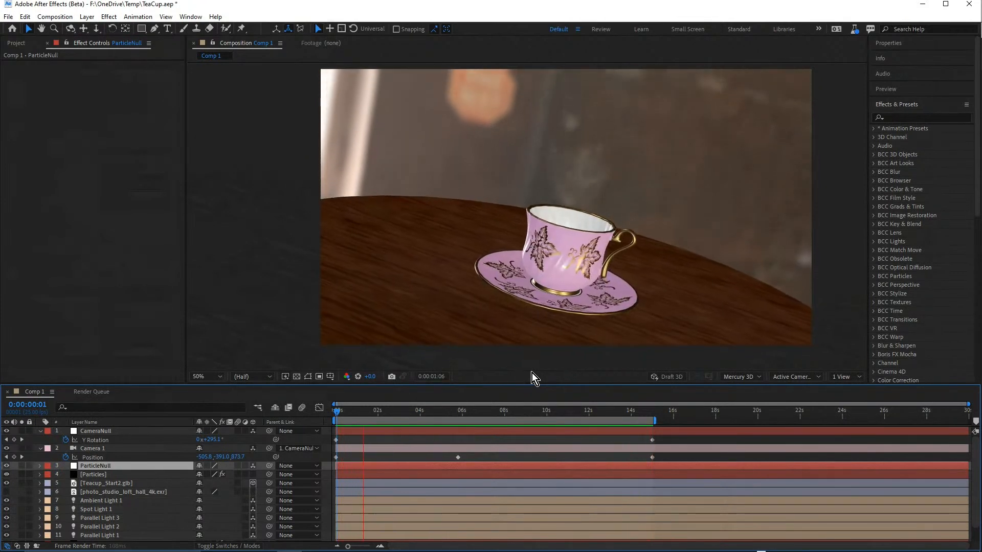
key("space")
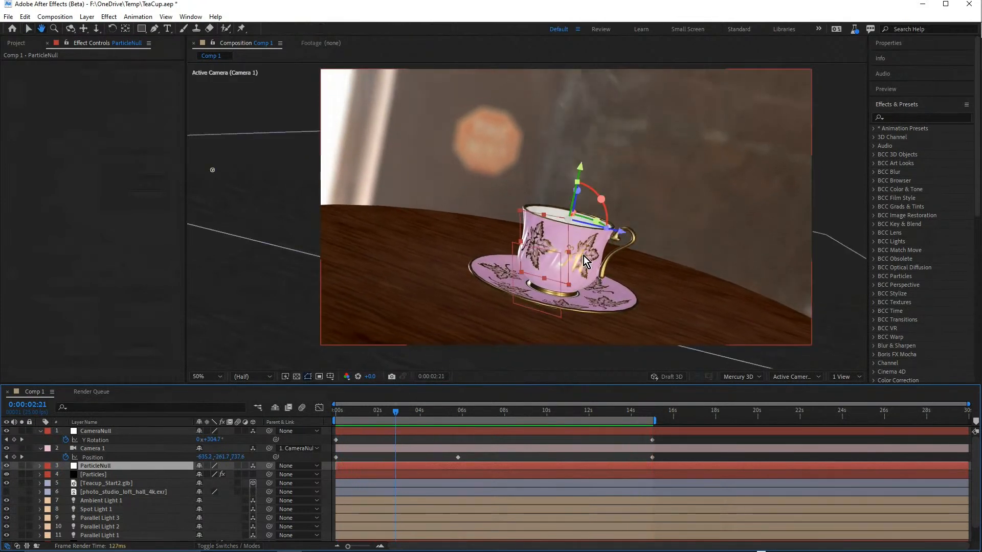
mouse_move(541, 204)
left_mouse_down()
mouse_move(548, 218)
mouse_move(607, 228)
mouse_move(700, 204)
mouse_move(707, 242)
mouse_move(562, 227)
mouse_move(529, 218)
mouse_move(532, 204)
left_mouse_up()
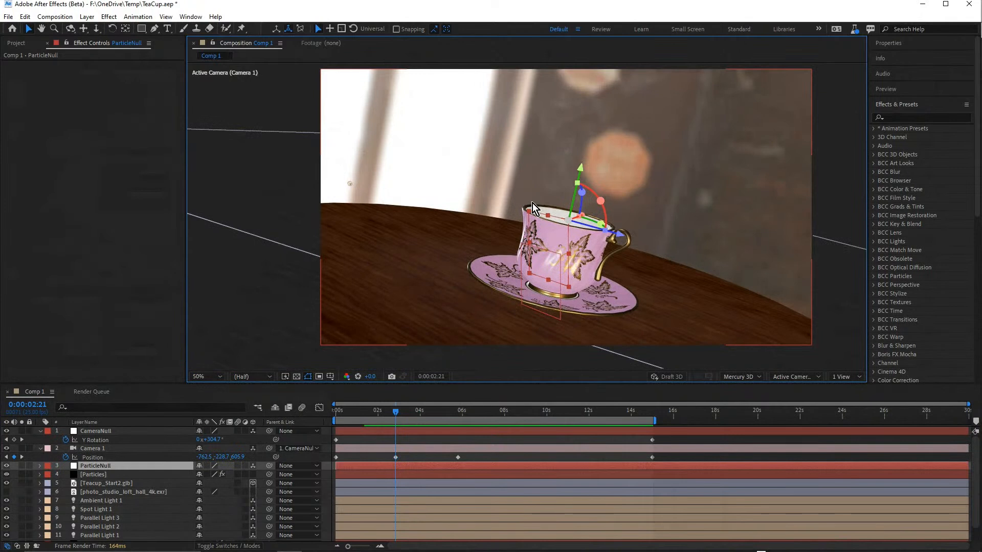
left_click(106, 466)
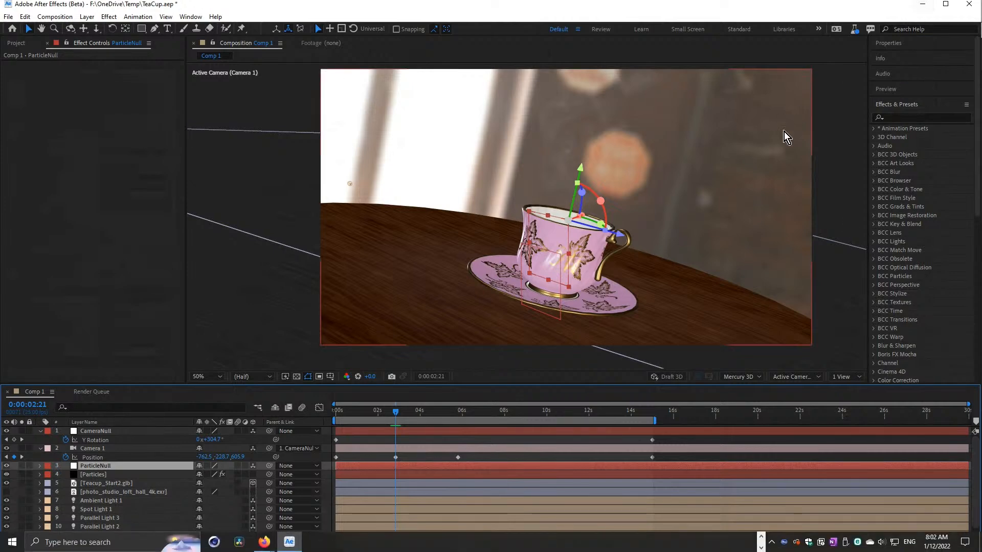
Step: Switch to After Effects 2023 and open the recent project Continuum2023_PI_NewFeatures
key("super+d")
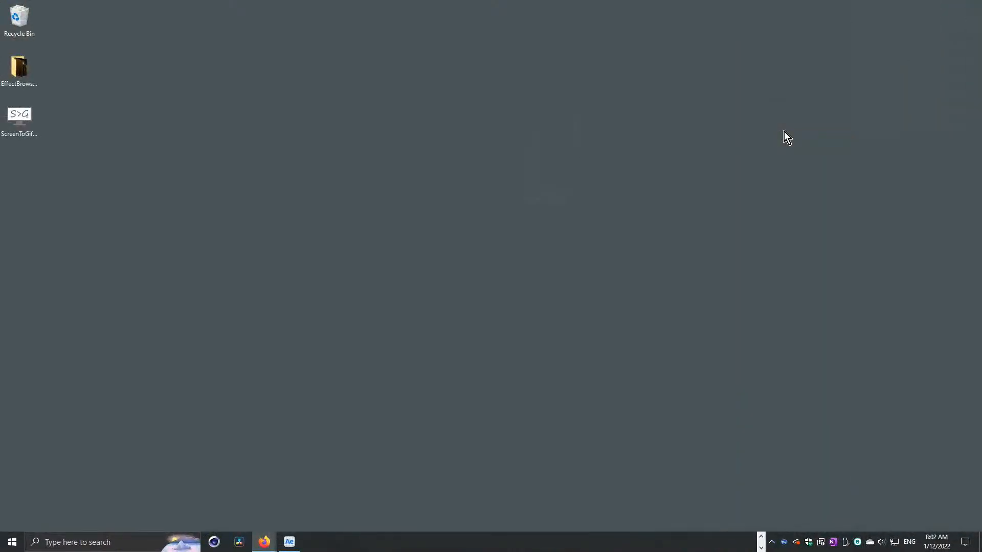
left_click(760, 537)
left_click(481, 540)
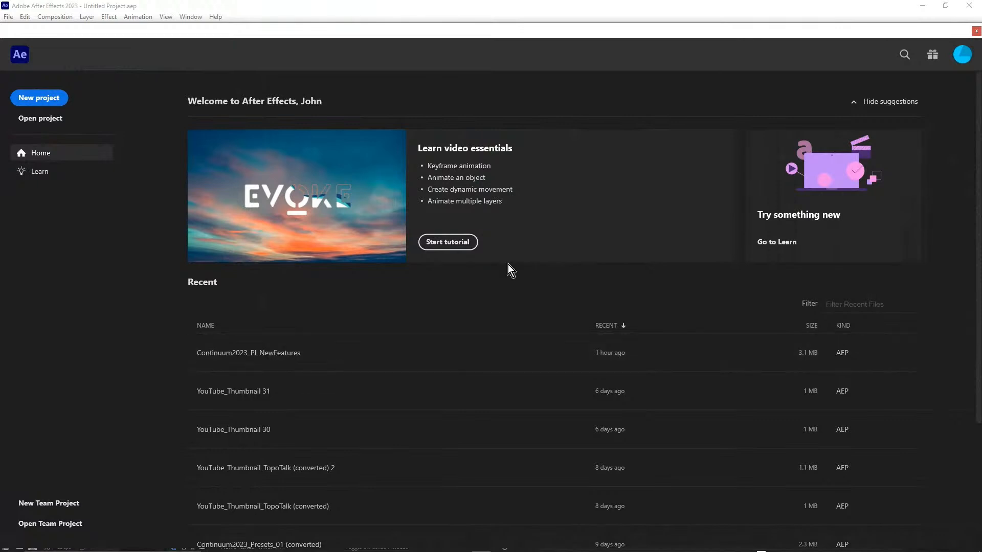
left_click(282, 354)
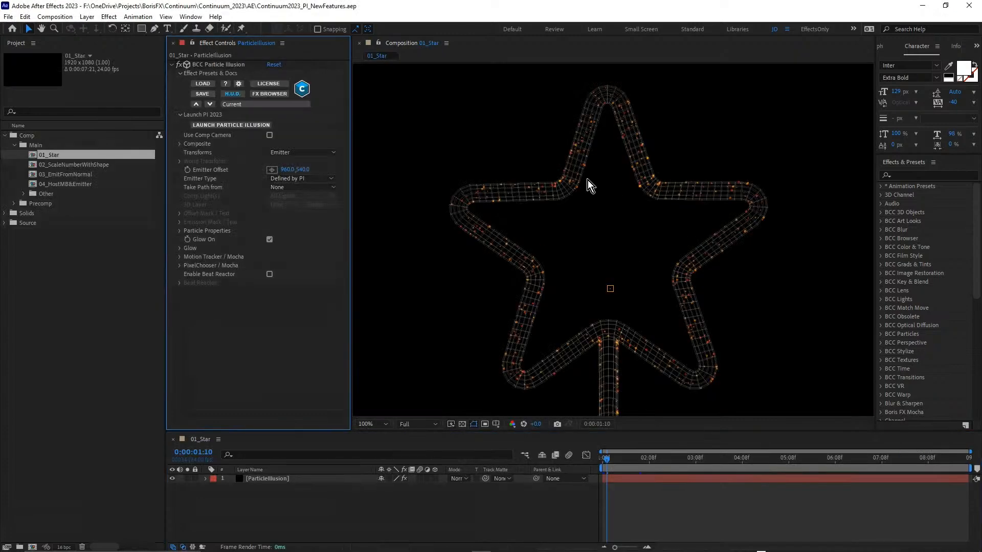
Step: Launch Particle Illusion from the 01_Star composition's particle effect and scrub its timeline to frame 78
left_click(262, 124)
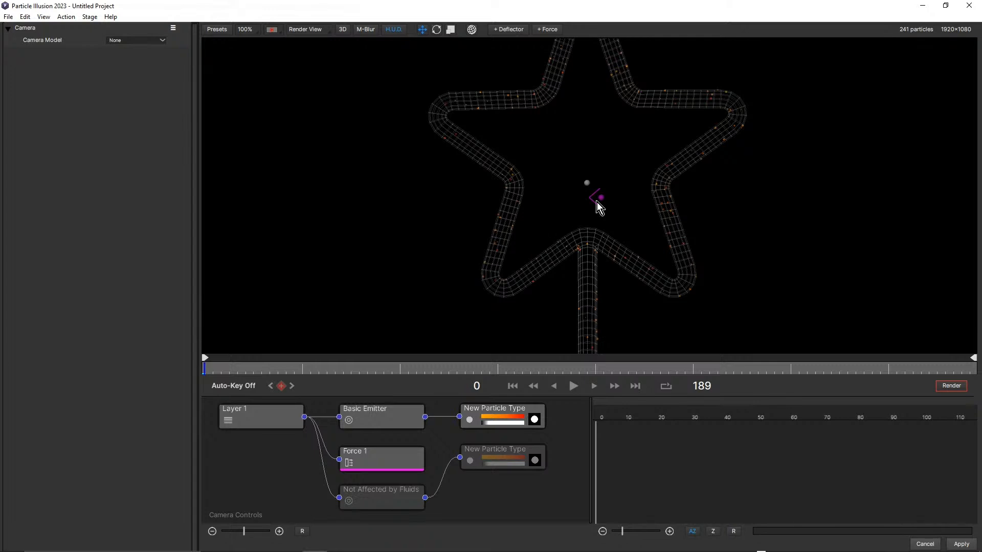
left_click_drag(267, 373, 517, 376)
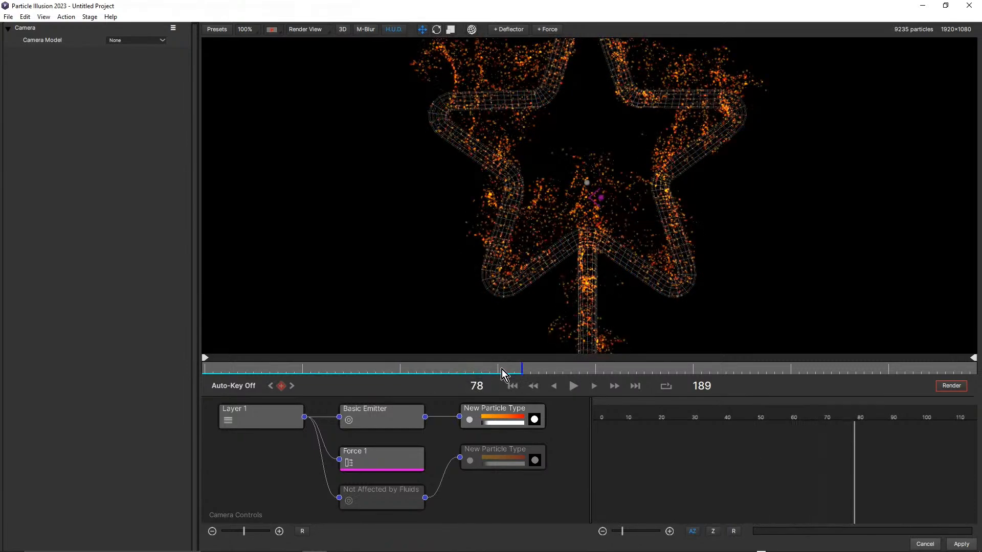
Step: Play and scrub the star particle animation from several points on the timeline, stopping playback and parking at frame 76
left_click_drag(501, 366, 258, 369)
left_click(572, 387)
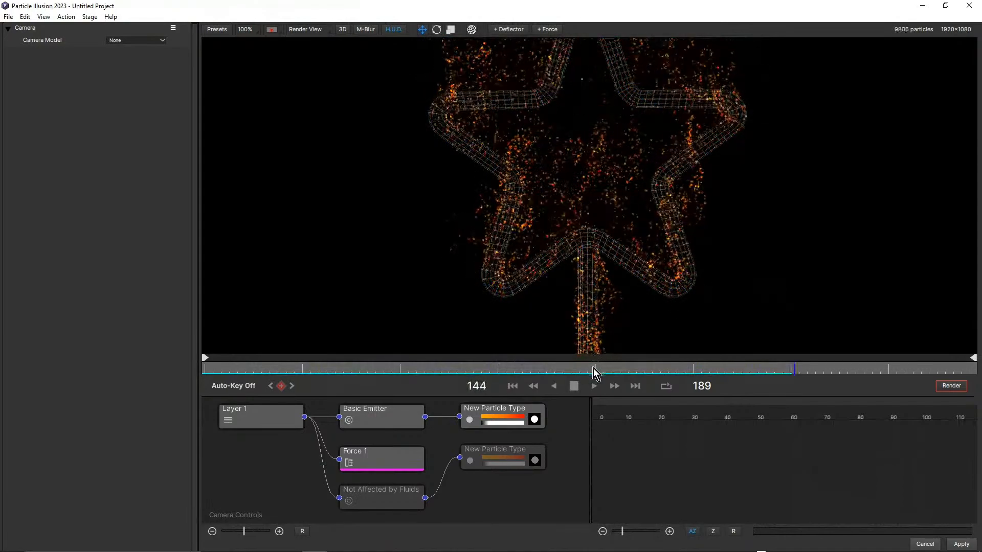
left_click(425, 368)
left_click(376, 368)
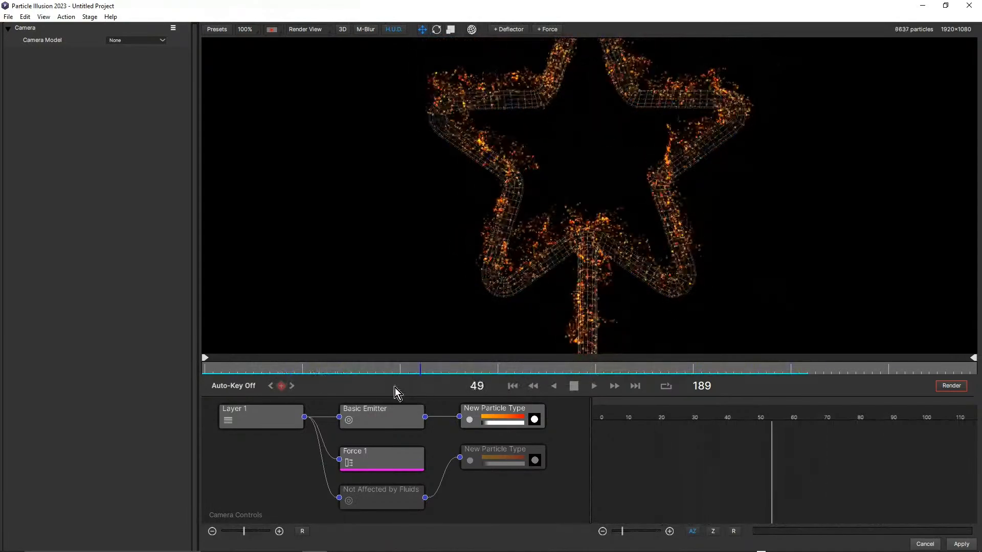
left_click(262, 368)
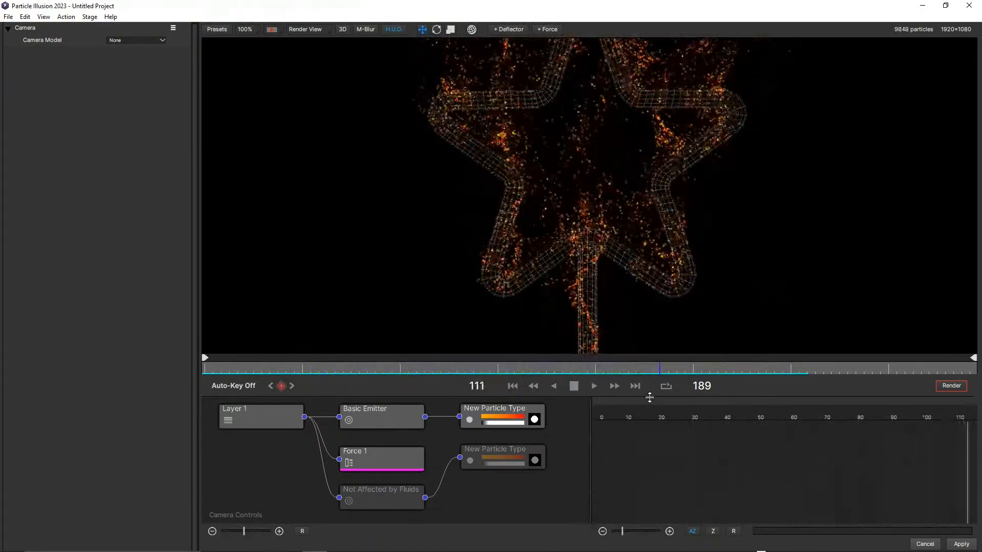
left_click(574, 387)
left_click_drag(574, 370, 514, 369)
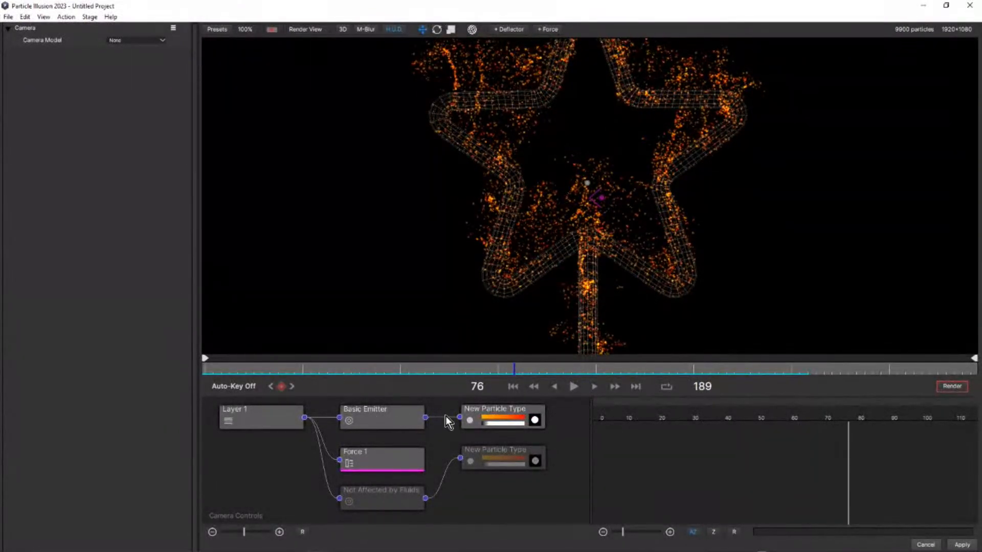
Step: Select the Basic Emitter node and review its shape, 3D model, emission and physics properties
left_click(398, 413)
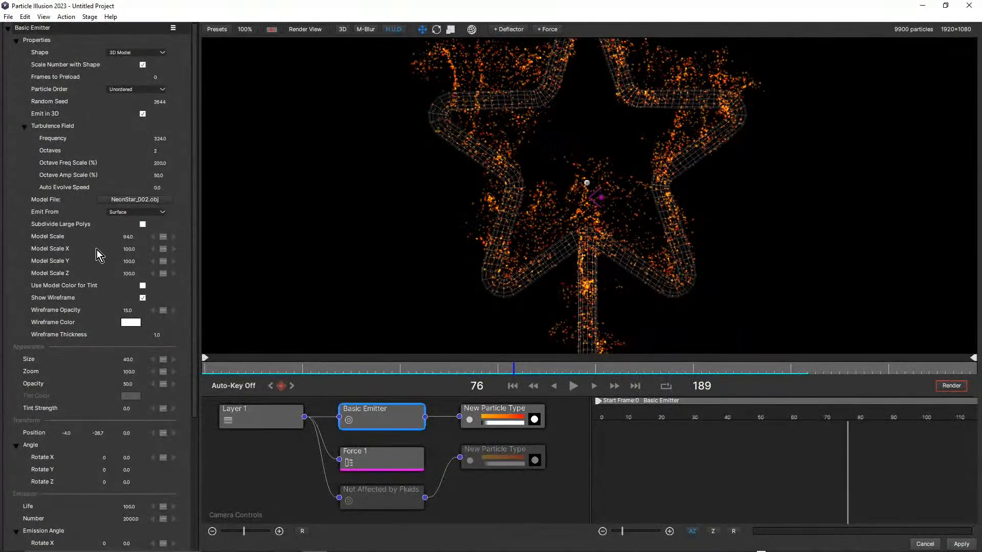
left_click_drag(197, 167, 184, 313)
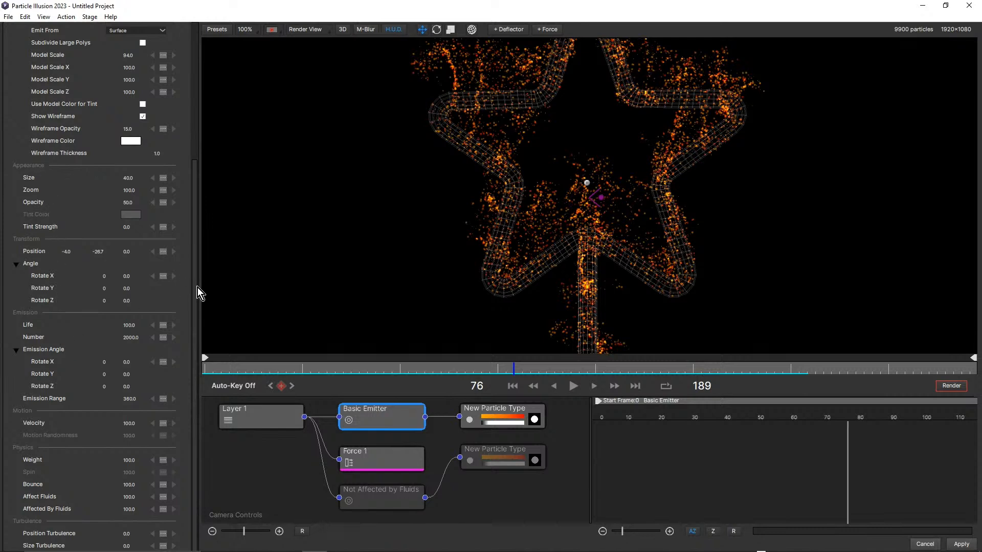
scroll(198, 278, "up", 3)
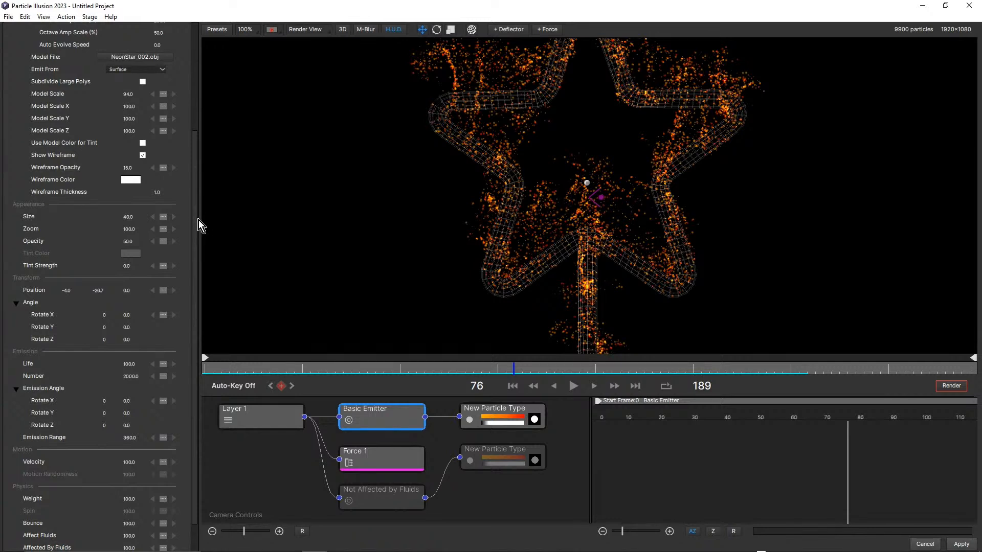
scroll(194, 299, "down", 1)
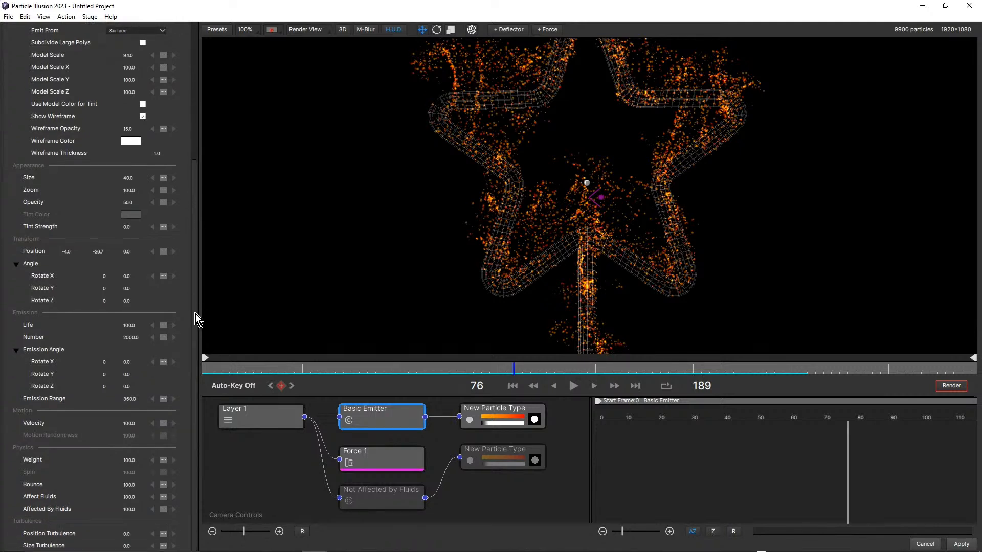
Step: Select the Basic Emitter's particle type and inspect its Weight Over Life and Velocity Over Life graphs
left_click(499, 413)
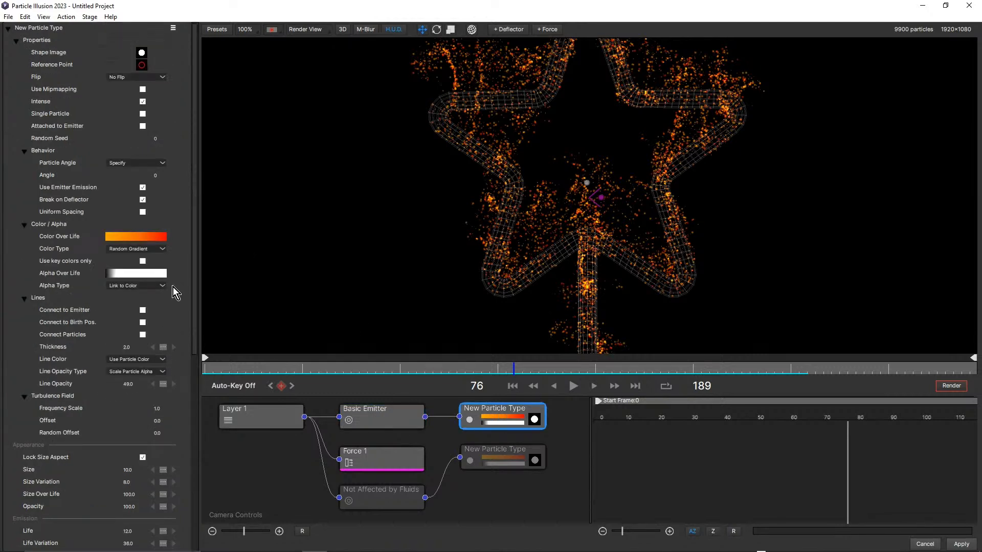
left_click_drag(194, 284, 208, 506)
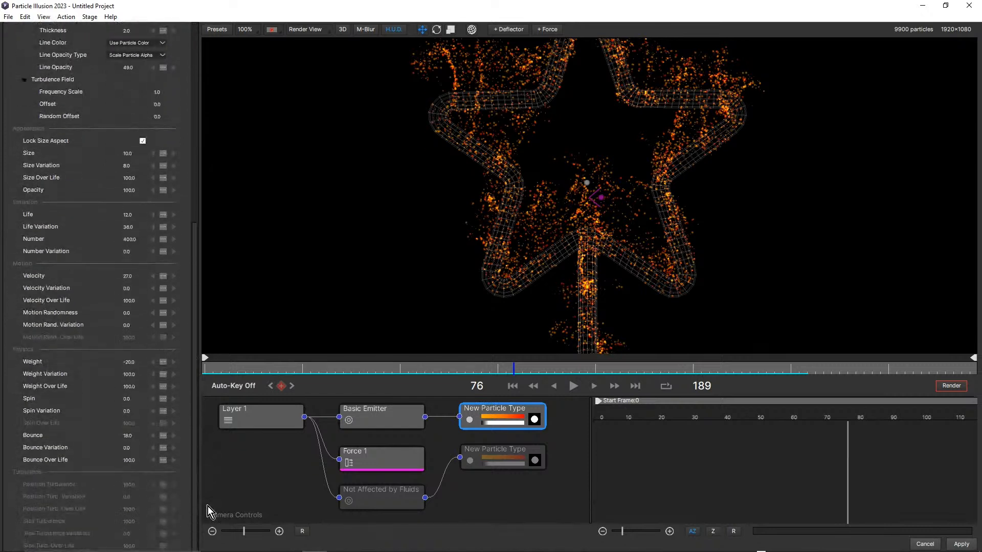
left_click(46, 386)
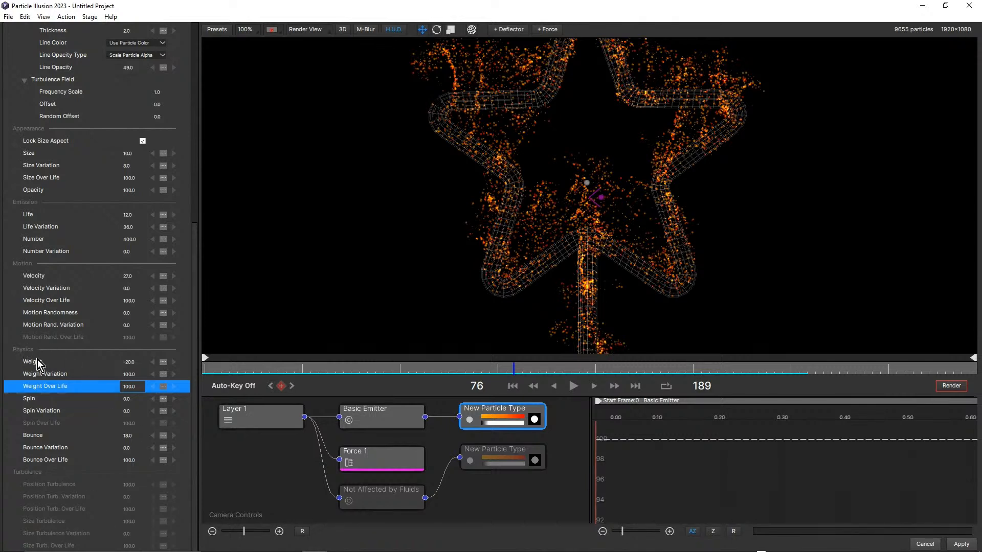
left_click(51, 301)
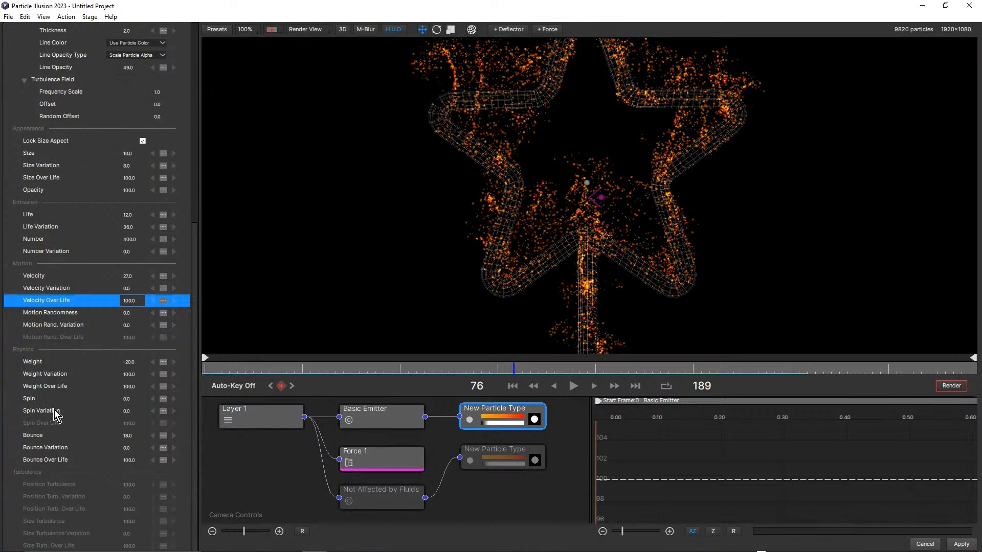
Step: Try a Spin Variation of 7 on the particle type and view the Spin Over Life graph
left_click(127, 410)
left_click_drag(127, 410, 132, 411)
left_click(32, 426)
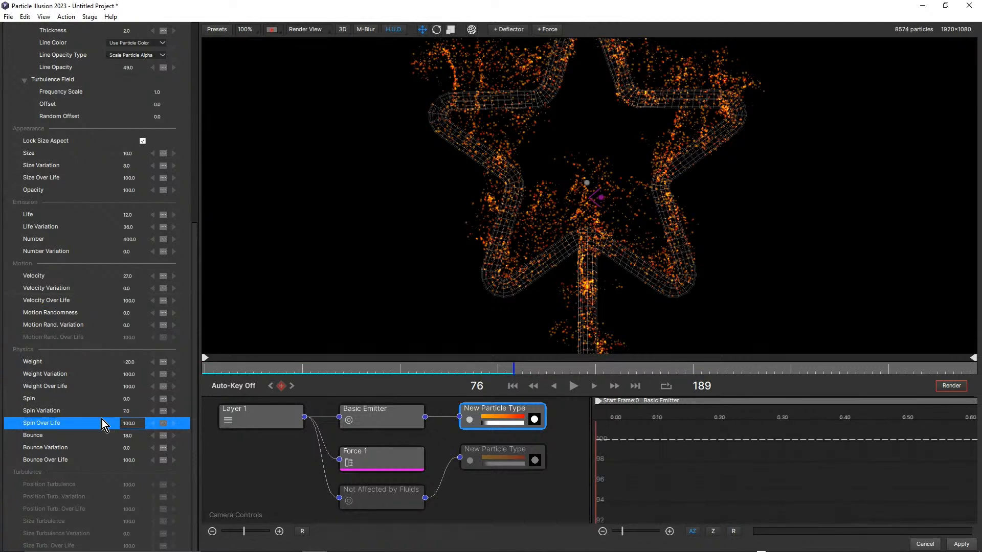
scroll(82, 406, "up", 5)
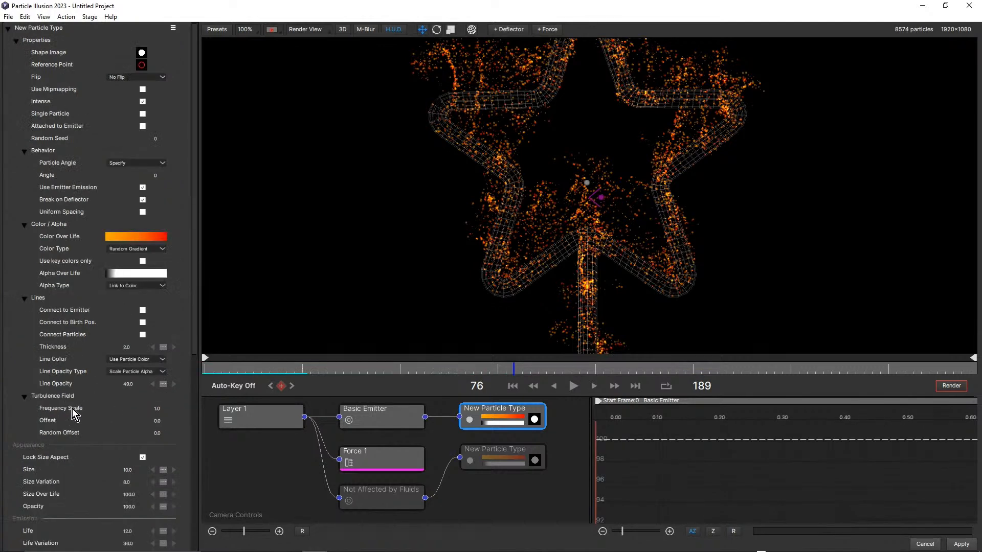
scroll(72, 409, "down", 5)
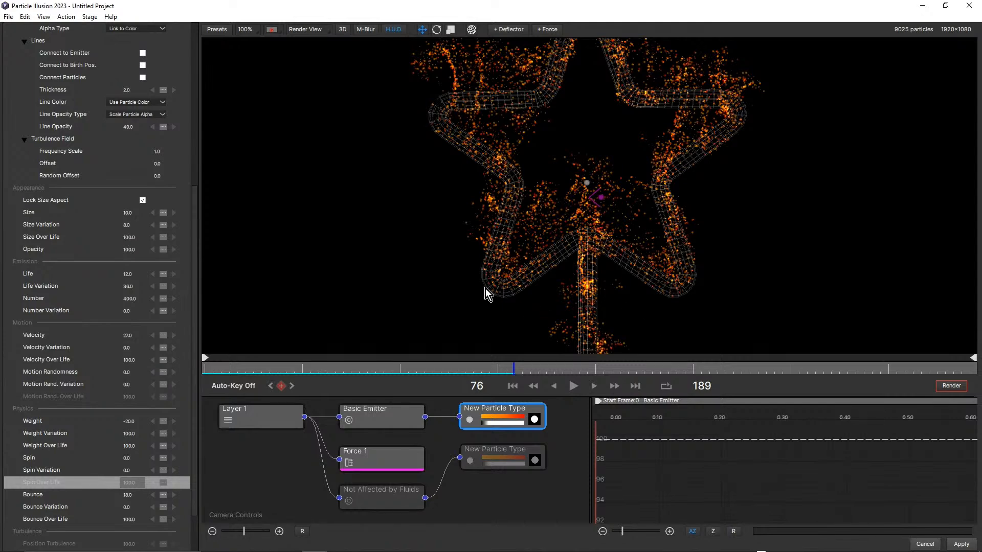
Step: At frame 41, select Force 1 and resize its box in Top view to about 2072 wide and 681 deep
left_click_drag(367, 364, 376, 391)
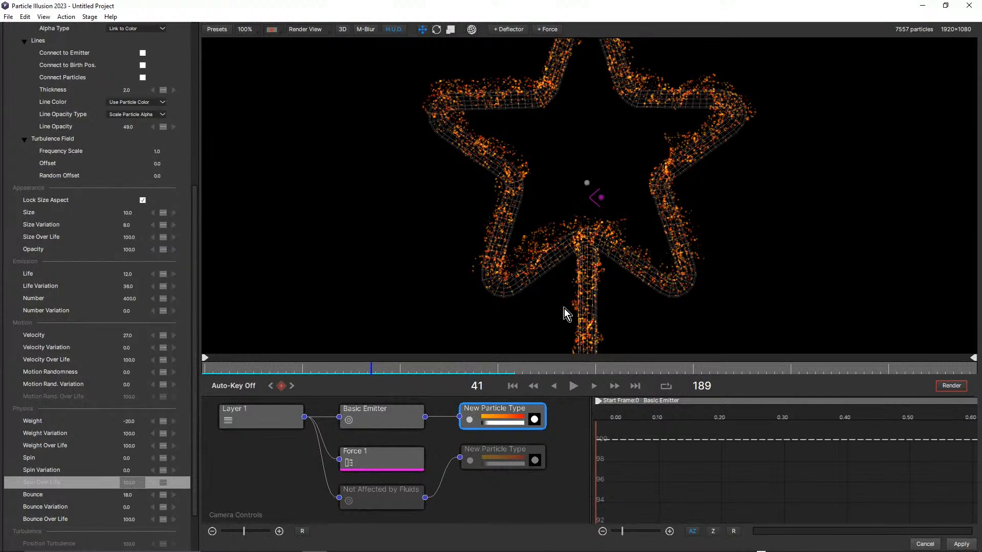
left_click(387, 454)
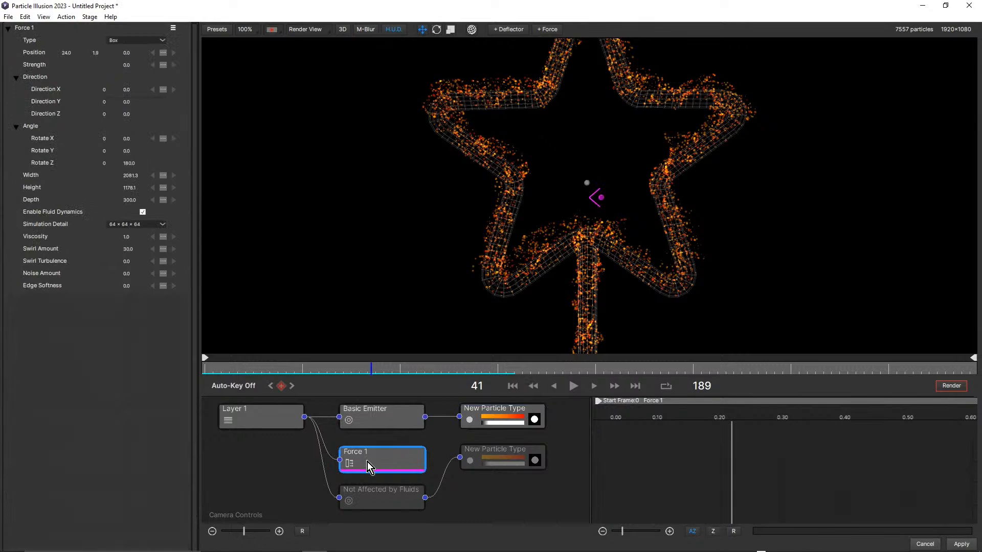
scroll(652, 202, "down", 2)
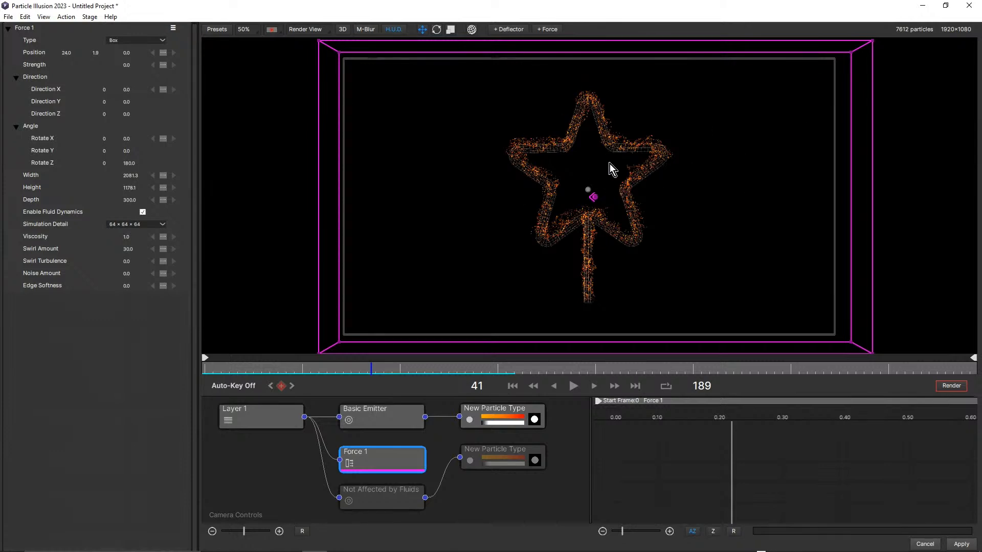
left_click(318, 30)
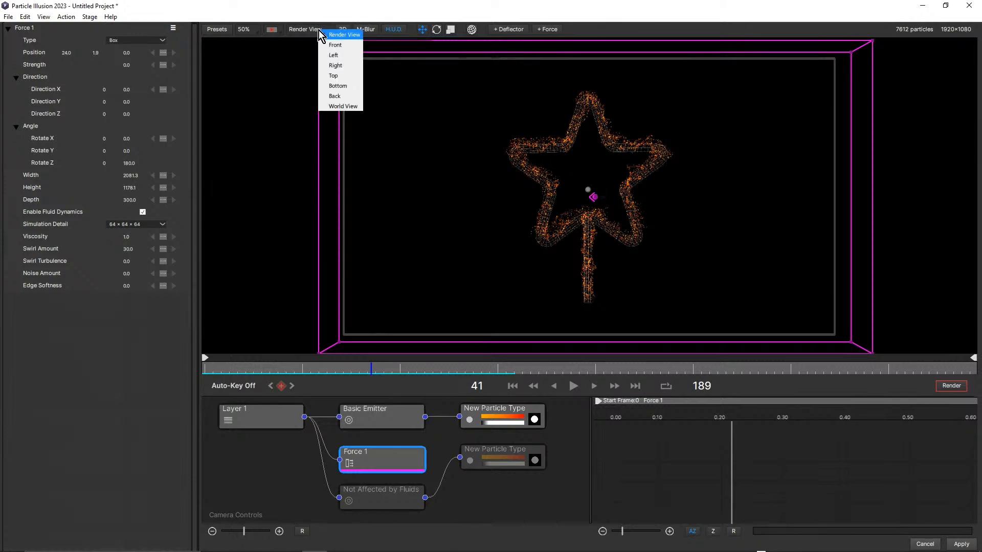
left_click(339, 80)
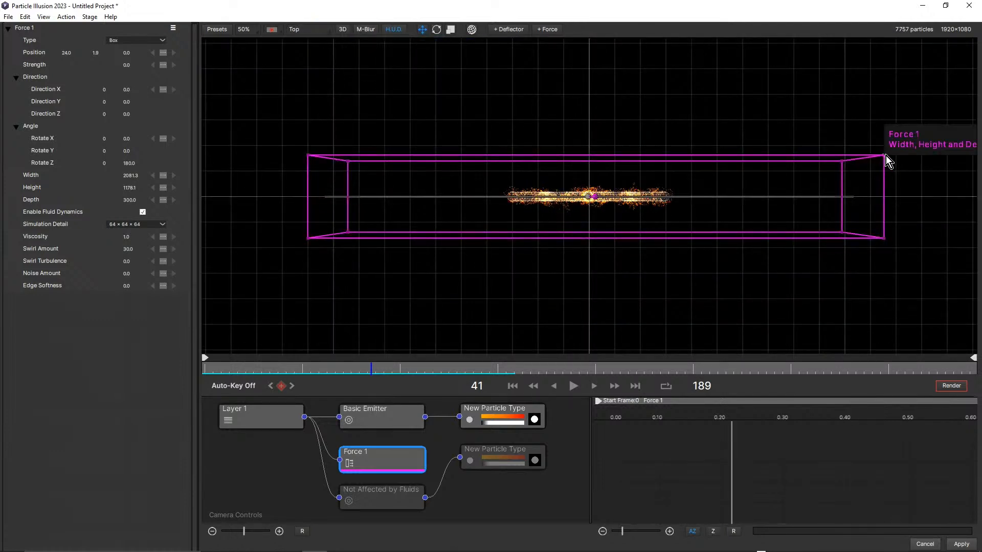
left_click_drag(884, 153, 882, 105)
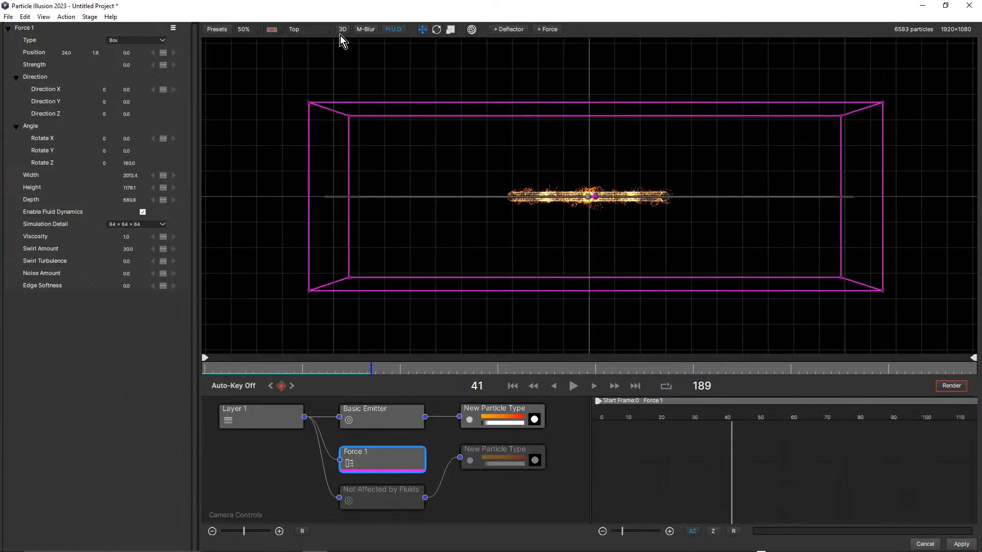
Step: Return to Render View and play the fluid simulation, stopping at frame 100
left_click(312, 30)
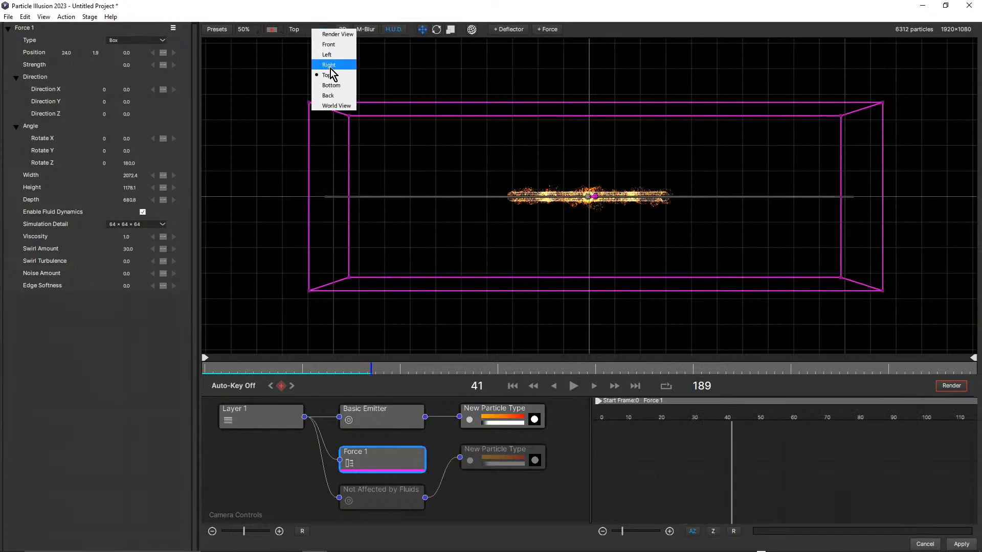
left_click(336, 36)
scroll(628, 220, "up", 2)
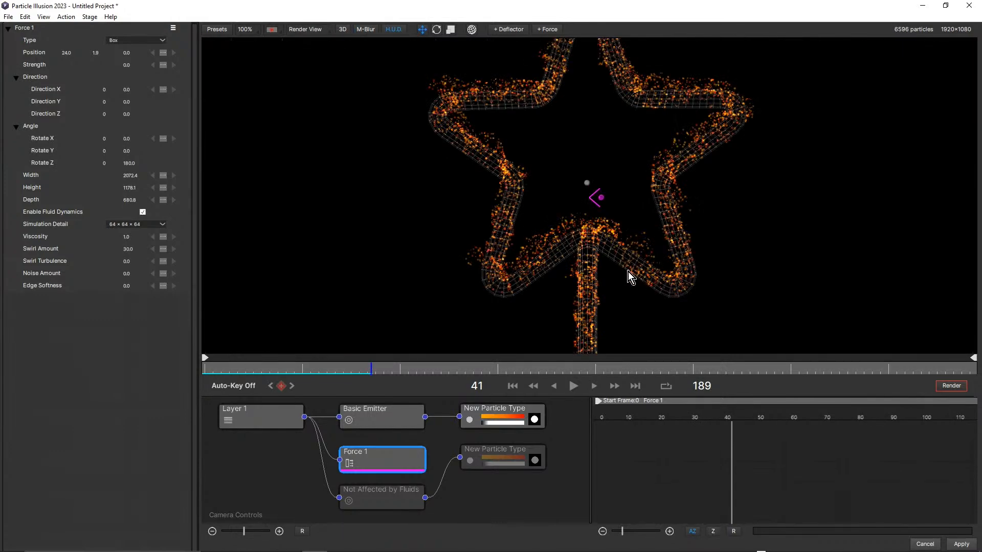
left_click(573, 382)
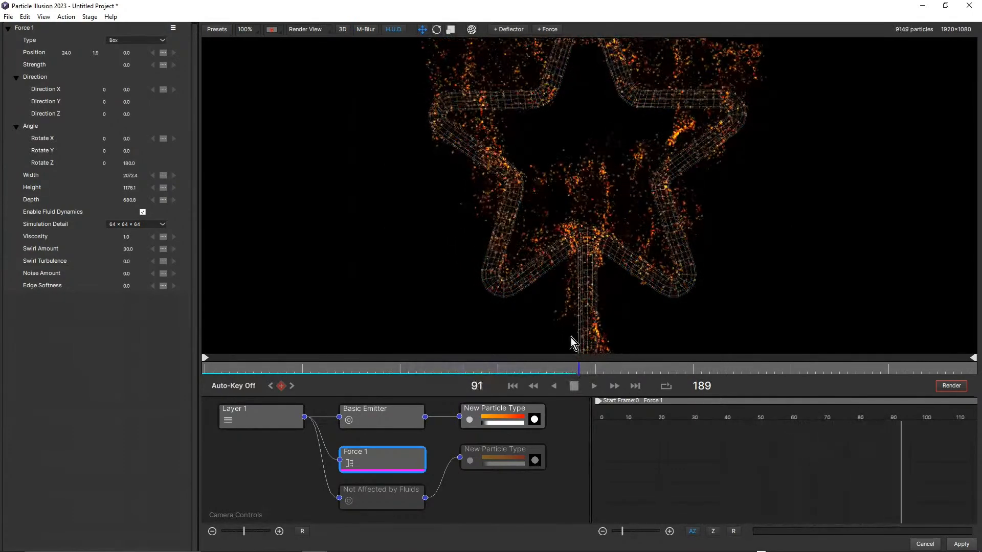
left_click(573, 385)
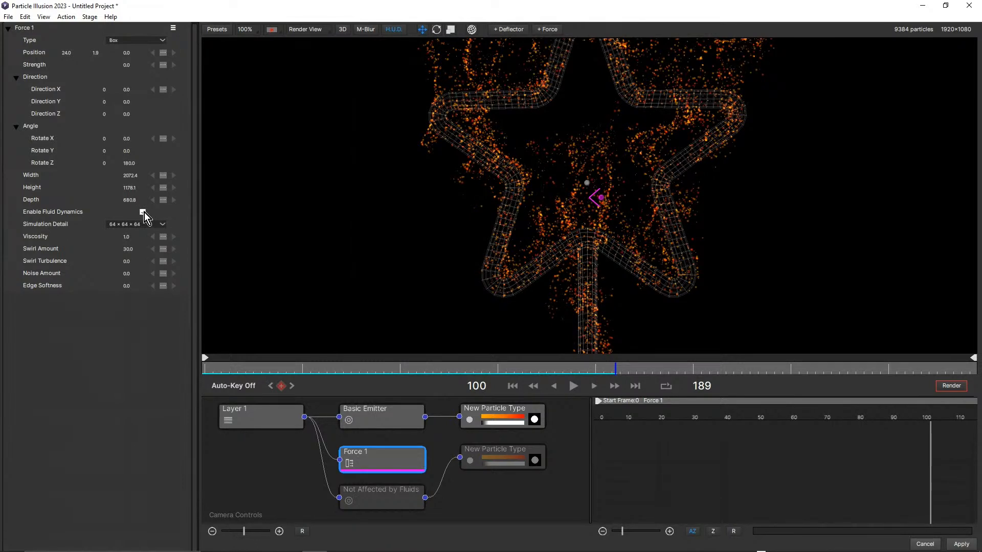
Step: Shrink the Force 1 box around the star to about 1037 wide and 377 high
scroll(420, 270, "down", 2)
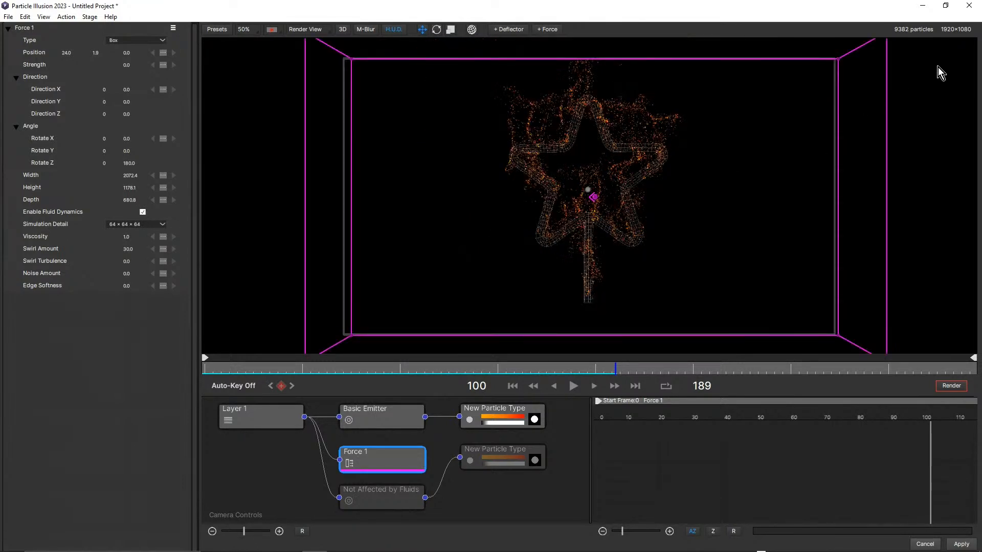
scroll(828, 195, "down", 2)
left_click_drag(739, 114, 654, 173)
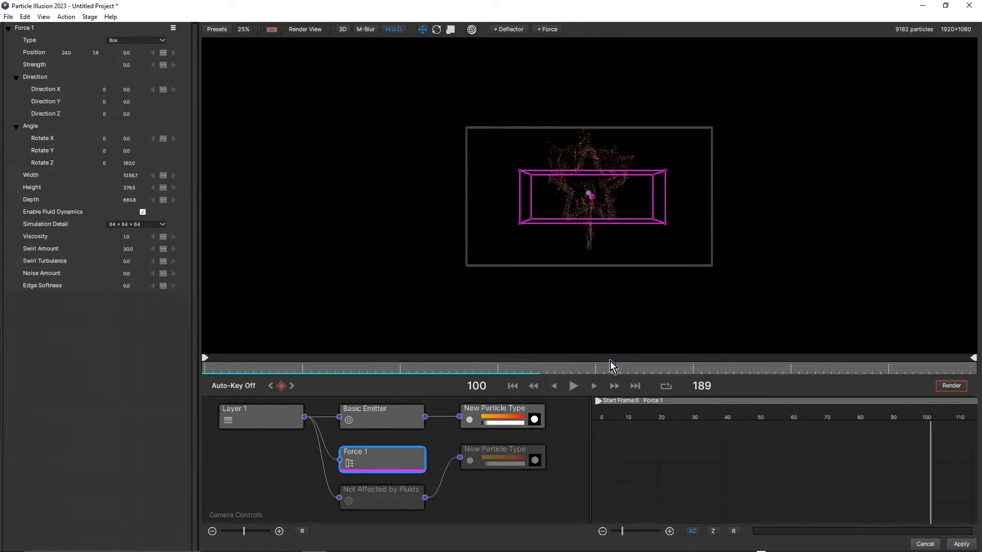
Step: Examine close up how the particles behave along the upper boundary of the Force 1 box
scroll(622, 201, "up", 1)
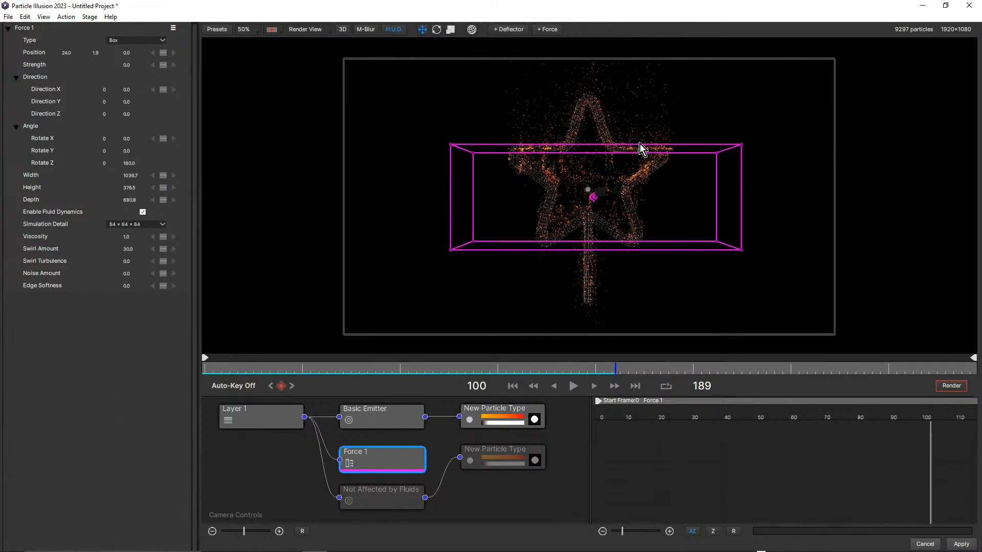
scroll(639, 143, "up", 1)
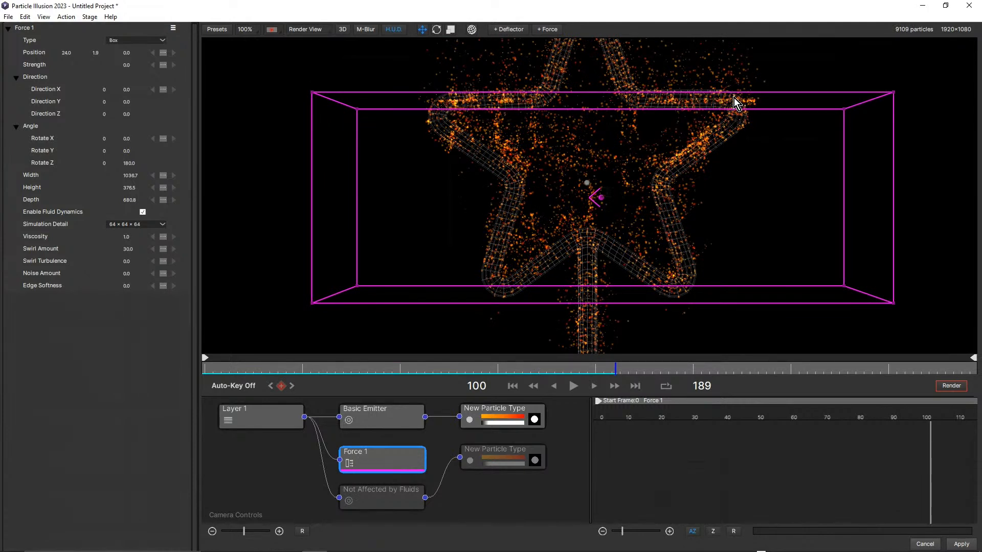
scroll(728, 98, "up", 1)
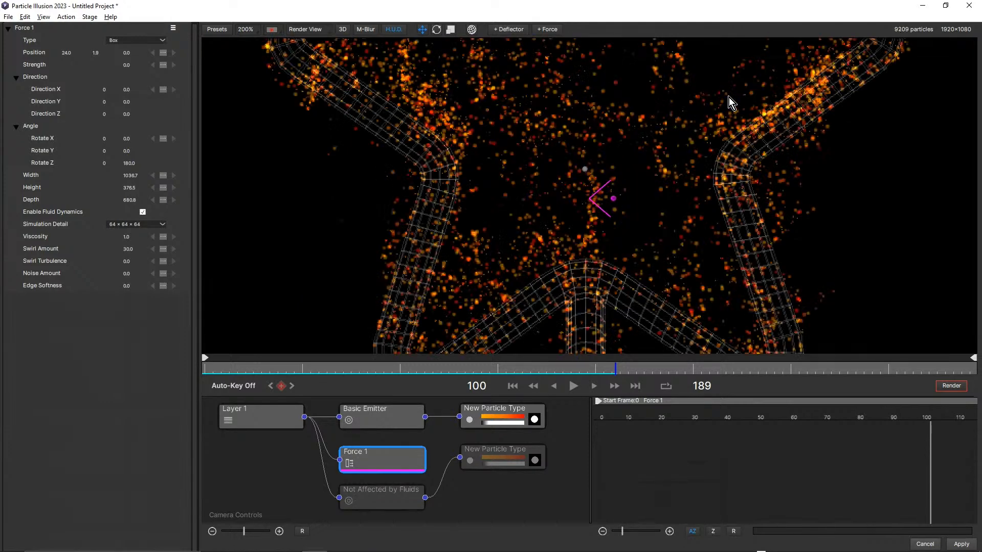
left_click_drag(710, 123, 515, 201)
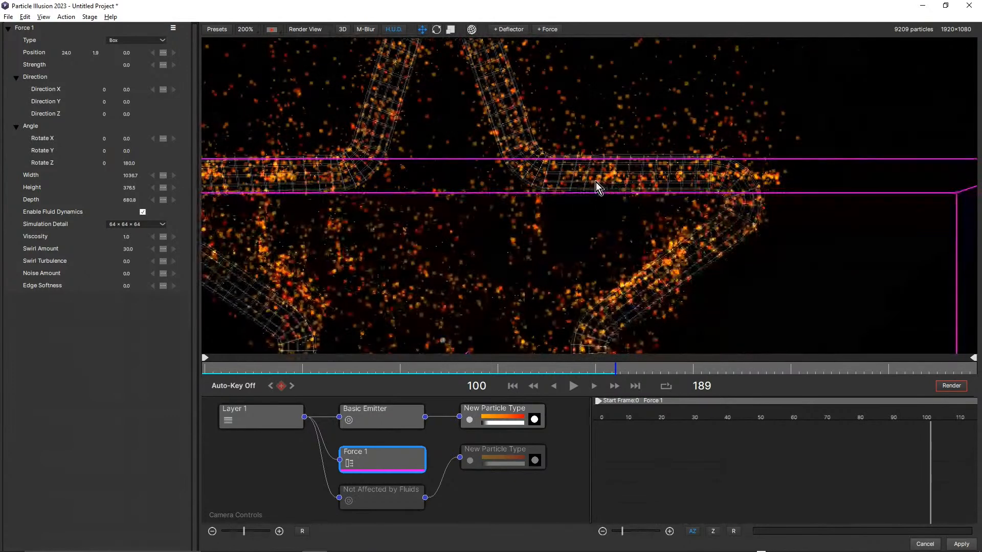
left_click_drag(674, 178, 737, 186)
scroll(710, 173, "down", 1)
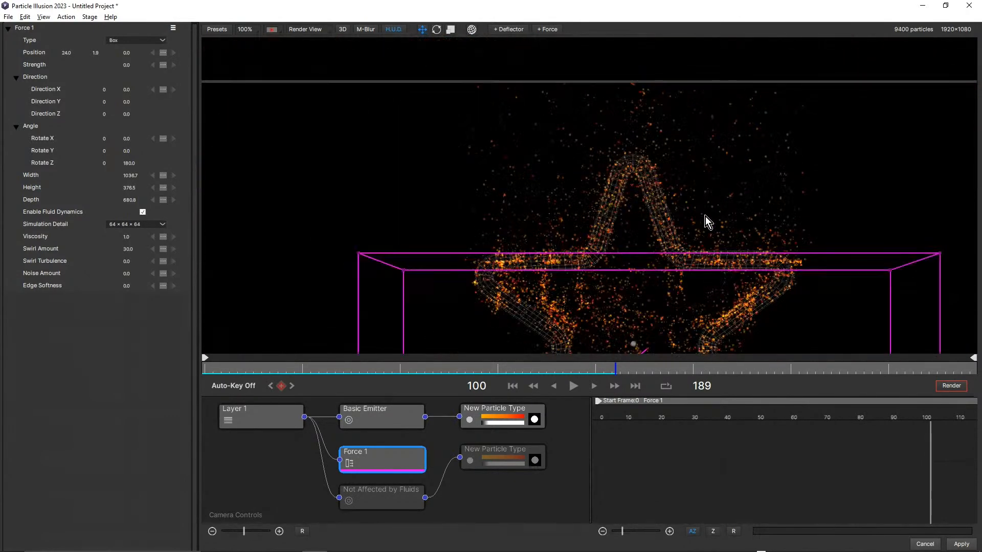
left_click_drag(704, 245, 667, 128)
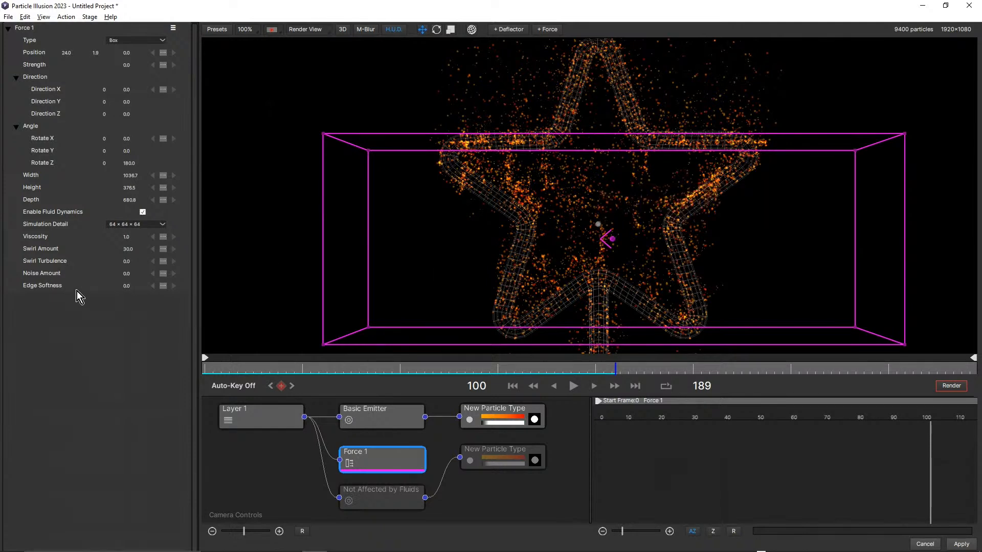
Step: Set Force 1's Edge Softness to 10
left_click(33, 288)
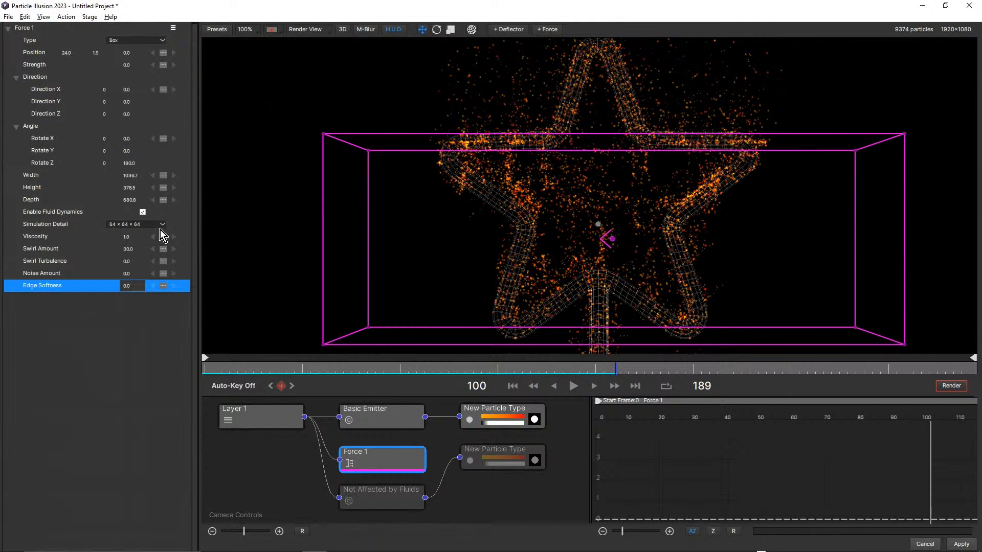
left_click(126, 285)
type("10")
key("Return")
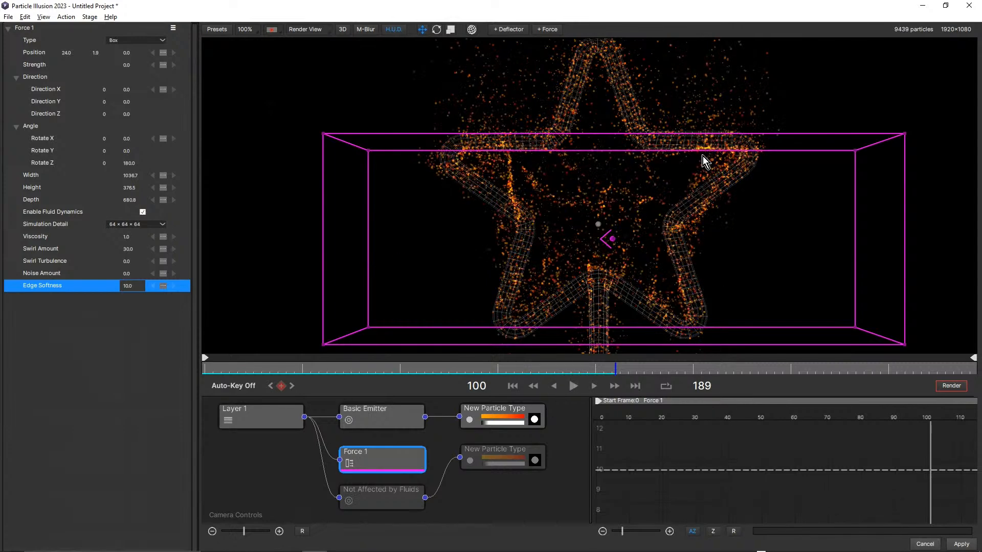
Step: Set Force 1's Edge Softness to 20
left_click(136, 286)
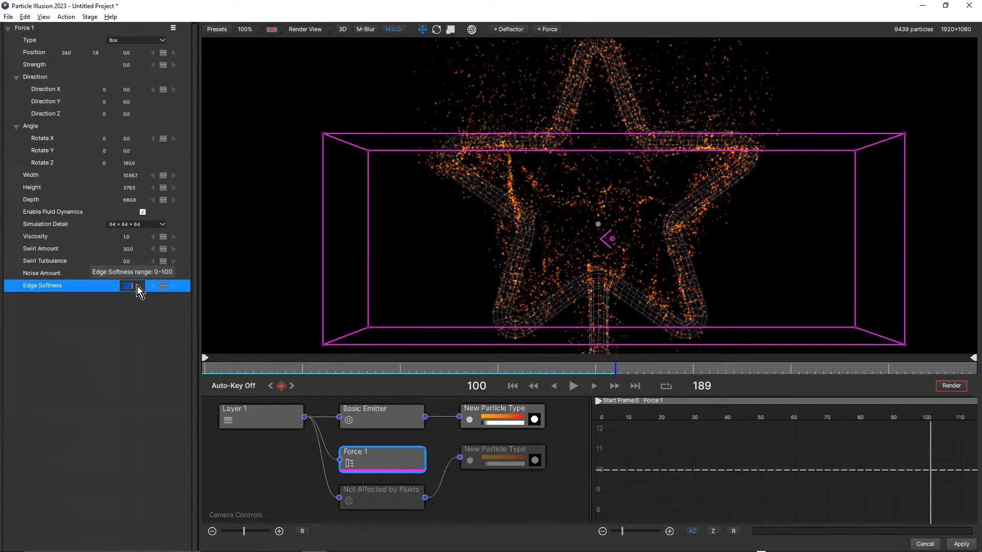
type("20")
key("Return")
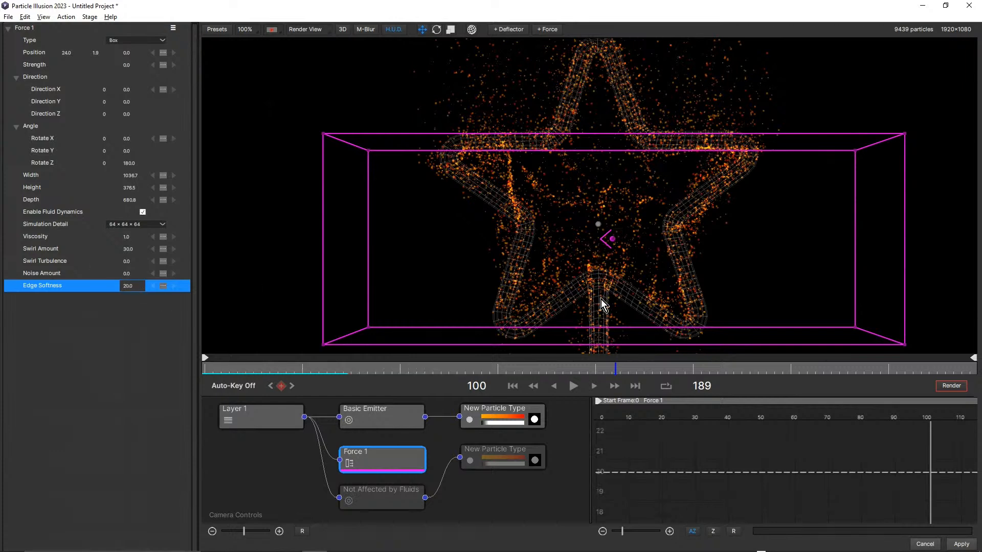
Step: Replay the simulation to examine the particles near Force 1's softened box boundary, stopping at frame 44
left_click(325, 368)
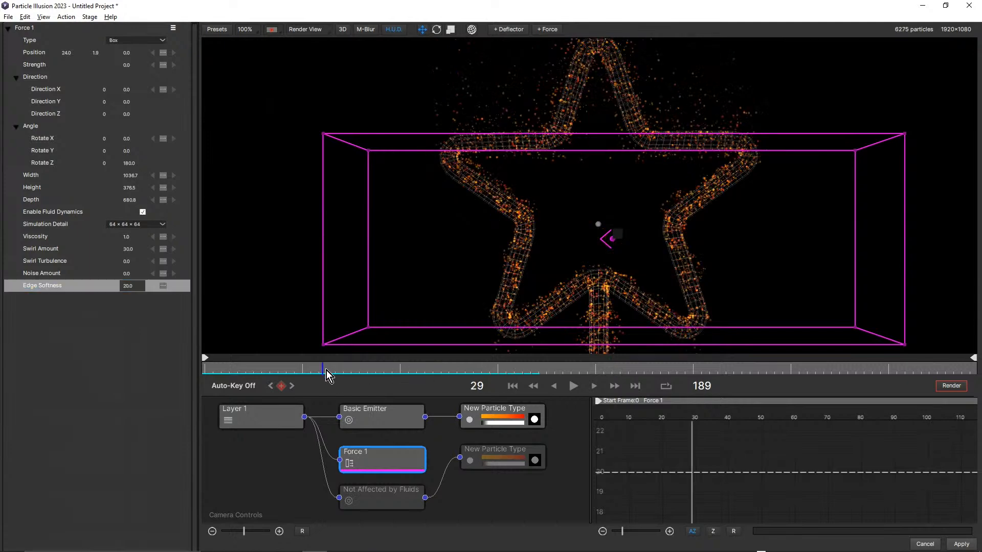
left_click(573, 386)
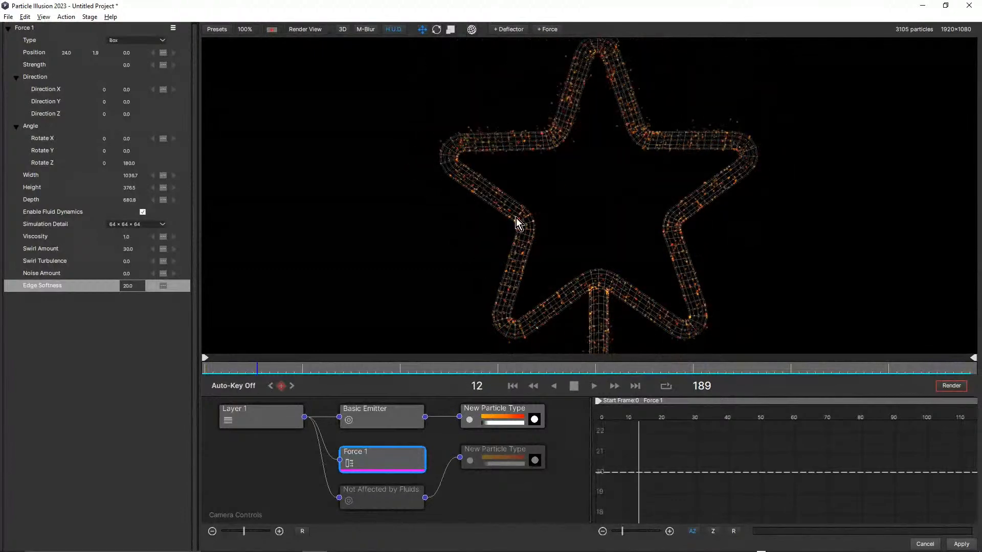
left_click_drag(260, 376, 326, 373)
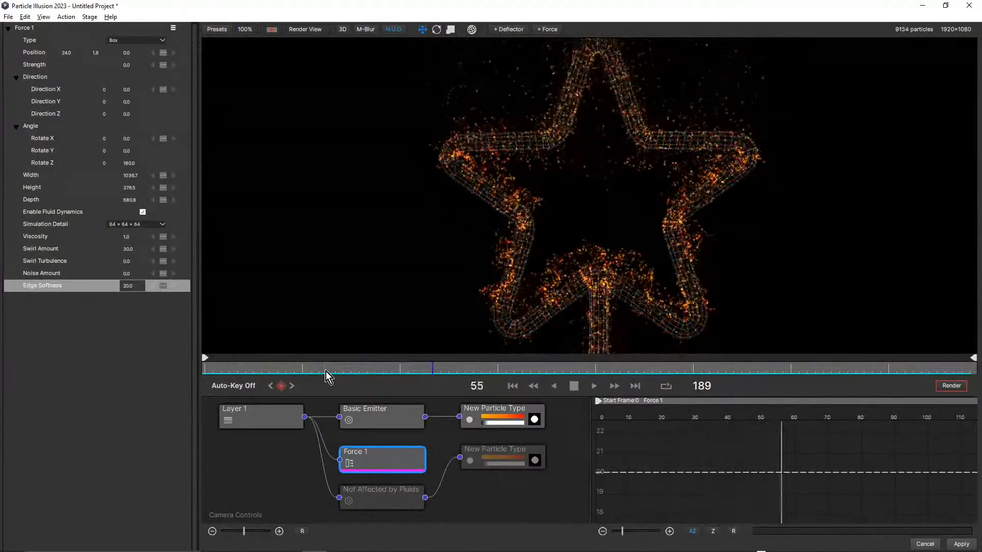
left_click(431, 370)
left_click(368, 369)
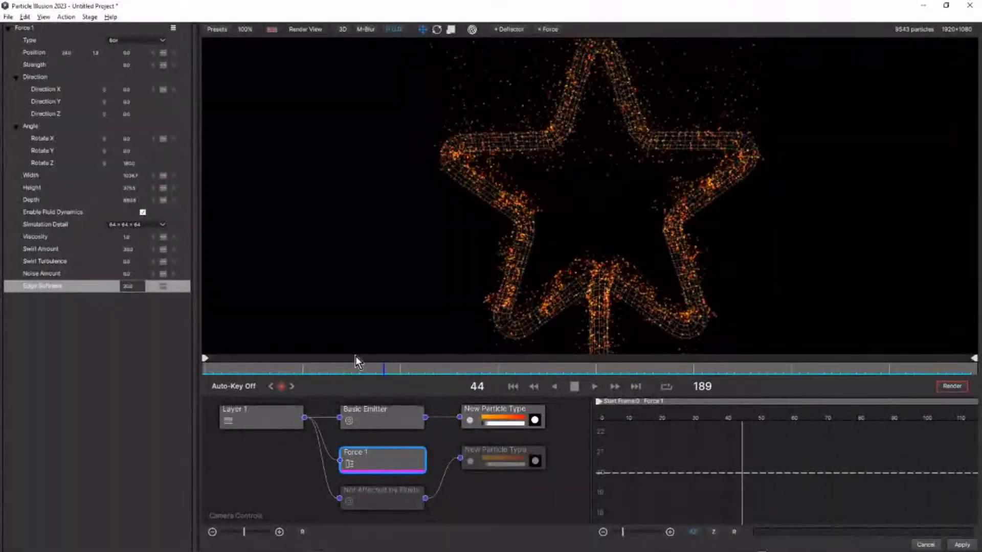
left_click(572, 386)
left_click(383, 369)
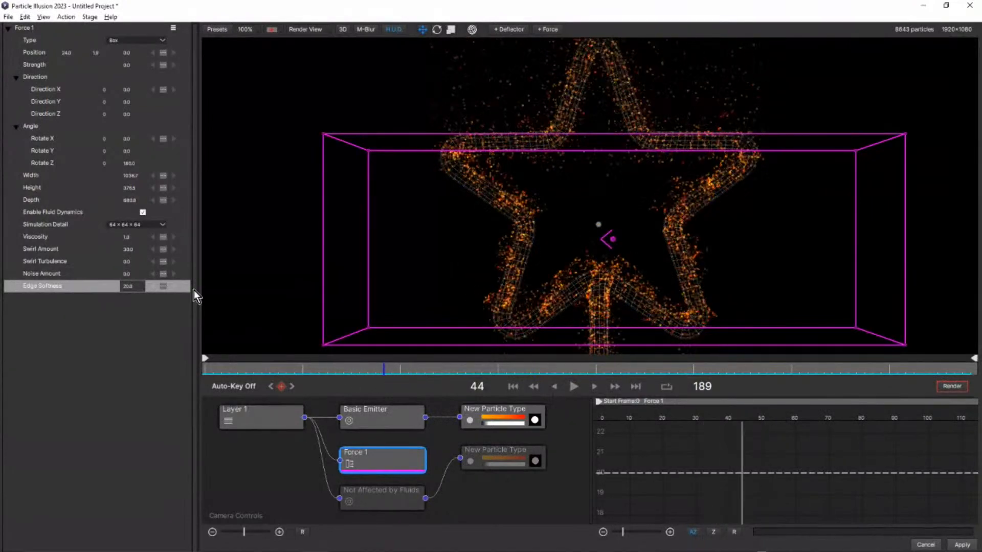
Step: Set Force 1's Edge Softness to 0 and enlarge its box to about 2031 wide and 1222 high
left_click(102, 286)
type("0")
key("Return")
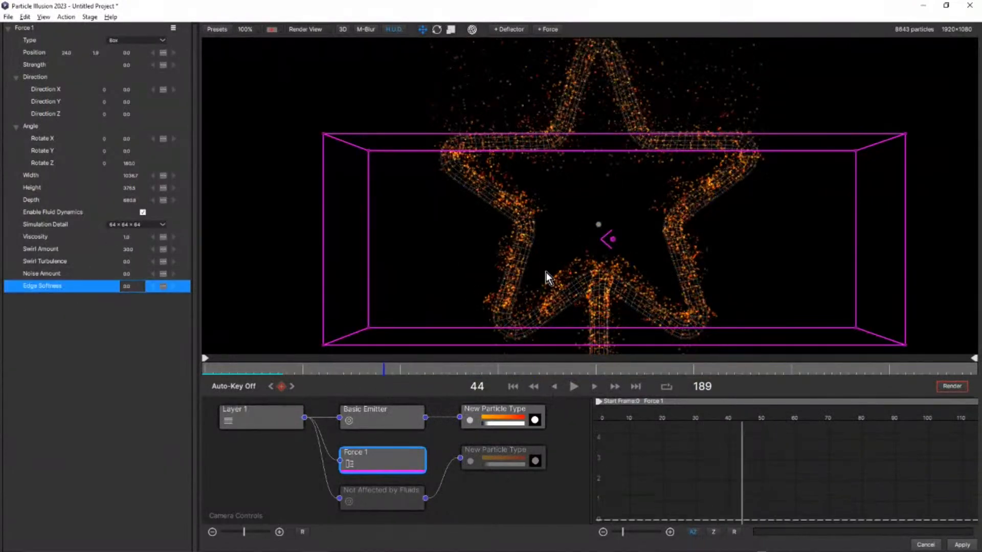
scroll(613, 246, "down", 2)
left_click_drag(754, 187, 893, 68)
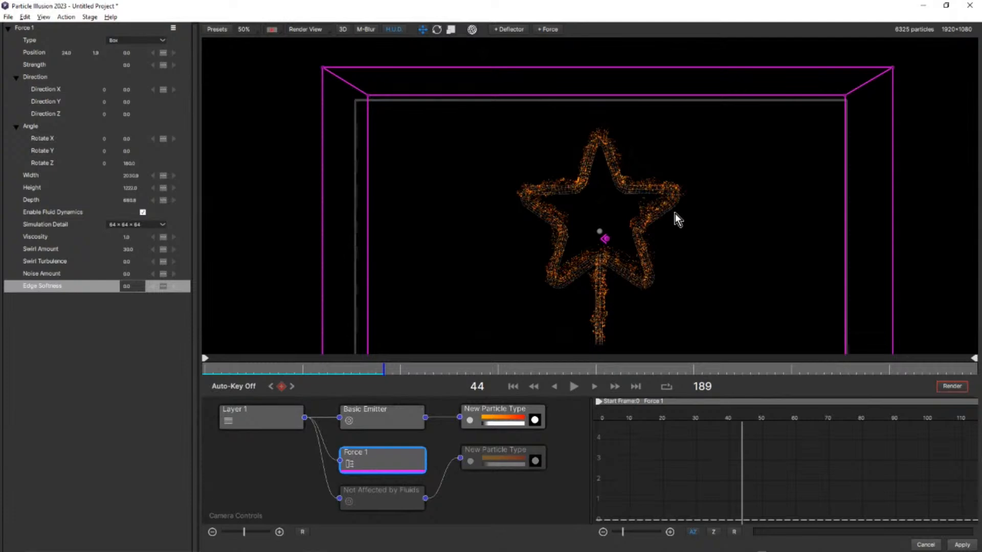
scroll(667, 189, "up", 2)
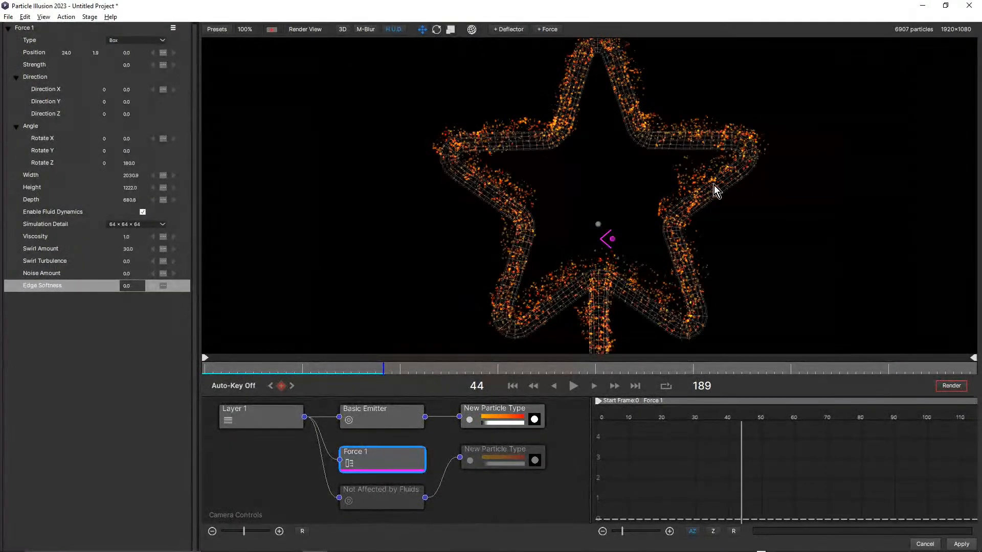
Step: Play the fluid simulation from frame 24 with the enlarged force box, stopping at frame 97
left_click_drag(346, 368, 302, 368)
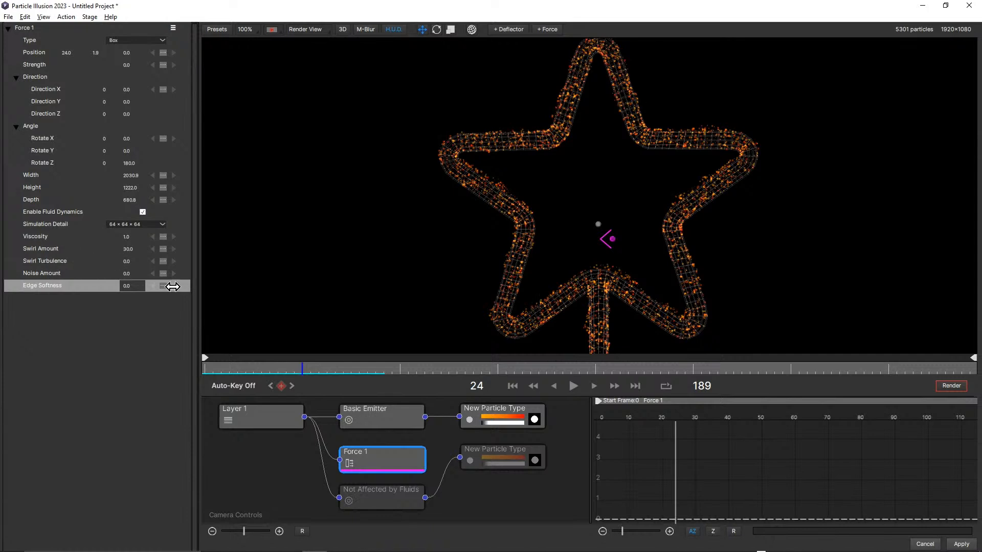
left_click(573, 386)
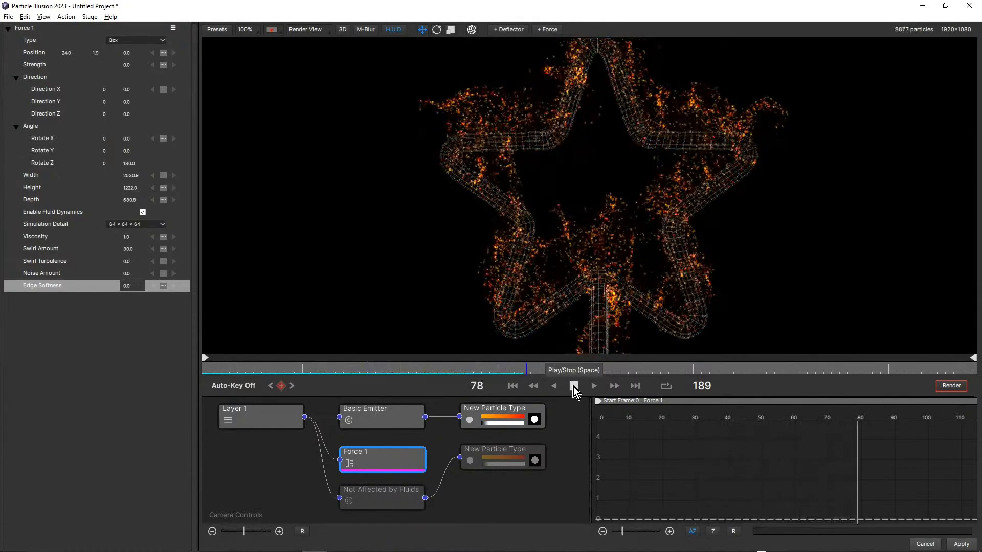
left_click(572, 386)
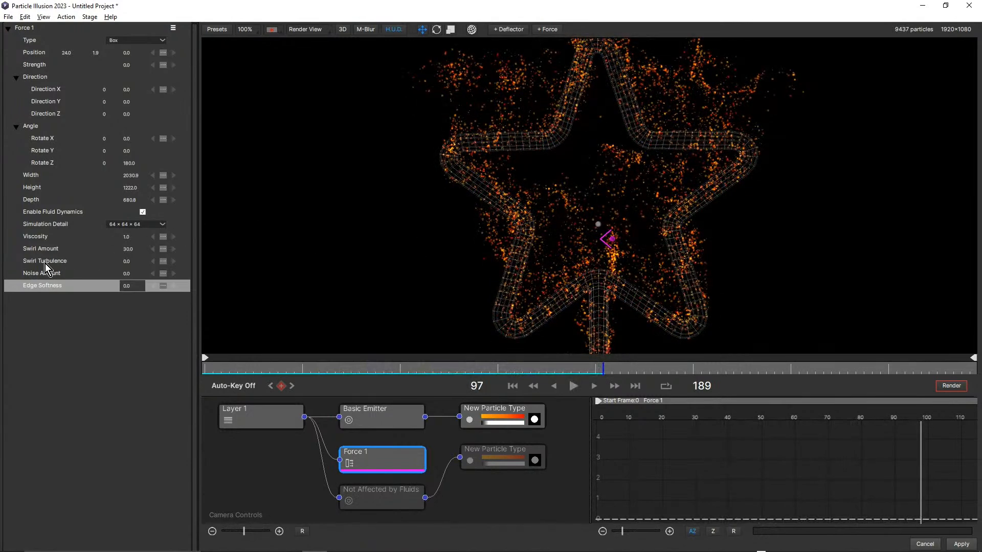
Step: Set Force 1's Swirl Turbulence to 20 and replay the simulation from frame 45
left_click(128, 261)
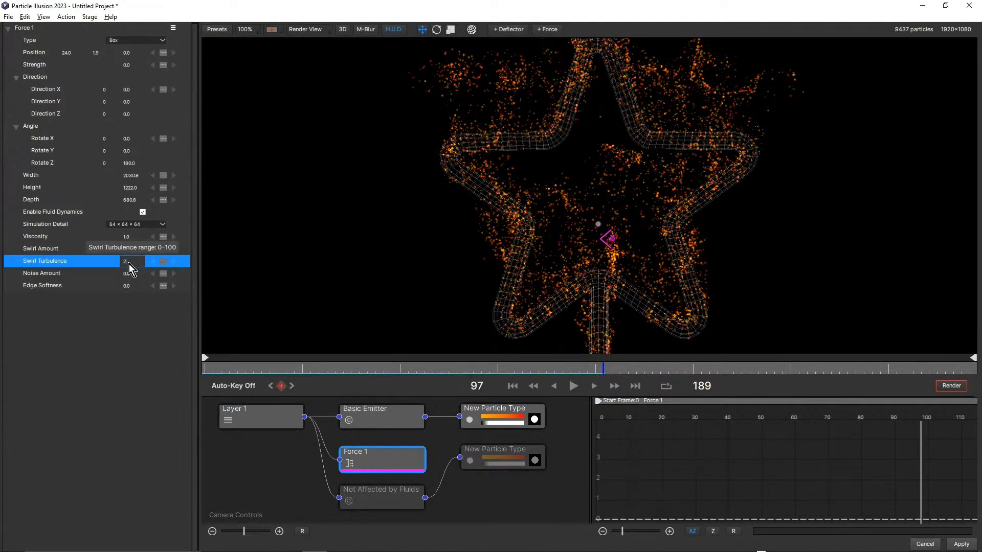
key("Return")
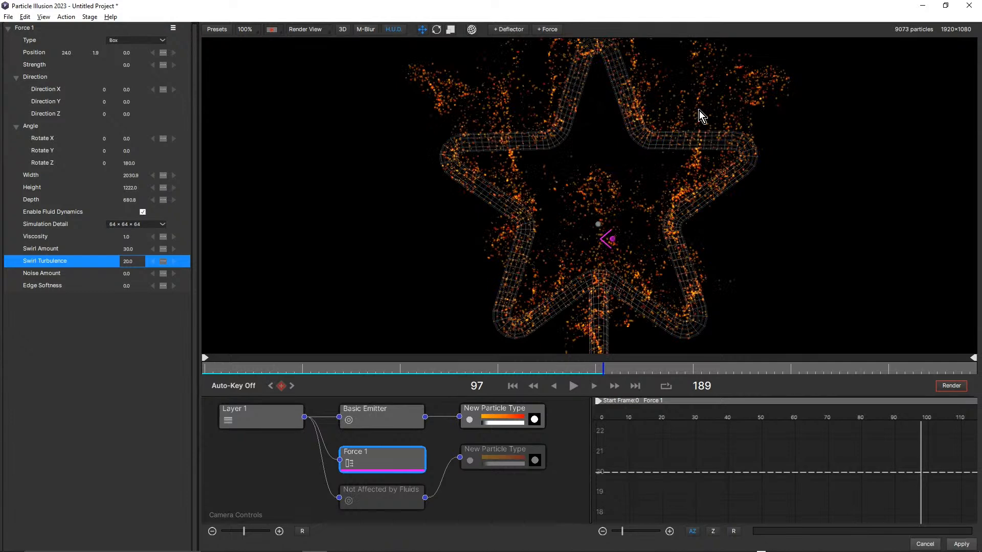
left_click(392, 367)
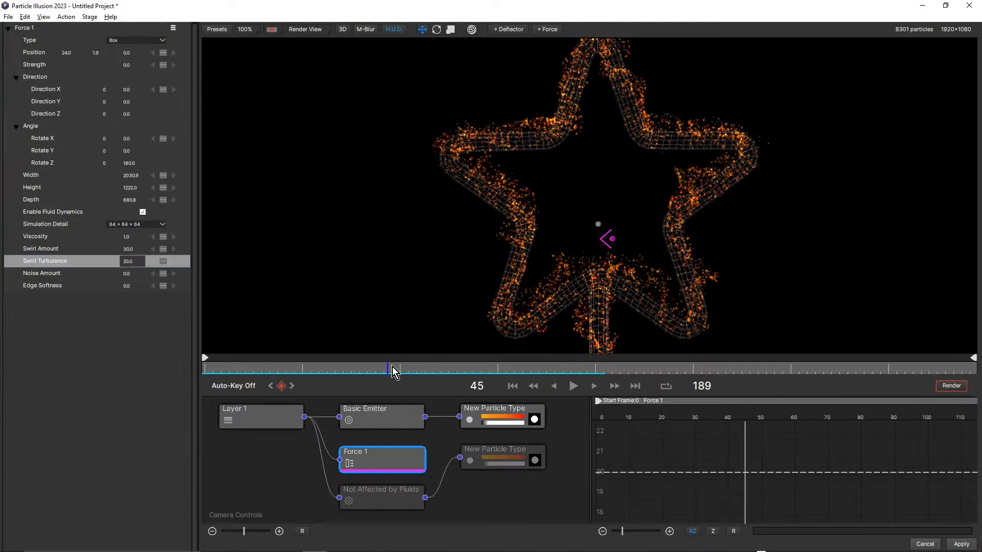
left_click(573, 386)
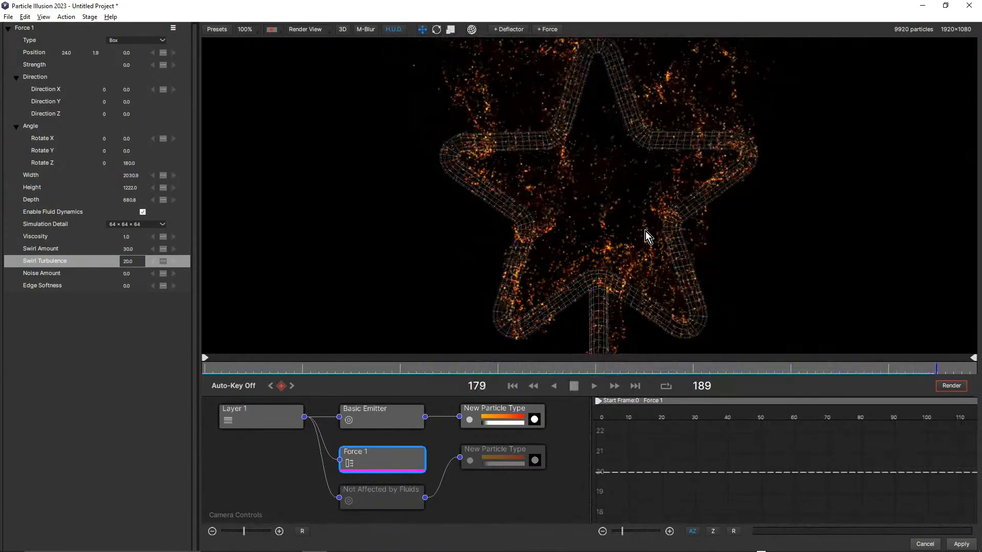
left_click(573, 386)
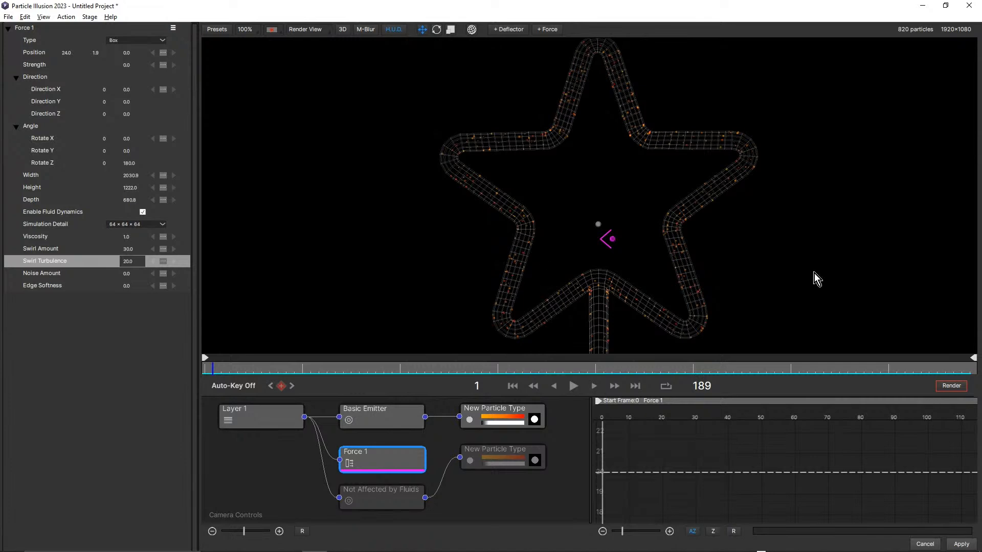
Step: Apply the particle setup back to After Effects and set the ParticleIllusion layer's Motion Blur property to Force On
left_click(961, 544)
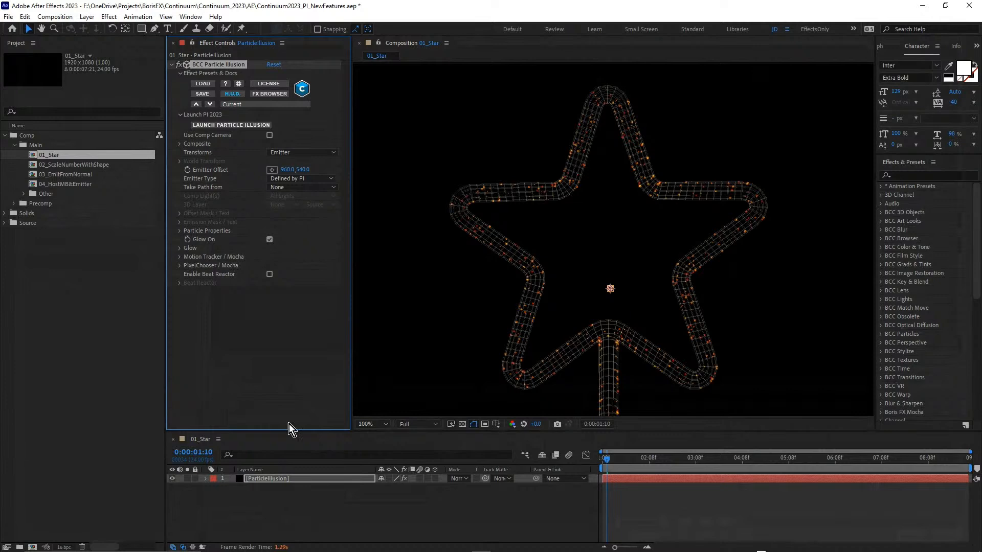
left_click(263, 479)
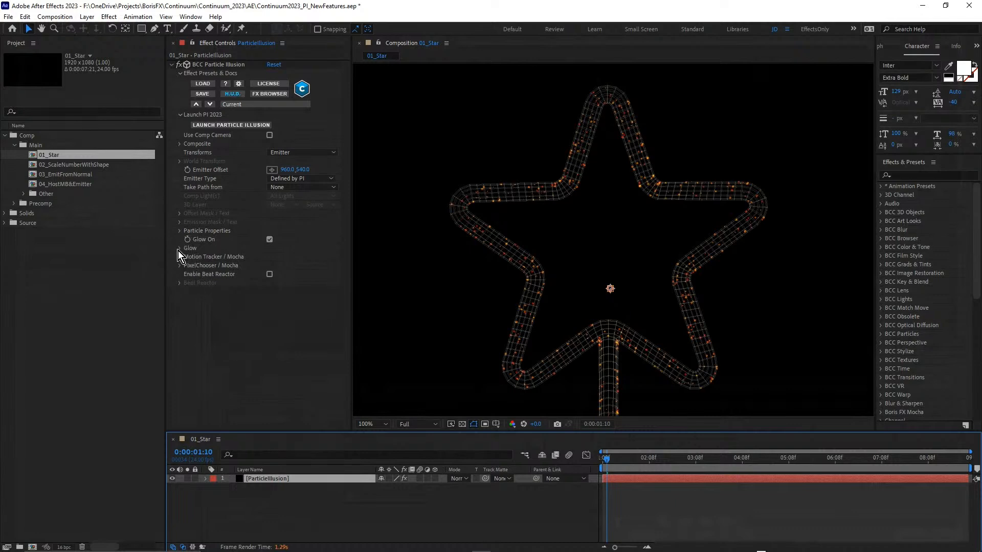
left_click(180, 231)
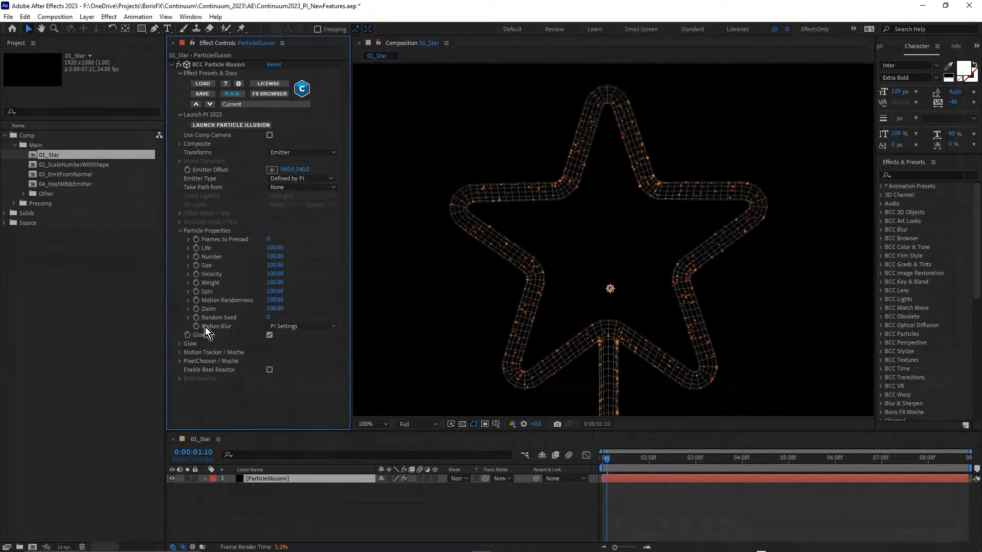
left_click(305, 330)
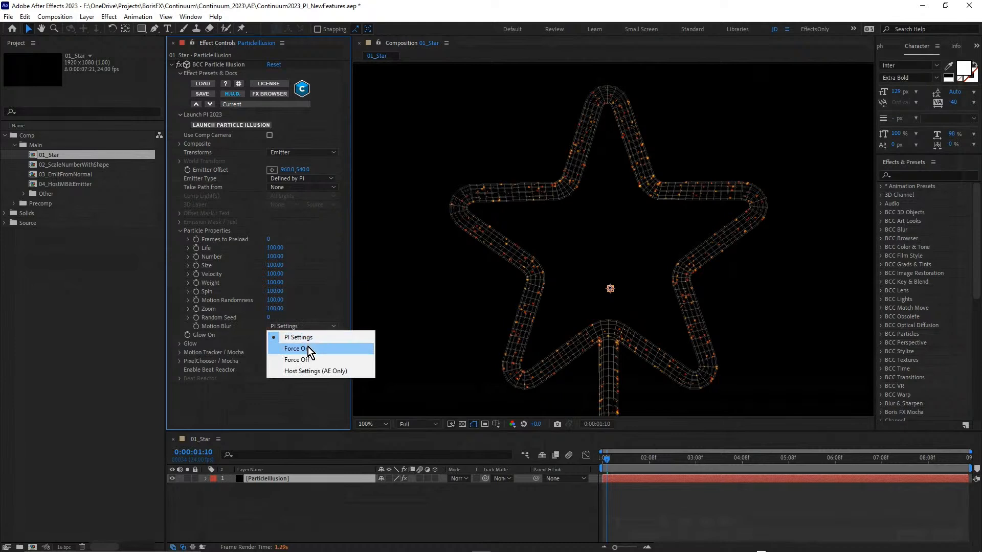
left_click(307, 348)
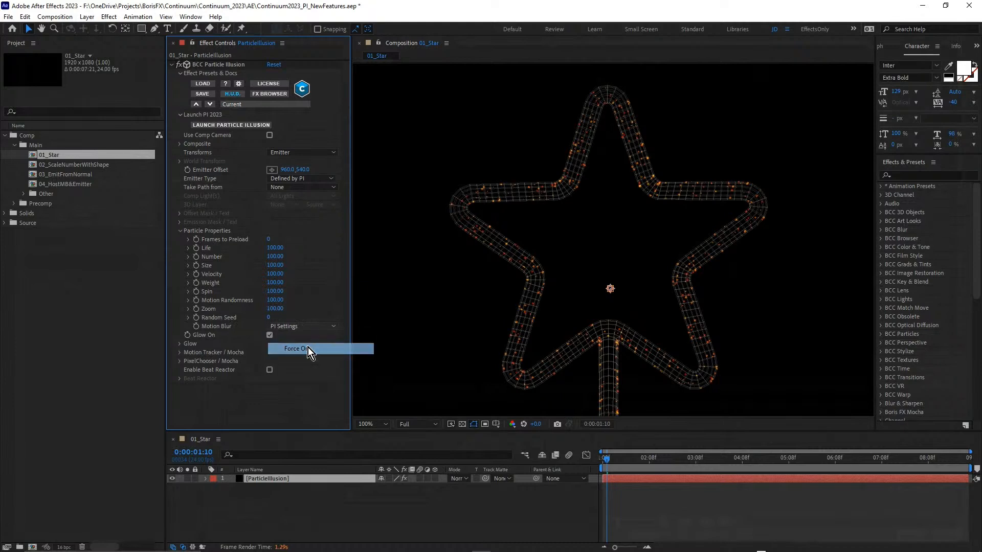
Step: Examine the motion-blurred star particles over time in the 01_Star composition, ending at 0:00:04:01
left_click(653, 459)
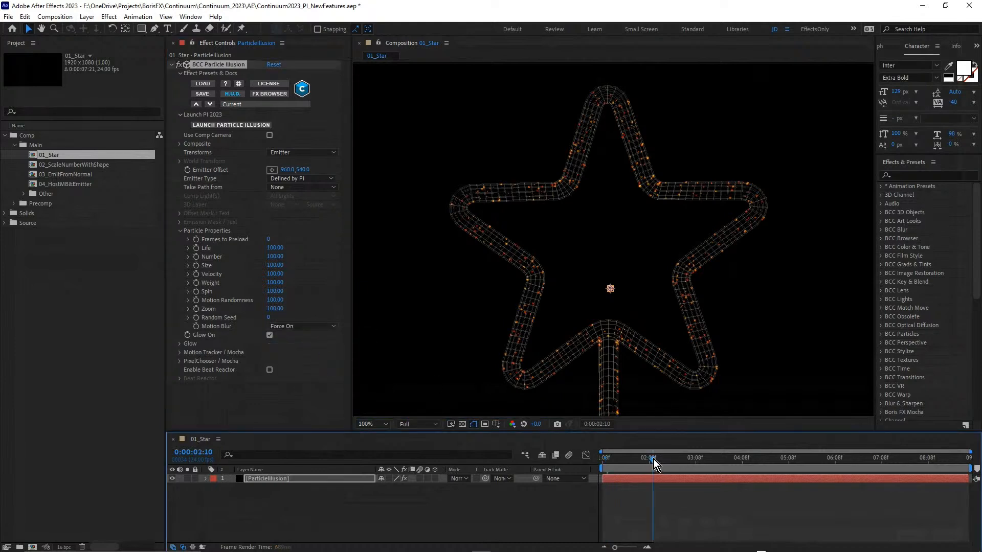
left_click(691, 461)
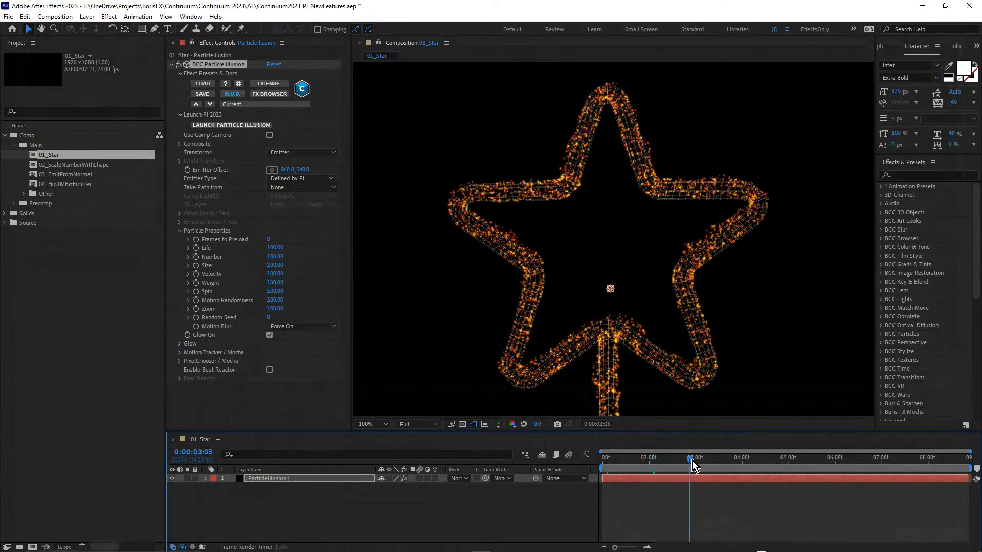
left_click_drag(692, 461, 703, 462)
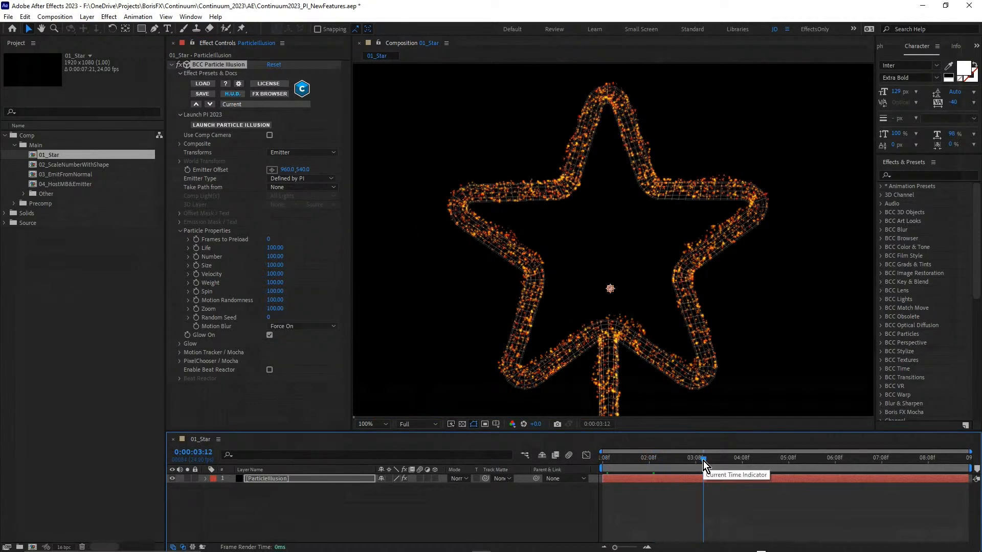
left_click_drag(704, 461, 728, 462)
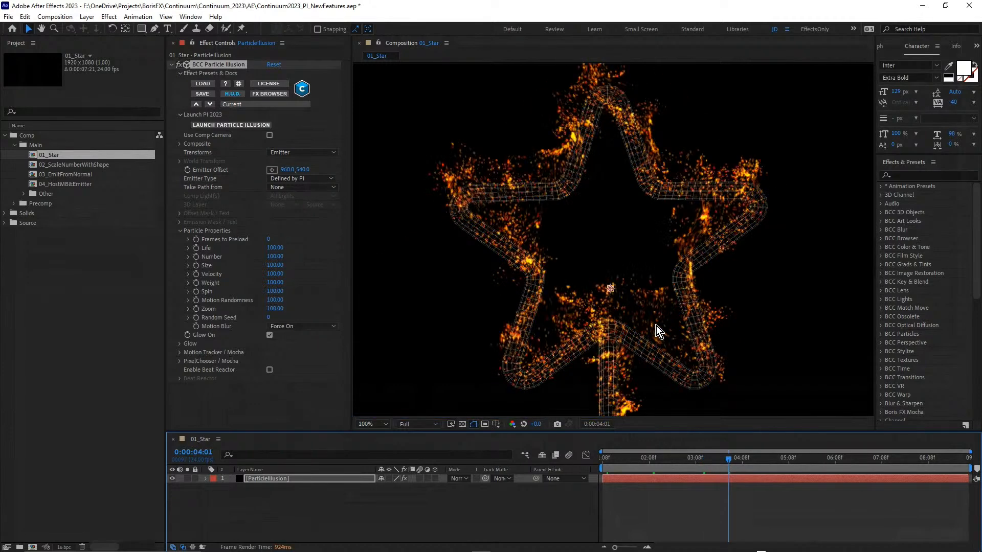
Step: Relaunch Particle Illusion from the star layer's effect to inspect its Motion Blur toggle, and exit without applying
left_click(262, 478)
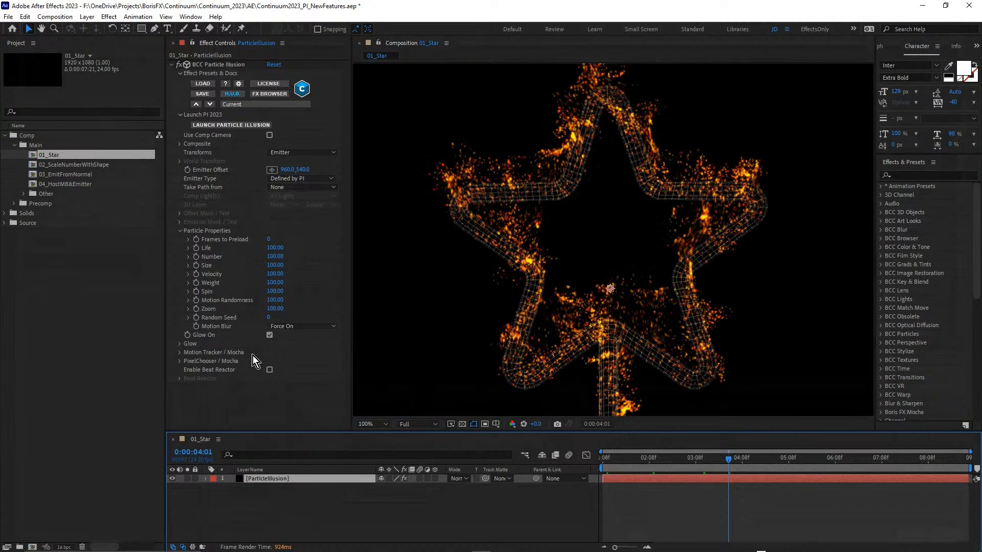
left_click(220, 125)
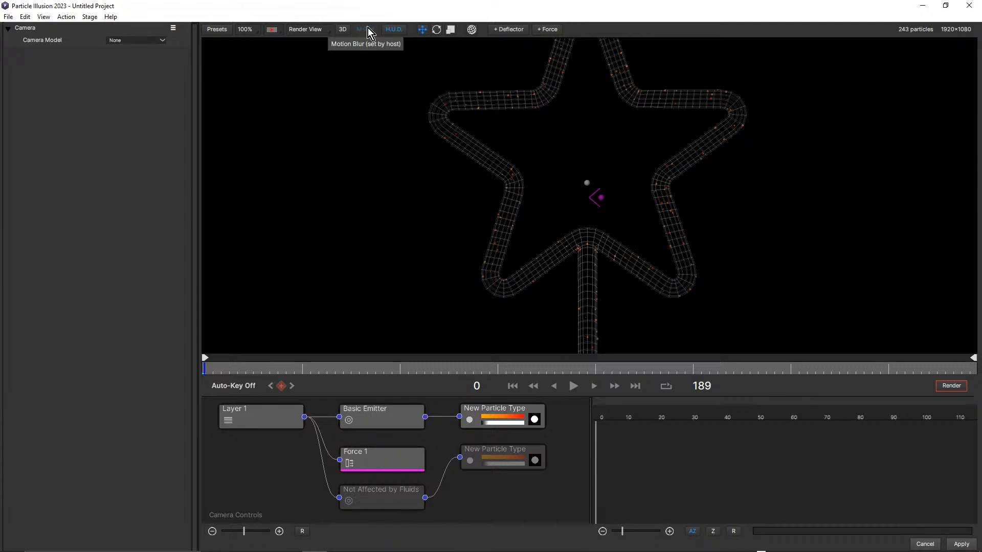
left_click(926, 545)
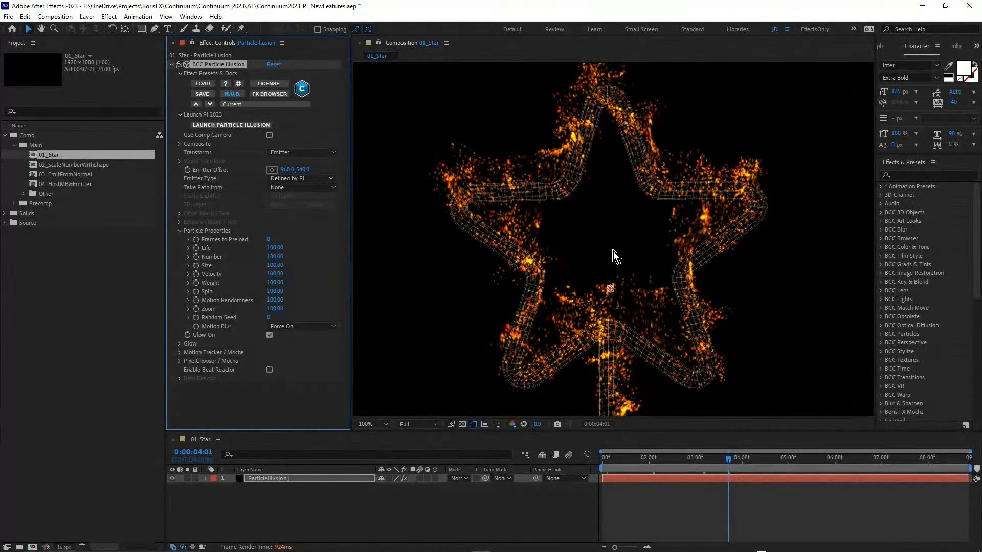
Step: Open the 02_ScaleNumberWithShape composition, select its topmost ParticleIllusion layer, and view the particles at 0:00:01:09 enlarged to 200%
left_click(79, 166)
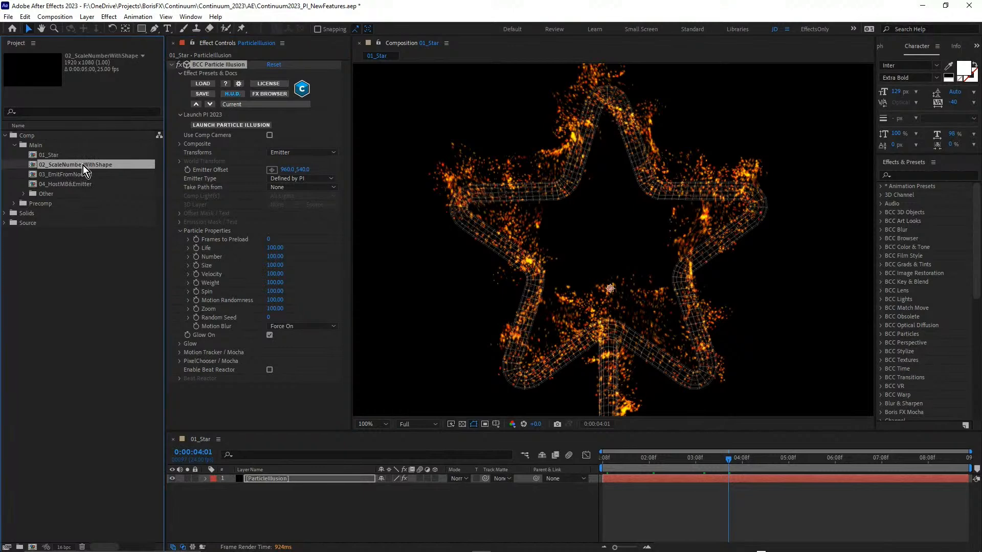
double_click(87, 165)
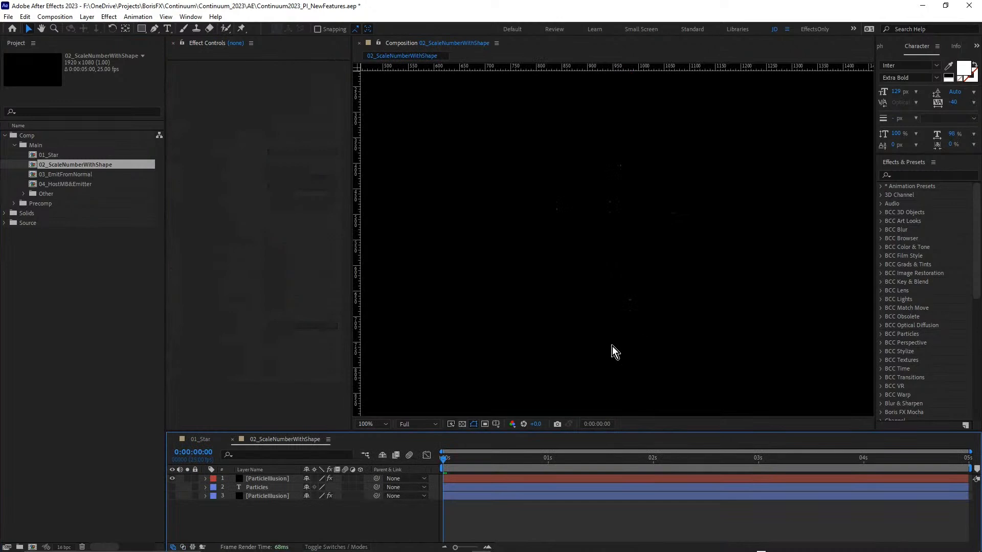
left_click(266, 478)
left_click_drag(493, 463, 586, 461)
scroll(636, 265, "up", 2)
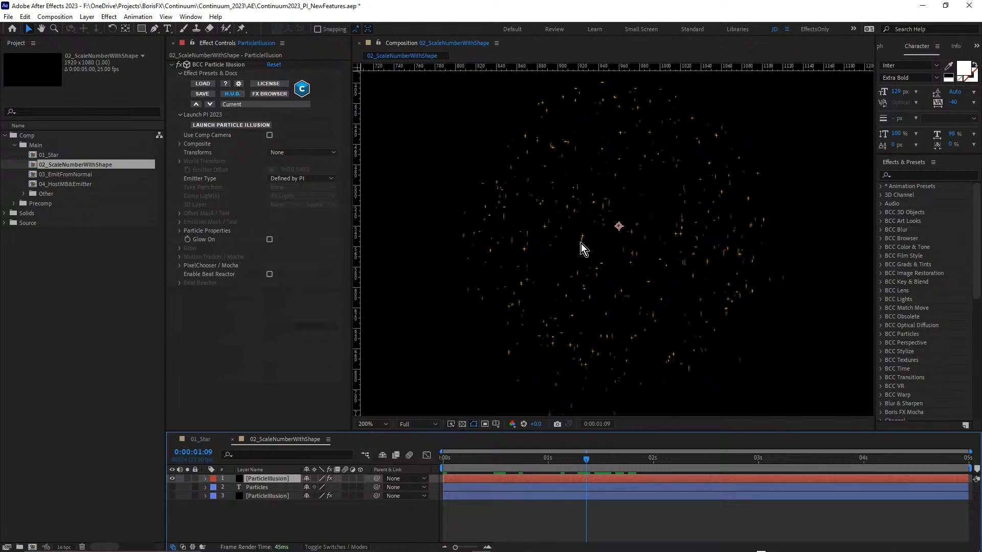
Step: Launch Particle Illusion from the topmost ParticleIllusion layer's effect and preview the pixie dust particles at 200%
left_click(224, 124)
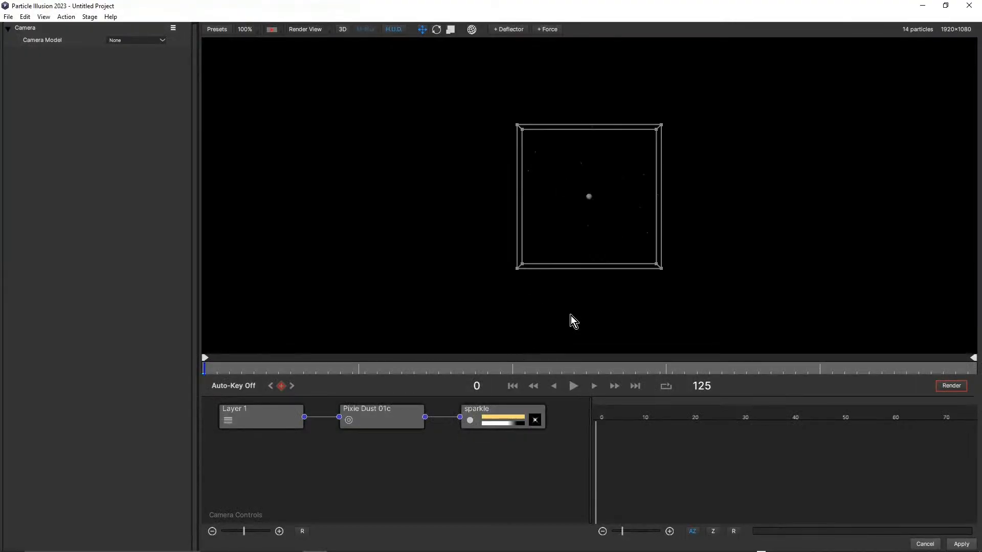
left_click(571, 386)
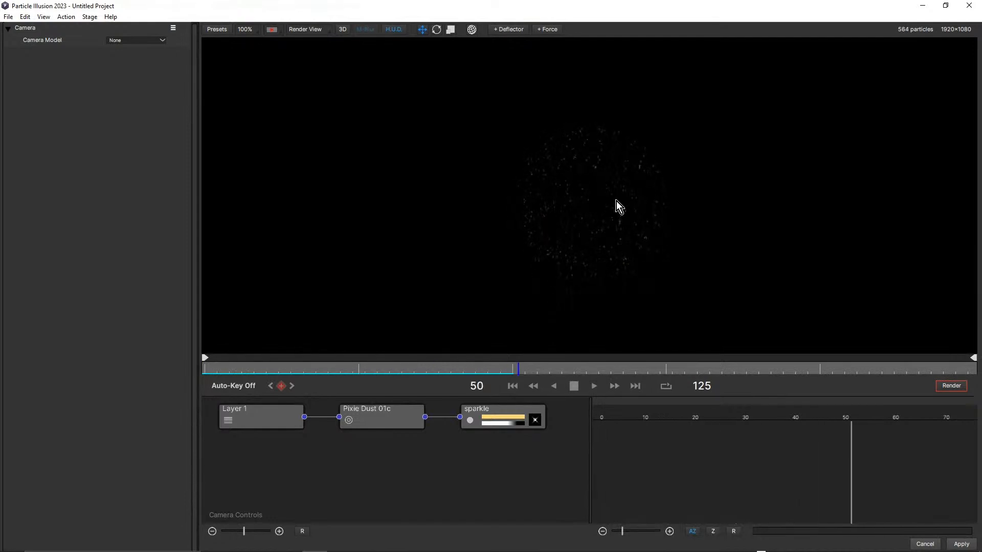
scroll(615, 194, "up", 2)
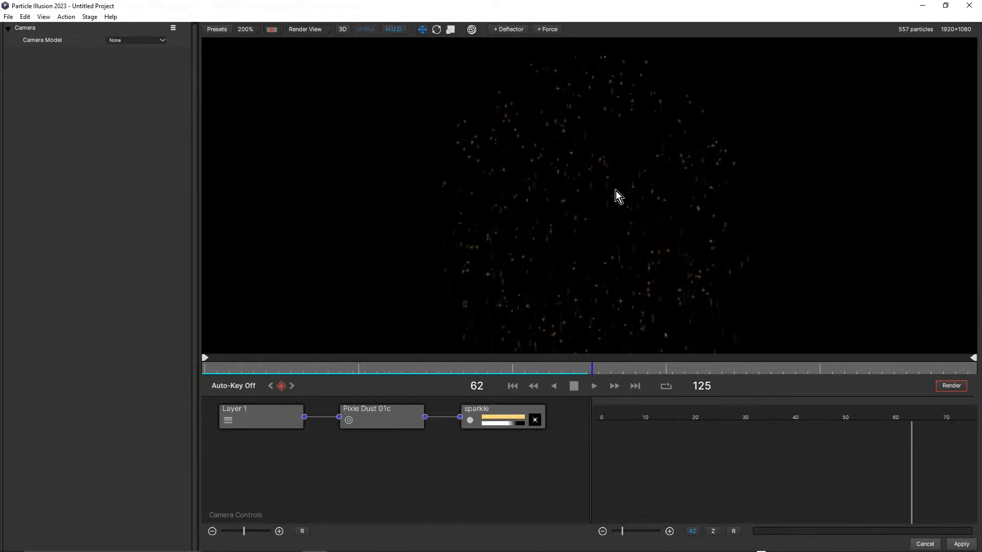
left_click(573, 385)
Step: Enlarge the Pixie Dust 01c emitter to a radius of about 535 and view its particles at frame 31
left_click(398, 421)
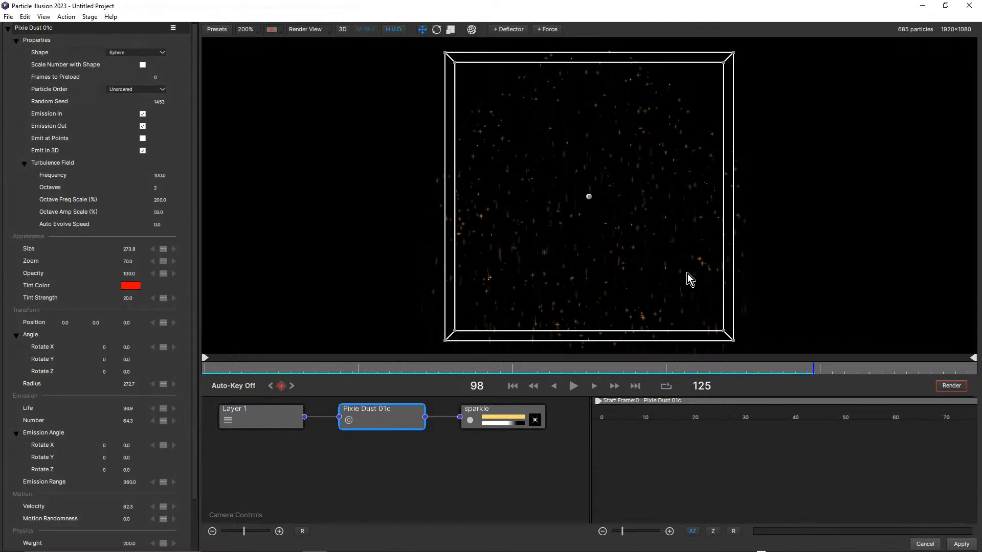
scroll(687, 274, "down", 1)
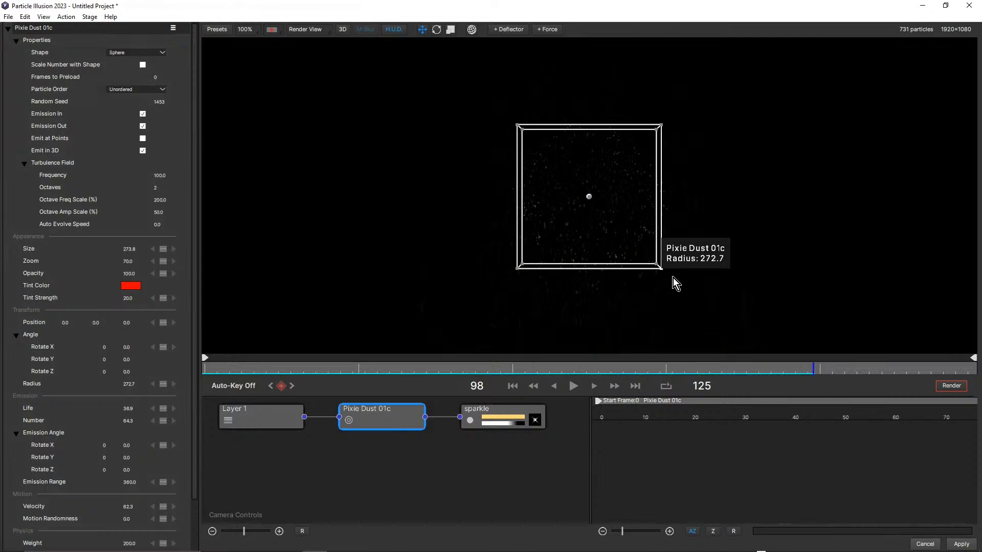
left_click_drag(672, 277, 732, 314)
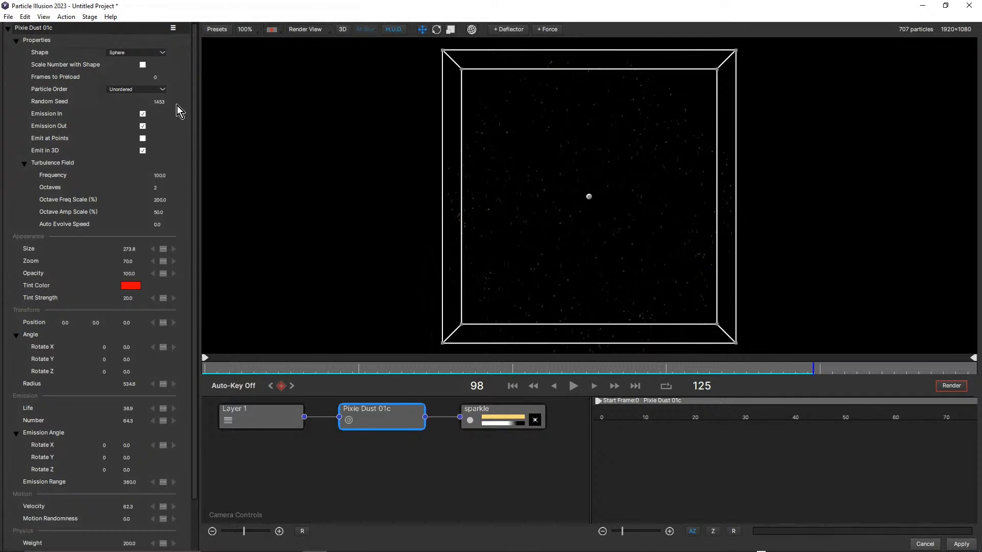
left_click(395, 367)
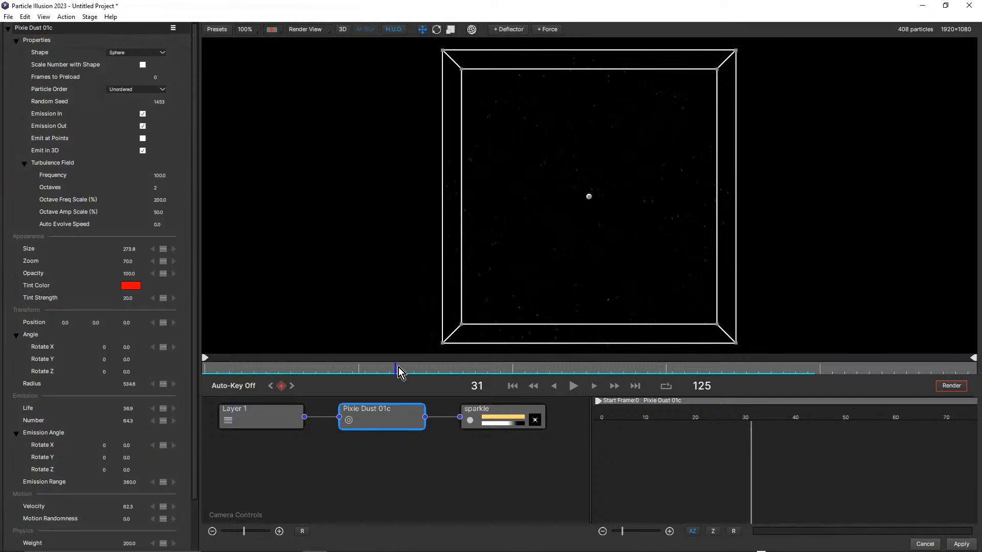
Step: Enable Scale Number with Shape on the Pixie Dust 01c emitter, enlarge its radius to about 623, and preview the particles from near the start
left_click(143, 65)
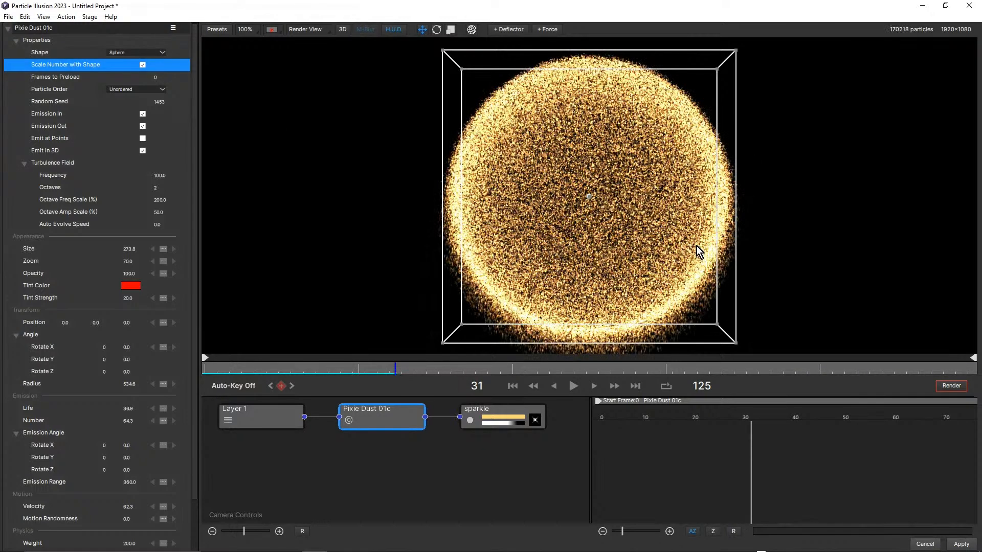
left_click_drag(735, 343, 760, 358)
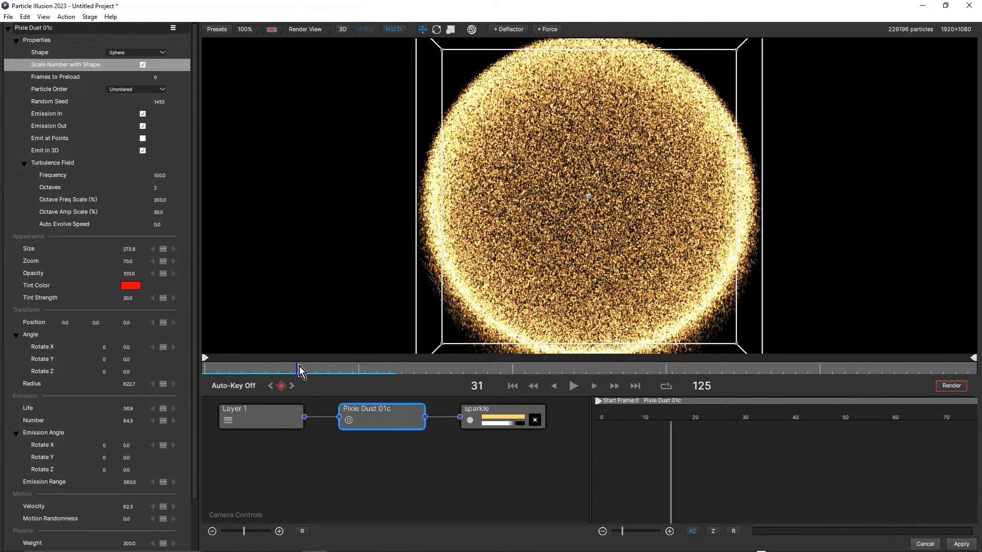
left_click(219, 376)
mouse_move(220, 378)
left_mouse_down()
mouse_move(275, 375)
mouse_move(235, 374)
left_mouse_up()
left_click(573, 386)
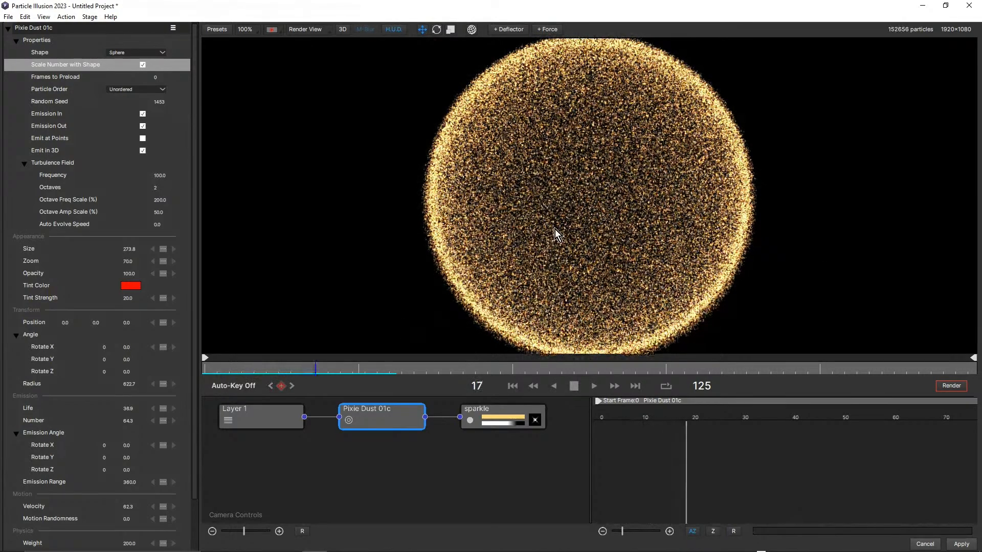
left_click(573, 386)
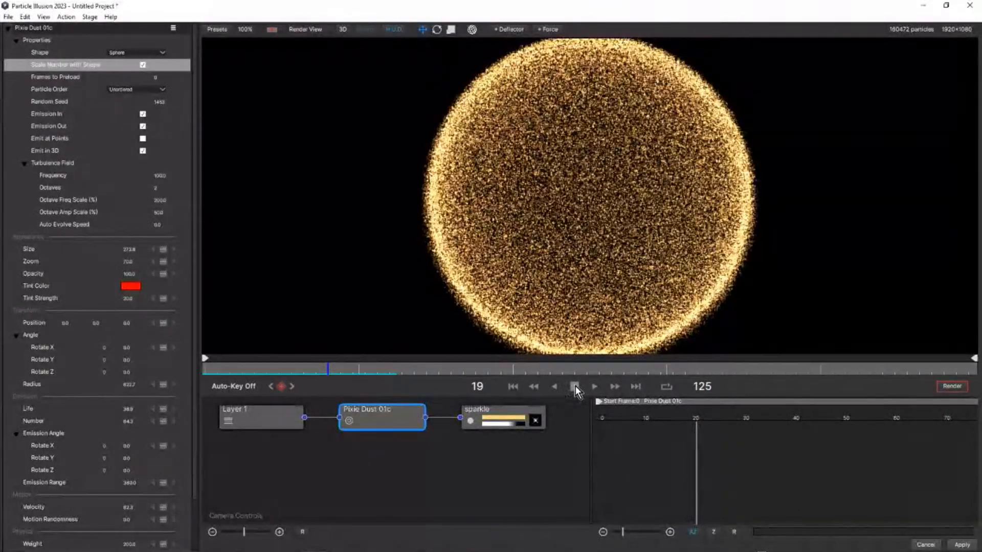
Step: Turn off Scale Number with Shape for the Pixie Dust 01c emitter and exit Particle Illusion without applying
left_click(144, 66)
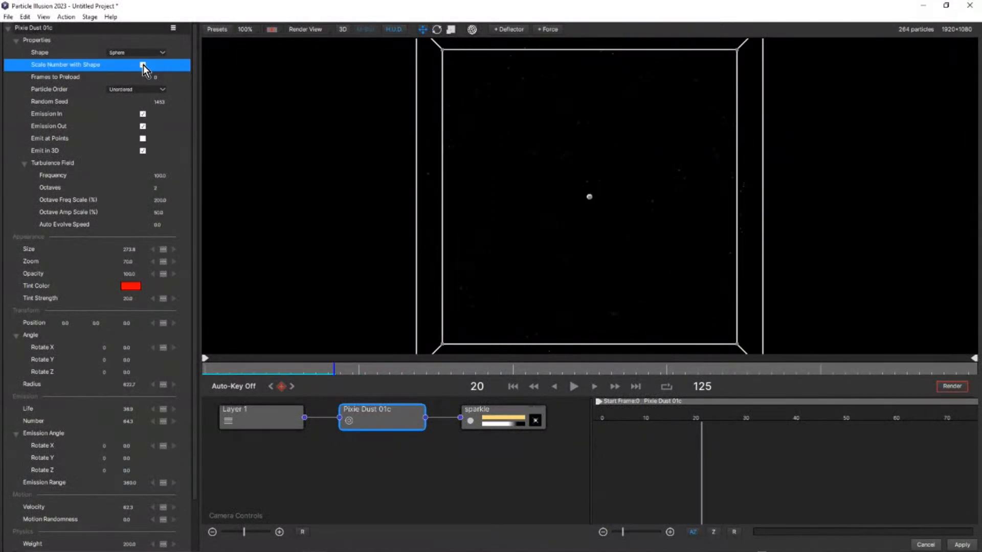
left_click(925, 544)
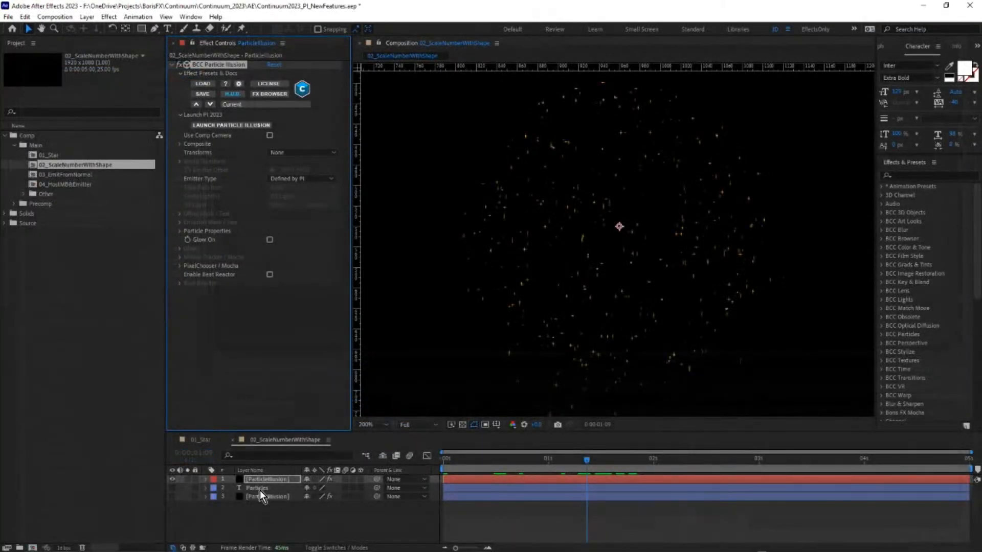
Step: Hide the topmost ParticleIllusion layer and show the Particles text layer and the bottommost ParticleIllusion layer
left_click(260, 496)
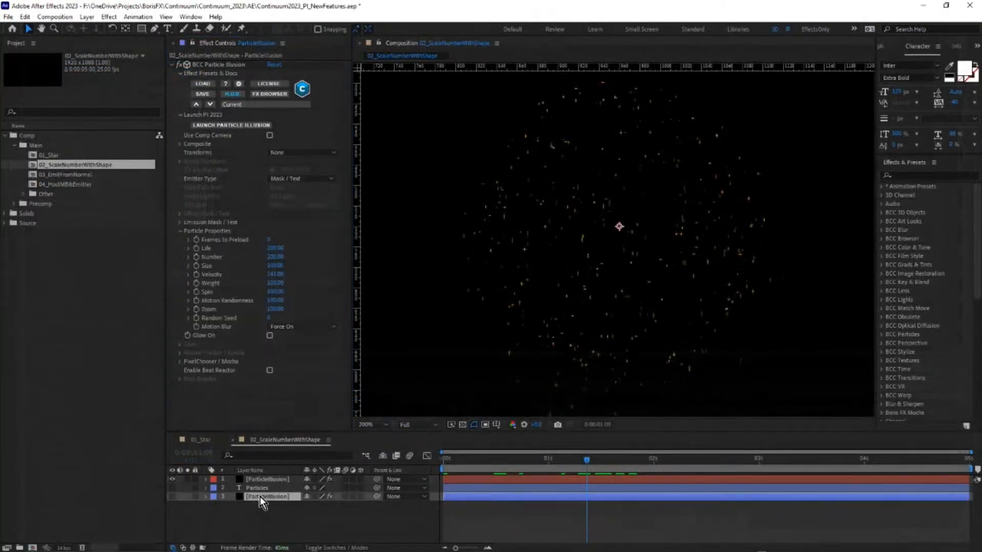
left_click(172, 479)
left_click_drag(171, 496, 172, 488)
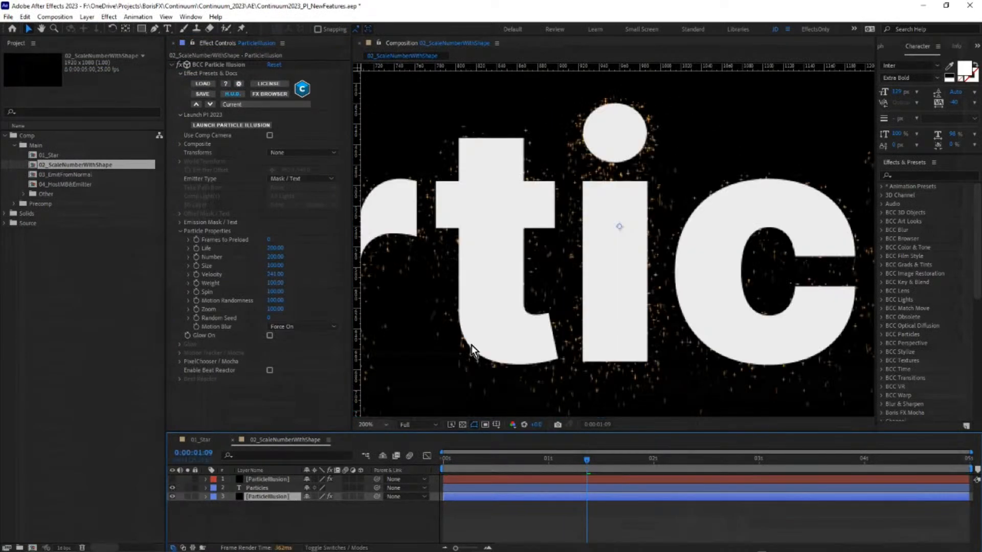
scroll(566, 224, "down", 2)
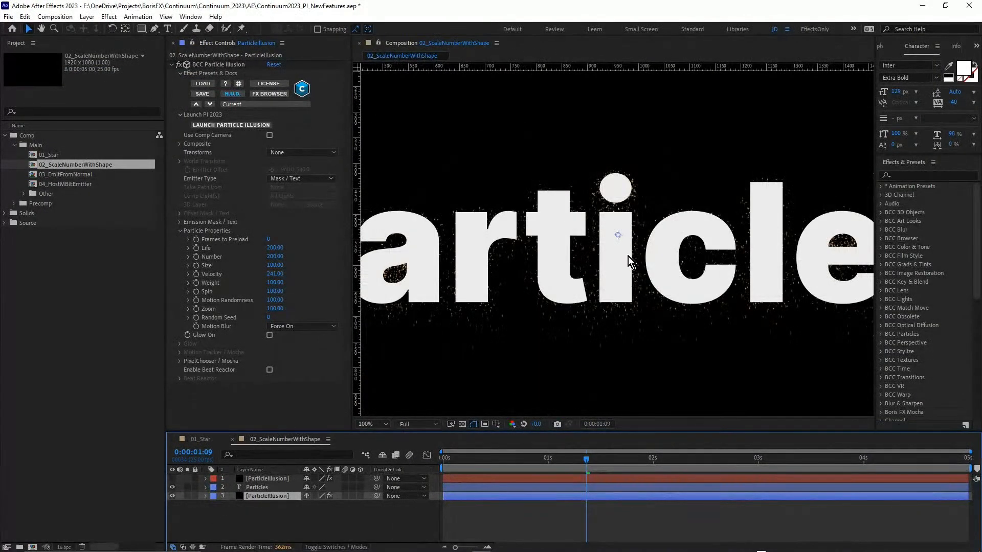
Step: Hide the Particles text layer and expand the Emission Mask / Text settings of the bottommost ParticleIllusion layer
left_click(263, 489)
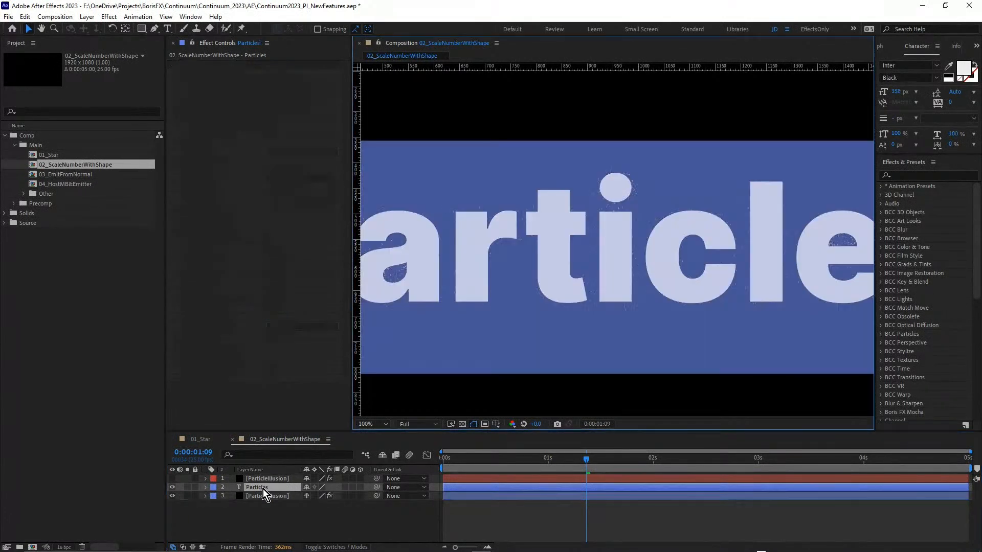
left_click(242, 526)
left_click(172, 487)
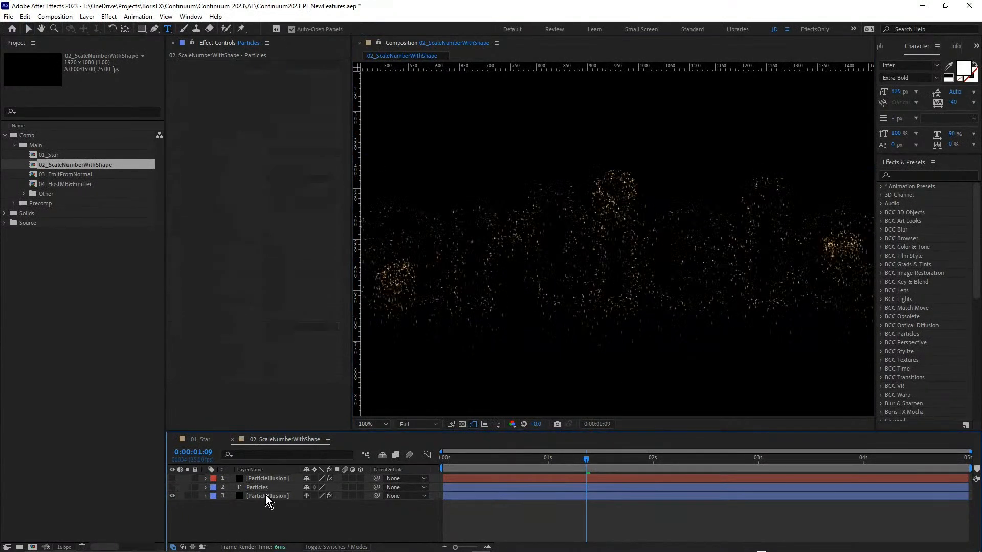
left_click(266, 495)
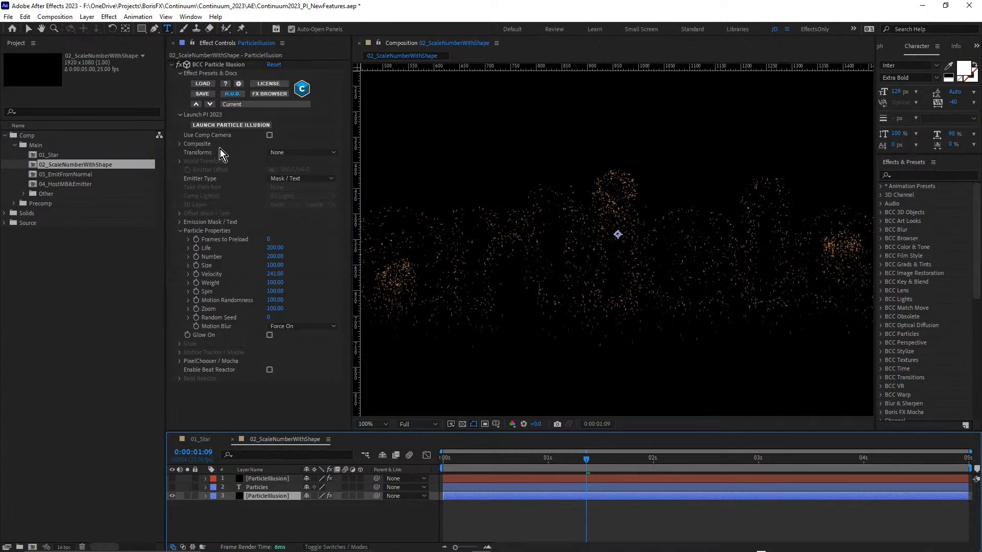
left_click(179, 223)
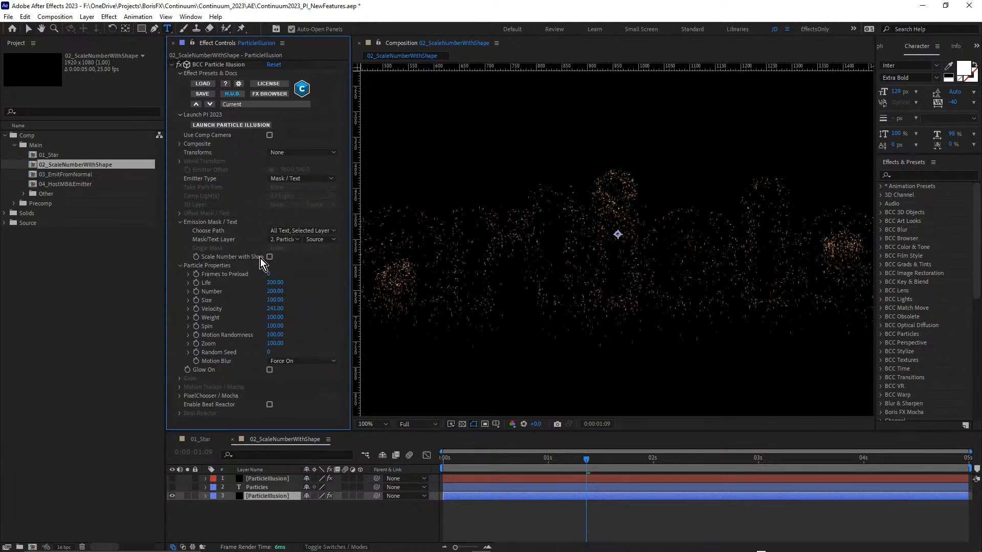
Step: Show the Particles text layer and scale the text up until it extends beyond the composition frame
left_click(257, 489)
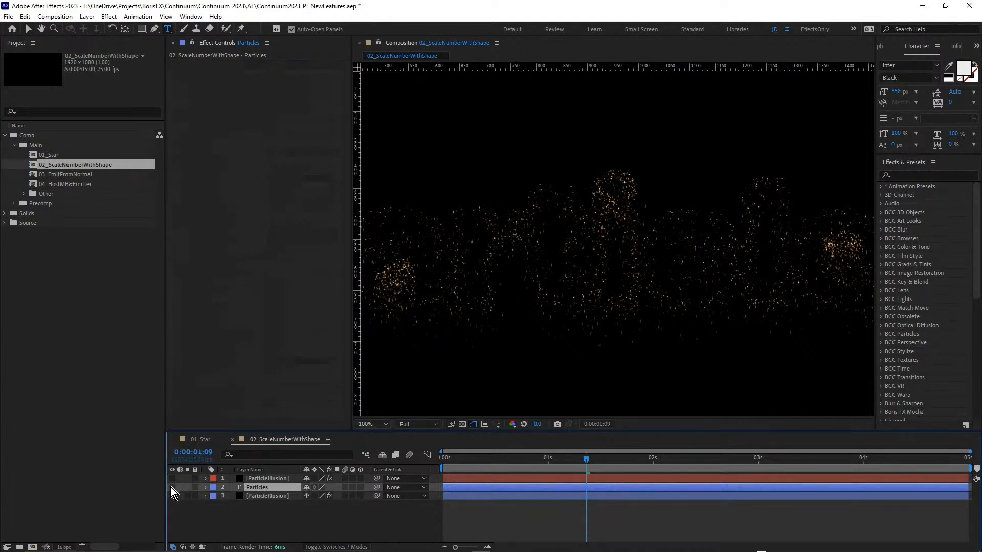
left_click_drag(172, 487, 171, 495)
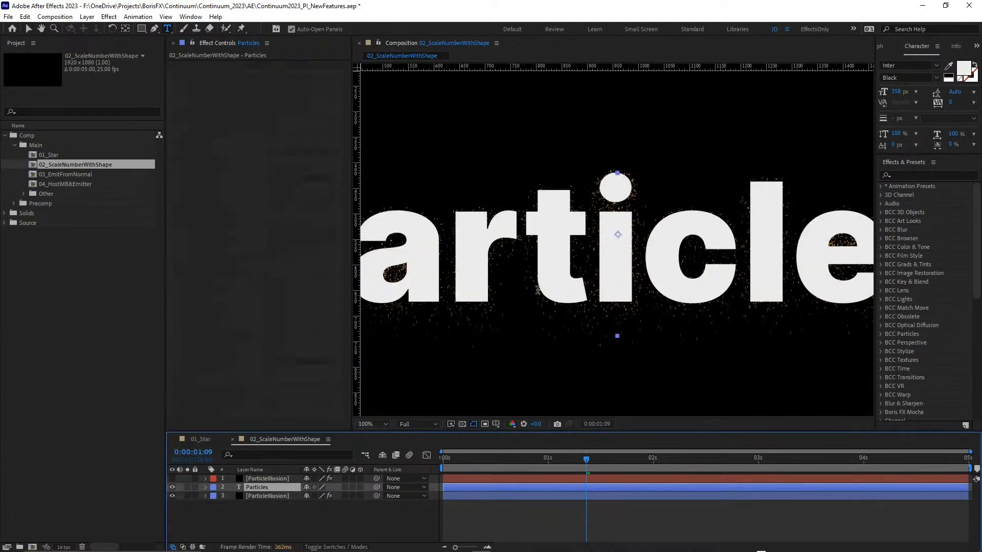
key("v")
key("shift+slash")
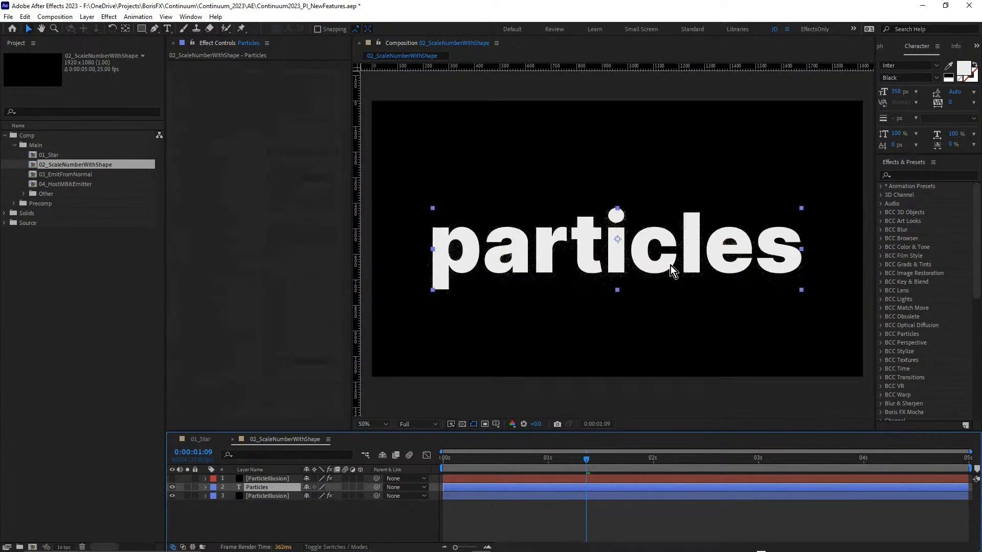
left_click(803, 293)
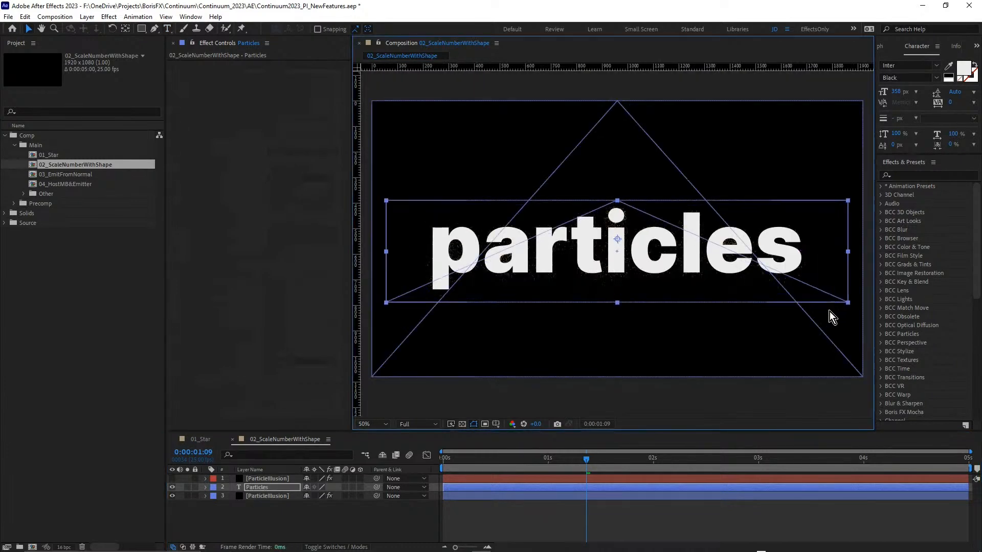
scroll(618, 245, "up", 2)
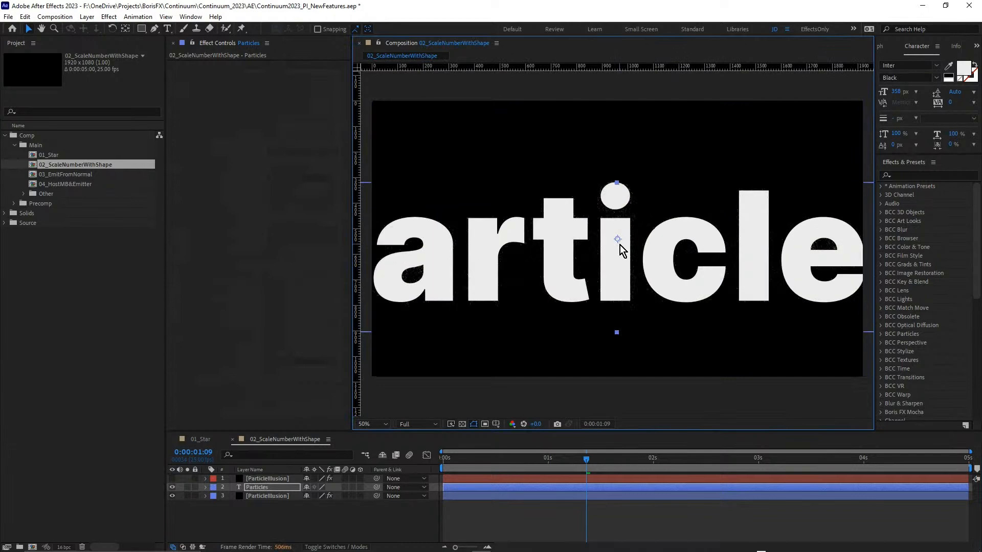
Step: Hide the Particles text layer and enable Scale Number with Shape in the bottommost ParticleIllusion layer's Emission Mask / Text settings
left_click(172, 488)
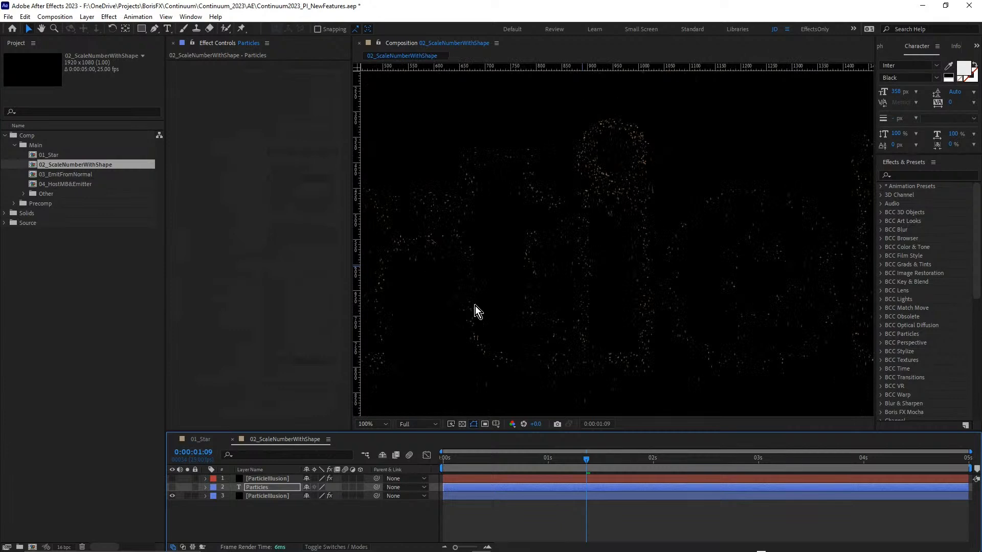
left_click(255, 495)
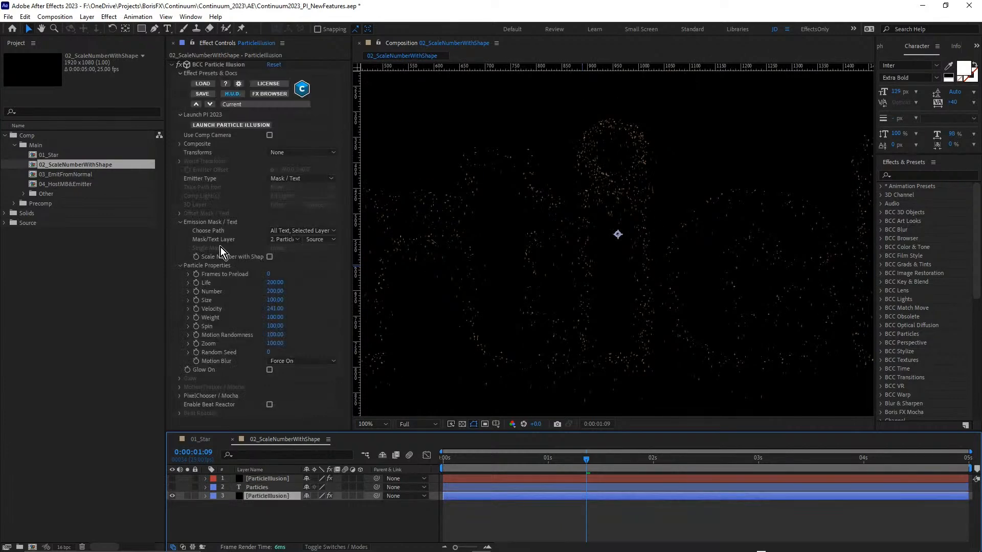
left_click(269, 257)
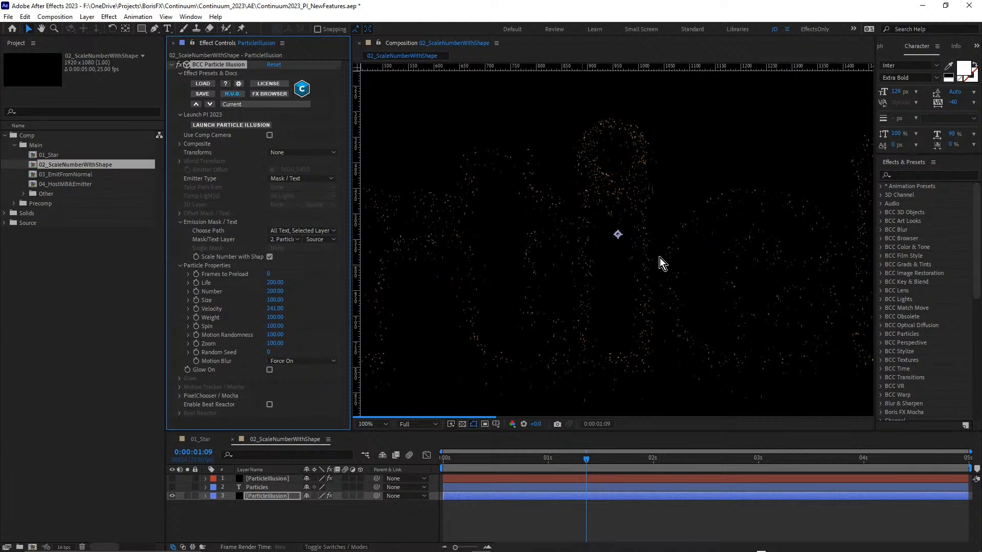
scroll(660, 258, "down", 2)
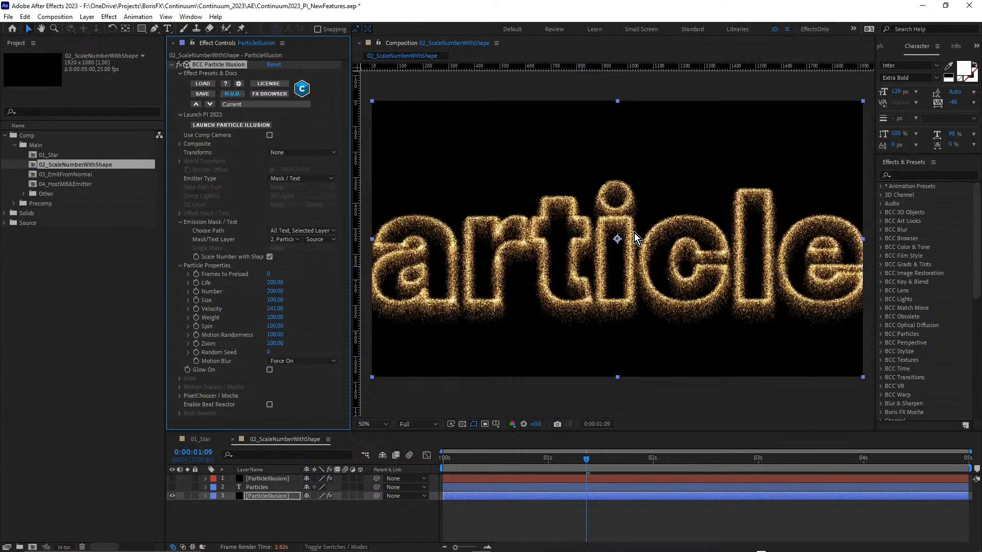
scroll(634, 232, "up", 2)
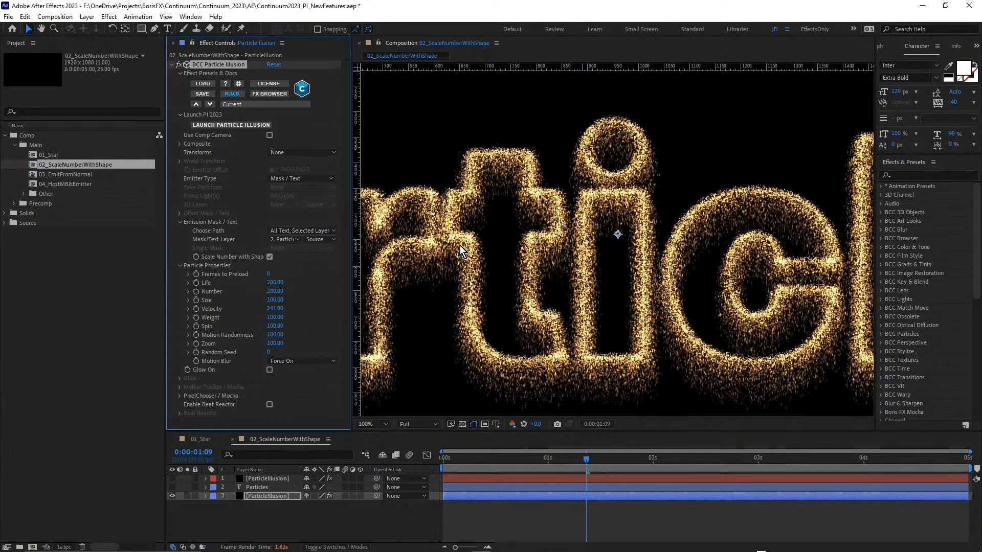
Step: Open the 03_EmitFromNormal composition and preview its globe particles with the whole frame in view
double_click(83, 176)
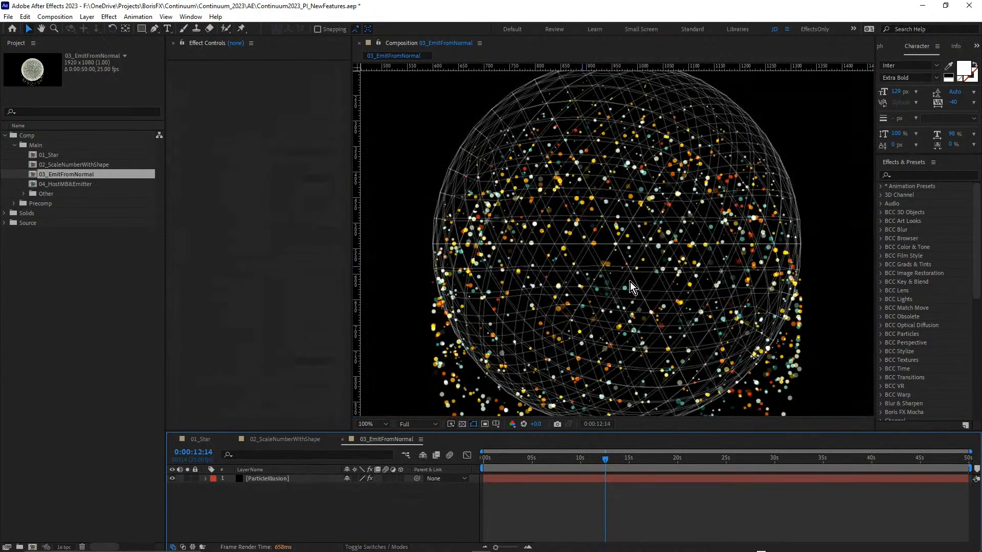
scroll(630, 281, "down", 2)
left_click(535, 456)
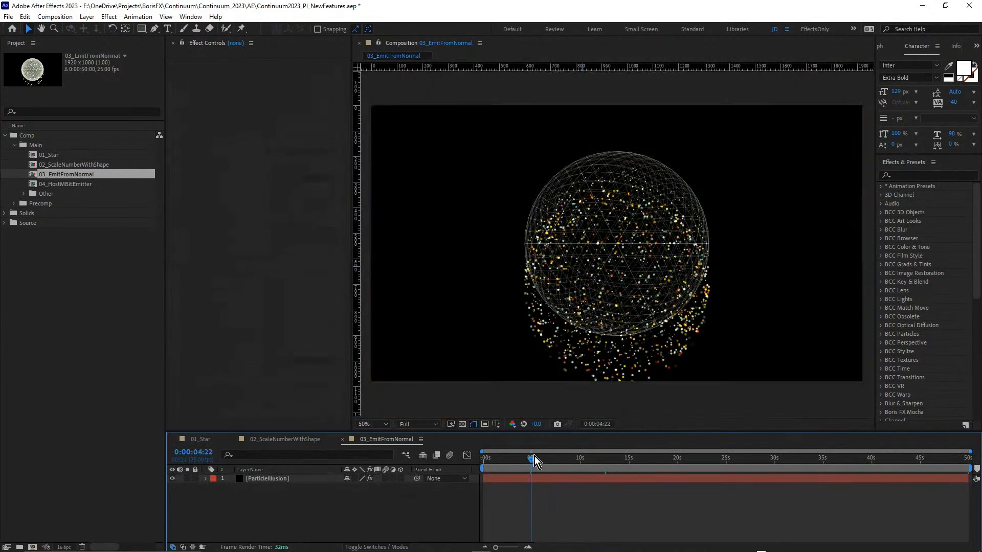
key("space")
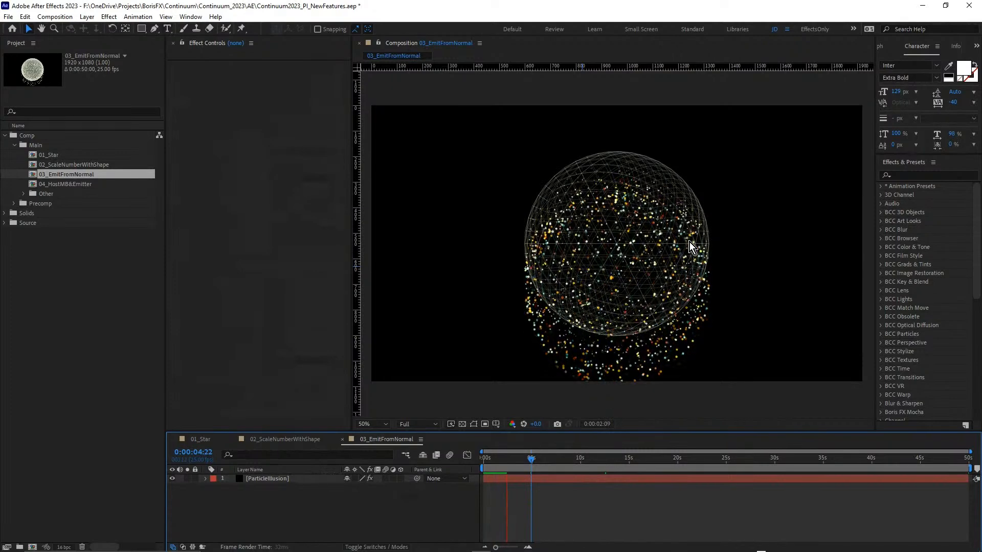
key("space")
Step: Launch Particle Illusion from the ParticleIllusion layer's effect in the 03_EmitFromNormal composition
left_click(275, 479)
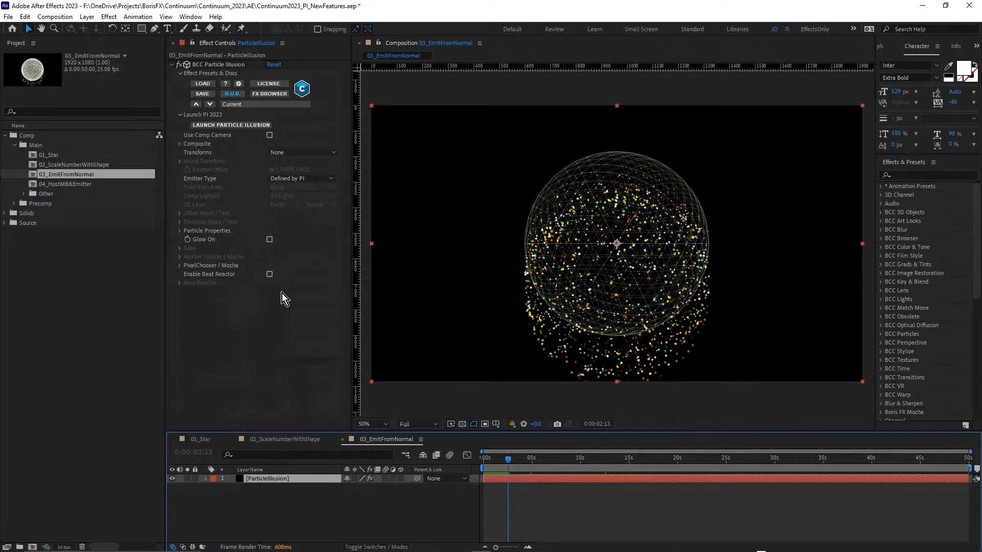
left_click(225, 124)
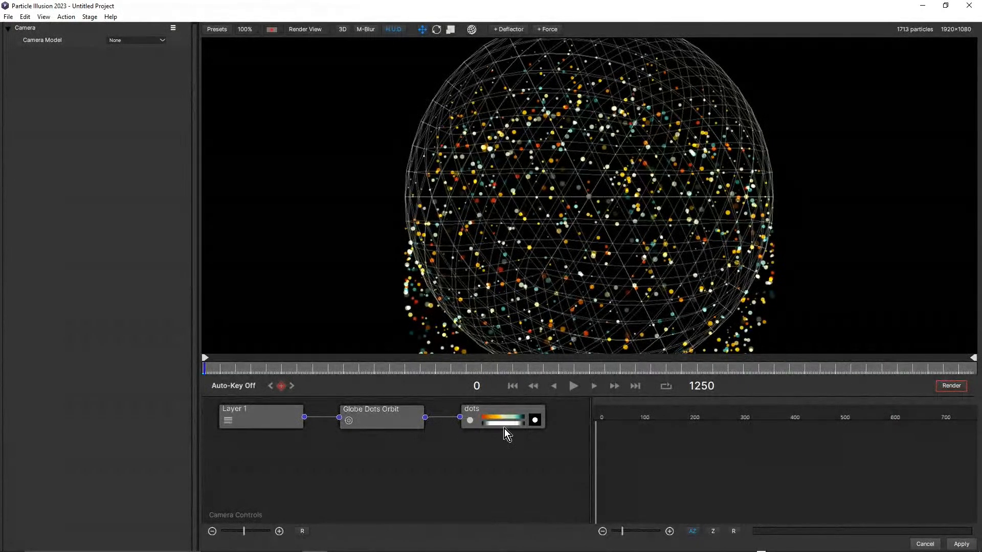
Step: Set the Globe Dots Orbit emitter's Emit From option to Normal
left_click(388, 417)
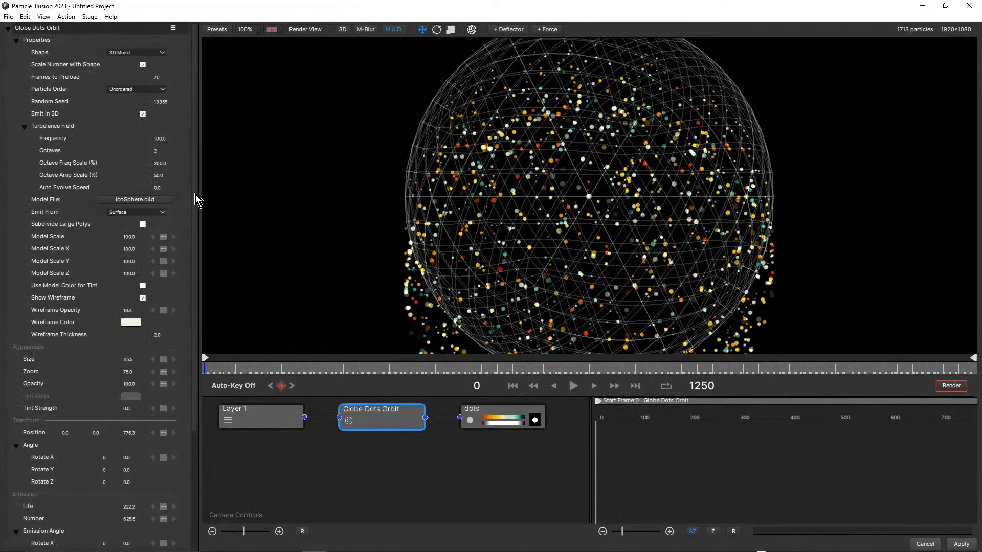
scroll(196, 194, "down", 1)
scroll(191, 208, "up", 1)
scroll(193, 209, "down", 1)
scroll(194, 204, "up", 1)
left_click(143, 213)
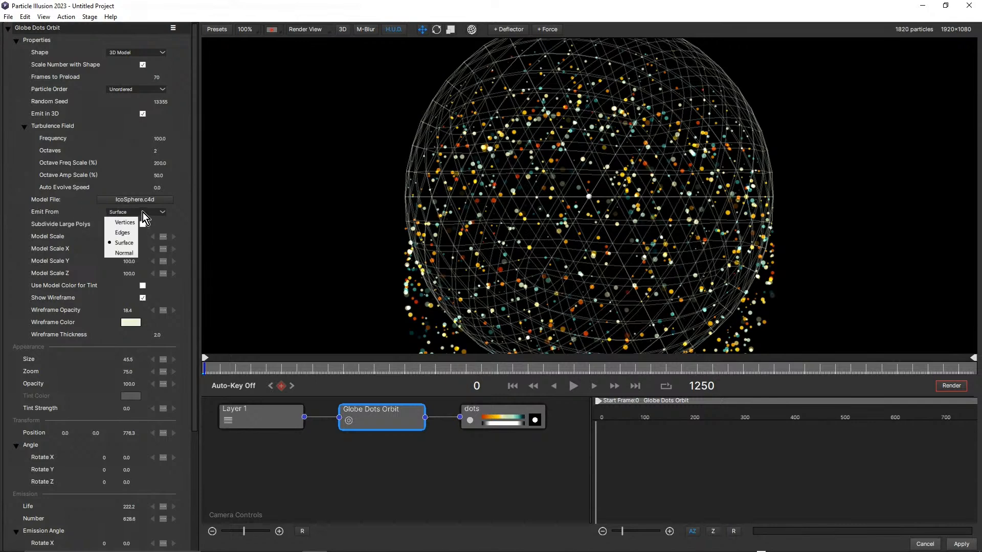
left_click(127, 253)
scroll(574, 256, "down", 1)
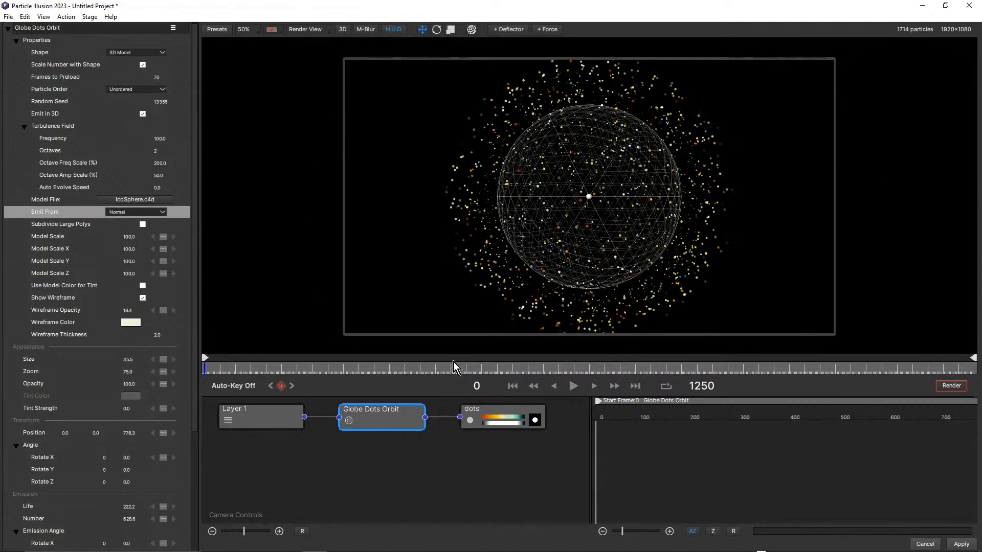
Step: Play the globe's particle emission from frame 0 to preview the normal-based motion, then stop playback
left_click_drag(306, 368, 198, 375)
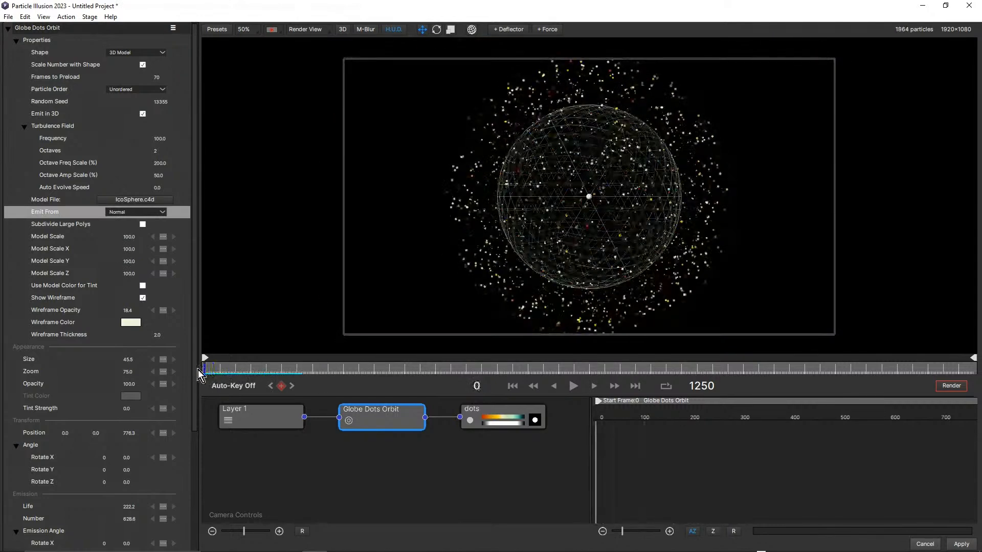
left_click(573, 387)
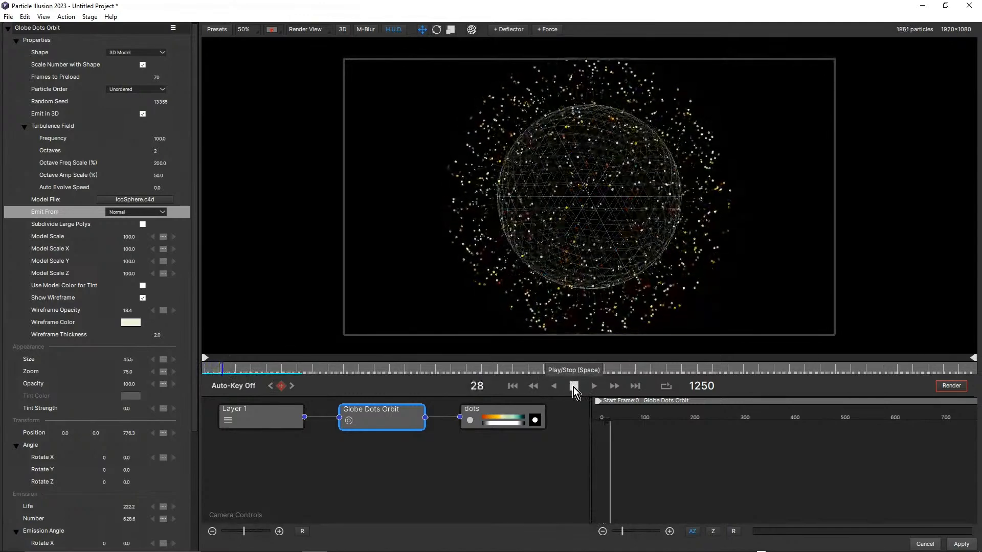
left_click(572, 388)
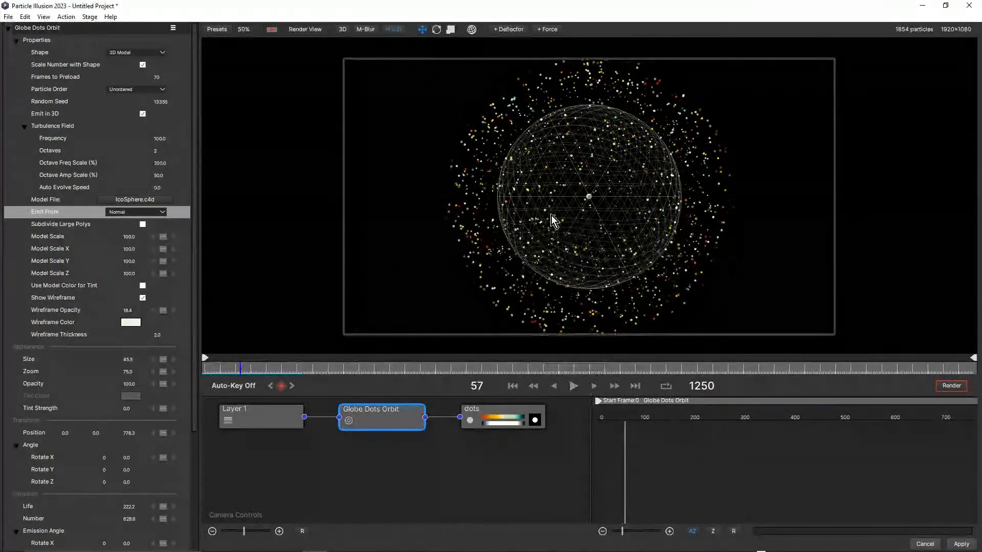
Step: Enable Connect to Birth Pos. lines for the dots particle type and set the Line Opacity to 35
left_click(497, 410)
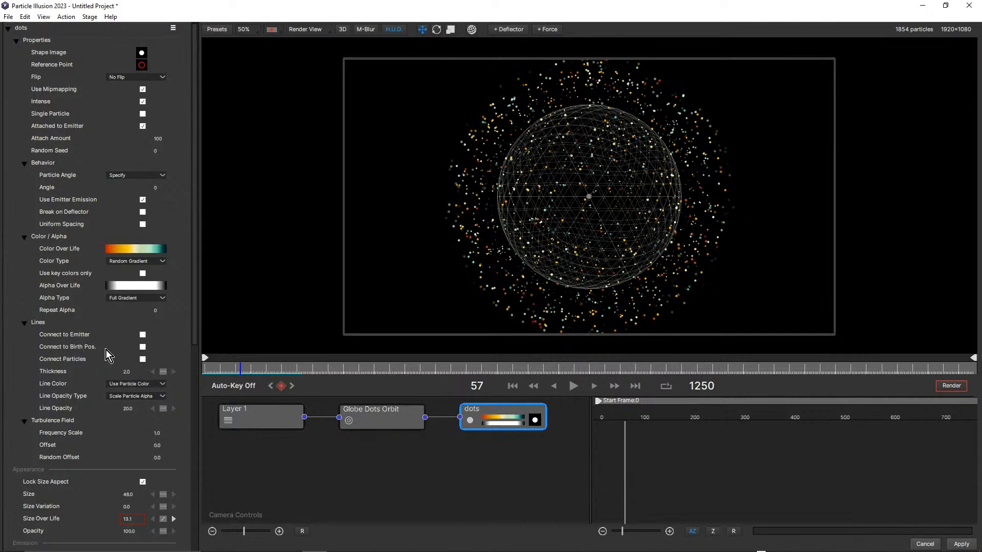
left_click(142, 347)
scroll(656, 185, "up", 1)
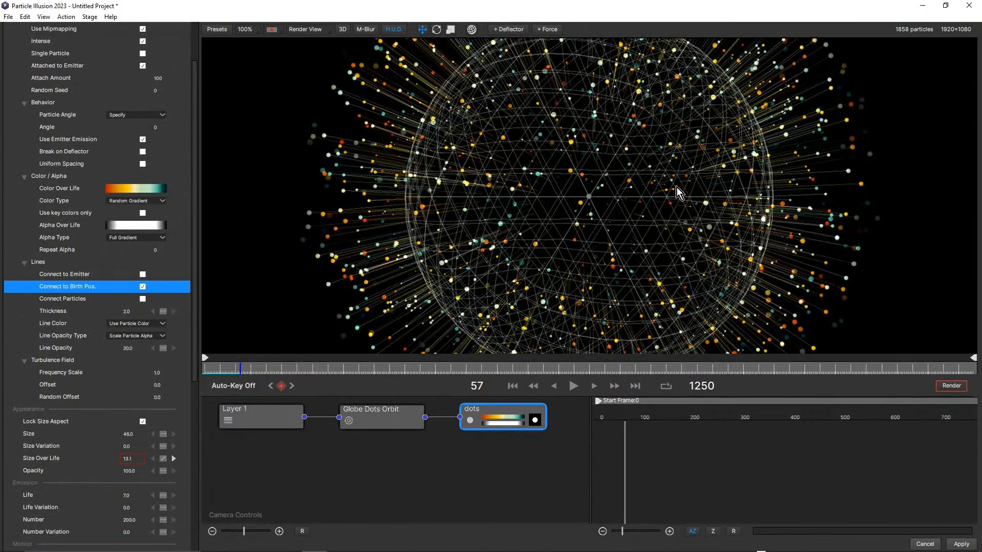
scroll(591, 198, "down", 1)
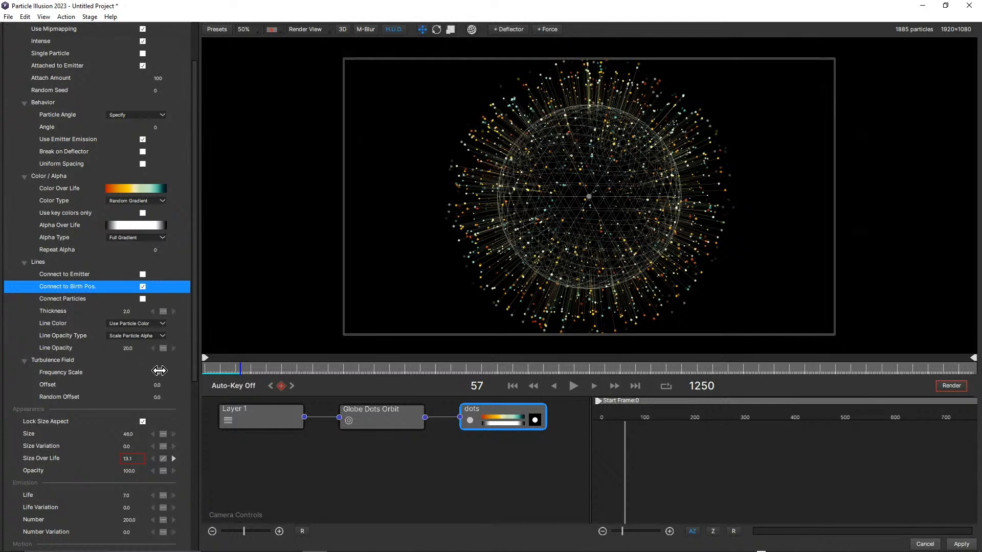
left_click(129, 353)
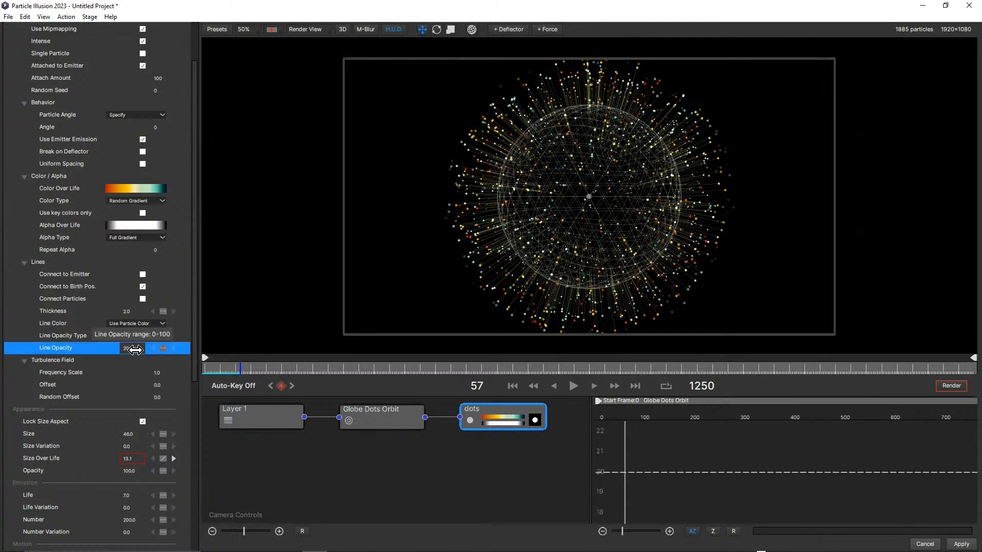
scroll(613, 185, "up", 2)
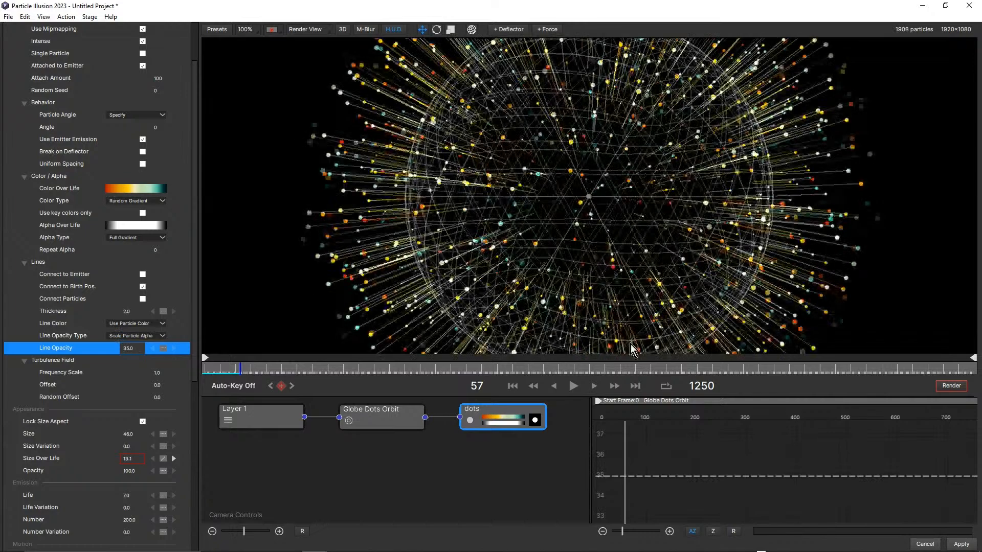
Step: Preview the globe's connecting lines from frame 0 with the whole frame in view, then stop playback
left_click_drag(269, 367, 198, 365)
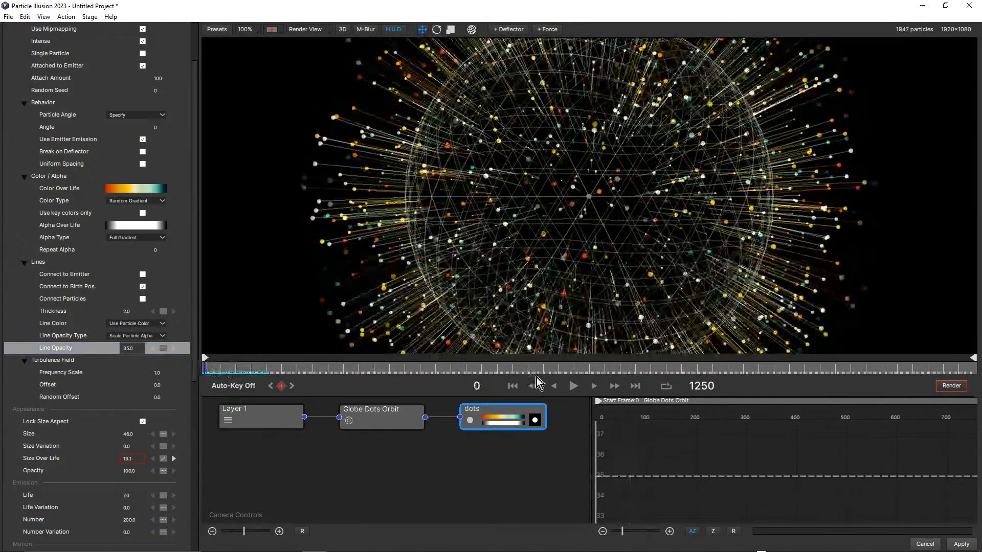
left_click(573, 386)
scroll(708, 259, "down", 2)
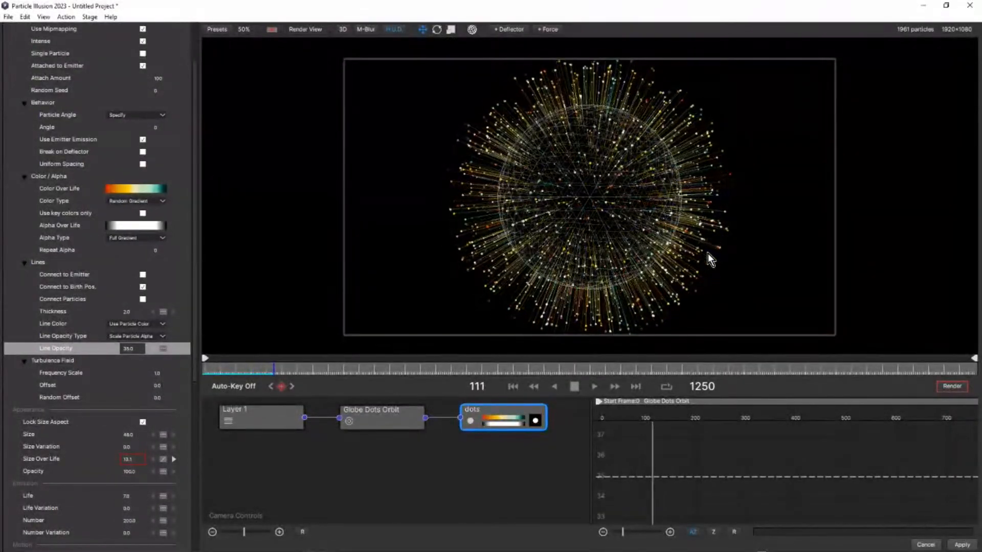
left_click(573, 386)
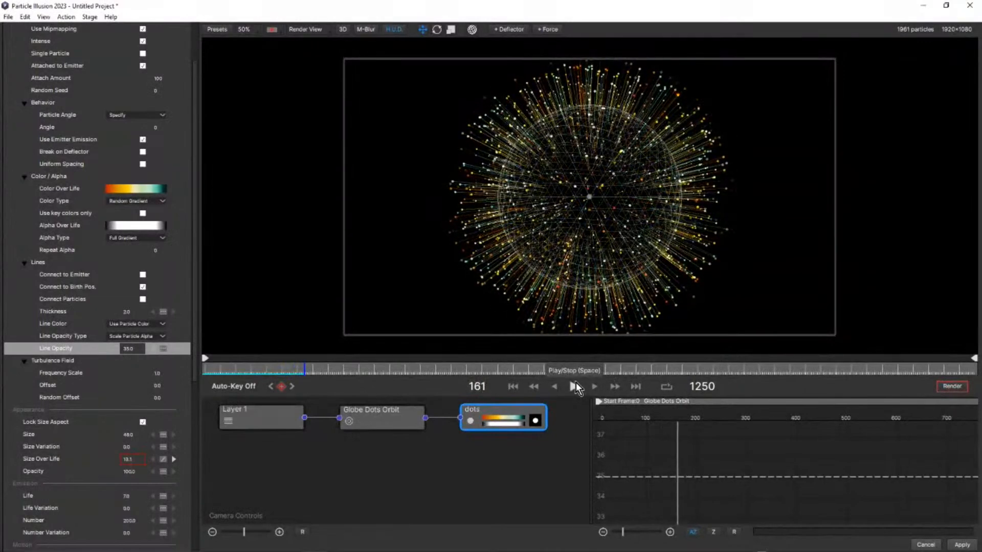
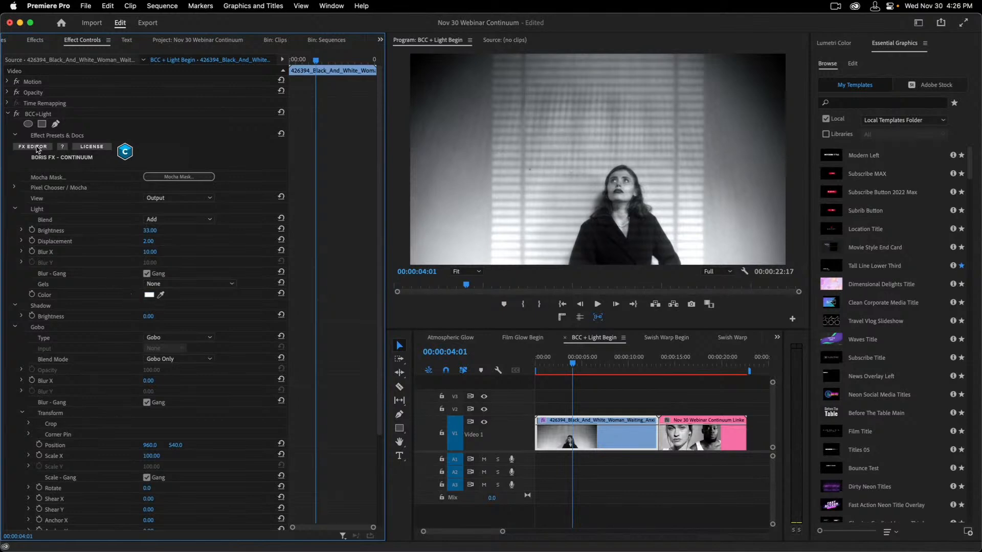
Step: Open the clip's BCC+Light effect in the FX Editor and try the Double 18, 19, 23, 27 and 26 window gobo presets
left_click(33, 147)
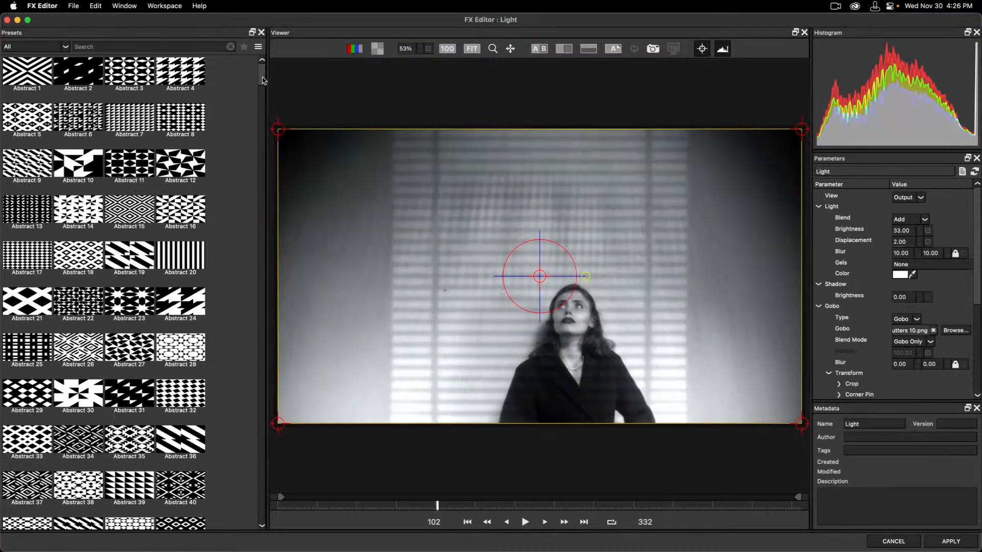
left_click_drag(262, 80, 266, 201)
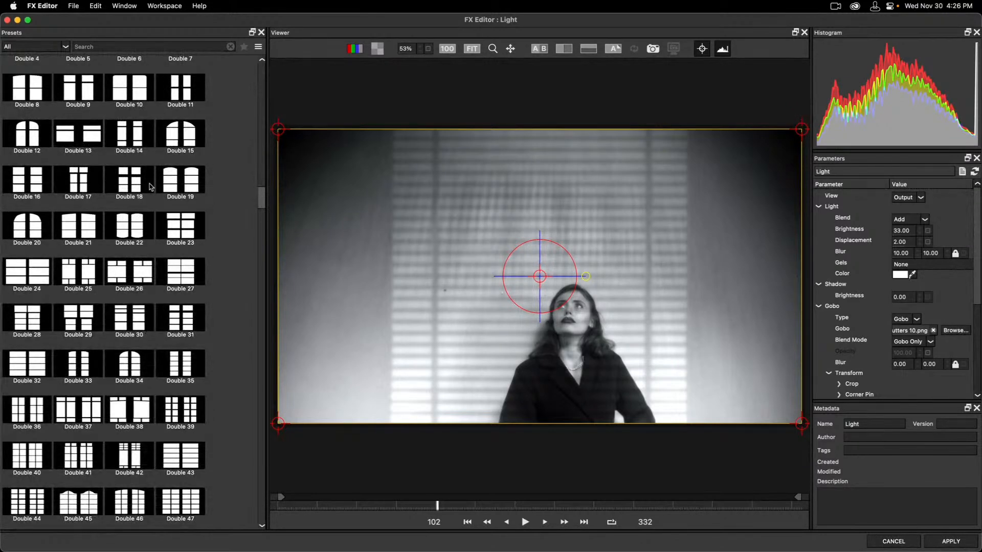
left_click(131, 185)
left_click(182, 186)
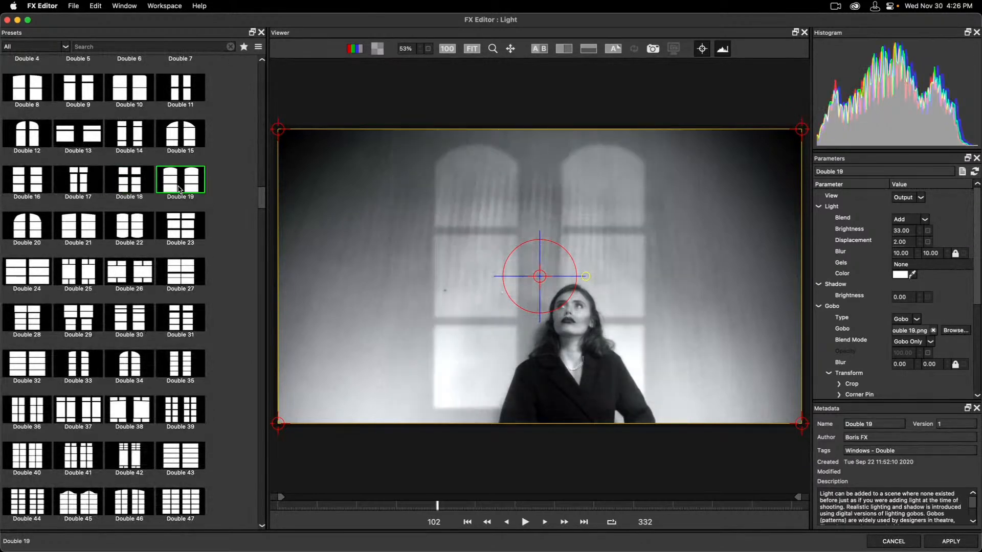
left_click(194, 236)
left_click(195, 277)
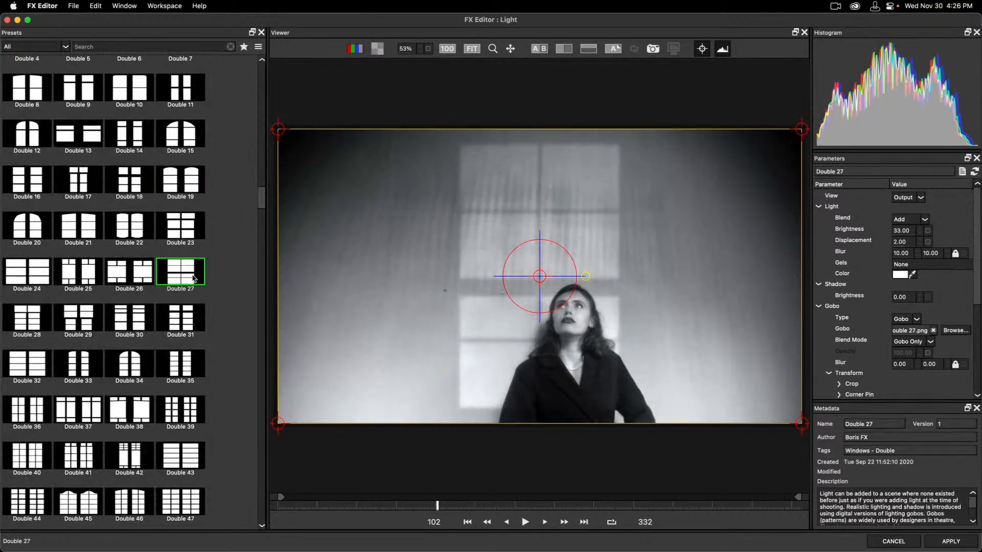
left_click(127, 276)
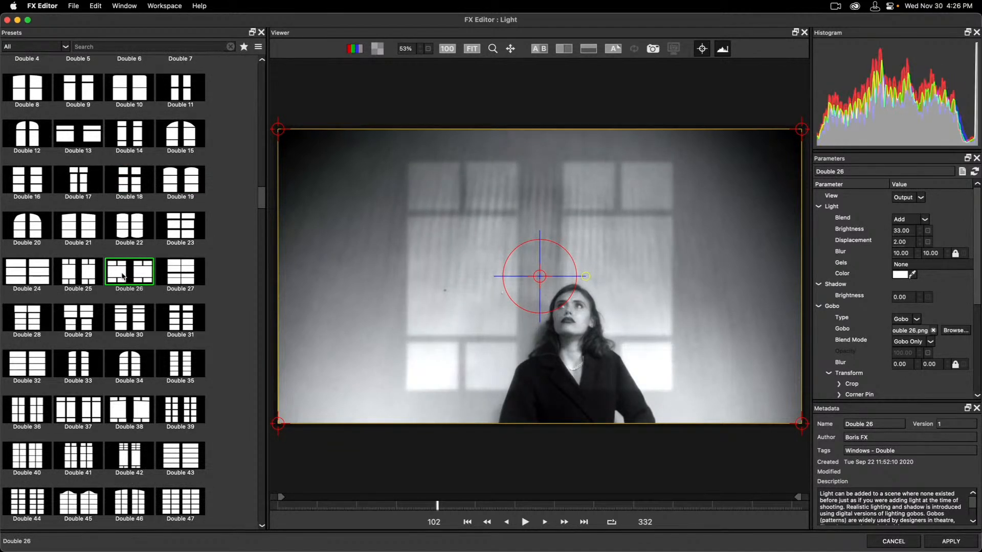
scroll(162, 227, "down", 20)
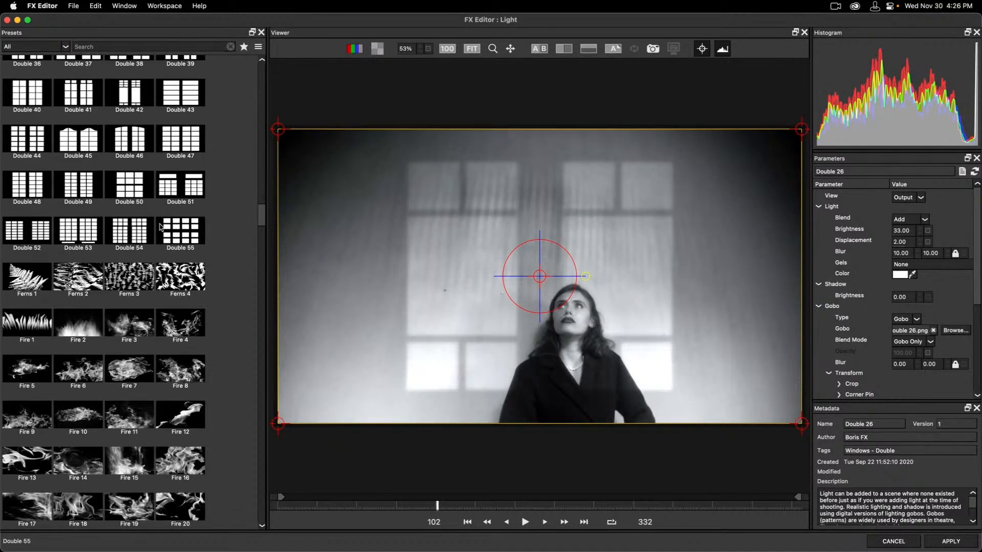
scroll(154, 220, "up", 15)
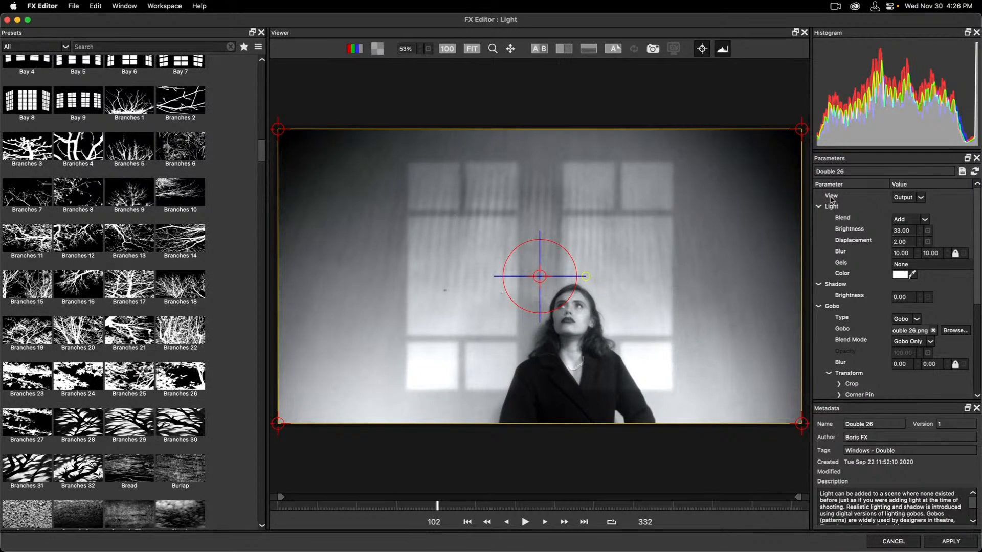
Step: Set the View to Gobo and try the Branches 9, 10, 14, 18, 21 and 22 presets
left_click(906, 197)
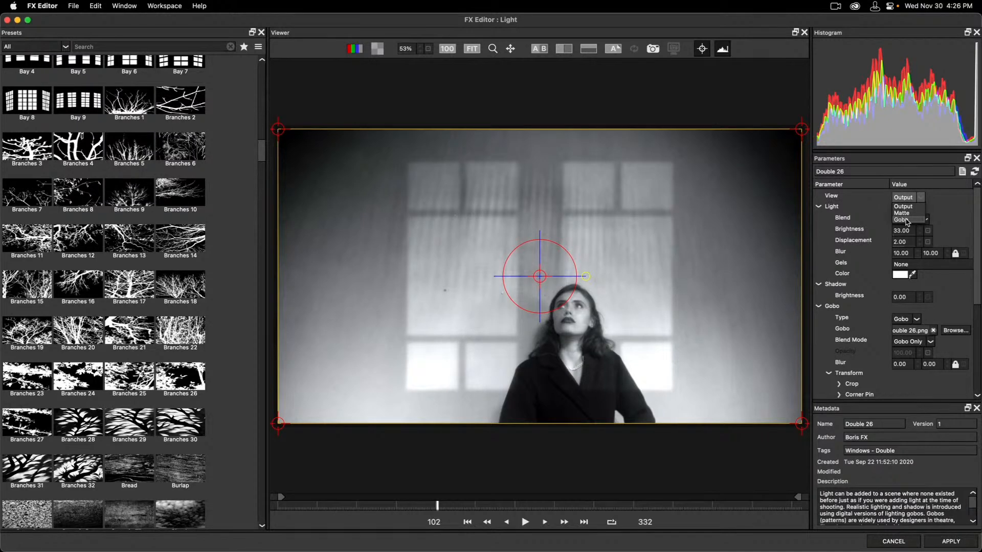
left_click(906, 220)
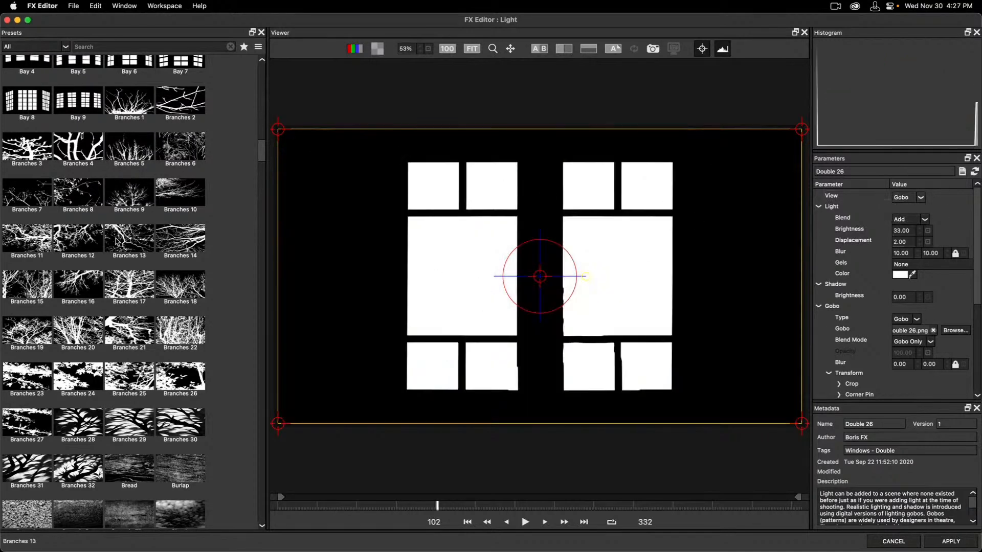
left_click(132, 197)
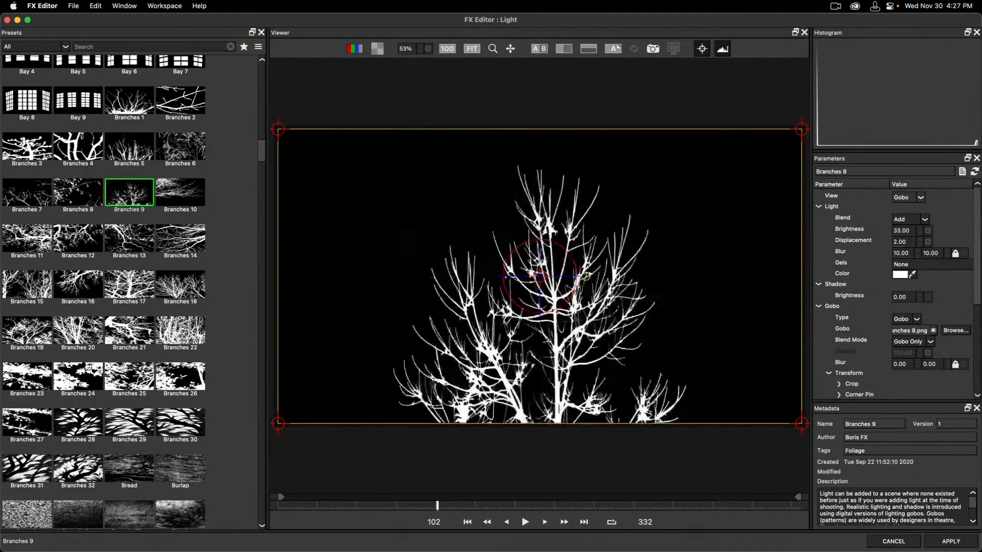
left_click(184, 194)
left_click(184, 248)
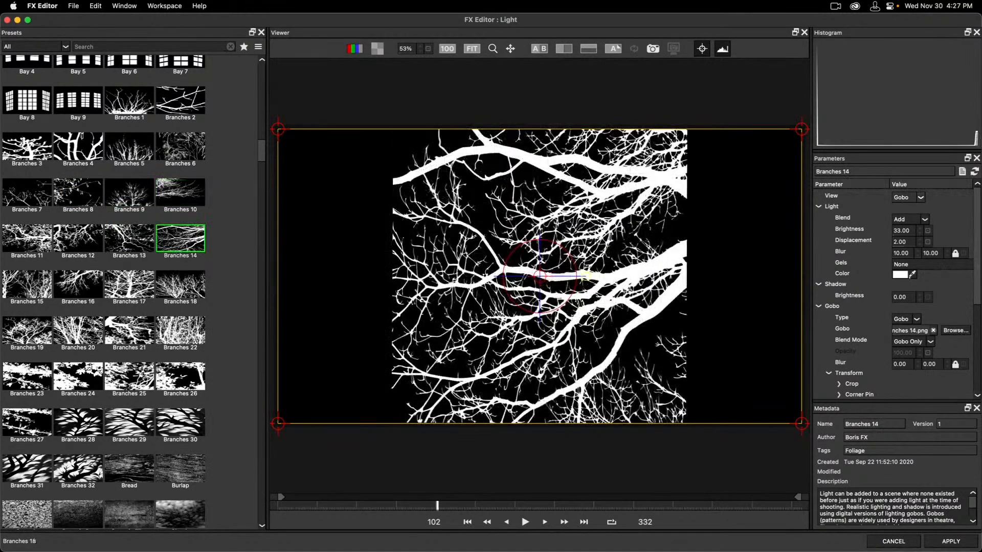
left_click(186, 282)
left_click(114, 325)
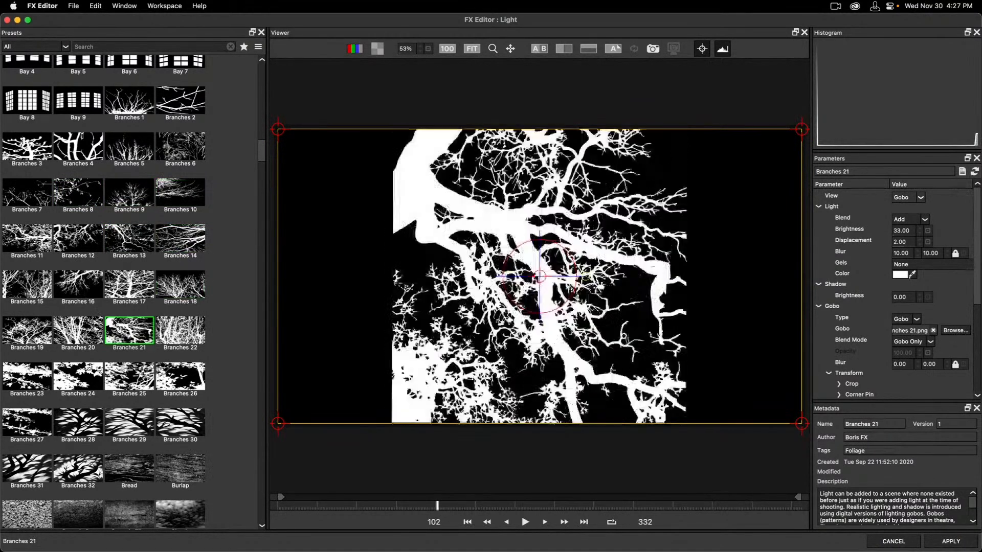
left_click(181, 330)
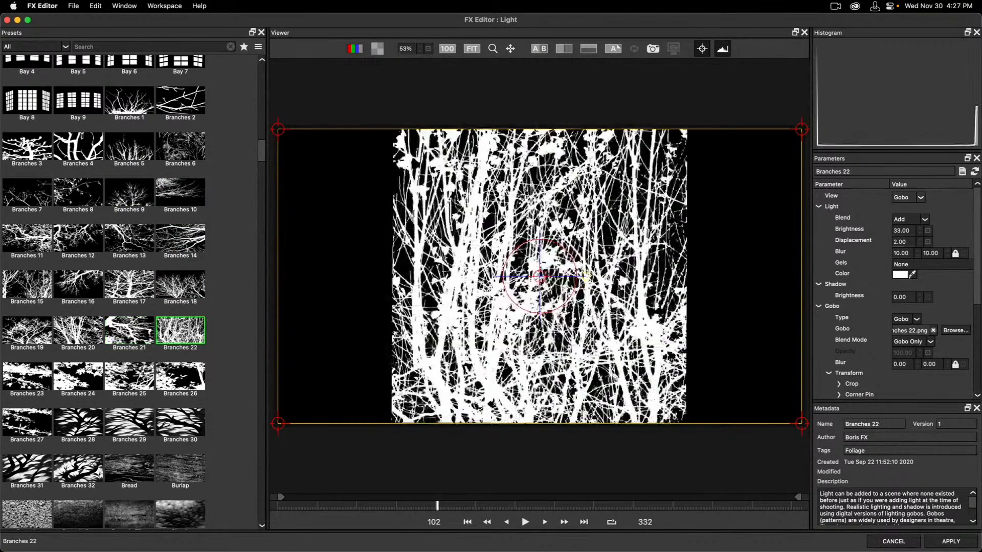
Step: Filter the gobo presets to the New category and apply the Glass 51 preset
left_click(65, 46)
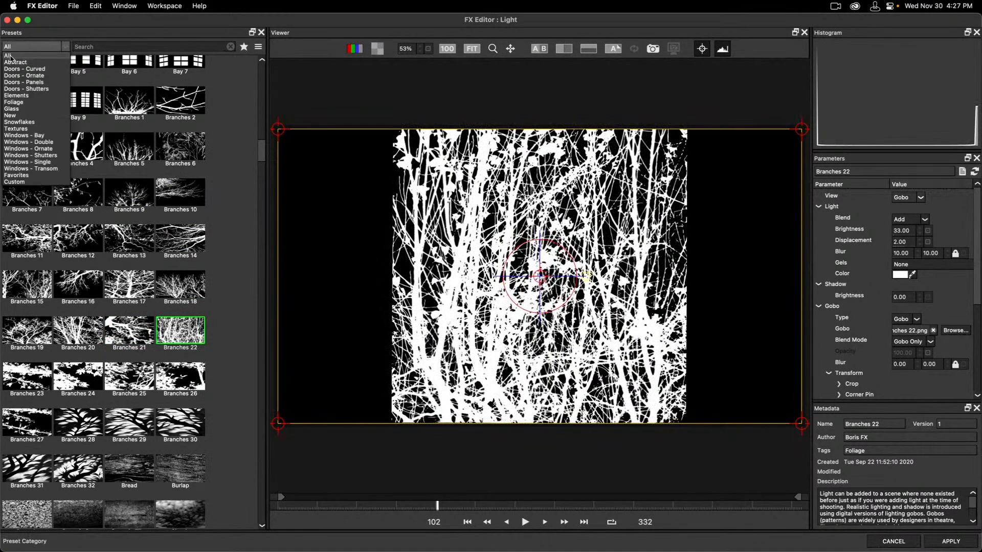
left_click(46, 117)
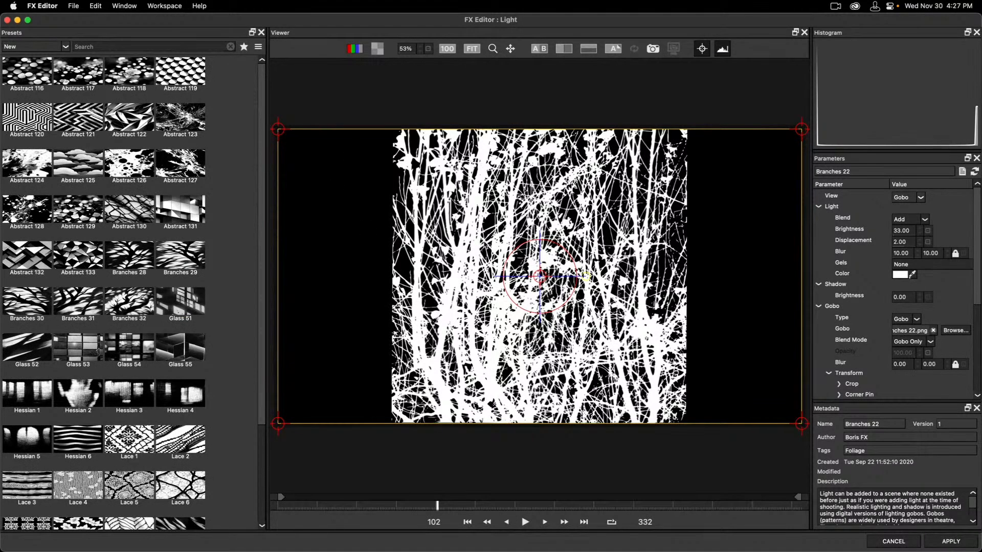
left_click(180, 307)
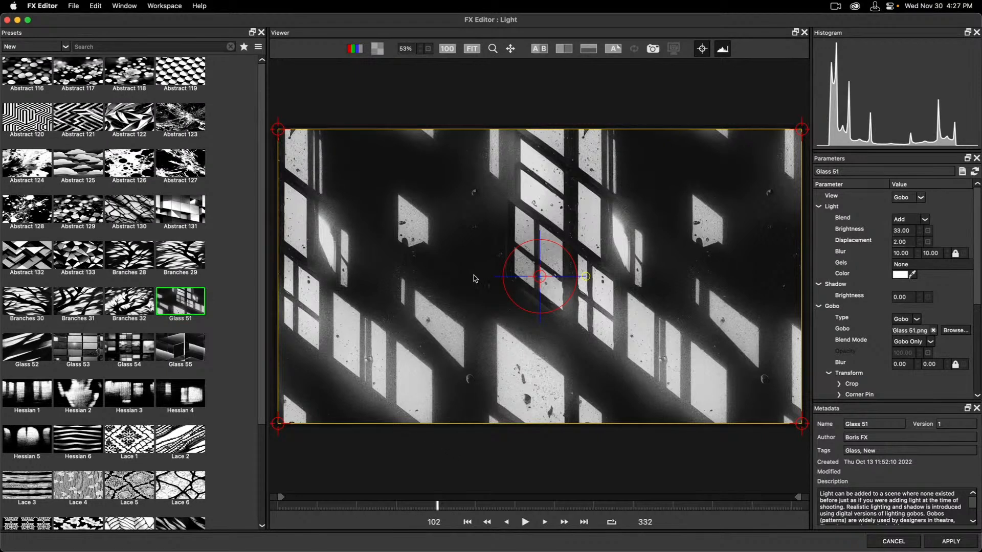
Step: Set the Glass 51 gobo's Transform Scale to 105
scroll(867, 295, "down", 5)
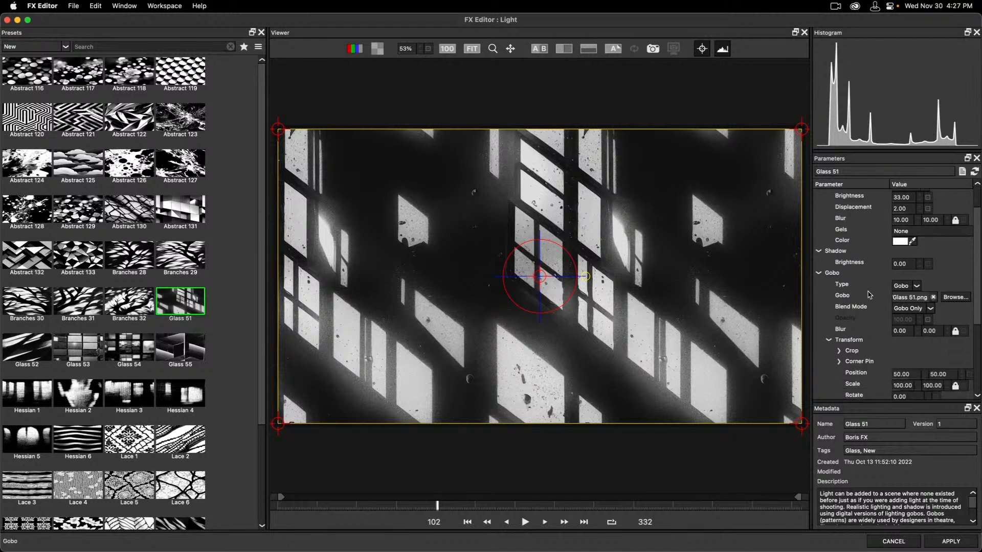
scroll(868, 295, "down", 3)
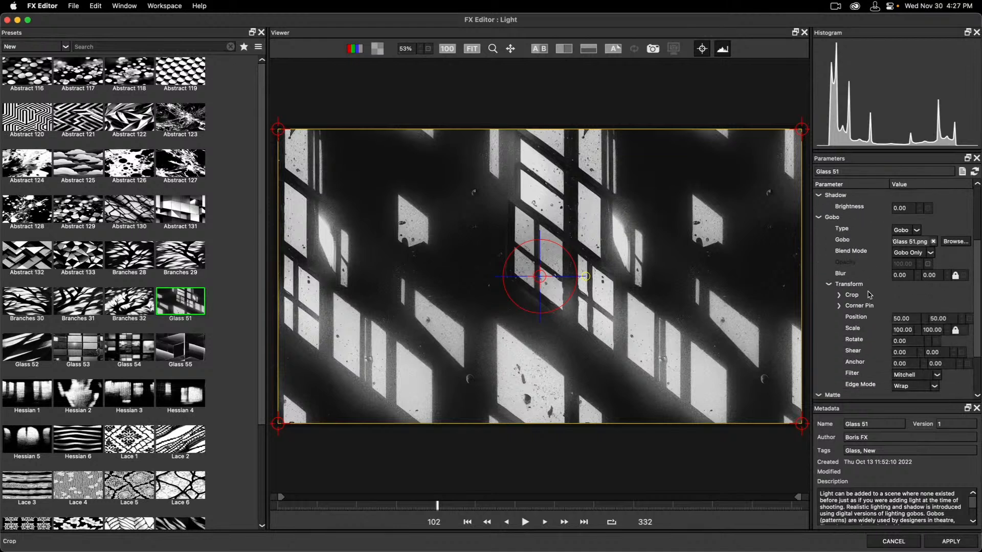
scroll(869, 295, "down", 5)
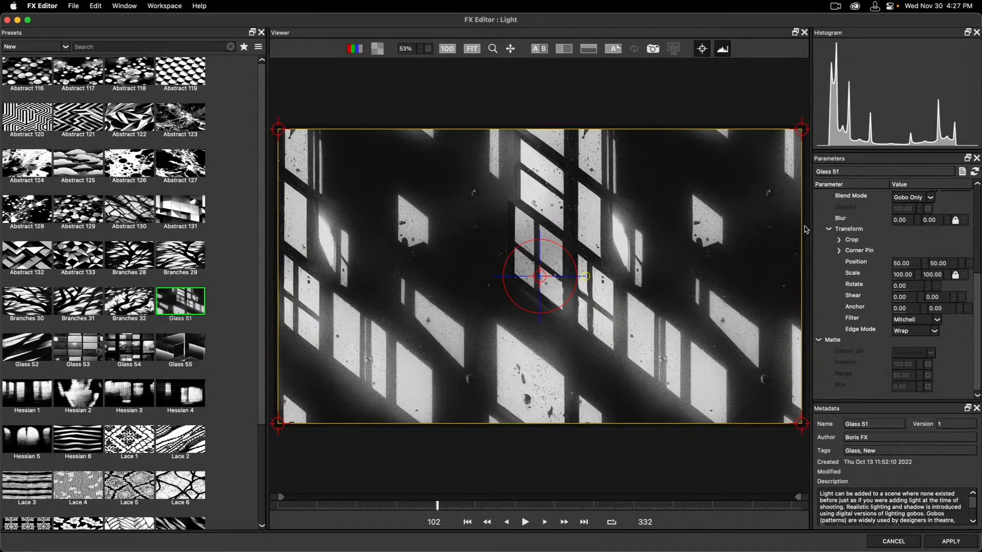
mouse_move(905, 274)
left_mouse_down()
mouse_move(848, 272)
mouse_move(903, 271)
left_mouse_up()
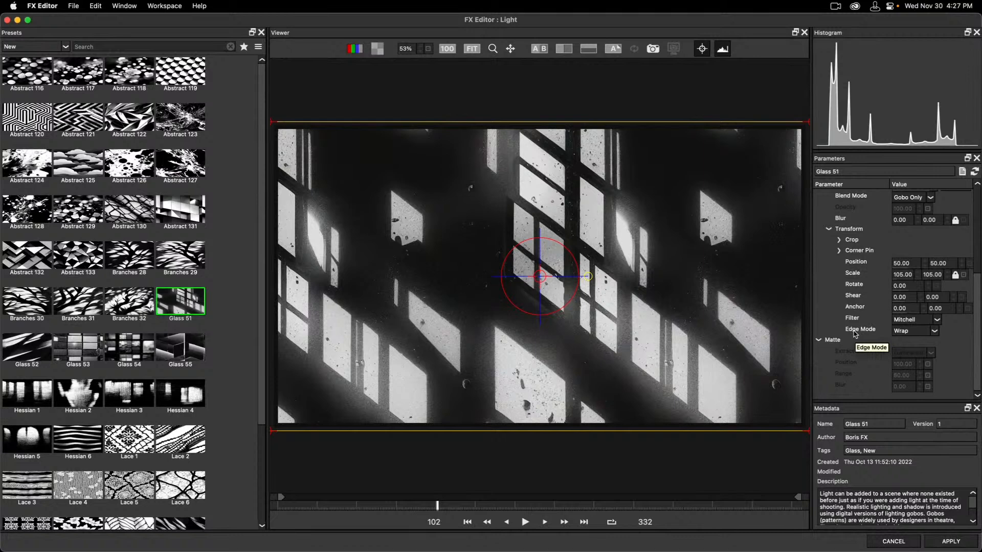
Step: Try the Transparent, Wrap and Reflect edge modes on the Glass 51 gobo
left_click(906, 332)
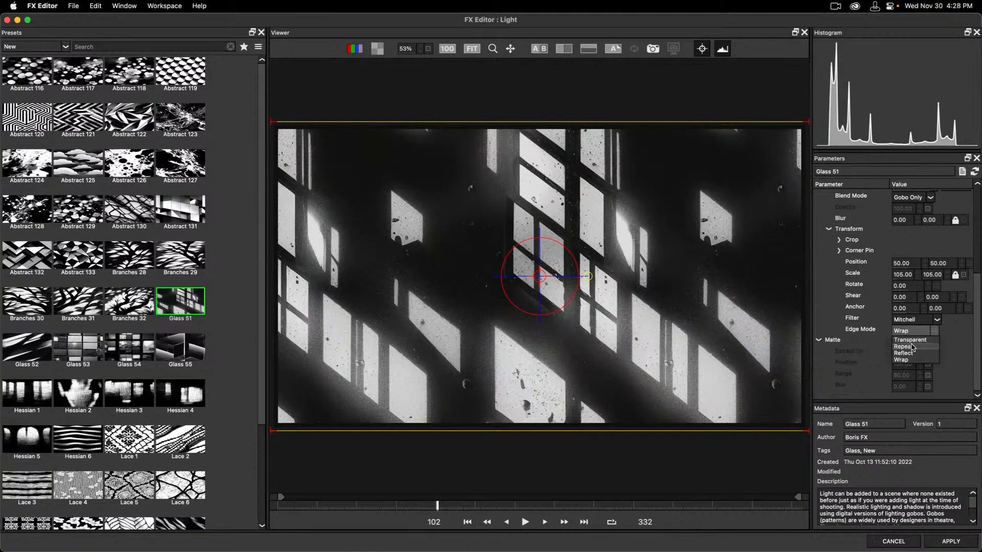
left_click(913, 340)
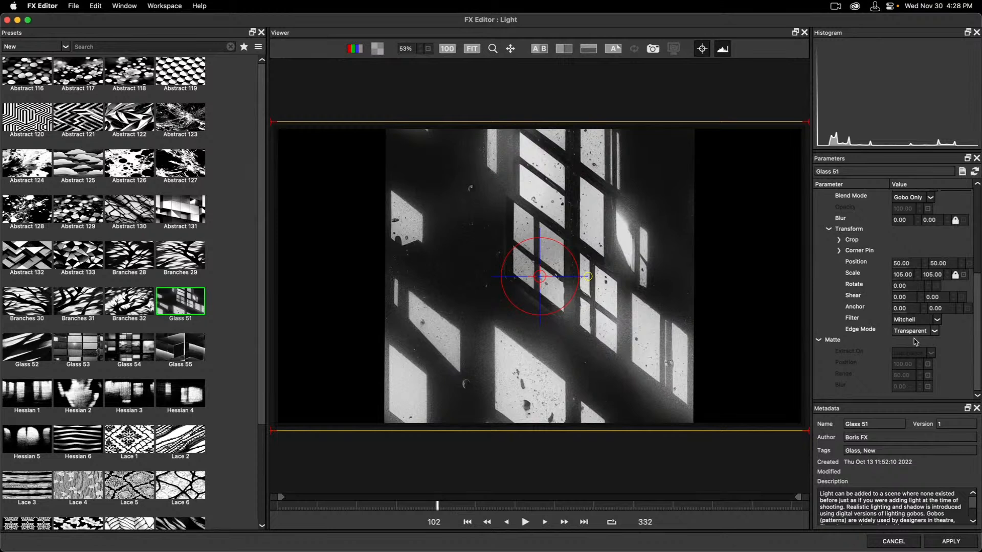
left_click(914, 332)
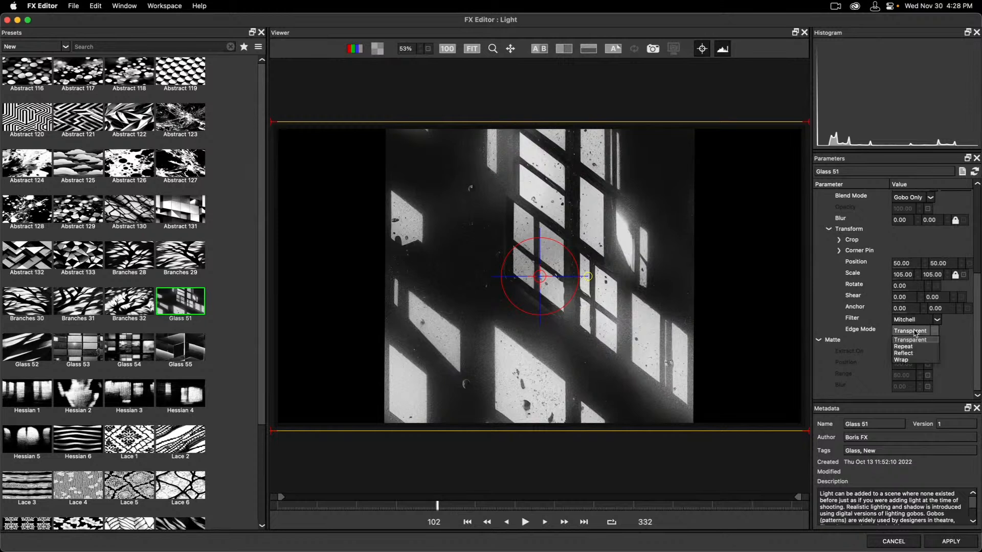
left_click(904, 360)
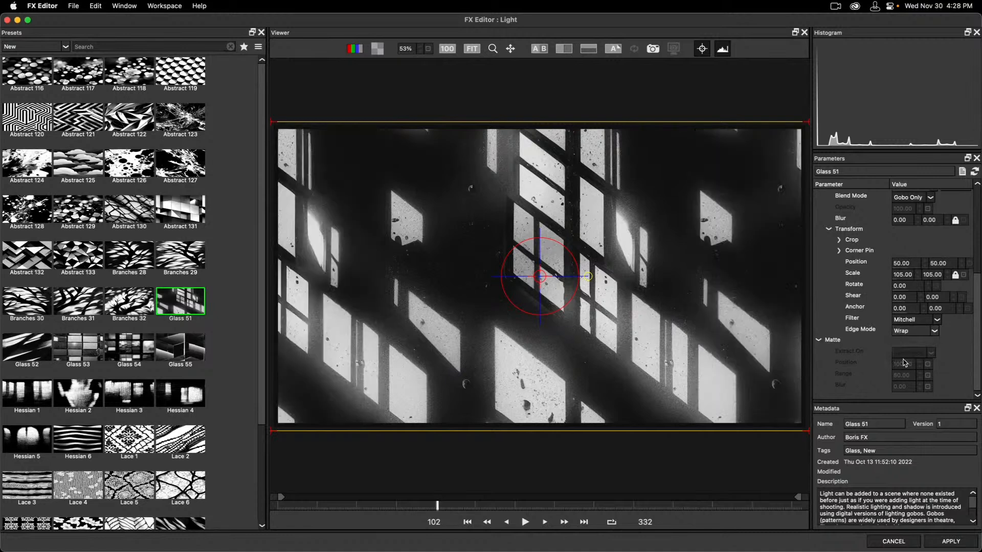
left_click(909, 332)
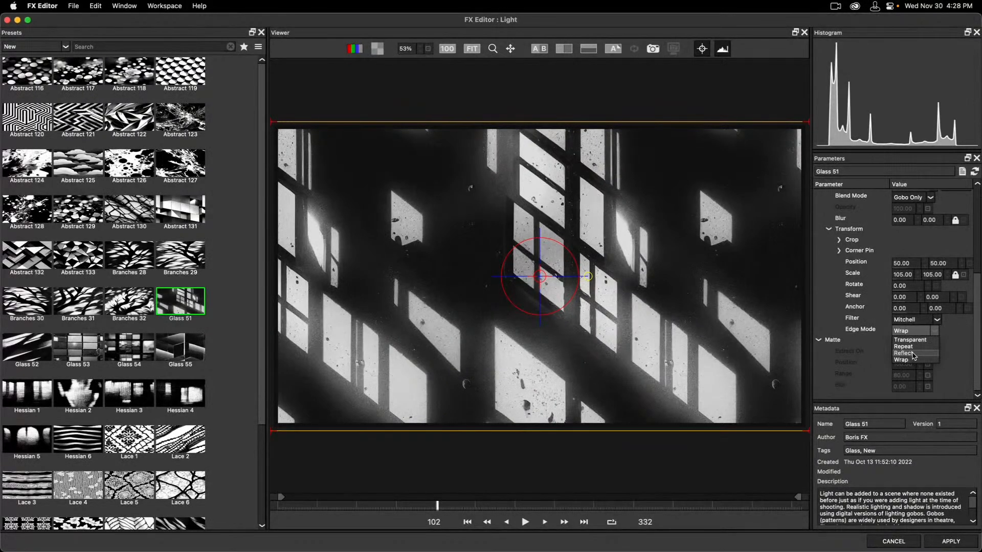
left_click(913, 353)
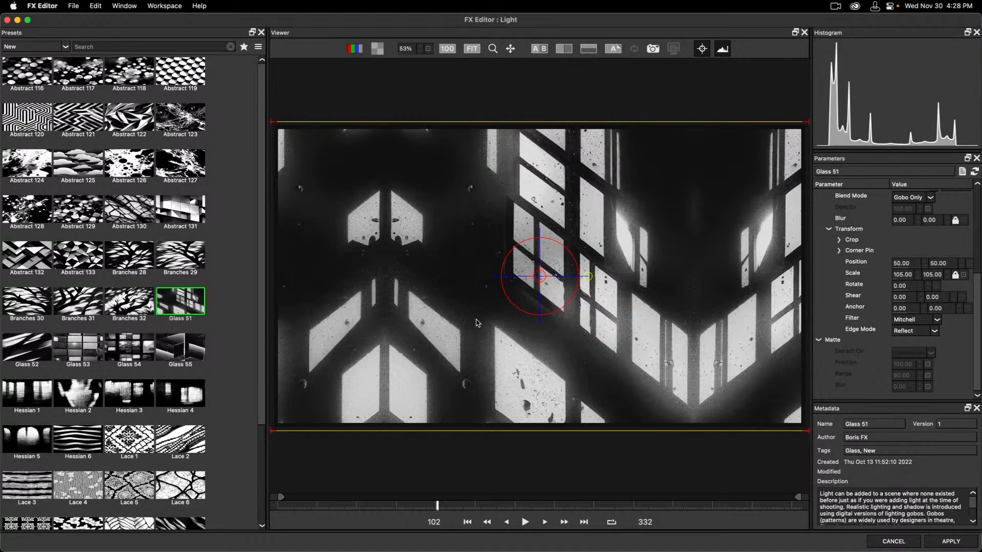
Step: Try the Branches 29, Abstract 130, 129, 128, 124 and 125, Branches 31 and Hessian 2 gobo presets
left_click(135, 261)
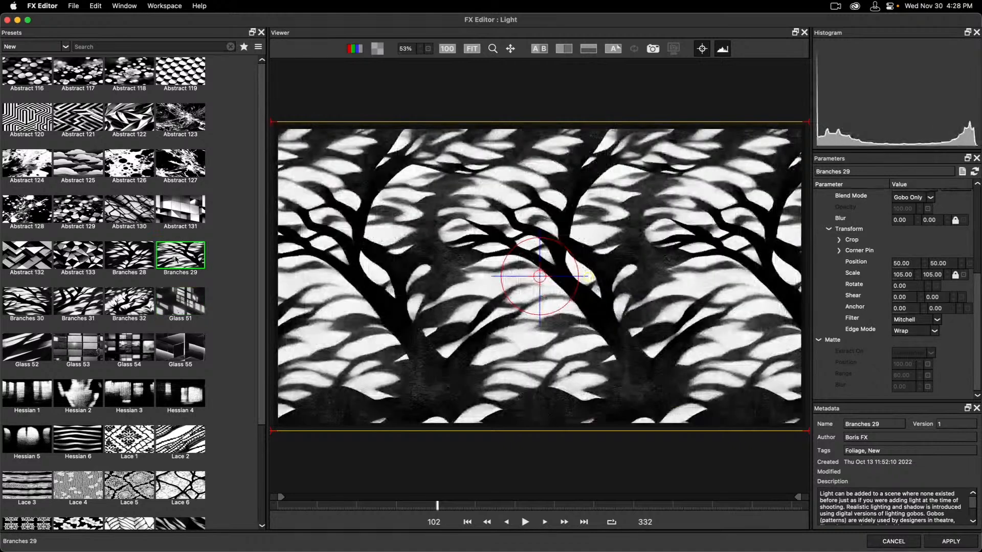
left_click(110, 215)
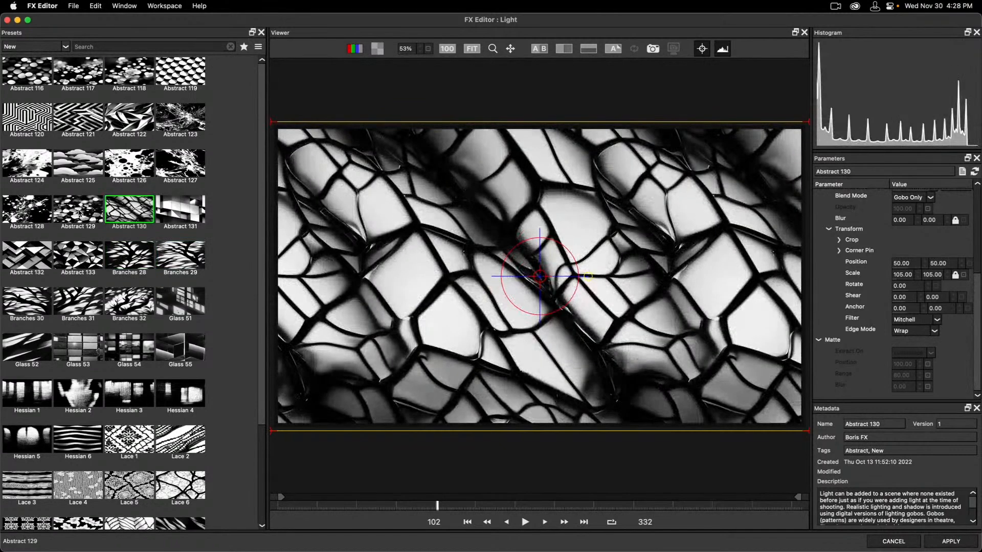
left_click(79, 213)
left_click(50, 217)
left_click(36, 163)
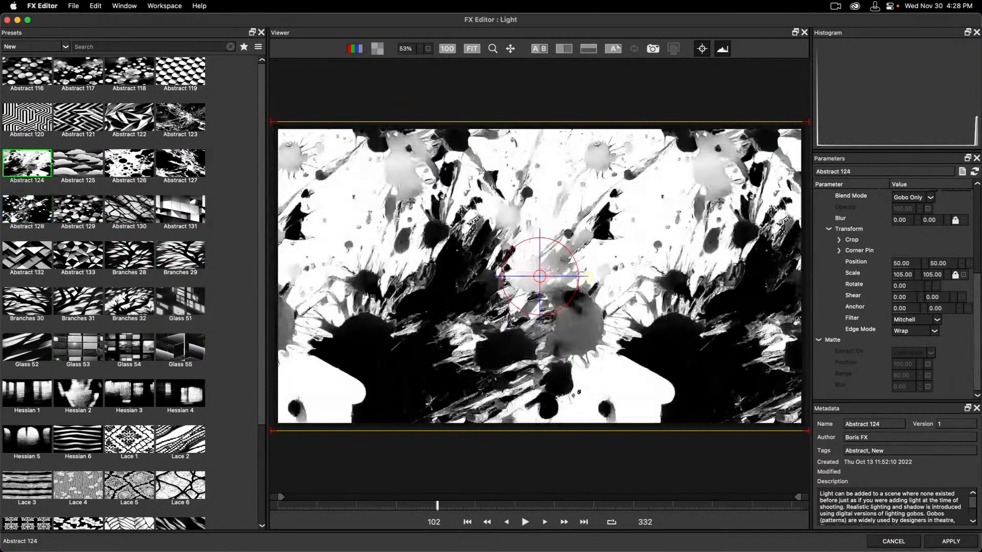
left_click(80, 161)
left_click(83, 300)
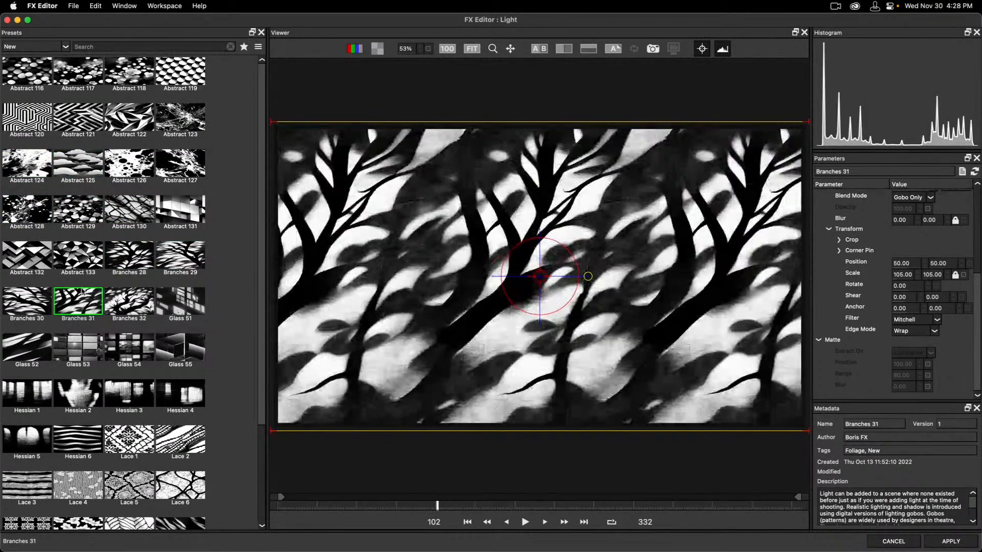
left_click(74, 393)
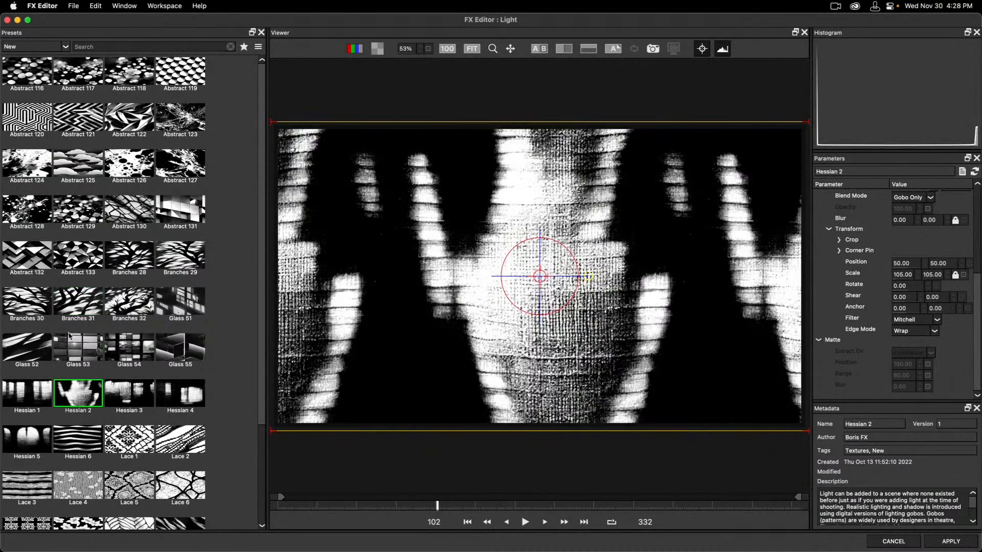
Step: Set the effect's View to Output to see the gobo light cast on the footage
left_click(914, 196)
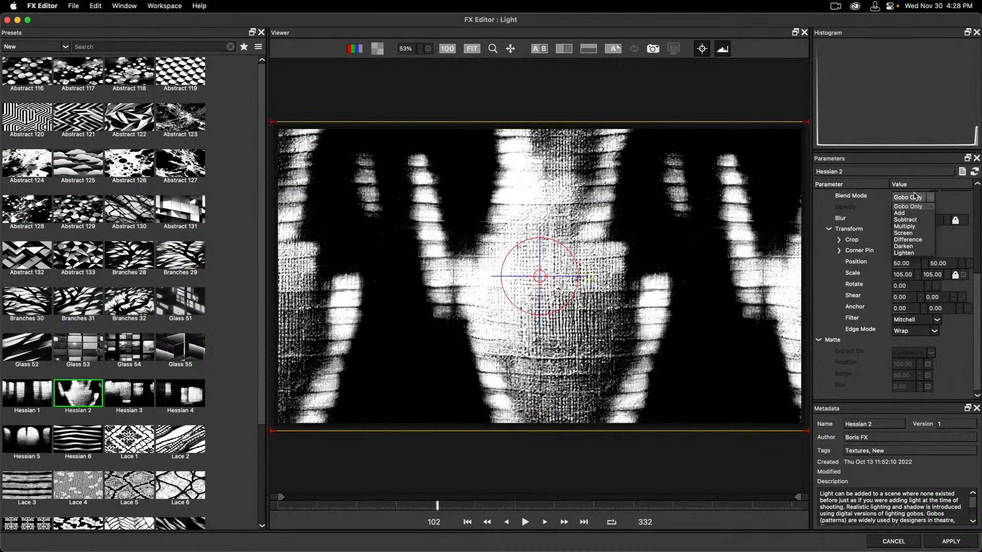
left_click(865, 200)
scroll(869, 205, "up", 5)
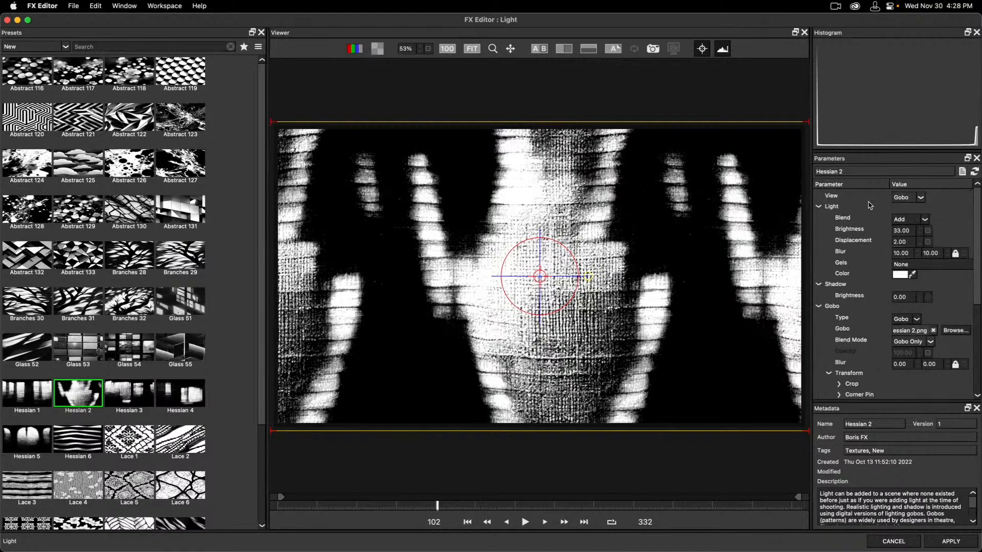
left_click(909, 197)
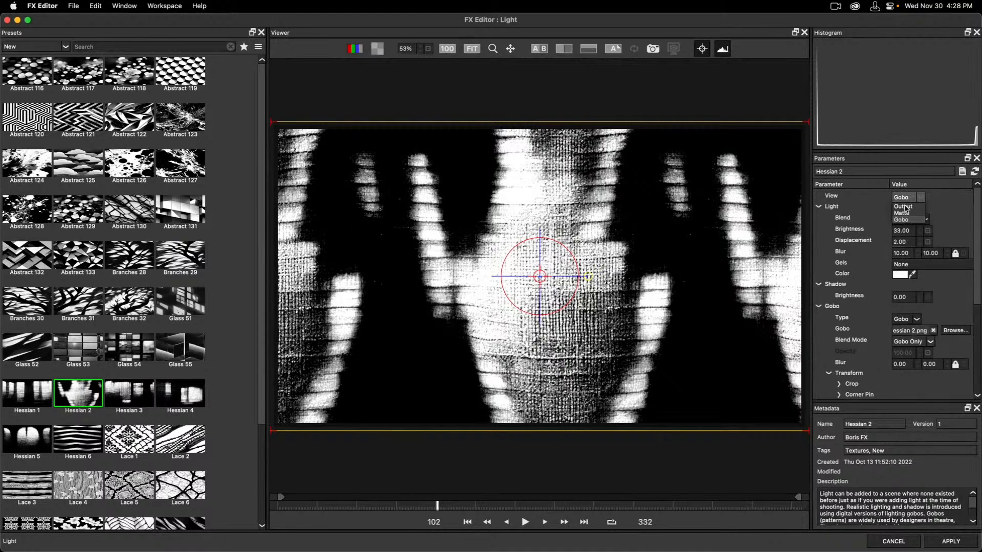
left_click(906, 206)
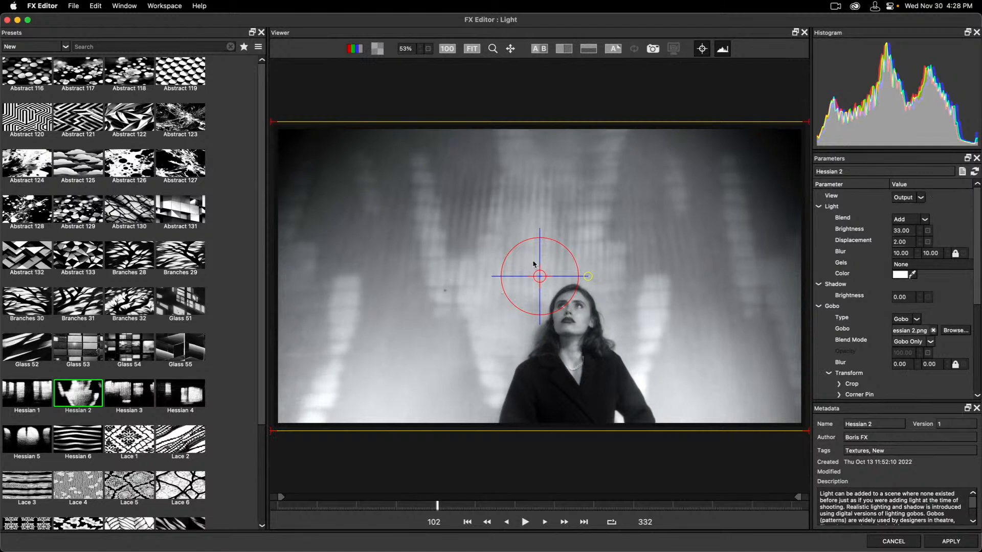
scroll(614, 244, "up", 1)
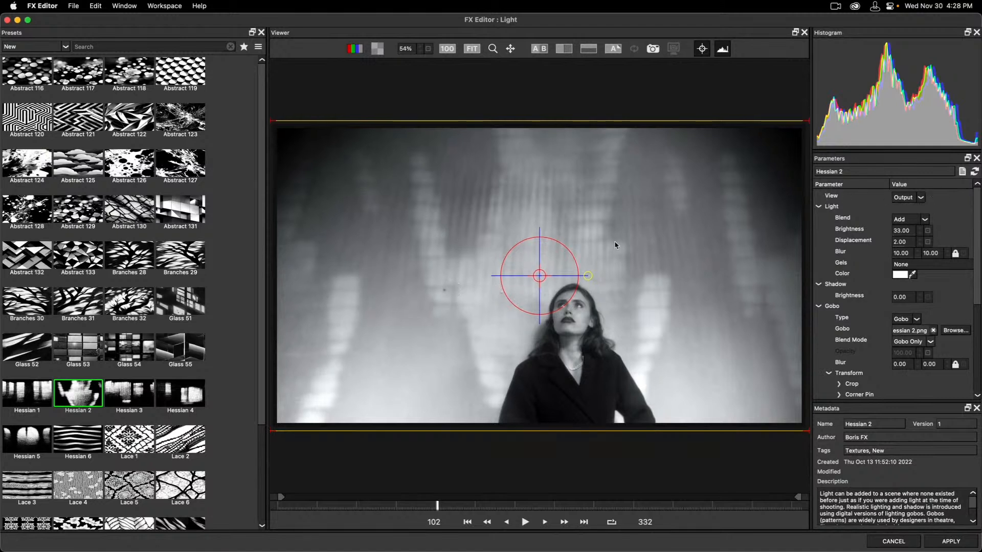
Step: Try the Hessian 3 and Hessian 4 gobo presets on the footage and apply Hessian 1
left_click(144, 398)
left_click(169, 400)
scroll(168, 400, "down", 1)
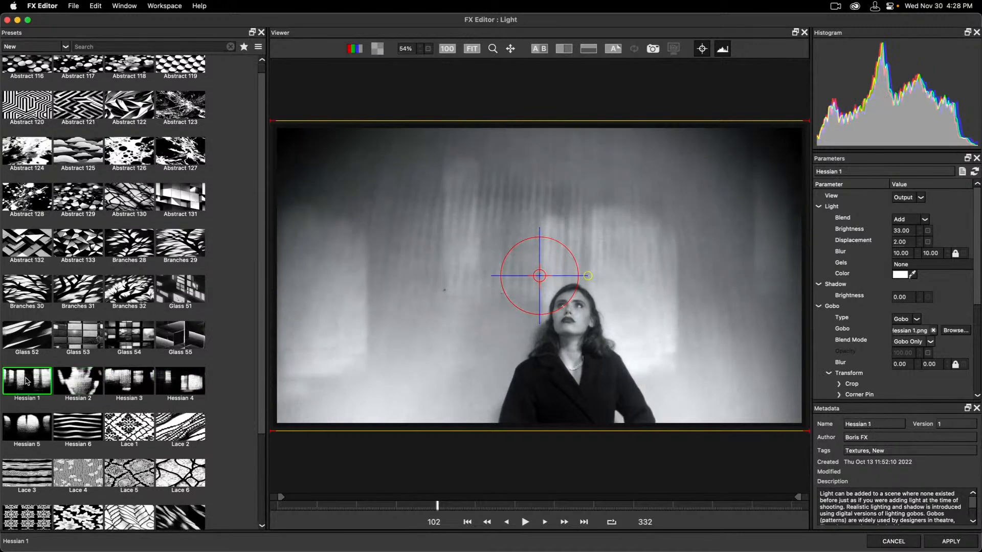
left_click(28, 381)
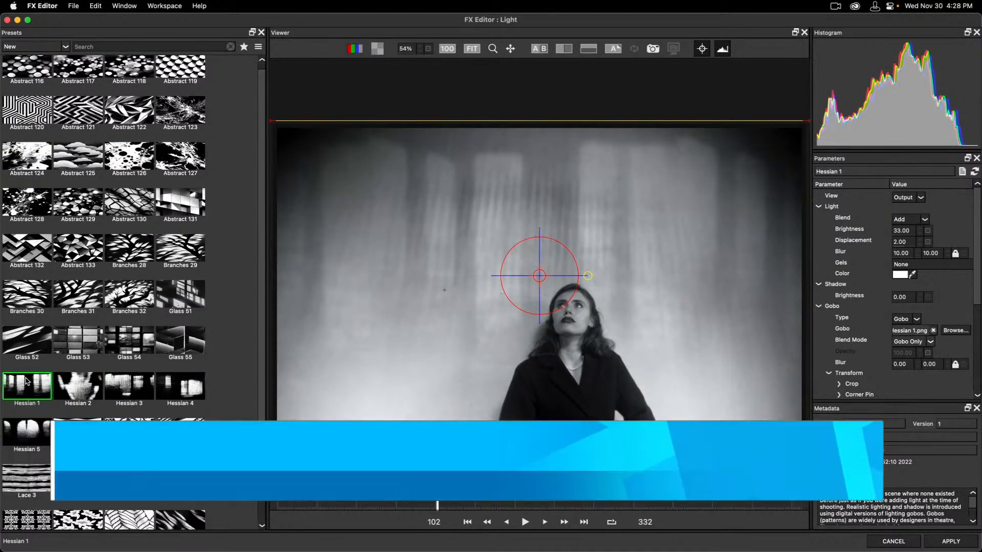
Step: Set the light's Blur to 1 and reposition the gobo toward the frame's right edge, with Scale X about 71.3
left_click_drag(899, 231, 891, 252)
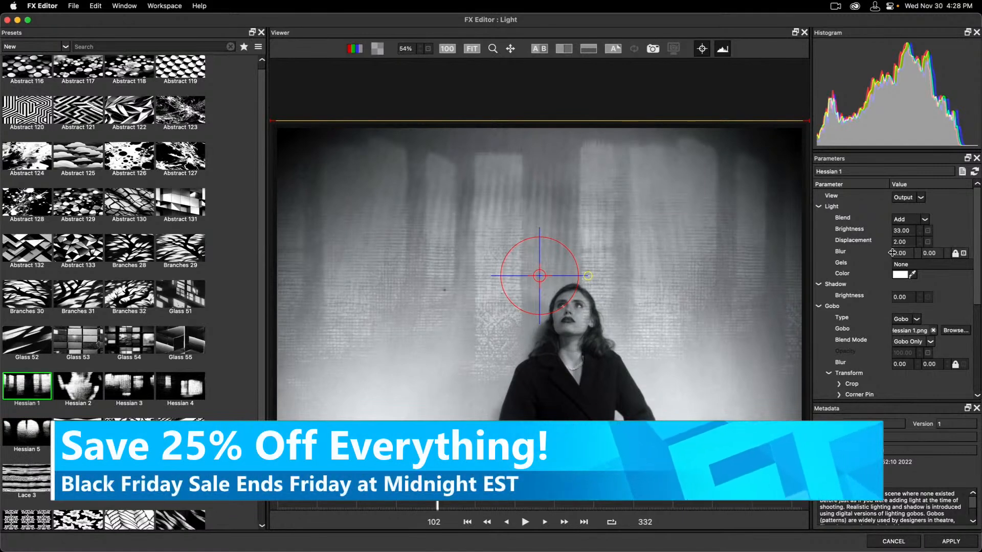
left_click_drag(888, 253, 892, 253)
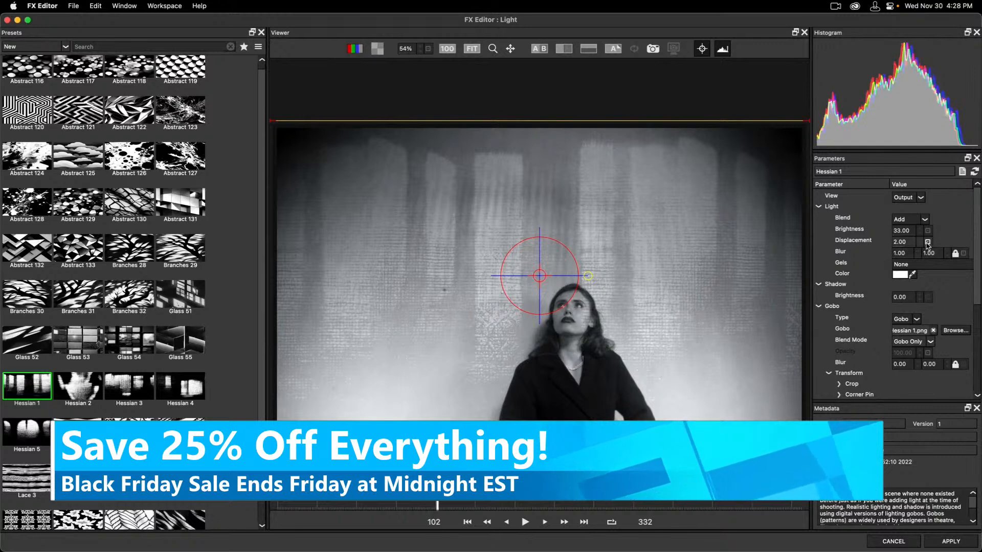
left_click_drag(539, 276, 815, 277)
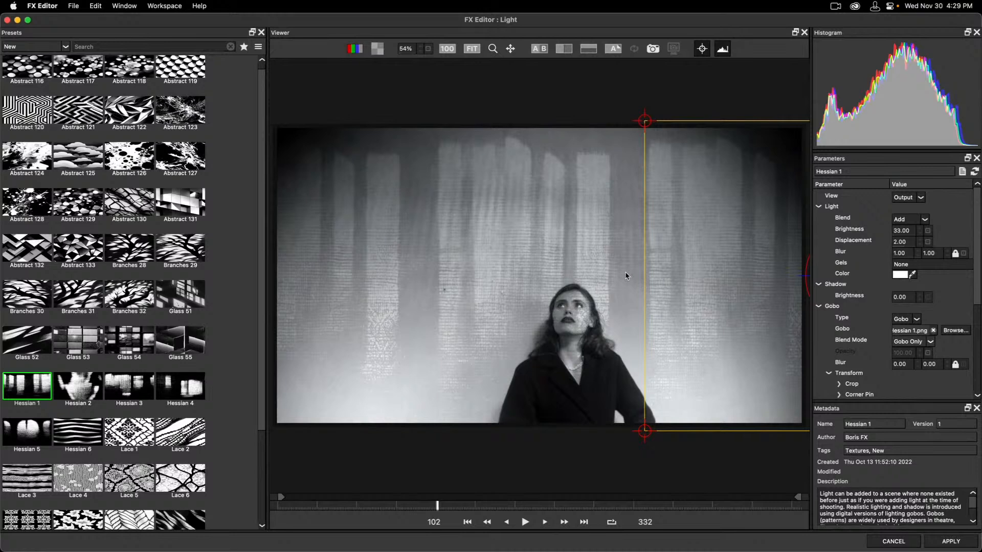
key("super+z")
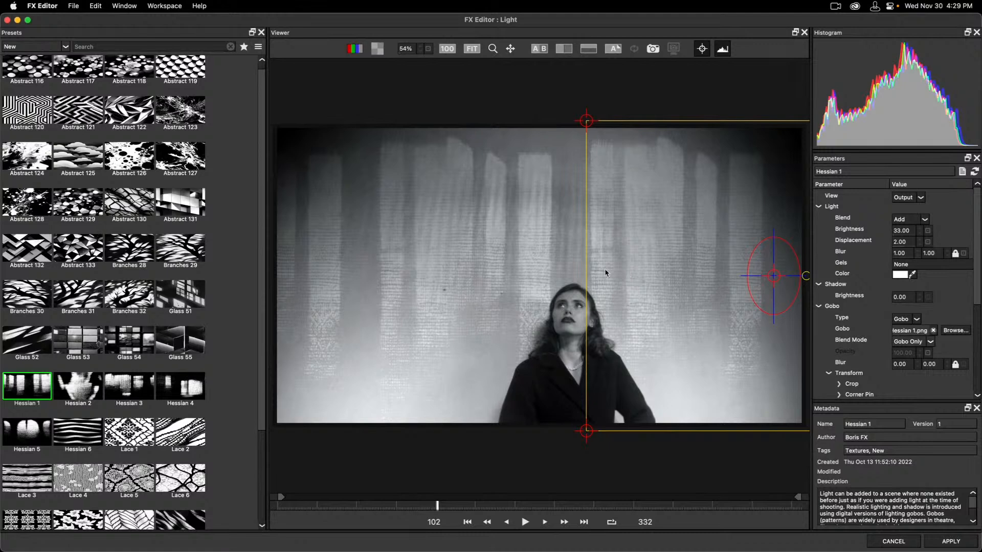
Step: Set the light's Displacement to 34 and Blur to 4, and apply the effect to the clip
left_click_drag(901, 252, 924, 243)
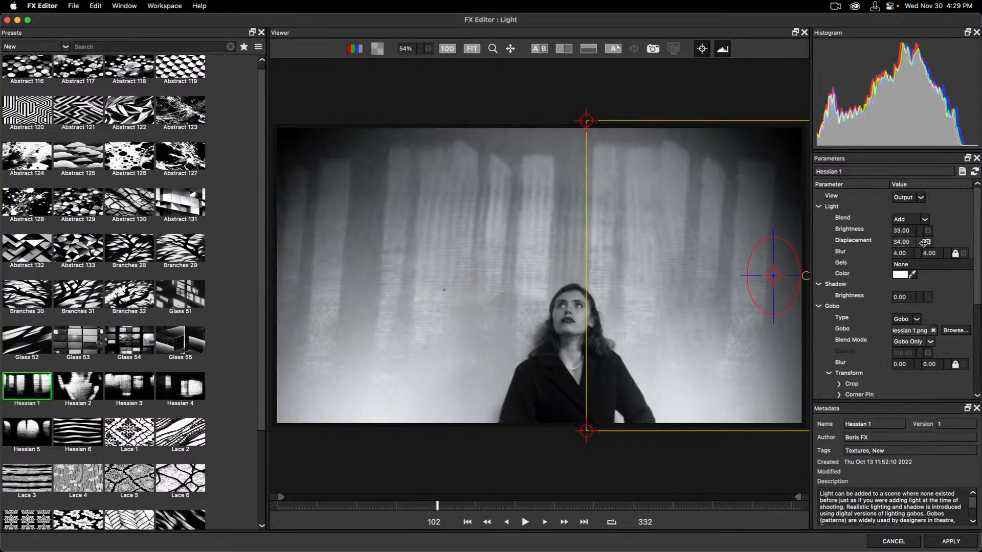
left_click(950, 541)
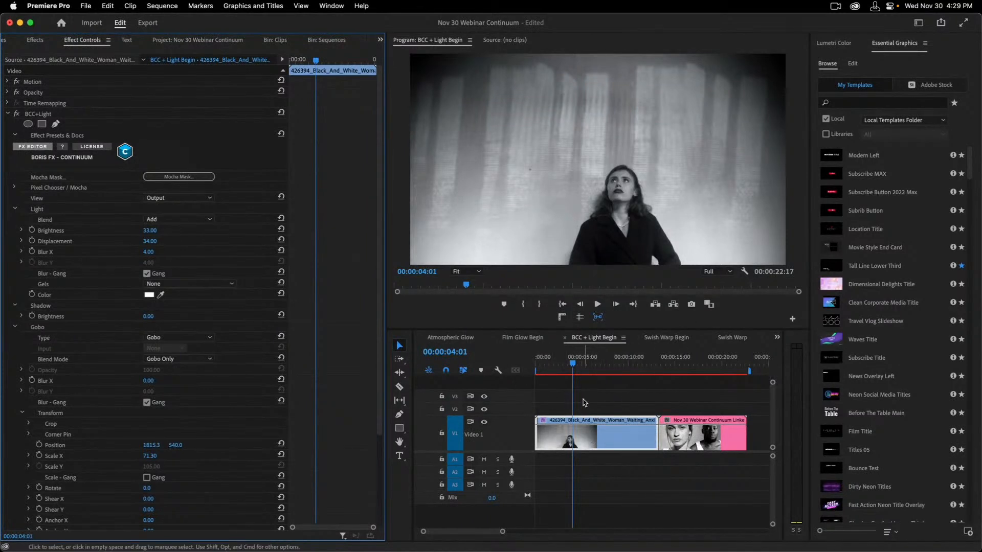
Step: Switch to After Effects and open the man-and-woman portrait layer's Hessian light effect in the FX Editor
key("super+Tab")
key("super+Tab")
key("super+Tab")
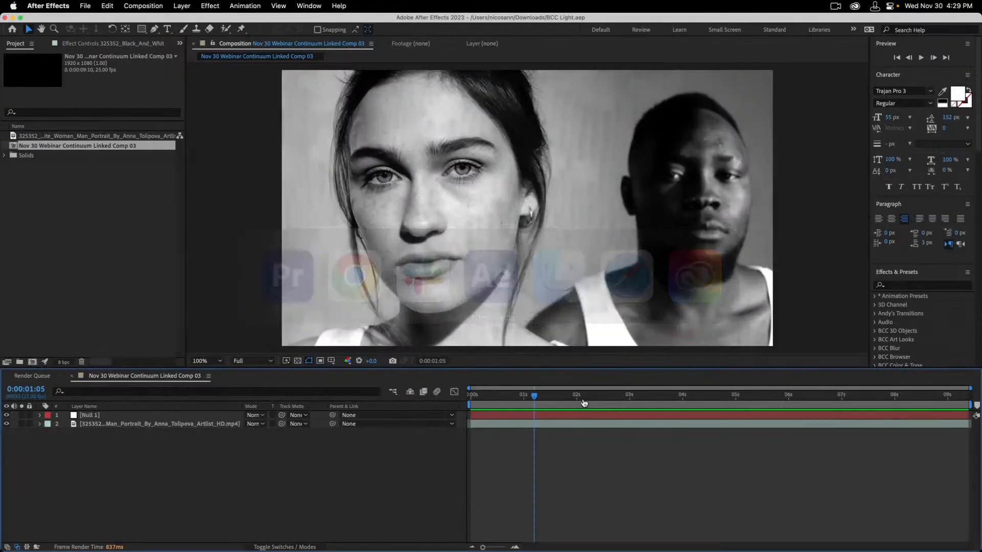
left_click(138, 424)
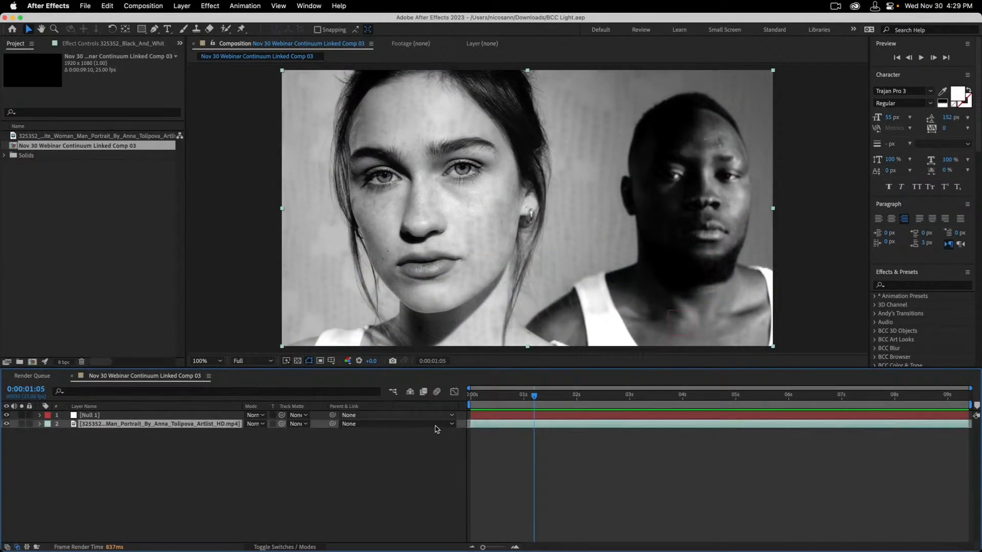
left_click(76, 44)
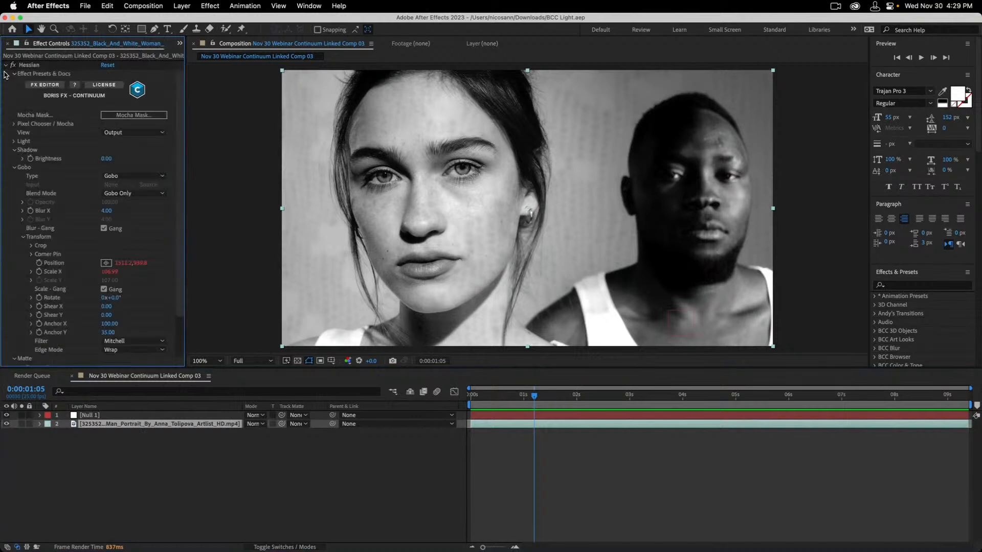
left_click(42, 86)
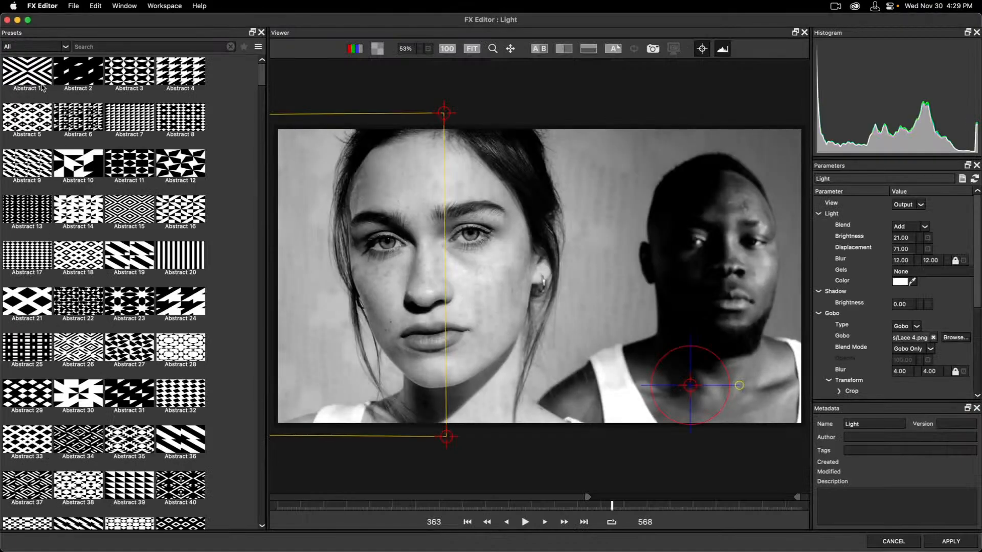
Step: Open the list of gobo preset categories
left_click(35, 46)
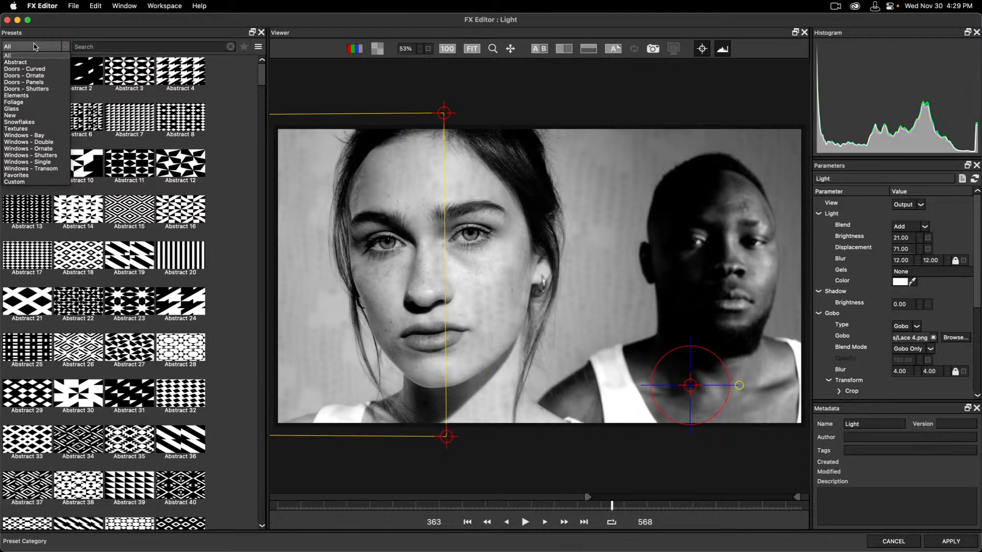
Step: Show the presets in the New category and try the Glass 55 and Glass 54 gobos on the light
left_click(20, 115)
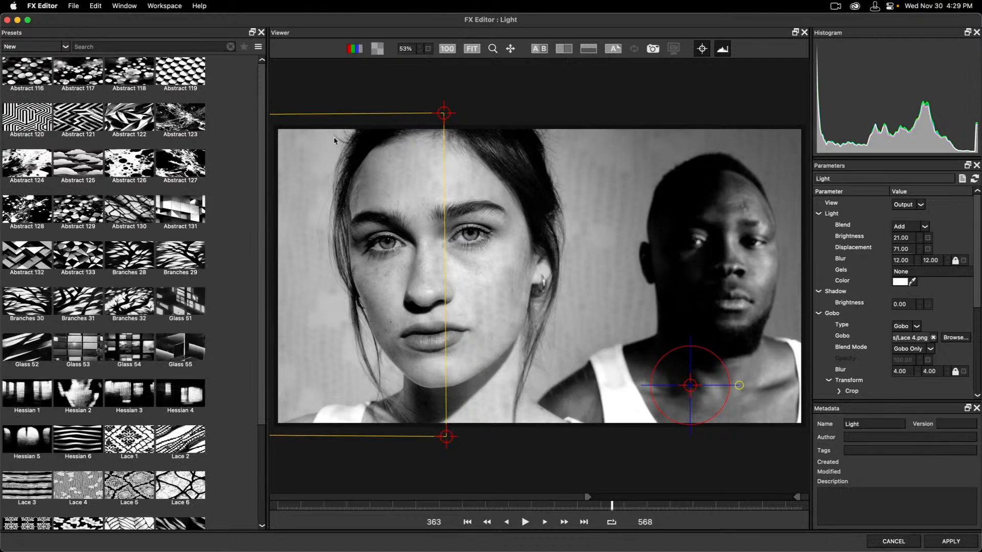
left_click(137, 359)
left_click(178, 352)
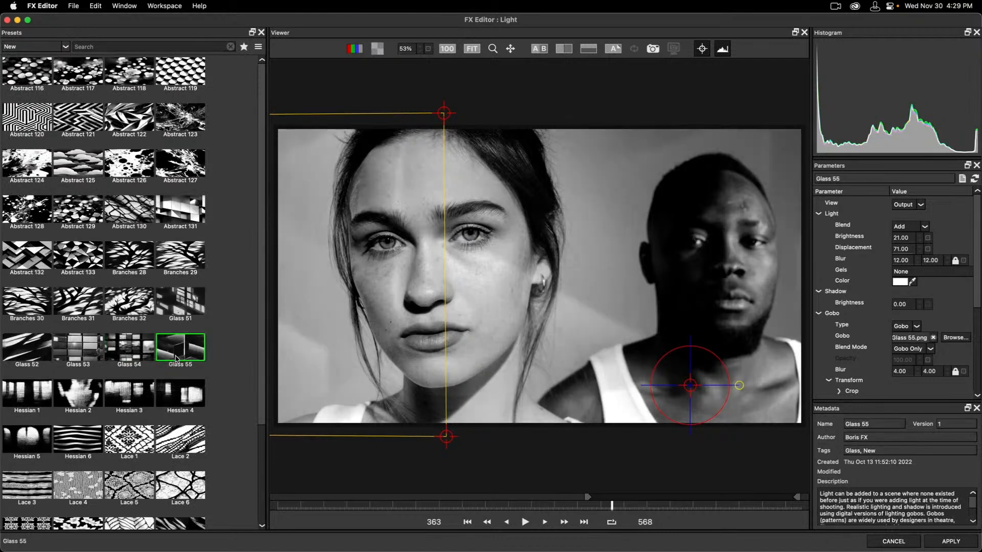
left_click(178, 401)
left_click(131, 352)
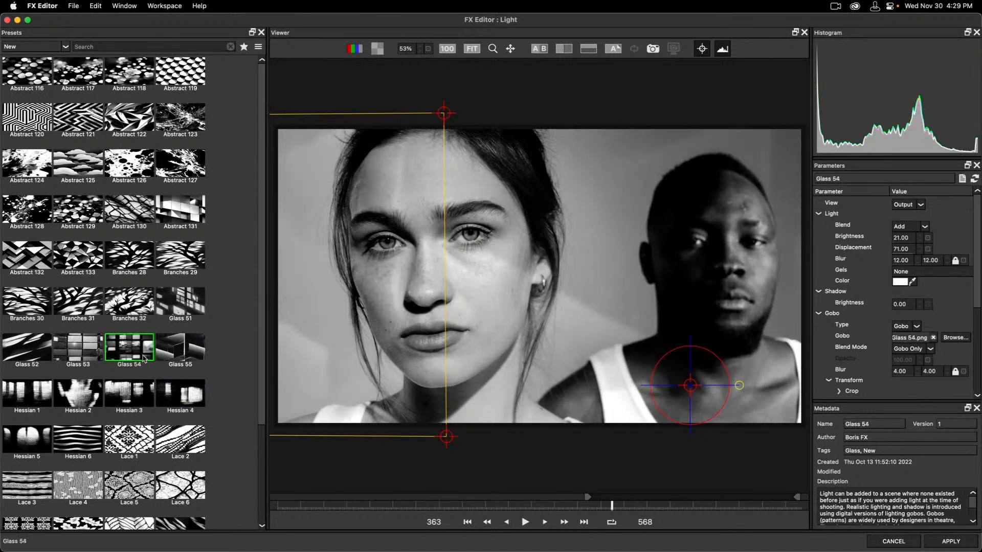
Step: Reset the light's parameters to defaults and view the Glass 54 gobo on its own
left_click(916, 213)
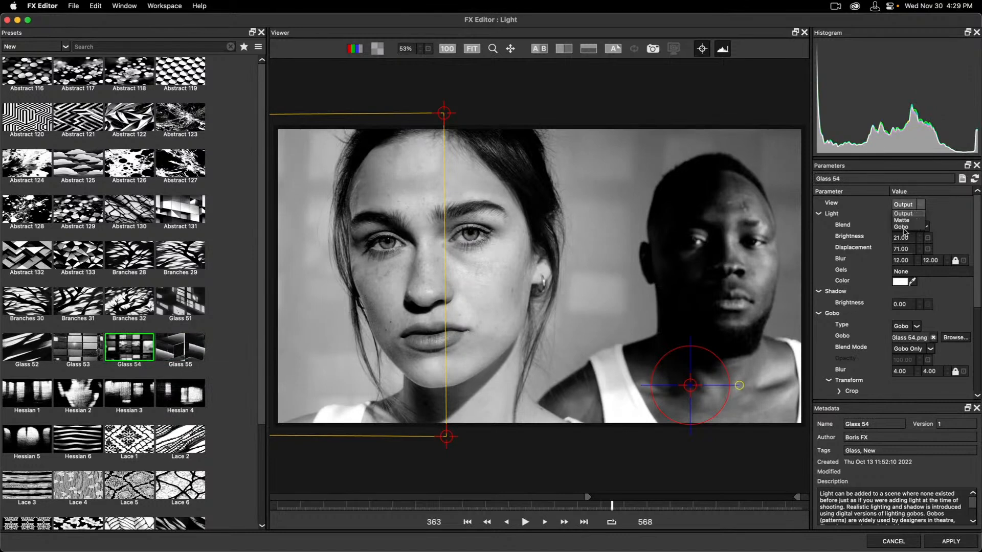
left_click(902, 226)
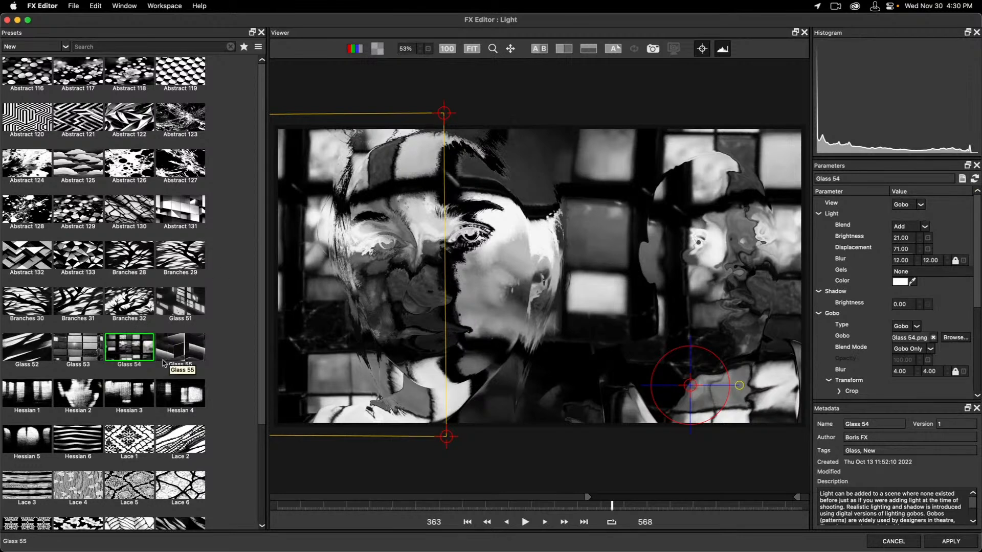
left_click(974, 179)
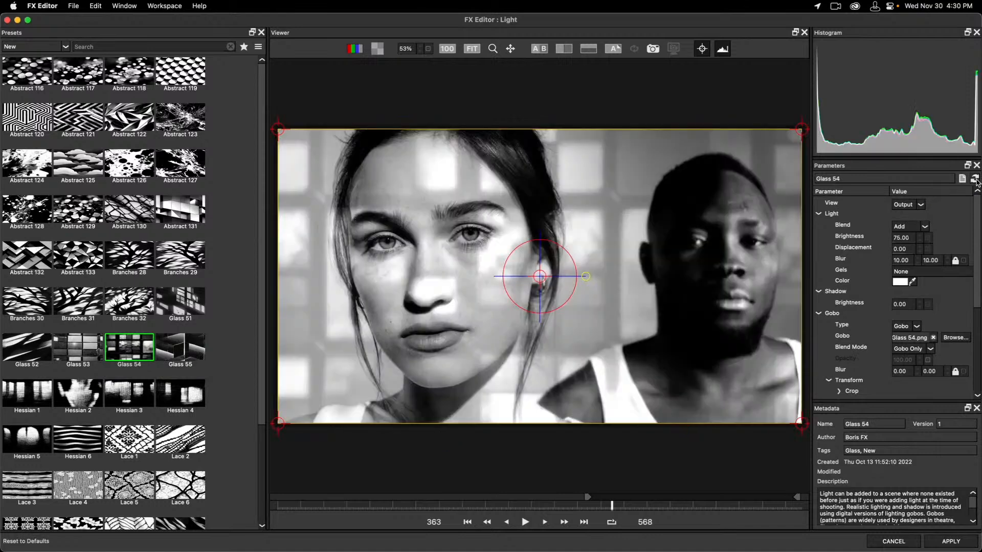
left_click(917, 205)
left_click(906, 227)
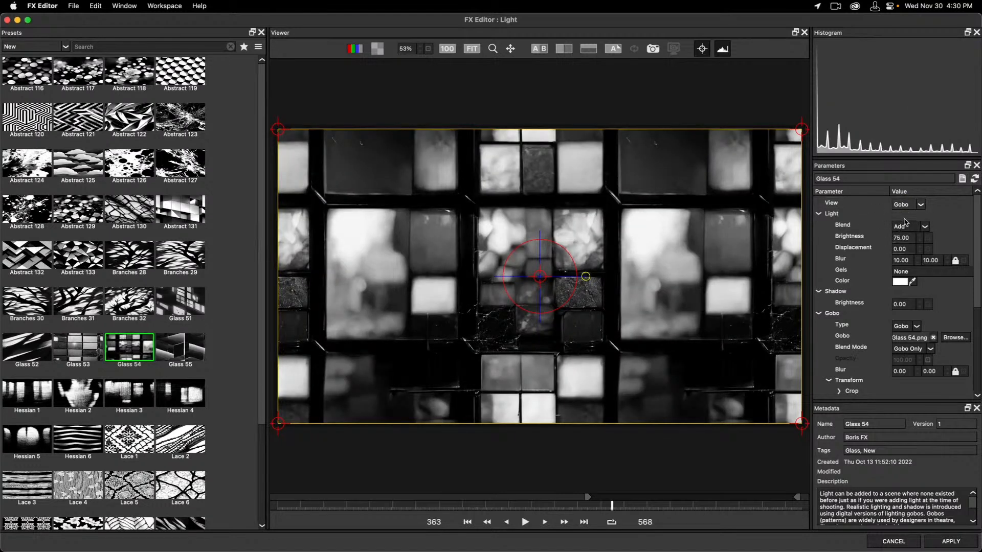
Step: Switch the view back to Output and close the FX Editor without keeping the Glass 54 changes
left_click(908, 205)
left_click(906, 207)
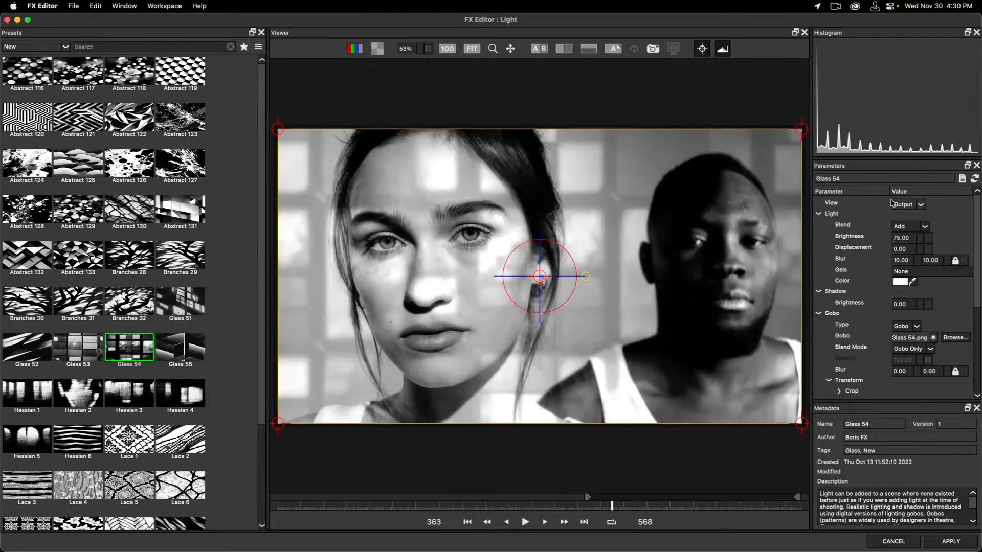
left_click(948, 543)
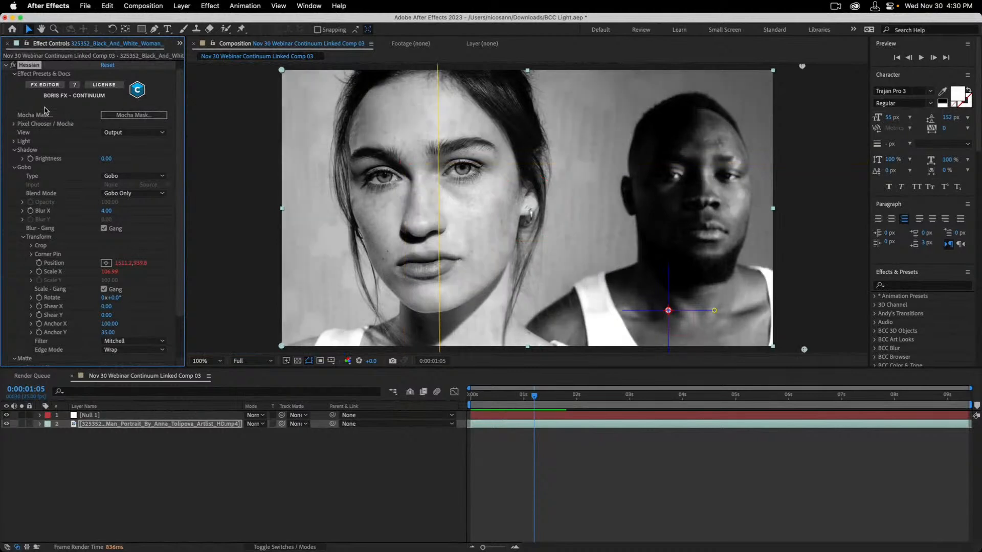
Step: Collapse the Hessian effect, then scrub and play the composition from about one second to review the light on the wall
left_click(6, 66)
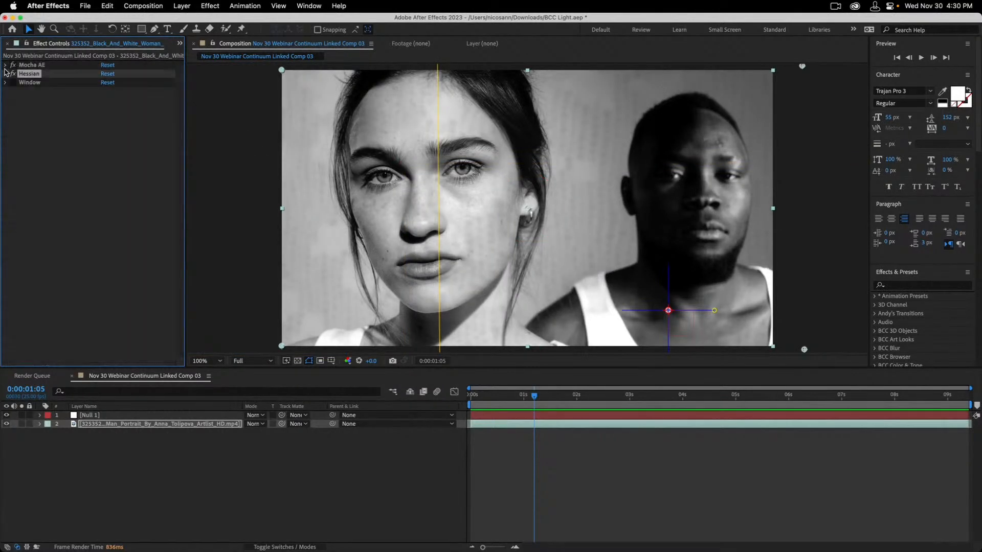
mouse_move(557, 402)
left_mouse_down()
mouse_move(486, 404)
mouse_move(803, 403)
mouse_move(560, 412)
left_mouse_up()
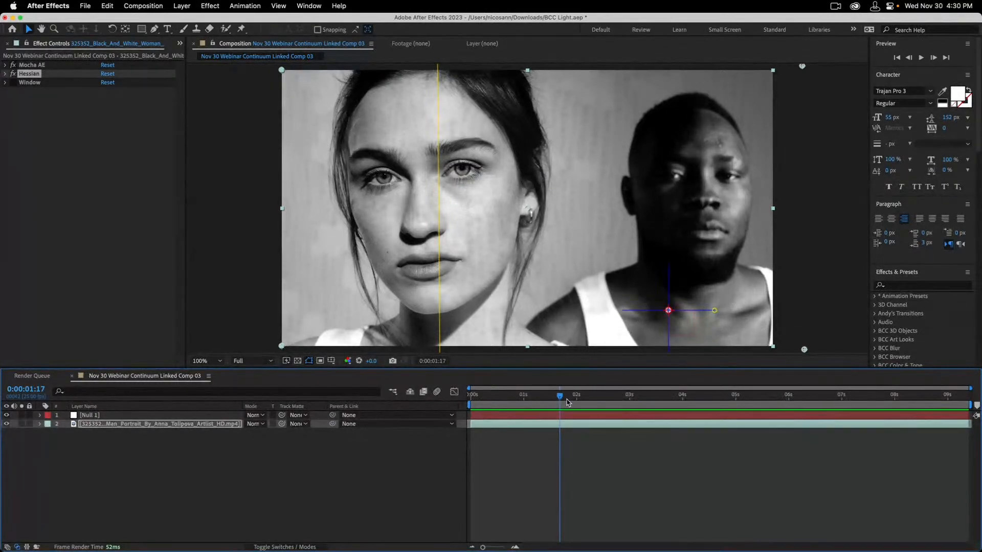
mouse_move(566, 402)
left_mouse_down()
mouse_move(909, 409)
mouse_move(602, 404)
mouse_move(760, 415)
mouse_move(572, 415)
left_mouse_up()
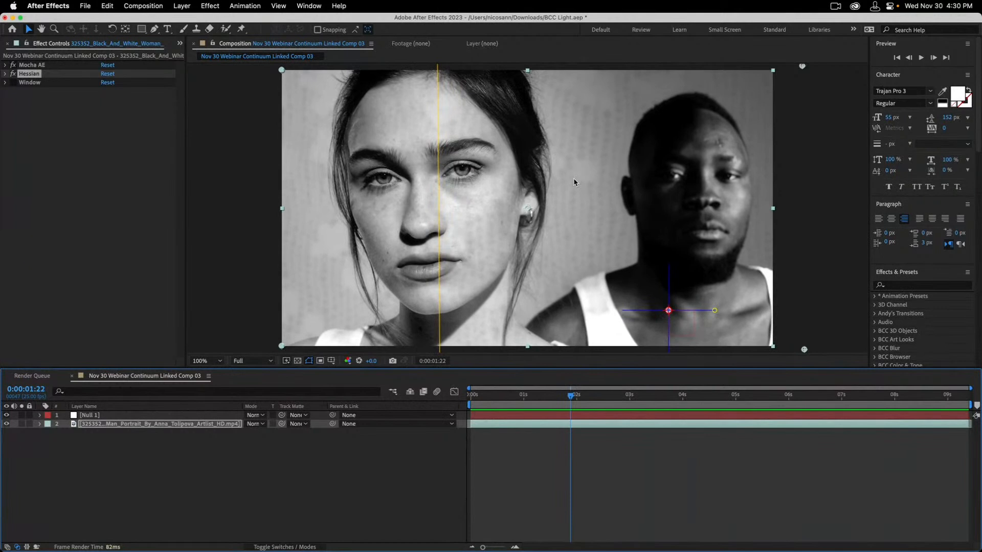
key("space")
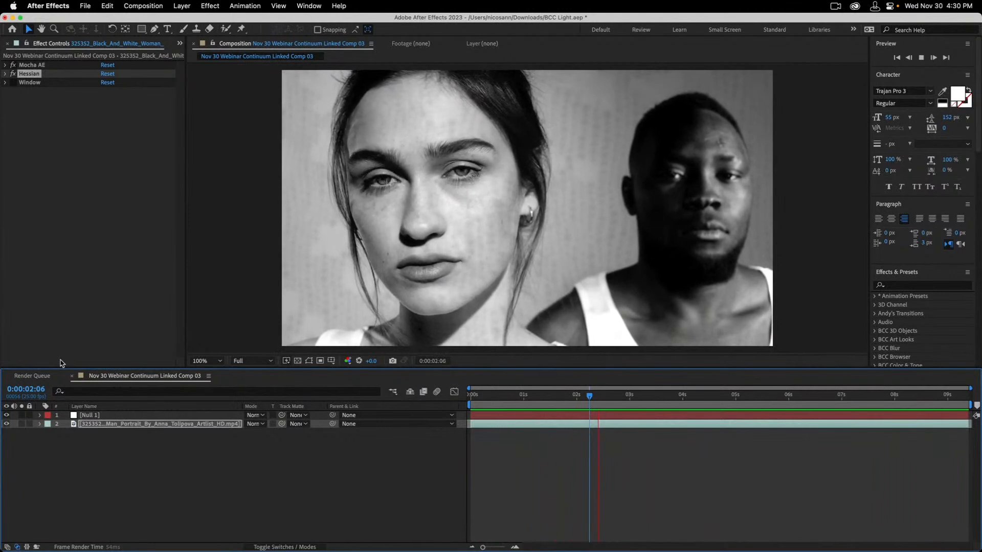
key("space")
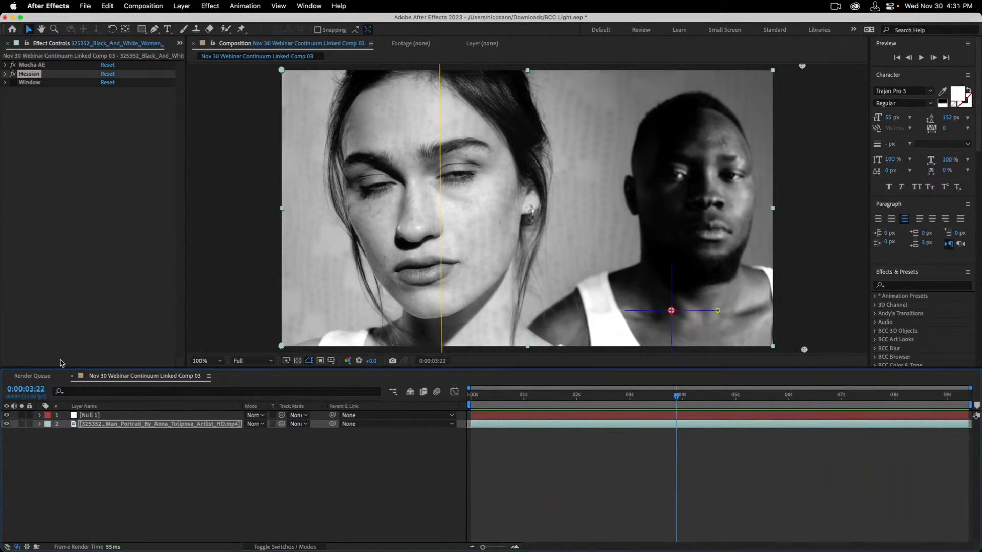
key("super+Tab")
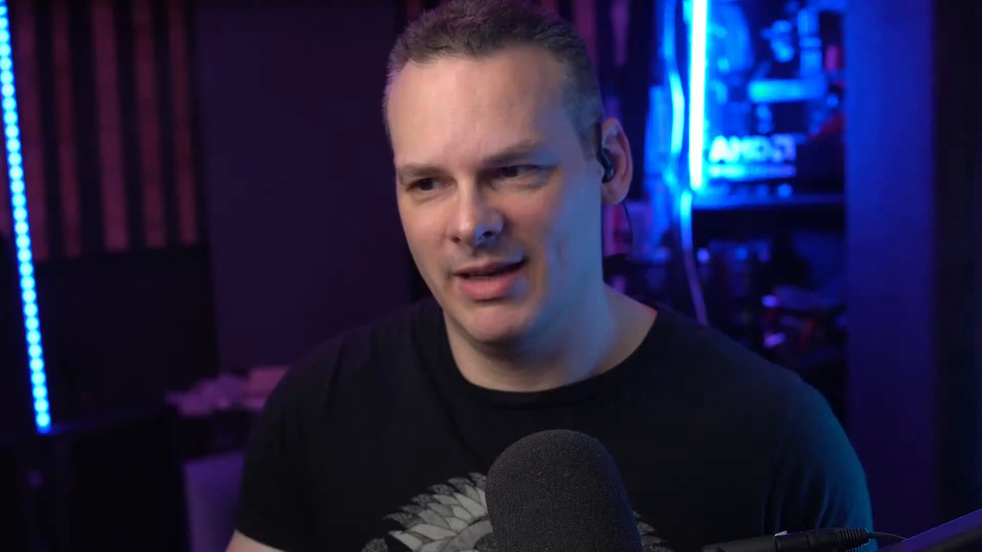
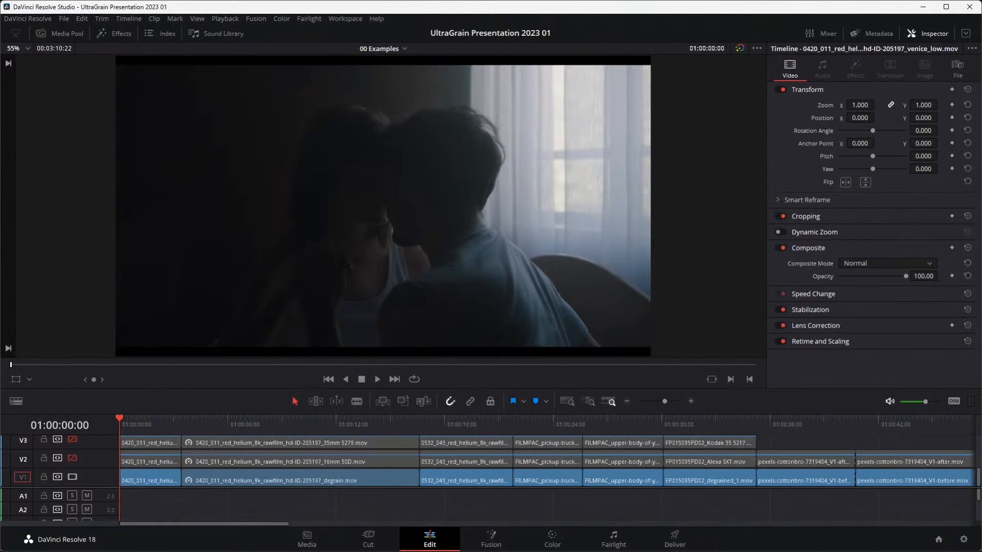
Step: Play the 00 Examples timeline to 01:00:05:16, then enable video tracks V2 and V3 and save the project
left_click(377, 379)
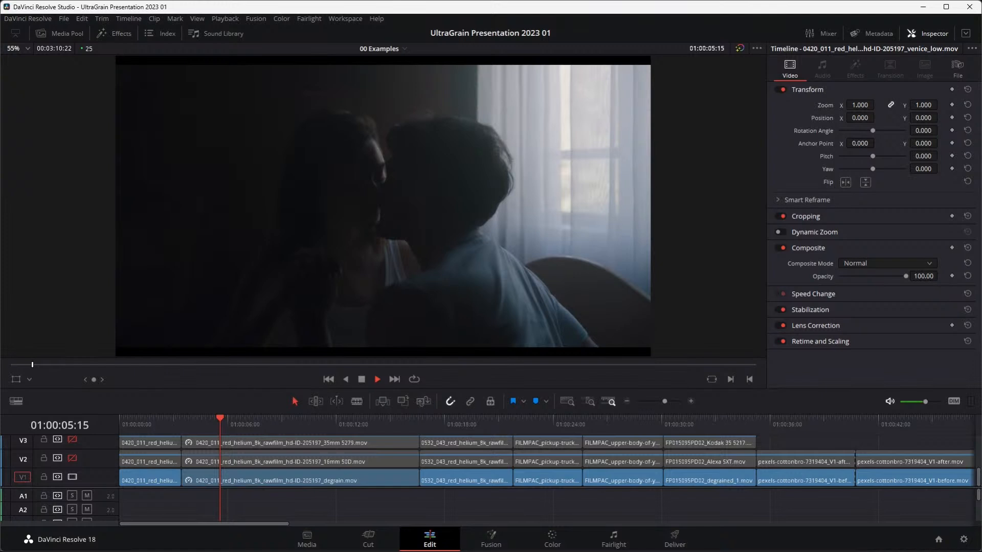
key("space")
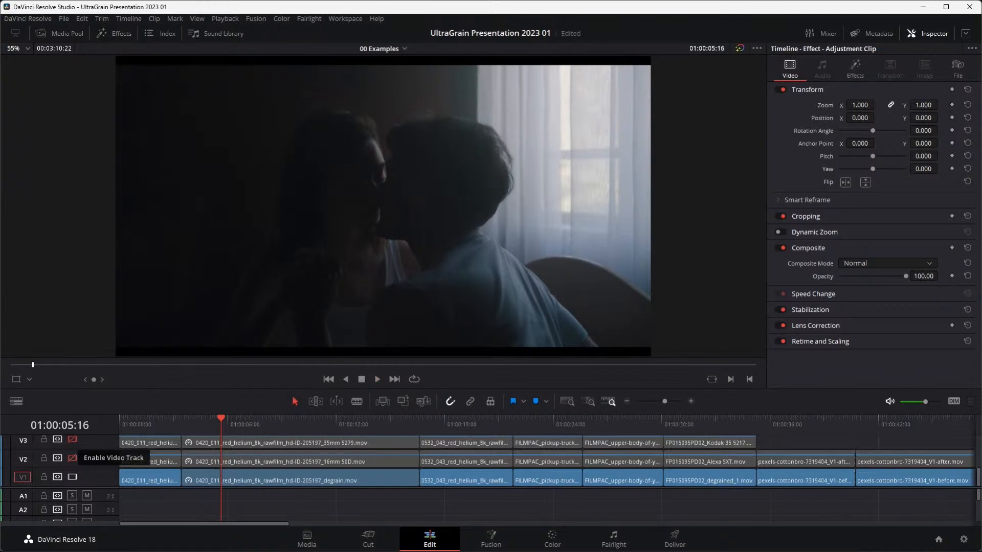
left_click(72, 458)
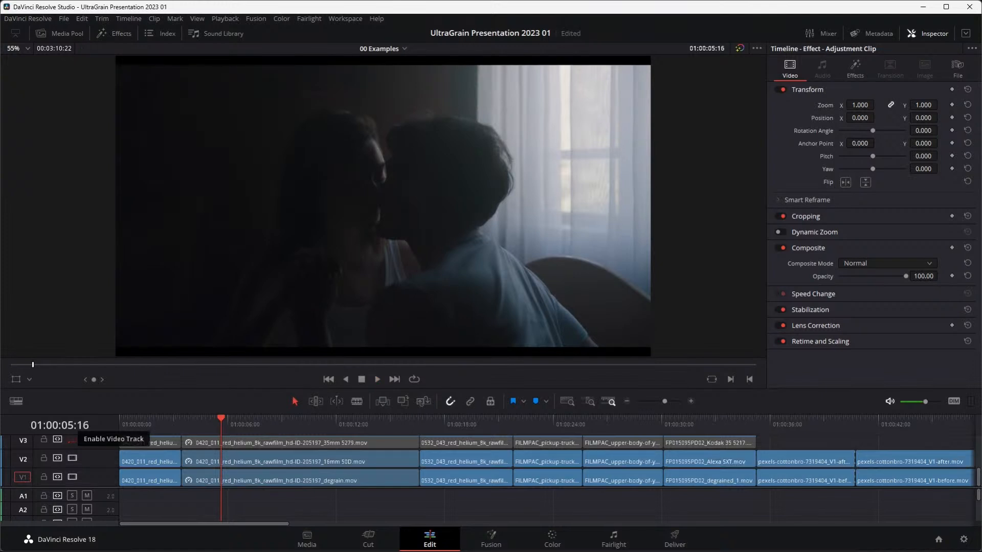
left_click(72, 439)
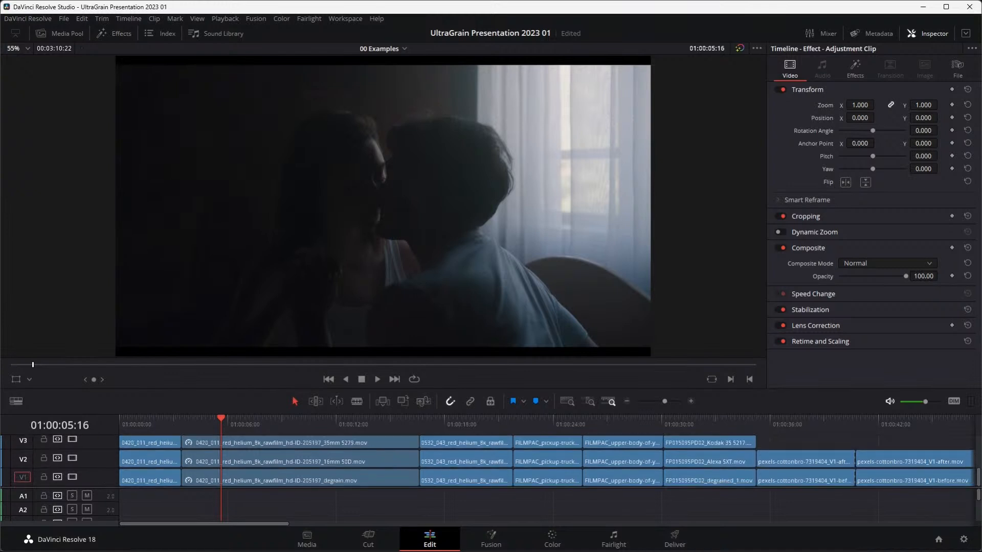
key("ctrl+s")
Step: Zoom the viewer to 300% and enable video tracks V4 and V5 to examine their grain over the faces
left_click(15, 48)
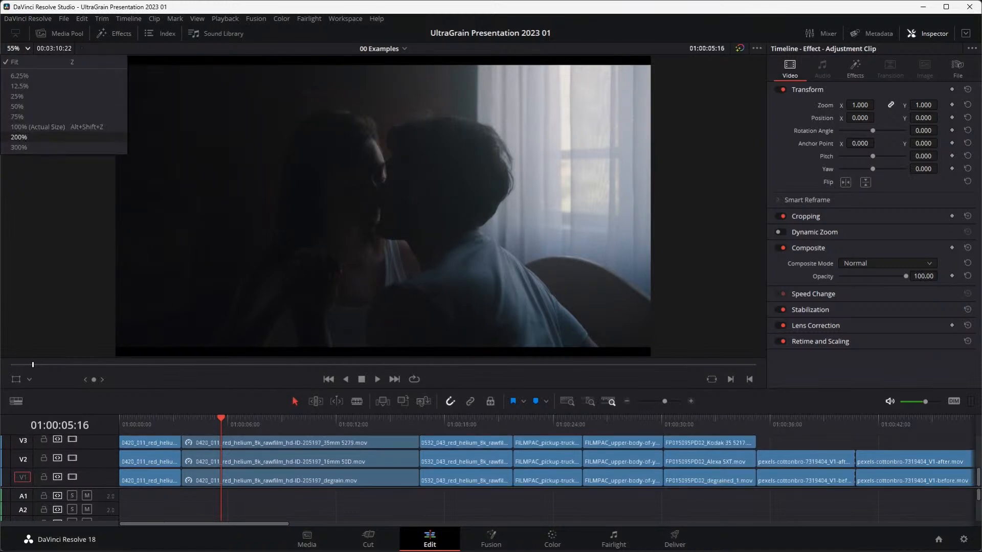
left_click(20, 147)
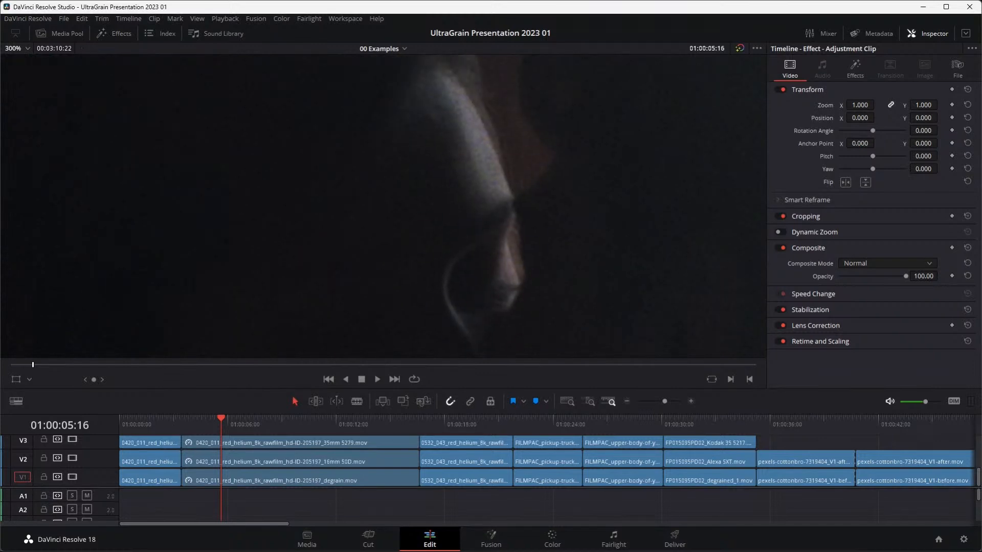
scroll(61, 460, "up", 1)
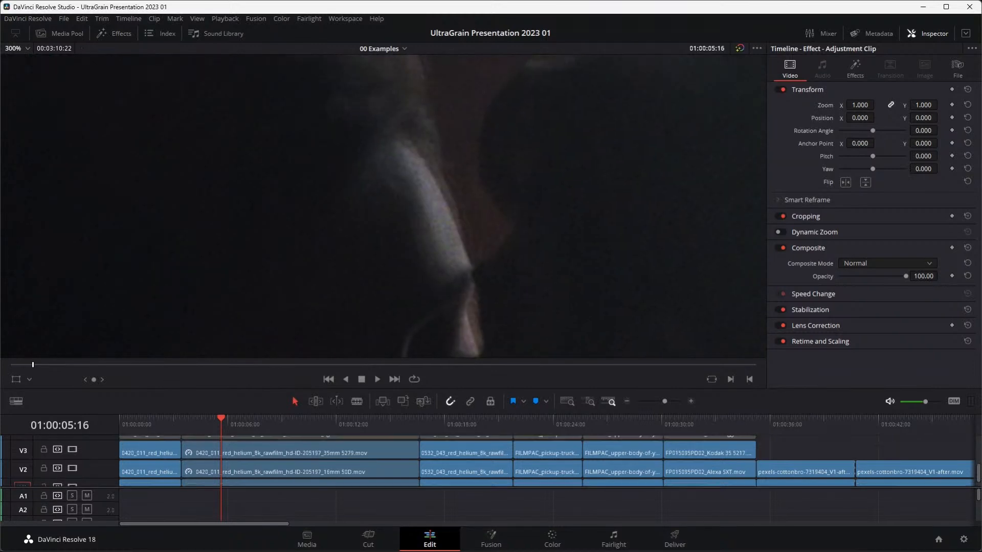
scroll(72, 445, "up", 1)
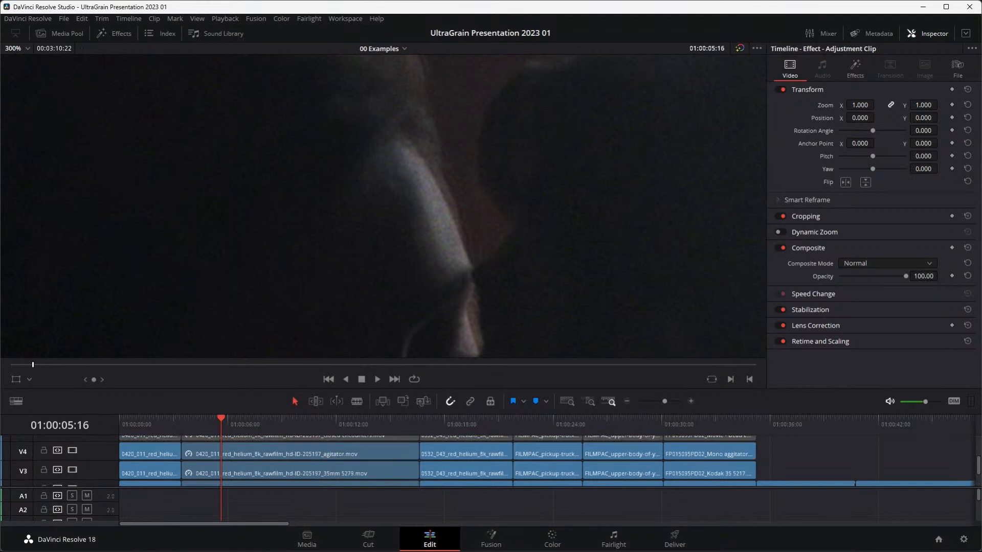
scroll(72, 452, "up", 1)
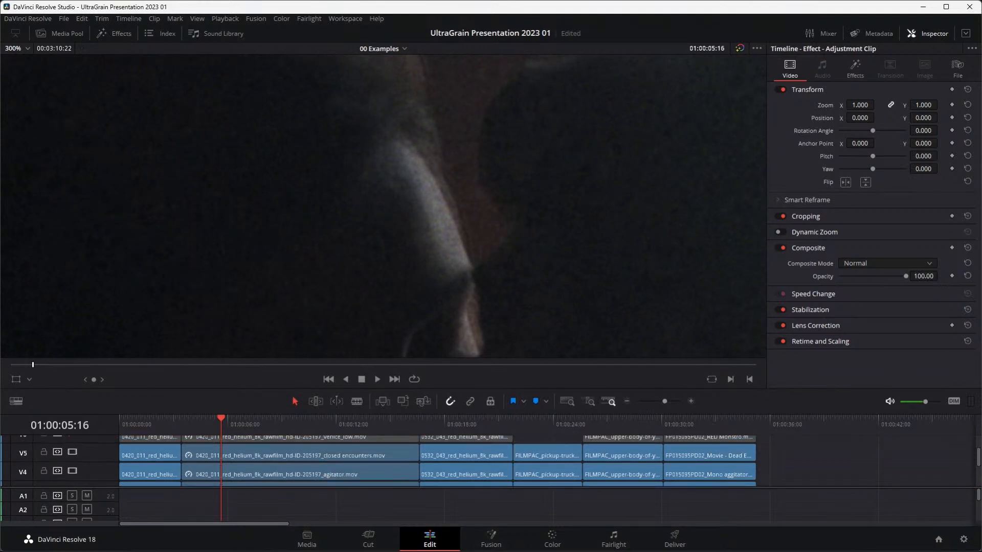
scroll(72, 452, "up", 1)
key("ctrl+s")
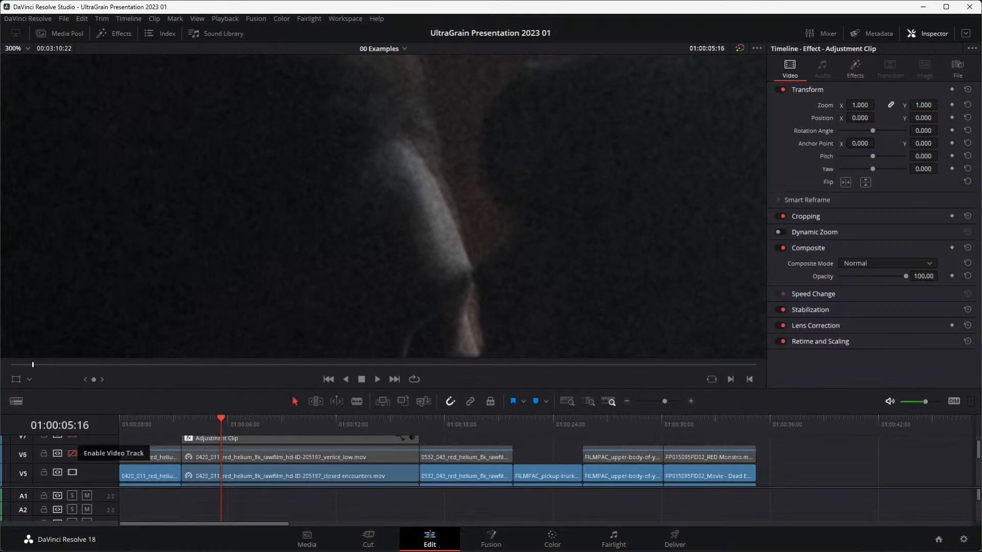
Step: Enable video track V6 and the adjustment clip's track V7, then save the project
left_click(73, 453)
scroll(72, 453, "up", 1)
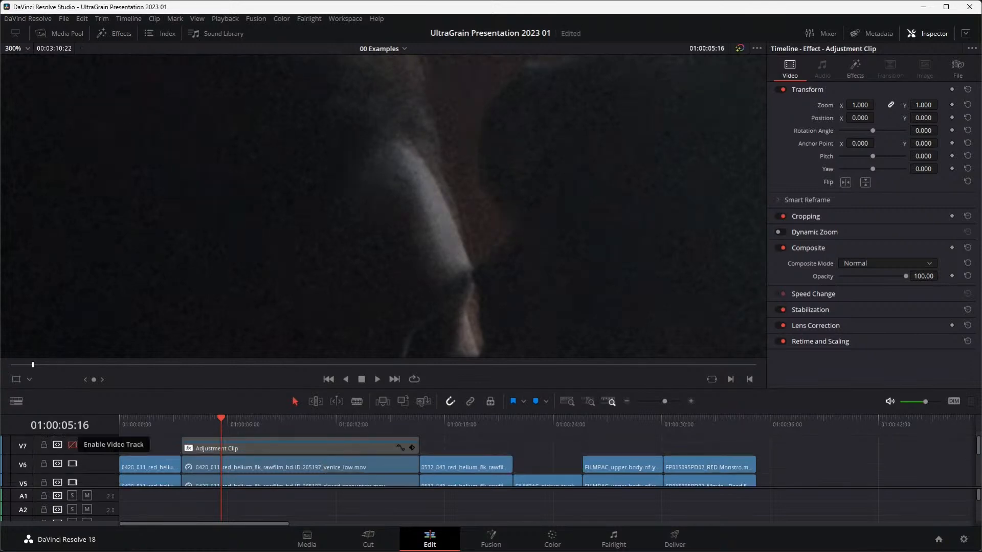
left_click(72, 444)
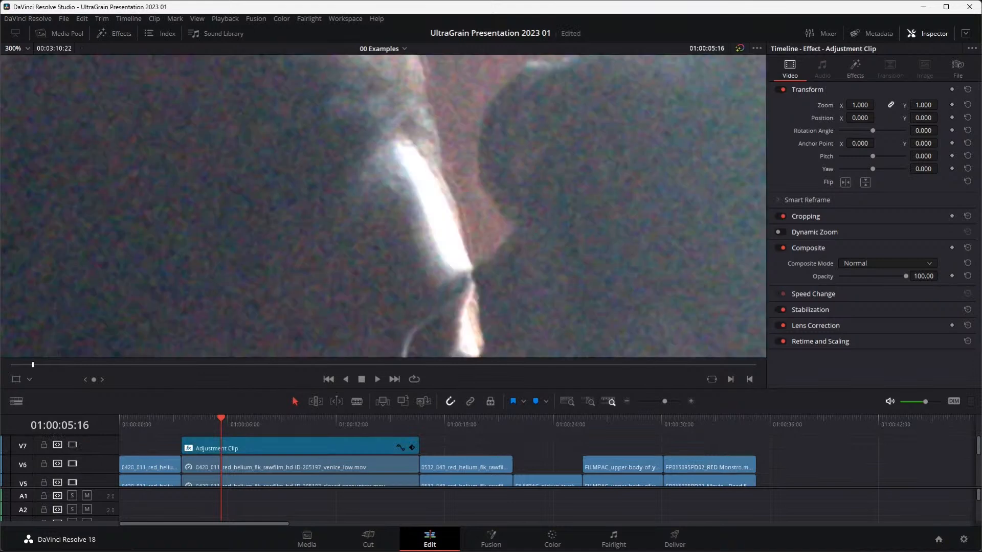
key("ctrl+s")
Step: Set the viewer zoom to about 193% with the faces in view and disable video tracks V6 and V5
scroll(378, 202, "down", 5)
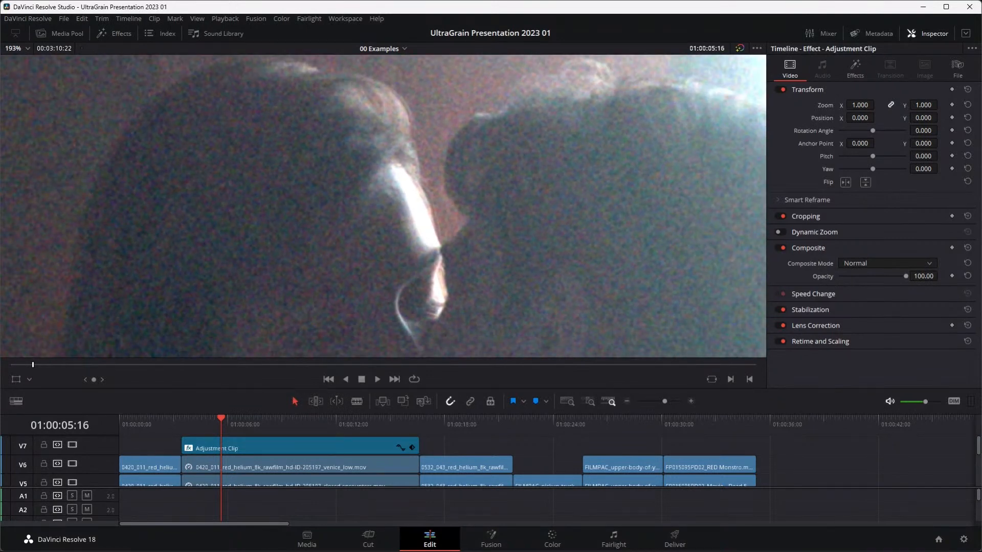
left_click_drag(384, 233, 379, 177)
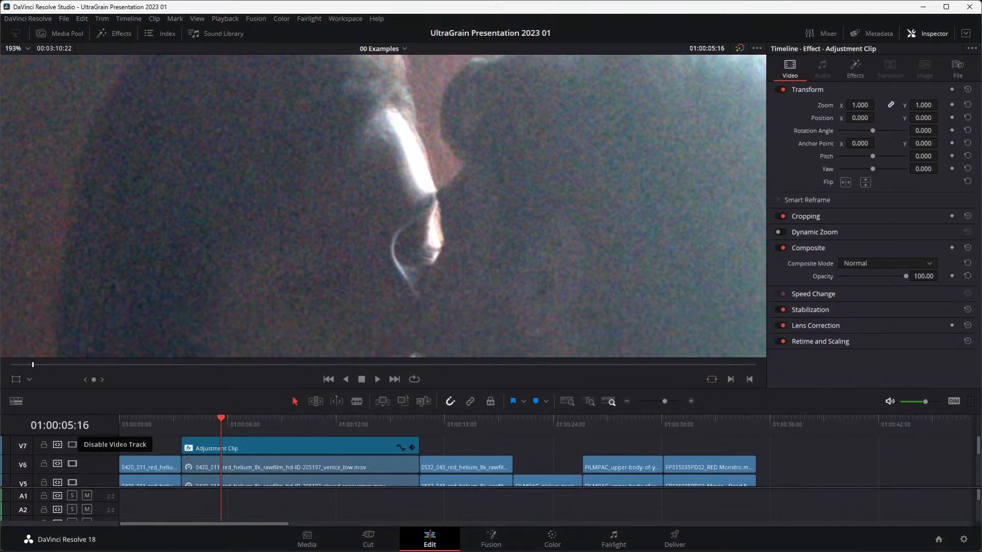
left_click(72, 463)
scroll(72, 465, "down", 1)
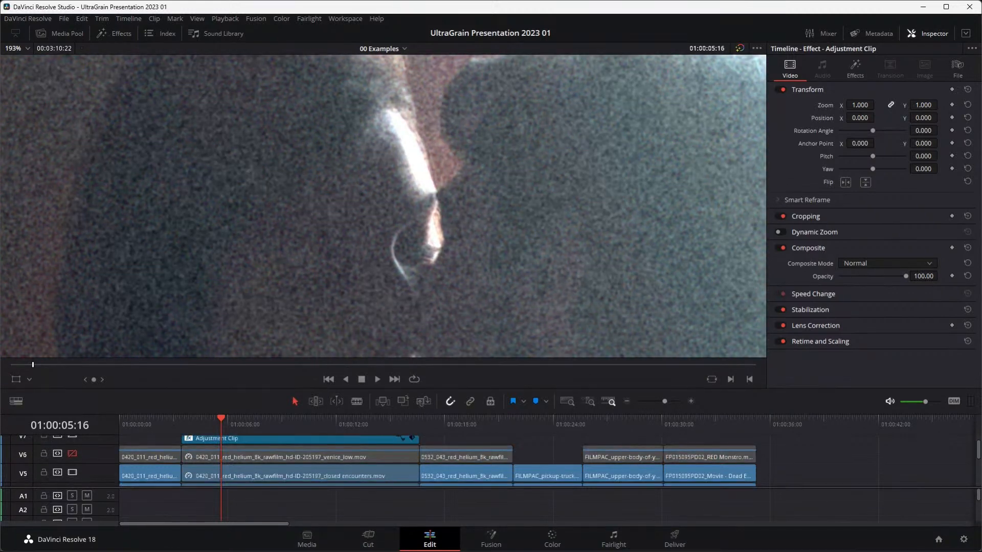
left_click(72, 469)
scroll(72, 469, "down", 1)
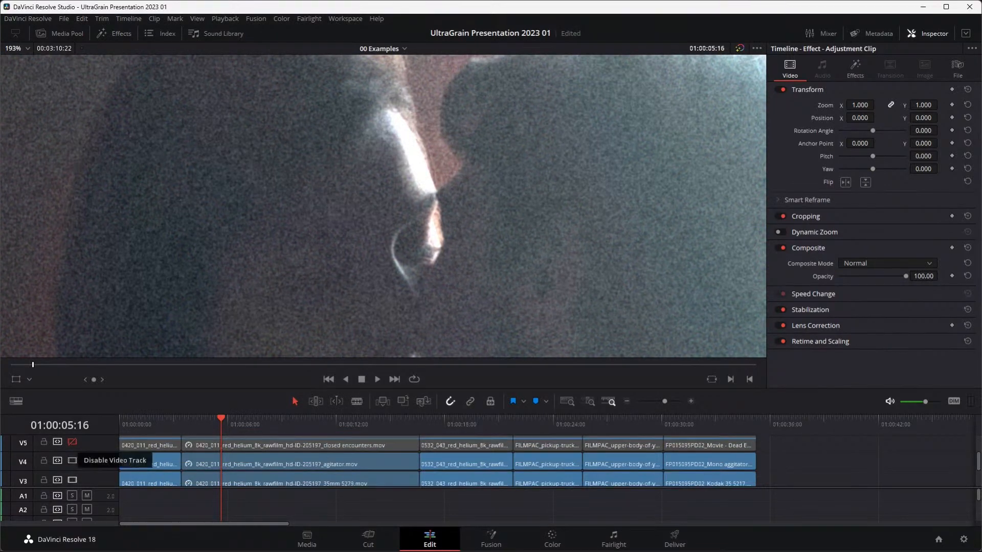
Step: Disable video tracks V4, V3 and V2 so only the degrained V1 footage plays under the adjustment clip
left_click(72, 468)
scroll(72, 469, "down", 1)
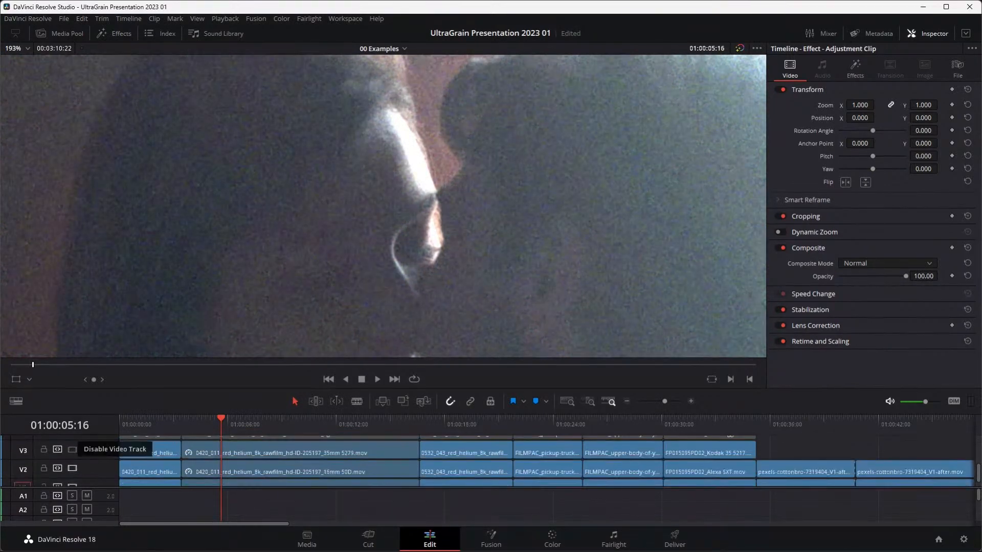
left_click(72, 449)
left_click(72, 468)
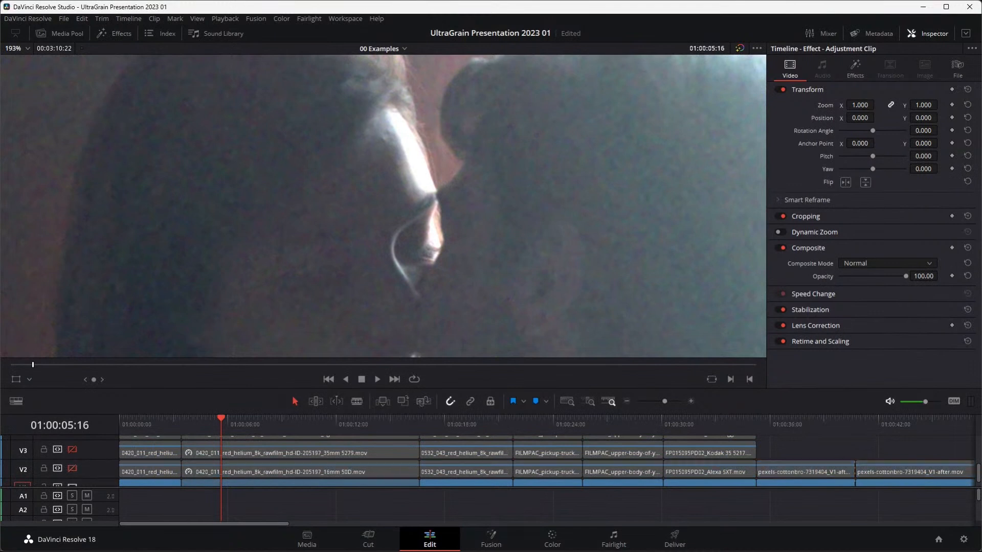
scroll(72, 468, "down", 1)
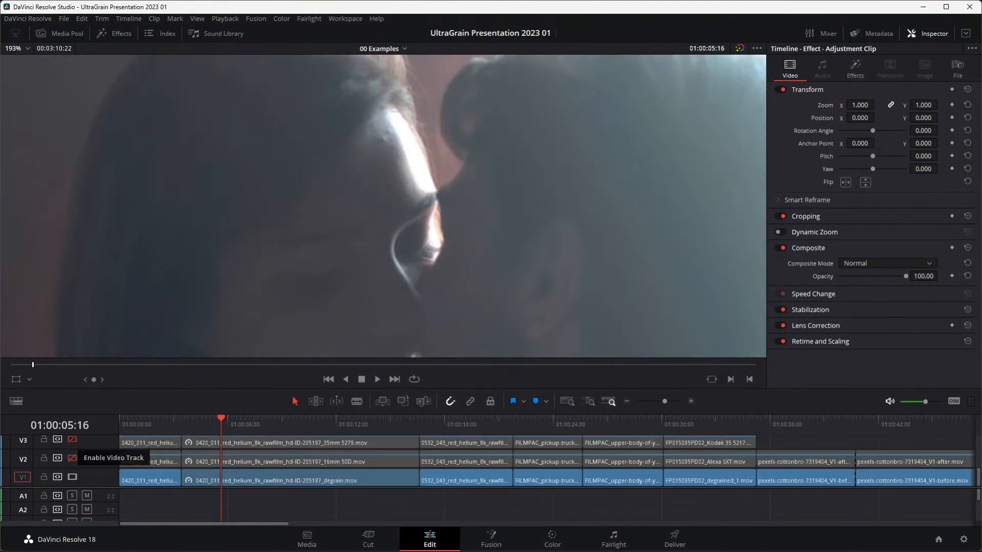
Step: Enable video tracks V2 and V3 to compare their added grain with the degrained footage, and save the project
left_click(72, 458)
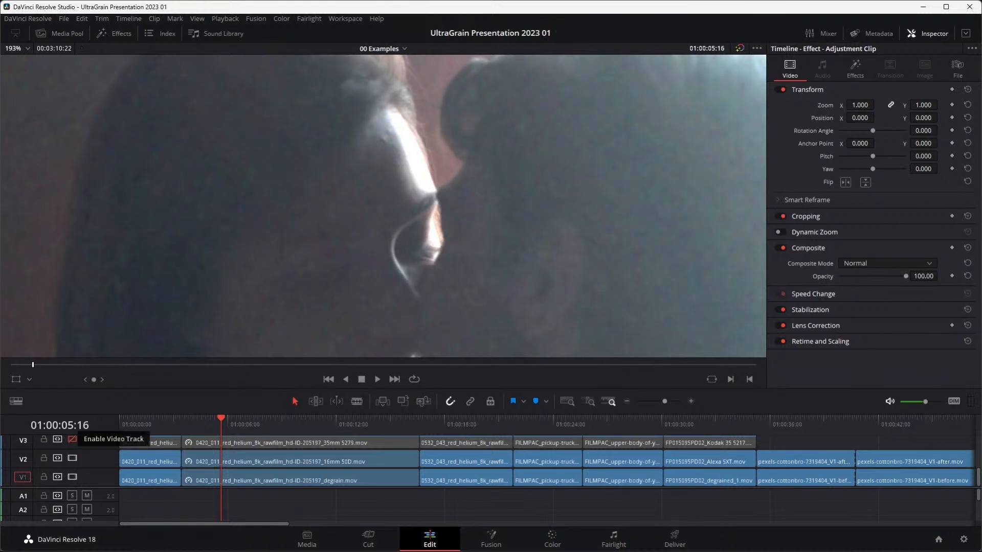
left_click(72, 439)
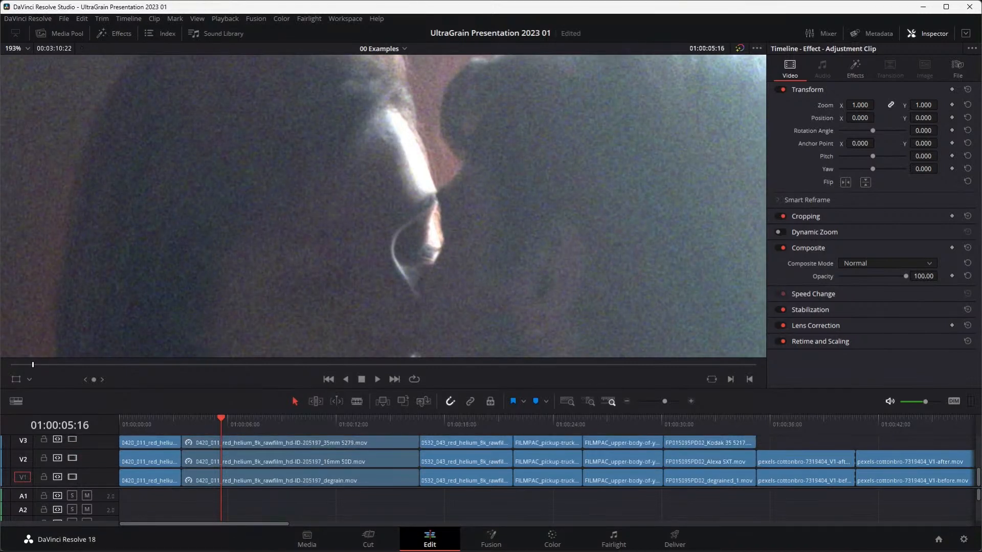
key("ctrl+s")
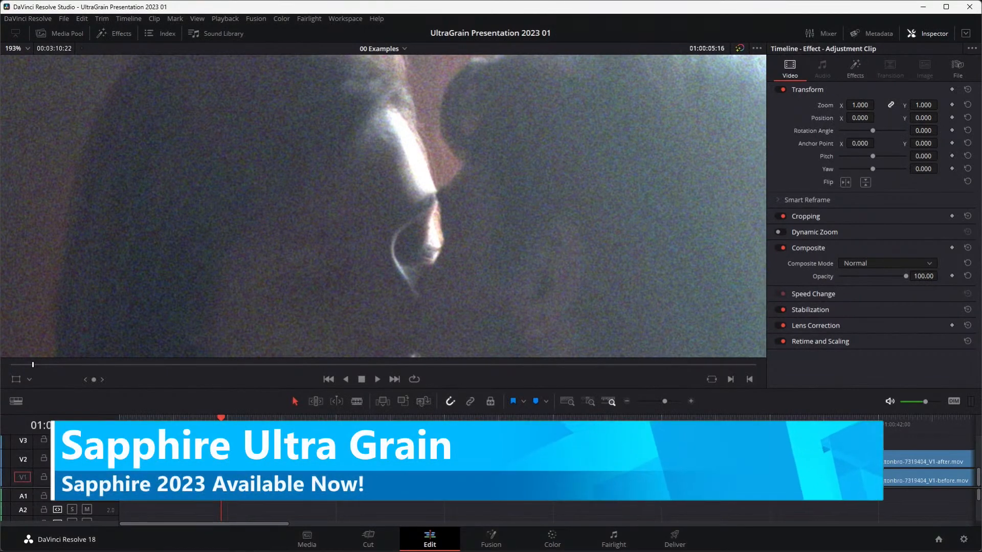
Step: Move the playhead to the shot of the woman in profile at 01:00:19:01
key("Down")
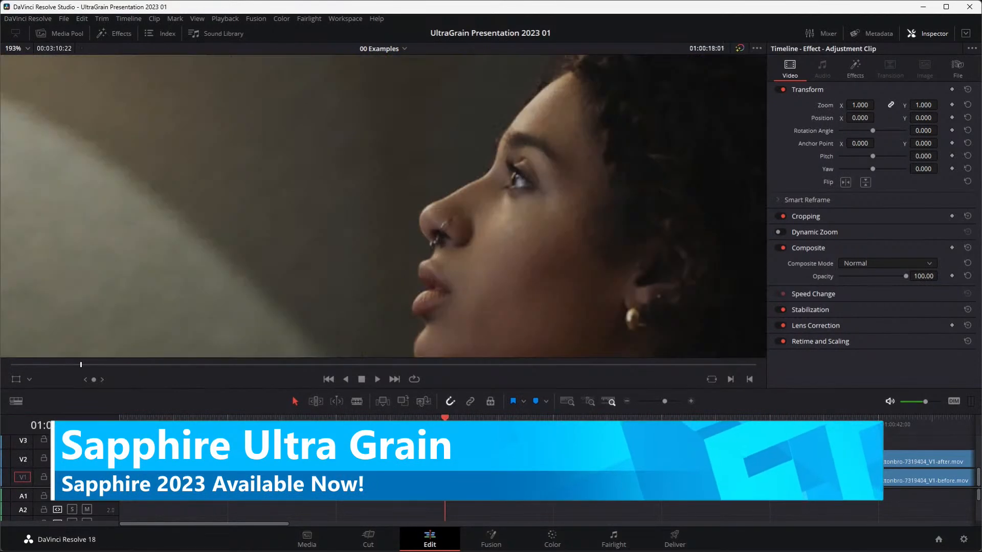
key("Down")
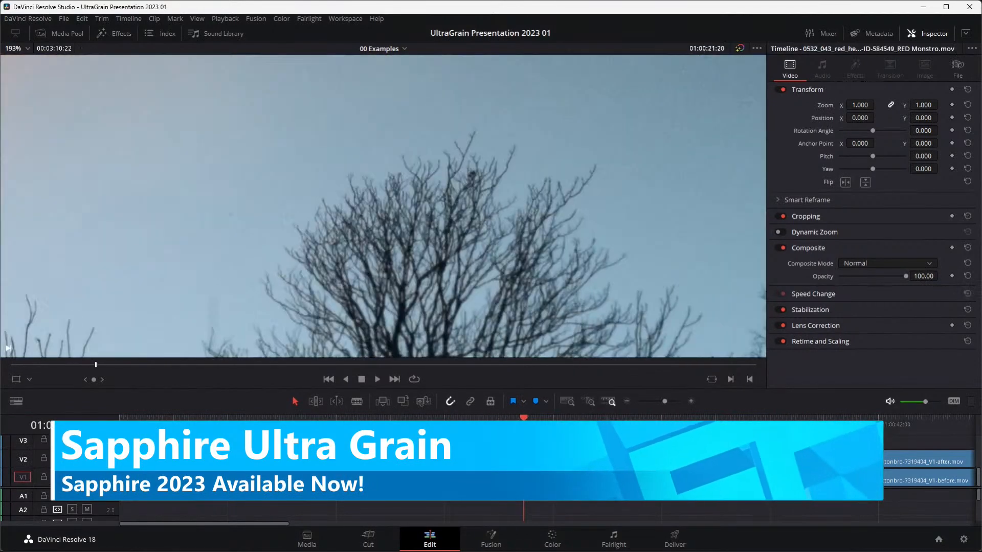
key("Up")
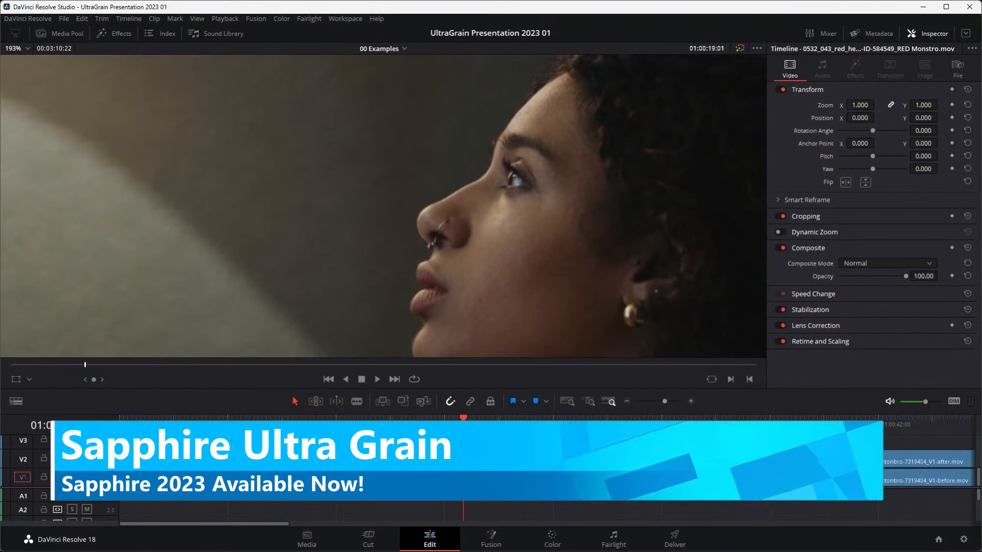
Step: Disable video tracks V4, V3 and V2 so the profile shot shows only the degrained clip on V1
scroll(928, 466, "up", 3)
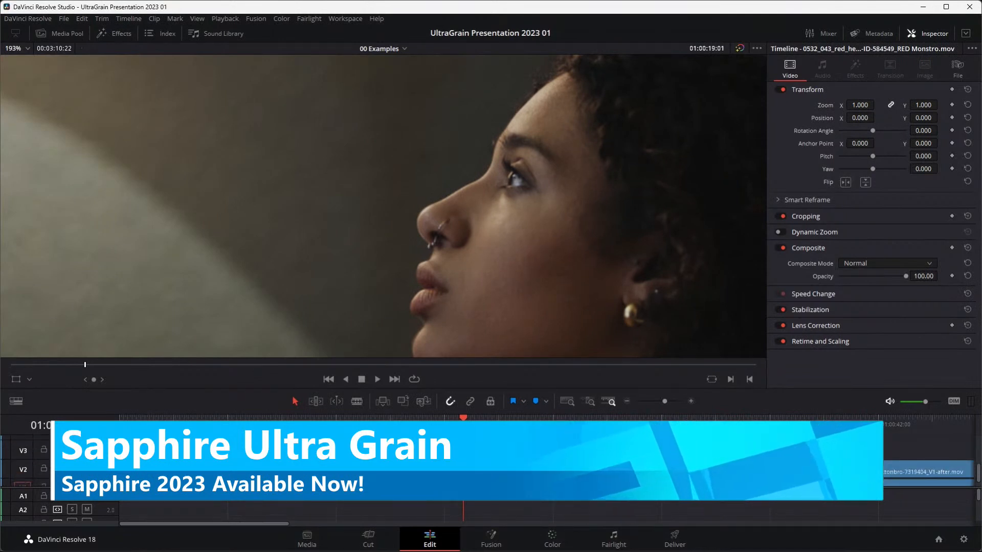
left_click(72, 451)
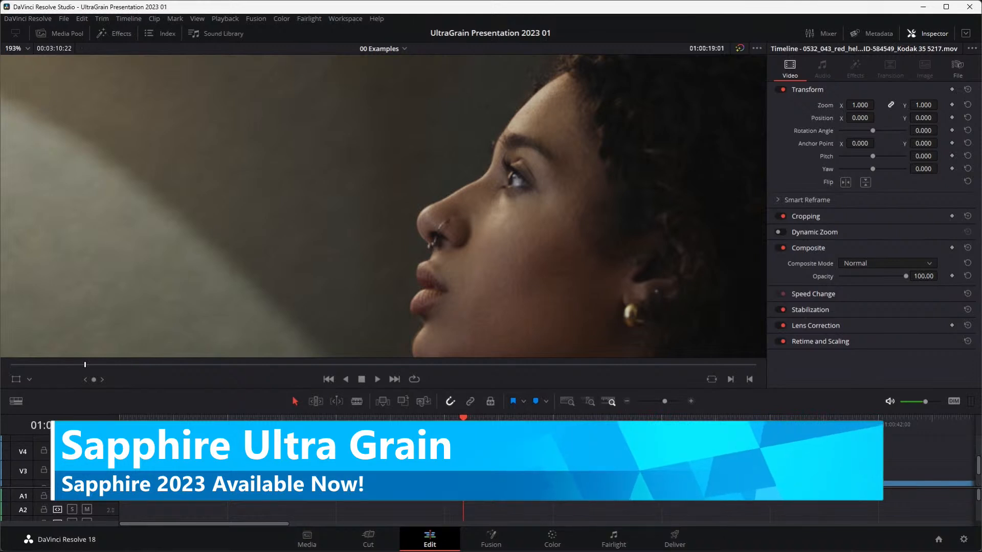
scroll(927, 465, "down", 1)
scroll(928, 465, "up", 1)
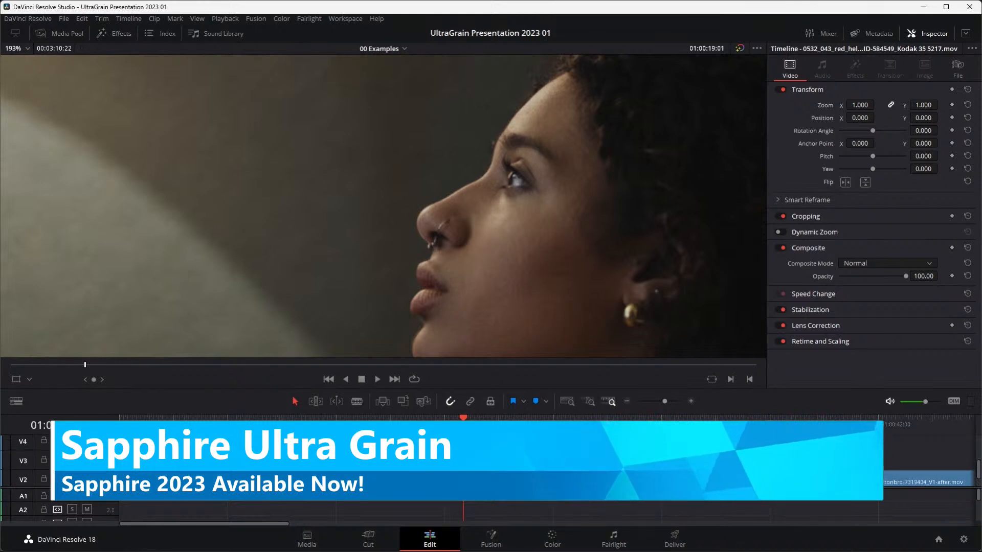
left_click(72, 460)
left_click(72, 478)
scroll(72, 476, "down", 1)
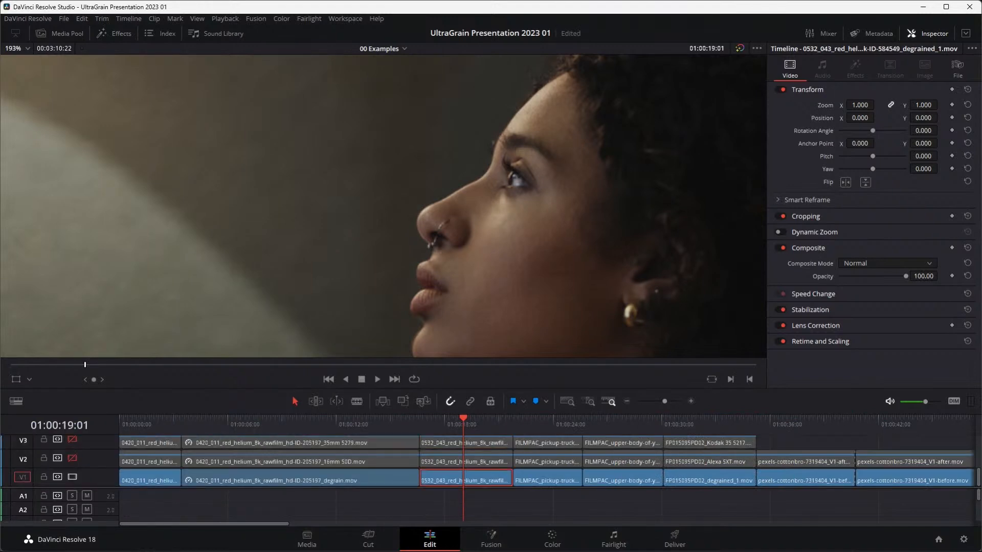
Step: Search the effects library for "ultra" and apply S_UltraGrain to the degrained profile clip on V1
left_click(114, 33)
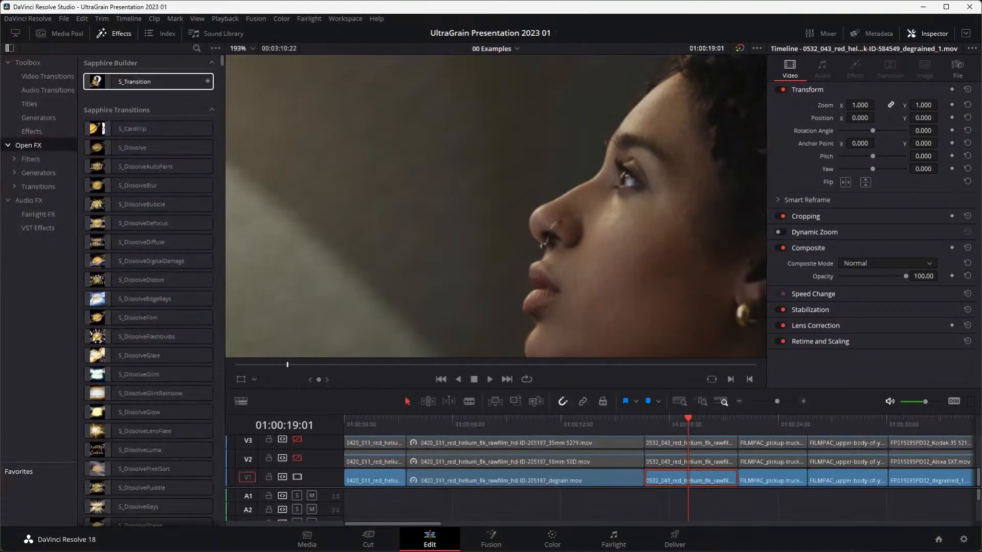
left_click(197, 48)
type("ultra")
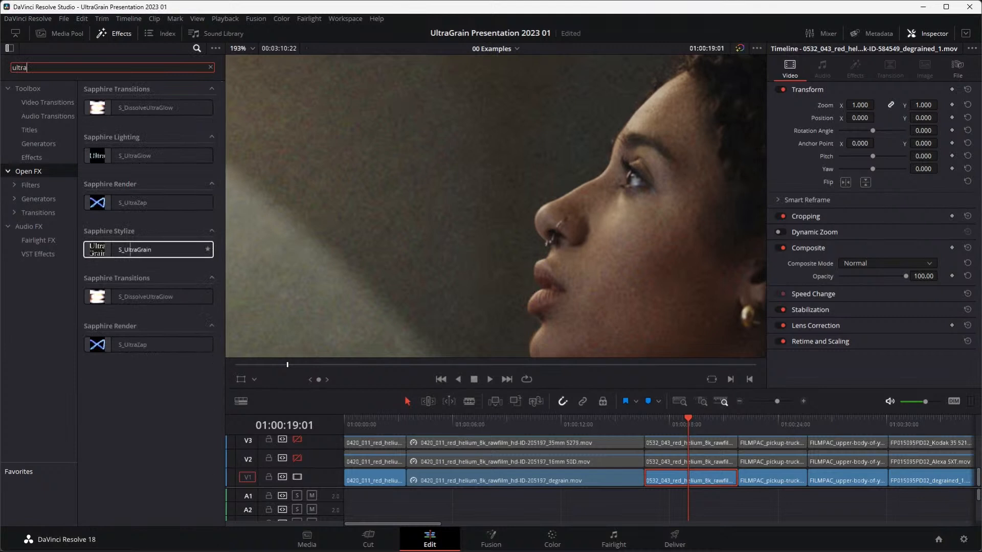
left_click_drag(130, 249, 698, 479)
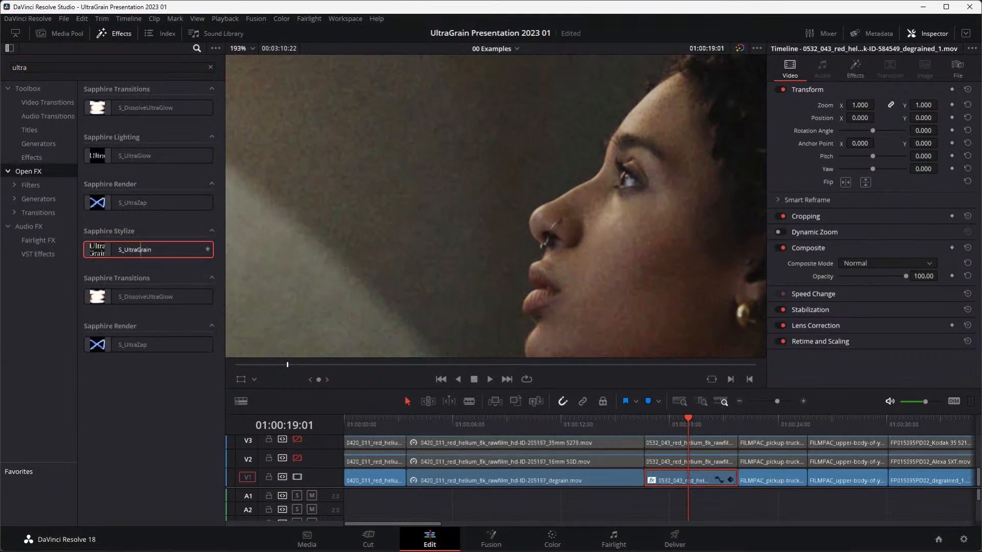
Step: Open the preset browser from the clip's S_UltraGrain settings and magnify the preview to 186% on the woman's face
left_click(854, 66)
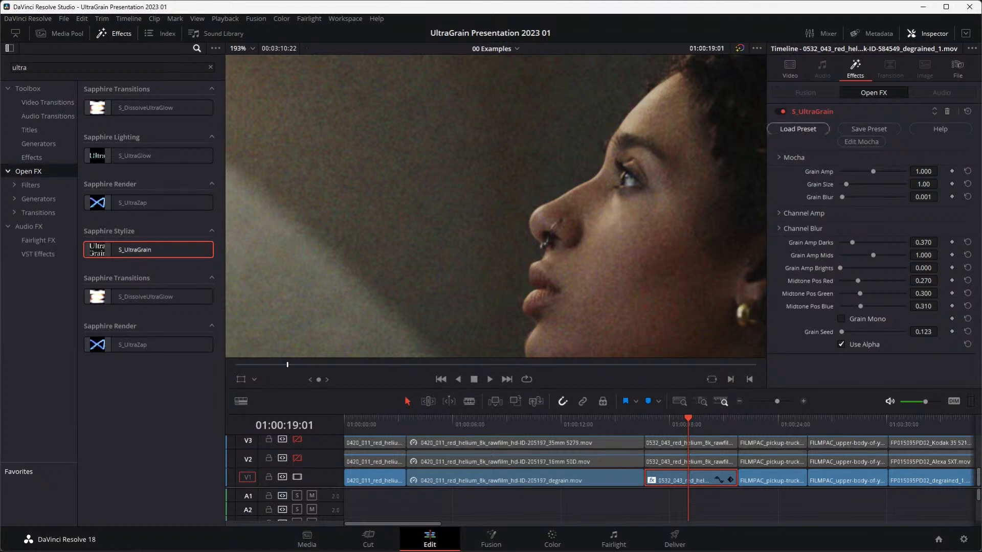
left_click(798, 129)
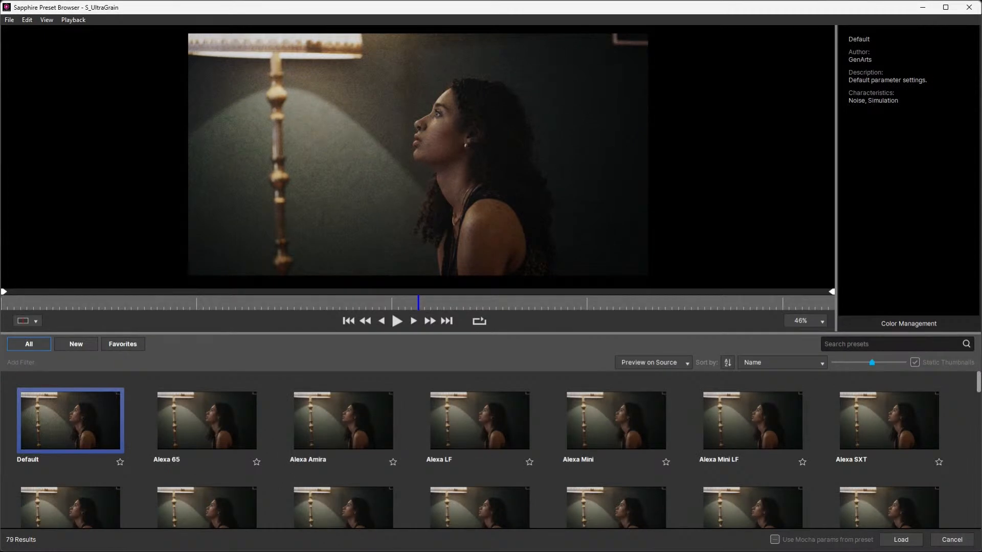
scroll(499, 450, "down", 1)
scroll(461, 219, "up", 5)
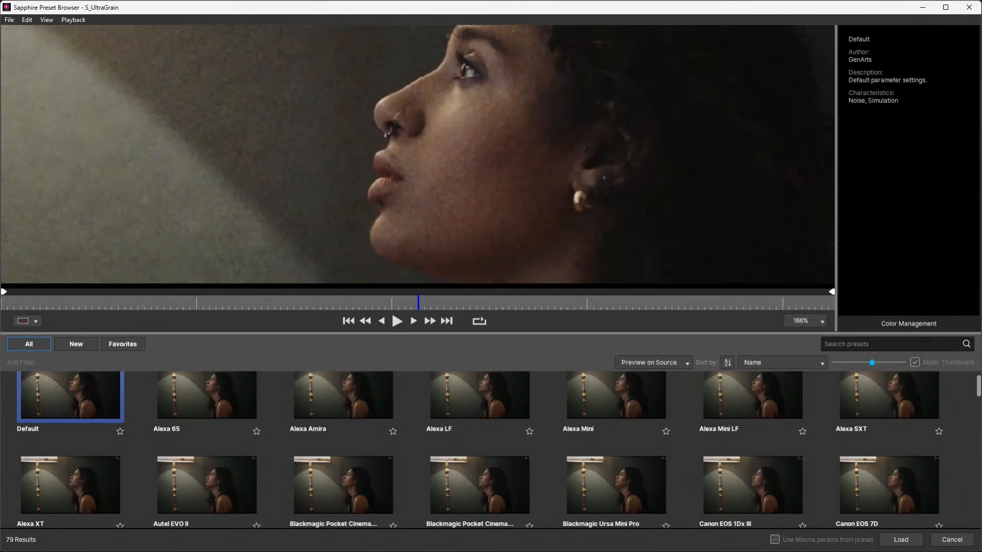
Step: Look through the whole list of S_UltraGrain camera and movie presets, and return to its start
scroll(117, 408, "down", 1)
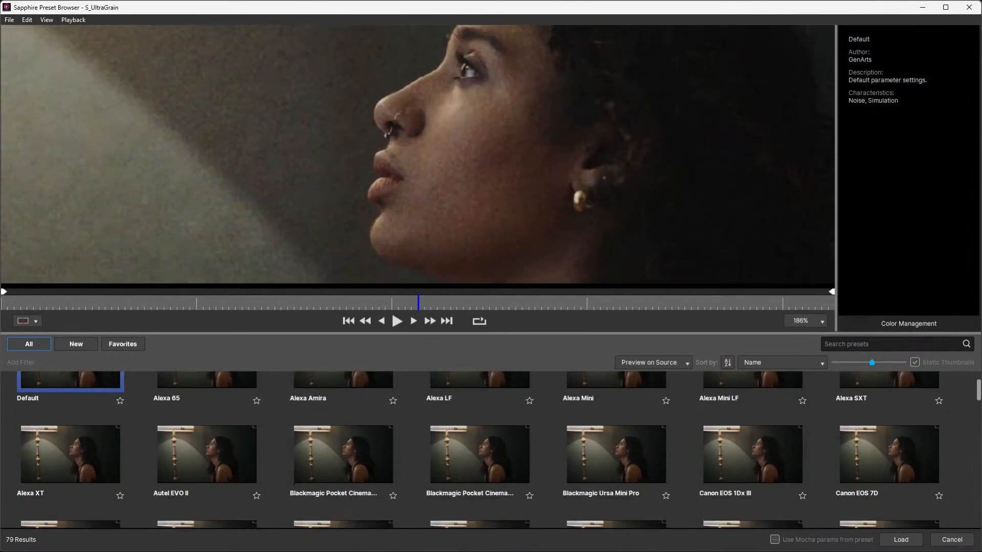
scroll(117, 408, "down", 3)
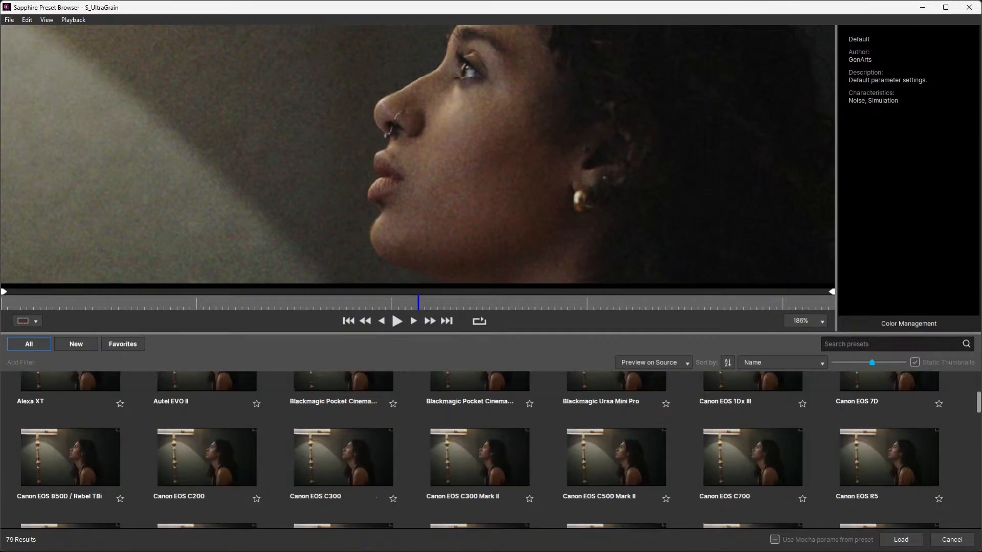
scroll(491, 450, "down", 15)
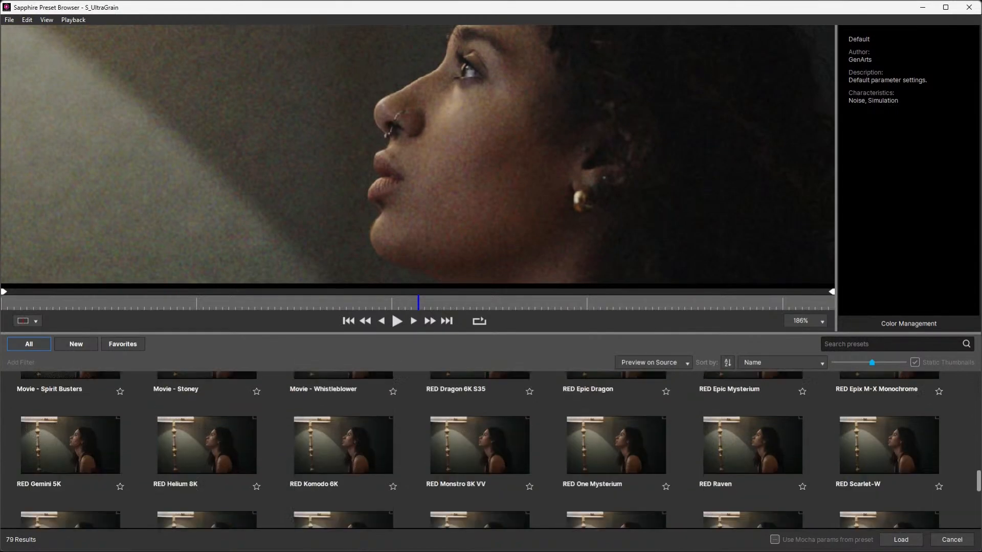
scroll(490, 450, "down", 4)
scroll(491, 450, "down", 5)
scroll(491, 449, "up", 10)
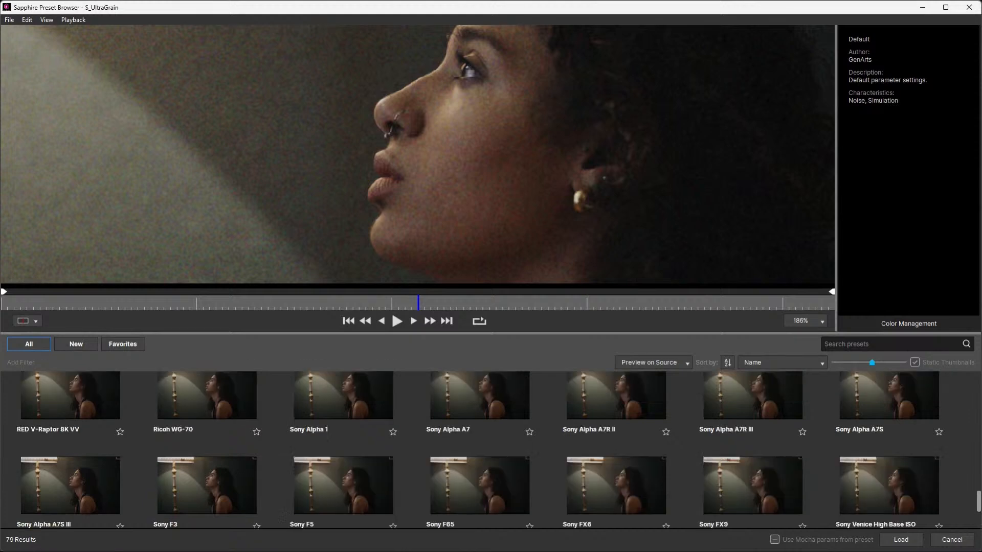
scroll(491, 450, "up", 20)
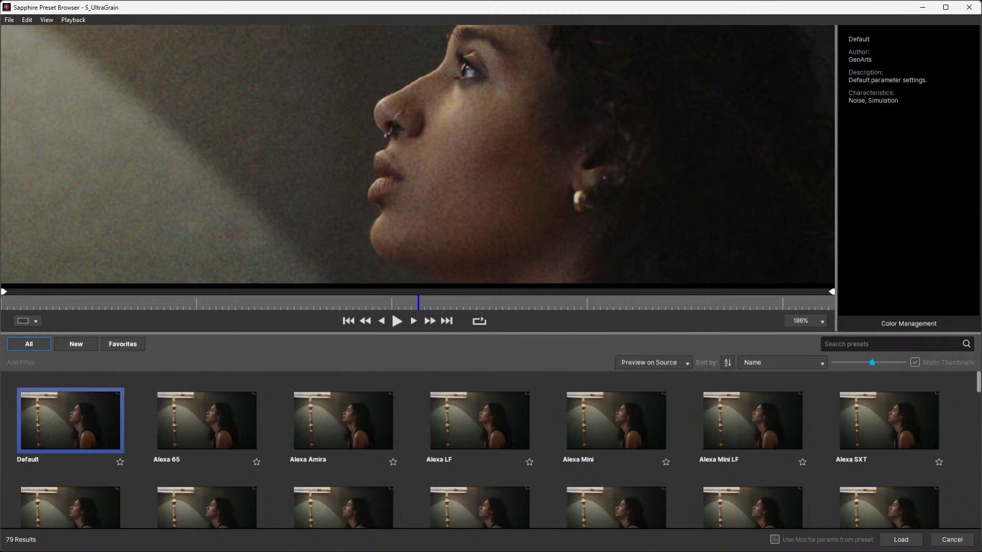
Step: Preview the Alexa 65, Alexa LF, Alexa Mini and Alexa SXT grain presets on the face
left_click(206, 420)
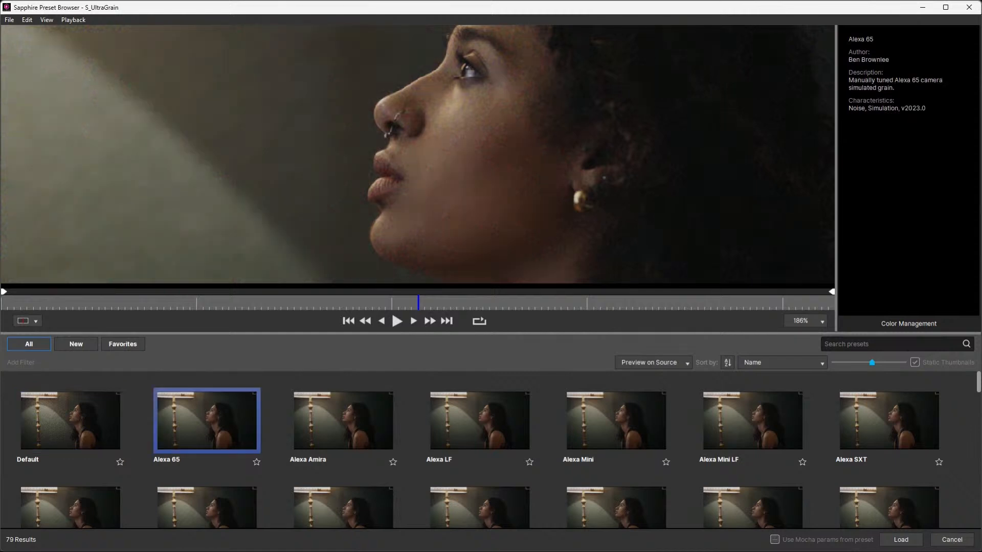
left_click(480, 420)
key("Right")
key("Right")
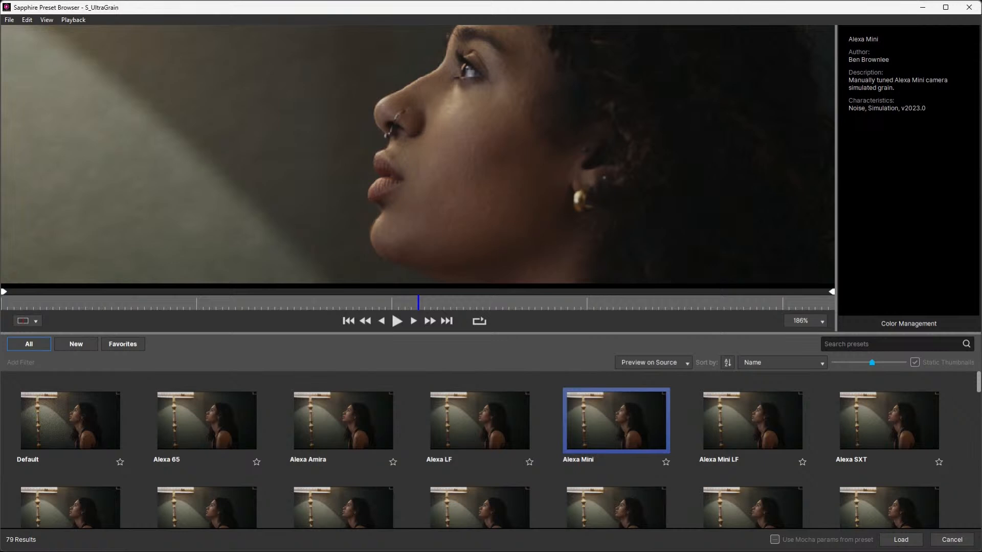
key("Right")
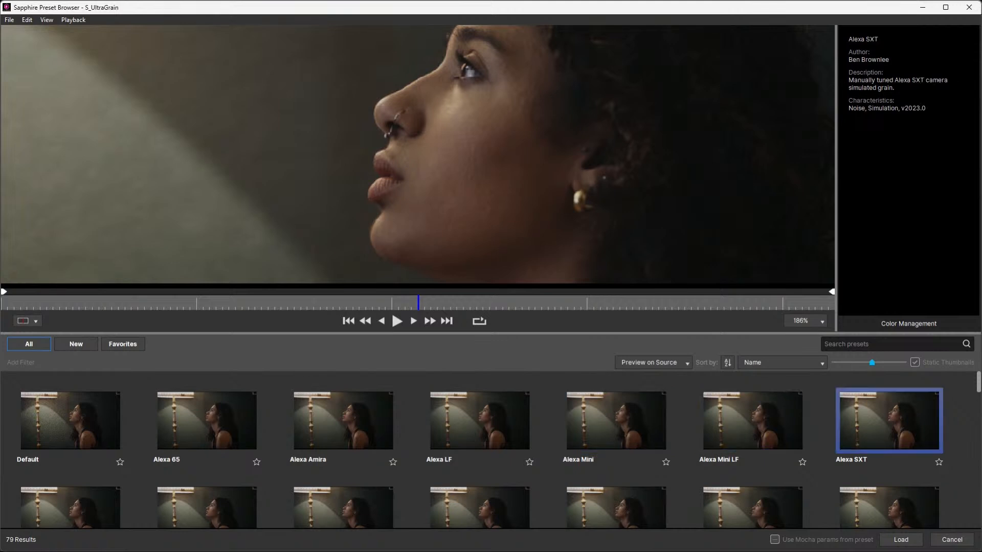
Step: Preview the grain presets following Alexa SXT, including Autel EVO II and Blackmagic Pocket Cinema Camera 4K
scroll(812, 389, "down", 1)
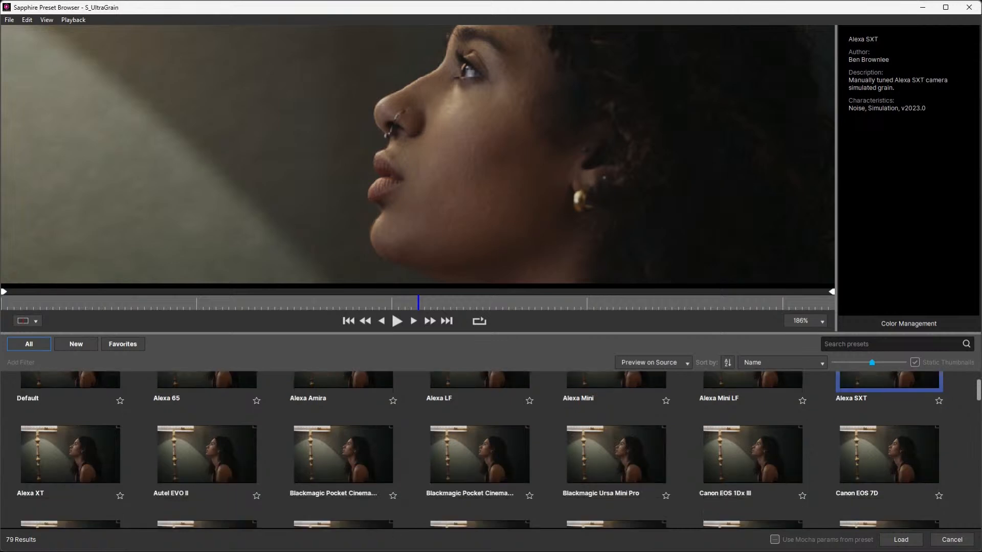
key("Right")
key("Right")
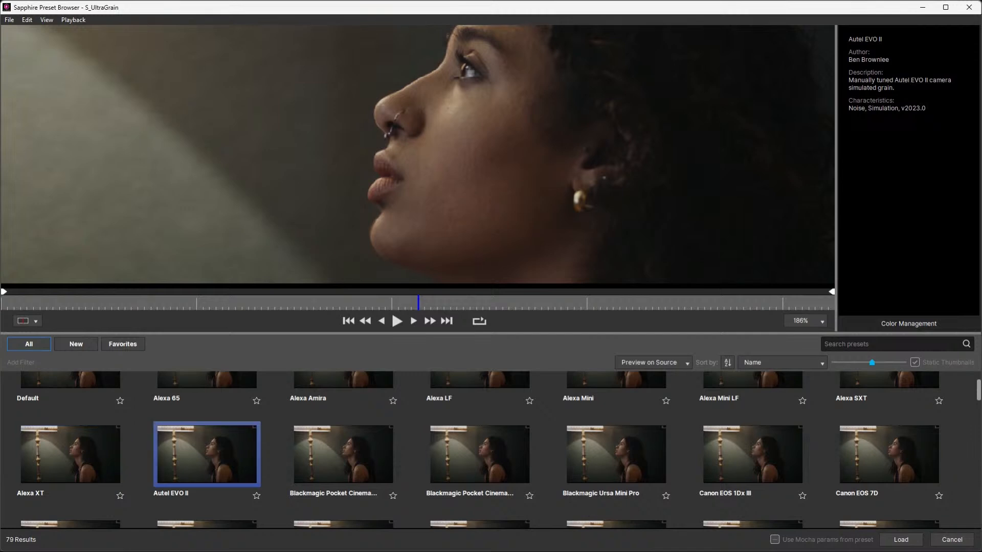
key("Right")
key("Right")
key("Left")
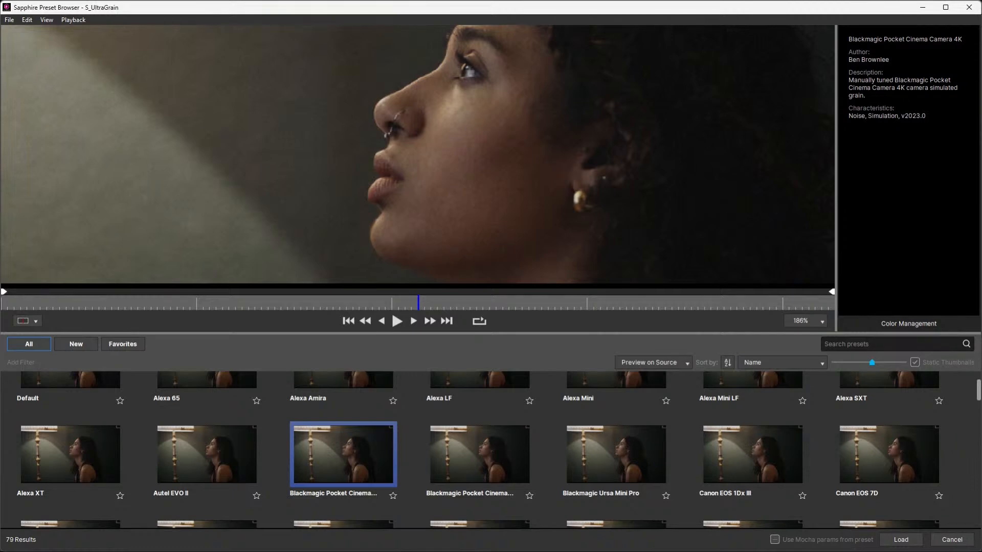
Step: Magnify the preview to 386% and compare the Alexa Mini LF, Alexa SXT, Alexa Mini and Alexa Amira presets
scroll(343, 147, "up", 5)
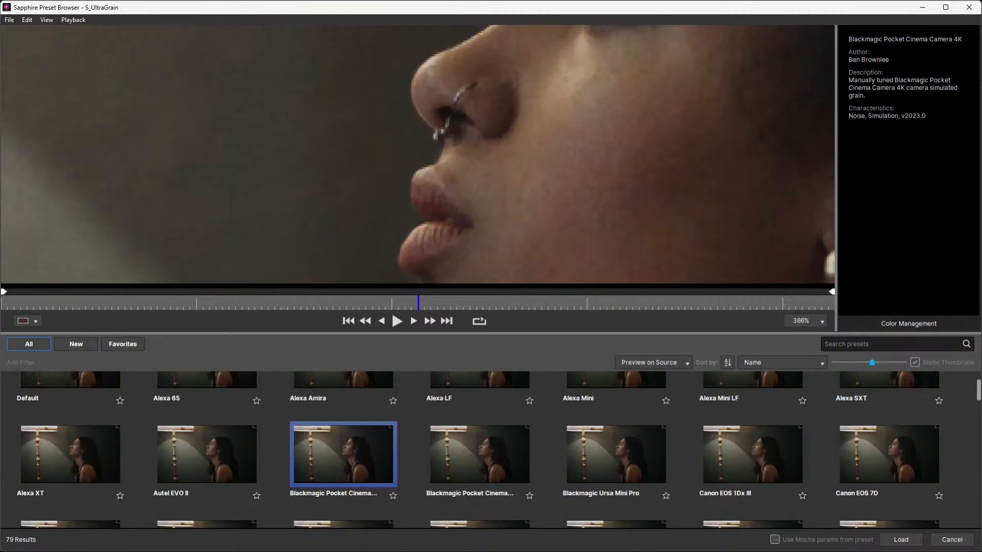
left_click(752, 381)
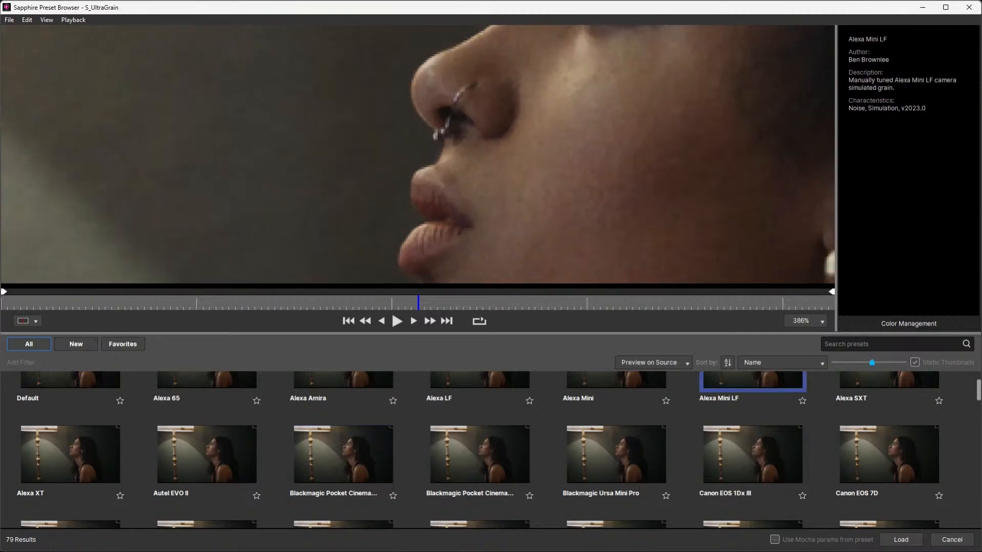
left_click(888, 380)
left_click(616, 381)
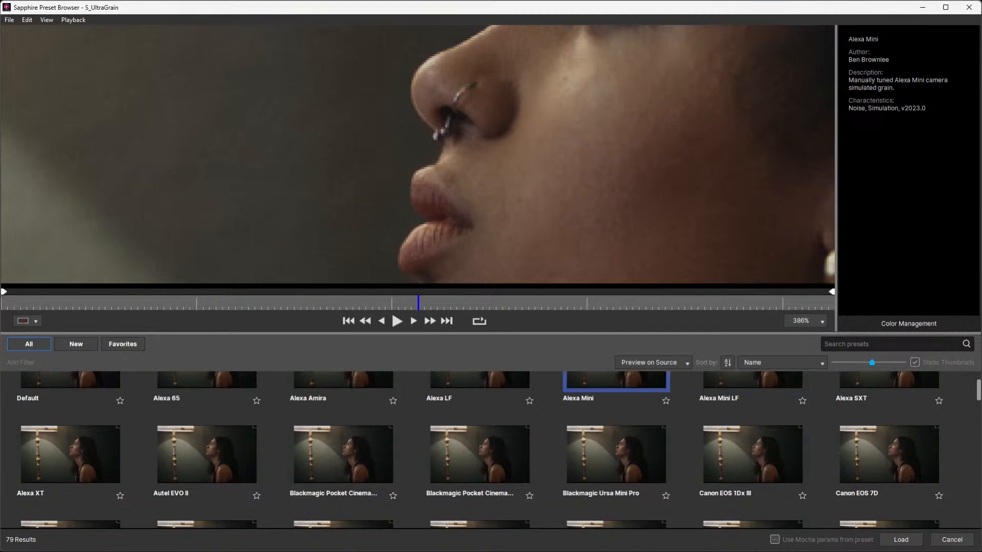
key("Left")
key("Left")
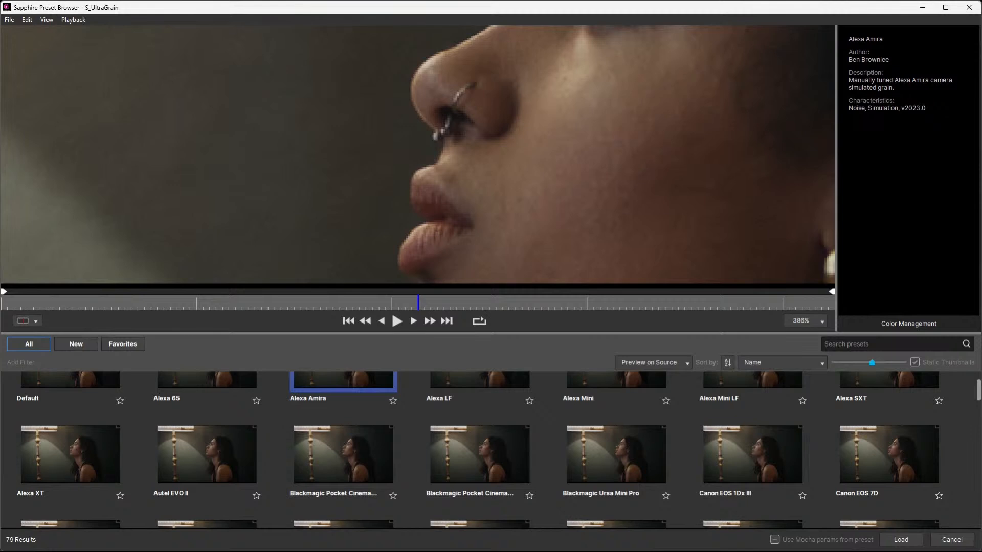
Step: Preview Alexa 65 and the Alexa presets after it, and leave the preset browser without loading any
scroll(109, 496, "up", 2)
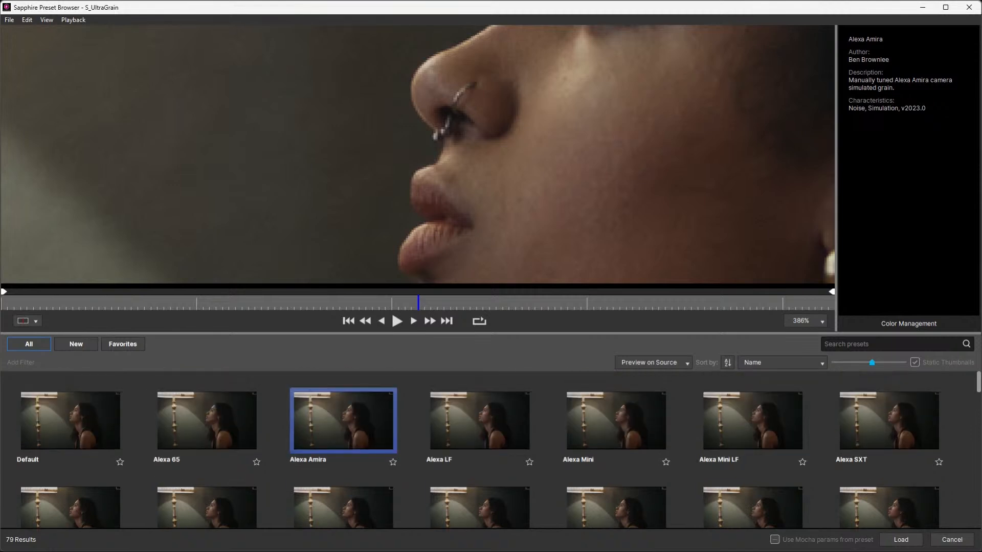
key("Left")
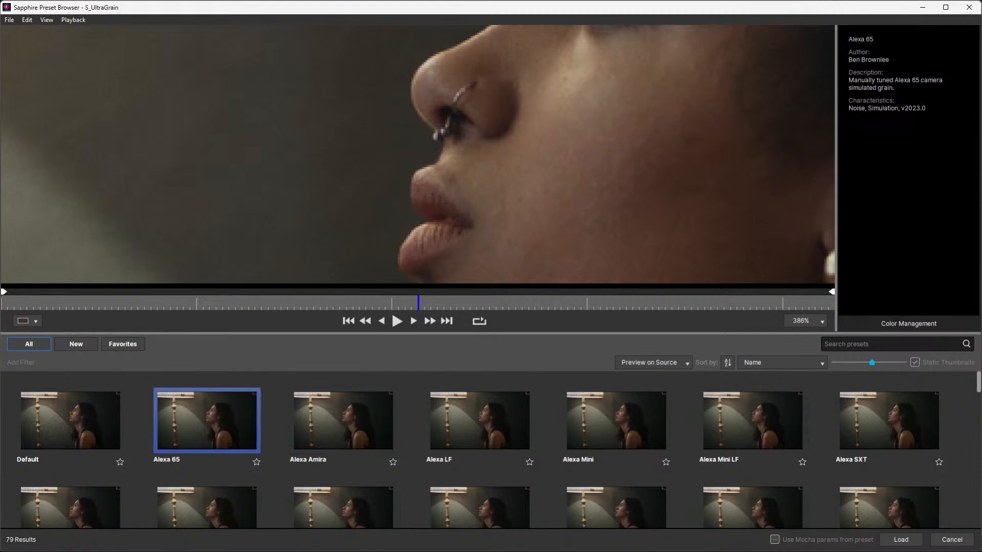
key("Right")
key("Right")
key("Right")
key("Right")
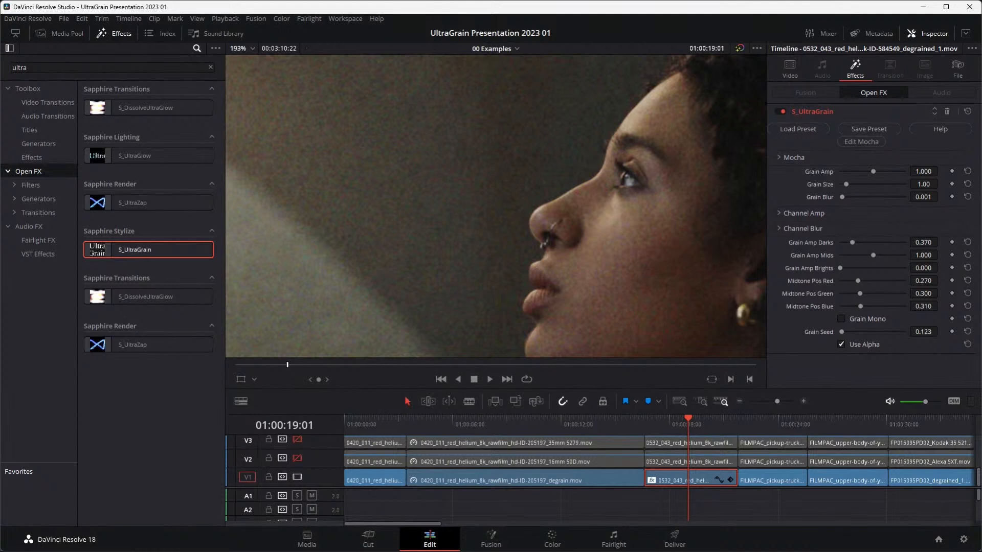
Step: Switch to the 01 Grain match timeline, park the playhead on Fusion Clip 1 and open it in the Fusion page
left_click(495, 48)
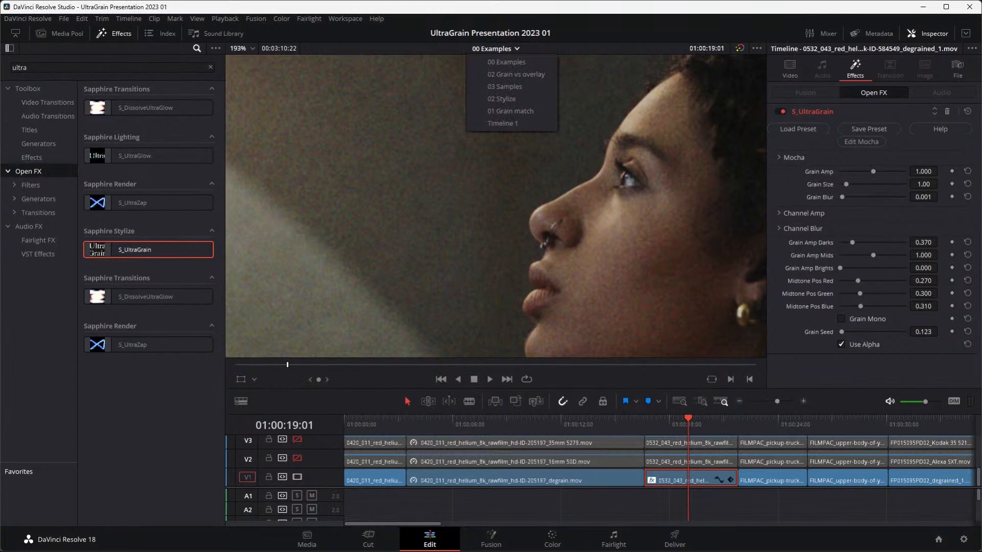
key("Escape")
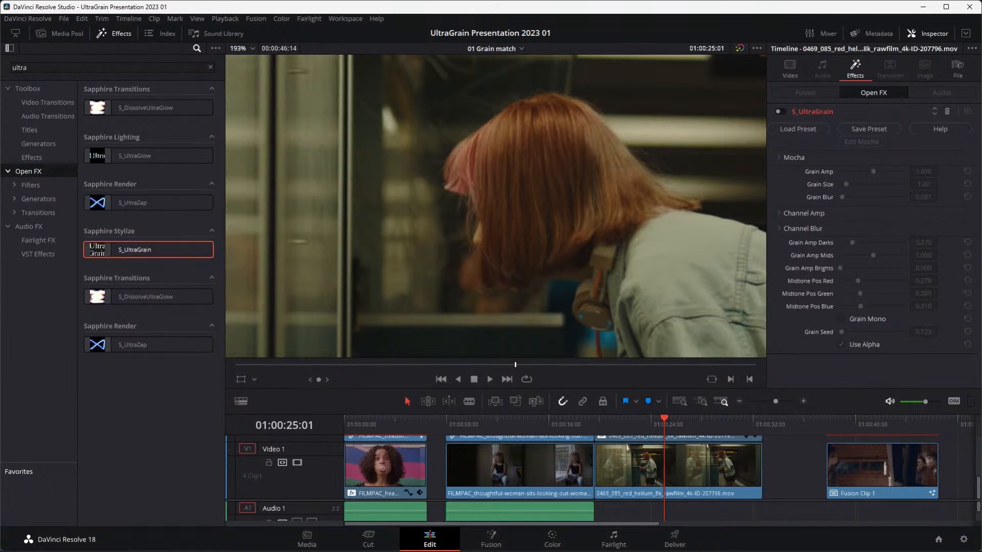
left_click_drag(665, 419, 886, 419)
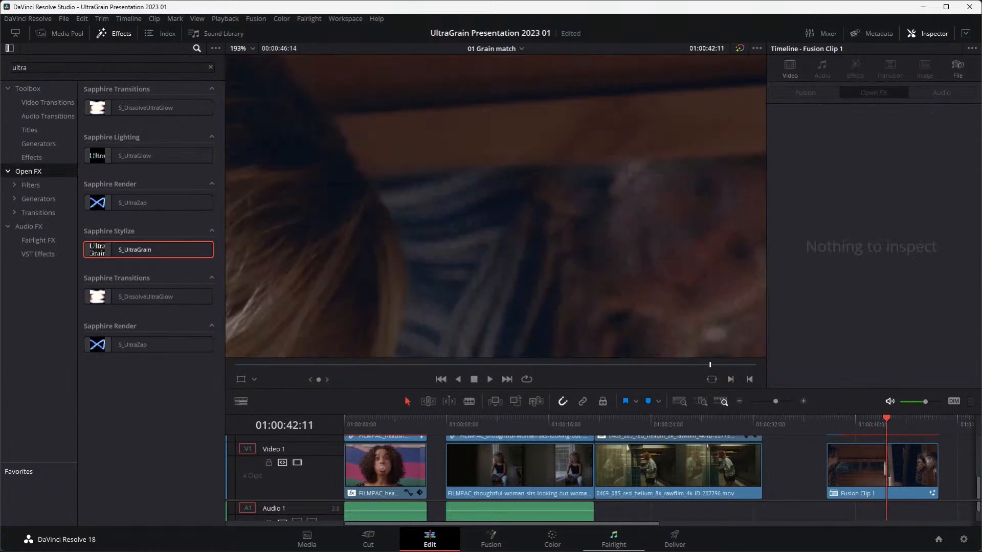
left_click(613, 539)
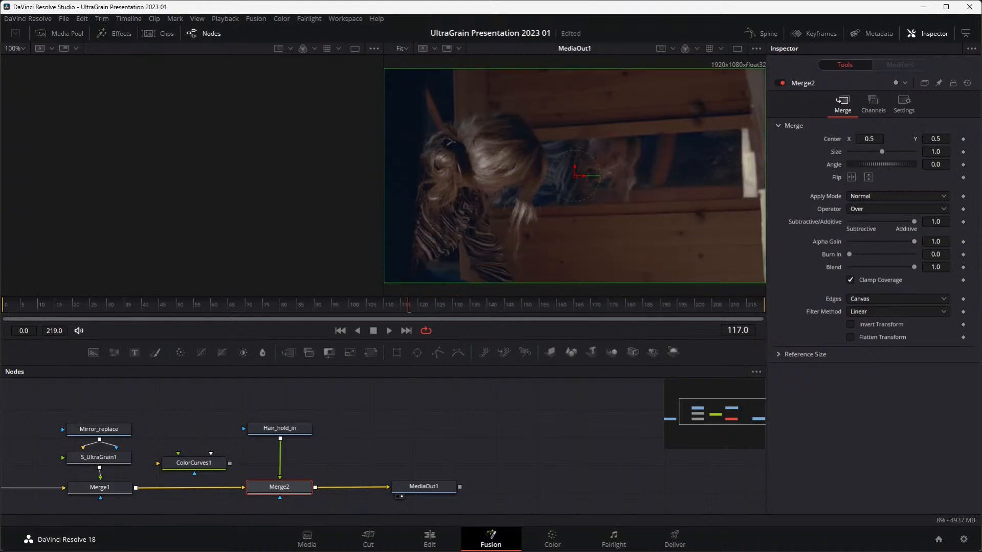
Step: Show the Base_clean node in the empty viewer beside MediaOut1 and magnify it to 77% around the hair and mirror
scroll(123, 468, "left", 5)
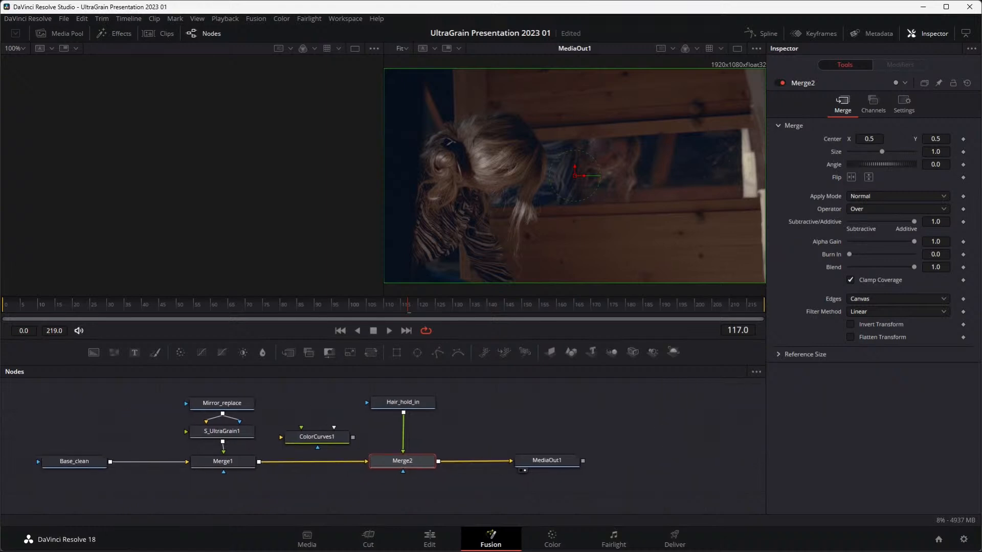
key("1")
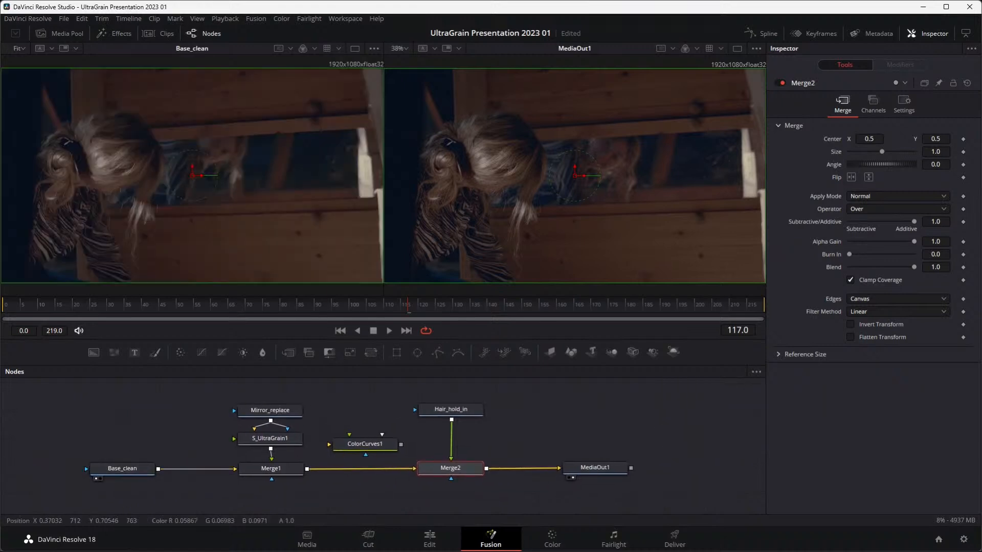
scroll(187, 150, "up", 5)
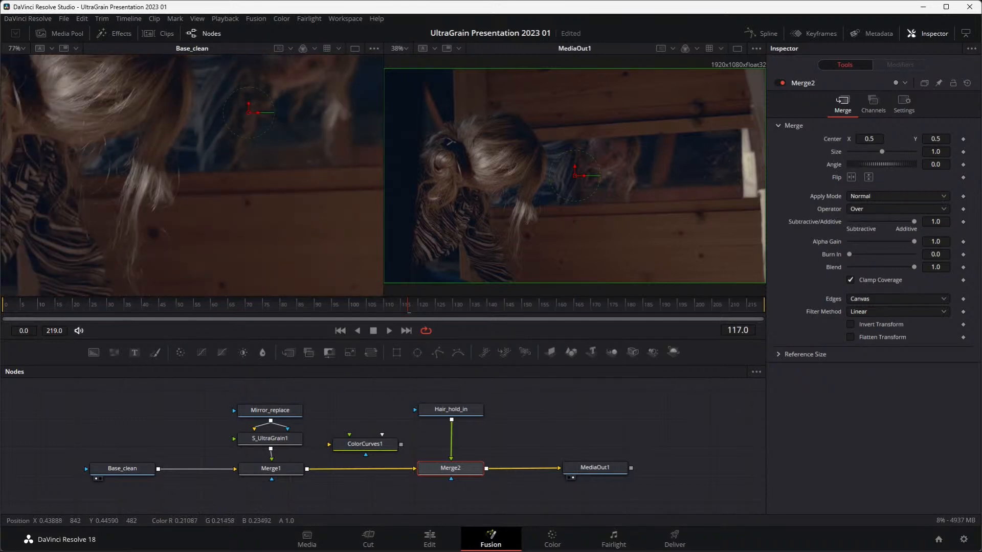
scroll(195, 153, "down", 3)
scroll(200, 220, "up", 1)
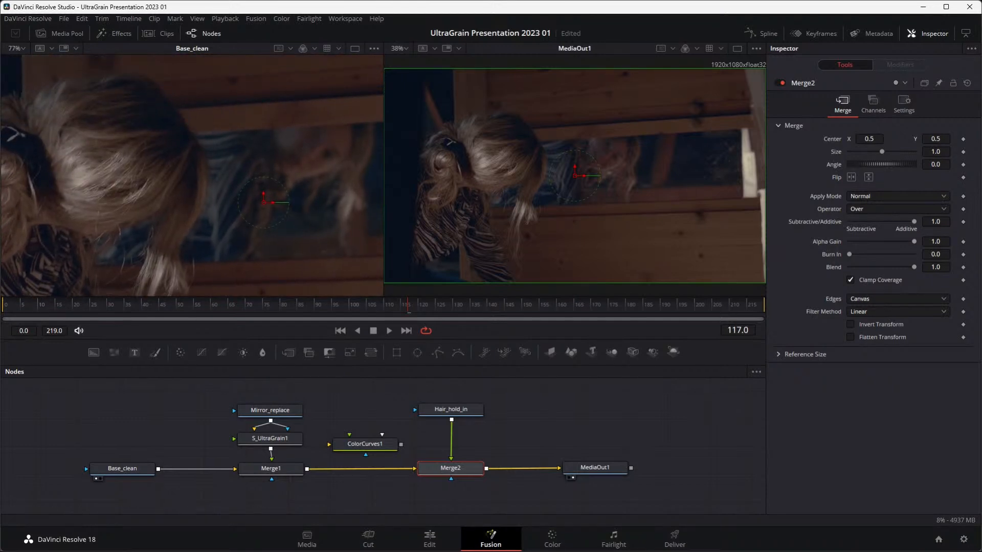
Step: Play the composition from frame 27, stop at frame 67 and magnify MediaOut1 to 77% on the mirror
left_click_drag(149, 306, 96, 305)
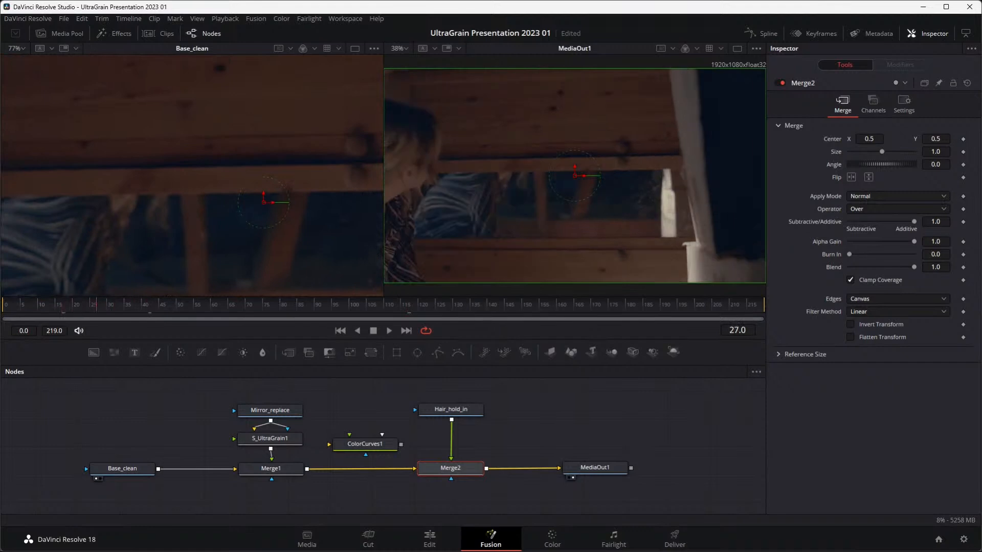
key("space")
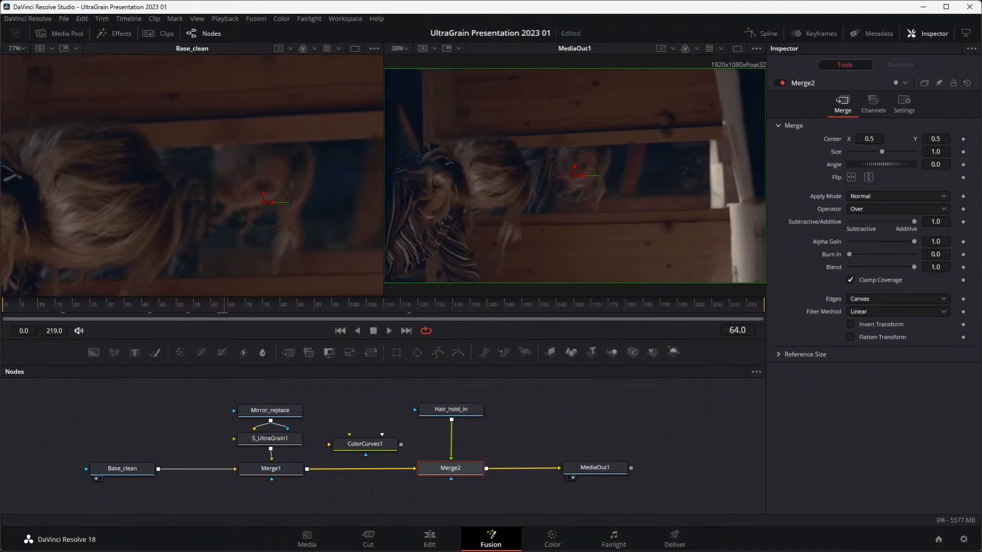
key("space")
scroll(605, 182, "up", 2)
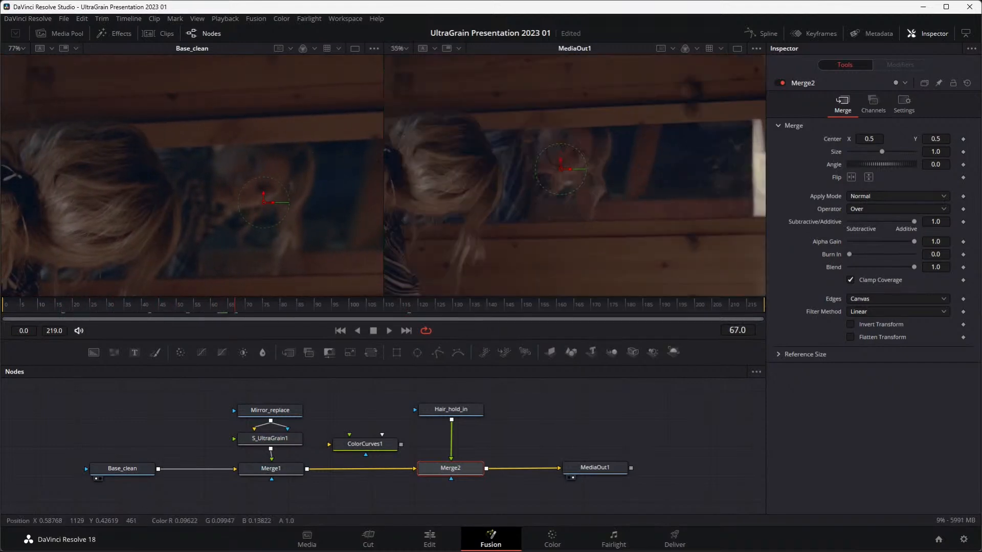
scroll(627, 200, "up", 1)
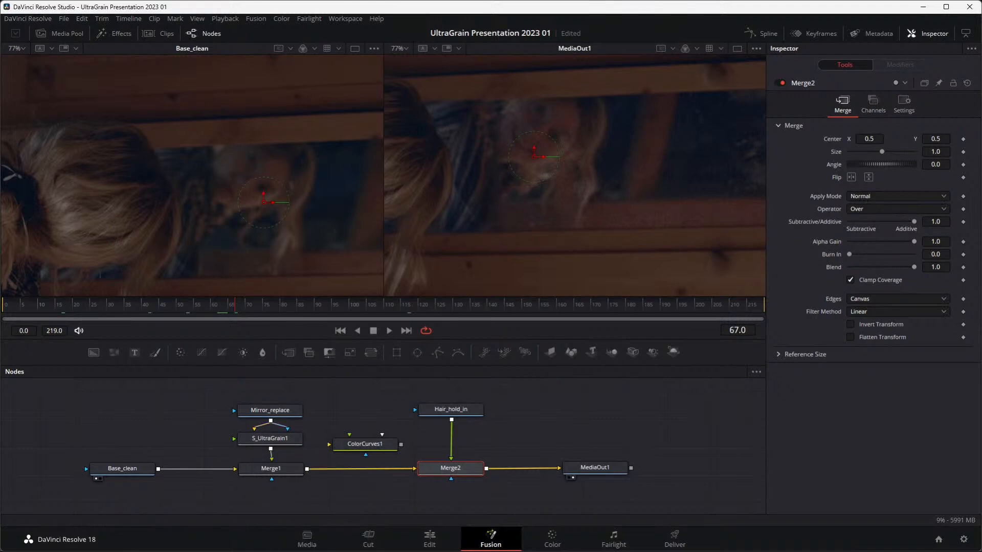
Step: Display only the Red channel in both the Base_clean and MediaOut1 viewers
left_click(303, 48)
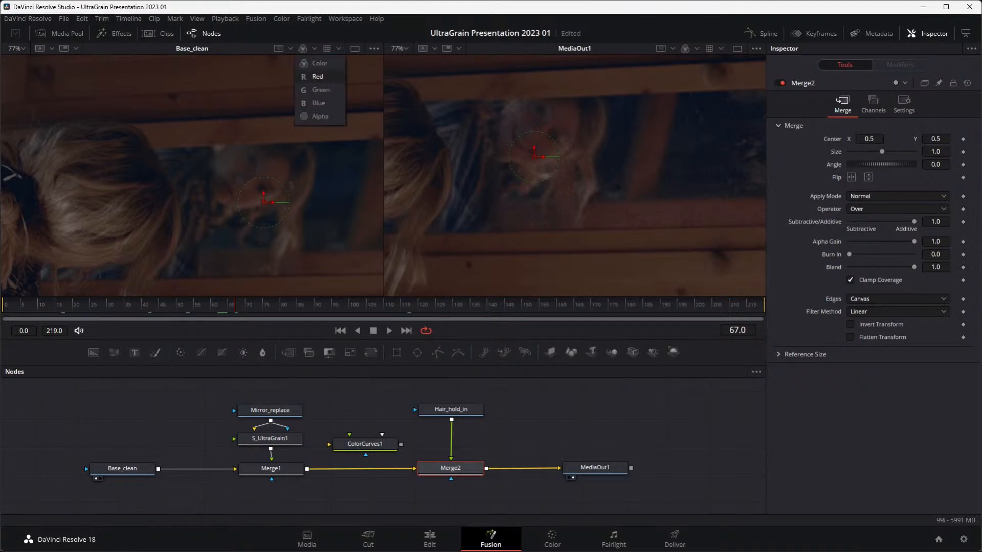
left_click(318, 76)
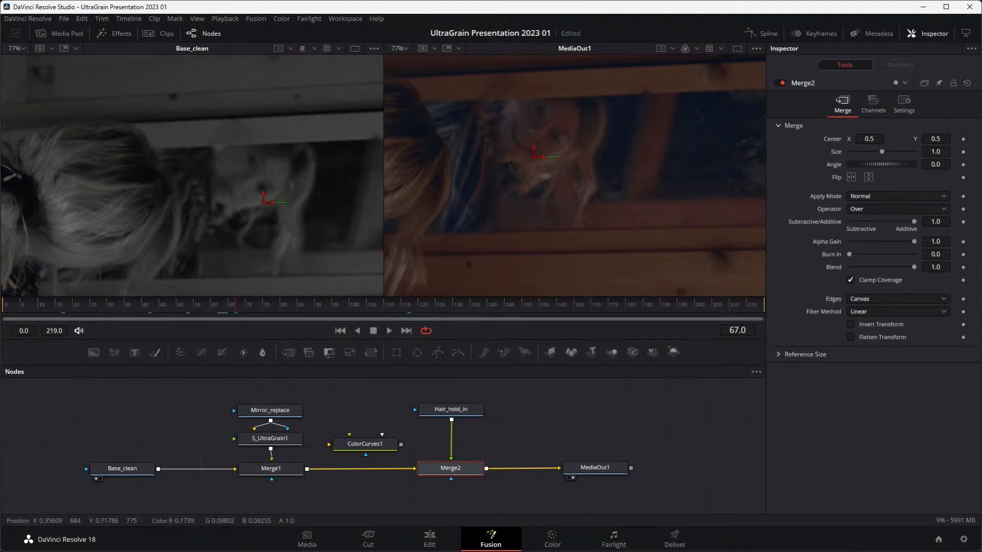
left_click(685, 48)
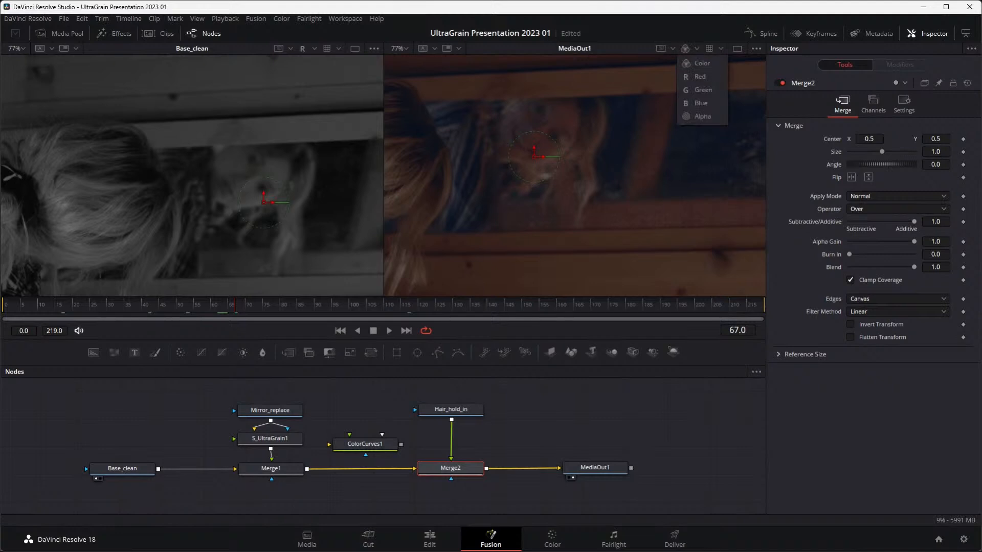
left_click(700, 77)
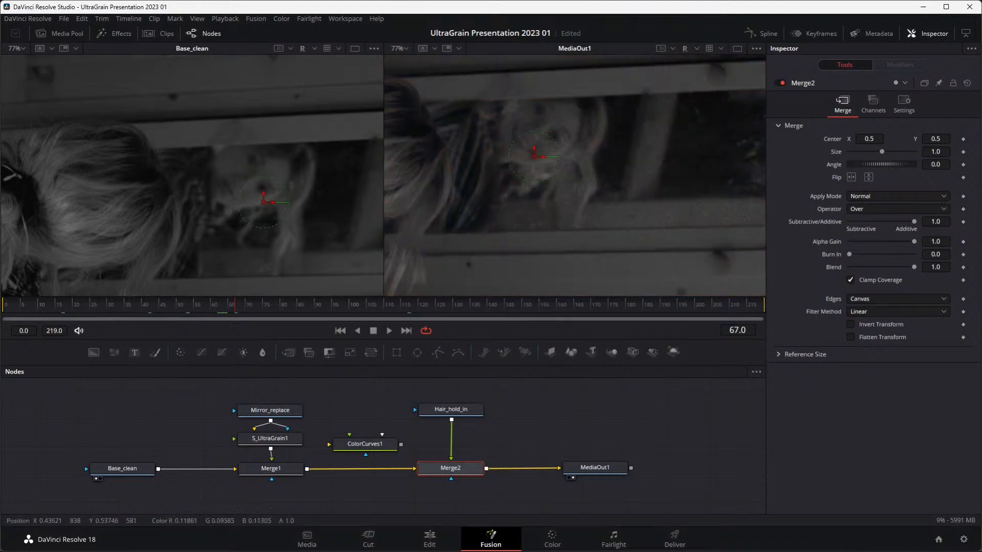
Step: Magnify Base_clean to 311% and examine the red-channel grain on the wooden beam and the reflected face
scroll(237, 184, "up", 3)
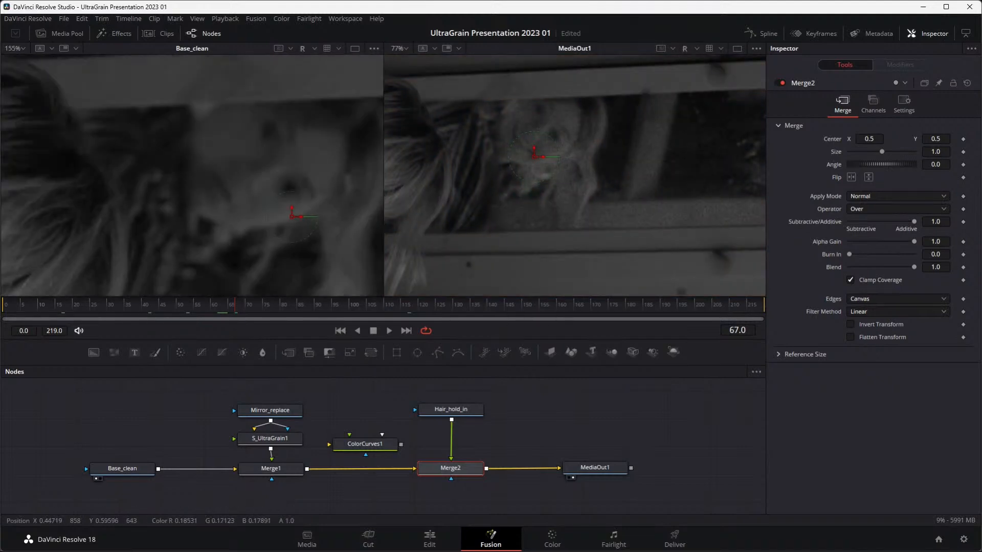
left_click_drag(235, 128, 126, 167)
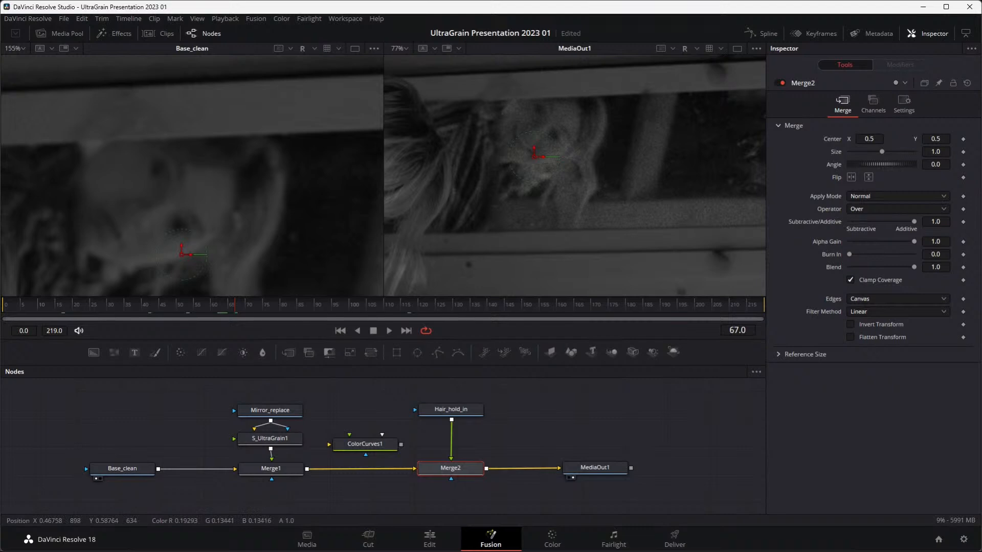
scroll(191, 176, "up", 3)
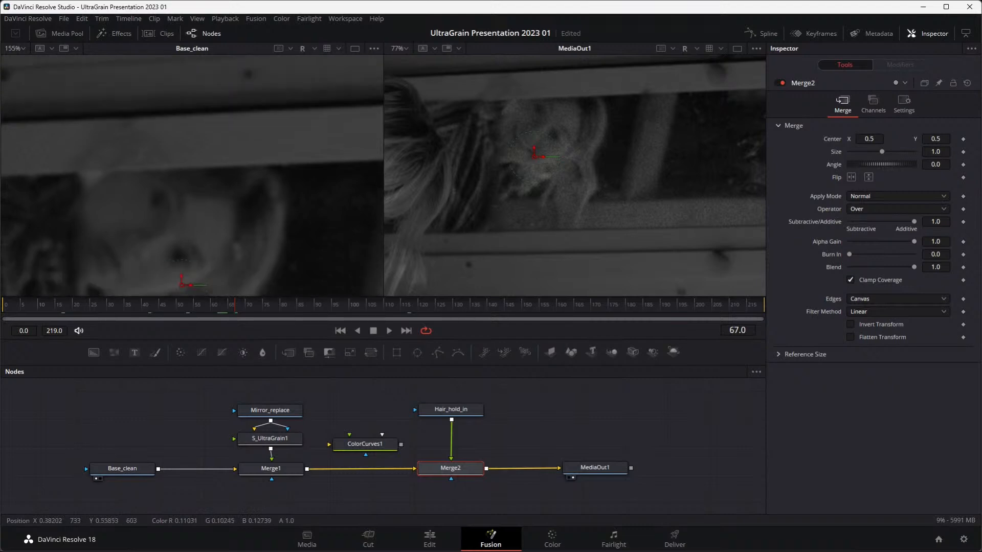
scroll(192, 176, "up", 2)
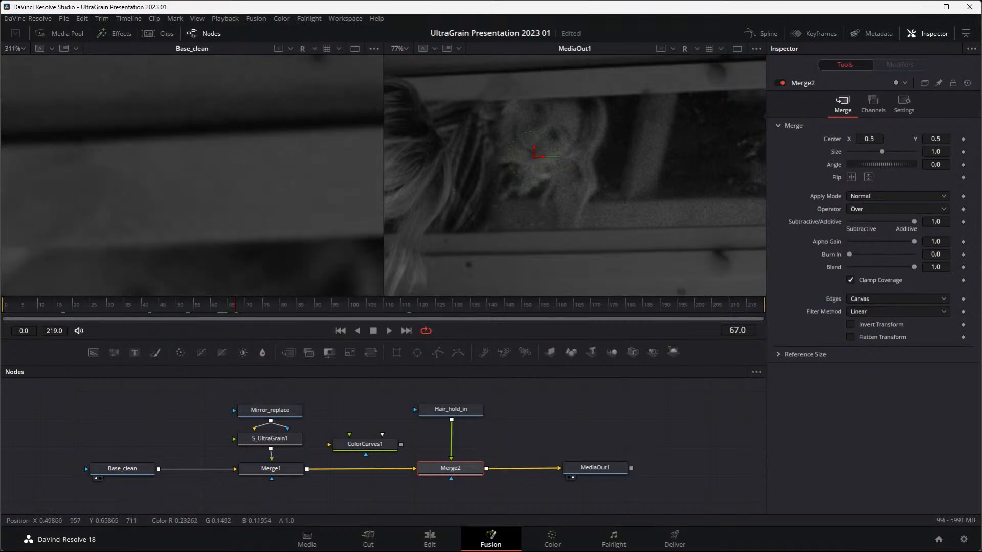
scroll(192, 176, "down", 4)
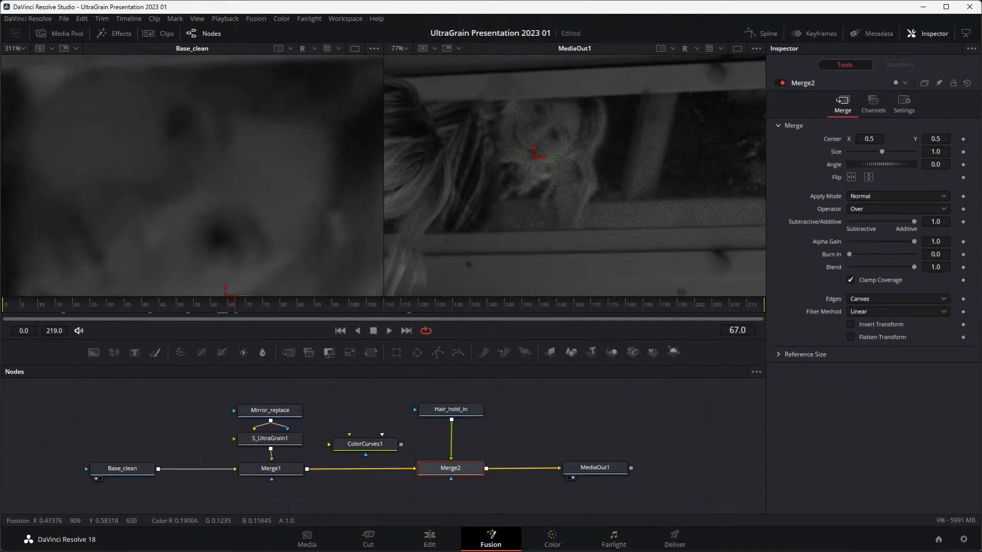
Step: Show Mirror_replace in place of MediaOut1 and examine its red-channel grain, close up and across the whole mirror patch
scroll(596, 146, "up", 2)
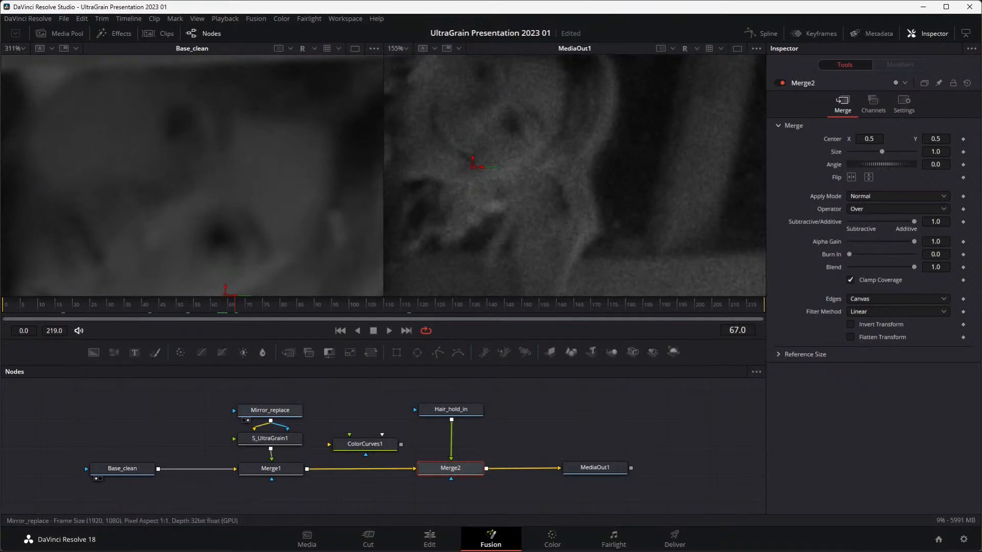
key("2")
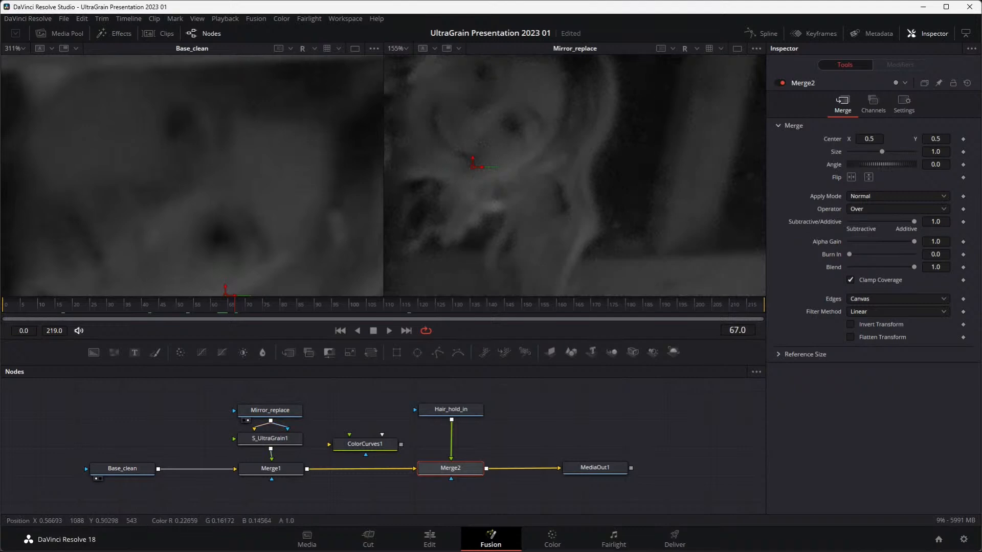
scroll(575, 175, "up", 3)
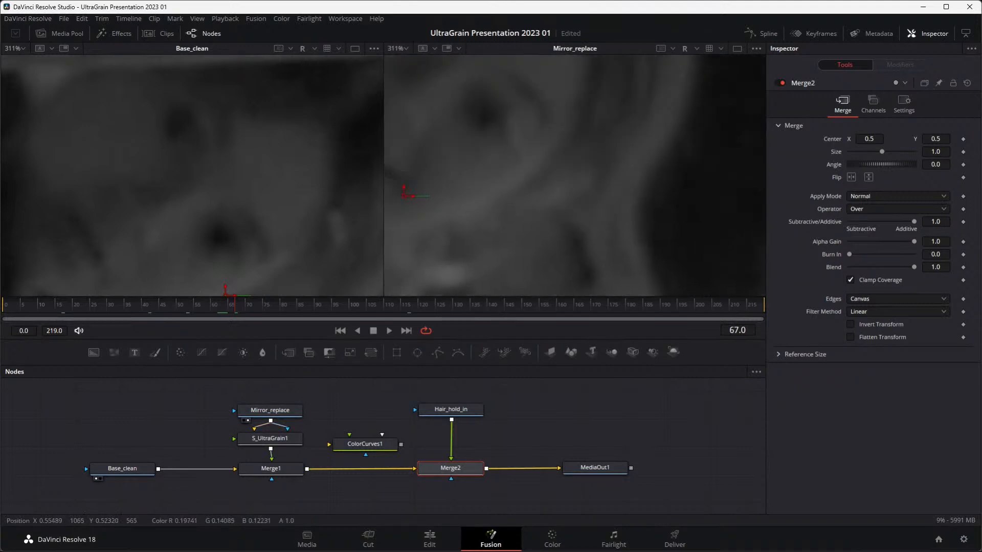
scroll(705, 199, "down", 3)
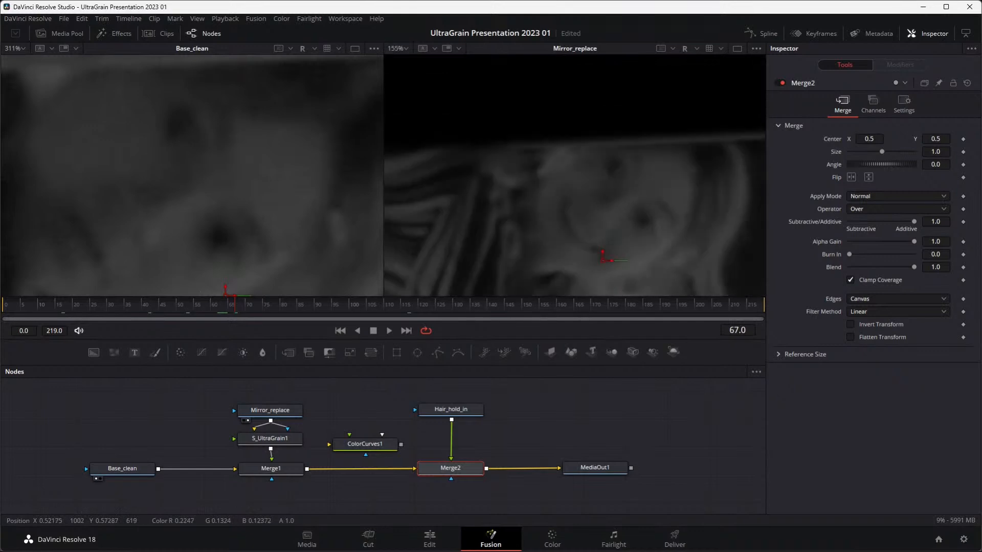
scroll(705, 200, "down", 3)
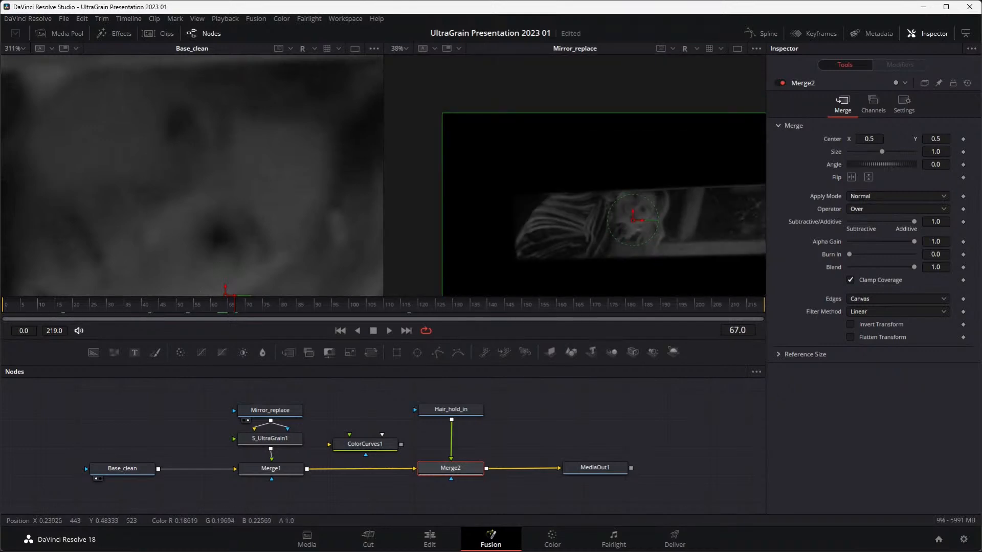
scroll(661, 197, "up", 5)
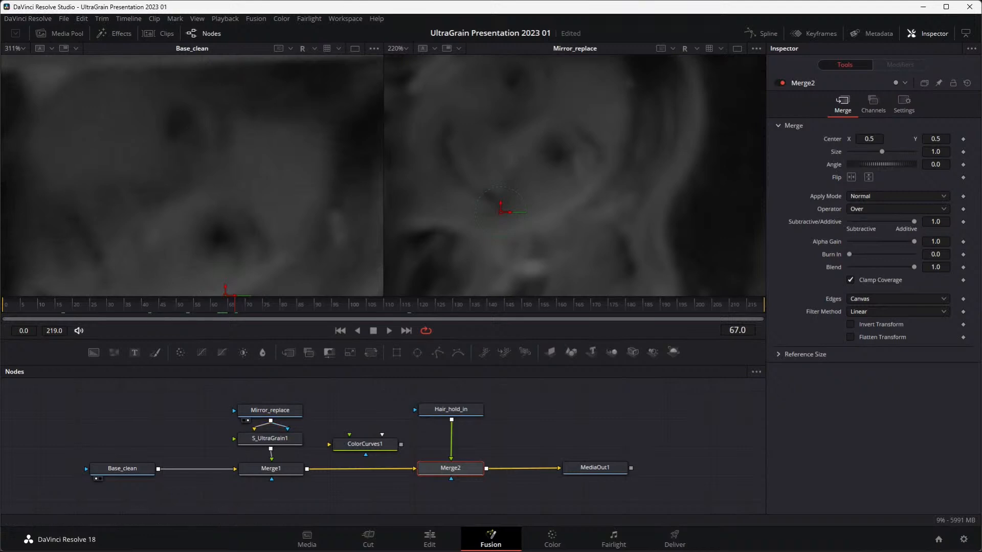
Step: View S_UltraGrain1 beside Base_clean, preview the Blackmagic Pocket Cinema Camera 4K and 6K presets, and load the 6K one
left_click(270, 438)
key("2")
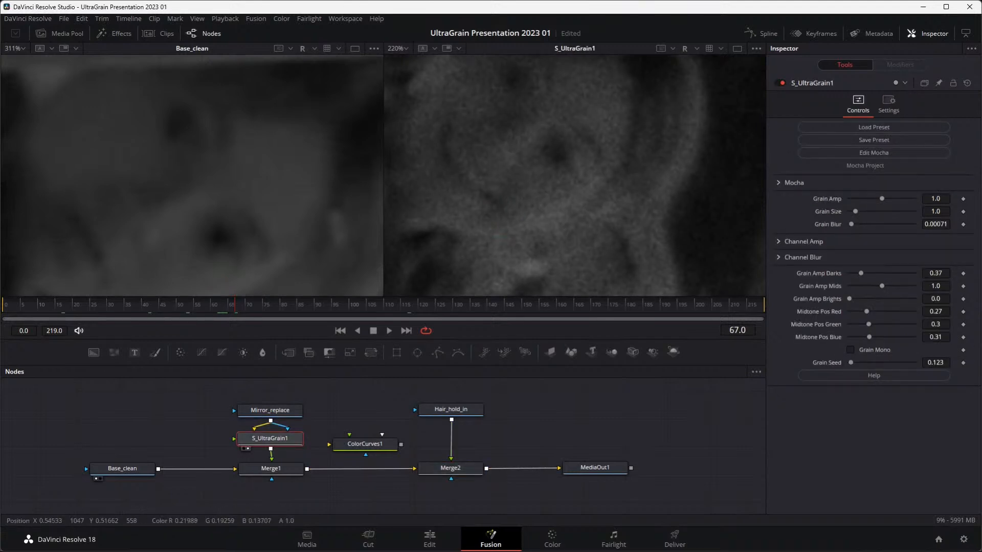
left_click(874, 127)
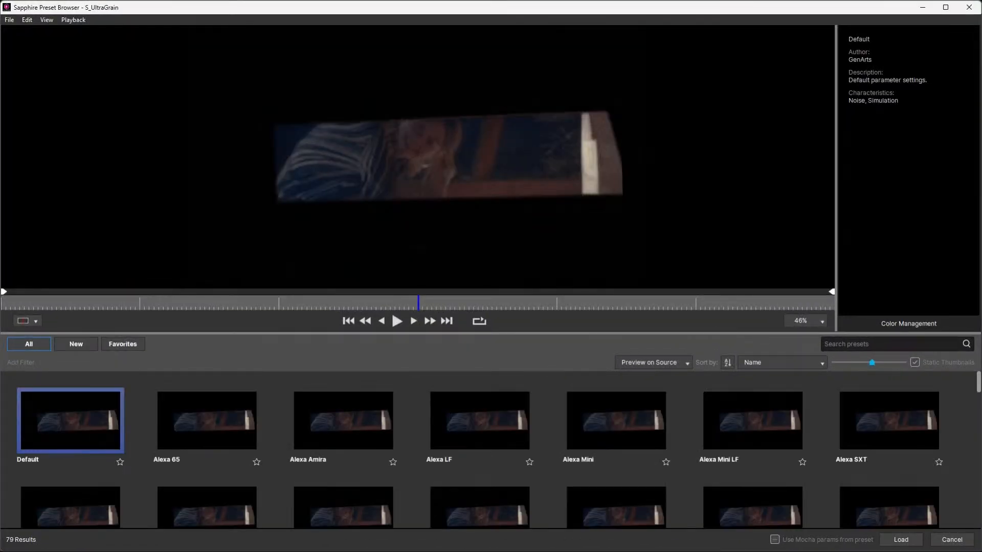
scroll(417, 154, "up", 5)
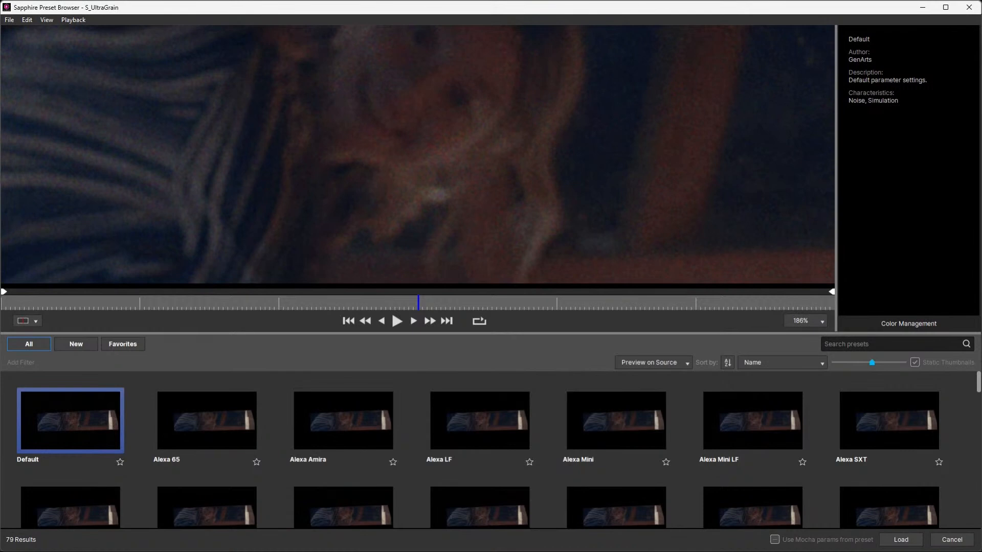
scroll(491, 450, "down", 3)
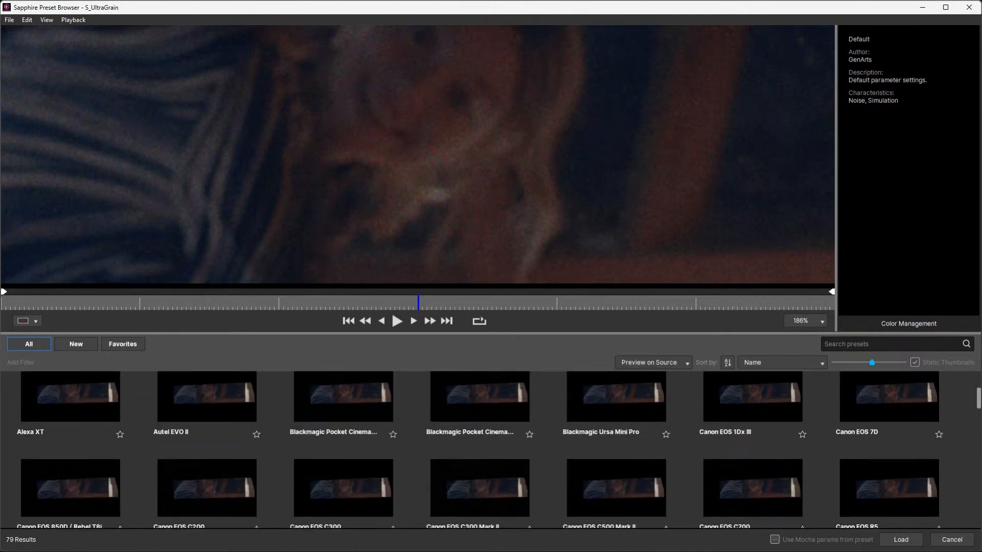
left_click(343, 397)
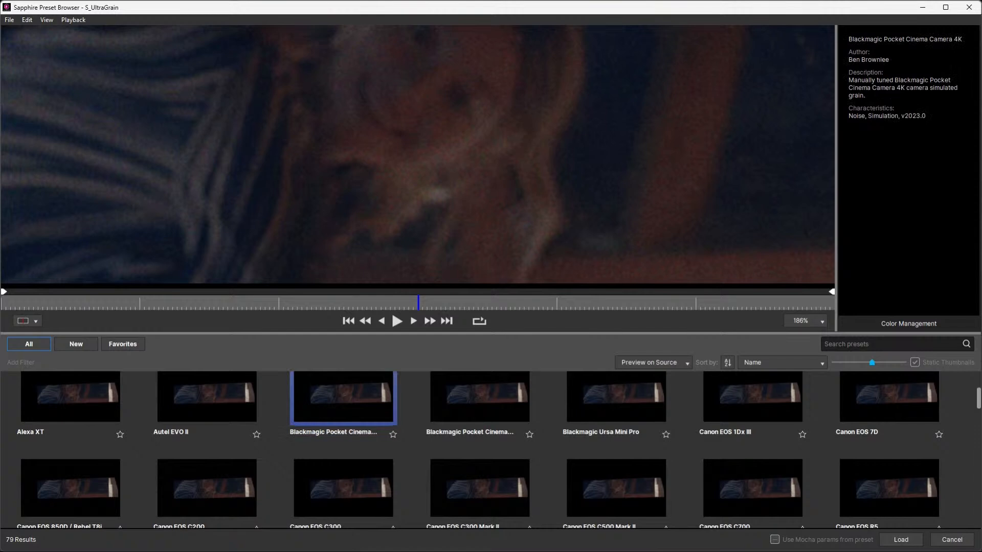
left_click(480, 397)
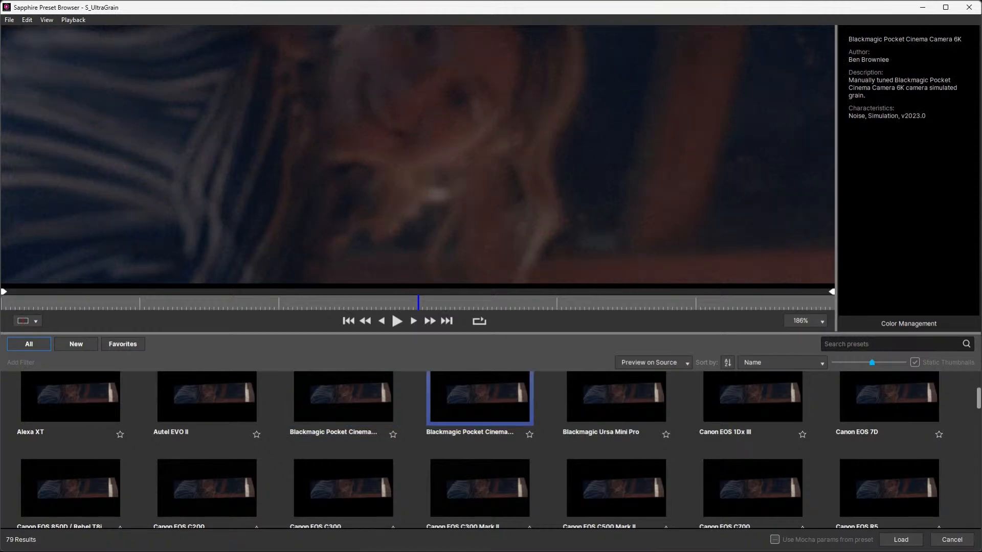
left_click(900, 539)
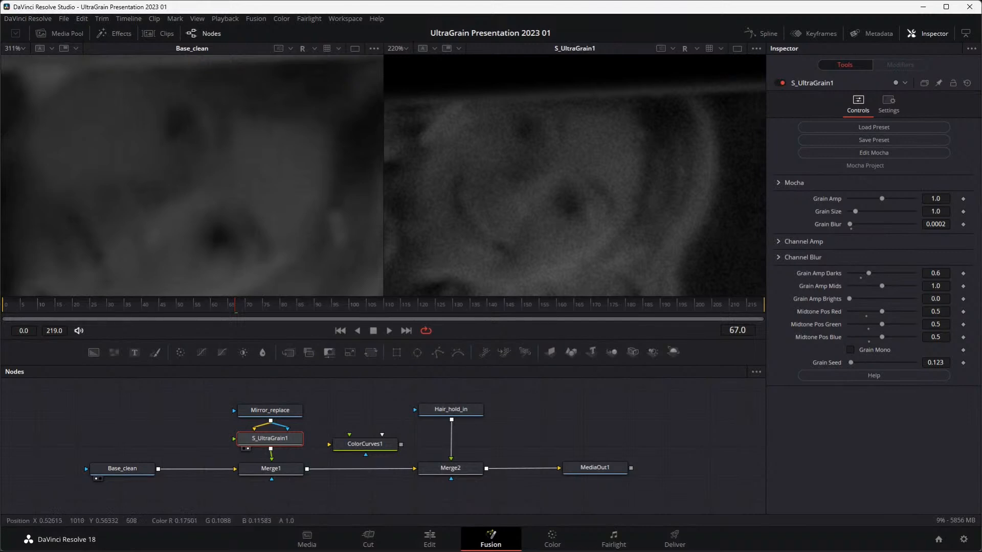
Step: Reduce the Grain Size of S_UltraGrain1 to about 0.724
mouse_move(855, 212)
left_mouse_down()
mouse_move(887, 211)
mouse_move(853, 211)
left_mouse_up()
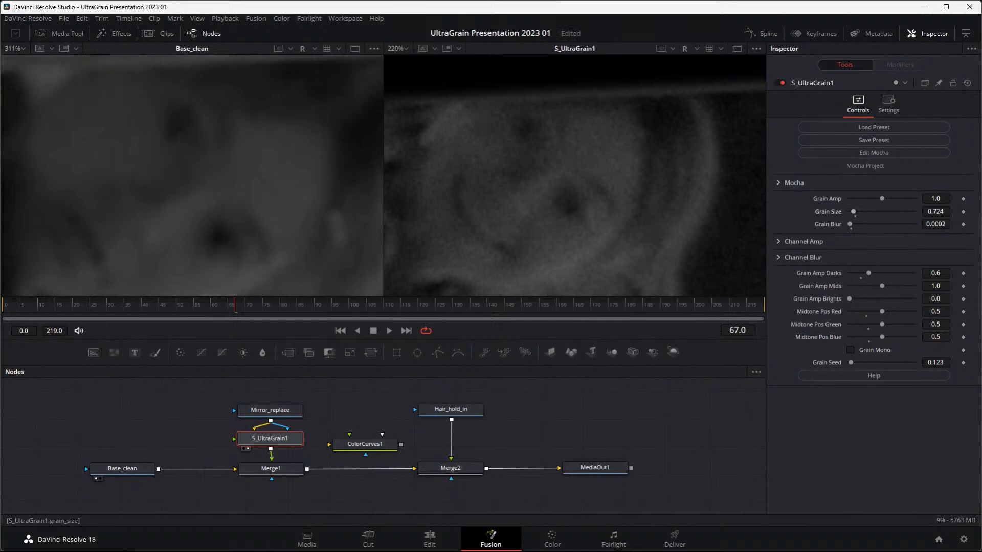
Step: Undo the last Grain Size change and lower the Grain Amp of S_UltraGrain1 to about 0.283
key("ctrl+z")
left_click_drag(882, 198, 858, 198)
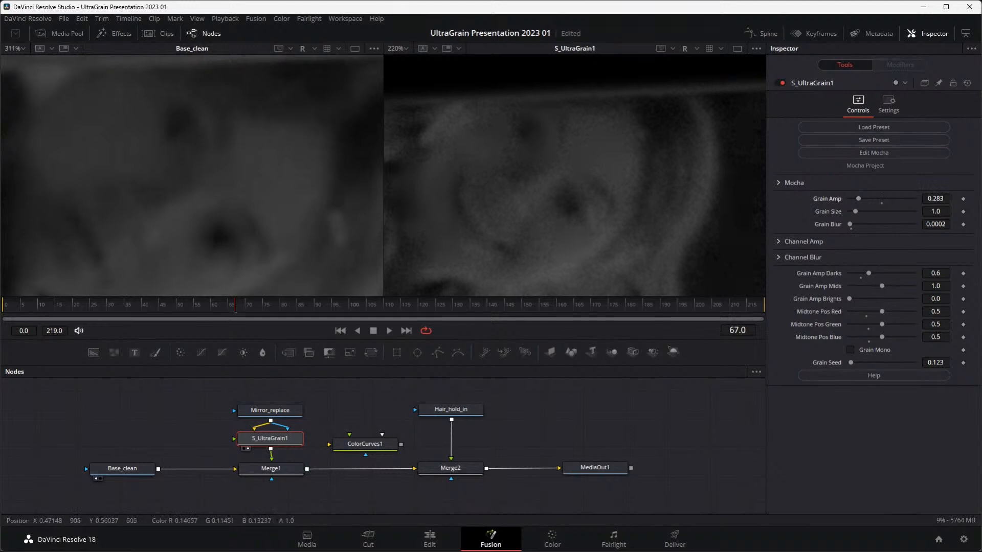
scroll(575, 174, "up", 5)
scroll(575, 174, "down", 2)
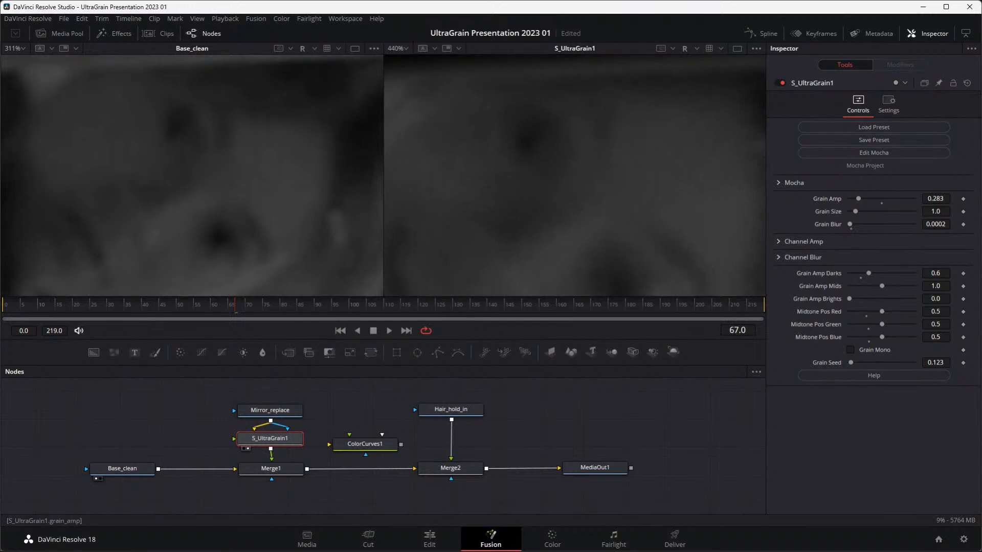
left_click_drag(858, 198, 858, 199)
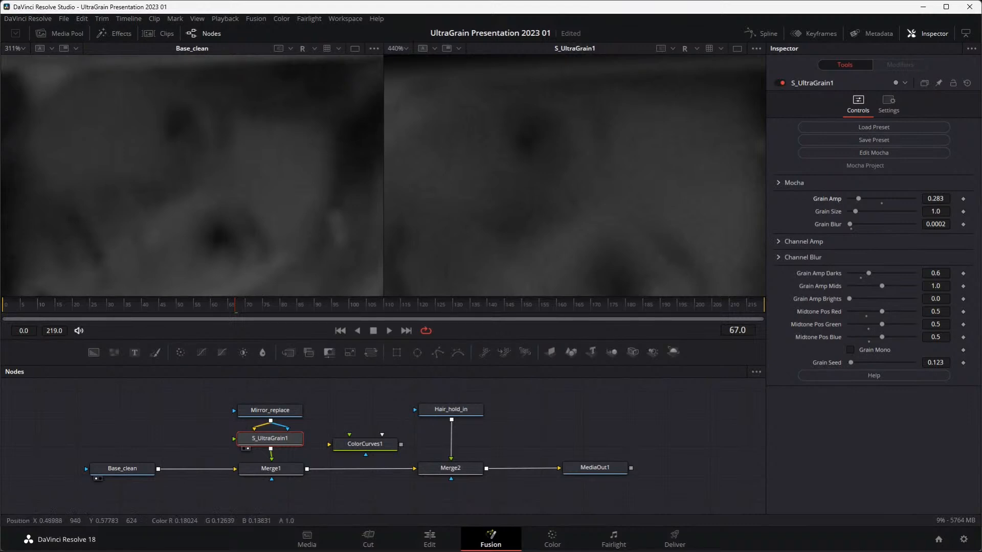
Step: Play Base_clean and S_UltraGrain1 side by side and compare their red-channel grain in motion across several parts of the shot
scroll(574, 175, "down", 5)
scroll(575, 175, "up", 2)
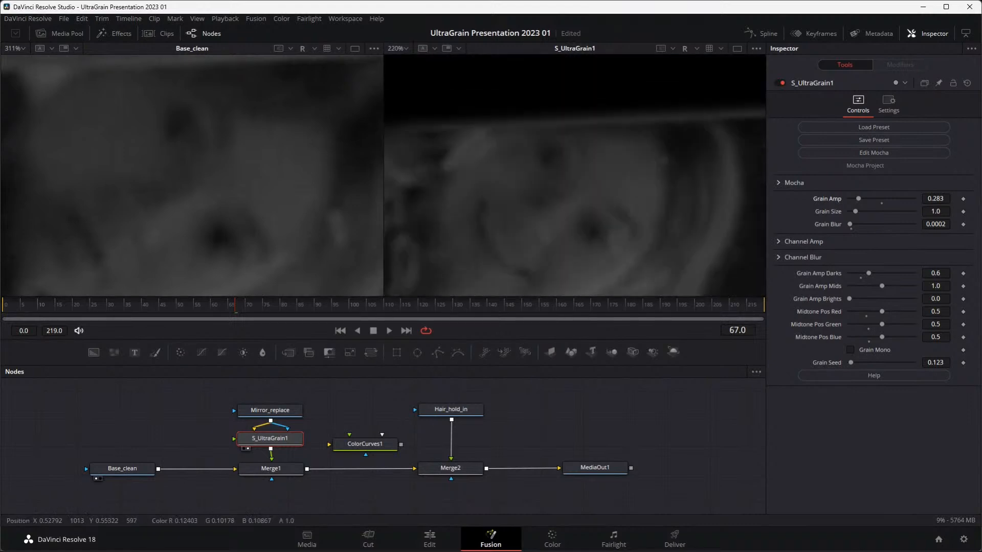
key("Left")
key("Left")
key("Left")
key("space")
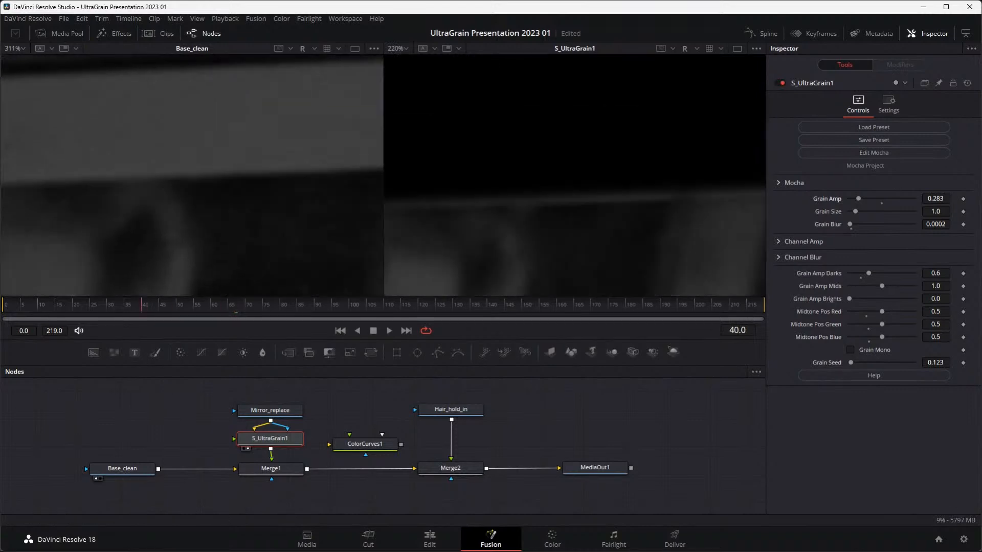
key("space")
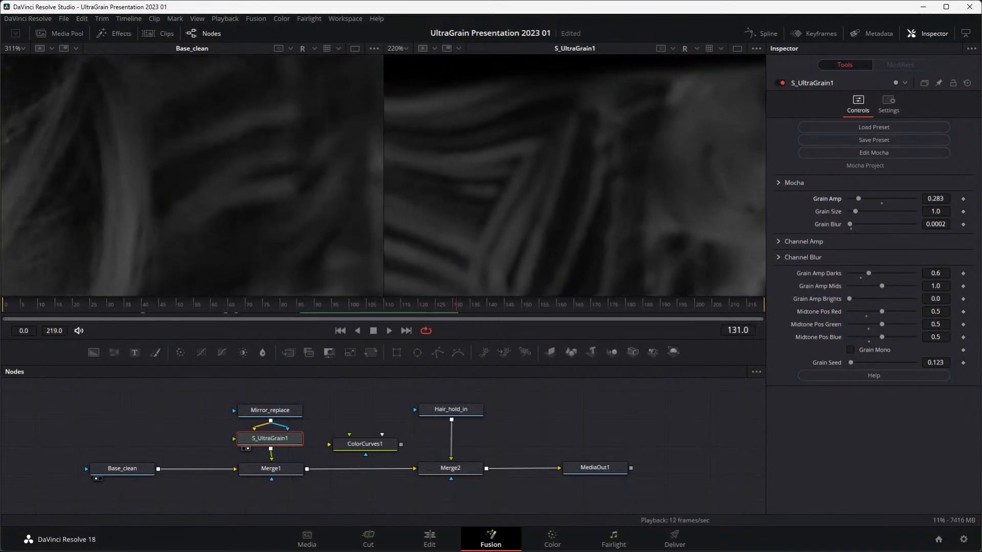
key("space")
key("Left")
key("Left")
key("Left")
key("Left")
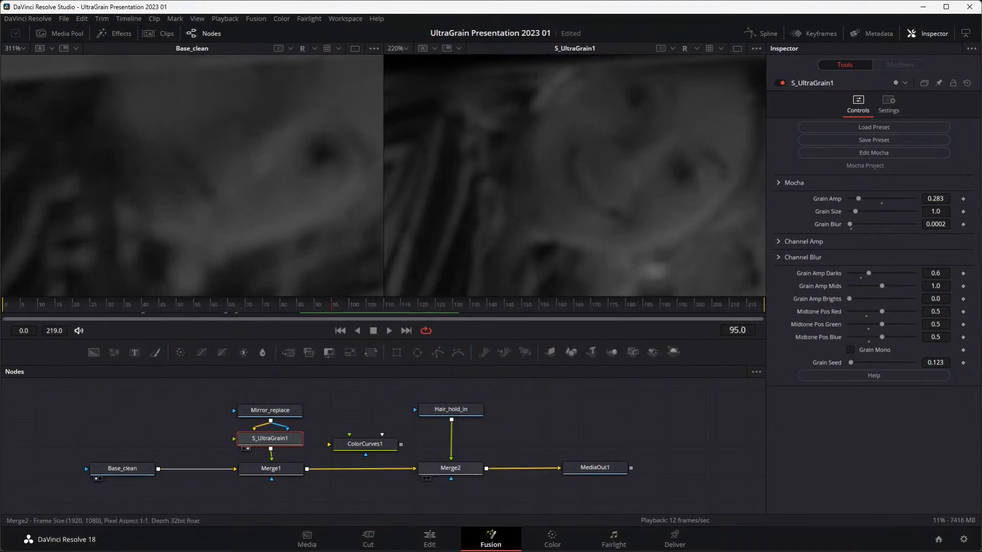
Step: Insert ColorCurves1 between Merge2 and MediaOut1 and view its output in full color in a single viewer
key("2")
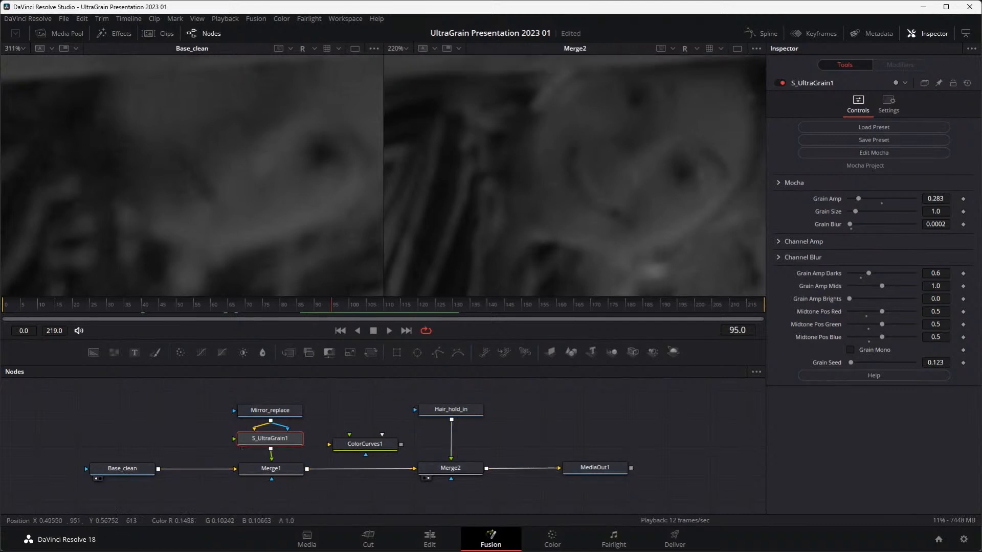
key("ctrl+shift+w")
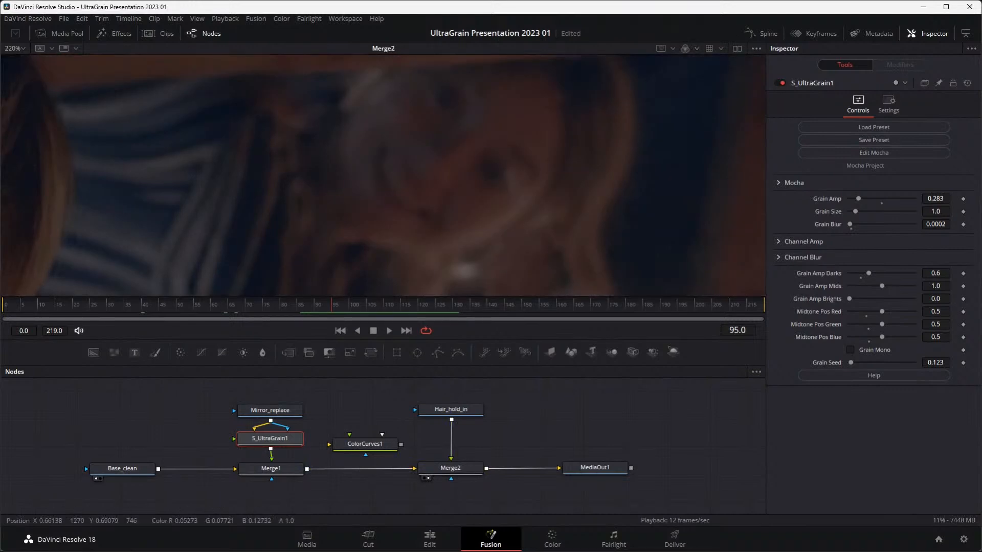
left_click_drag(365, 443, 526, 469)
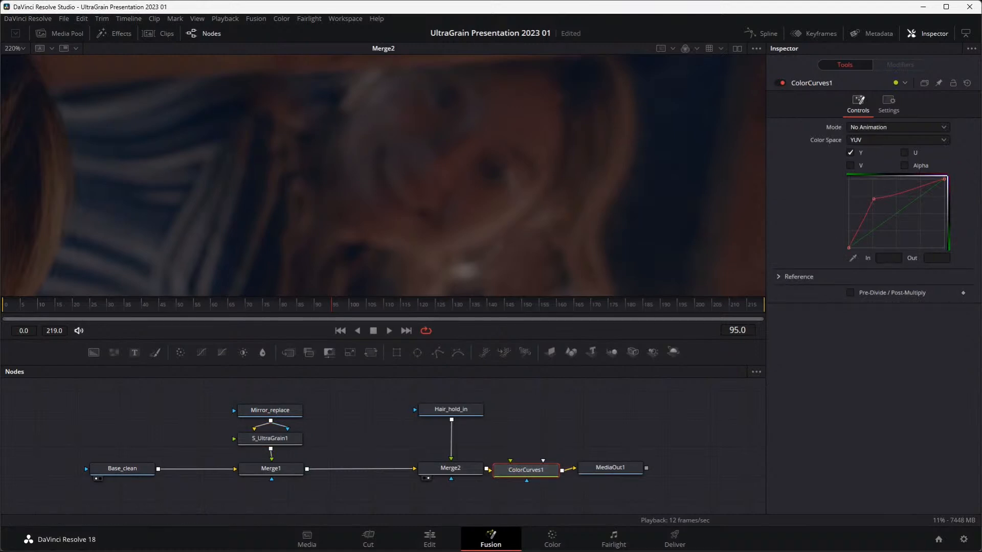
left_click_drag(526, 470, 534, 468)
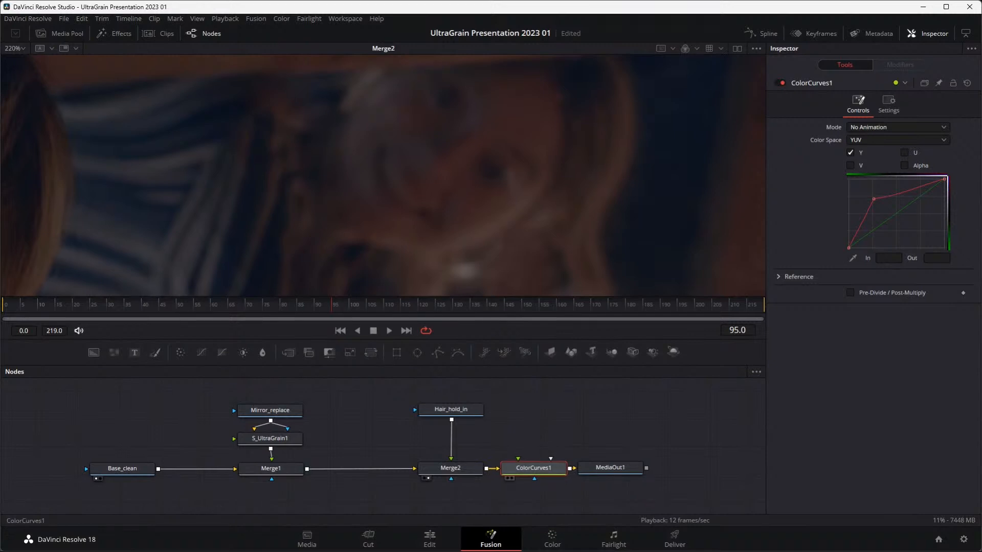
key("1")
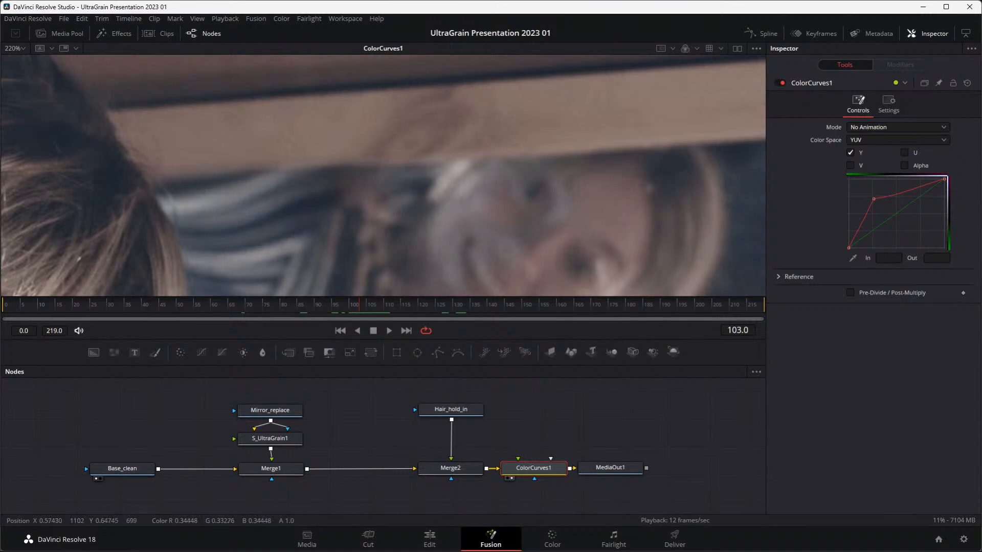
scroll(562, 205, "down", 2)
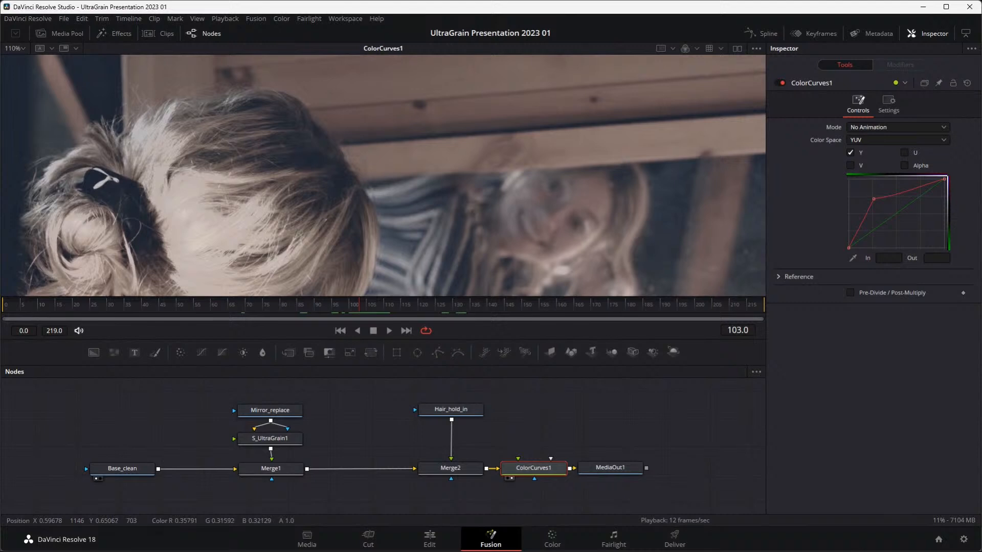
left_click_drag(610, 467, 646, 467)
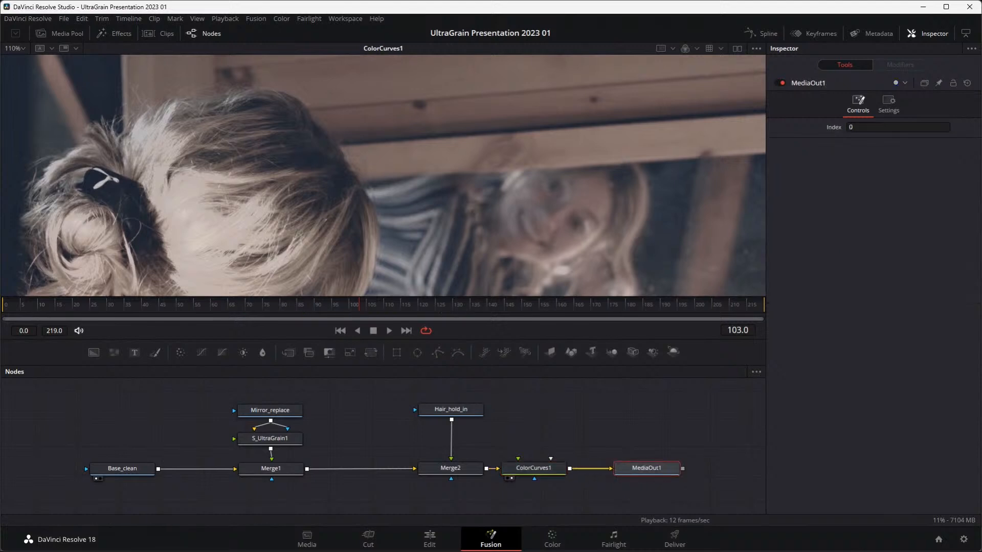
Step: Switch to the Edit page and open the 02 Grain vs overlay timeline
key("shift+4")
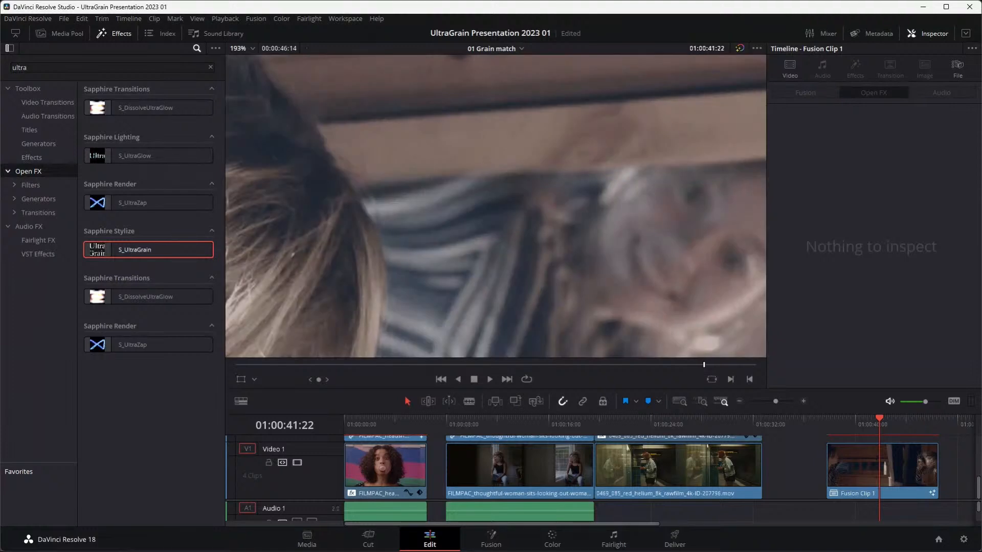
left_click(494, 49)
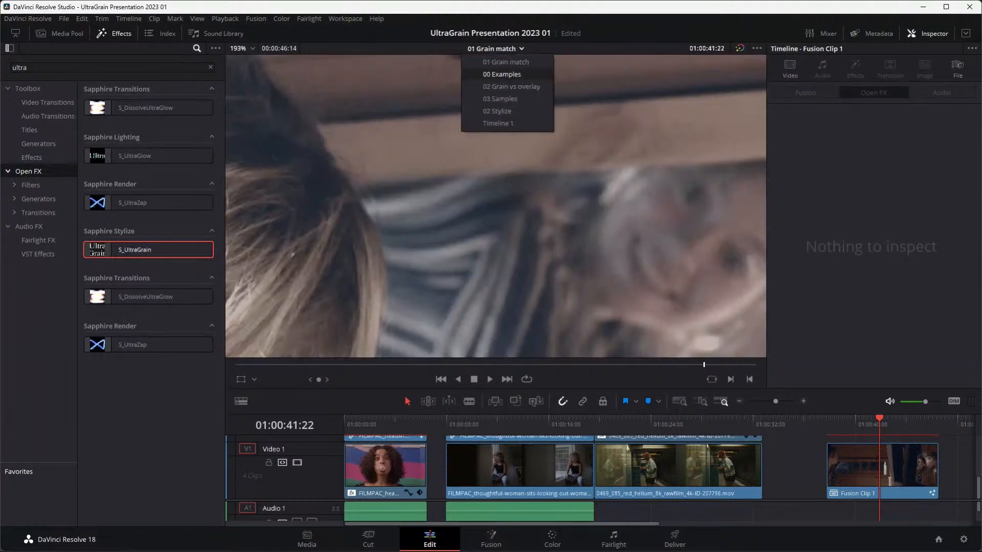
key("Escape")
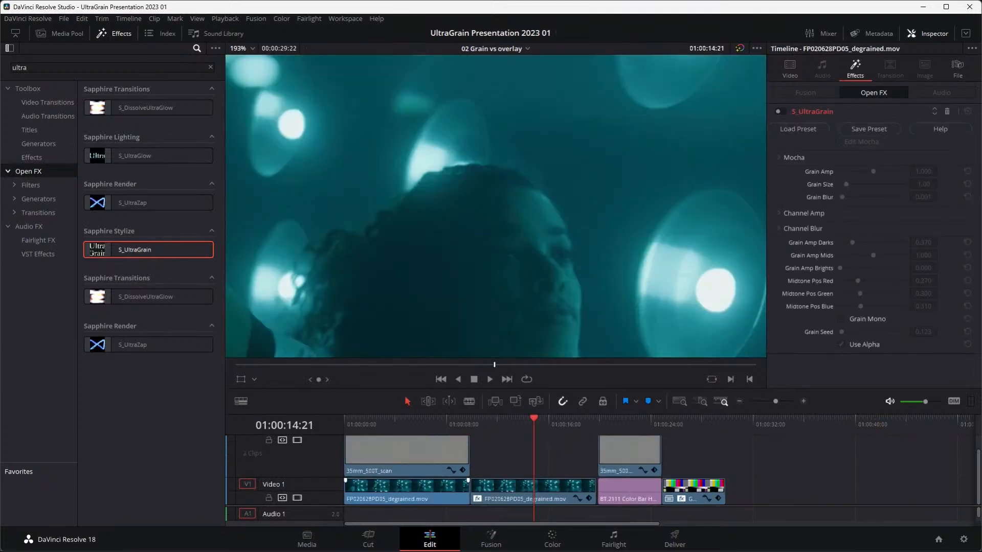
Step: Examine the grain overlay on the first clip at 01:00:04:23, magnified to 235%, and select the 35mm_500T_scan clip above it
left_click(407, 420)
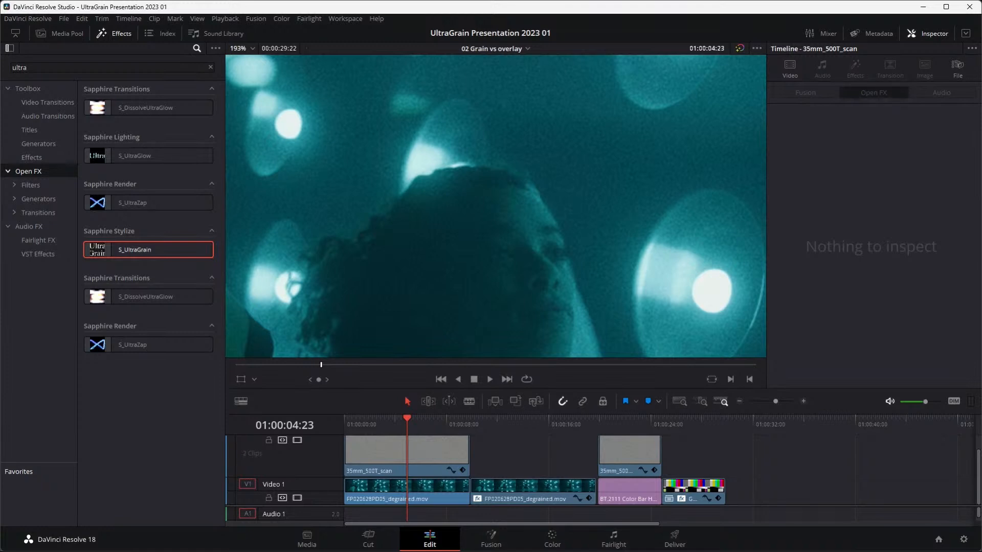
scroll(496, 205, "up", 5)
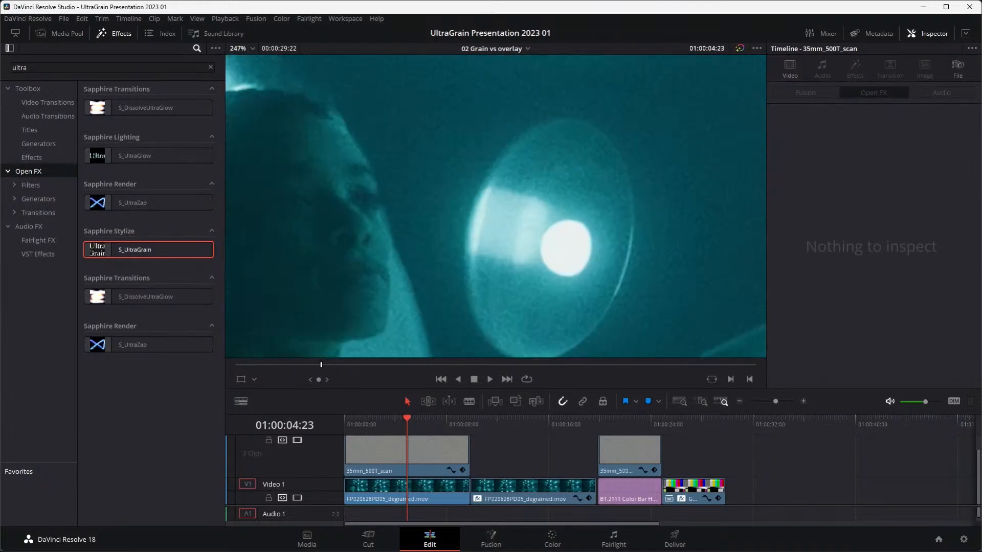
scroll(496, 205, "down", 1)
left_click(389, 452)
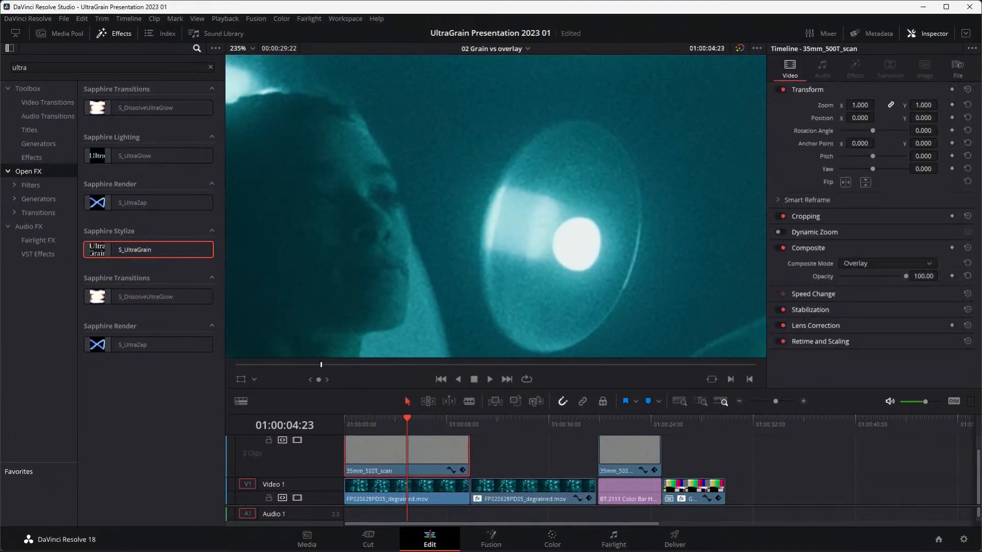
Step: Open the matching source frame of 35mm_500T_scan, magnify it to 236%, and play the scanned grain
key("f")
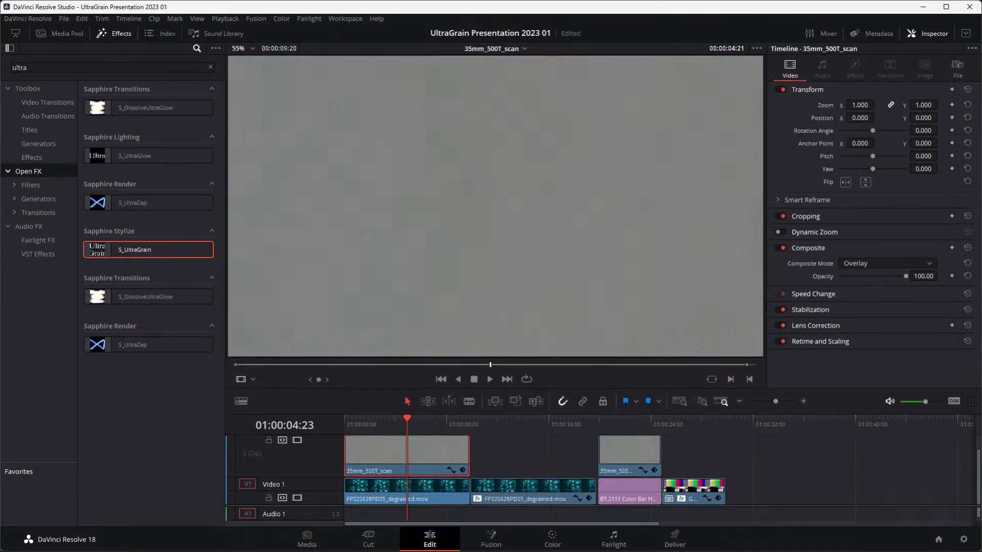
scroll(496, 204, "up", 10)
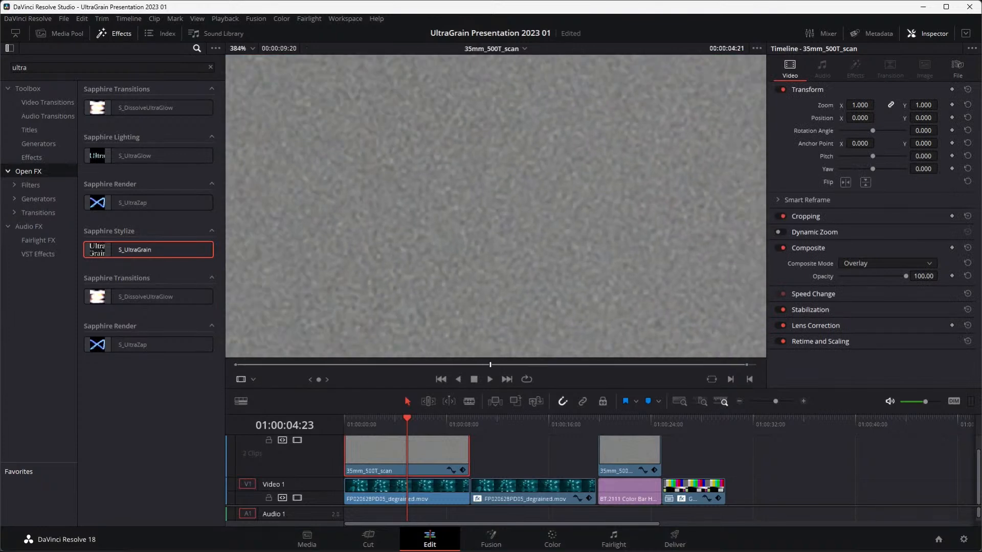
scroll(496, 204, "down", 3)
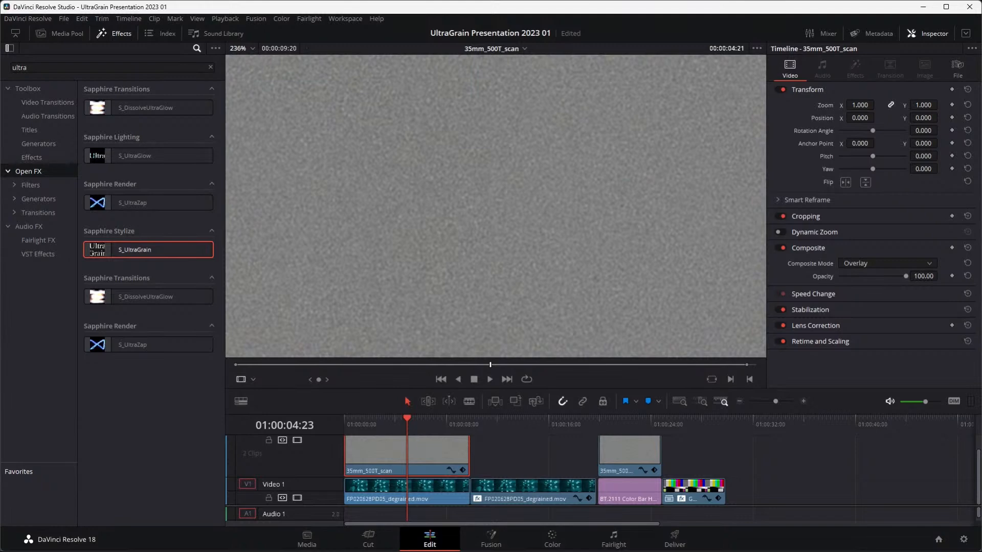
left_click_drag(490, 365, 436, 365)
left_click(490, 379)
key("space")
Step: Return to the timeline and compare the degrained base clip with the 35mm_500T_scan overlay's composite settings and grain
left_click(378, 490)
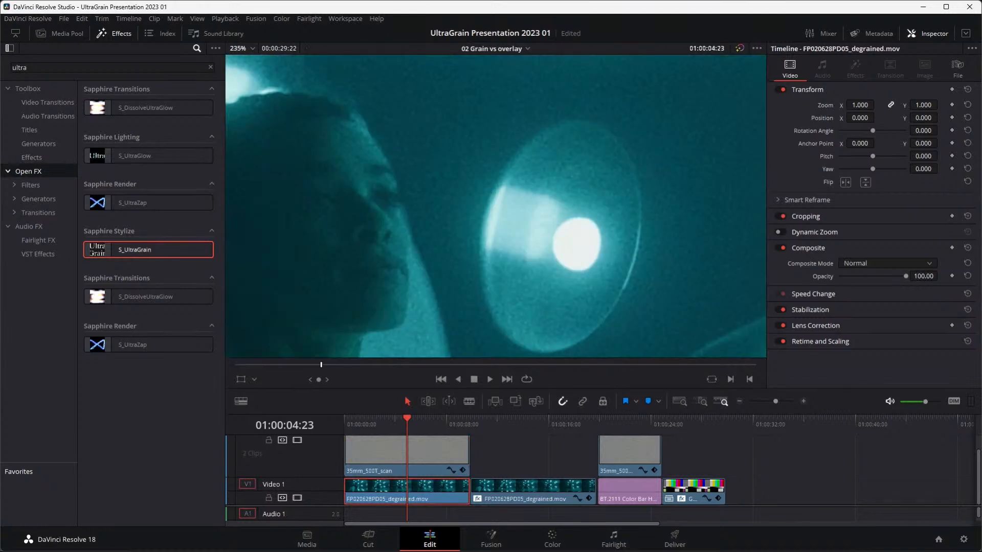
left_click(389, 452)
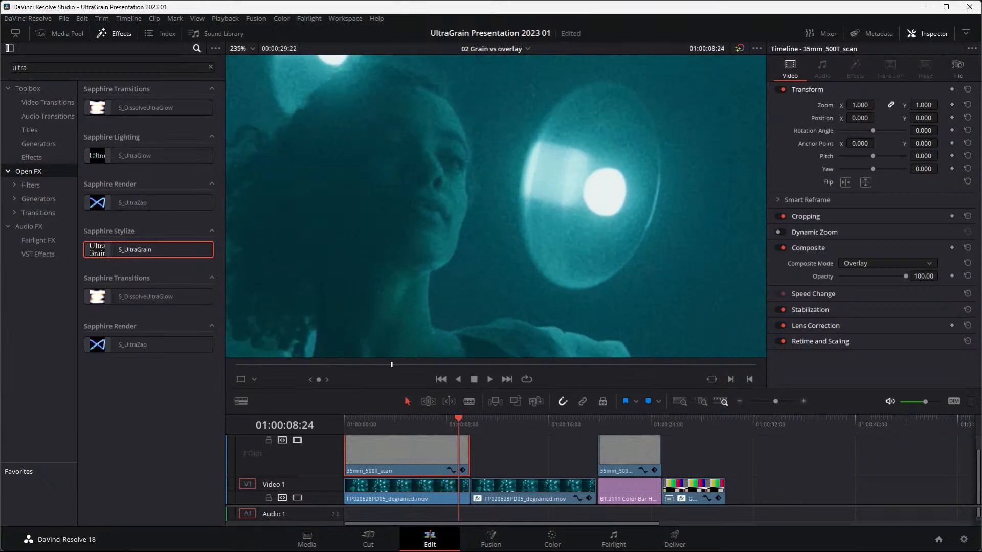
key("j")
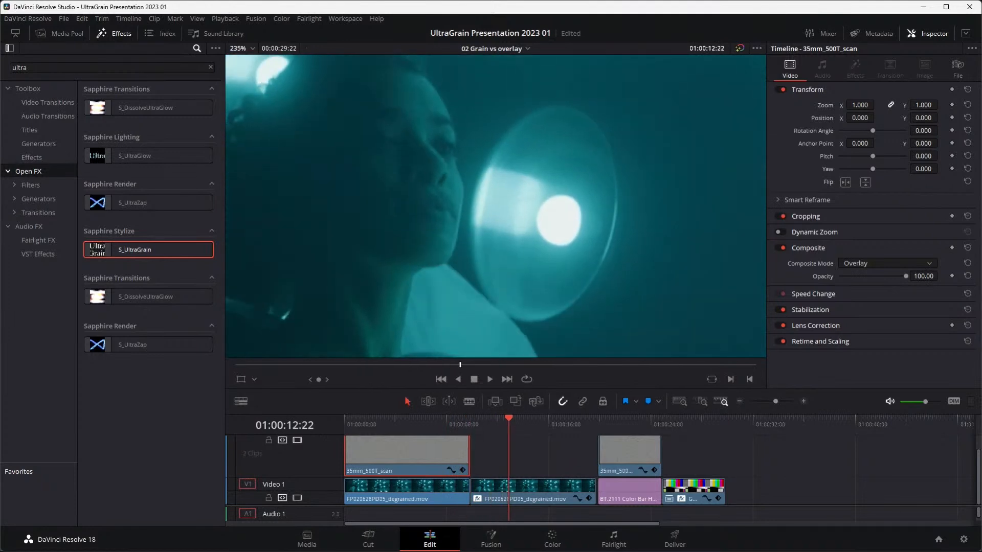
Step: Enable S_UltraGrain on the second FP020628PD05_degrained.mov clip and save the project
left_click(531, 490)
left_click(855, 69)
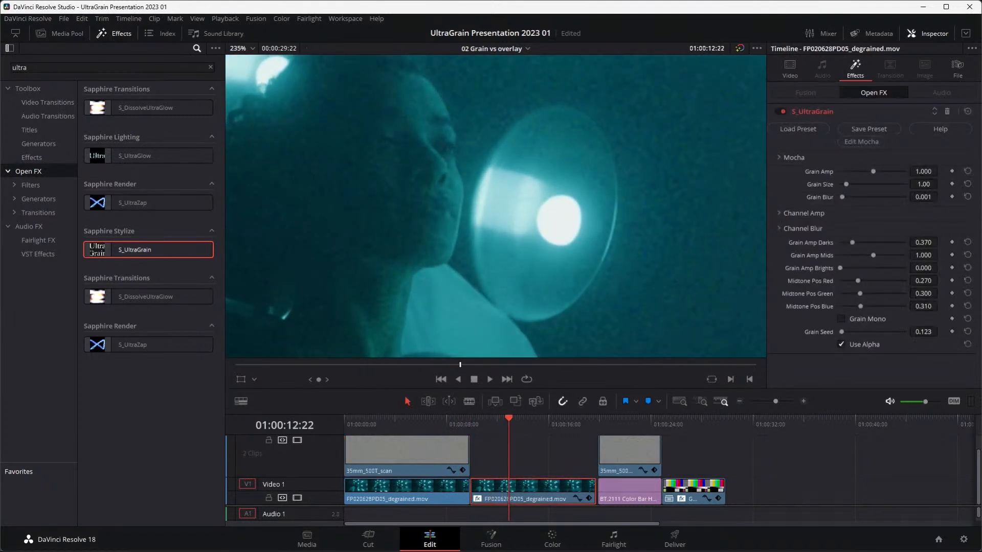
key("ctrl+s")
Step: Search the S_UltraGrain presets for kodak, preview Kodak 35mm 500T, and load a Kodak film-grain preset
left_click(797, 129)
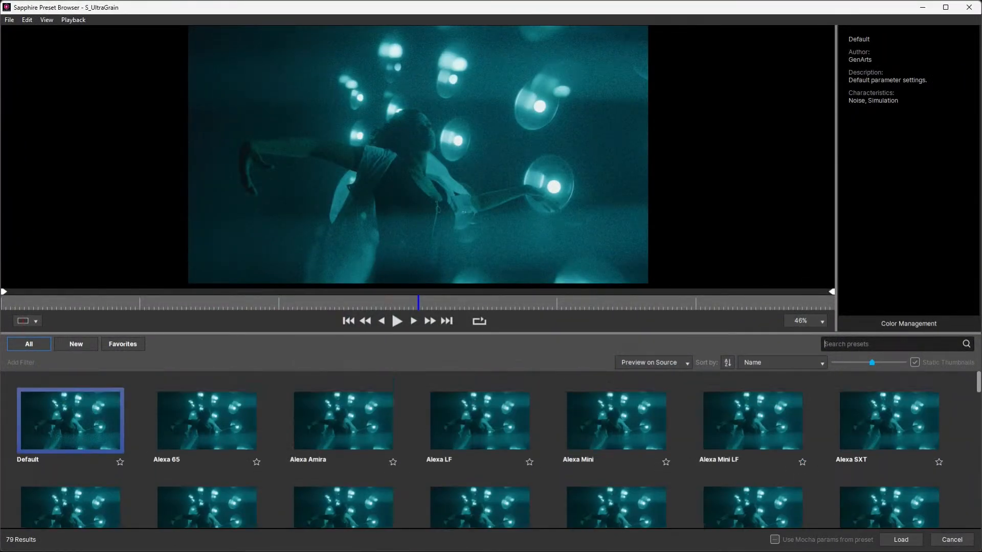
type("kodak")
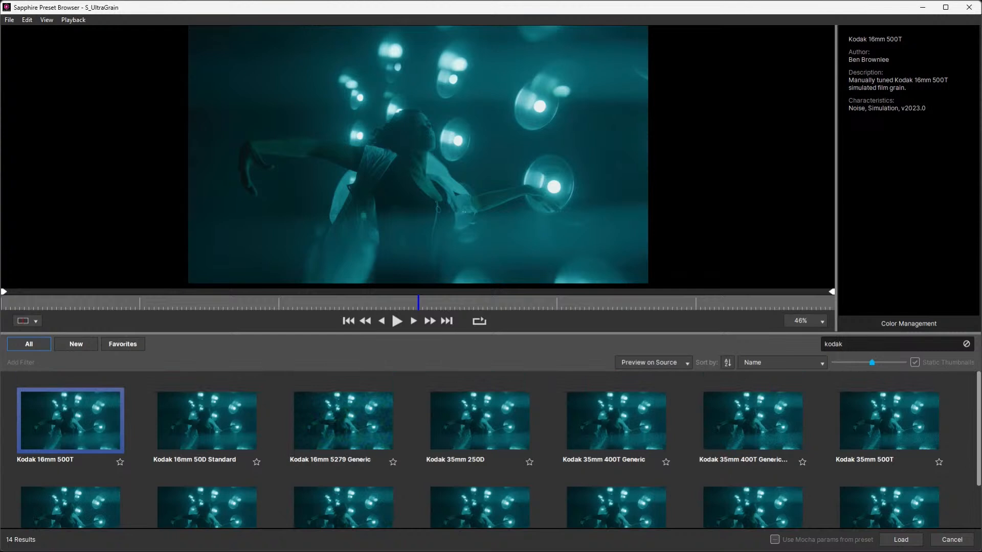
left_click(888, 420)
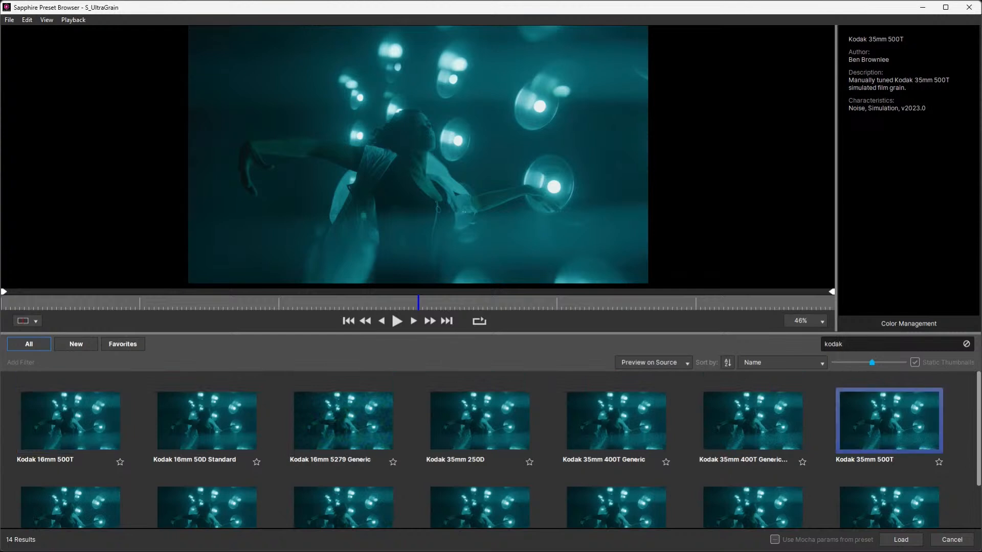
scroll(491, 450, "down", 2)
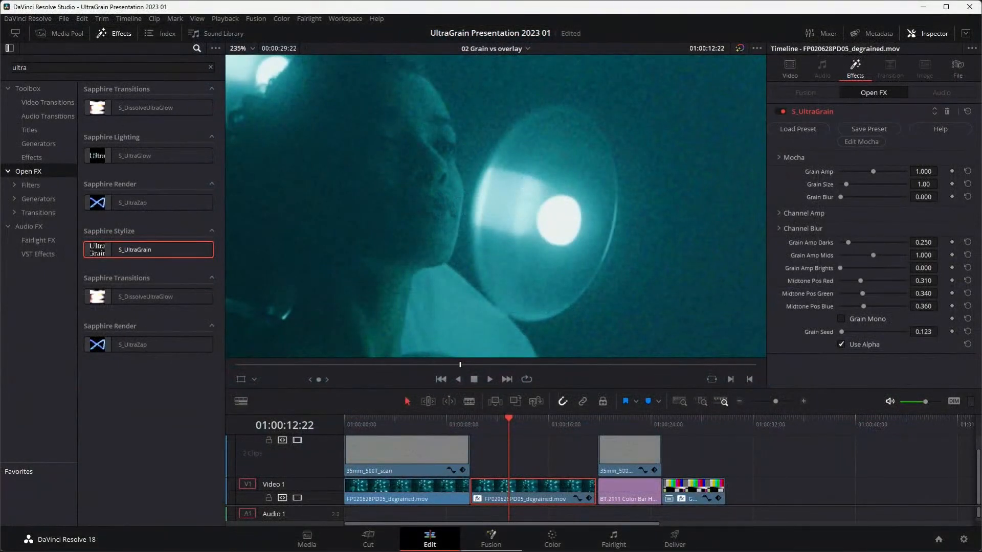
Step: Inspect the UltraGrain clip's grain between 01:00:13:16 and 01:00:14:21 at up to 402% and turn on Grain Mono
left_click(424, 424)
left_click_drag(423, 423, 518, 424)
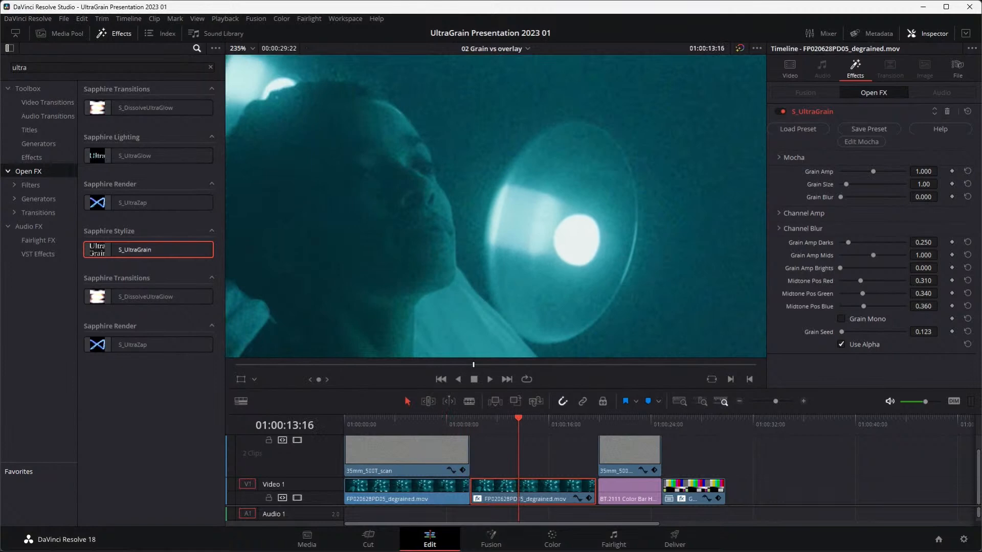
scroll(498, 199, "up", 5)
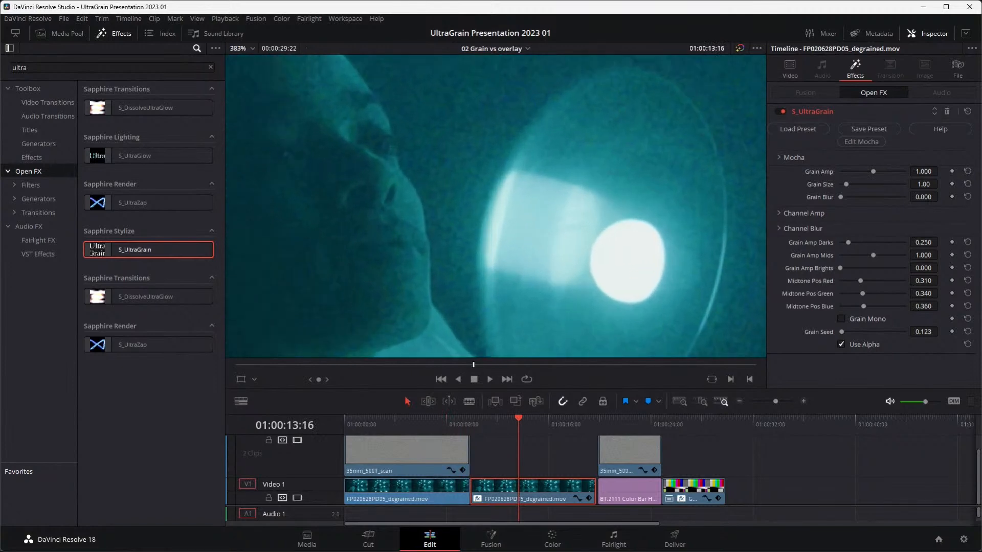
mouse_move(519, 423)
left_mouse_down()
mouse_move(413, 424)
mouse_move(533, 424)
left_mouse_up()
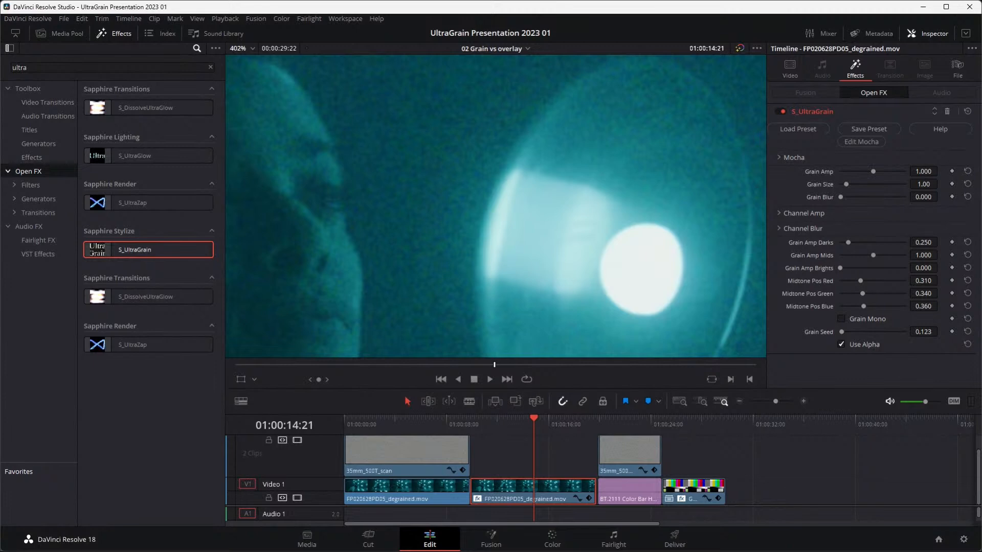
mouse_move(534, 424)
left_mouse_down()
mouse_move(419, 424)
mouse_move(531, 424)
left_mouse_up()
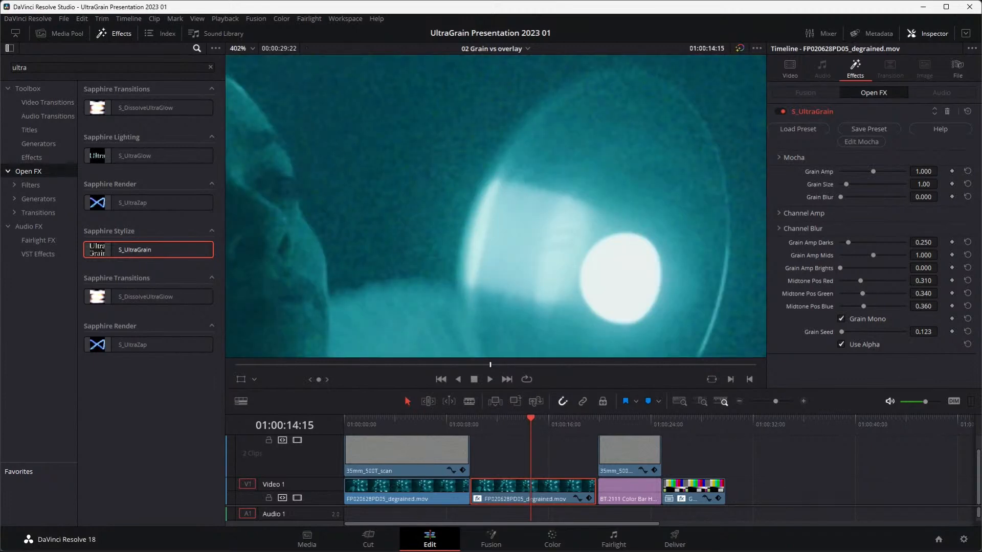
Step: Try changing Grain Amp Brights on the UltraGrain clip at 01:00:15:21, then return it to 0.000 and save the project
mouse_move(531, 424)
left_mouse_down()
mouse_move(413, 423)
mouse_move(546, 424)
left_mouse_up()
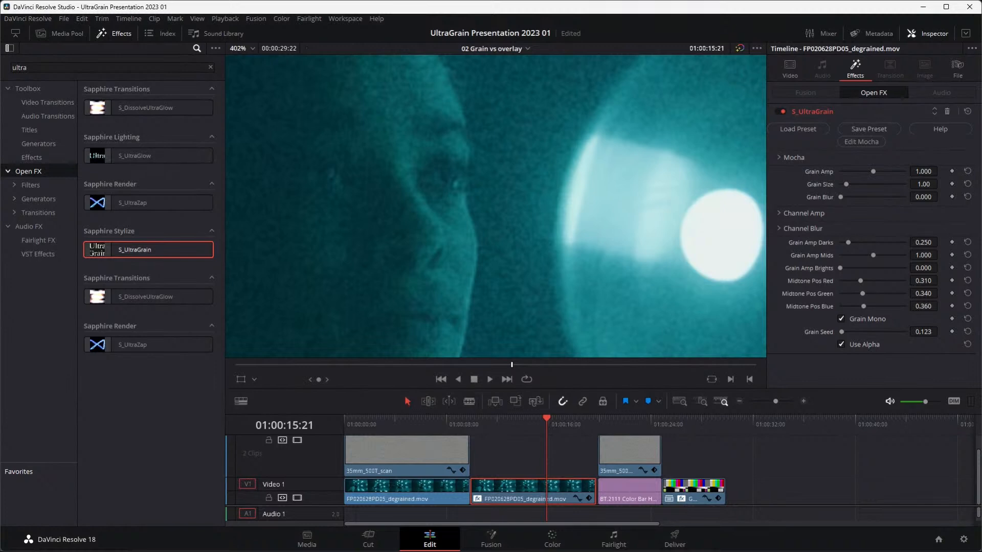
mouse_move(923, 267)
left_mouse_down()
mouse_move(941, 267)
mouse_move(930, 268)
left_mouse_up()
key("ctrl+s")
left_click_drag(930, 268, 915, 268)
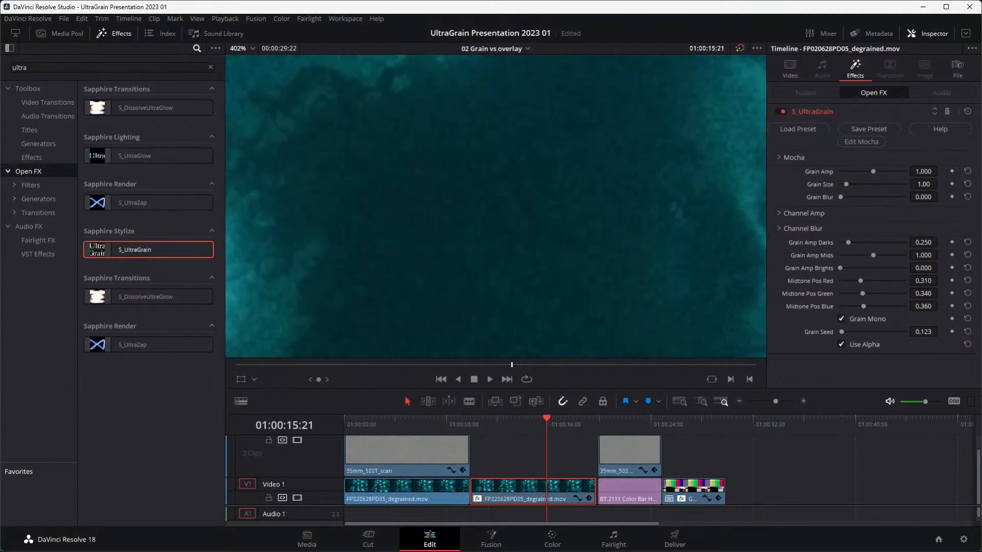
key("ctrl+s")
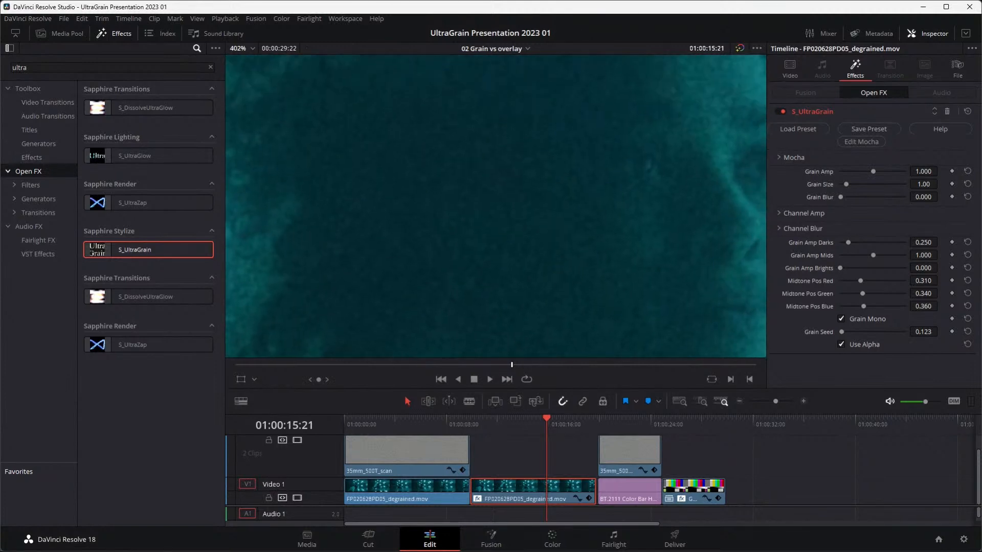
Step: Set Grain Amp Darks to 0.202 on the UltraGrain clip and save the project
mouse_move(922, 242)
left_mouse_down()
mouse_move(974, 243)
mouse_move(935, 242)
left_mouse_up()
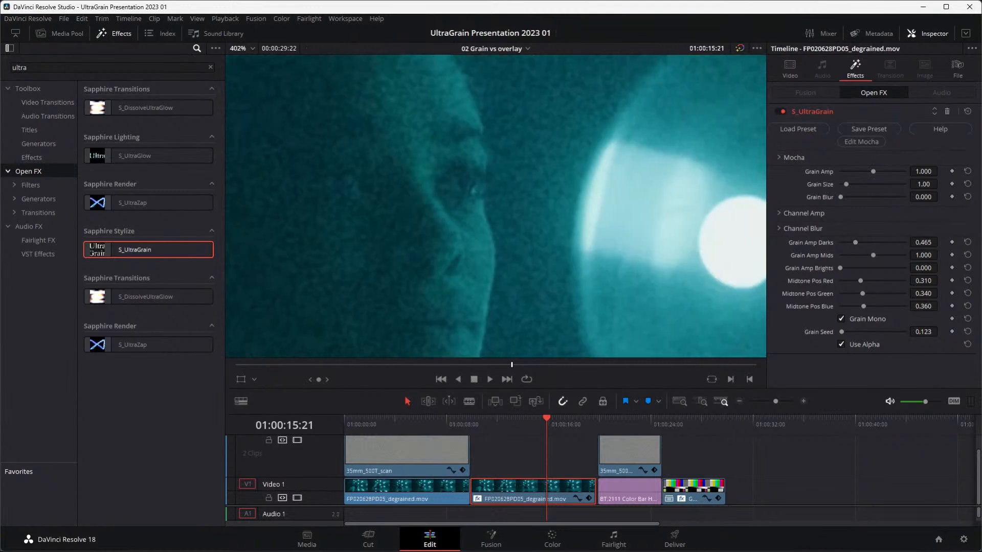
left_click_drag(935, 243, 922, 243)
key("ctrl+s")
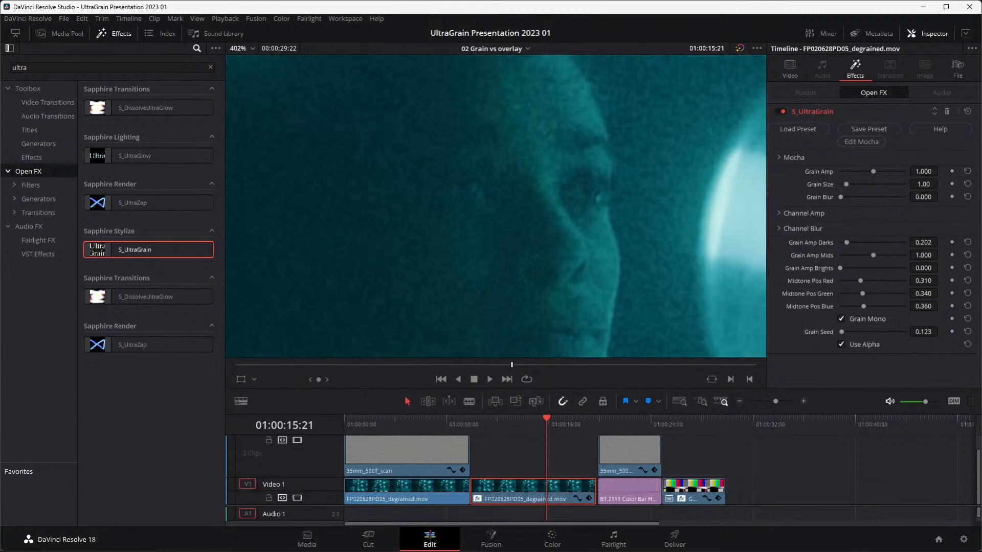
Step: Play the UltraGrain clip from its start at 93% zoom and review its Channel Amp and Channel Blur settings
scroll(495, 206, "down", 3)
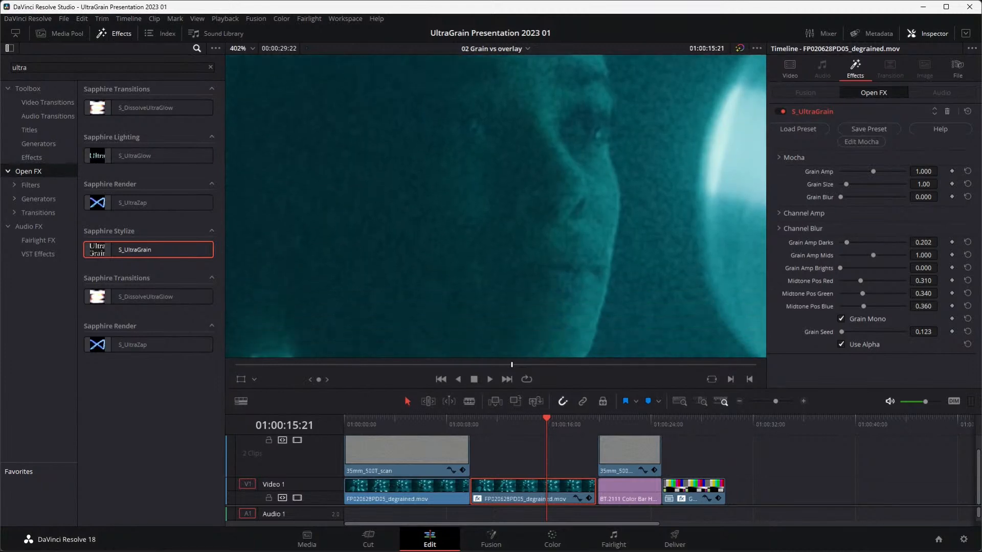
scroll(495, 206, "down", 2)
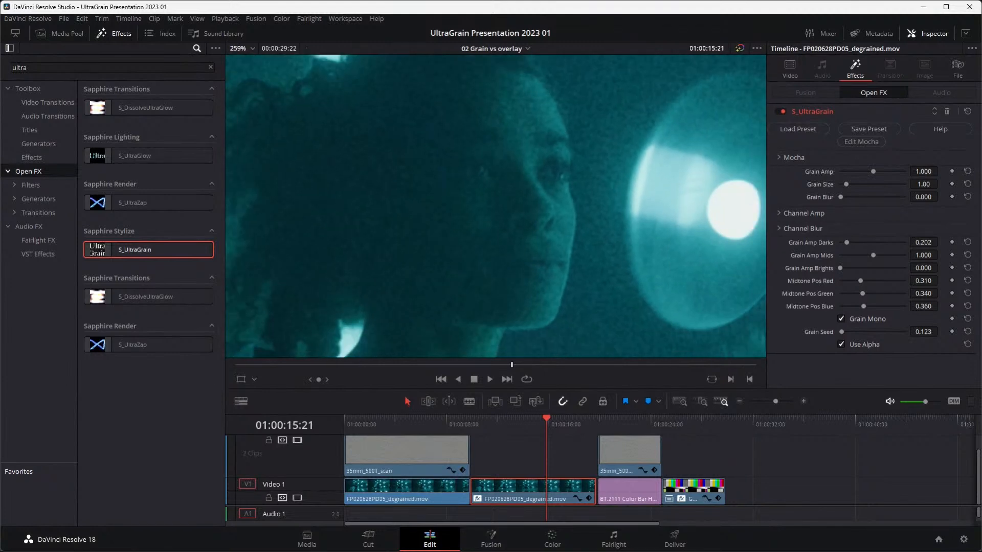
key("Up")
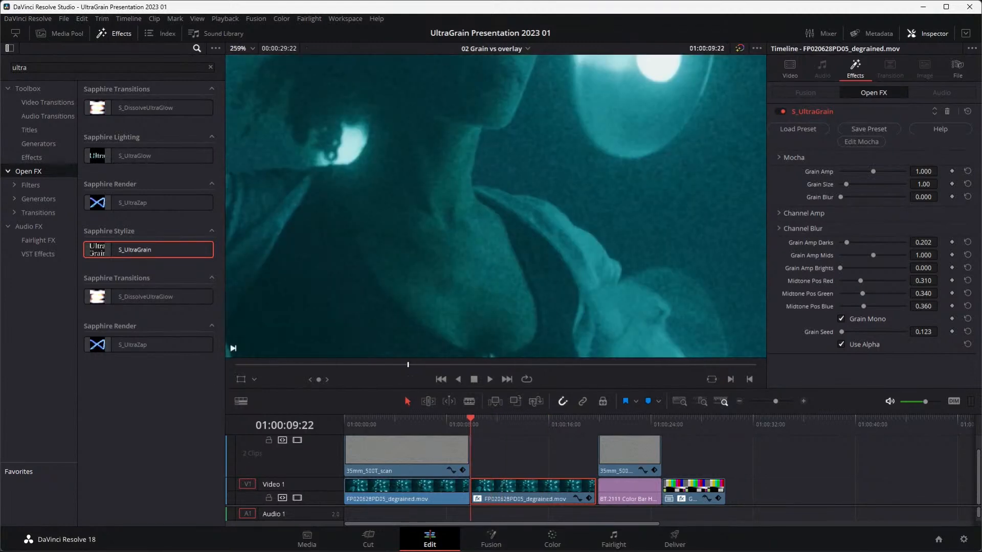
scroll(495, 206, "down", 2)
scroll(495, 206, "down", 3)
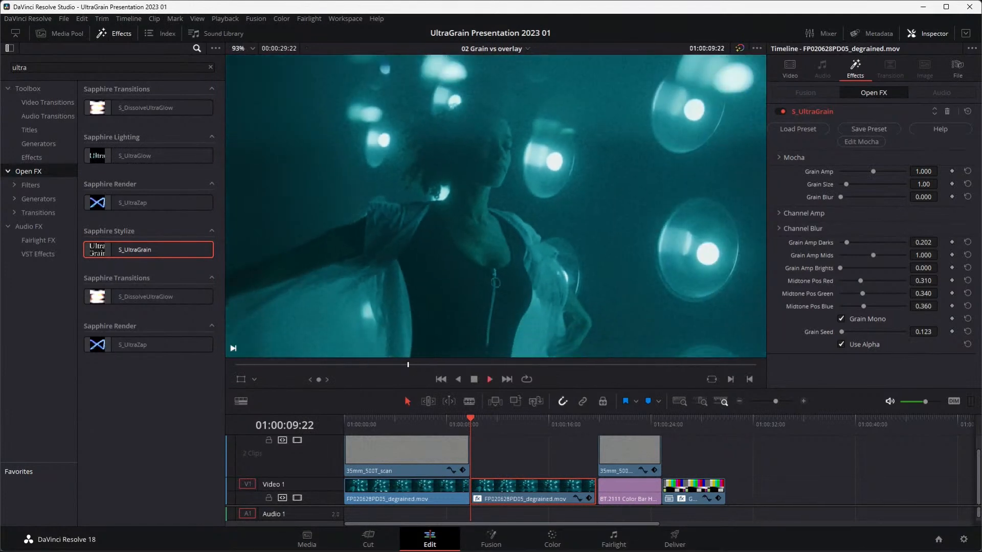
key("space")
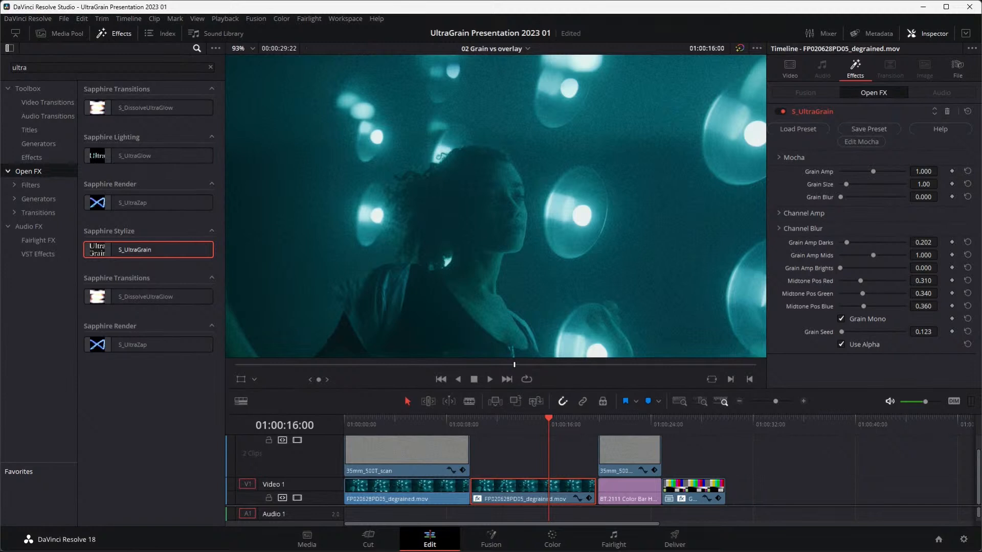
left_click(488, 421)
key("space")
key("space")
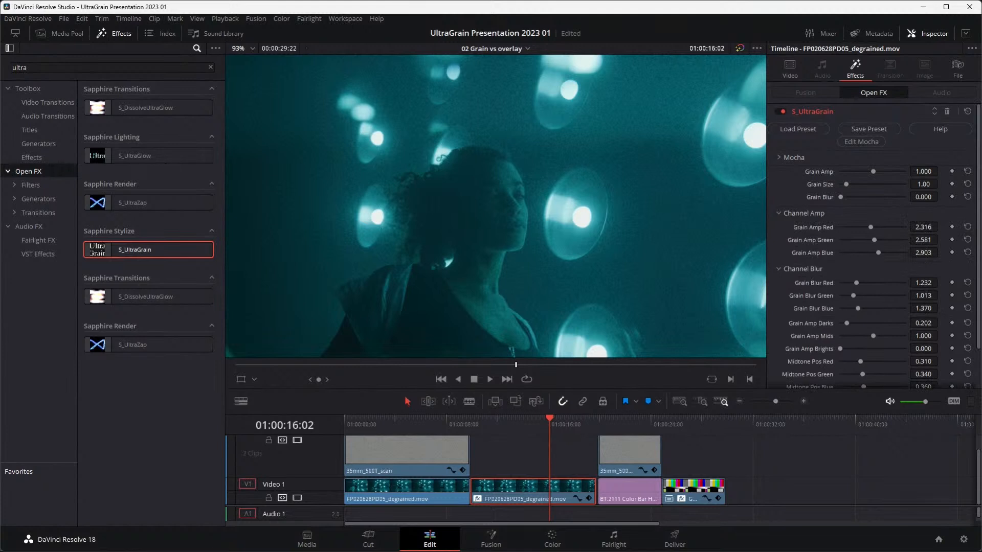
scroll(874, 246, "down", 2)
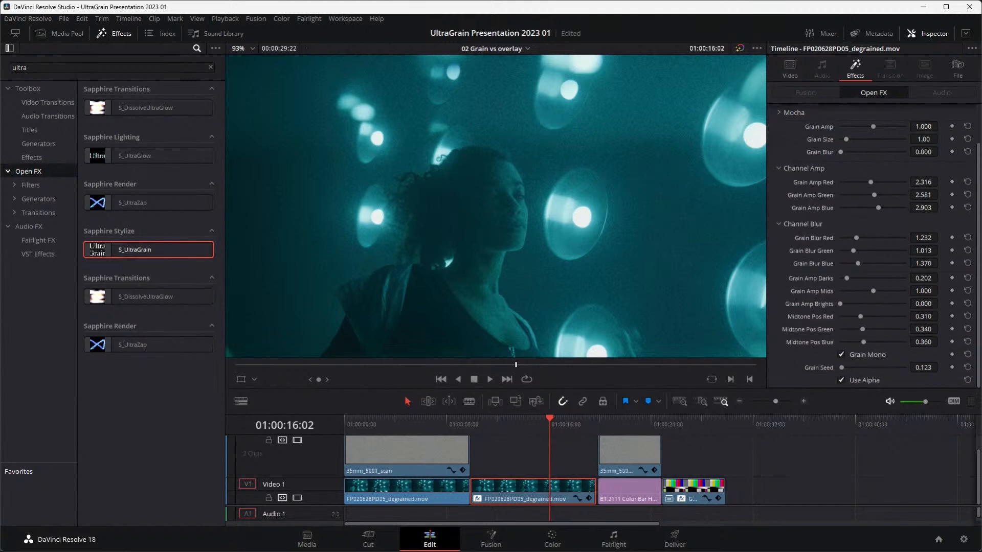
scroll(874, 245, "up", 2)
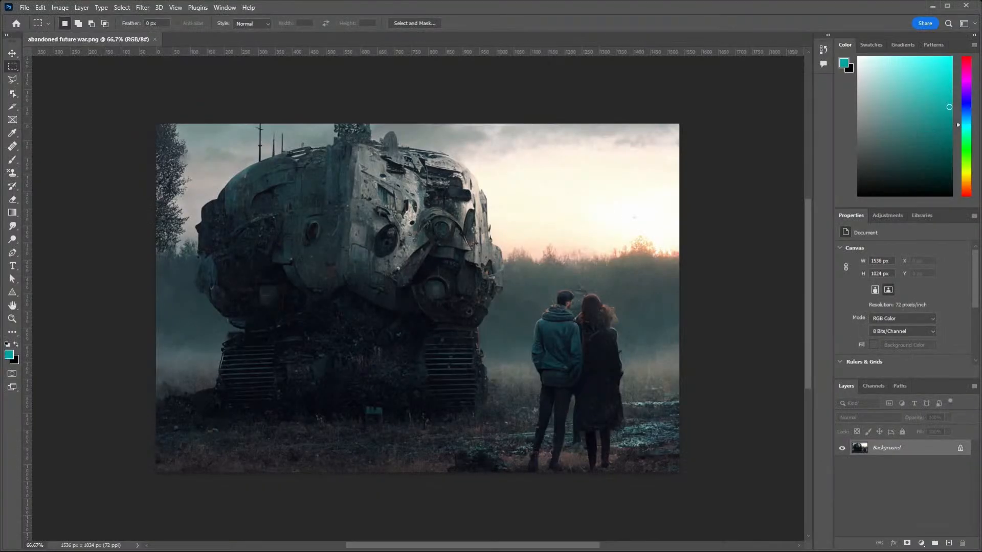
Step: Switch to Photoshop, duplicate the Background layer of abandoned future war.png, and convert the copy to a smart object
key("ctrl+j")
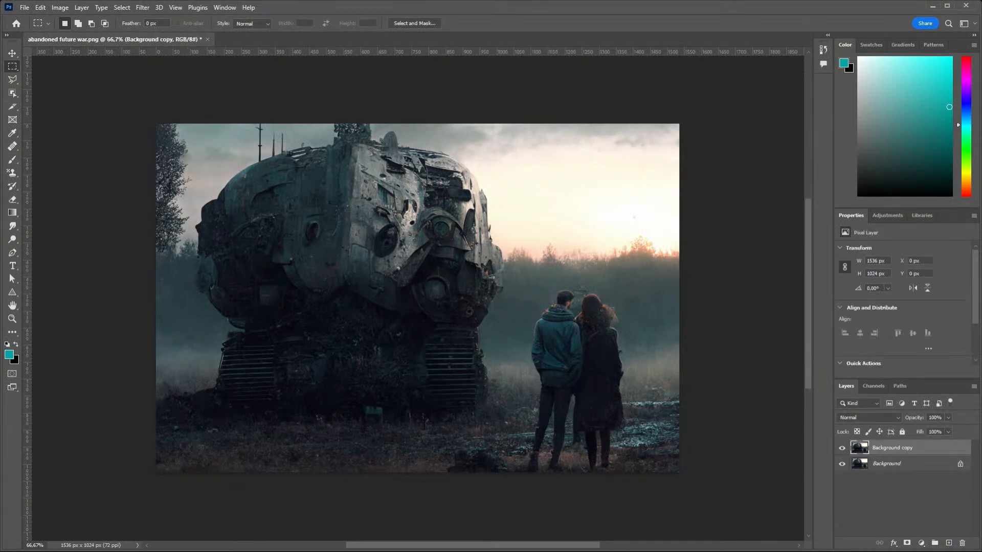
right_click(926, 446)
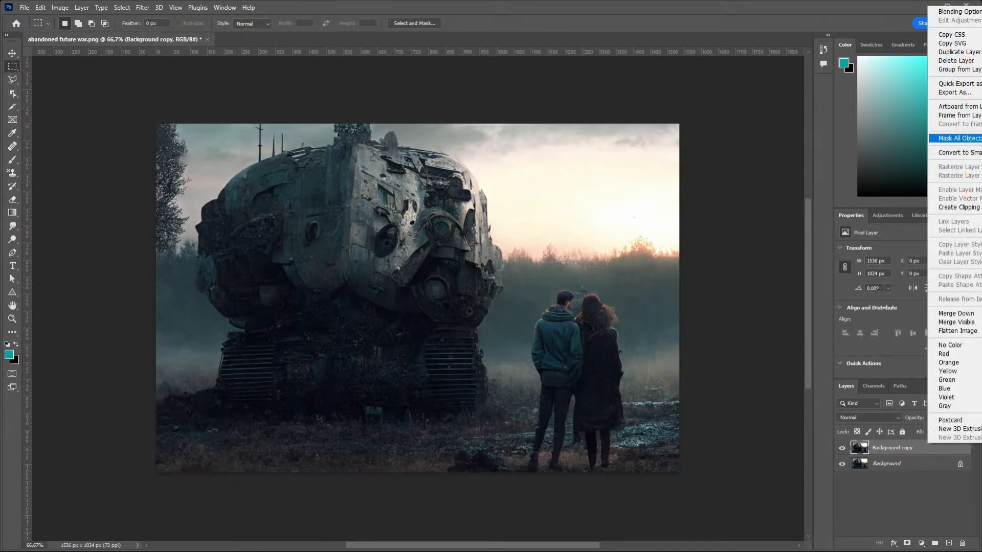
left_click(956, 152)
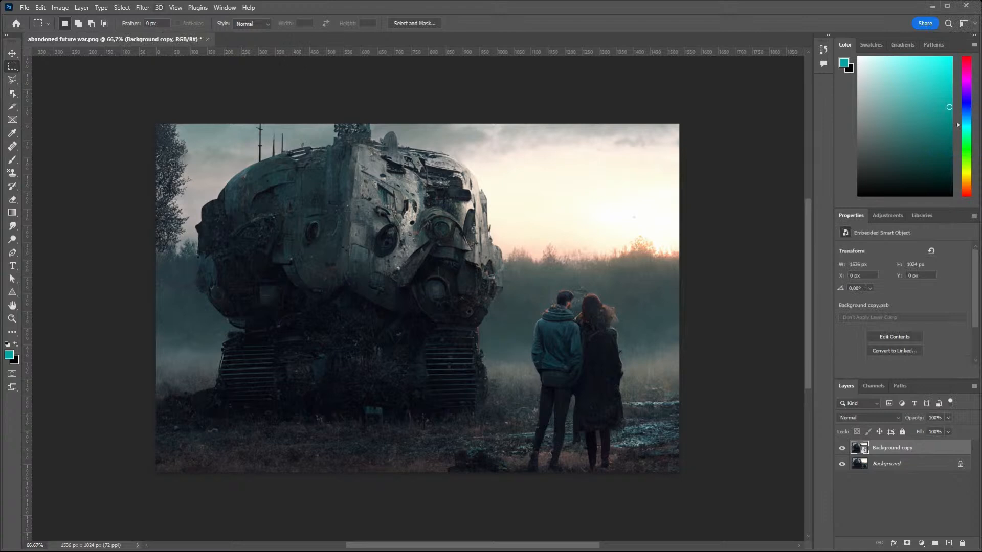
Step: Apply the Boris FX Sapphire filter to the Background copy smart object to open its Effect Builder
left_click(197, 8)
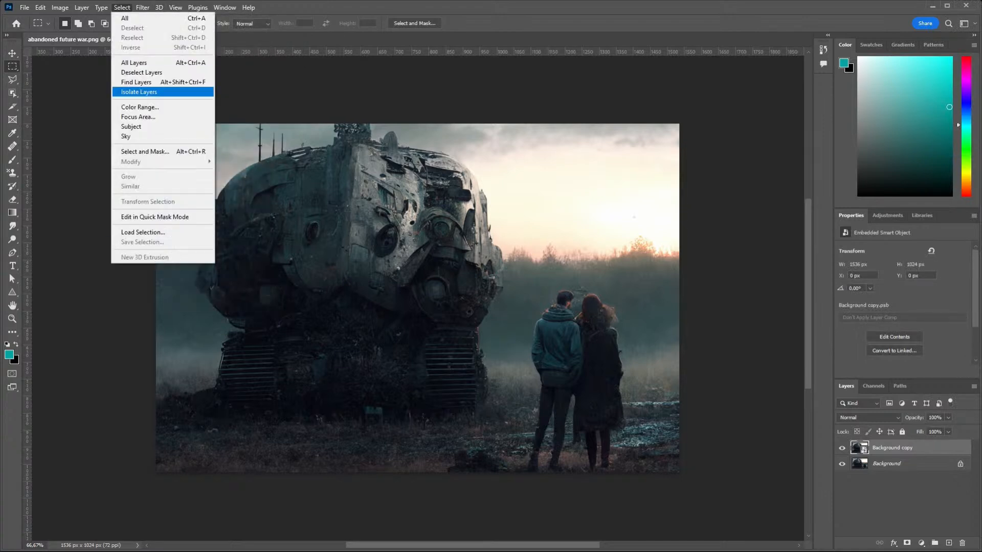
left_click(175, 8)
left_click(176, 7)
mouse_move(143, 7)
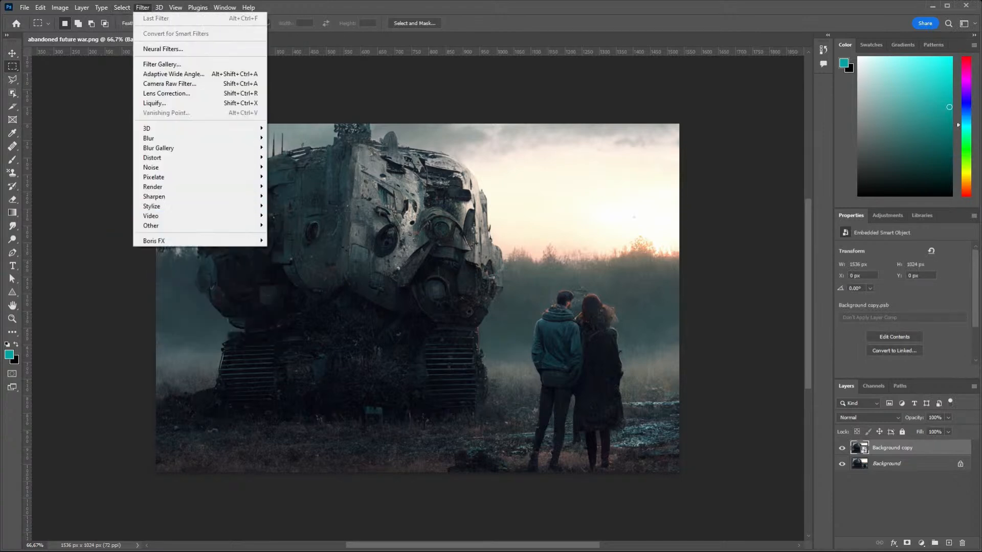
mouse_move(153, 240)
left_click(288, 250)
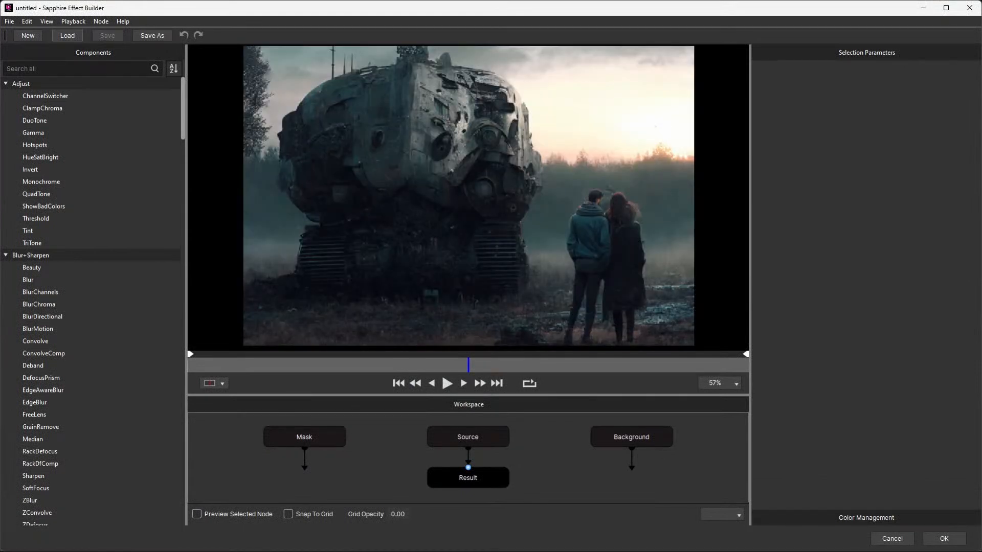
Step: Load the Cinelook preset from the S_Effect builder effects
left_click(66, 35)
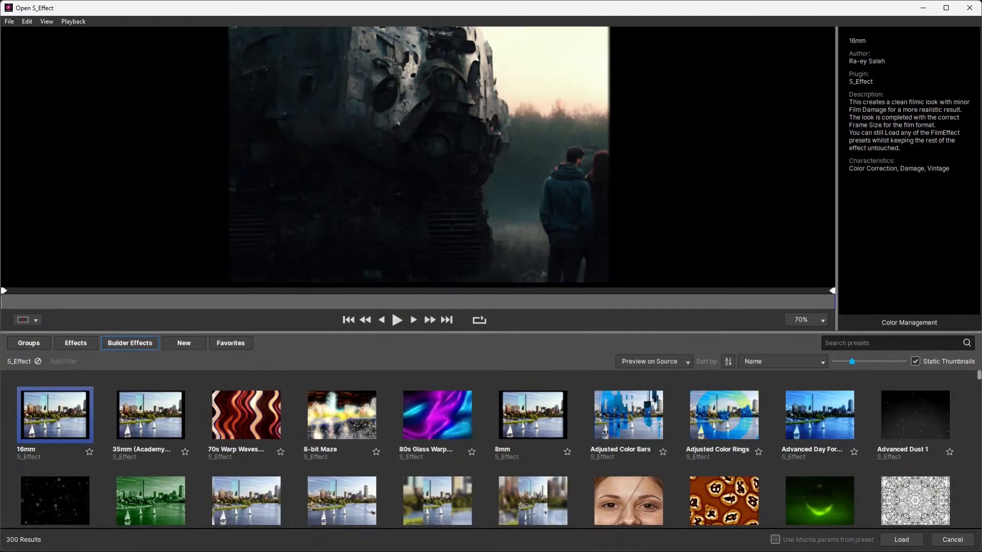
scroll(437, 432, "down", 3)
left_click(437, 432)
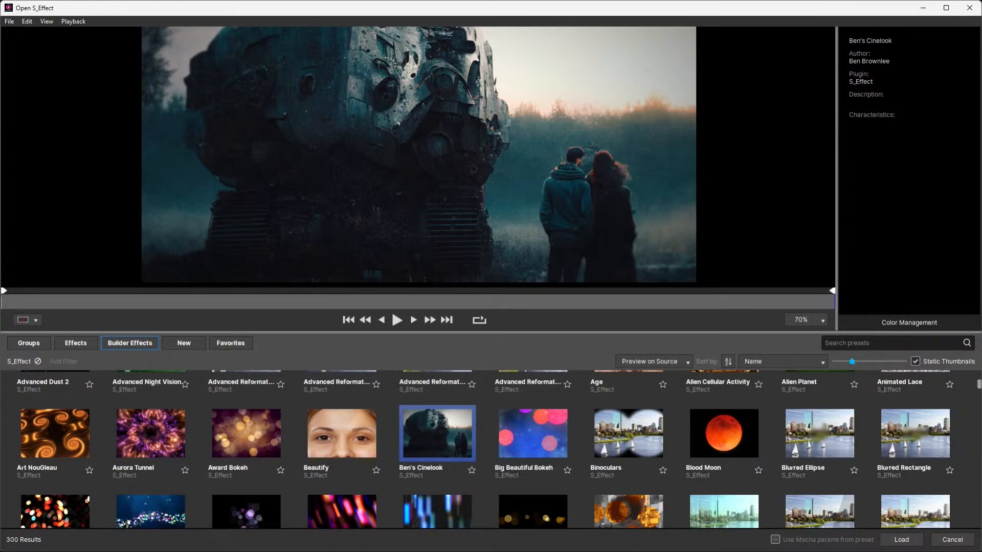
key("Return")
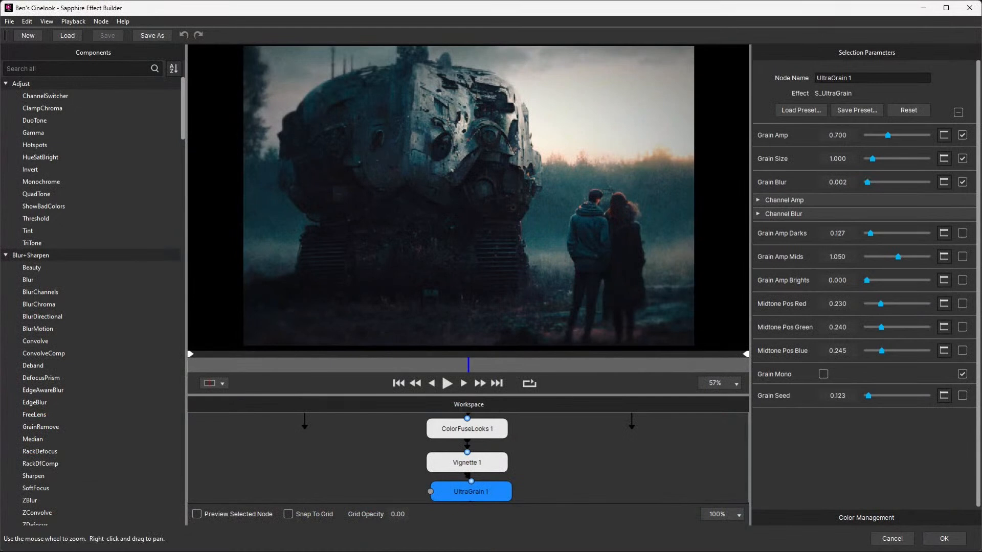
Step: Inspect the parameters of the ColorFuseLooks, Vignette and UltraGrain nodes and examine the couple in the image at 80% zoom
left_click(467, 429)
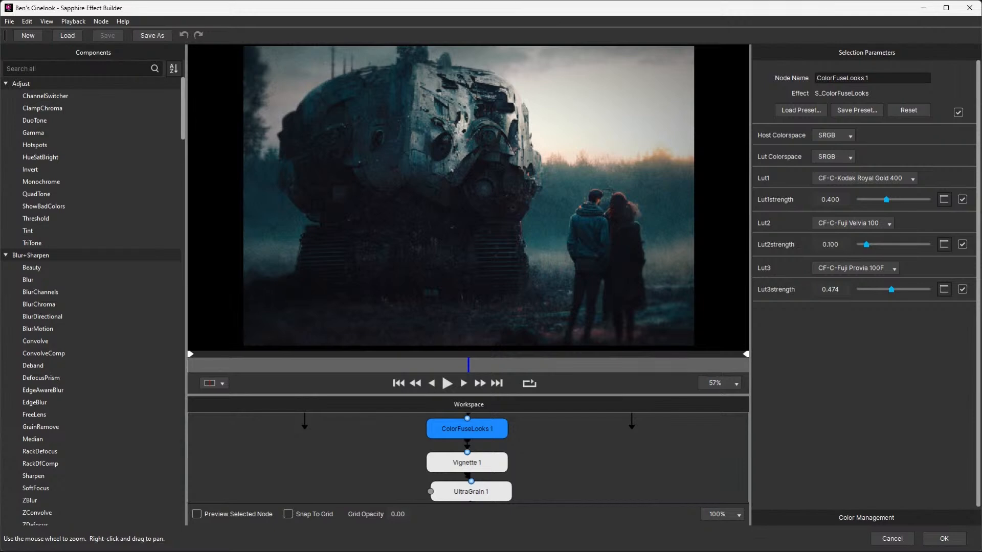
left_click(467, 462)
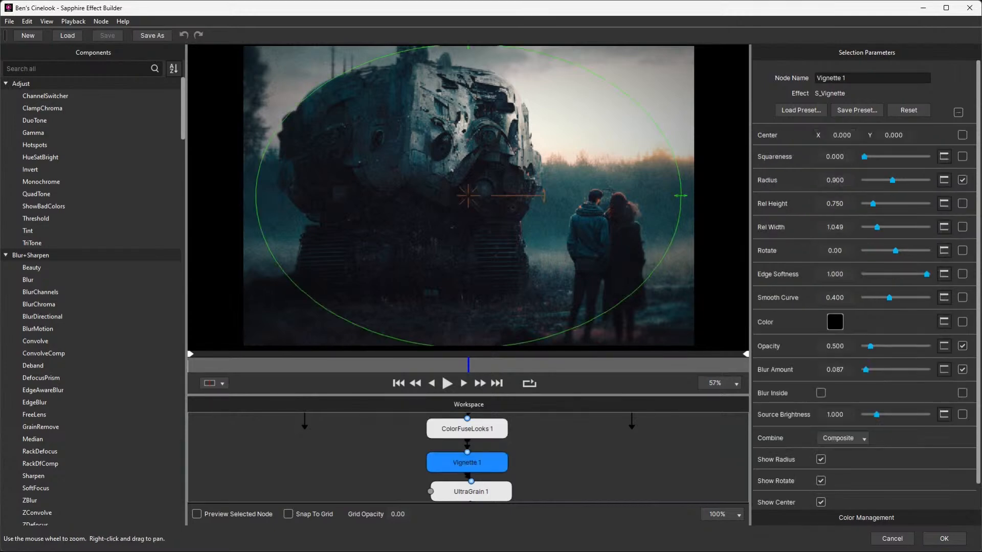
left_click(470, 491)
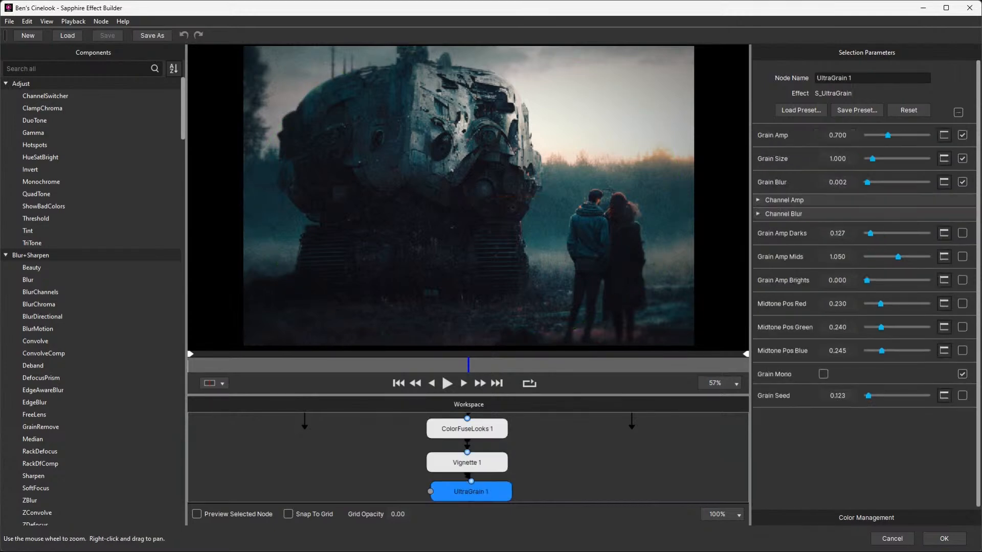
scroll(468, 196, "up", 3)
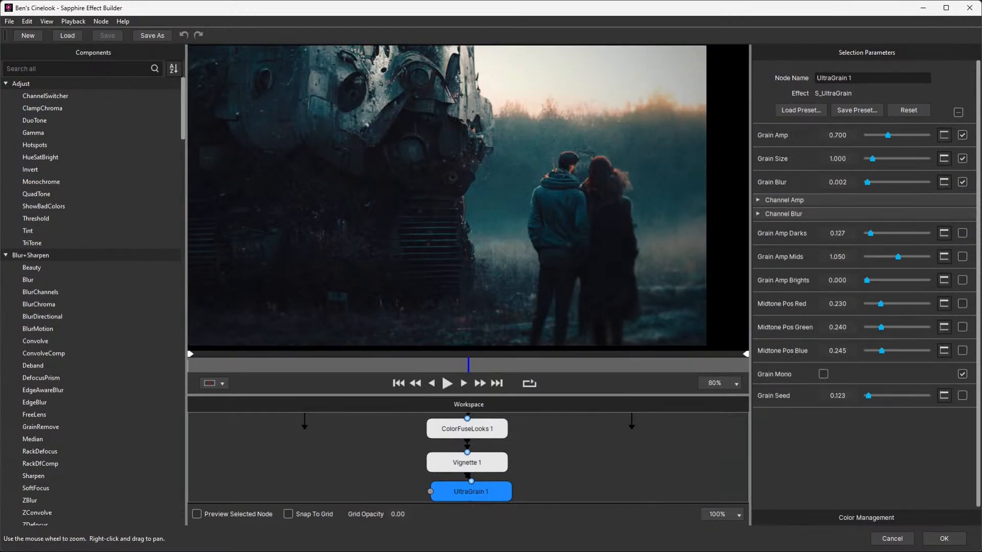
left_click_drag(557, 456, 582, 476)
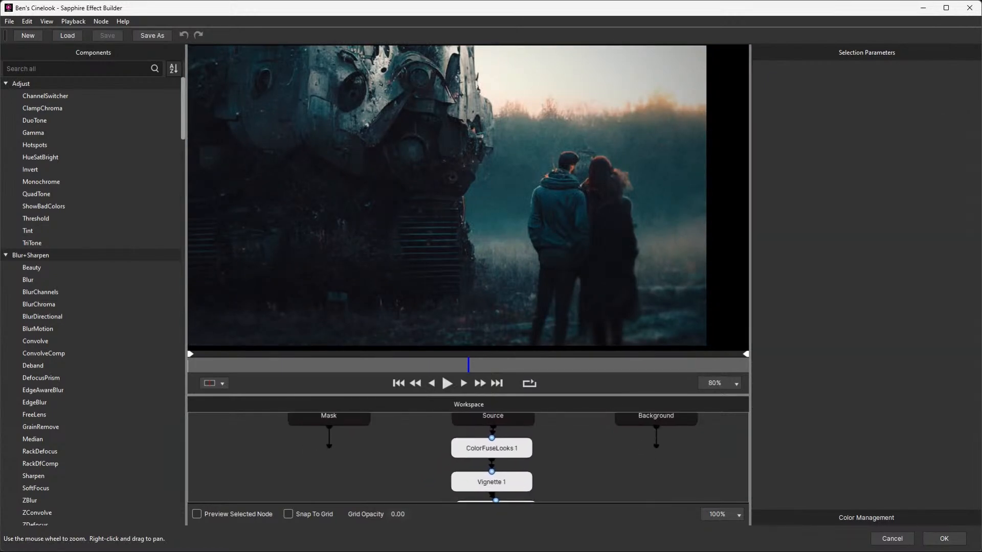
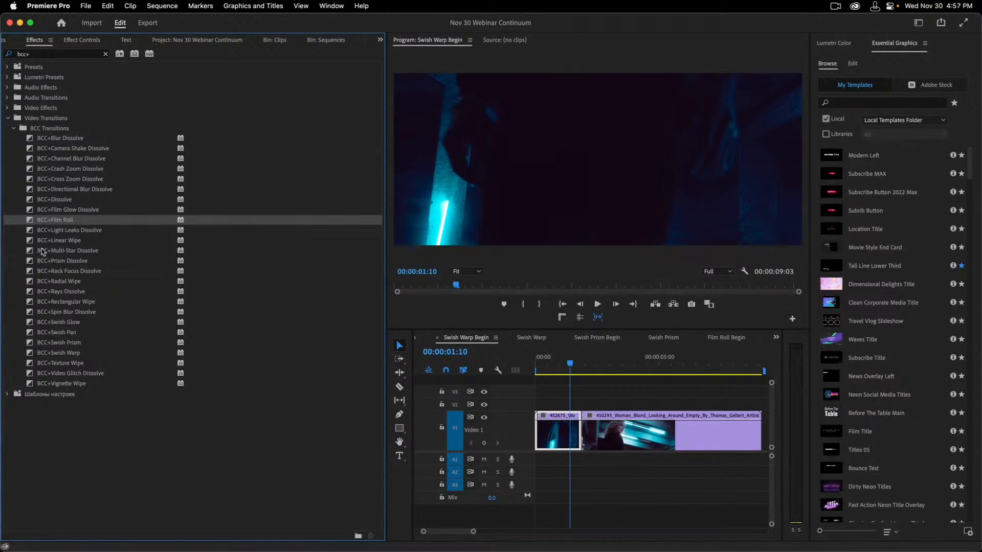
Step: In Premiere Pro, add the BCC+Swish Warp transition at the cut between the two V1 clips and open its effect controls
left_click_drag(32, 353, 578, 444)
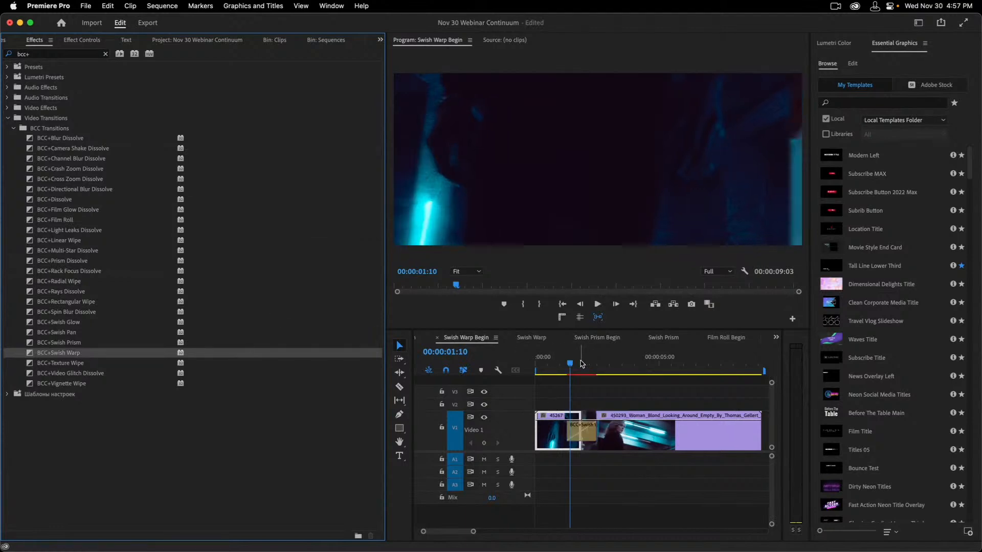
left_click(579, 364)
left_click(588, 439)
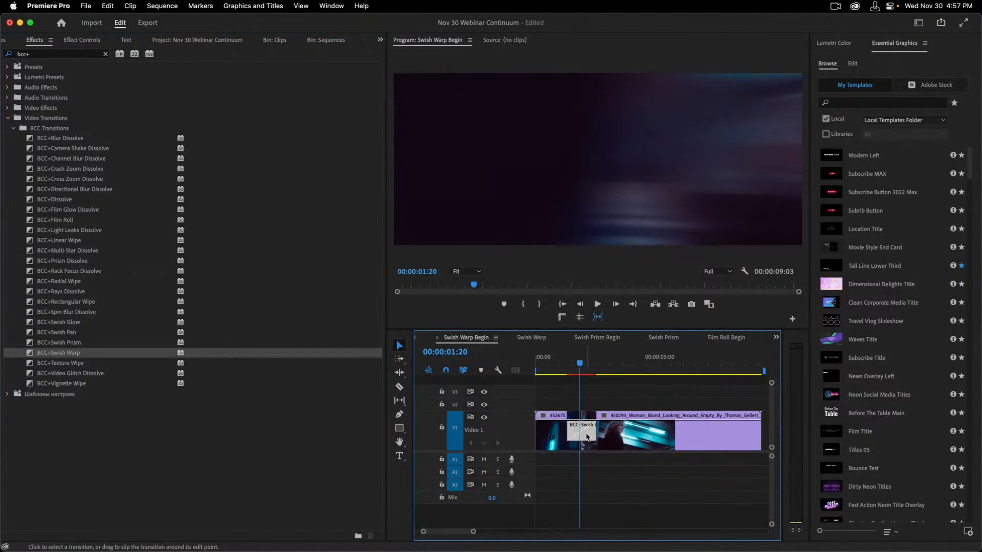
double_click(588, 437)
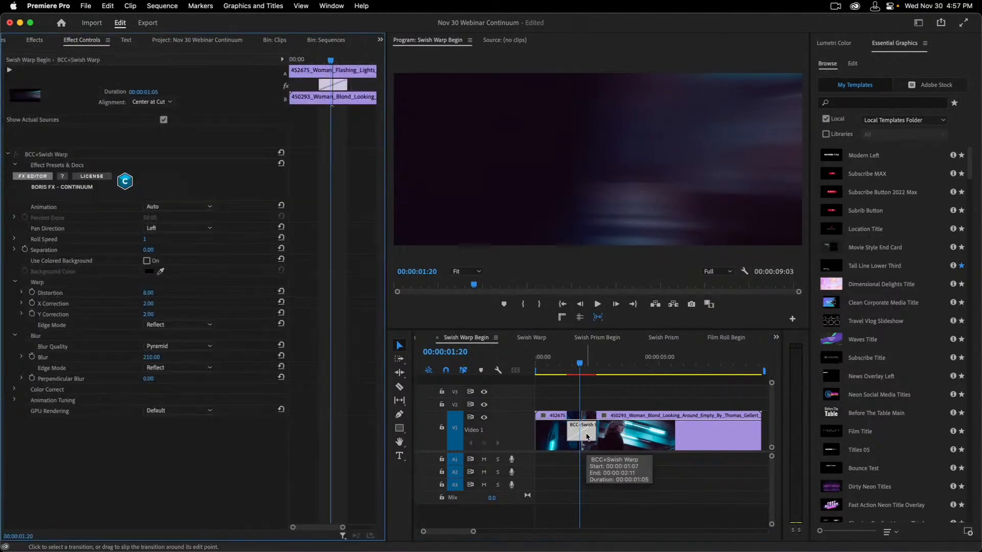
Step: Open the Swish Warp transition in the FX Editor and scrub through the Default preset up to frame 30 and back to 13
left_click(35, 177)
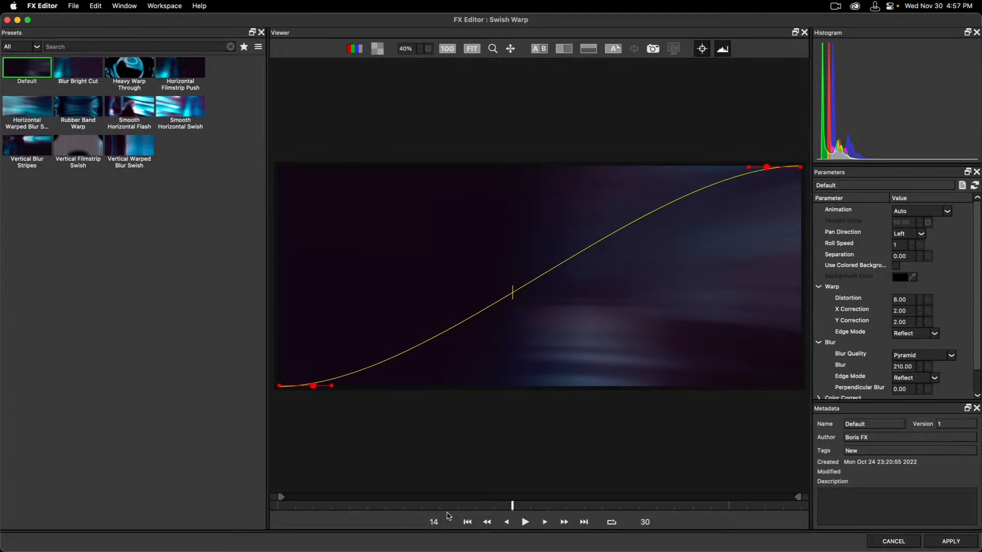
left_click_drag(412, 506, 271, 507)
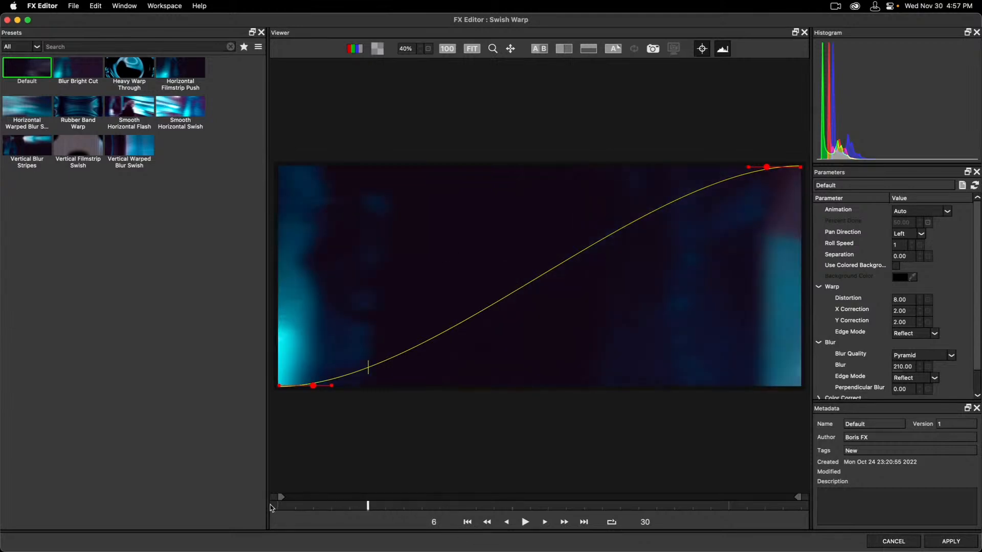
left_click(801, 506)
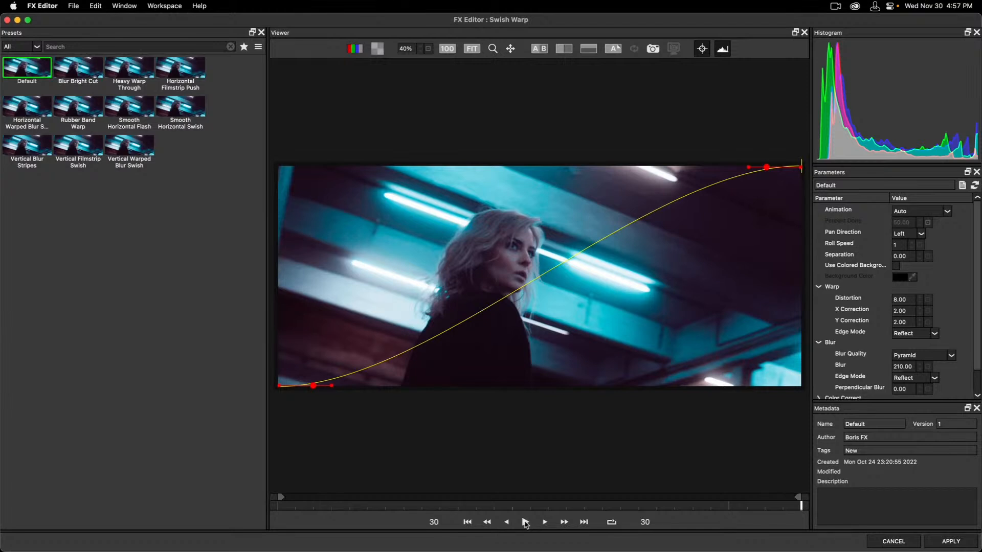
left_click(494, 506)
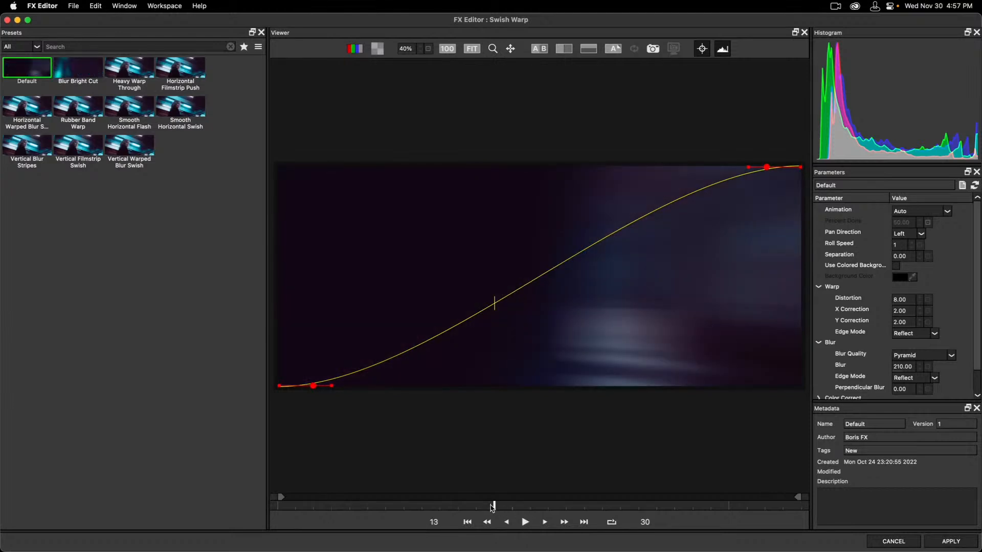
Step: Play the Default preset and preview the Rubber Band Warp, Smooth Horizontal Flash, Smooth Horizontal Swish and Vertical Blur Stripes presets
left_click(525, 522)
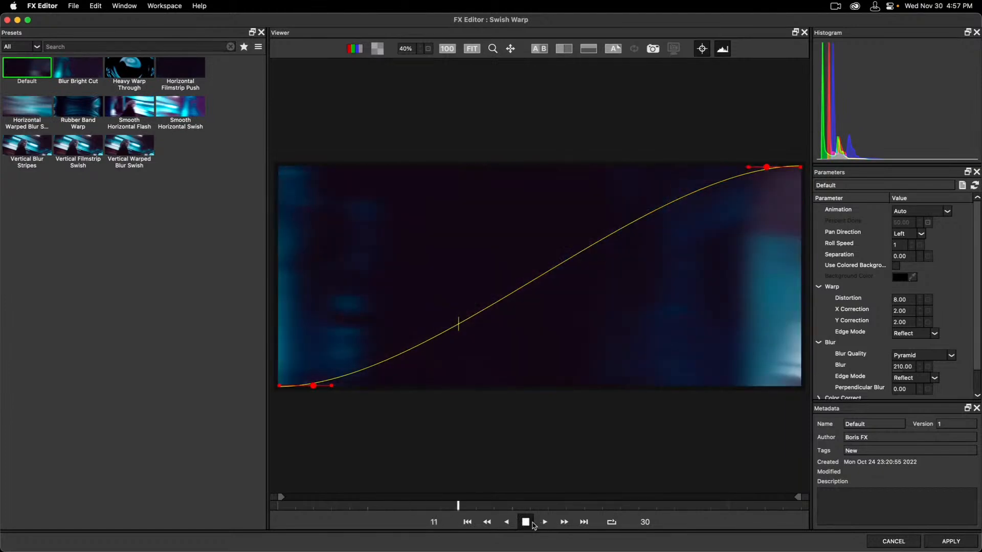
left_click(76, 106)
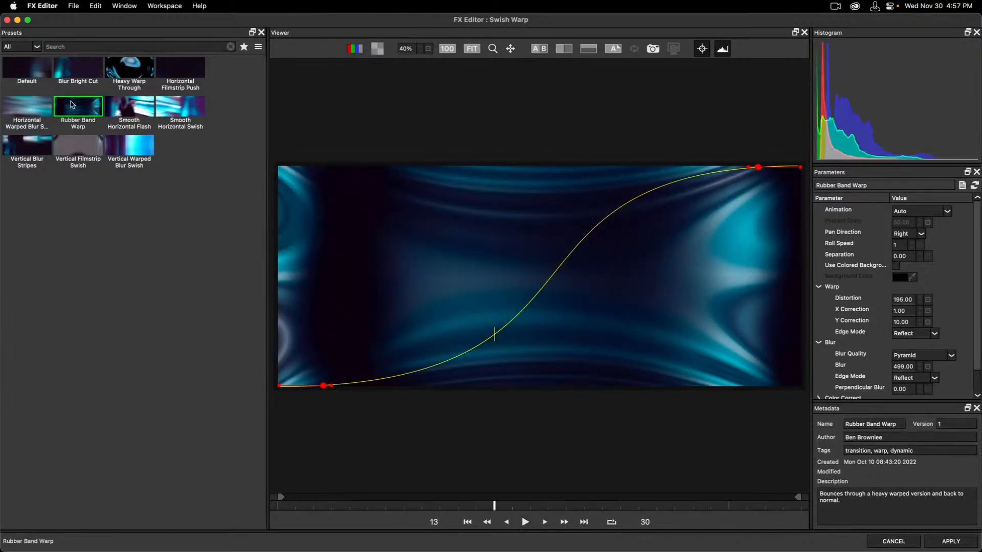
left_click(127, 107)
left_click(169, 106)
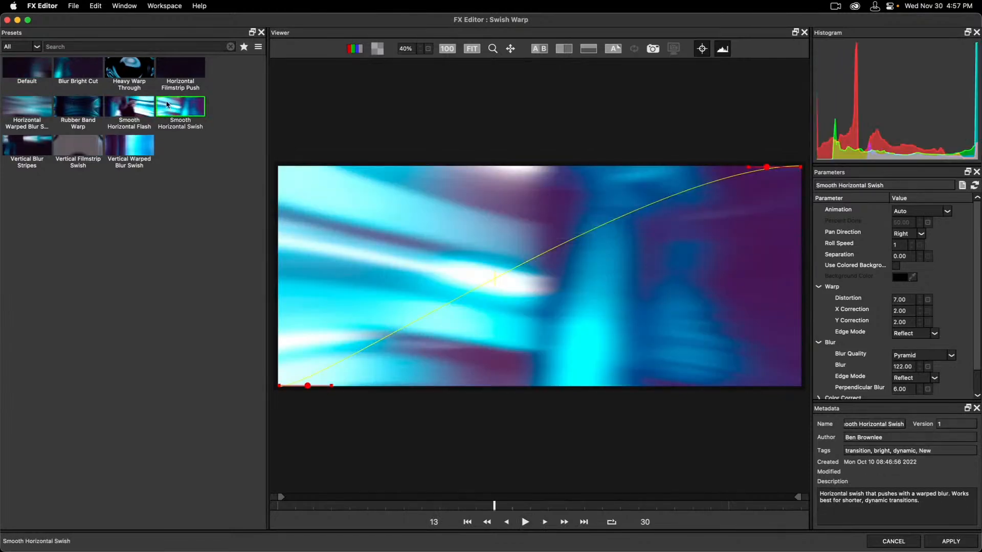
left_click(26, 115)
left_click(33, 152)
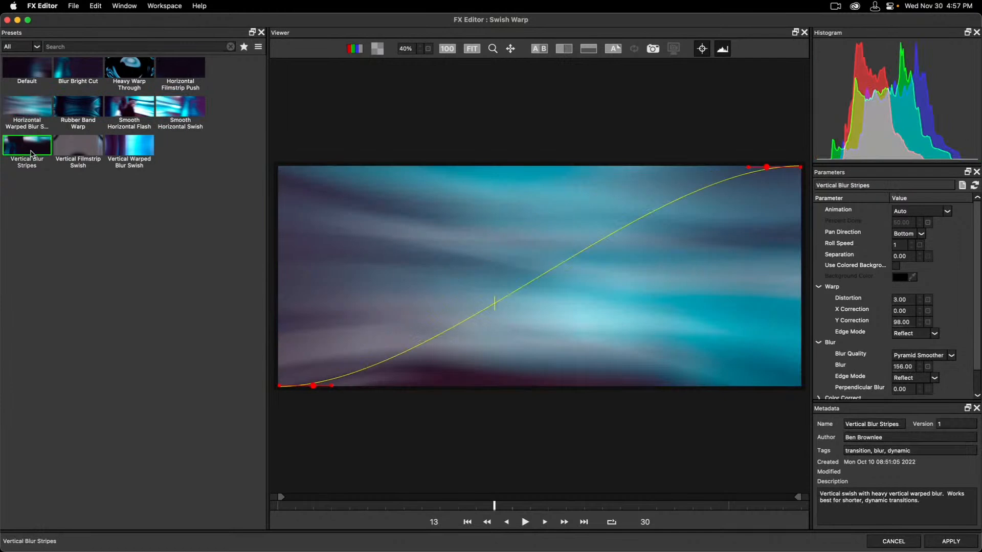
left_click(69, 108)
left_click(130, 106)
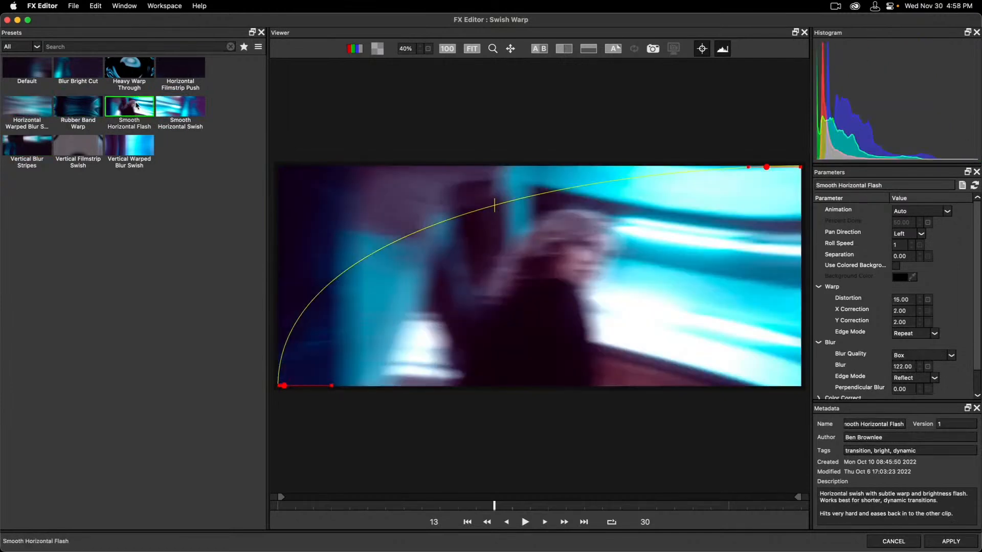
left_click(174, 106)
left_click(142, 105)
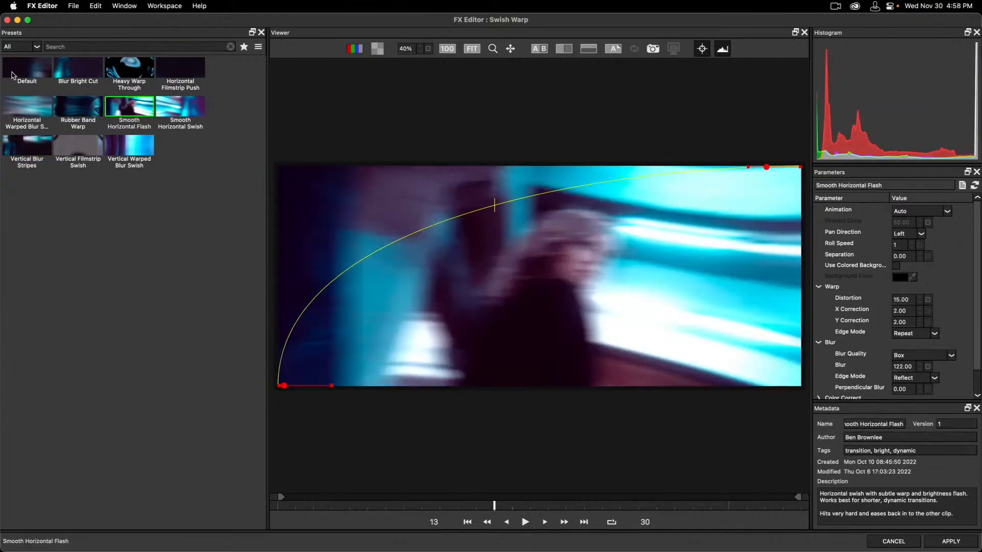
Step: Load the Blur Bright Cut preset and play its preview in the viewer
left_click(80, 68)
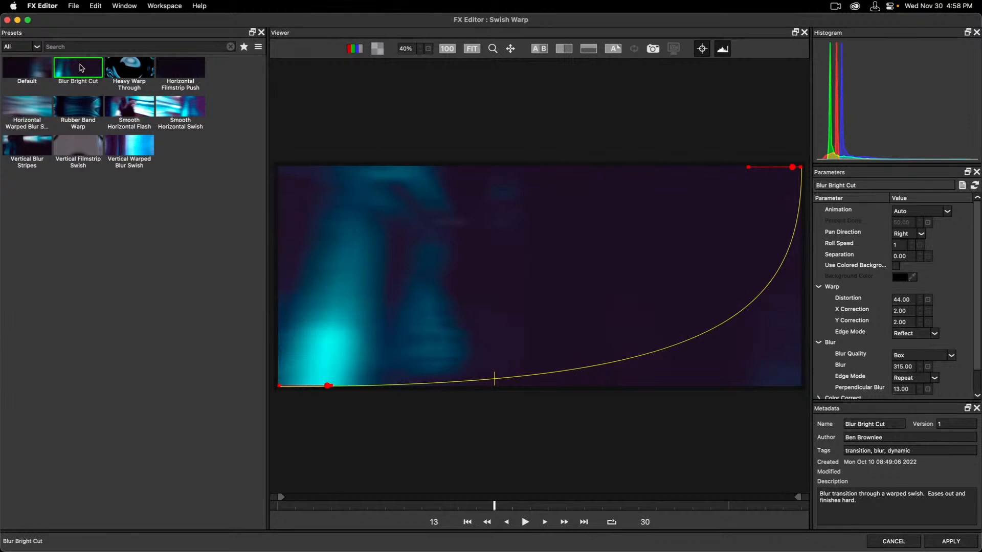
left_click(525, 522)
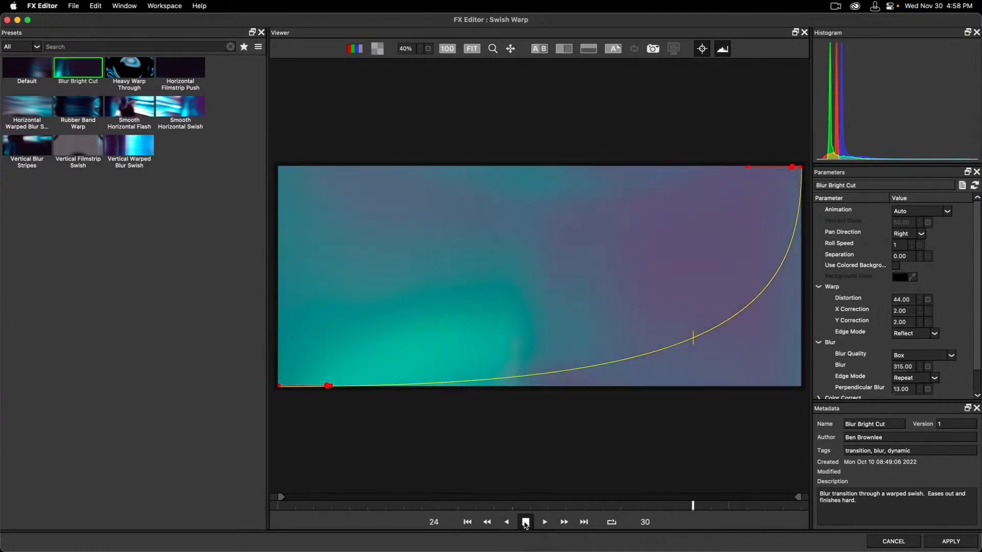
left_click(525, 522)
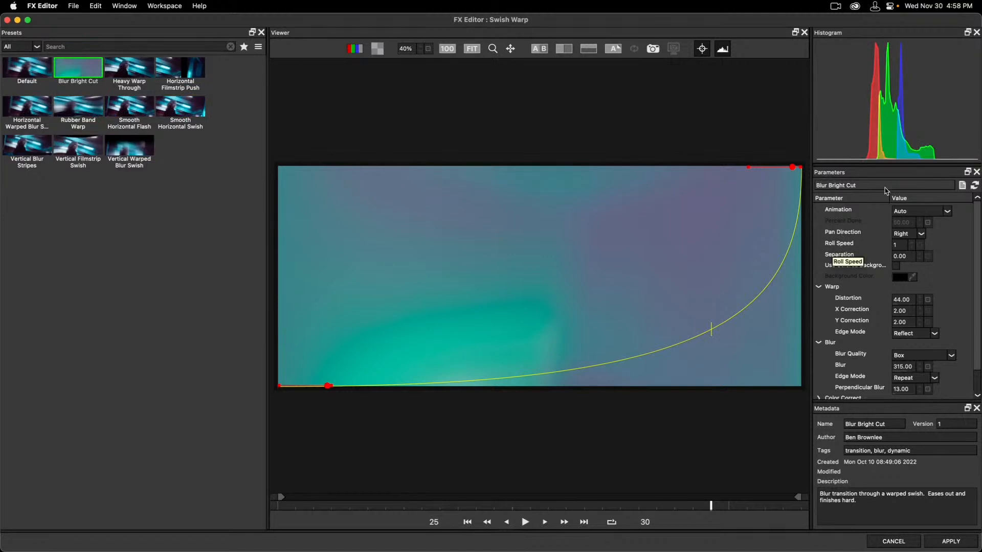
Step: Set the Roll Speed to 4 and apply the Blur Bright Cut look to the Swish Warp transition
left_click(896, 245)
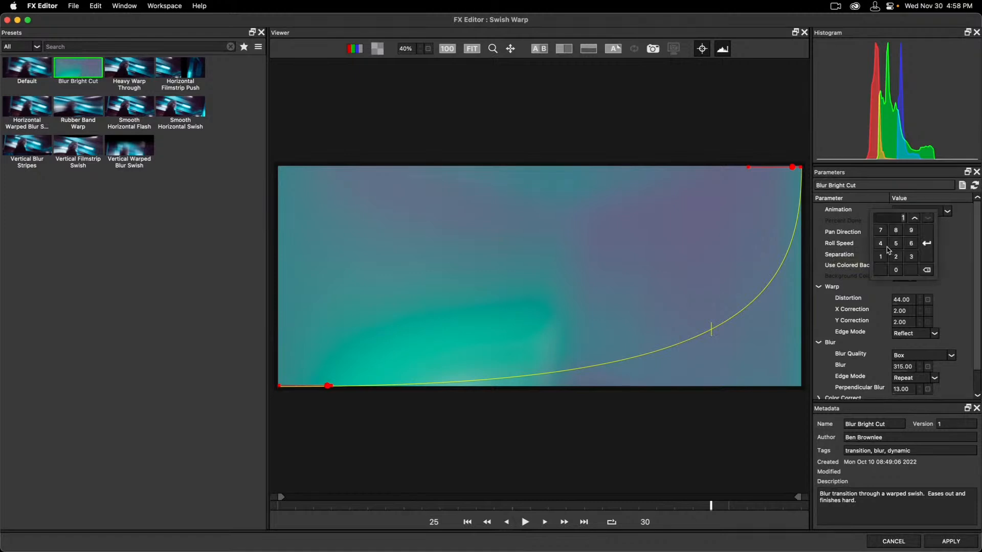
left_click(881, 245)
left_click(926, 243)
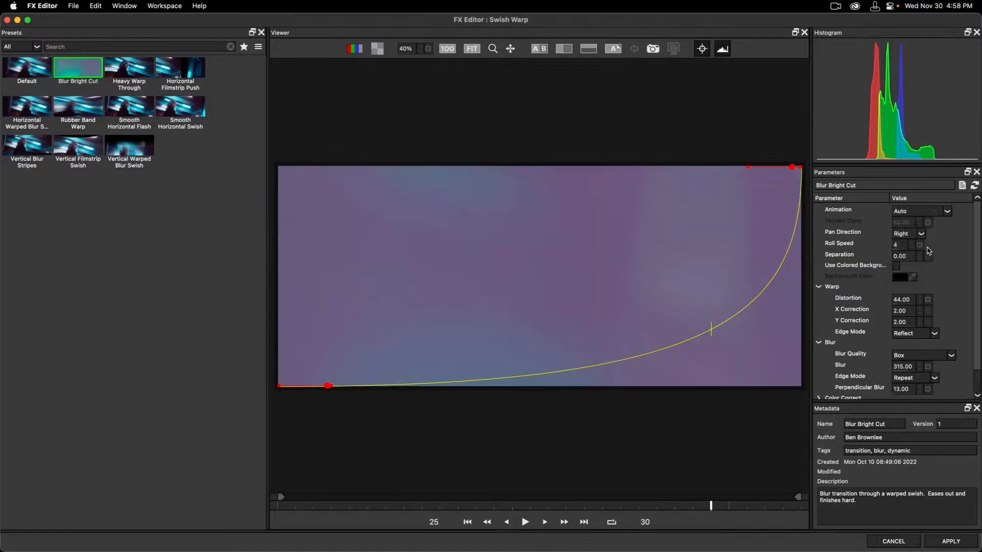
left_click(950, 541)
Step: Play the Swish Warp Begin sequence from its start in full screen and return to the editing workspace
left_click_drag(561, 361, 530, 363)
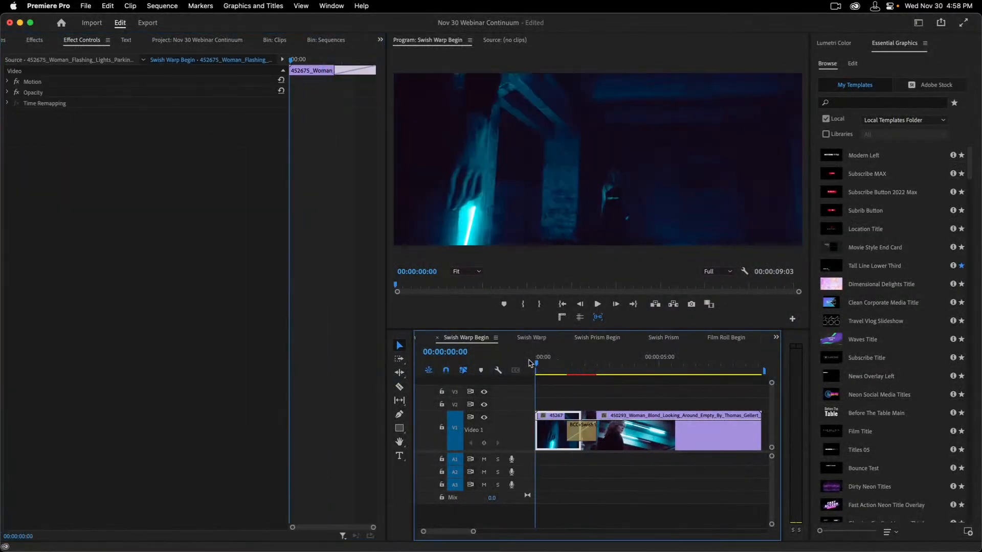
key("ctrl+grave")
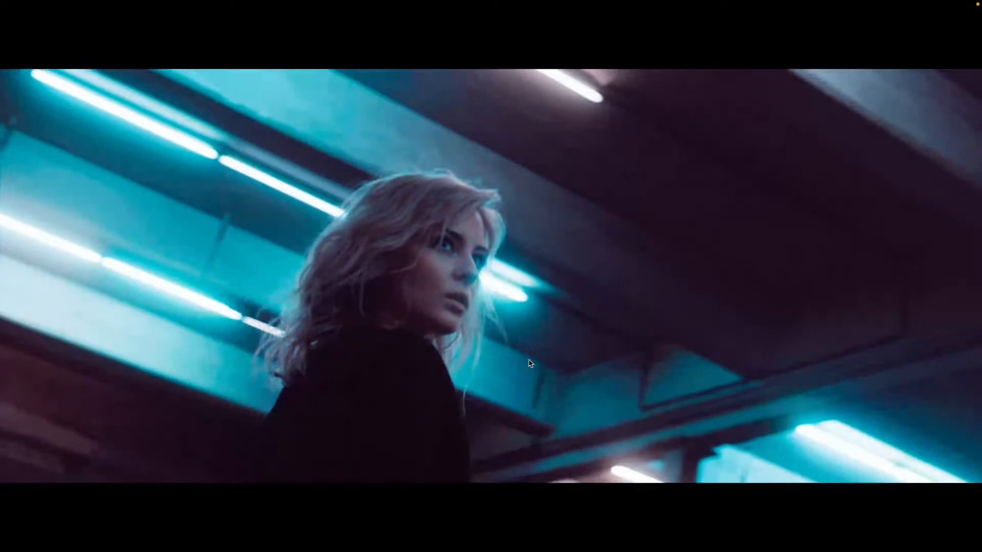
key("Escape")
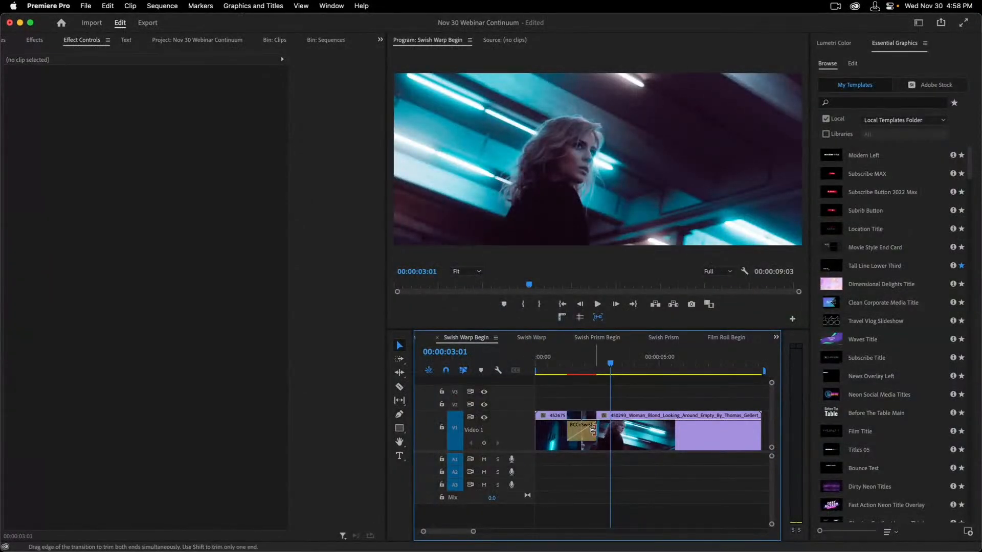
Step: Lengthen the BCC+Swish Warp transition on V1 to 00:00:03:13 and play the sequence from the start
left_click_drag(593, 429, 624, 429)
left_click(575, 363)
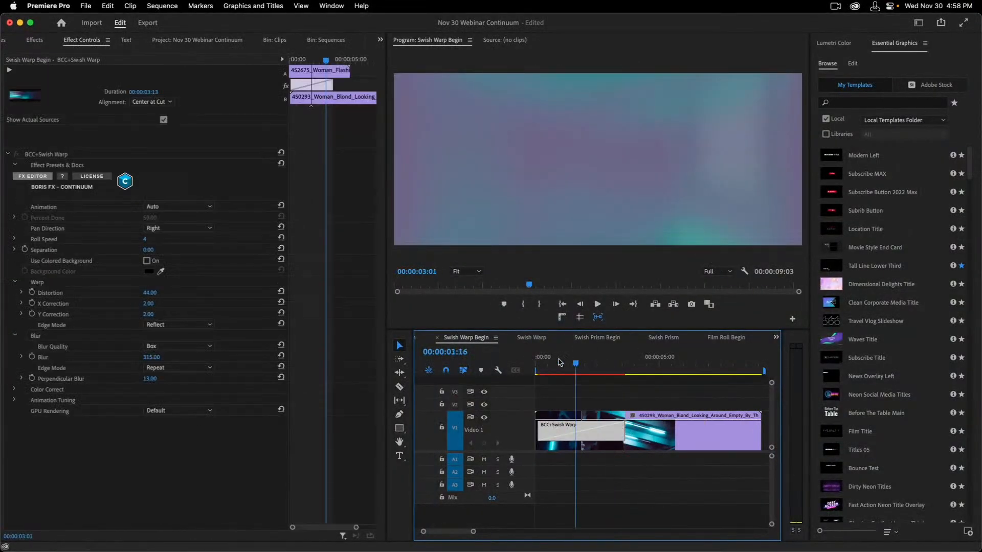
key("Home")
key("space")
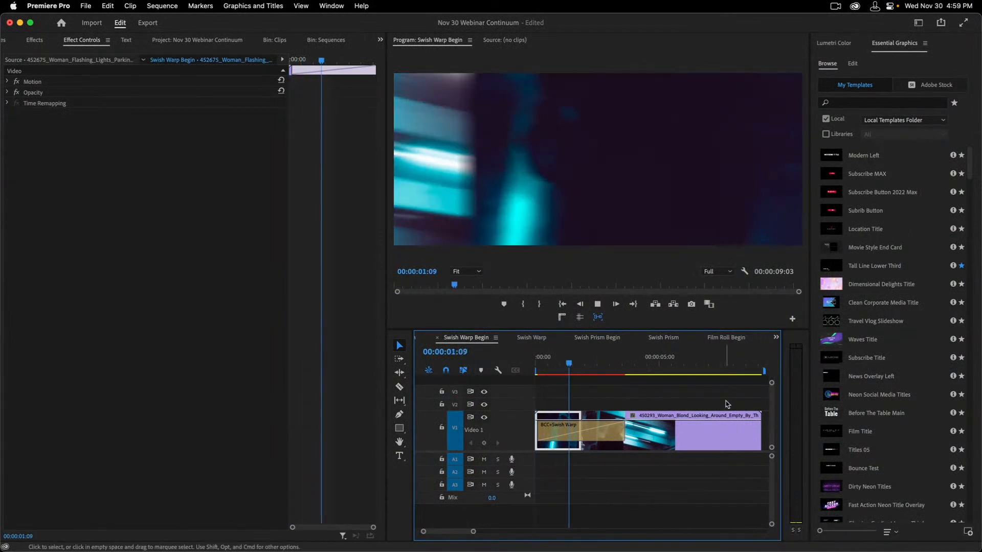
left_click(592, 419)
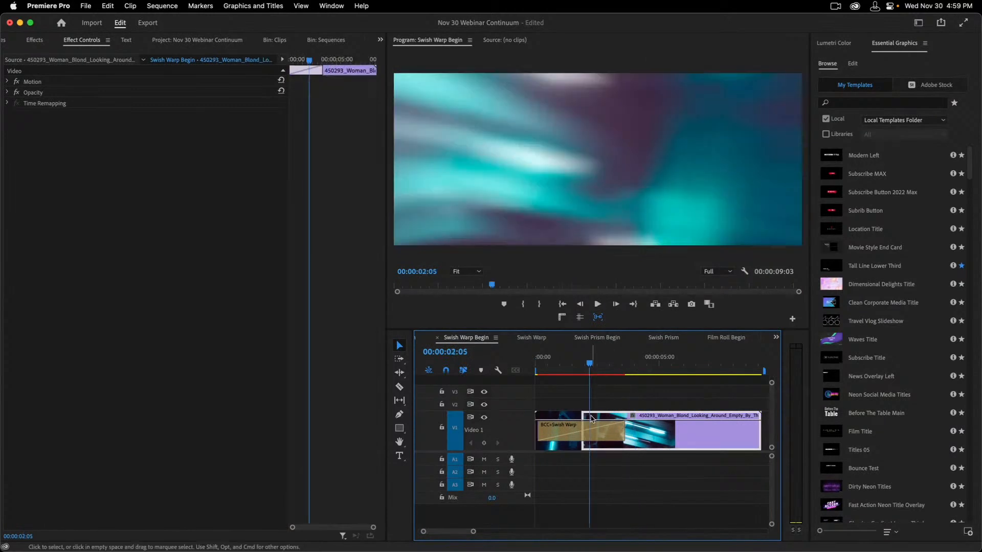
Step: Set the BCC+Swish Warp transition's Roll Speed to 9 and play the sequence from the start
left_click(588, 428)
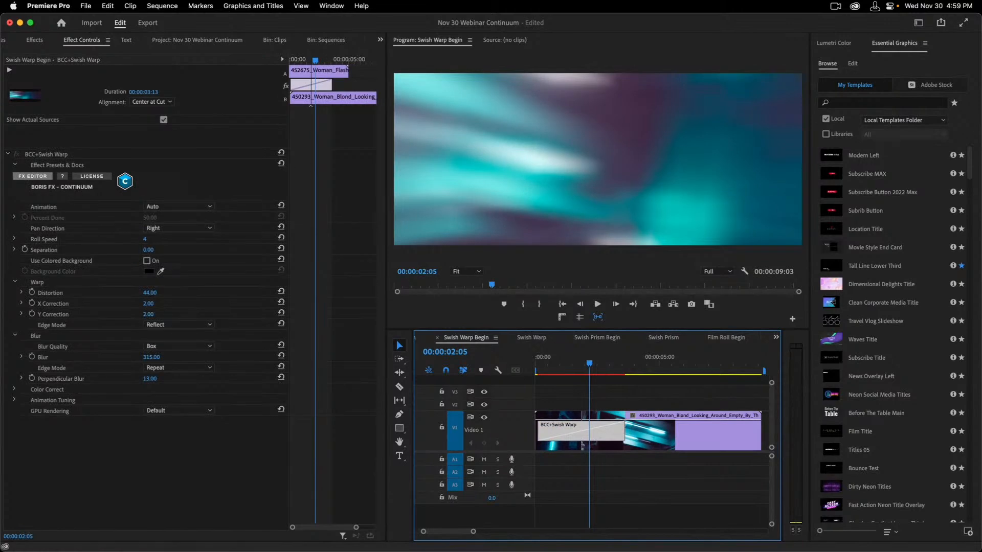
left_click_drag(145, 239, 161, 239)
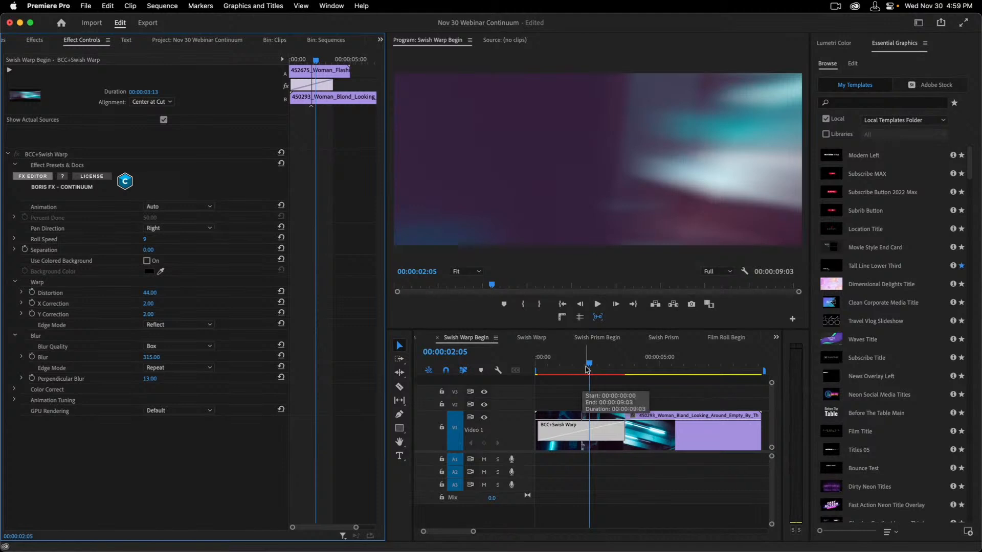
left_click_drag(587, 367, 529, 366)
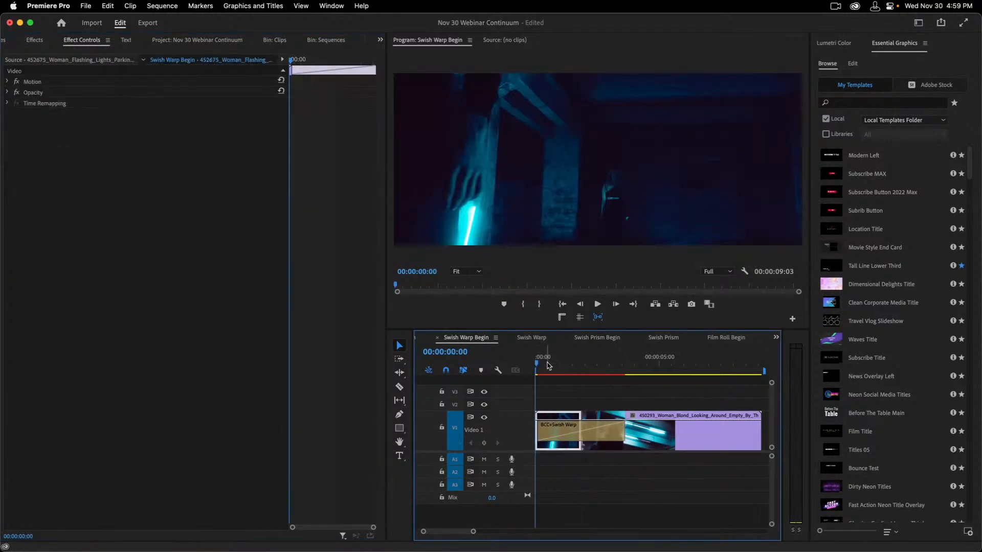
key("space")
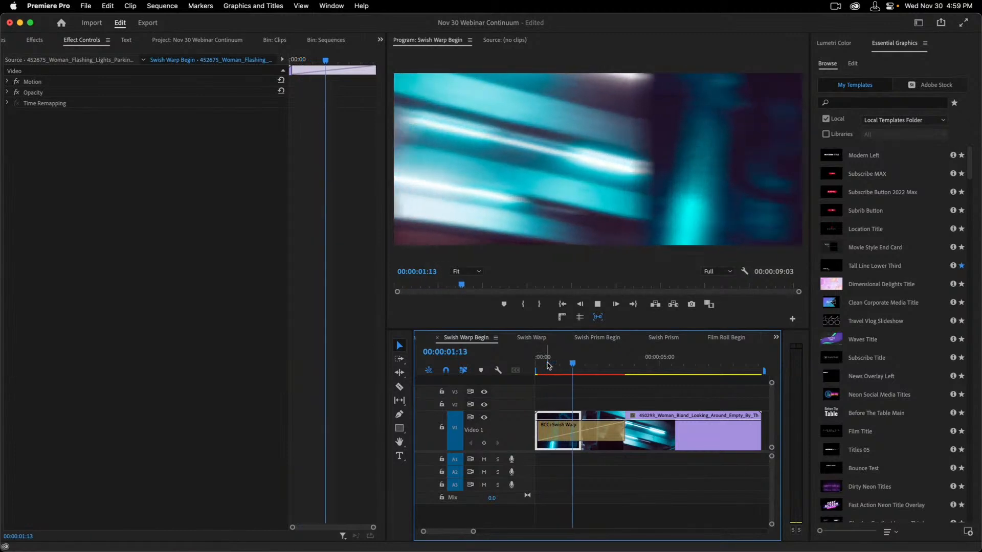
Step: Open the Swish Warp sequence and examine its transition by playing from the start and scrubbing across the cut
left_click(536, 338)
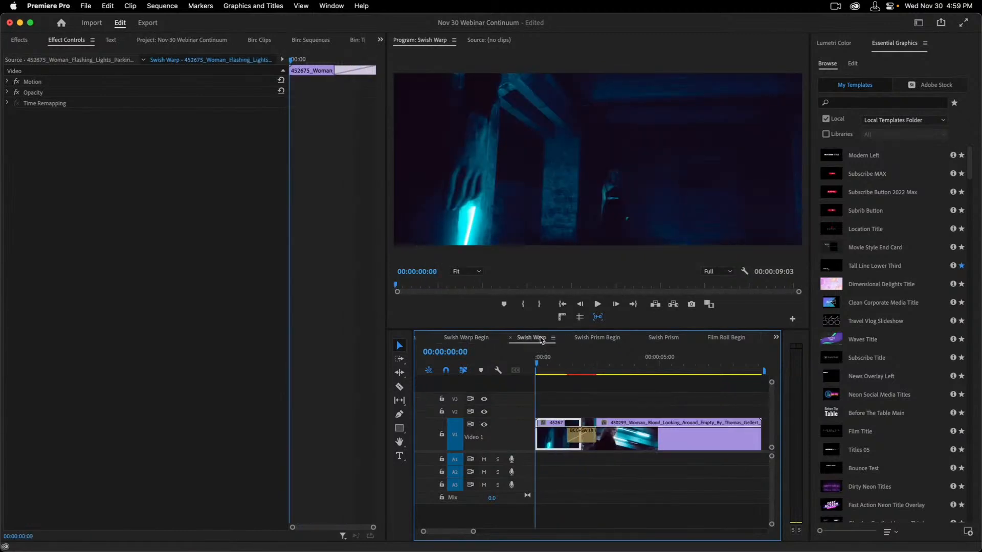
key("space")
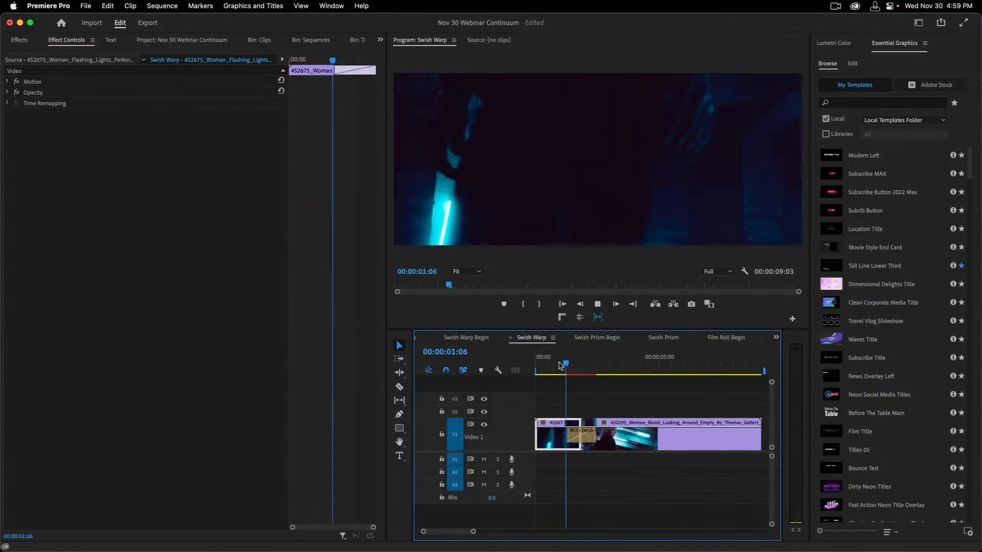
left_click(558, 364)
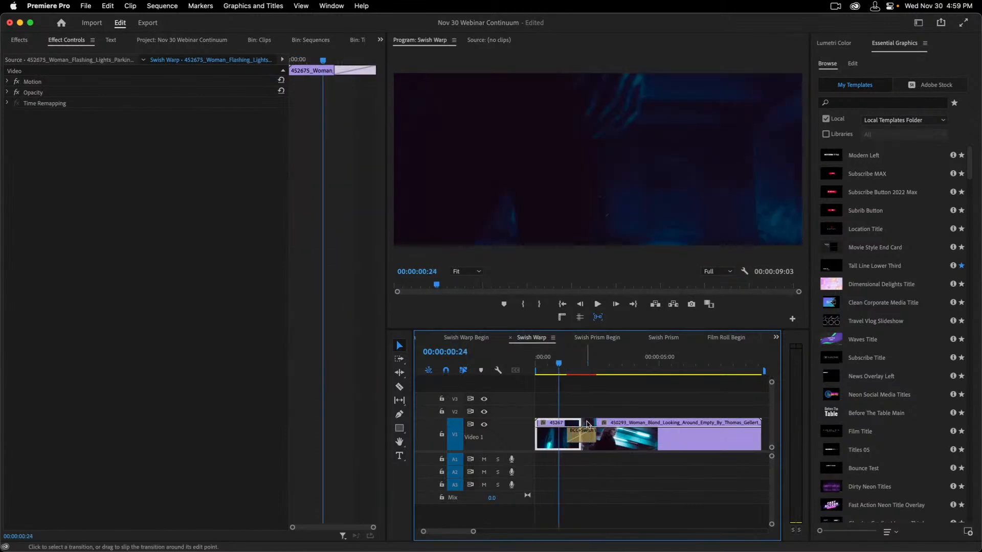
left_click(579, 436)
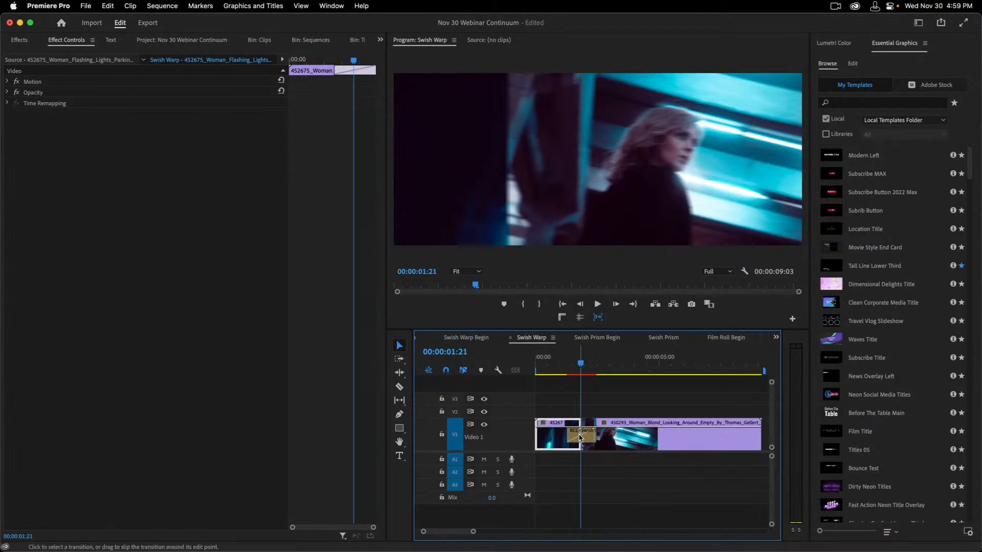
left_click(579, 437)
left_click(589, 364)
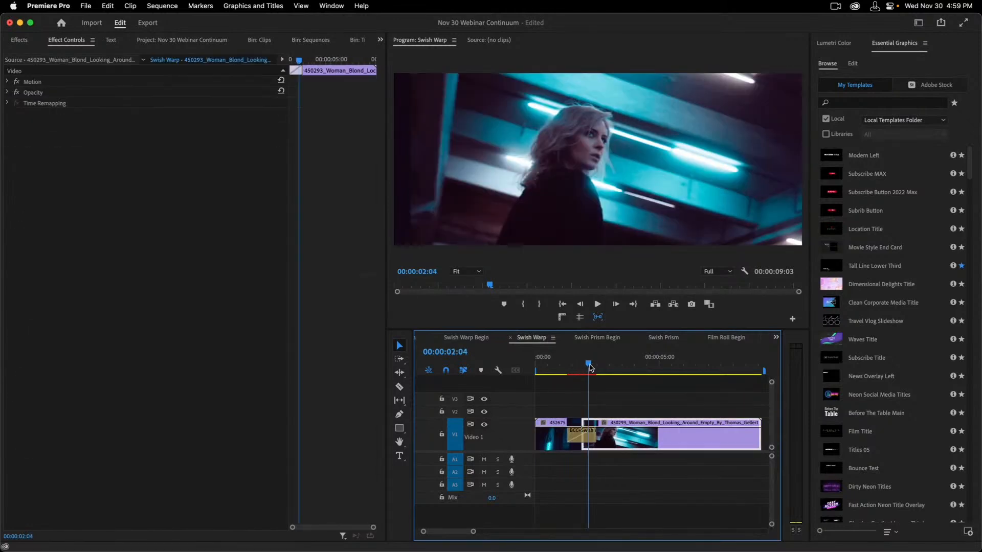
key("Home")
key("space")
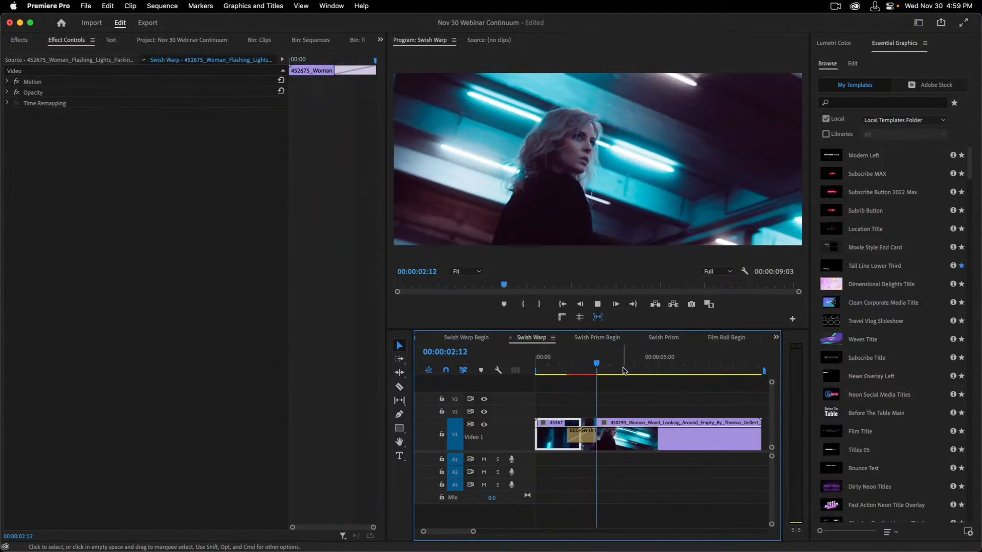
left_click(578, 364)
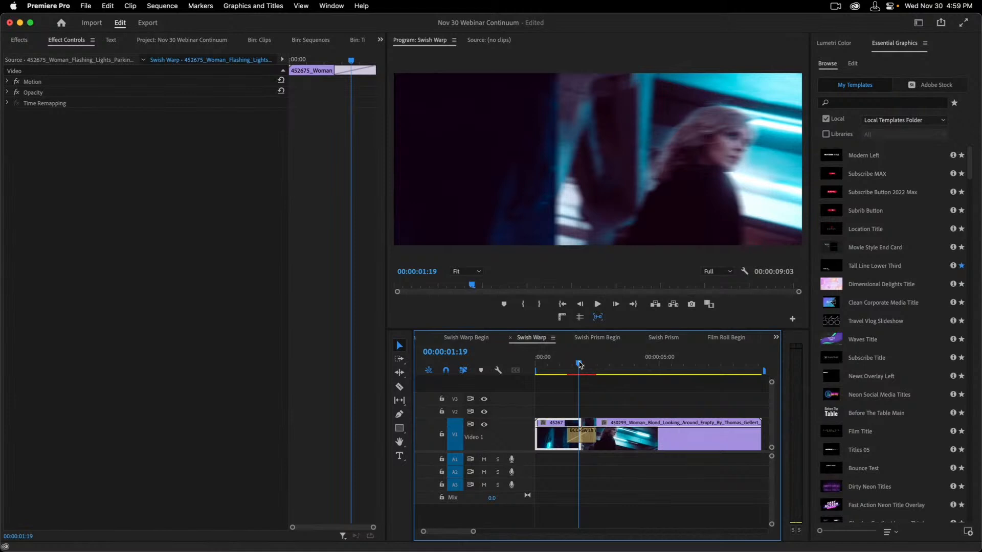
key("Home")
key("space")
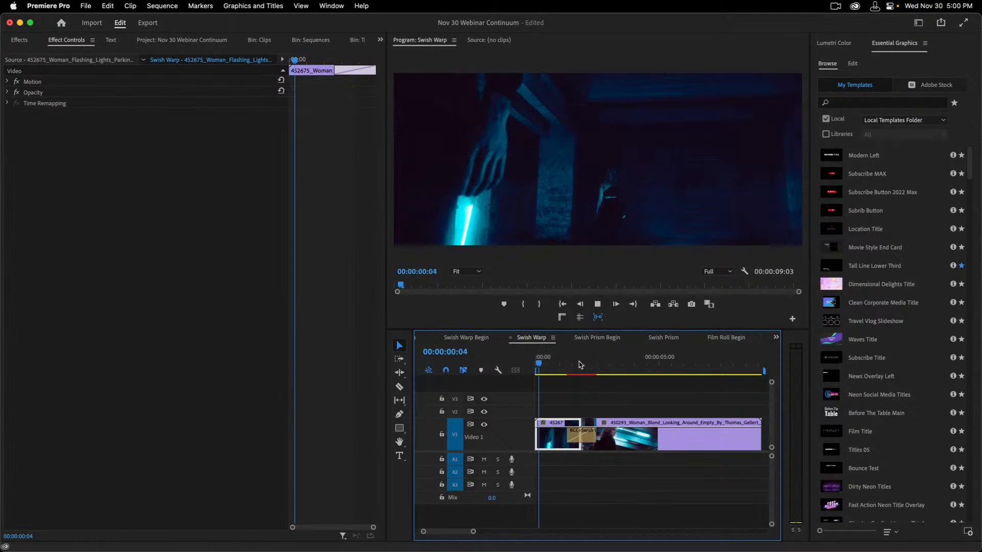
left_click(585, 364)
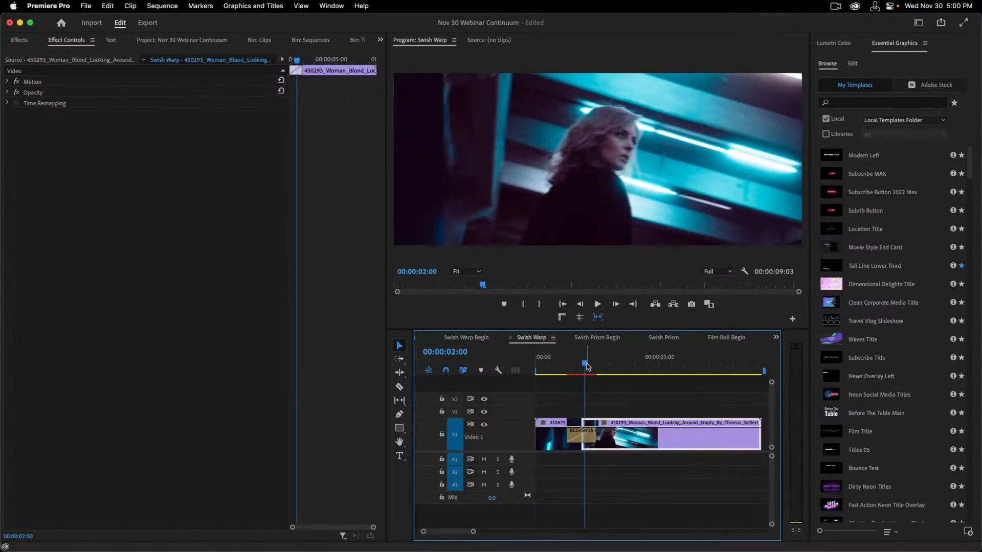
left_click_drag(587, 366, 582, 365)
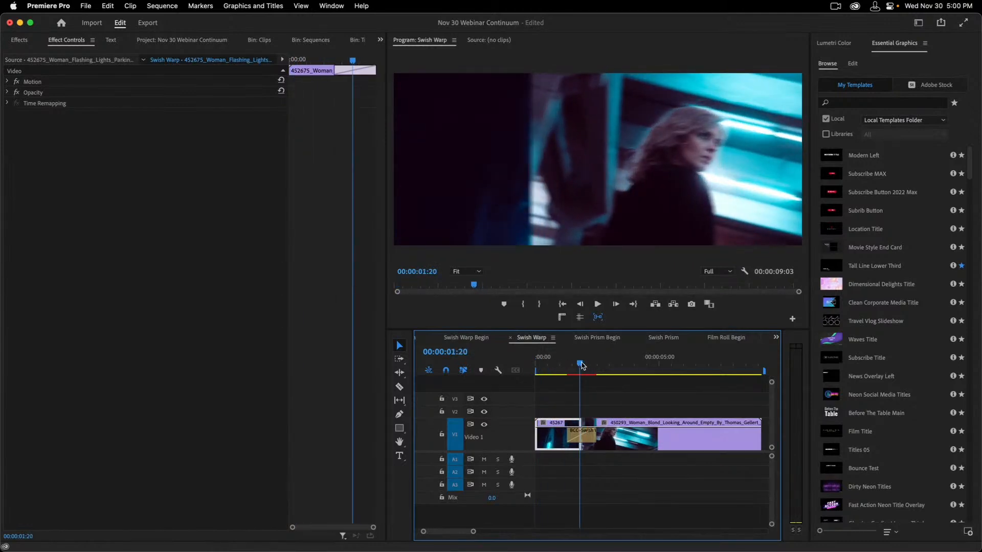
Step: Open the Swish Prism Begin sequence, add the BCC+Swish Prism transition at the cut between the two V1 clips and play it
left_click(601, 340)
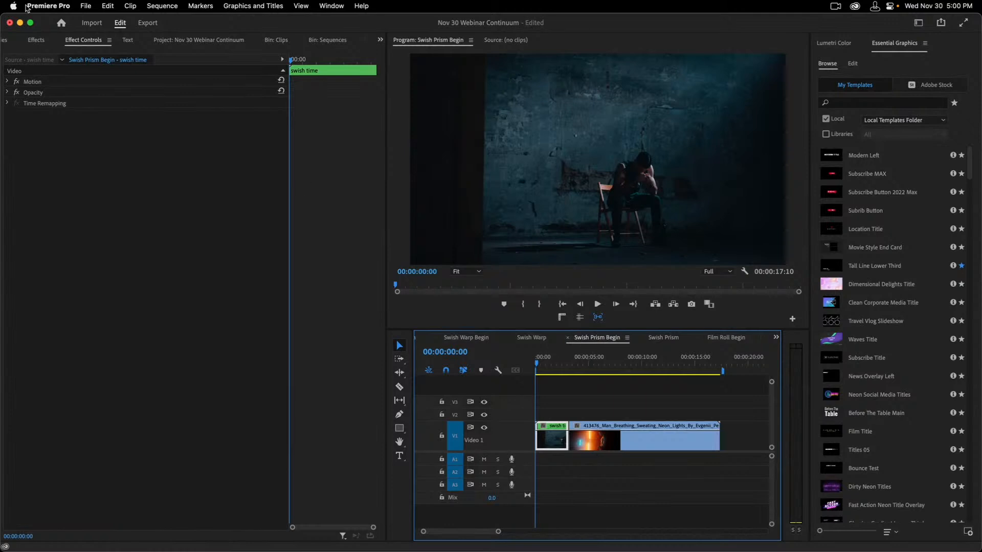
left_click(36, 41)
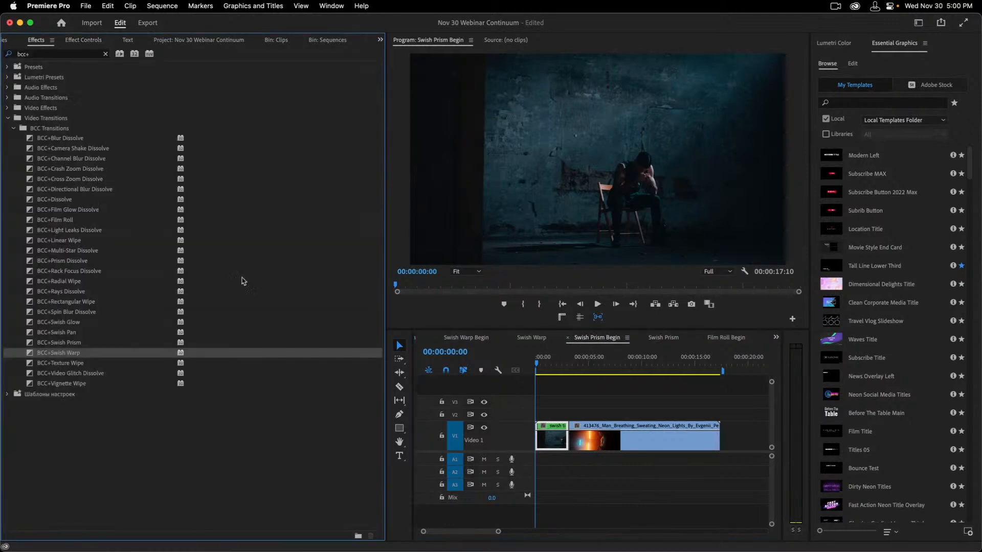
left_click_drag(35, 343, 569, 436)
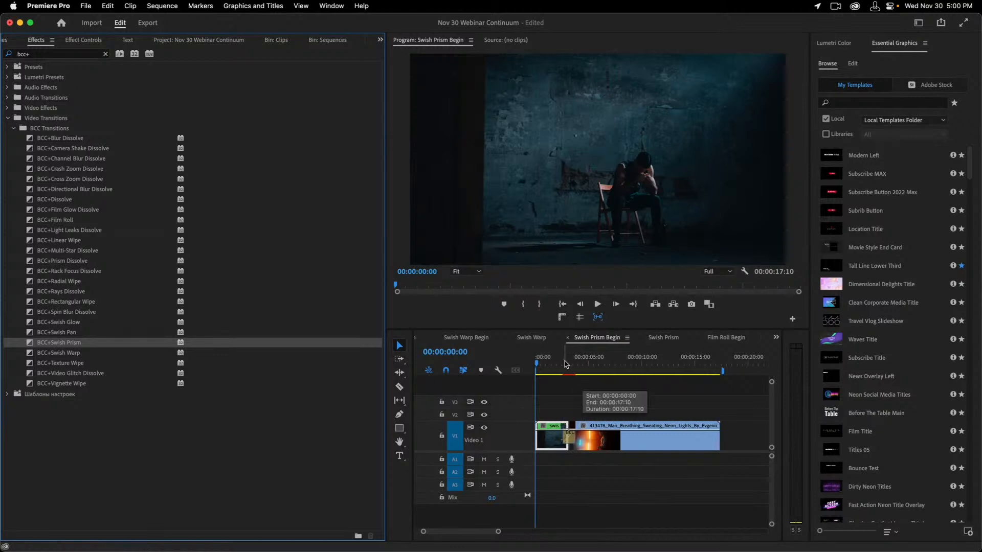
key("space")
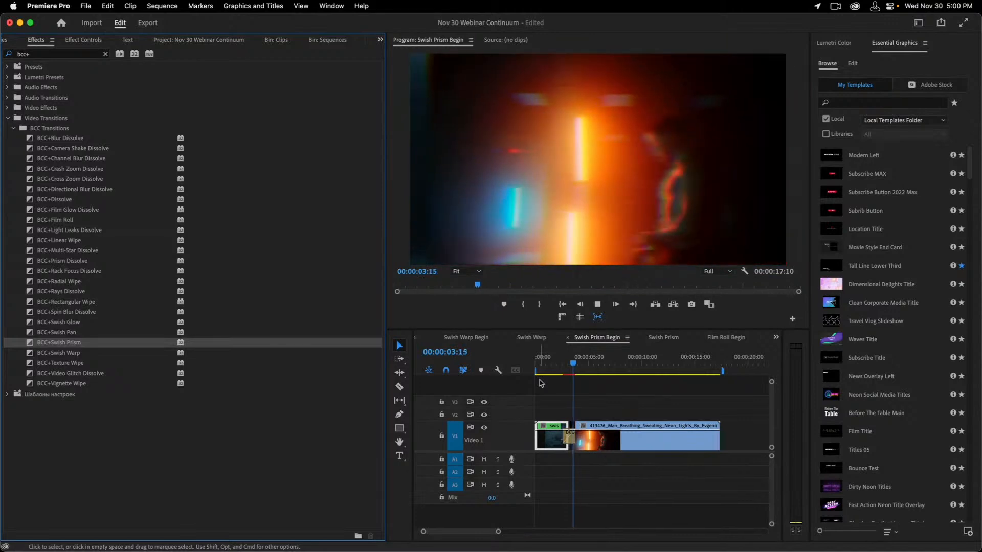
Step: Replay the BCC+Swish Prism transition, set its Roll Speed to 4 and play across the cut
left_click(557, 362)
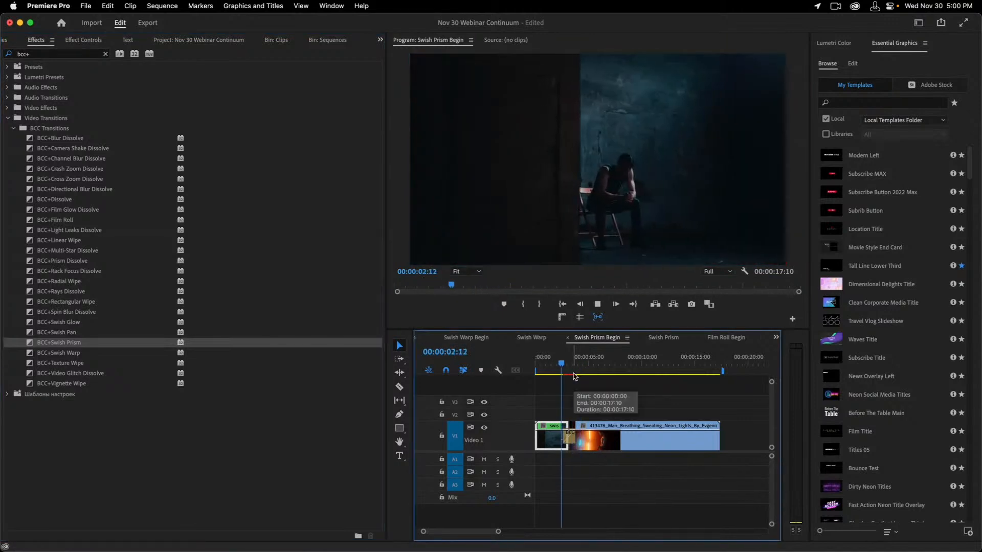
key("space")
left_click(568, 437)
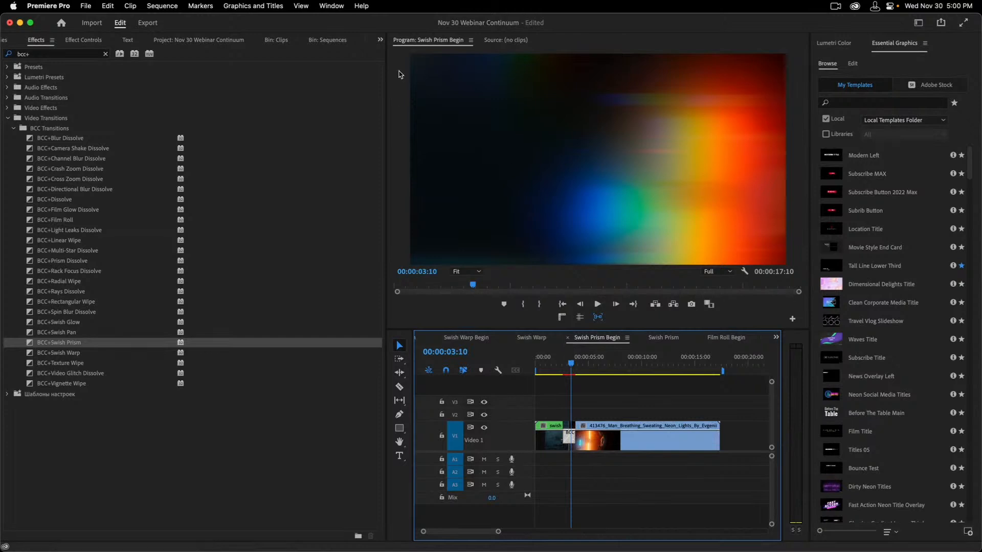
left_click(82, 41)
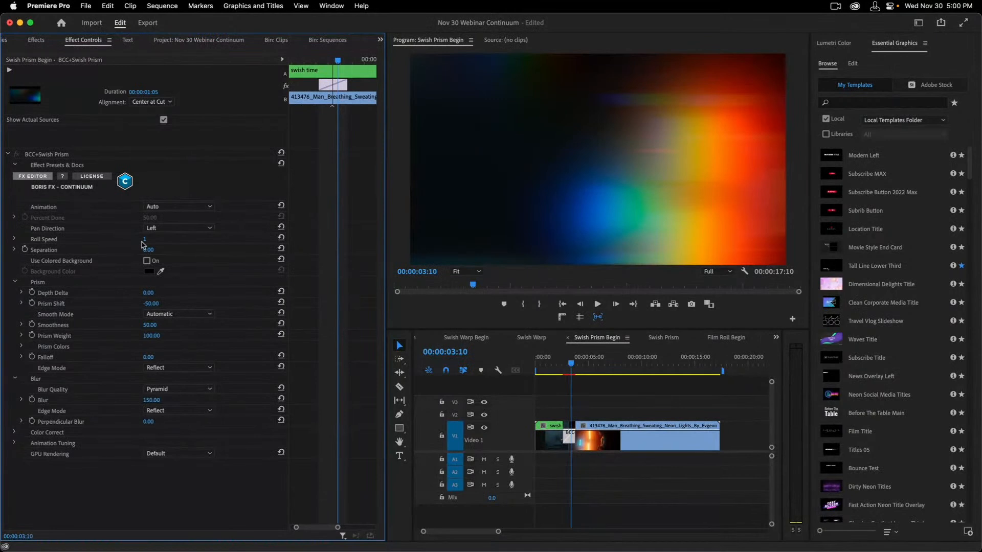
left_click_drag(144, 239, 151, 239)
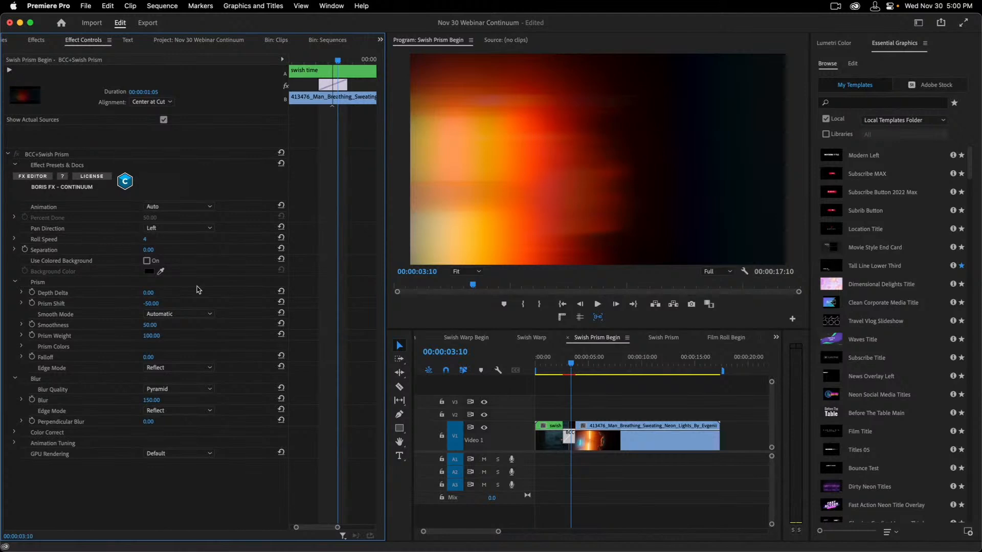
left_click(556, 364)
key("space")
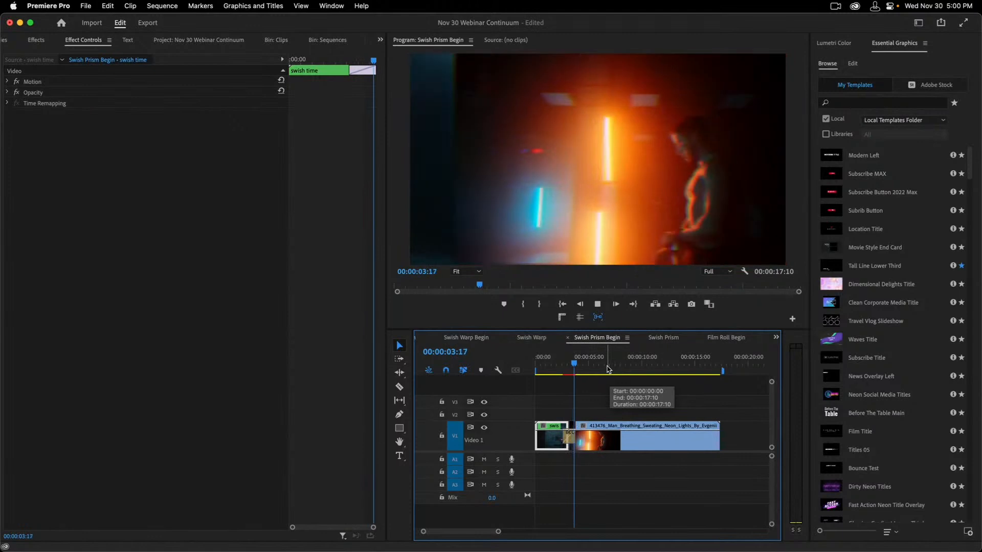
Step: Set the BCC+Swish Prism transition's Pan Direction to Right and play the sequence across the cut
left_click(571, 364)
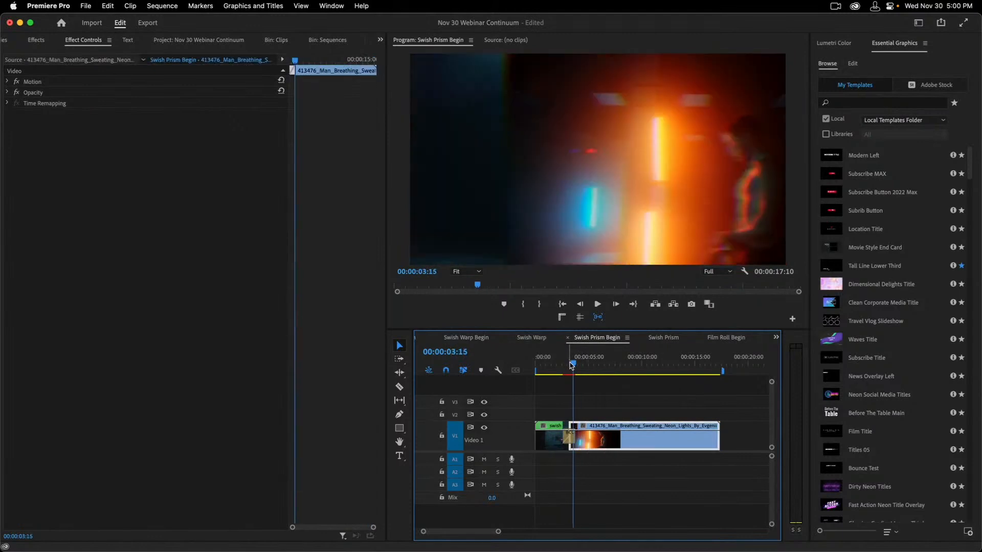
left_click(567, 364)
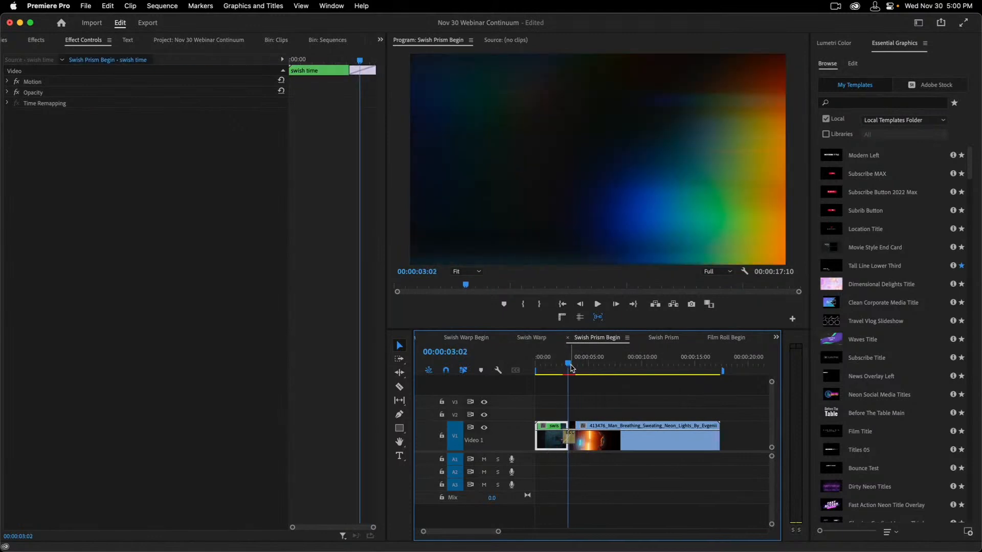
left_click(571, 441)
left_click(162, 229)
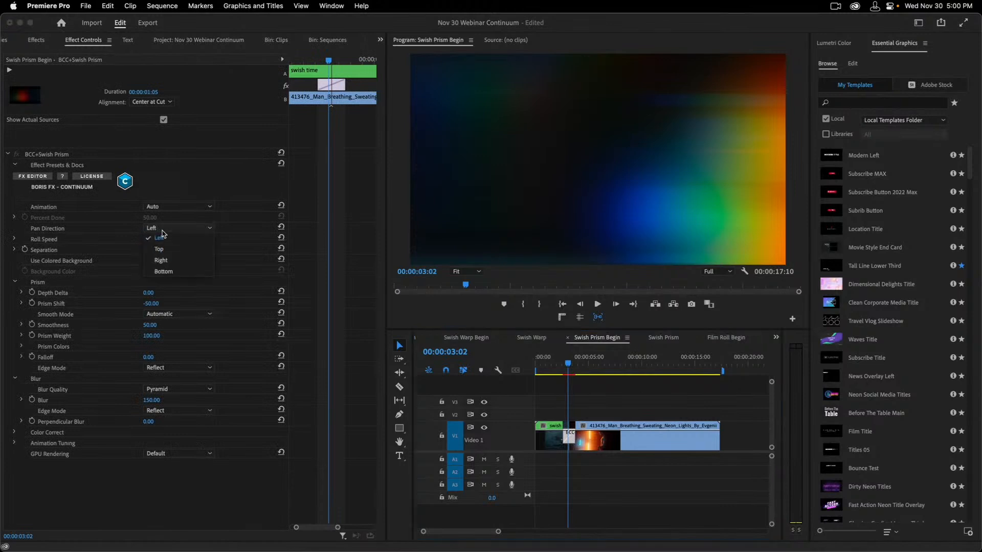
left_click(162, 260)
left_click(552, 364)
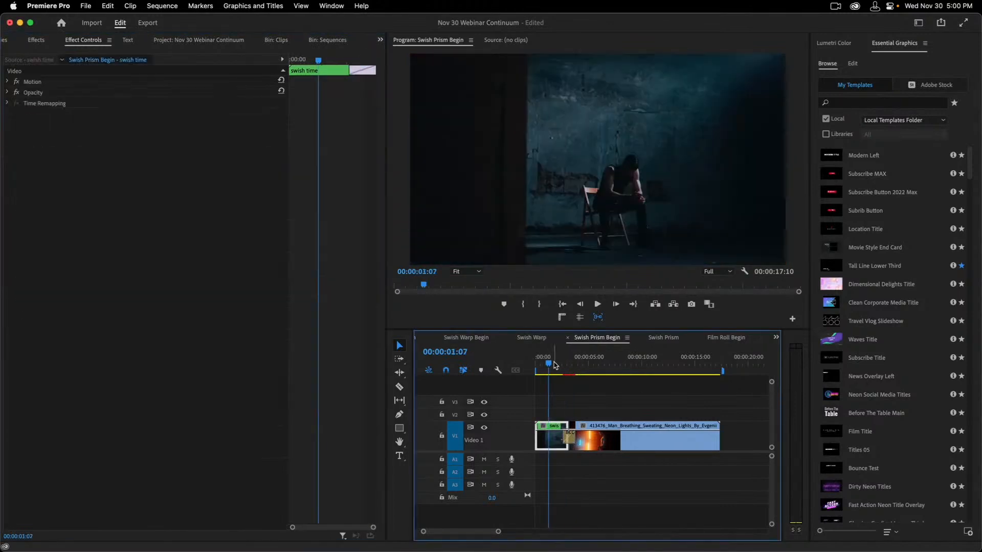
key("space")
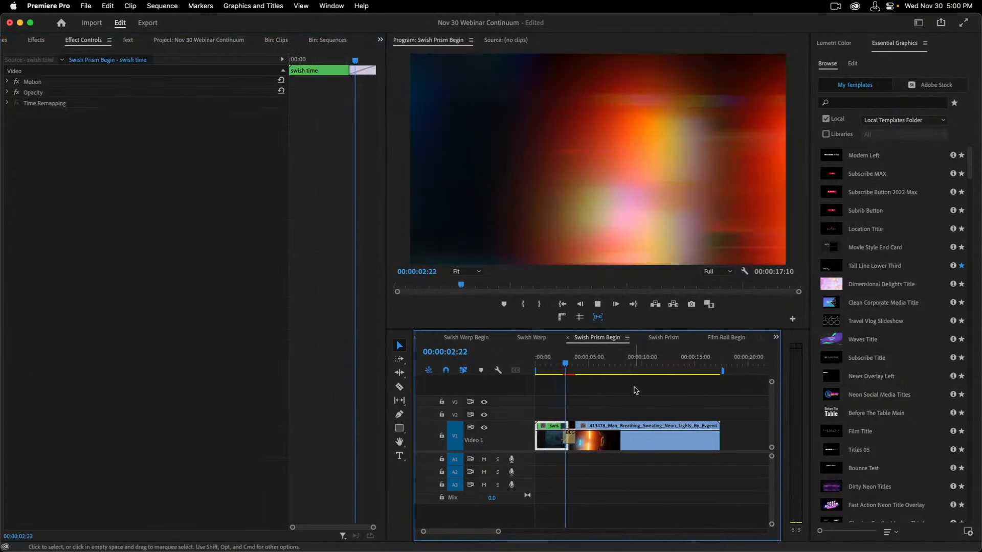
Step: In the FX Editor, reshape the Swish Prism animation curve to an Ease In of 68.20 and an Ease Out of 100
left_click(565, 363)
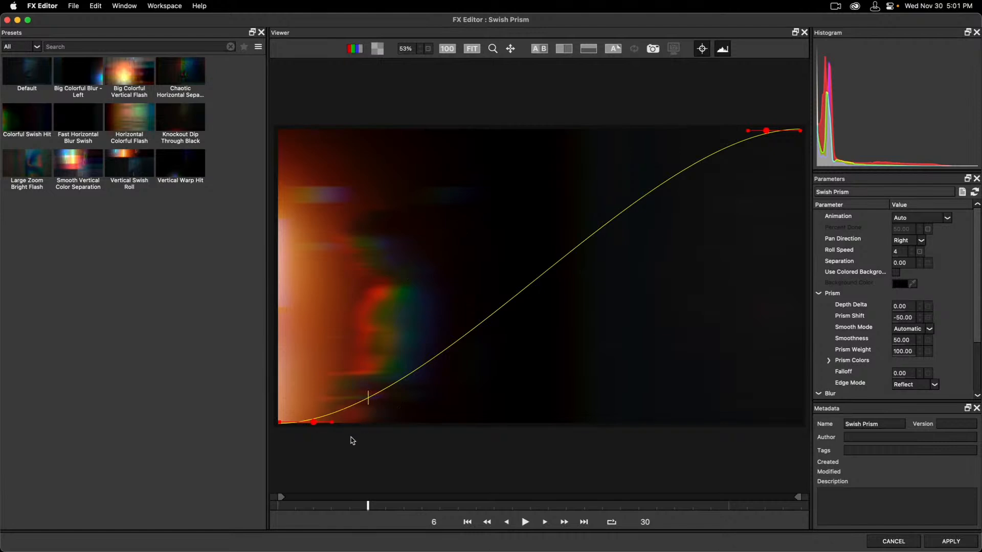
mouse_move(314, 424)
left_mouse_down()
mouse_move(352, 422)
mouse_move(306, 420)
mouse_move(320, 421)
left_mouse_up()
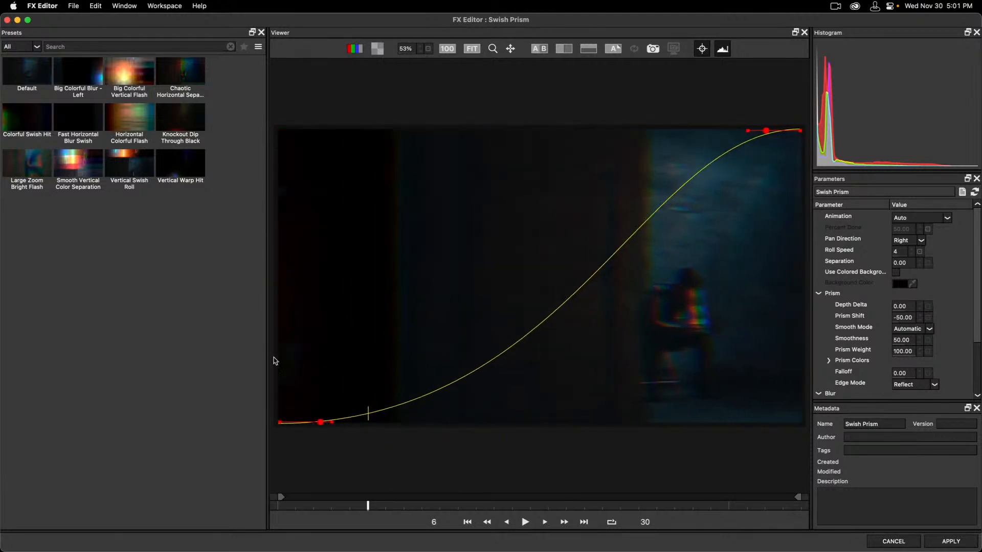
mouse_move(765, 131)
left_mouse_down()
mouse_move(731, 132)
mouse_move(751, 131)
left_mouse_up()
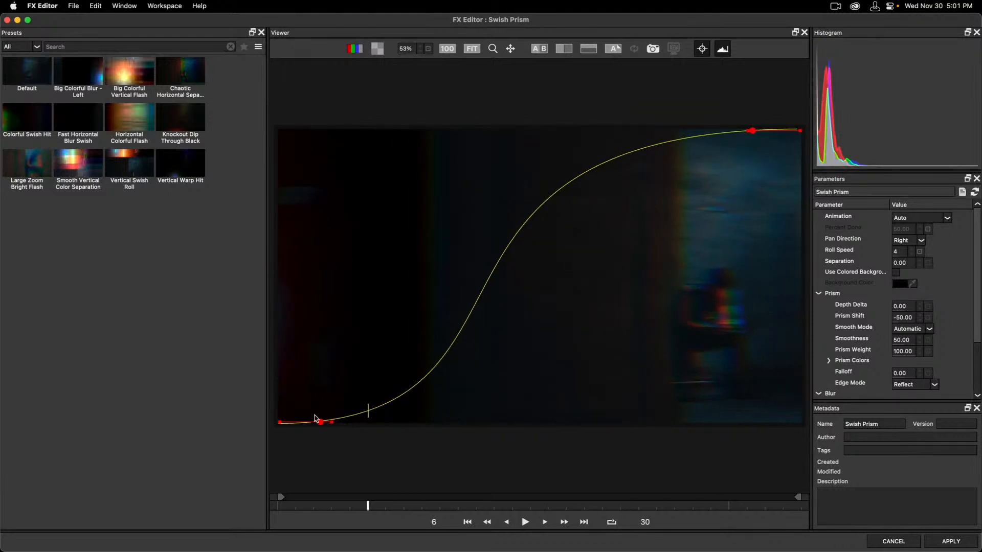
scroll(882, 347, "down", 3)
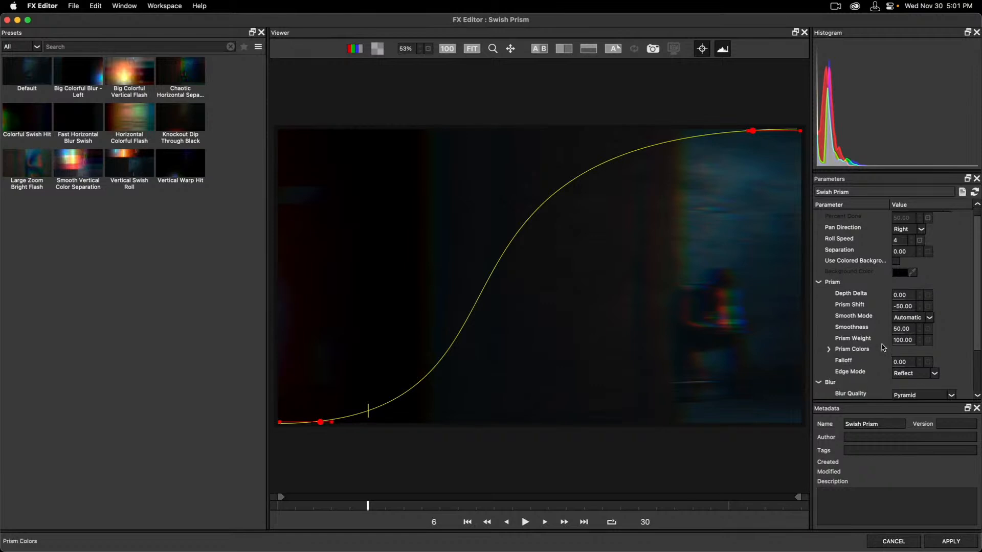
left_click(818, 392)
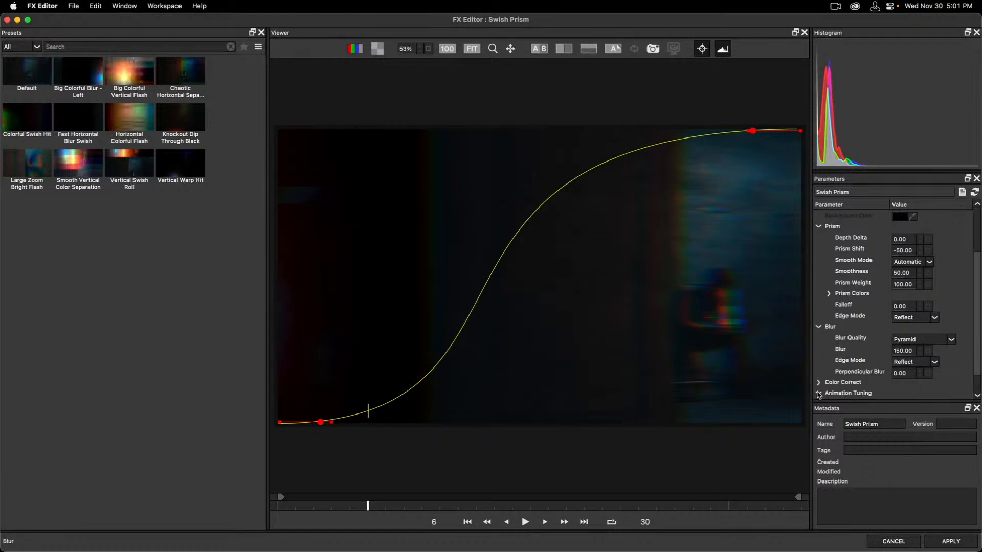
scroll(869, 375, "down", 1)
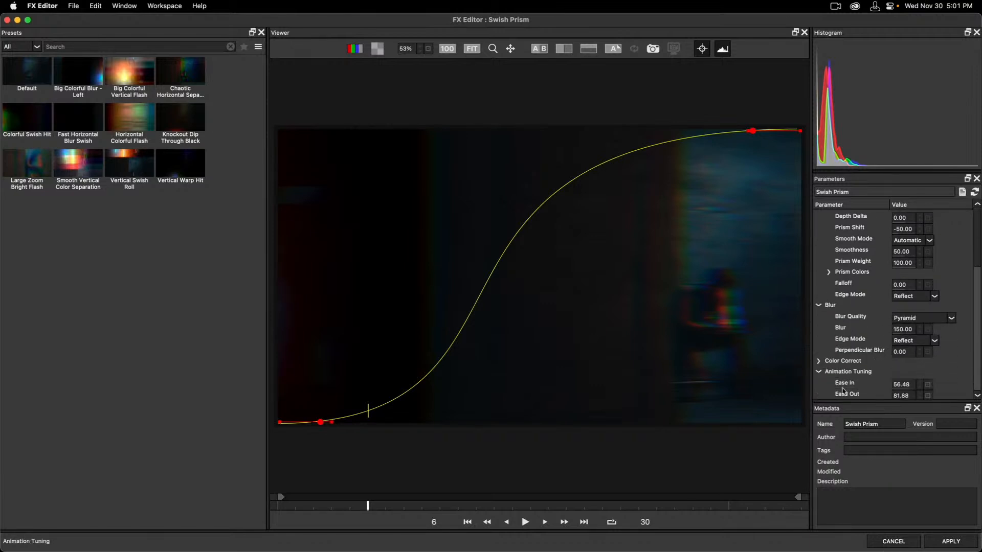
mouse_move(321, 423)
left_mouse_down()
mouse_move(353, 425)
mouse_move(314, 423)
mouse_move(324, 422)
left_mouse_up()
mouse_move(754, 132)
left_mouse_down()
mouse_move(734, 129)
mouse_move(743, 131)
left_mouse_up()
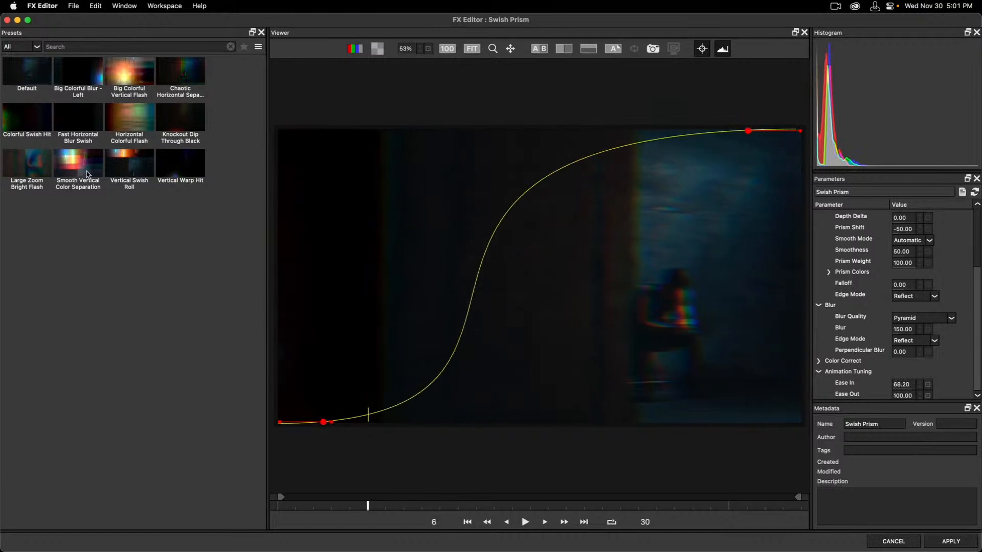
Step: Preview Smooth Vertical Color Separation and Chaotic Horizontal Separation in the FX Editor, then apply the Smooth Vertical Color Separation preset to Swish Prism
left_click(81, 168)
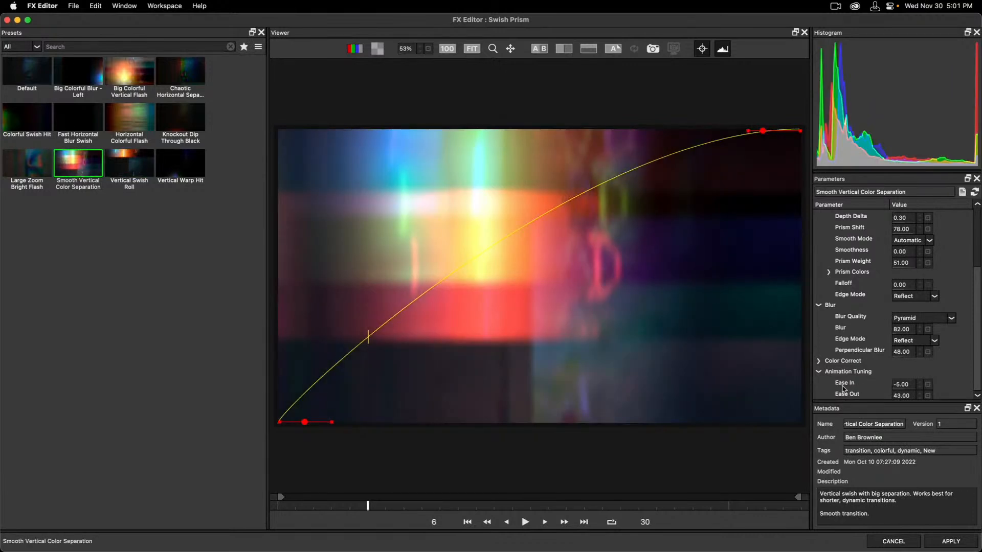
left_click(525, 522)
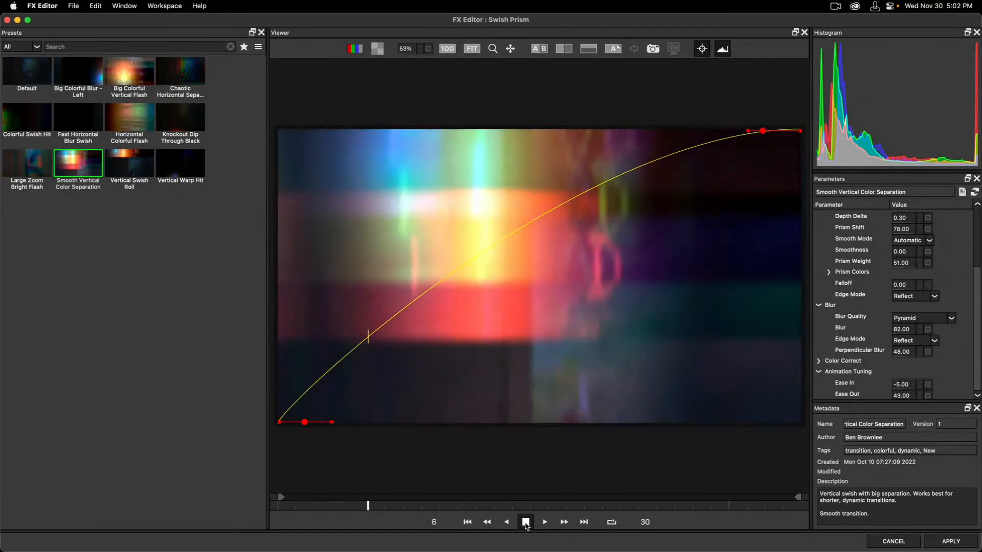
left_click(181, 73)
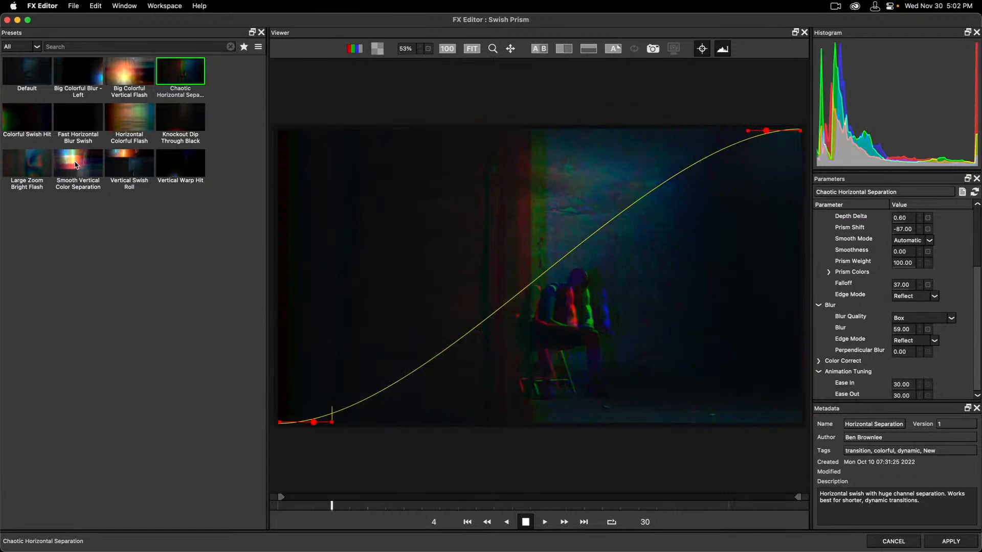
left_click(76, 164)
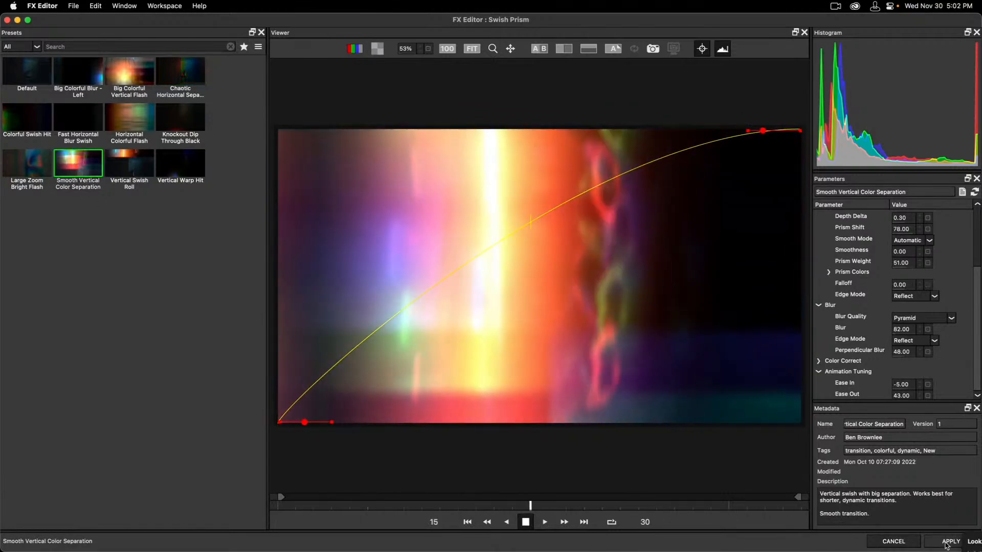
left_click(951, 542)
Step: Play the Swish Prism Begin sequence through the transition and park the playhead at 00:00:02:21
key("space")
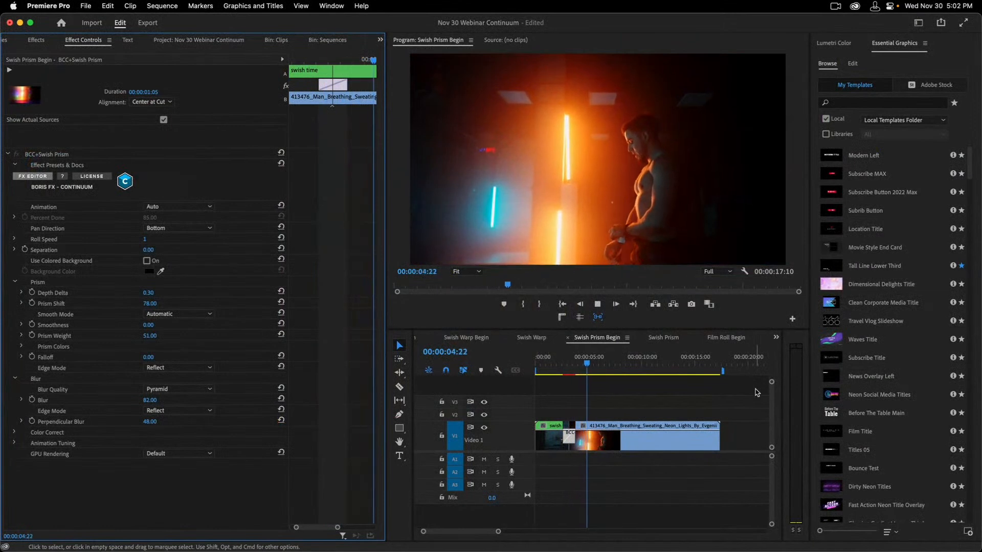
key("space")
left_click(756, 393)
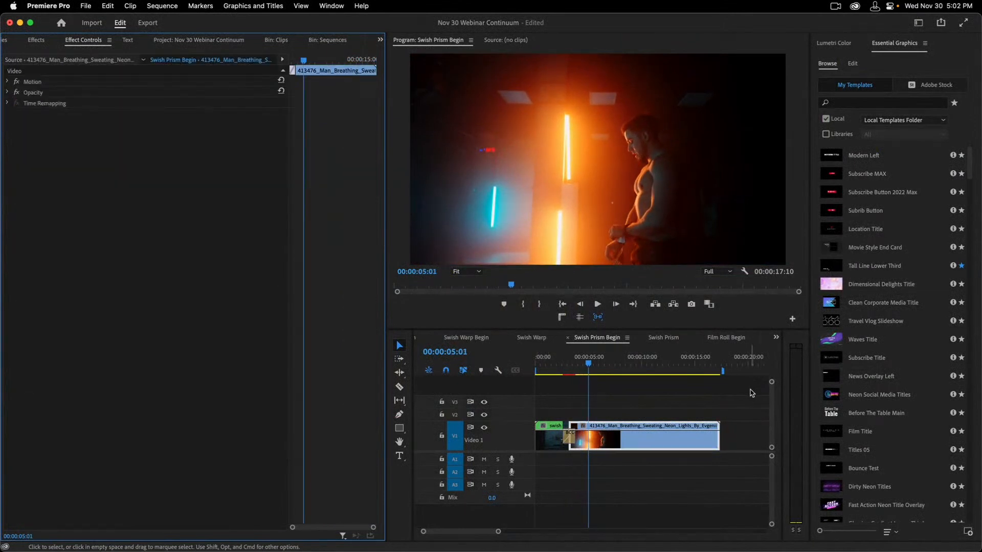
left_click(565, 362)
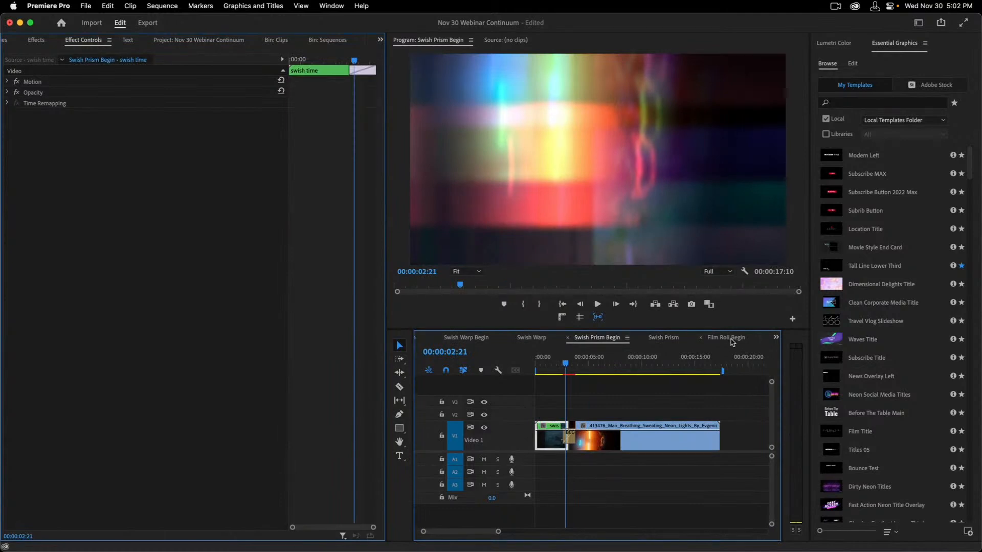
Step: In the Film Roll Begin sequence, add BCC+Film Roll at the cut between the second and third V1 clips and show its settings
left_click(730, 339)
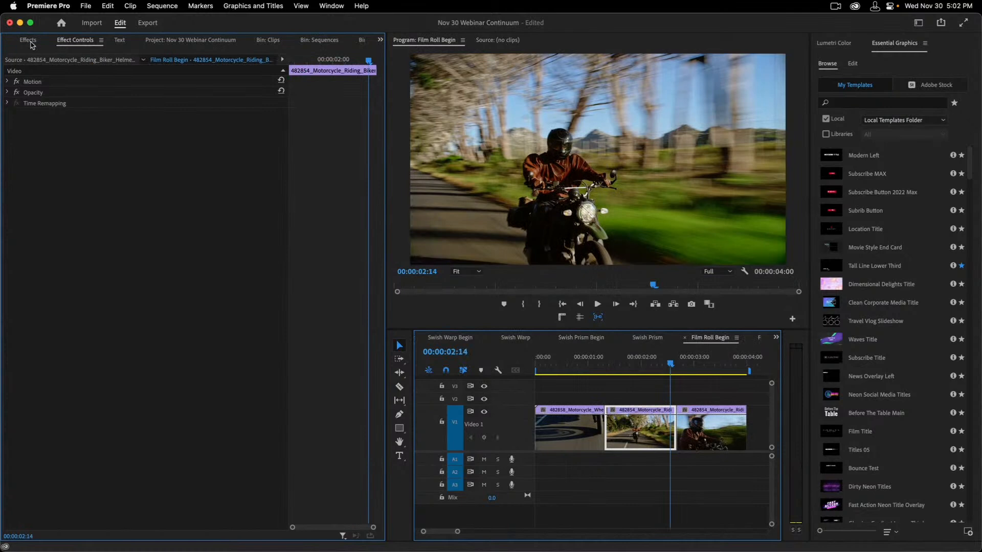
left_click(30, 40)
left_click(30, 221)
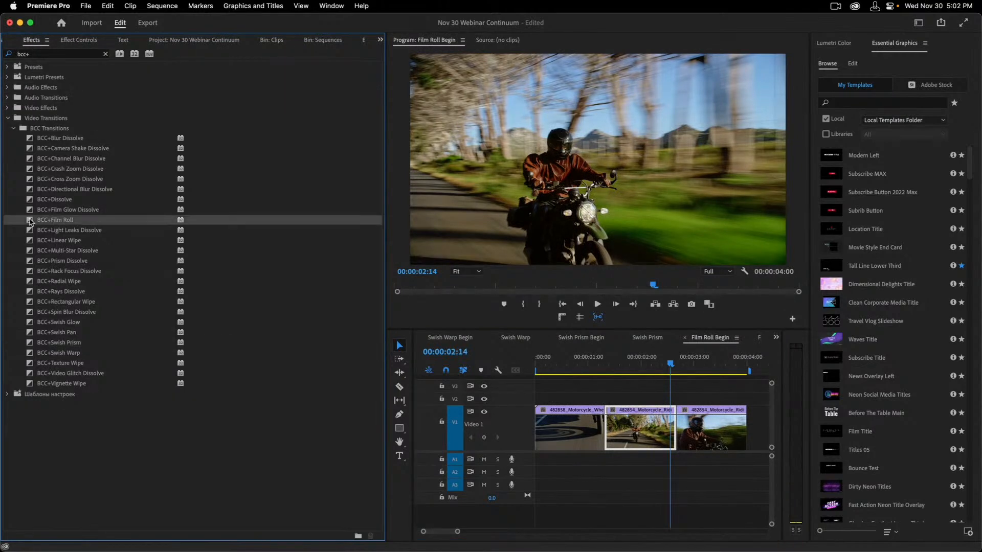
left_click_drag(506, 292, 673, 427)
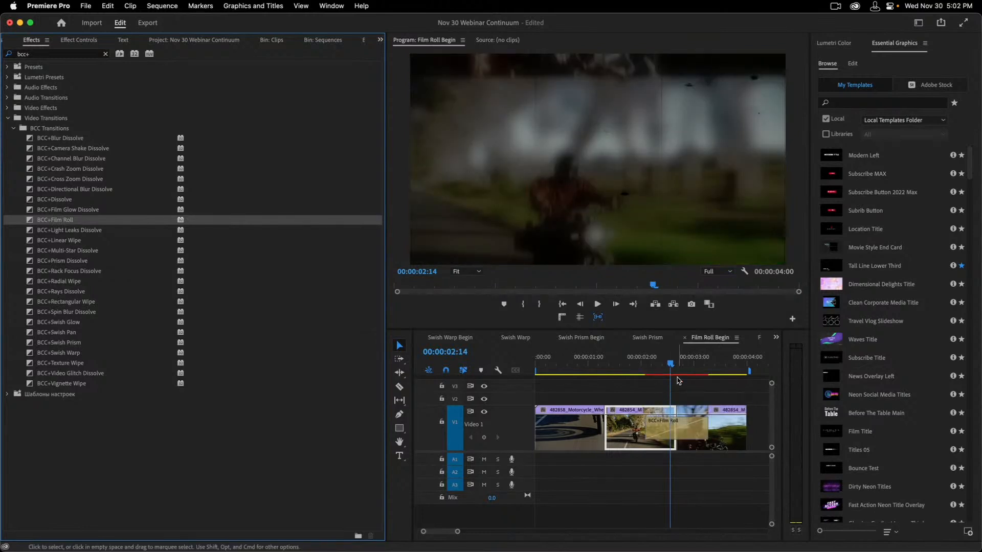
left_click(672, 432)
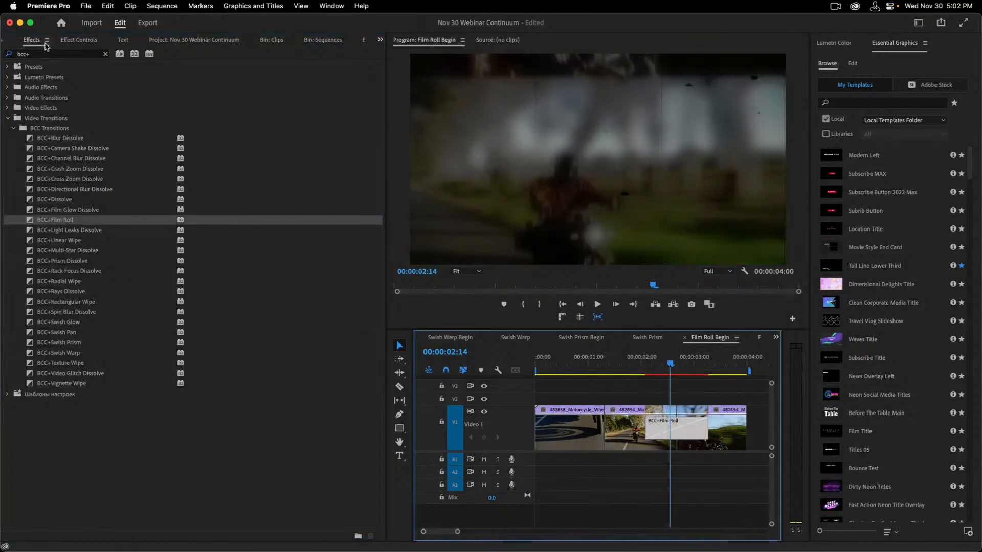
left_click(73, 41)
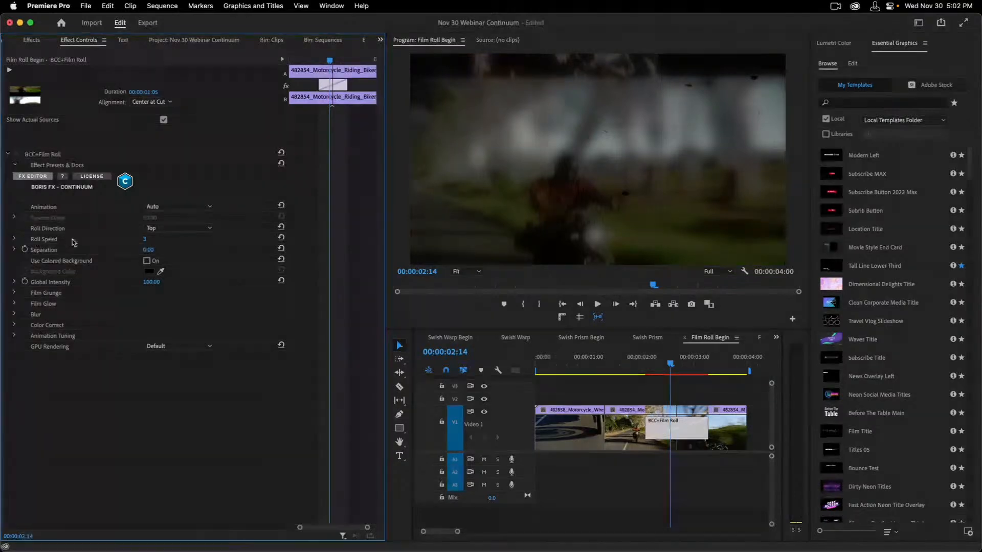
Step: Play the Film Roll Begin sequence across the cut to review the BCC+Film Roll transition
left_click(653, 367)
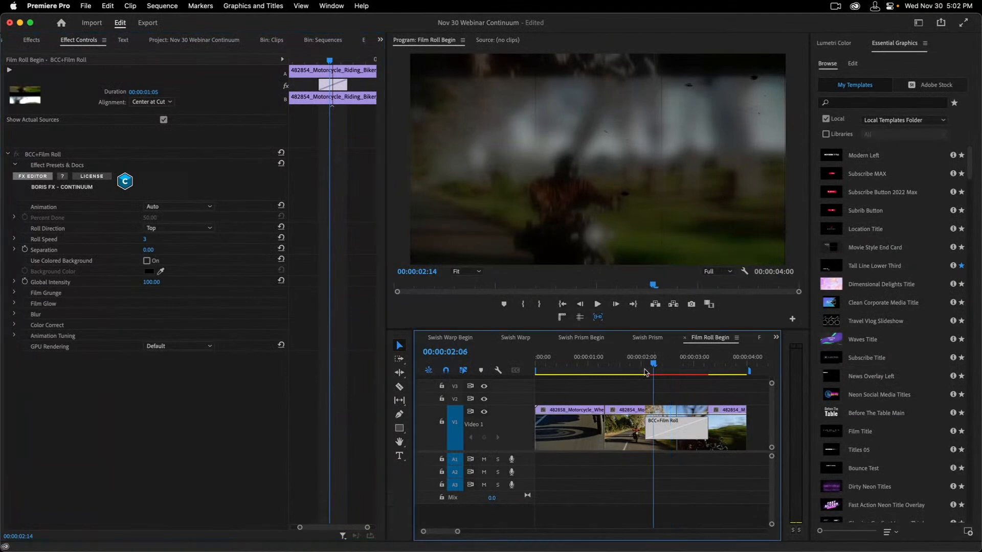
key("space")
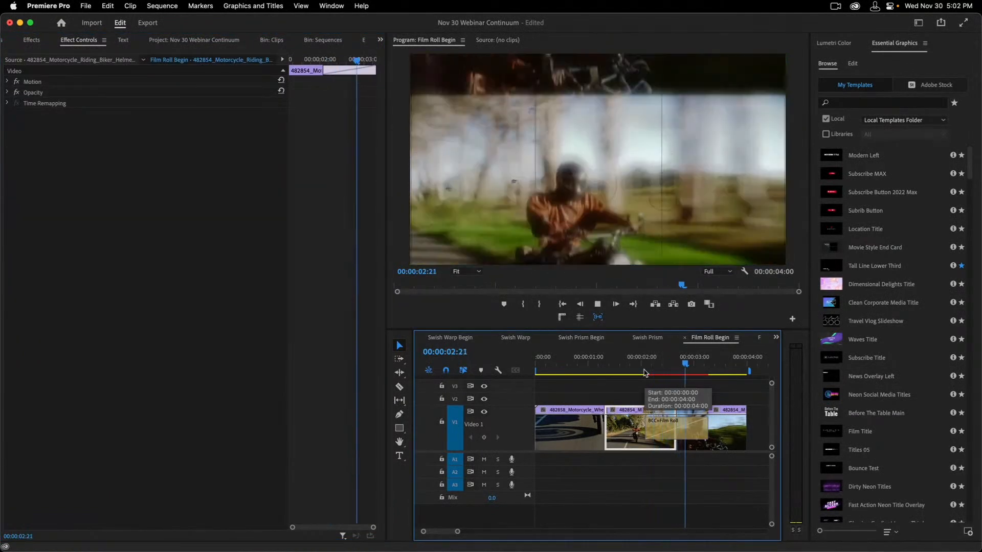
left_click(637, 367)
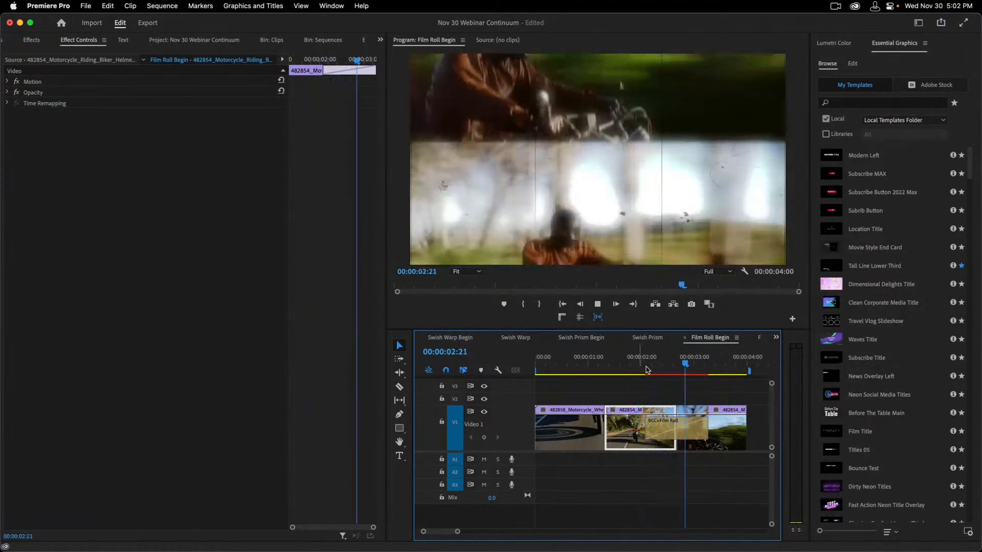
key("space")
Step: Open the BCC+Film Roll transition in the FX Editor and preview the 2 Roll and Flicker and 3 Roll and High Blur presets
left_click(664, 365)
left_click(659, 434)
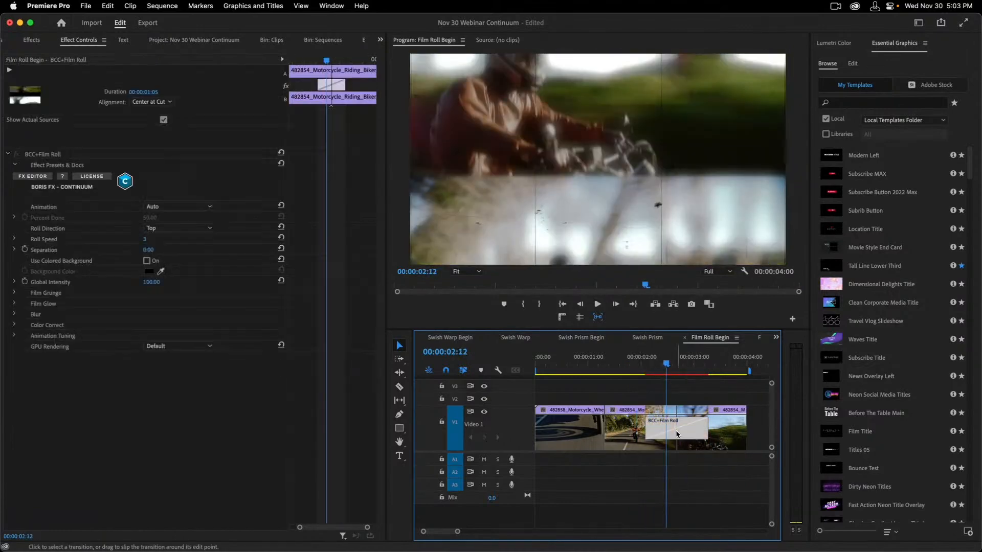
left_click(34, 177)
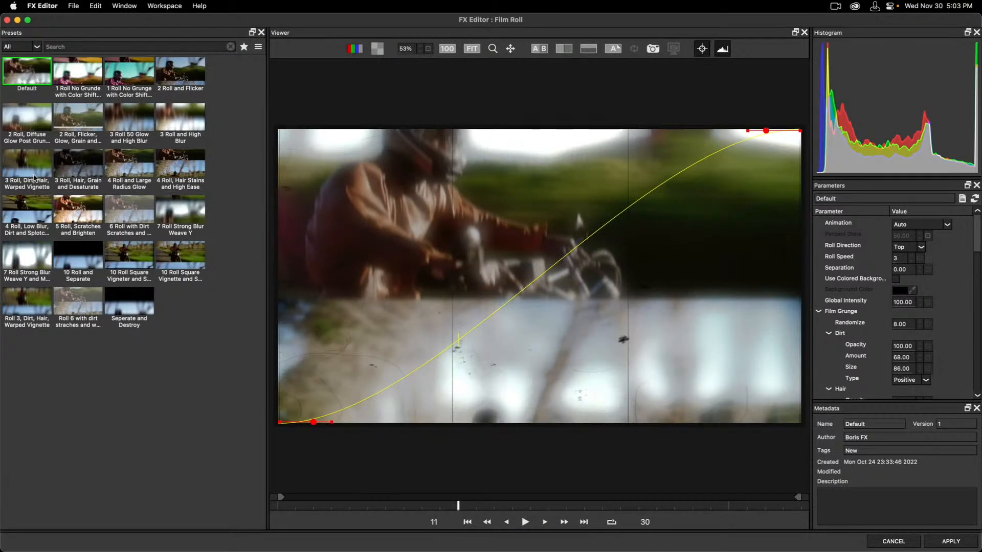
left_click(182, 75)
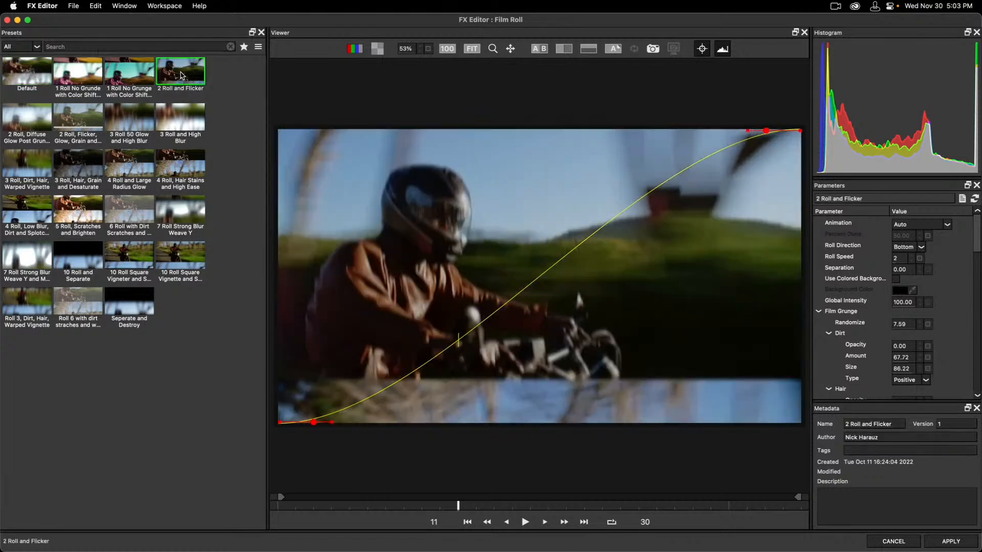
left_click(525, 523)
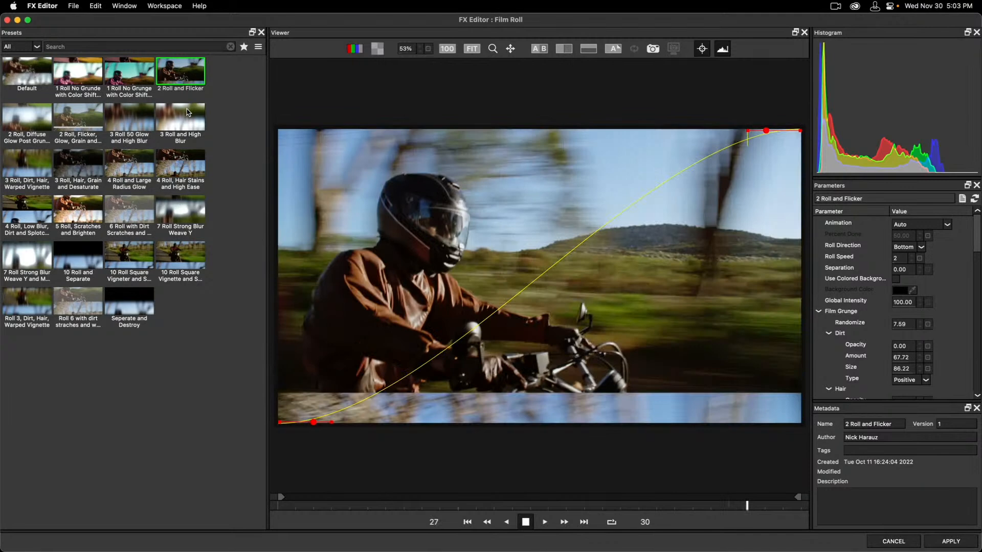
left_click(178, 120)
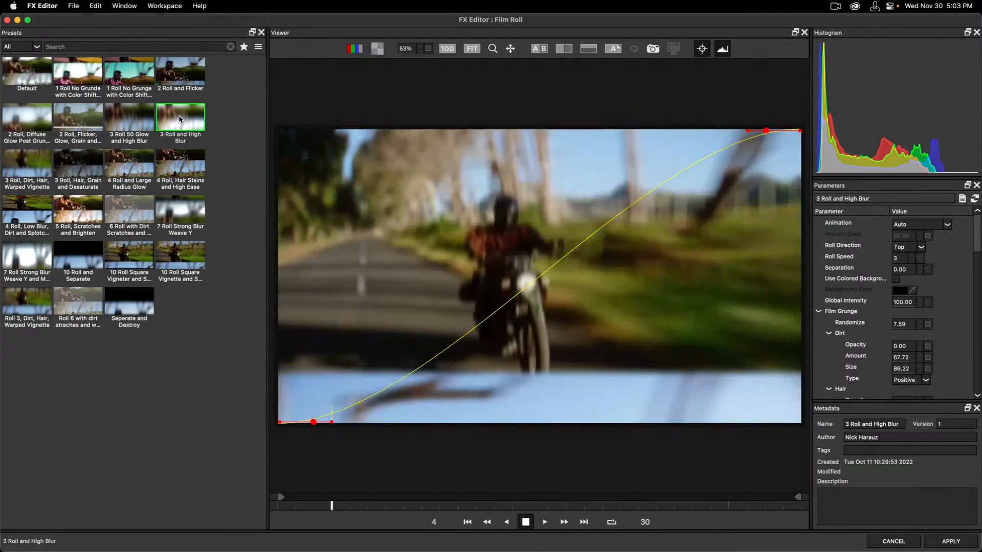
left_click(526, 524)
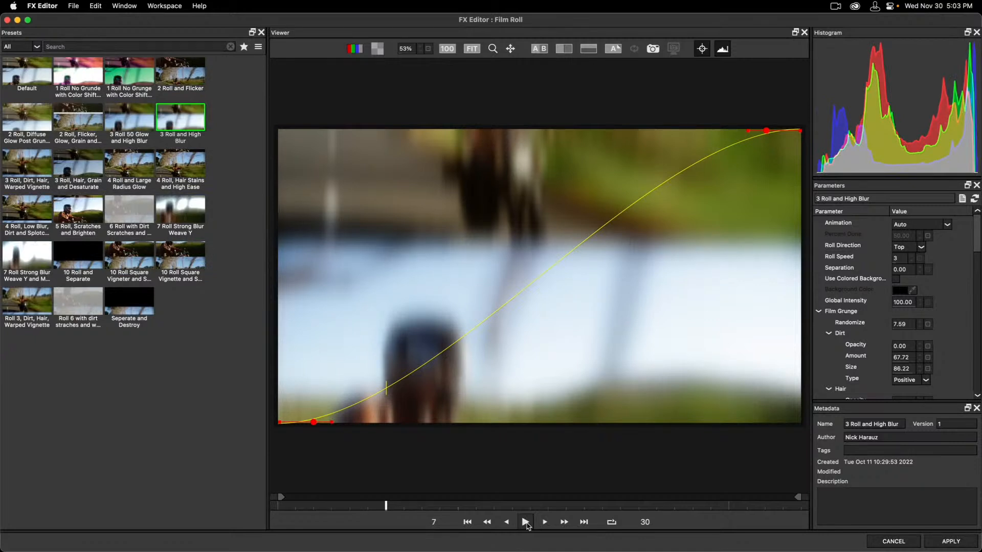
Step: Choose the 5 Roll, Scratches and Brighten preset and set its Splotches Opacity to 80
left_click(90, 223)
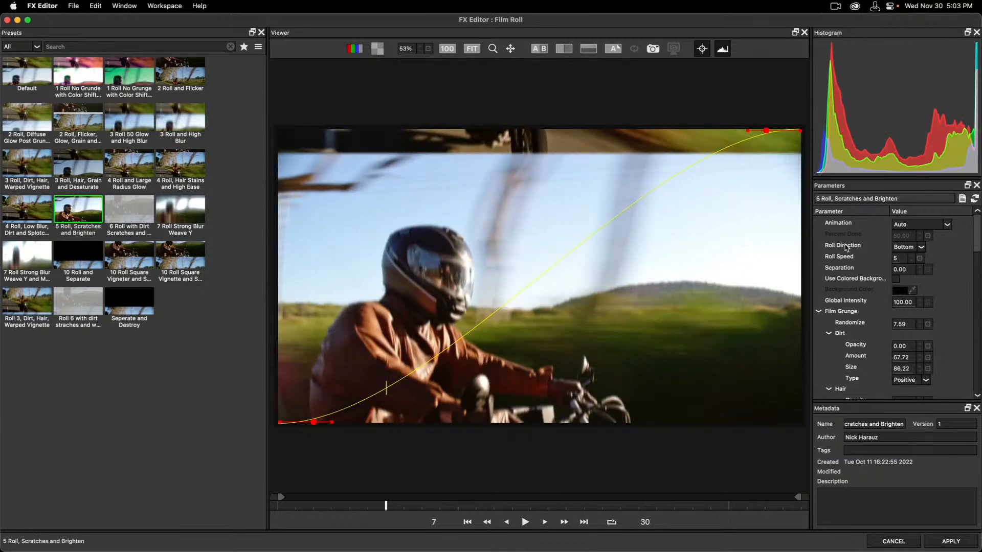
scroll(838, 276, "down", 4)
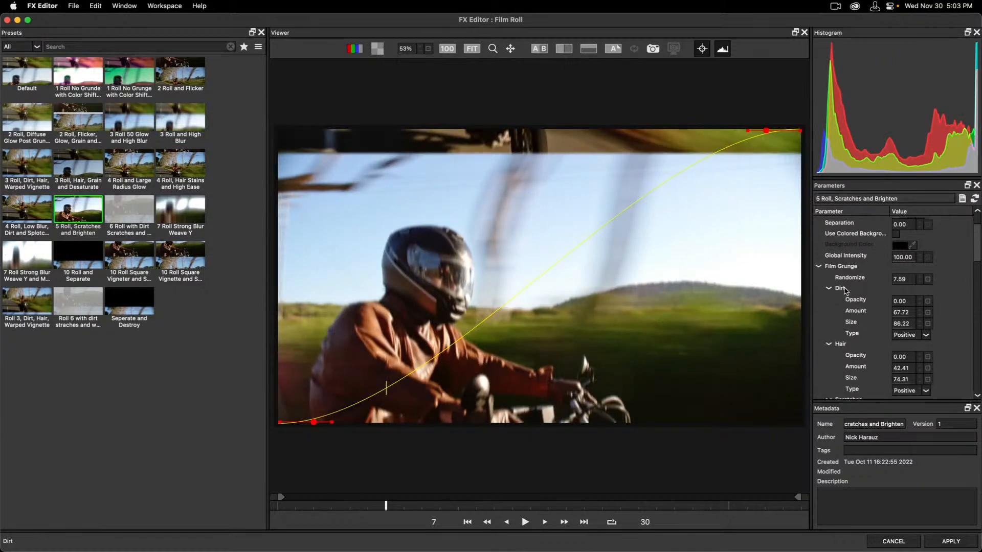
scroll(844, 290, "down", 3)
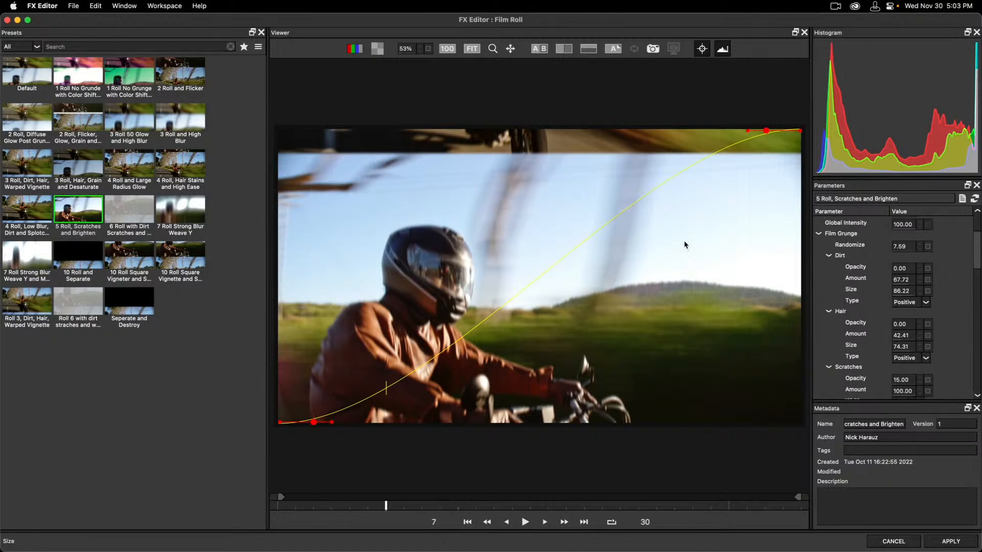
scroll(841, 302, "down", 5)
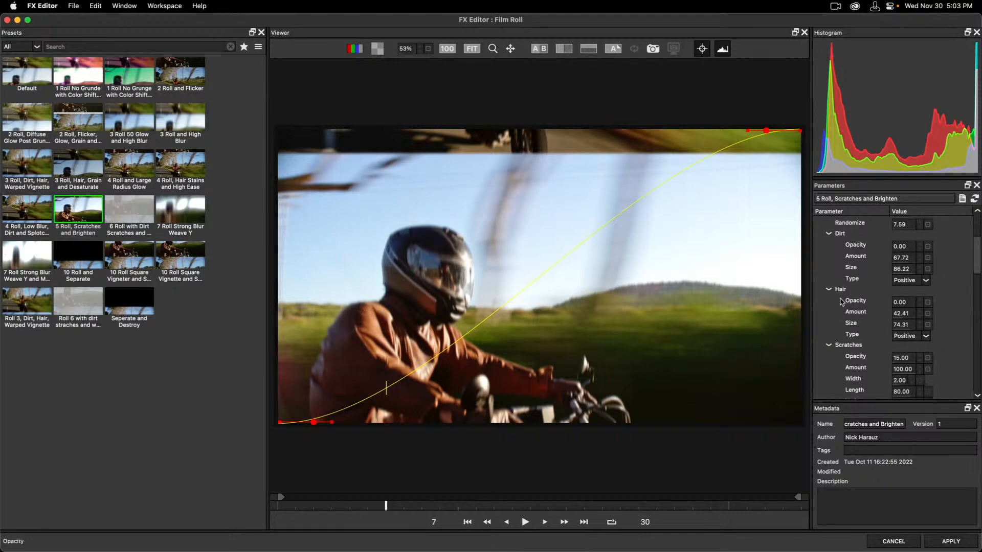
scroll(841, 301, "down", 4)
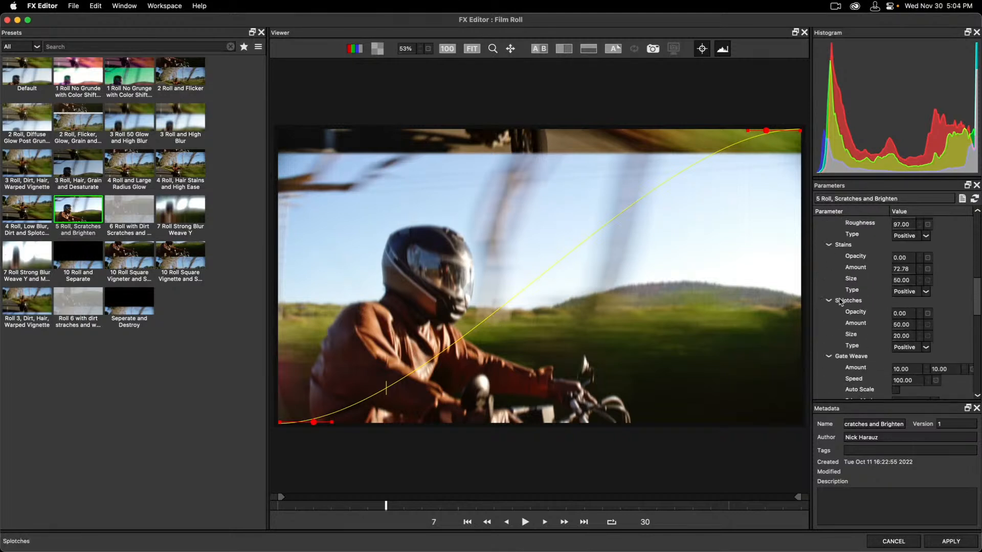
left_click_drag(898, 315, 976, 312)
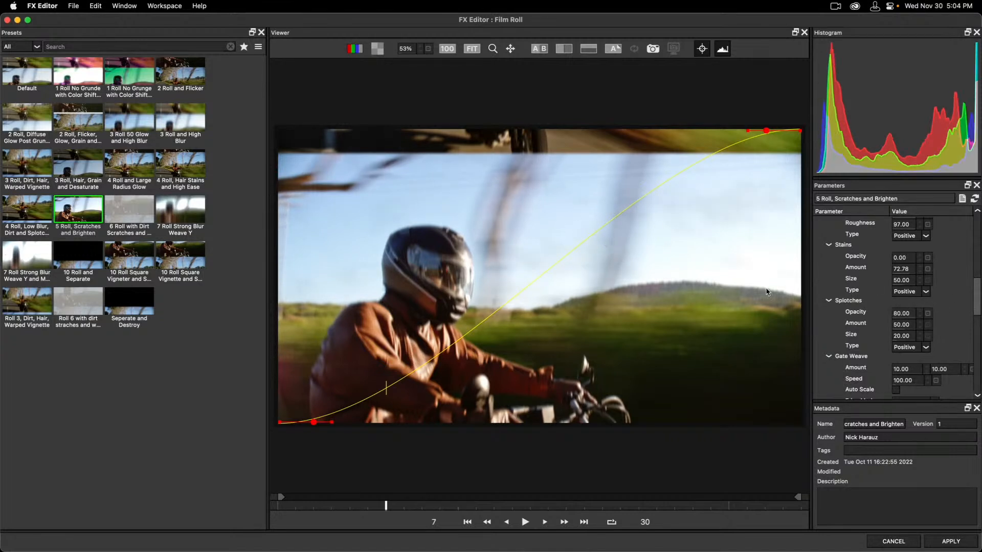
Step: Set the preset's Roll Speed to 10 and apply it to the Film Roll transition
scroll(862, 359, "down", 3)
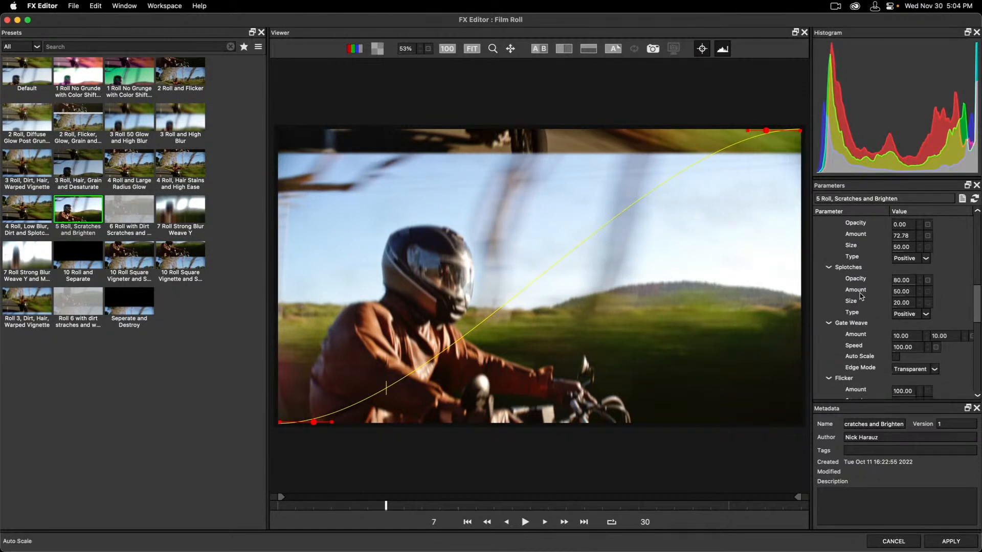
scroll(853, 351, "up", 15)
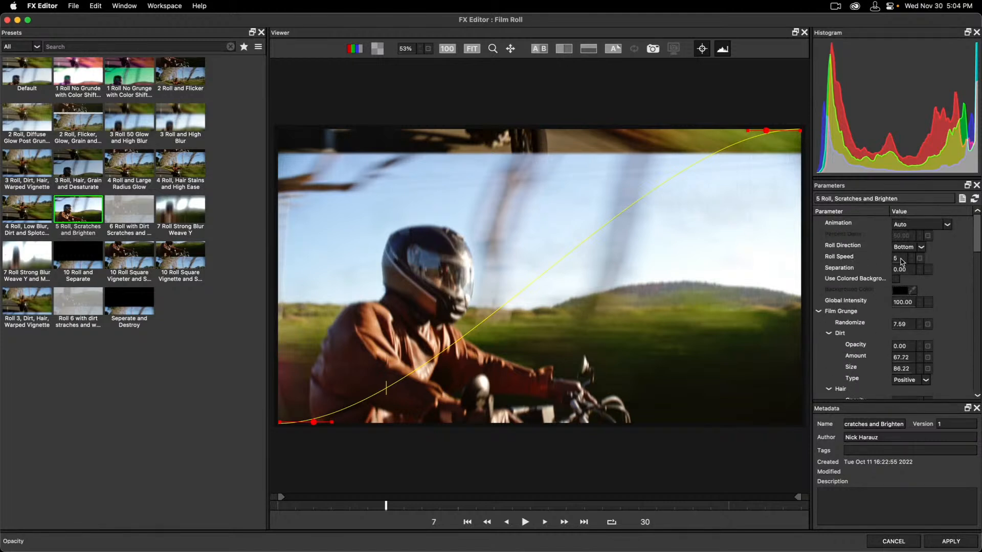
left_click(900, 261)
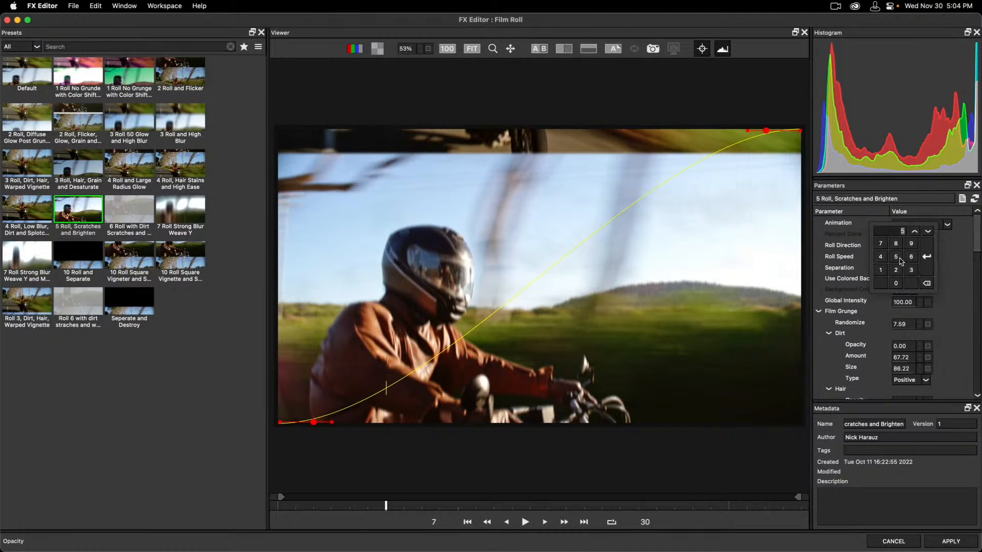
left_click(880, 270)
left_click(896, 283)
left_click(926, 257)
left_click(950, 541)
Step: Play the Film Roll Begin sequence through the transition and stop at 00:00:02:18
left_click(597, 304)
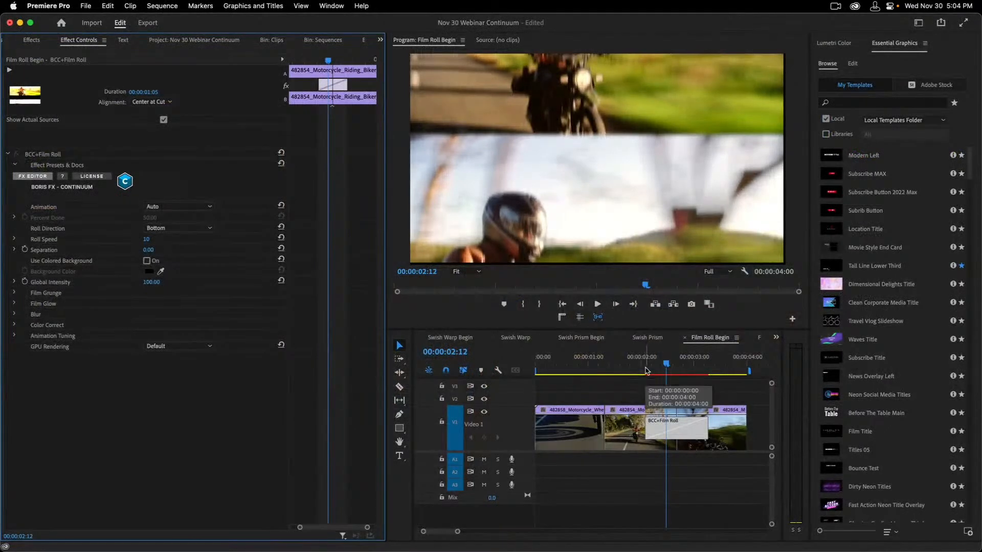
left_click(648, 364)
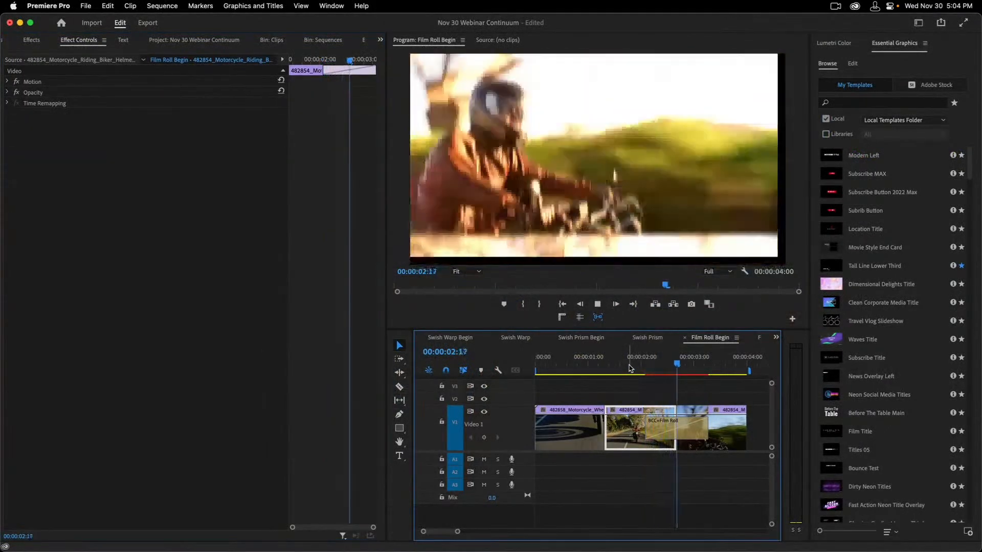
left_click(679, 371)
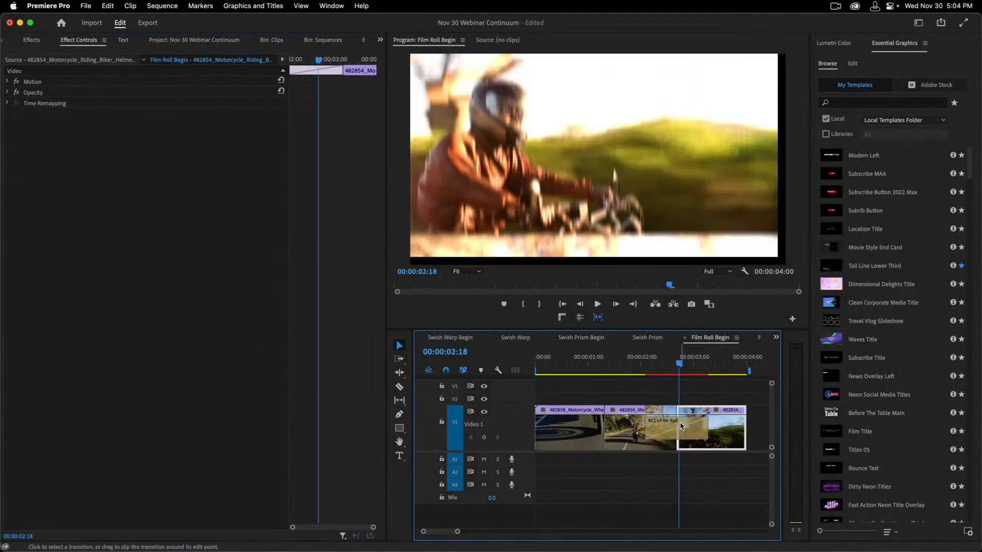
Step: Set the BCC+Film Roll transition's Roll Speed to 4
left_click(682, 424)
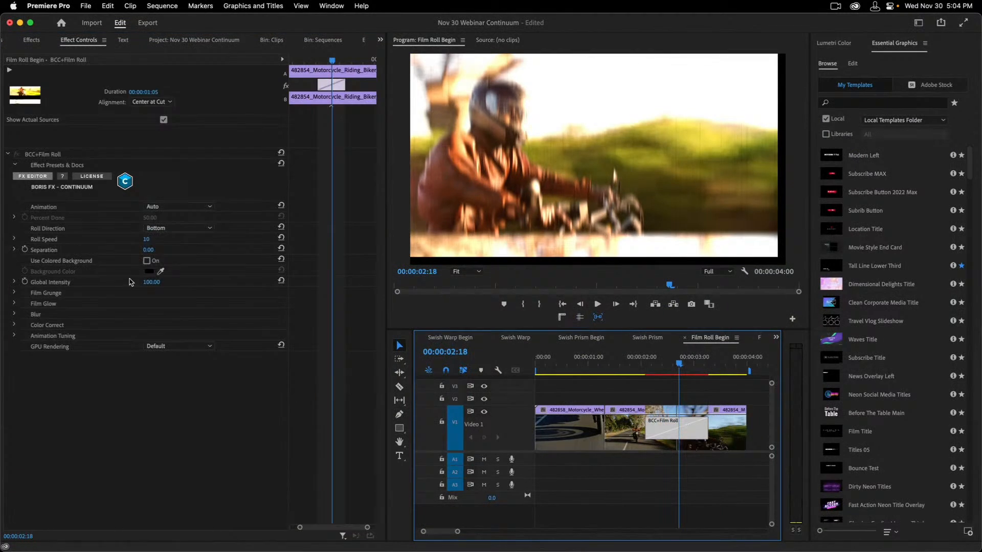
left_click(158, 238)
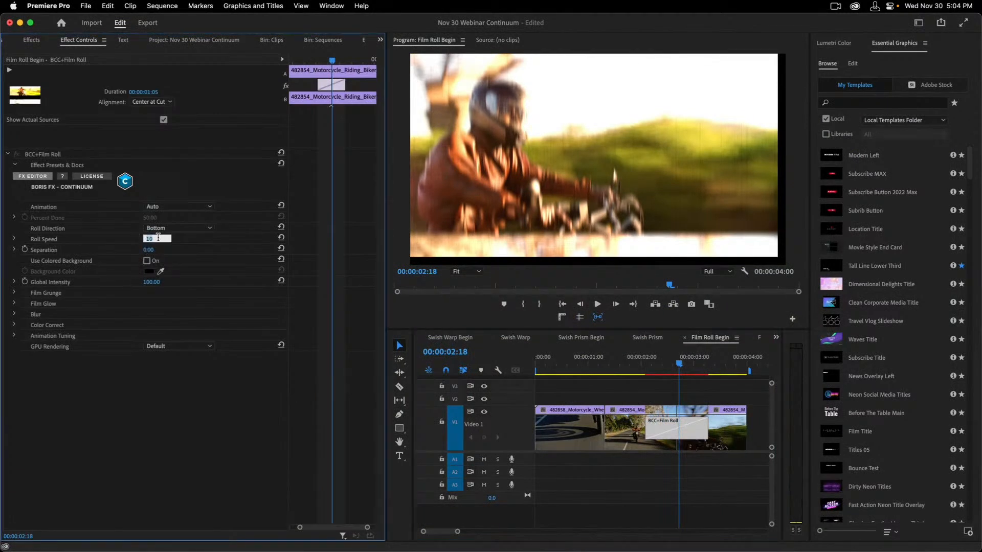
type("4")
key("Return")
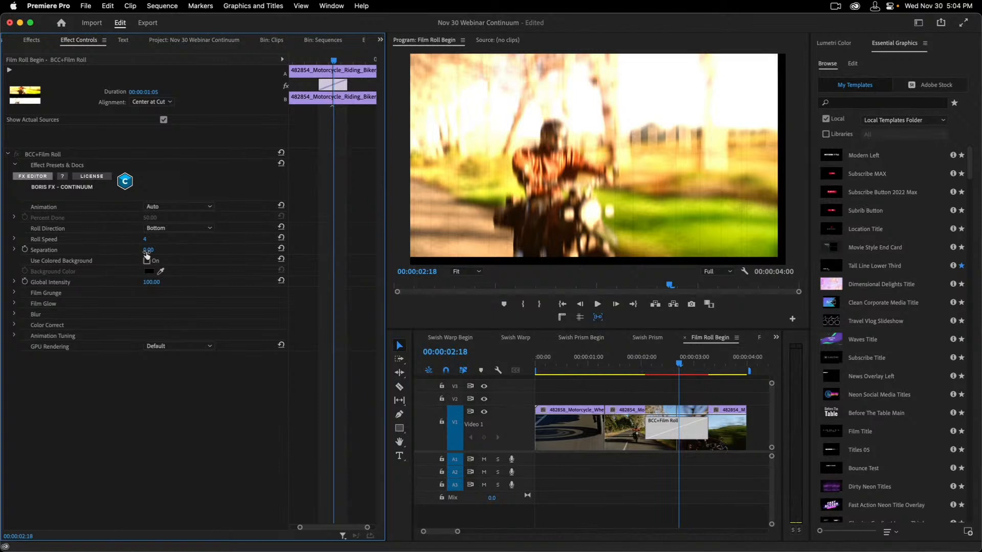
Step: Park the playhead at 00:00:02:24 and set the Film Roll transition's Separation to 100
mouse_move(148, 250)
left_mouse_down()
mouse_move(171, 250)
mouse_move(148, 250)
left_mouse_up()
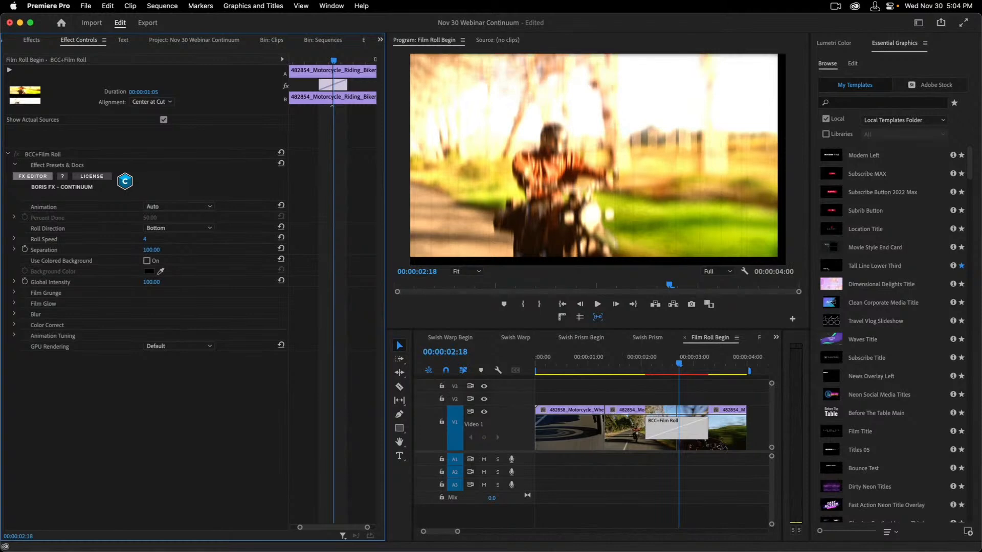
left_click(695, 364)
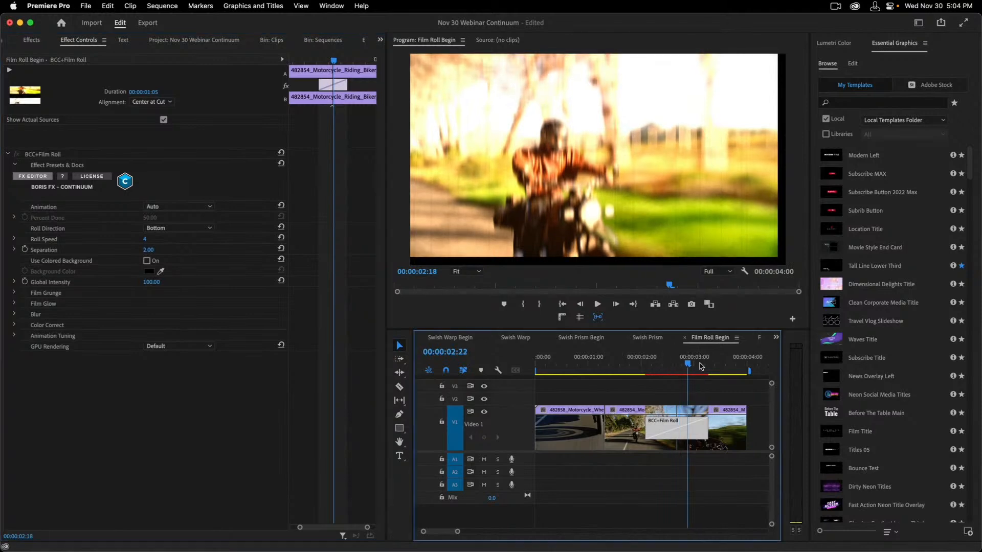
left_click_drag(696, 364, 691, 365)
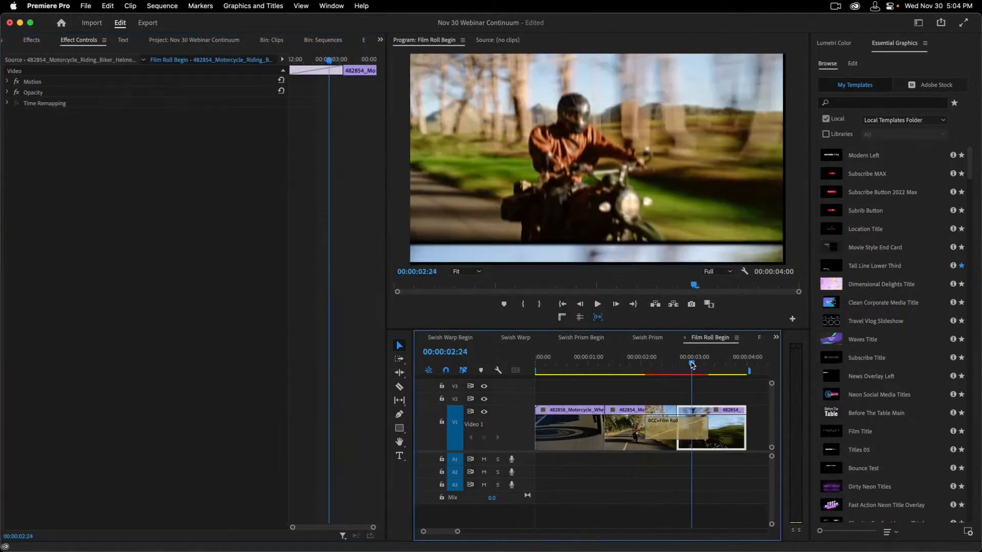
left_click(676, 428)
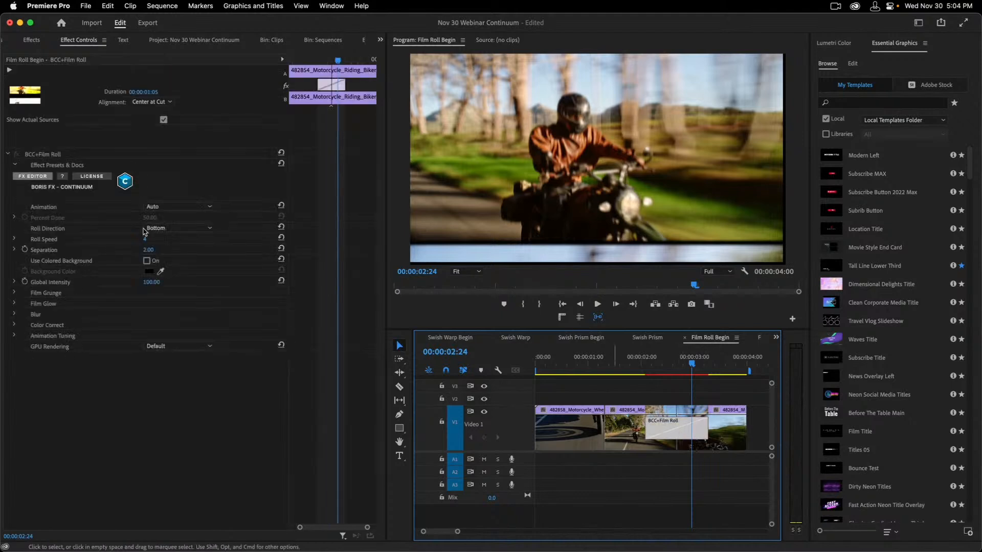
left_click_drag(148, 250, 321, 163)
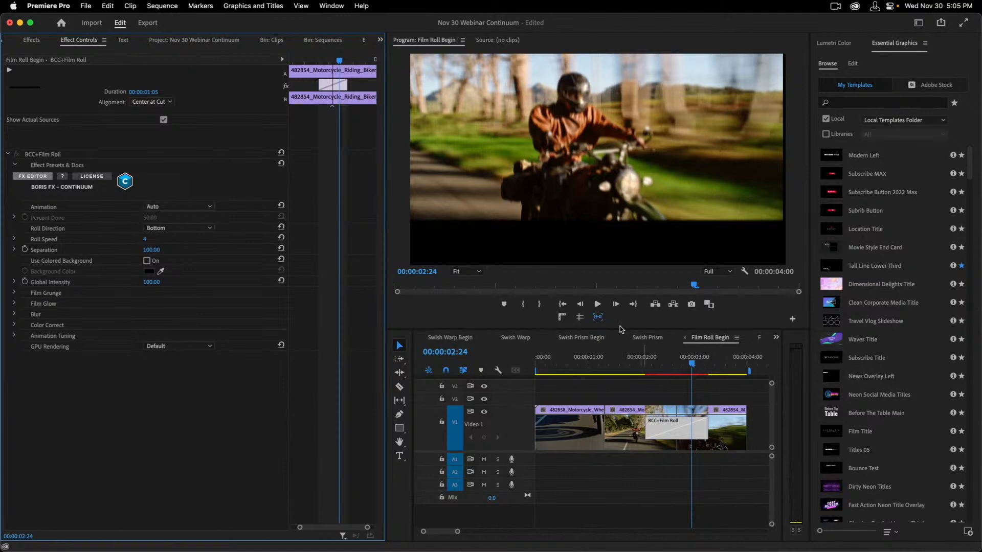
Step: Turn on Use Colored Background for the Film Roll transition and set the Background Color to pale pink D9A1A1
left_click(148, 261)
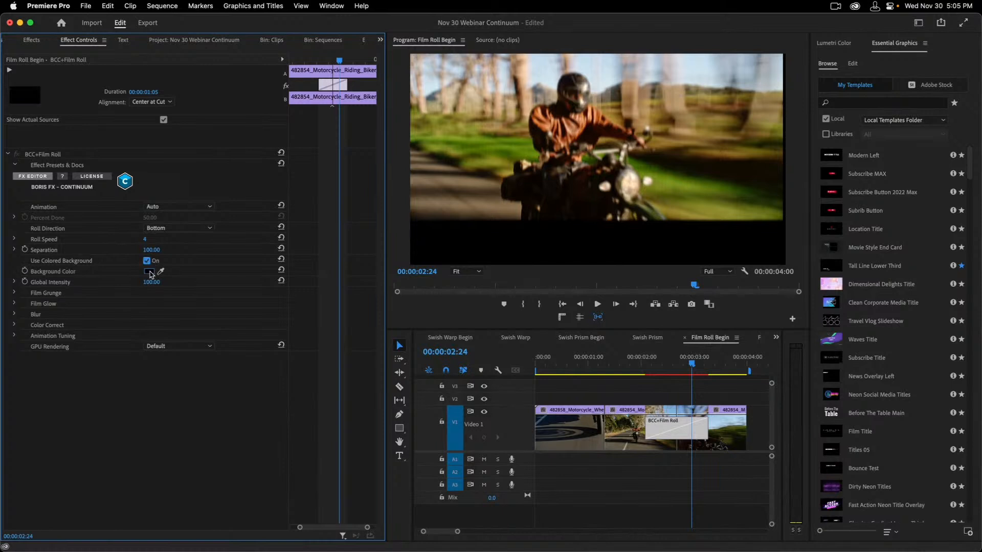
left_click(150, 271)
left_click(401, 337)
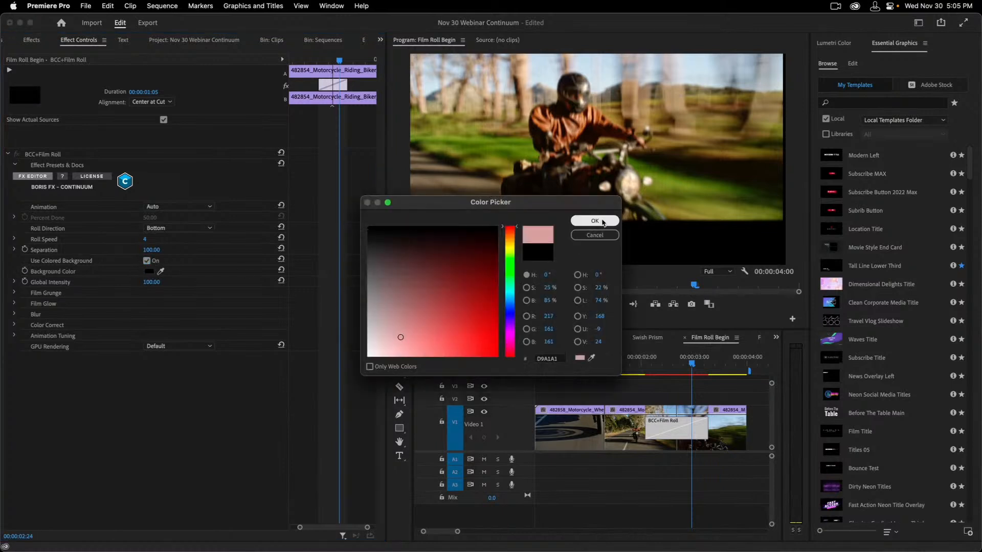
left_click(599, 223)
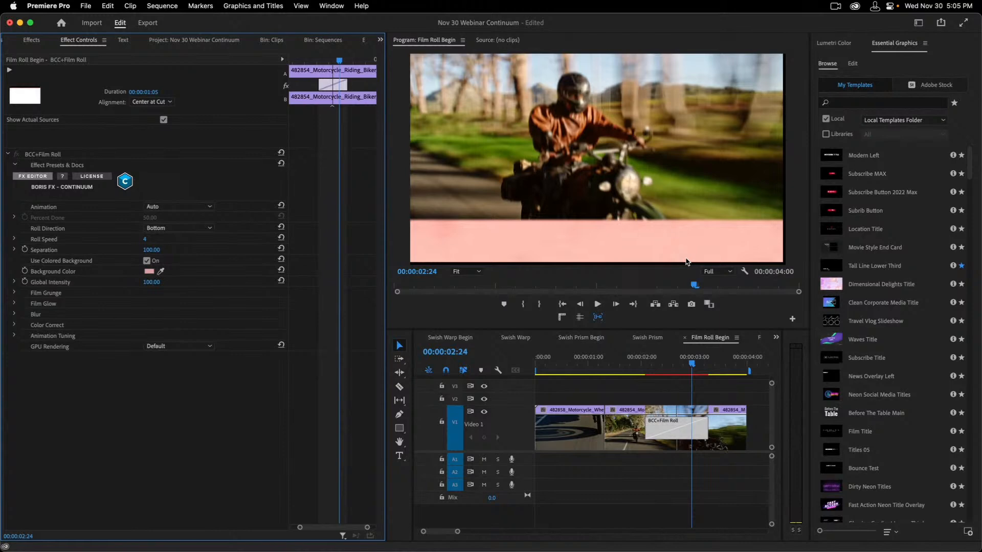
Step: Switch to the vMix Call page in Chrome
key("super+Tab")
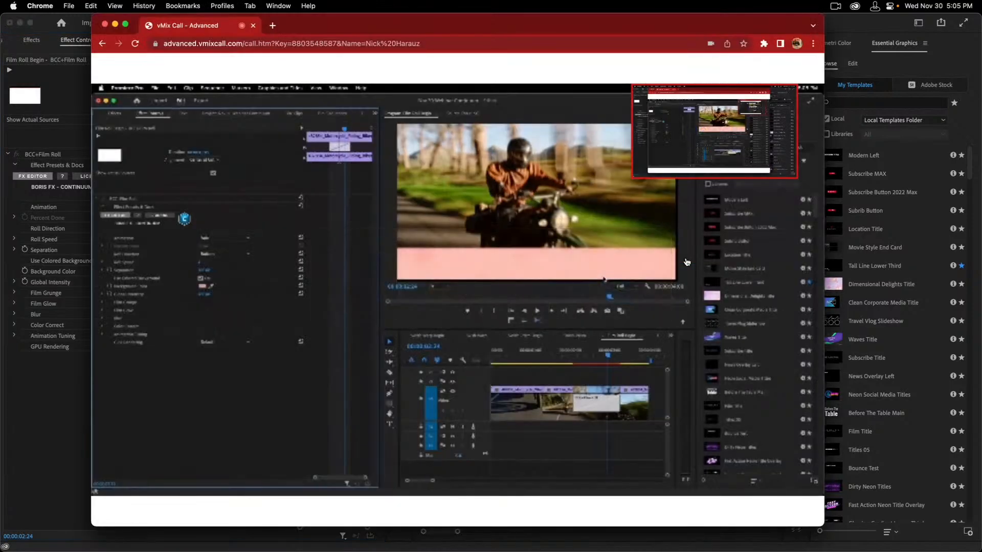